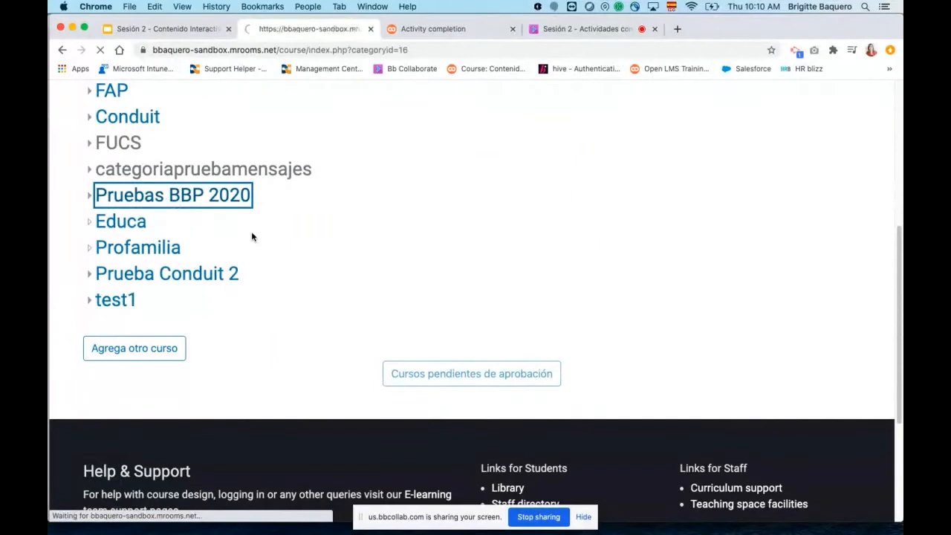
# Open the H5P course from the Pruebas BBP 2020 category and go to its Introducción section.
pyautogui.scroll(-3, 285, 295)
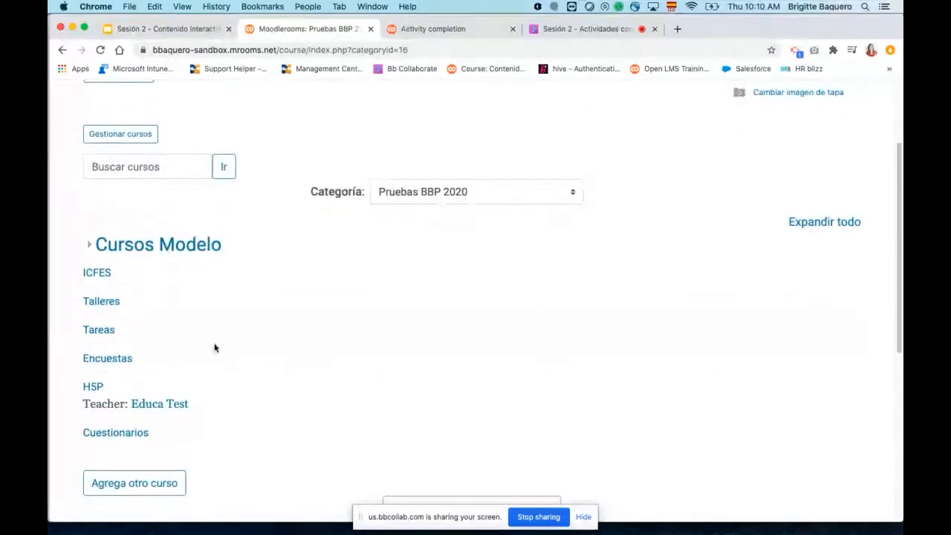
pyautogui.click(92, 387)
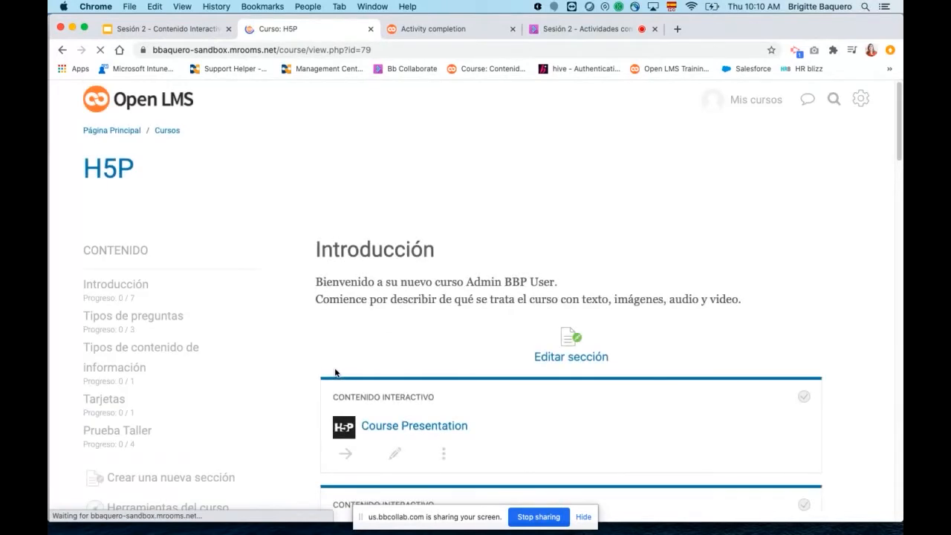
pyautogui.scroll(-3, 335, 372)
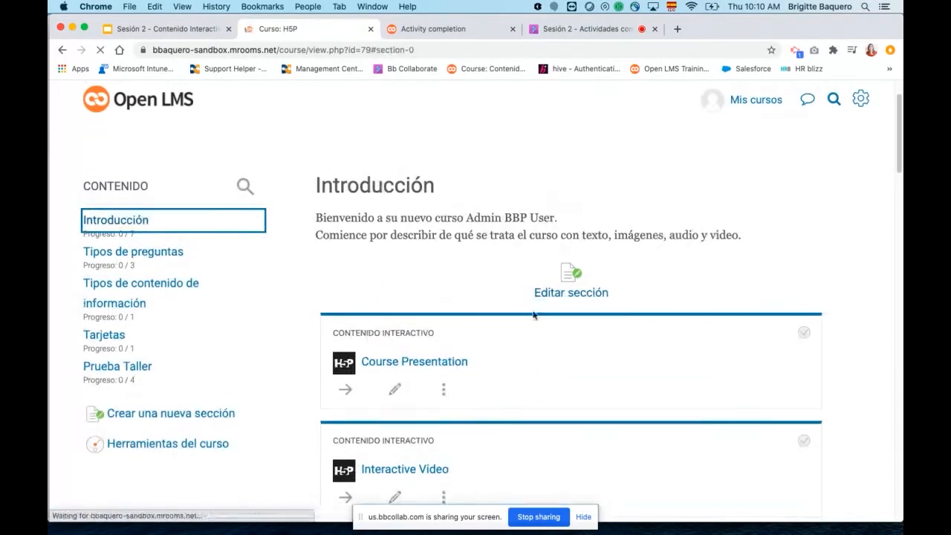
# Start adding a new Contenido interactivo activity to the Introducción section and bring up its list of content types.
pyautogui.scroll(-10, 552, 323)
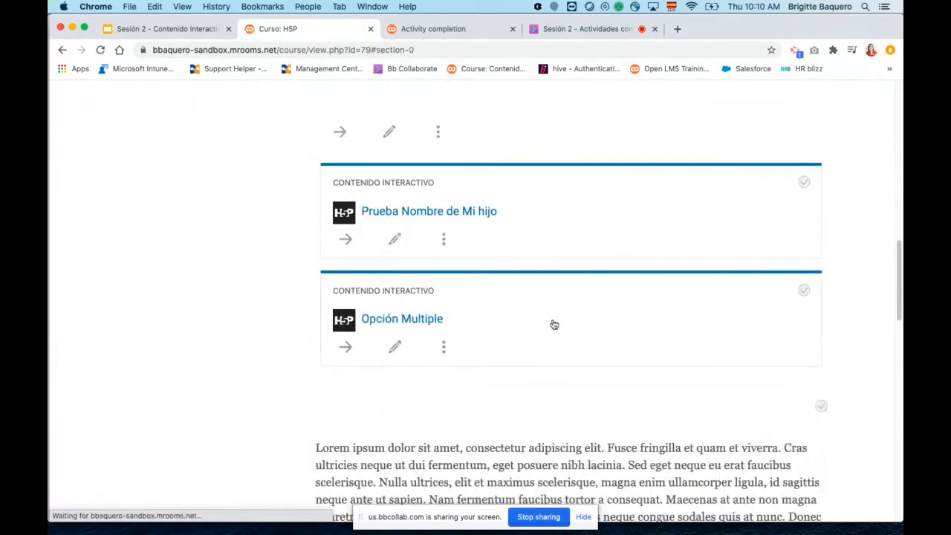
pyautogui.scroll(-10, 552, 323)
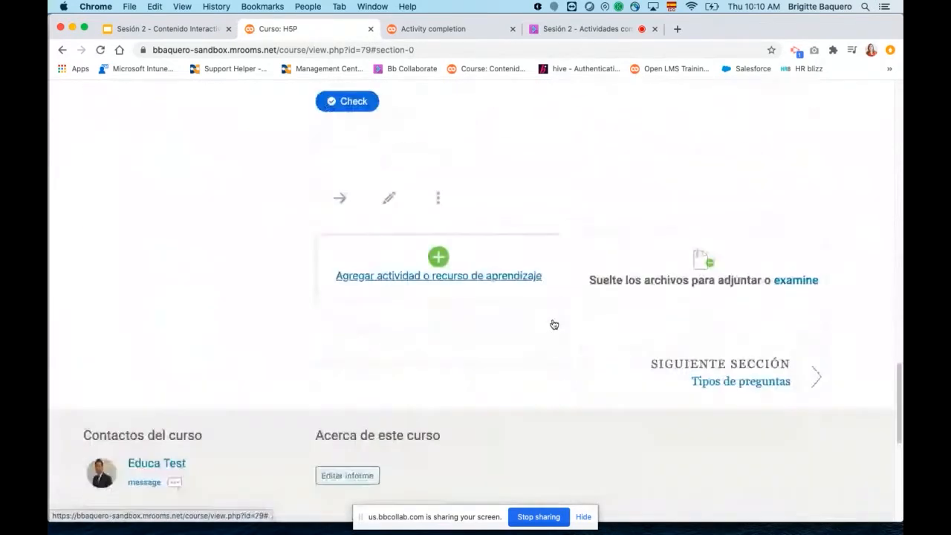
pyautogui.click(389, 276)
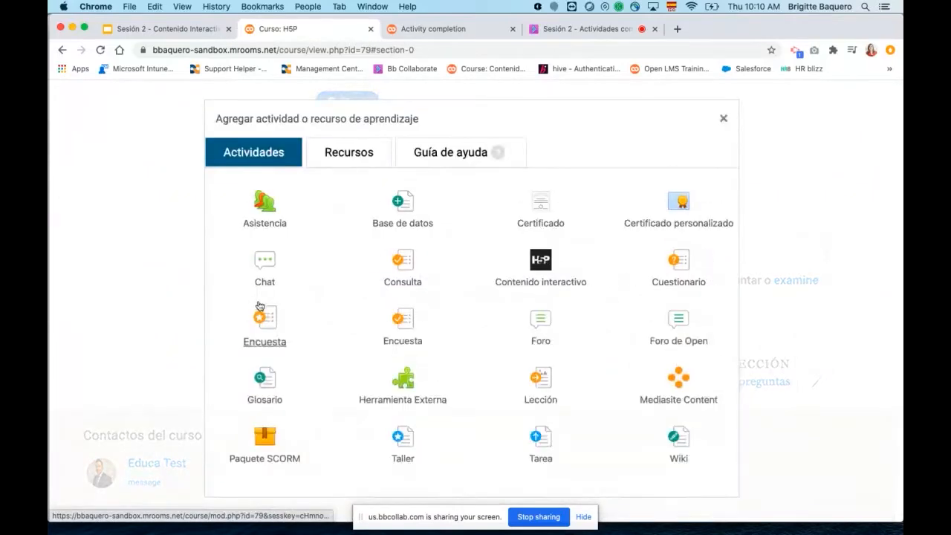
pyautogui.click(524, 276)
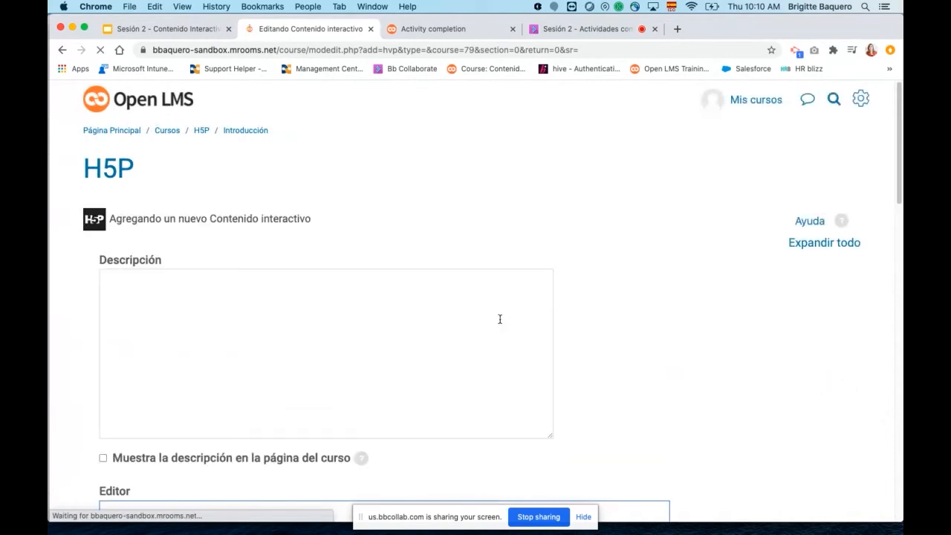
pyautogui.scroll(-6, 500, 320)
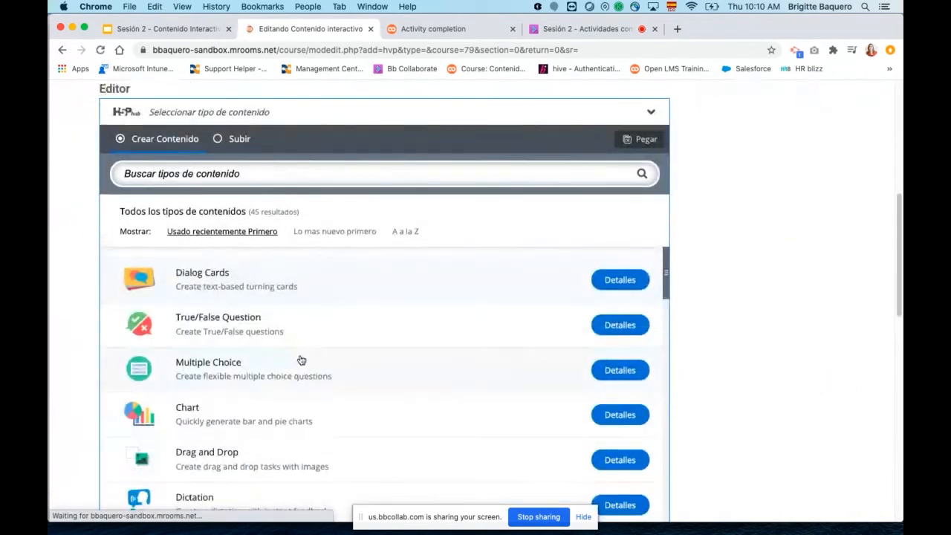
# Switch to the Blackboard Collaborate session and read the messages in the Todos chat.
pyautogui.click(153, 28)
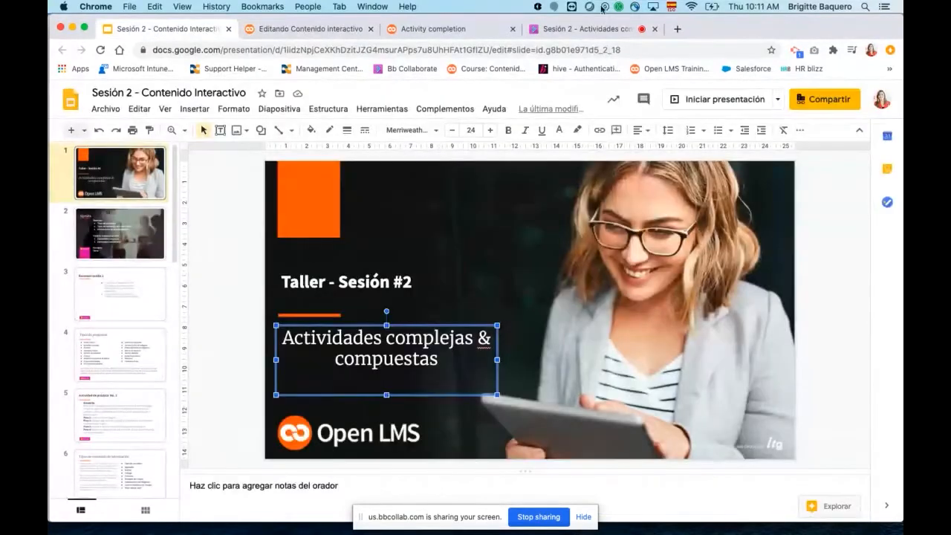
pyautogui.click(595, 26)
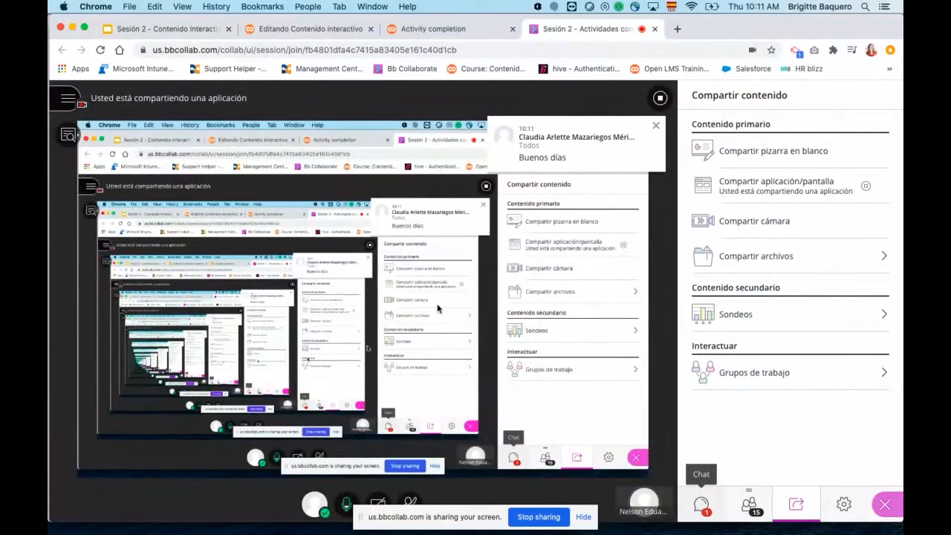
pyautogui.click(701, 503)
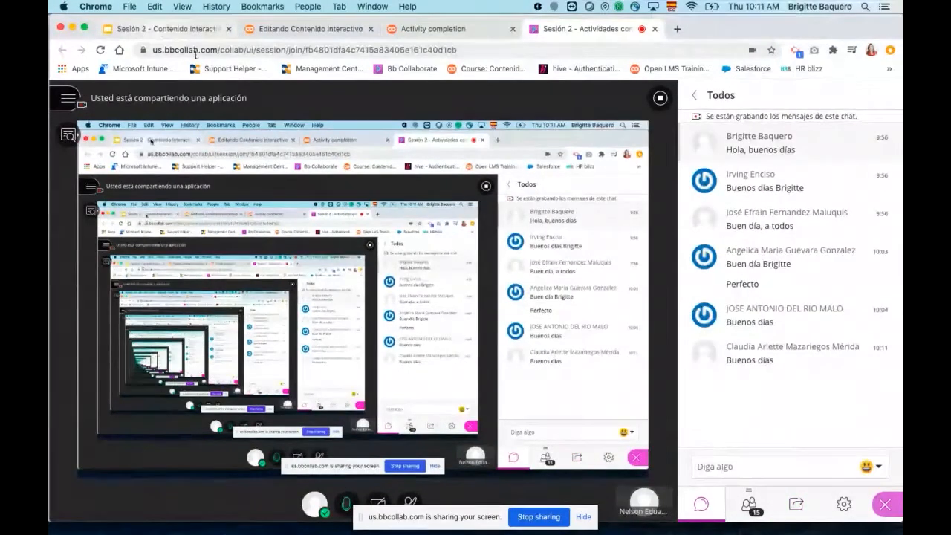
# Return to the Sesión 2 presentation, show the Tipos de preguntas slide and highlight the "Arrastrar y soltar" item.
pyautogui.click(197, 28)
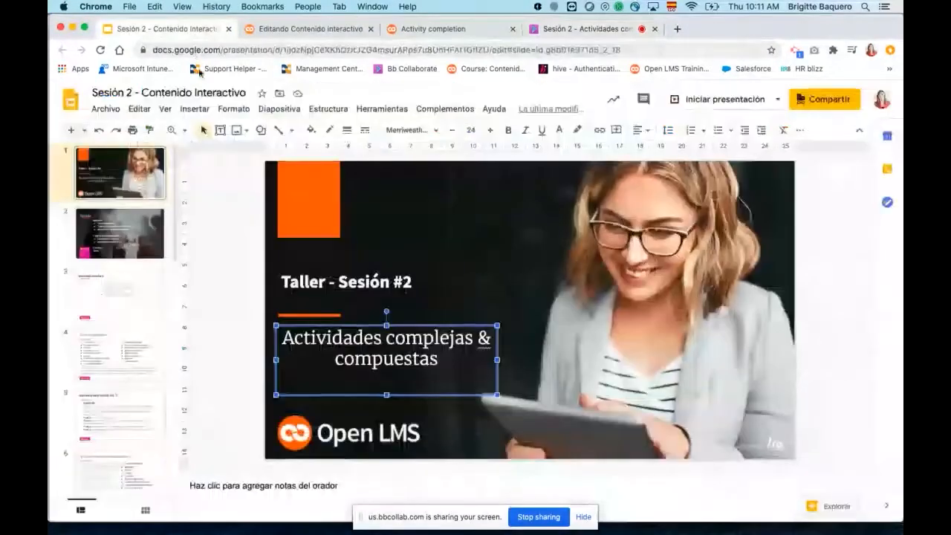
pyautogui.click(125, 347)
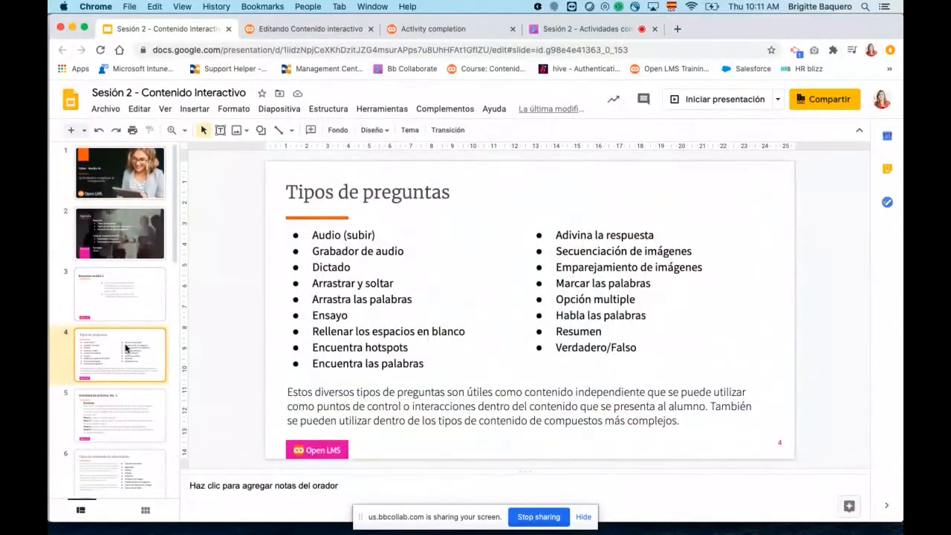
pyautogui.click(324, 28)
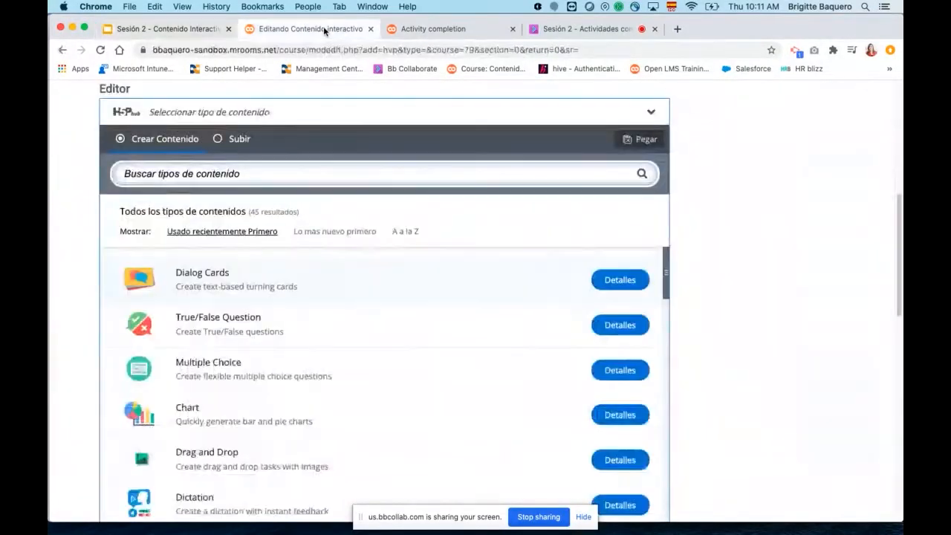
pyautogui.click(157, 28)
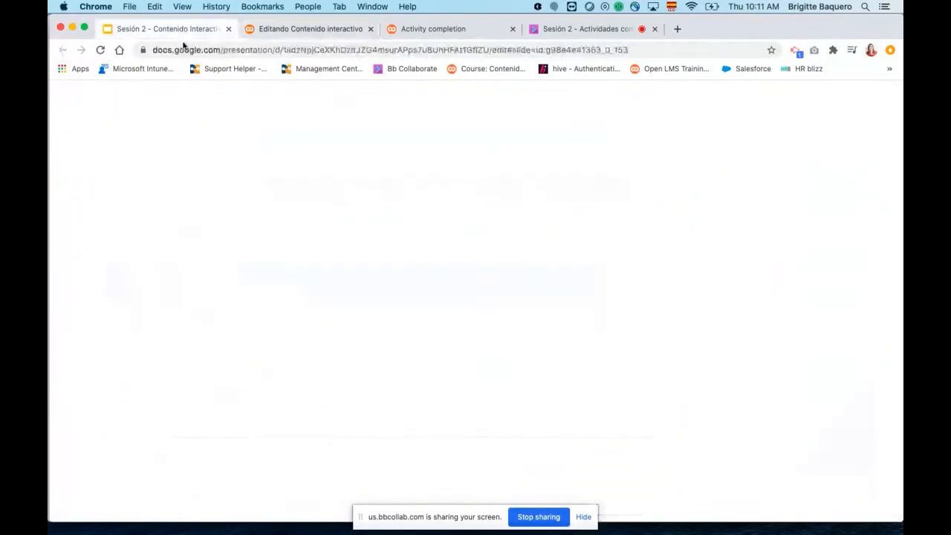
pyautogui.doubleClick(349, 268)
pyautogui.moveTo(313, 283); pyautogui.dragTo(379, 283)
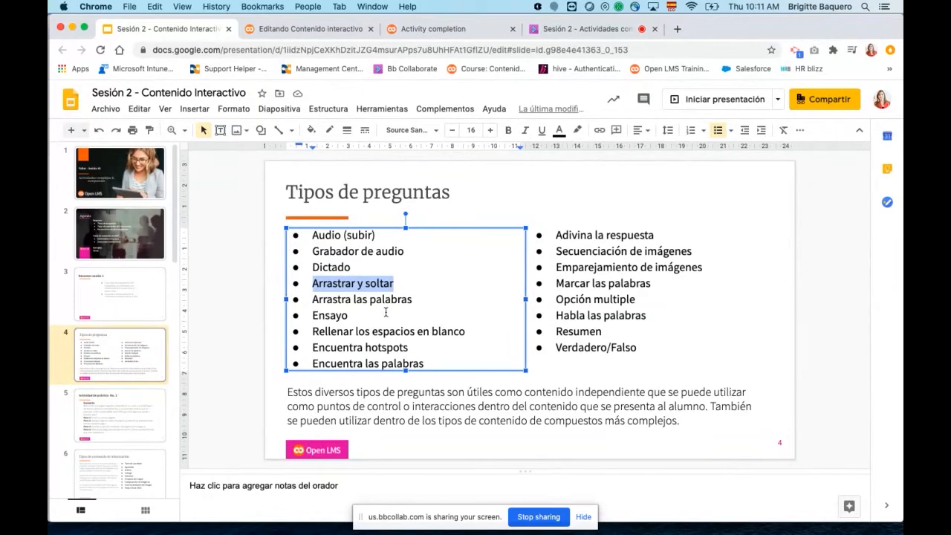
# Return to the new interactive content form and search the H5P content types for "drag".
pyautogui.click(419, 31)
pyautogui.click(312, 29)
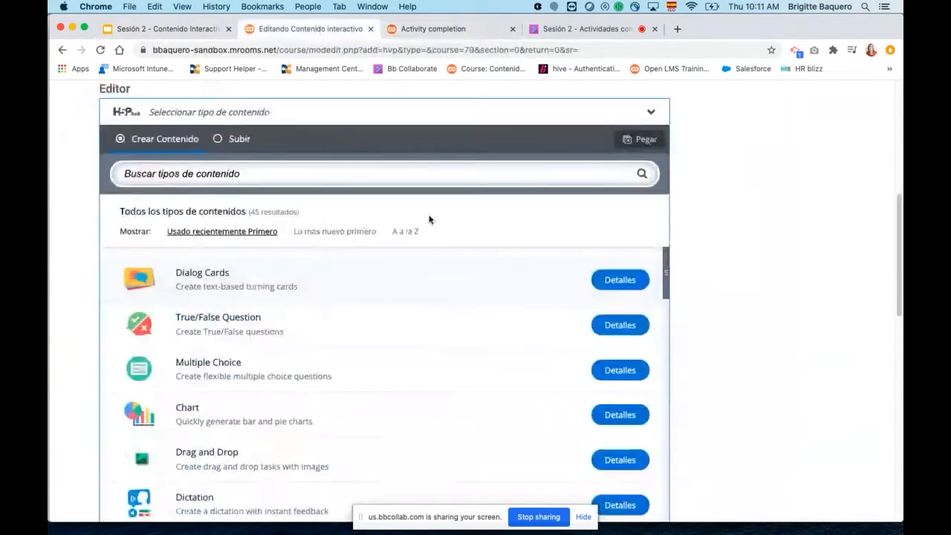
pyautogui.click(214, 172)
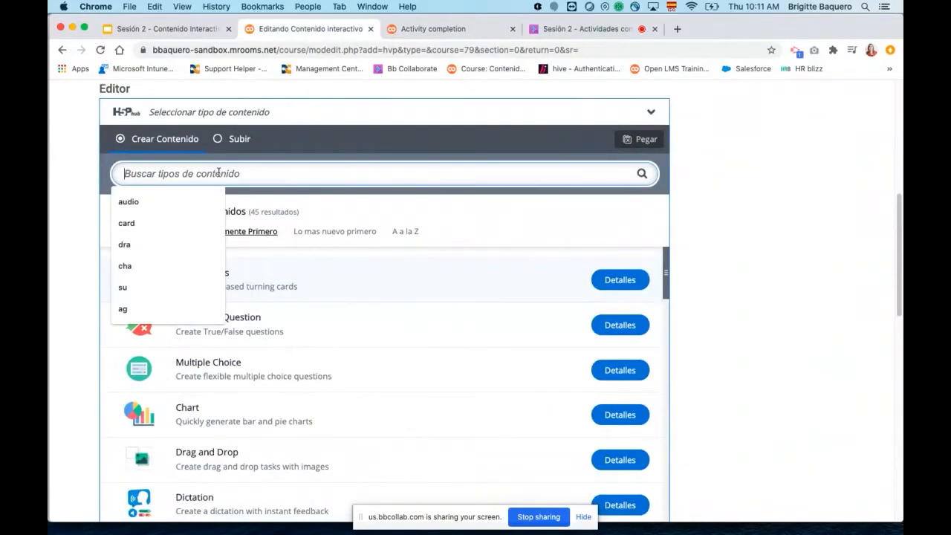
pyautogui.write('drag')
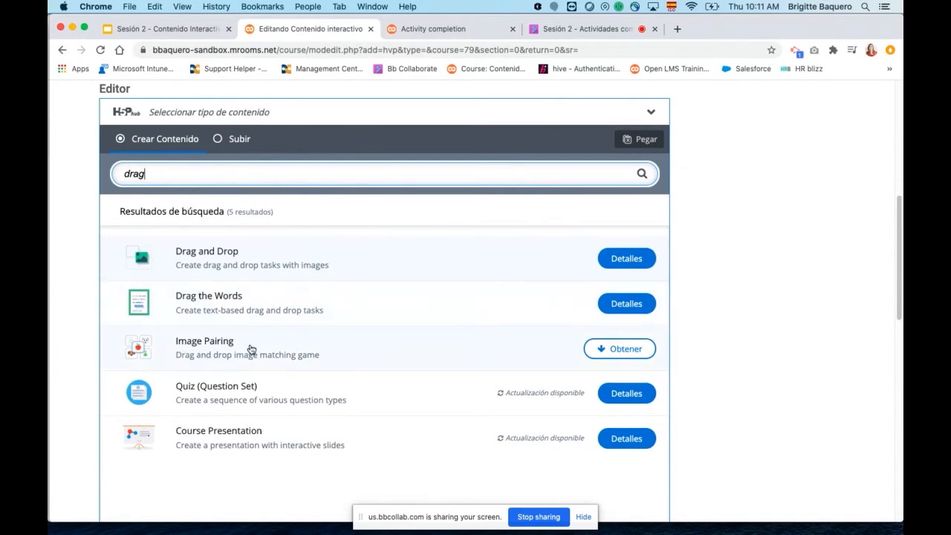
pyautogui.scroll(-1, 263, 354)
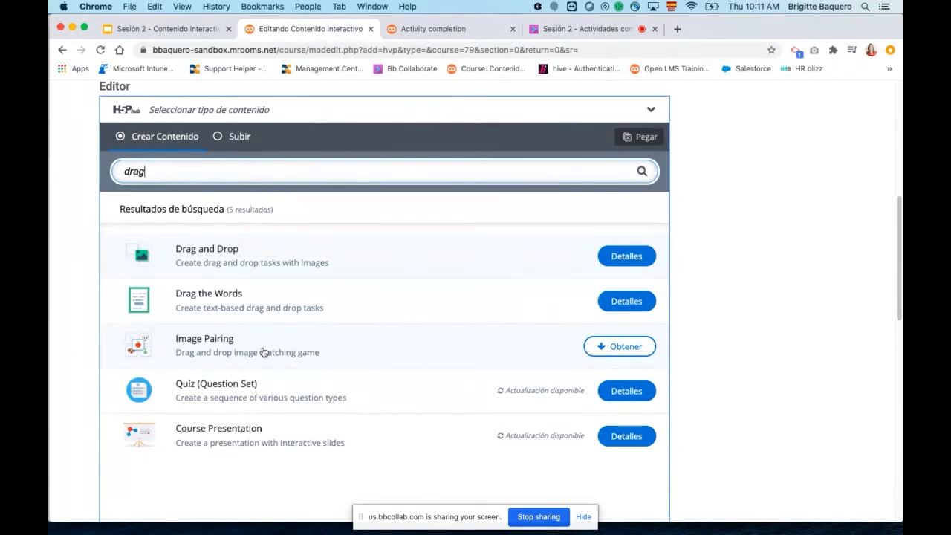
pyautogui.scroll(2, 352, 319)
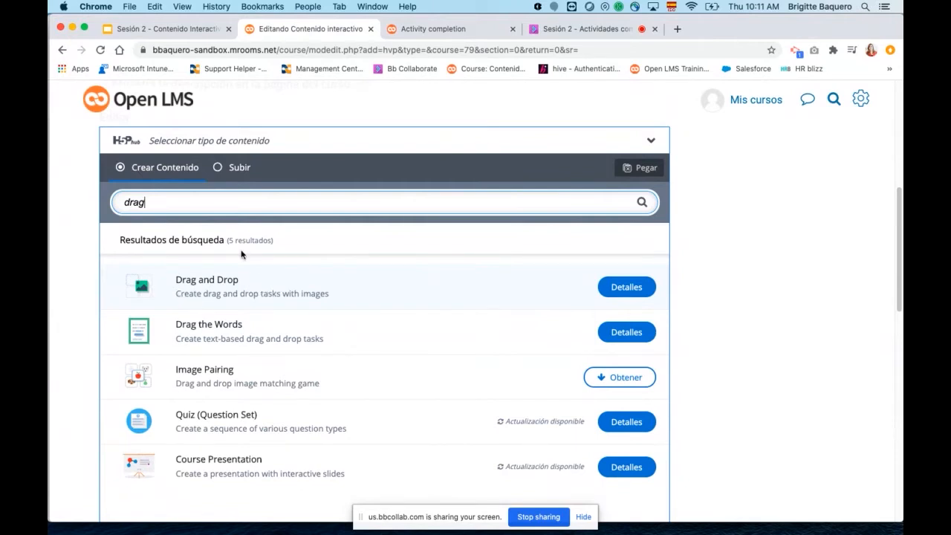
# View the details of the Drag and Drop content type and open its content demo at the Simple drag and drop example.
pyautogui.click(627, 287)
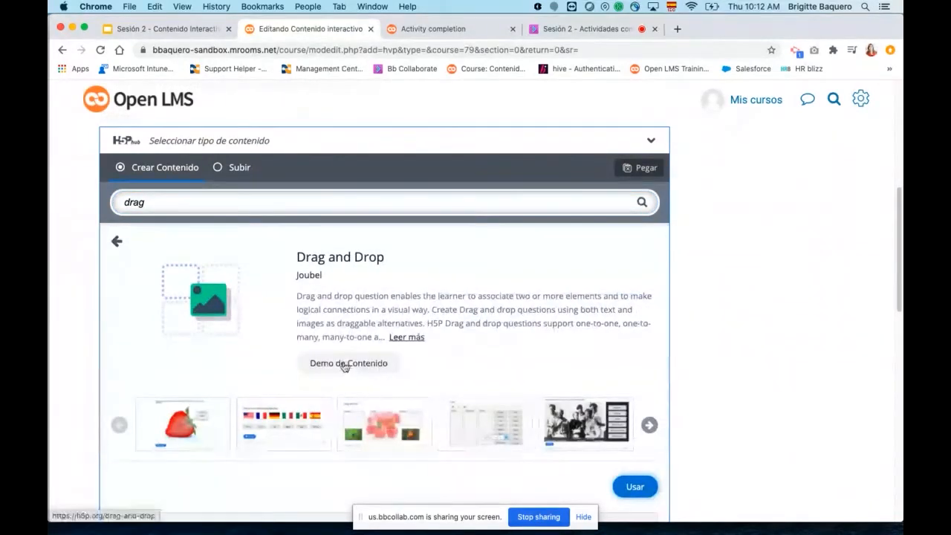
pyautogui.click(354, 367)
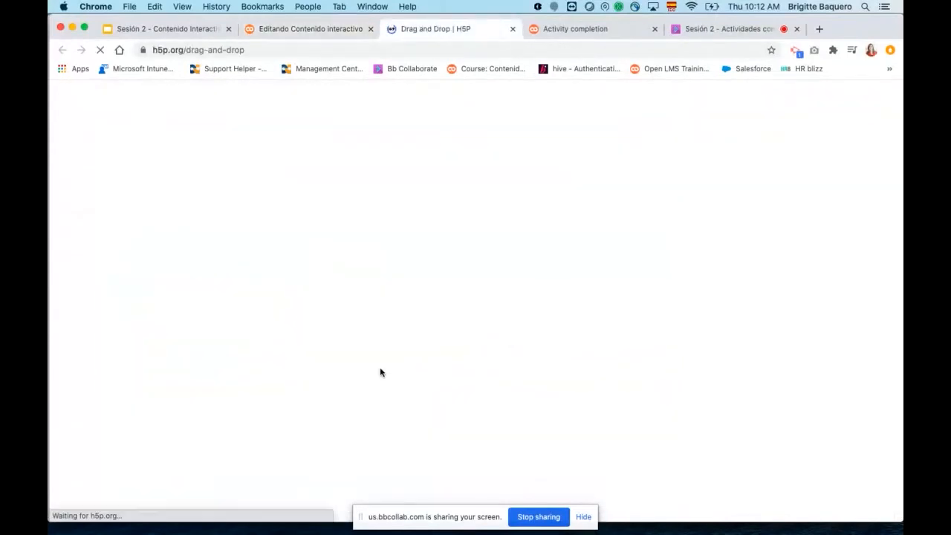
pyautogui.scroll(-3, 717, 327)
pyautogui.scroll(-3, 718, 326)
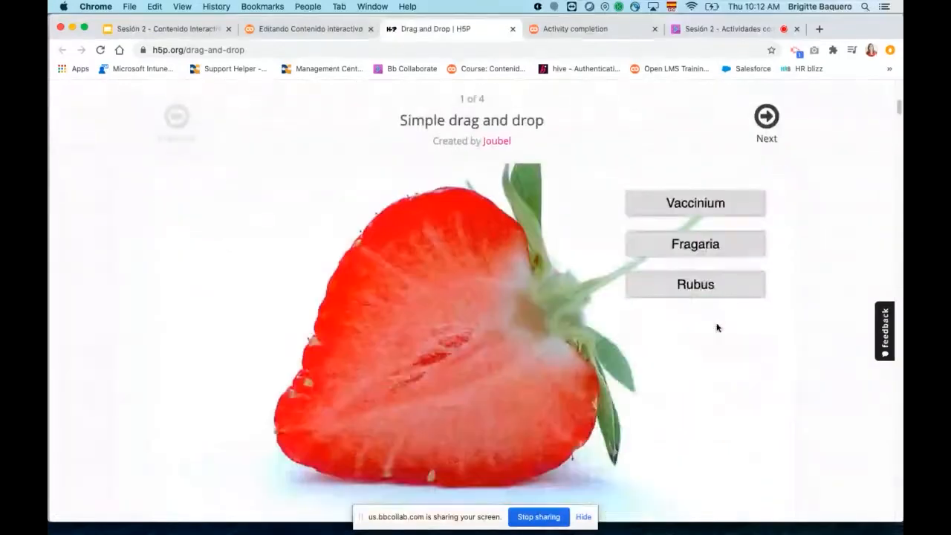
pyautogui.scroll(-1, 733, 334)
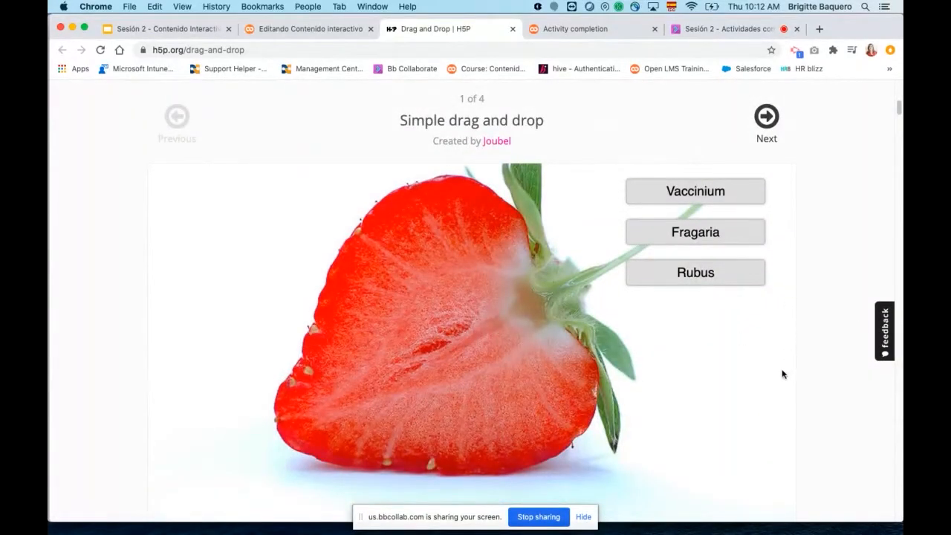
# Place the Vaccinium, Fragaria and Rubus labels on the strawberry image and show the score for the exercise.
pyautogui.moveTo(688, 197); pyautogui.dragTo(430, 220)
pyautogui.moveTo(695, 245); pyautogui.dragTo(344, 352)
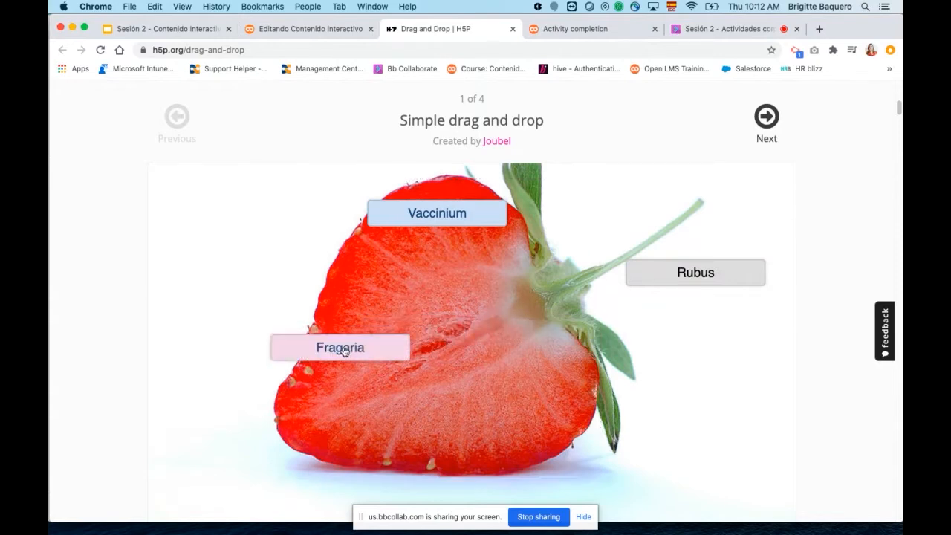
pyautogui.moveTo(718, 274); pyautogui.dragTo(539, 306)
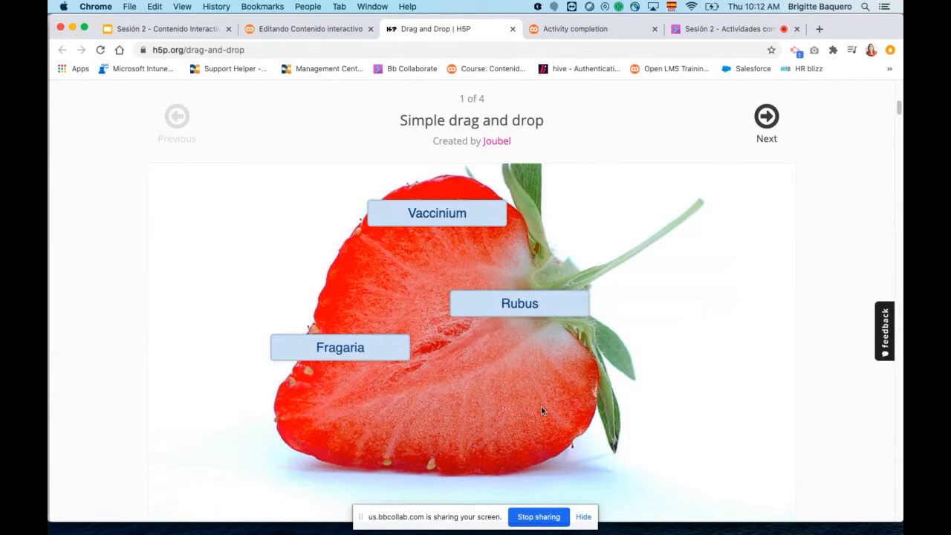
pyautogui.scroll(-3, 788, 332)
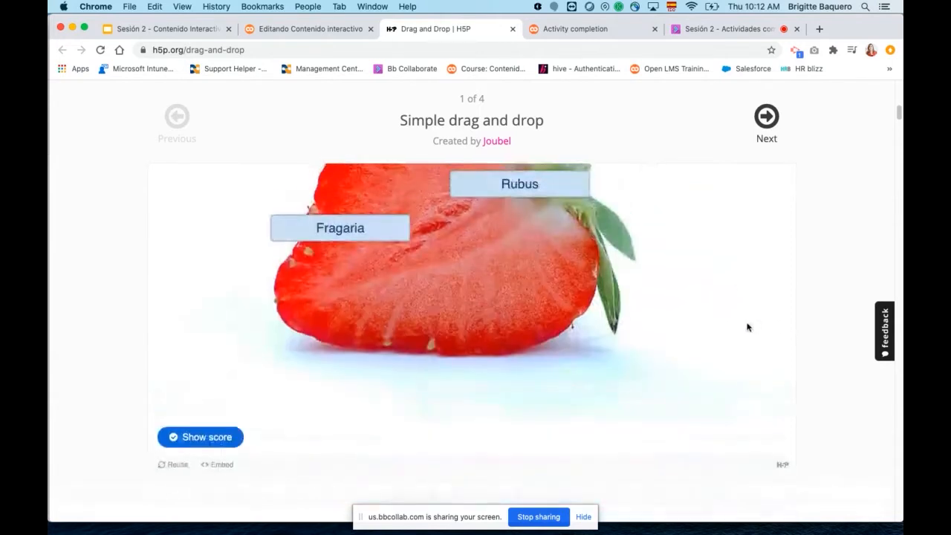
pyautogui.scroll(3, 747, 327)
pyautogui.scroll(-1, 640, 330)
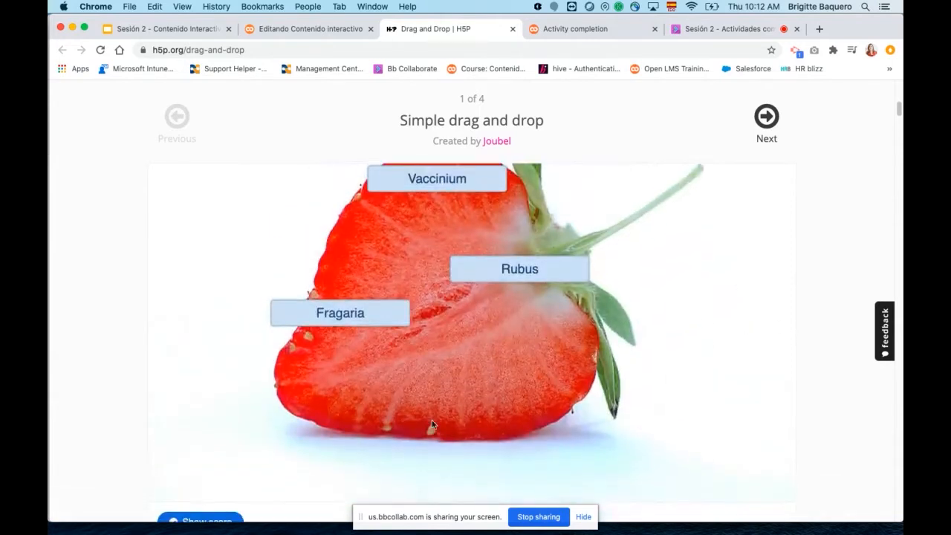
pyautogui.scroll(-3, 431, 420)
pyautogui.click(214, 438)
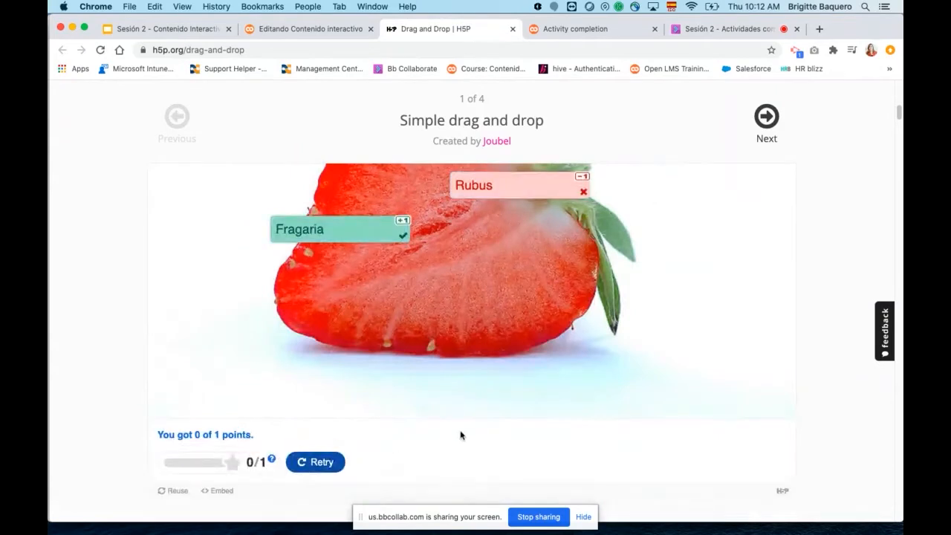
# Review the marked labels on the strawberry and move on to the second example, Chessboard Setup.
pyautogui.scroll(1, 602, 363)
pyautogui.scroll(-2, 614, 365)
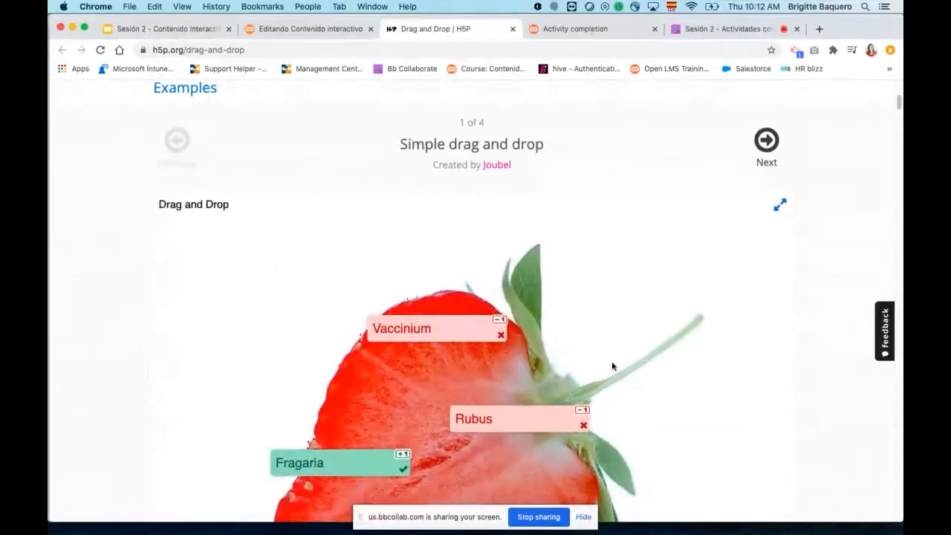
pyautogui.scroll(-6, 740, 366)
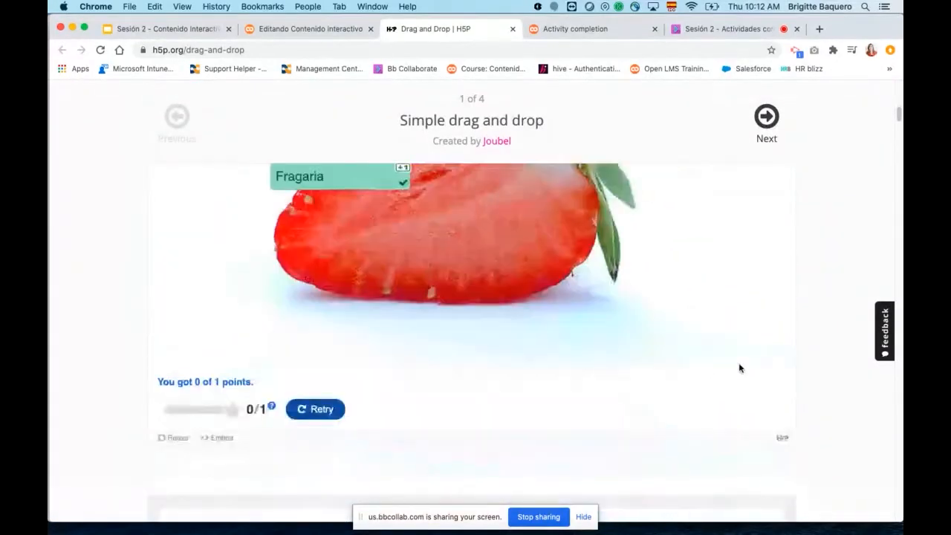
pyautogui.scroll(3, 657, 363)
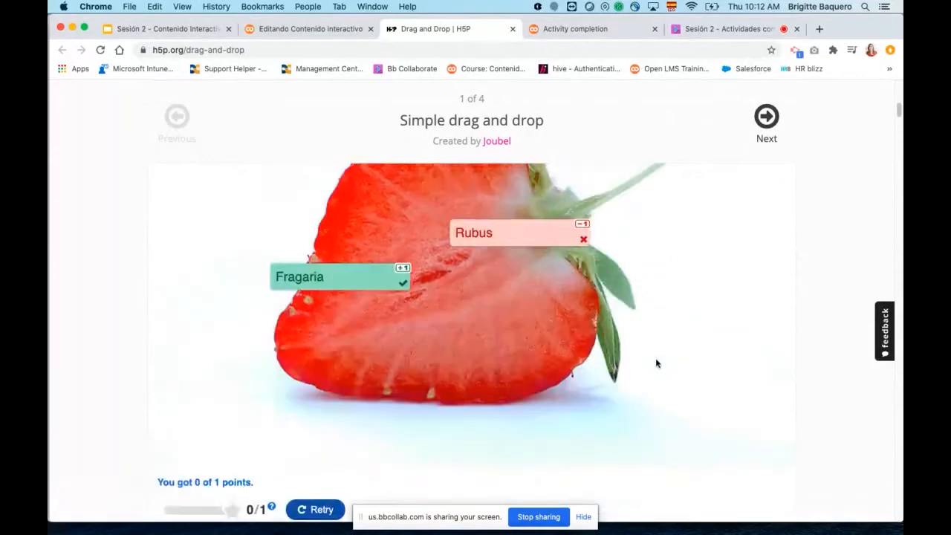
pyautogui.click(766, 117)
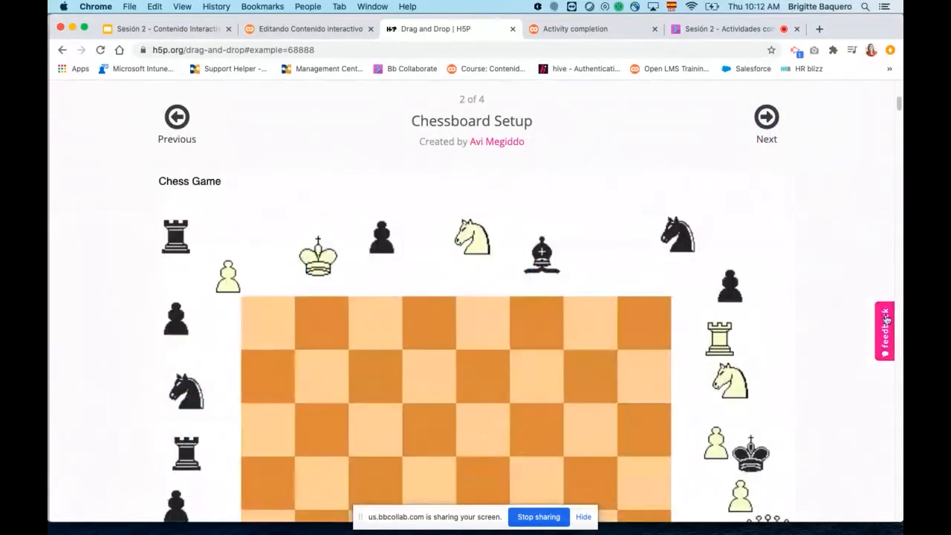
pyautogui.scroll(-3, 822, 272)
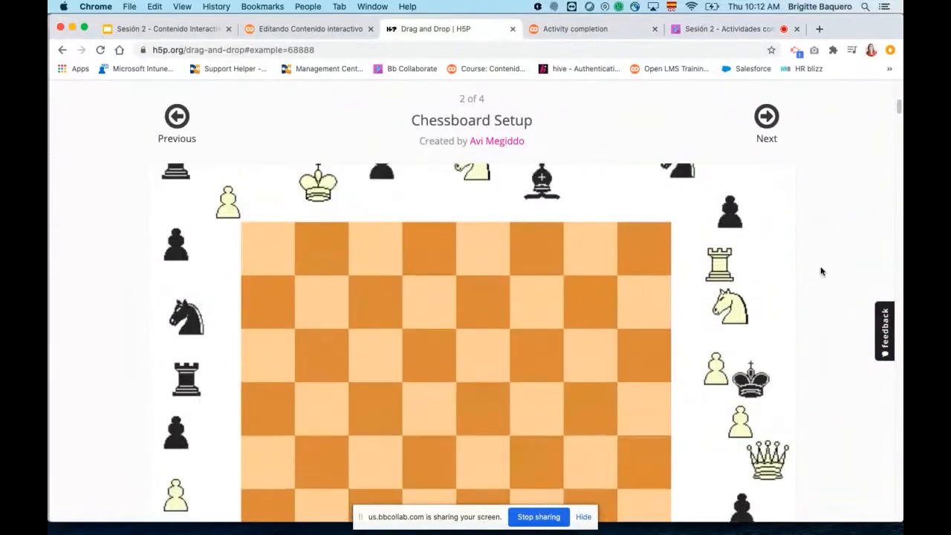
# Place the two black rooks on the corner squares of the chessboard's top row.
pyautogui.scroll(1, 821, 272)
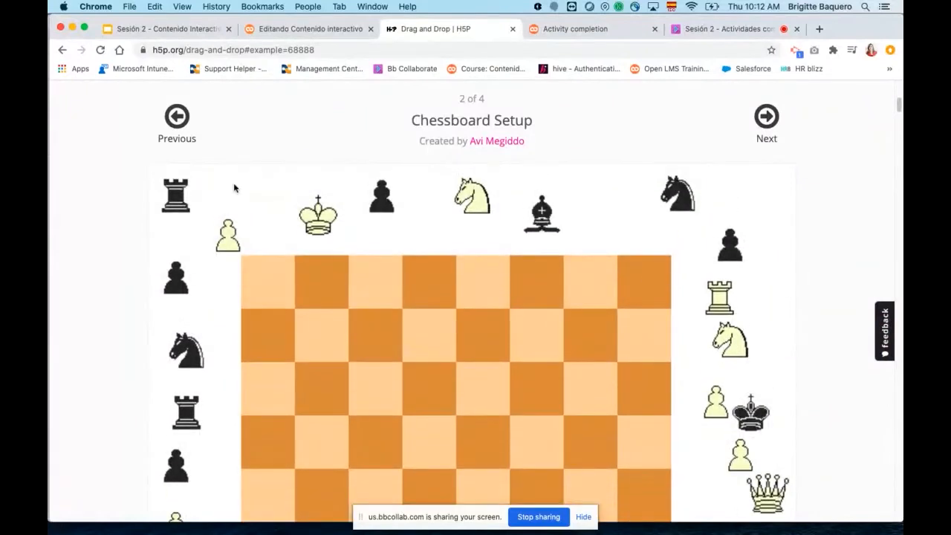
pyautogui.moveTo(171, 194); pyautogui.dragTo(271, 284)
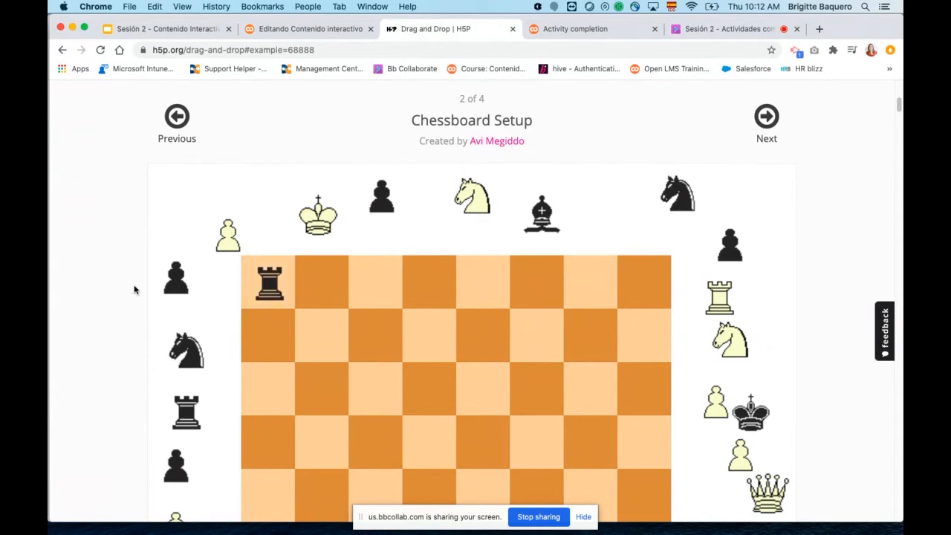
pyautogui.moveTo(192, 416); pyautogui.dragTo(646, 299)
# Move on to the Simple matching game example and place the Onion, Kiwi, Orange and Banana labels on their pictures.
pyautogui.click(766, 116)
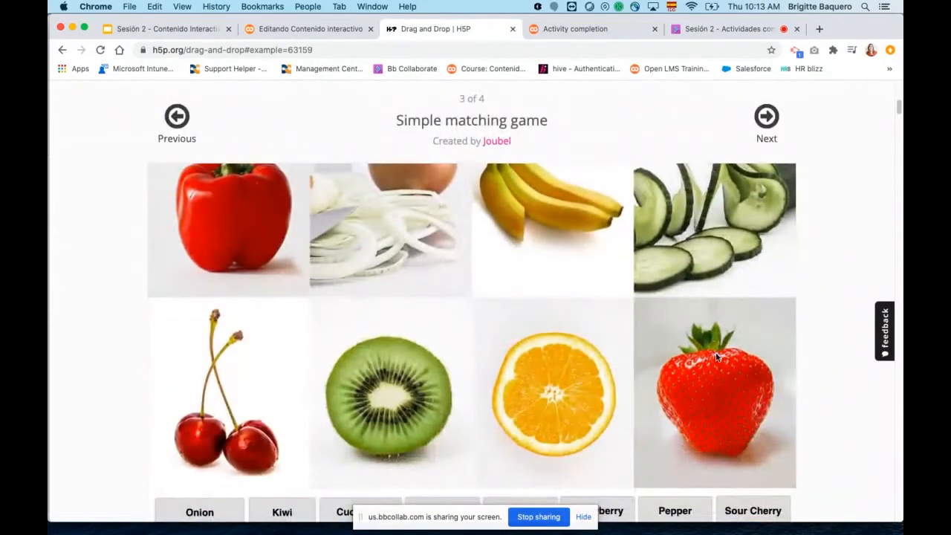
pyautogui.moveTo(199, 517); pyautogui.dragTo(384, 230)
pyautogui.scroll(-3, 504, 360)
pyautogui.moveTo(276, 413); pyautogui.dragTo(399, 293)
pyautogui.scroll(2, 505, 431)
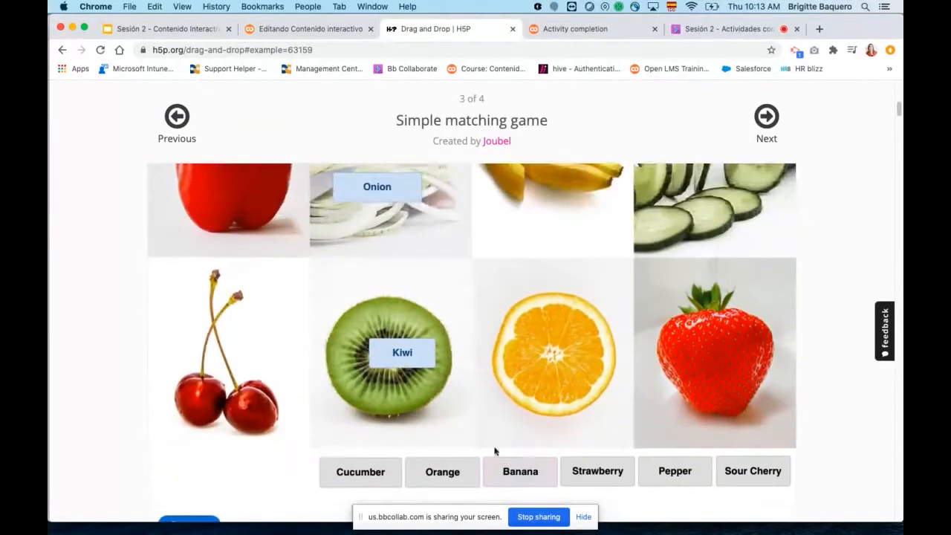
pyautogui.moveTo(434, 484); pyautogui.dragTo(551, 352)
pyautogui.moveTo(518, 475); pyautogui.dragTo(547, 205)
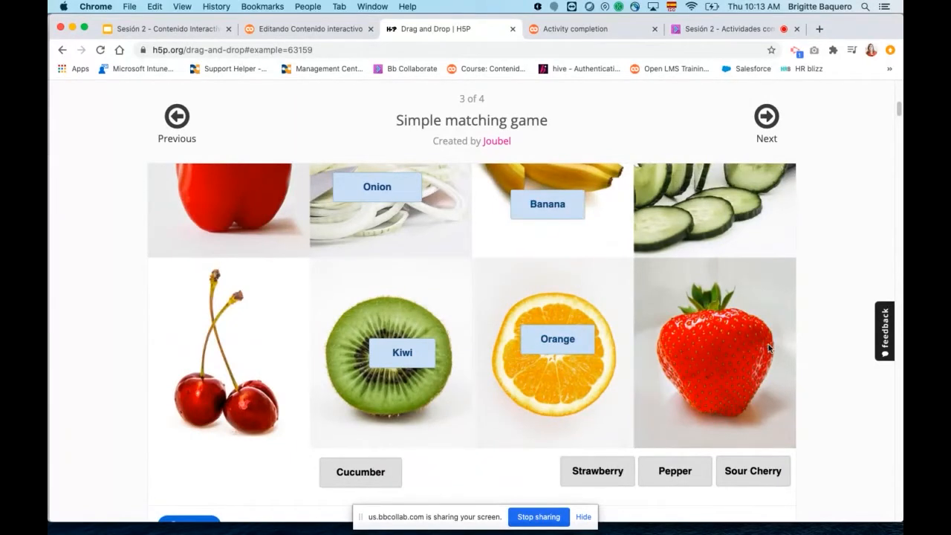
# Place the Pepper label on the red pepper picture in the matching game.
pyautogui.scroll(5, 768, 344)
pyautogui.scroll(-3, 768, 344)
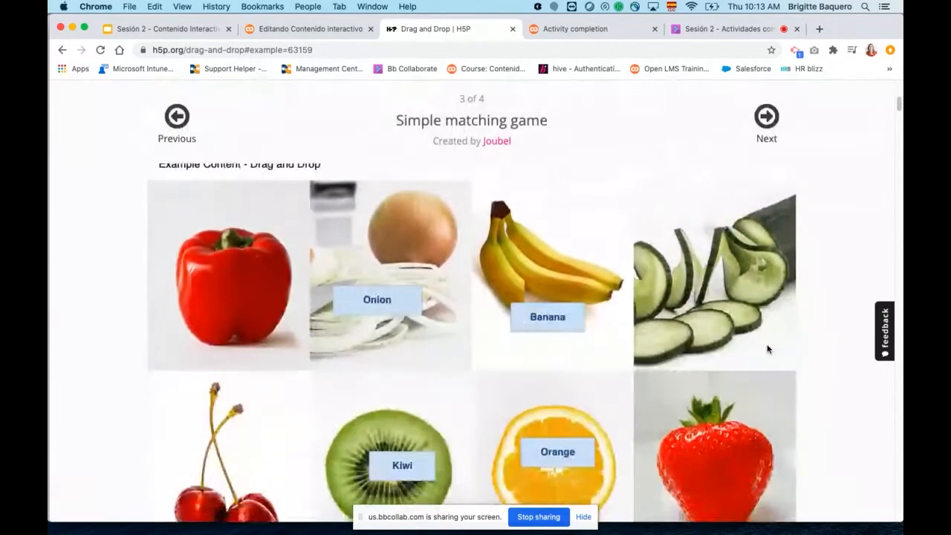
pyautogui.scroll(-3, 769, 348)
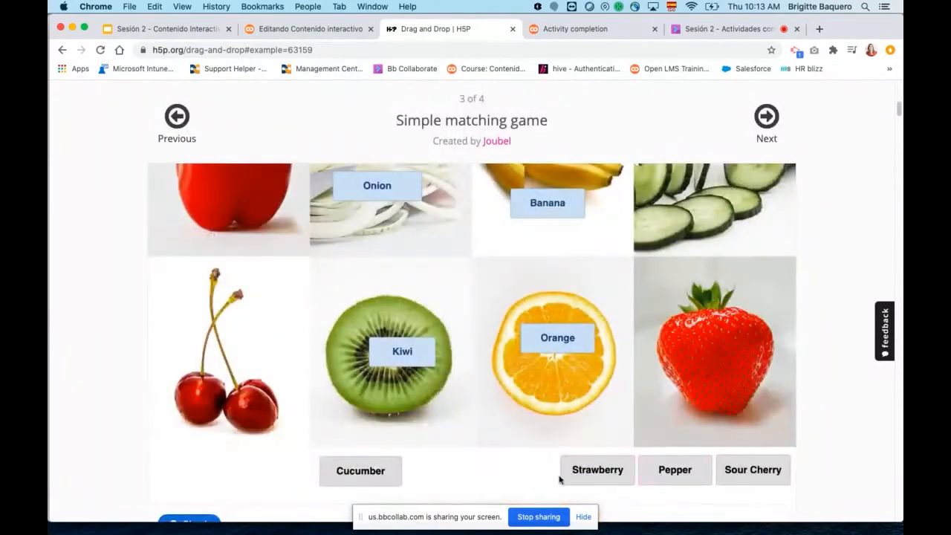
pyautogui.scroll(1, 583, 446)
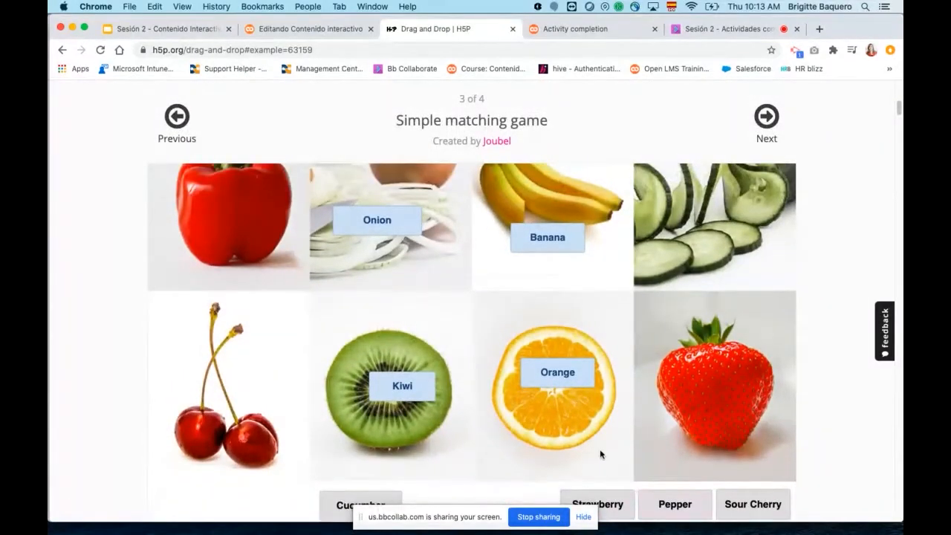
pyautogui.scroll(1, 600, 454)
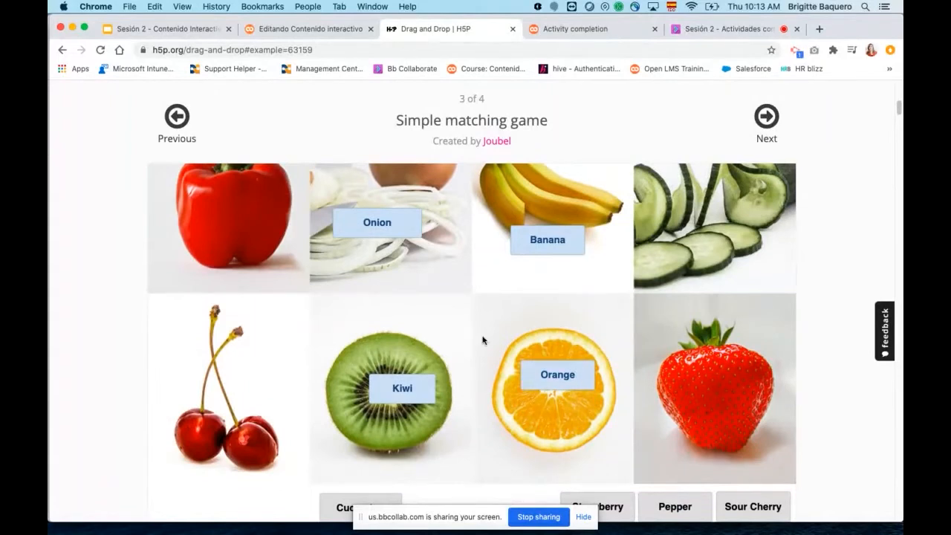
pyautogui.scroll(-3, 483, 340)
pyautogui.moveTo(671, 418); pyautogui.dragTo(241, 189)
pyautogui.scroll(3, 427, 307)
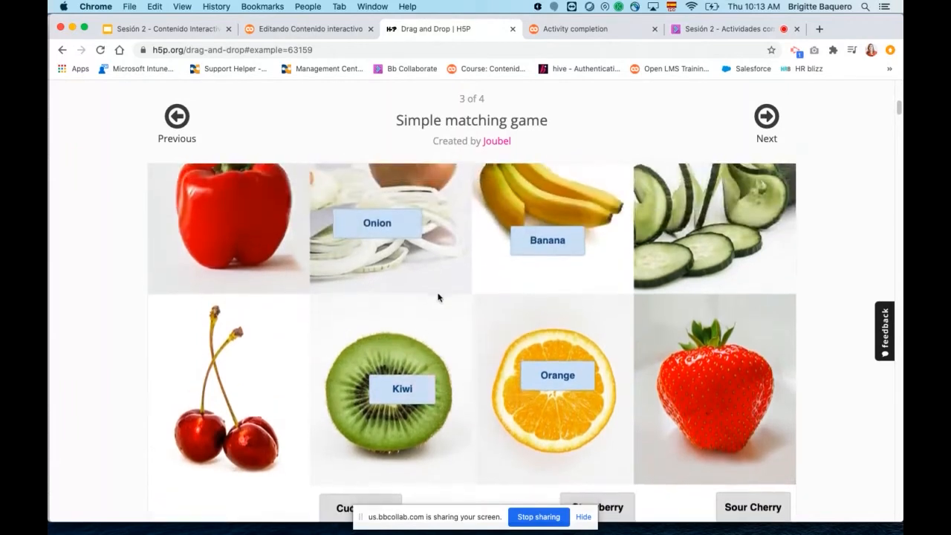
# Check the answers of the fruit and vegetable matching game and review the marked labels and score.
pyautogui.scroll(-4, 438, 299)
pyautogui.scroll(5, 447, 316)
pyautogui.scroll(-10, 447, 316)
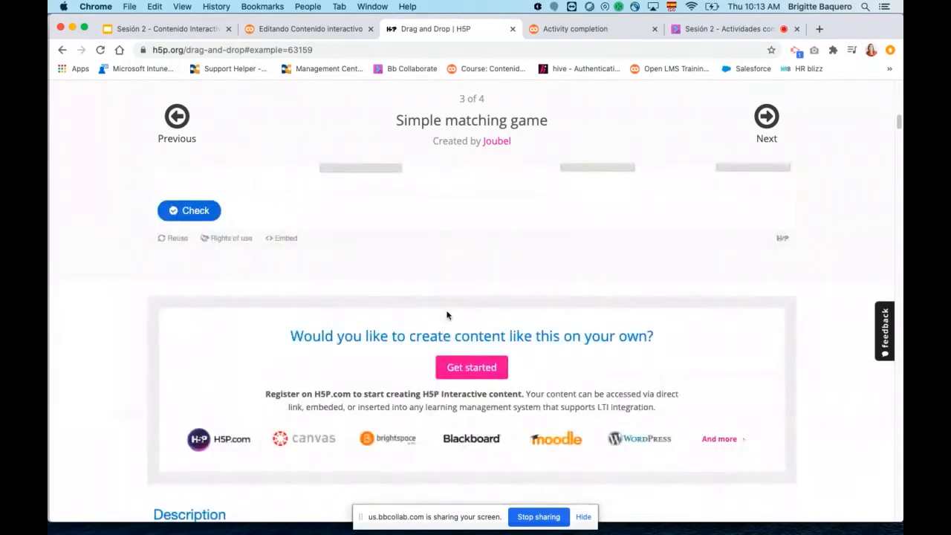
pyautogui.scroll(10, 447, 316)
pyautogui.scroll(-6, 416, 318)
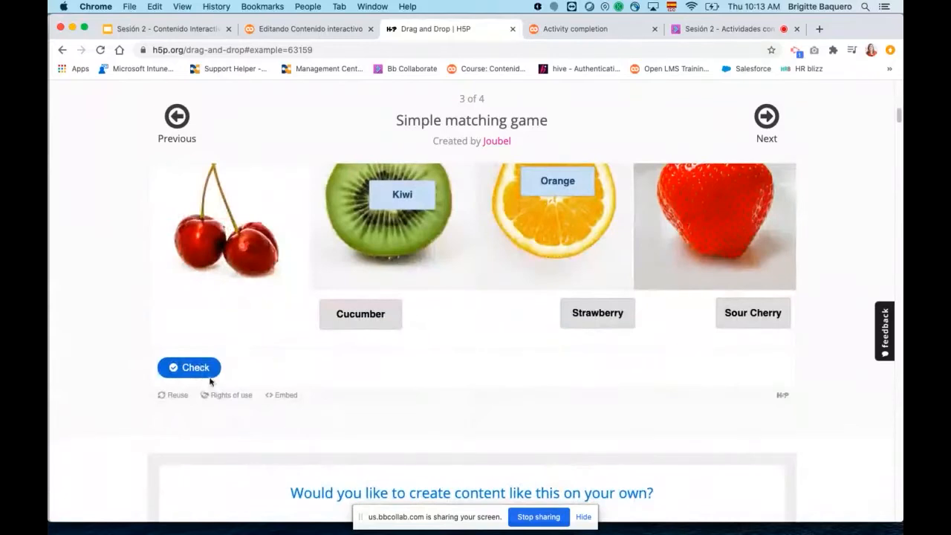
pyautogui.click(195, 367)
pyautogui.scroll(5, 589, 350)
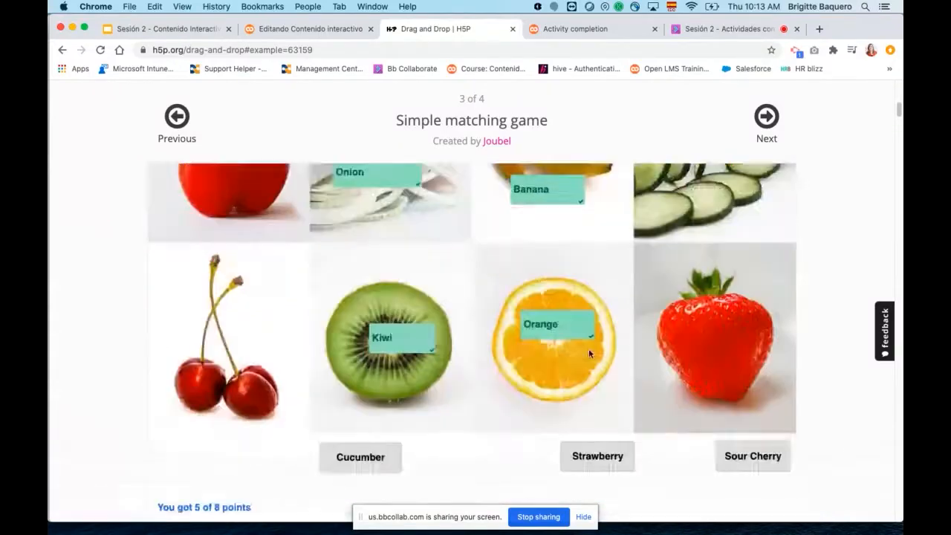
pyautogui.scroll(-6, 664, 357)
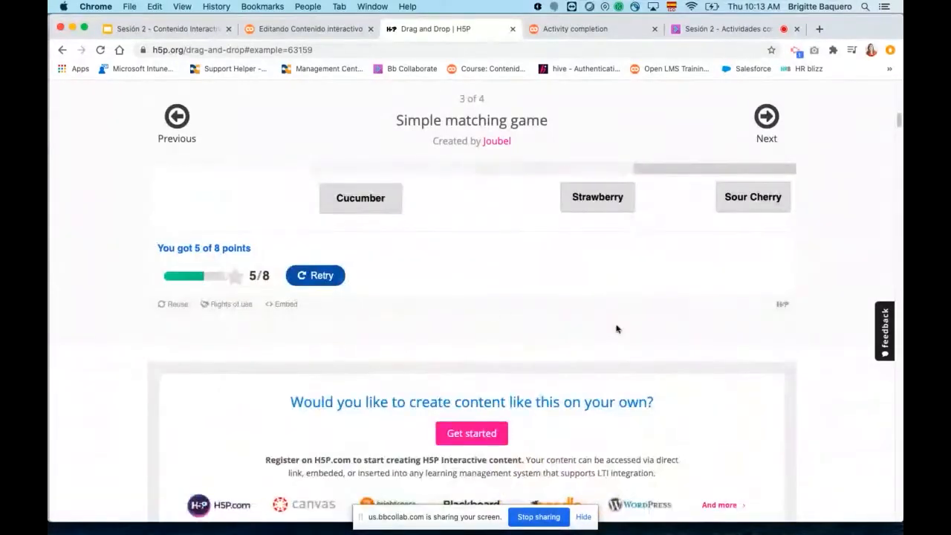
pyautogui.scroll(6, 616, 328)
pyautogui.scroll(3, 616, 327)
# In the Matching game with auto align example, put USA, Italy and Spain under the US, German and Spanish flags and check the answers.
pyautogui.click(766, 214)
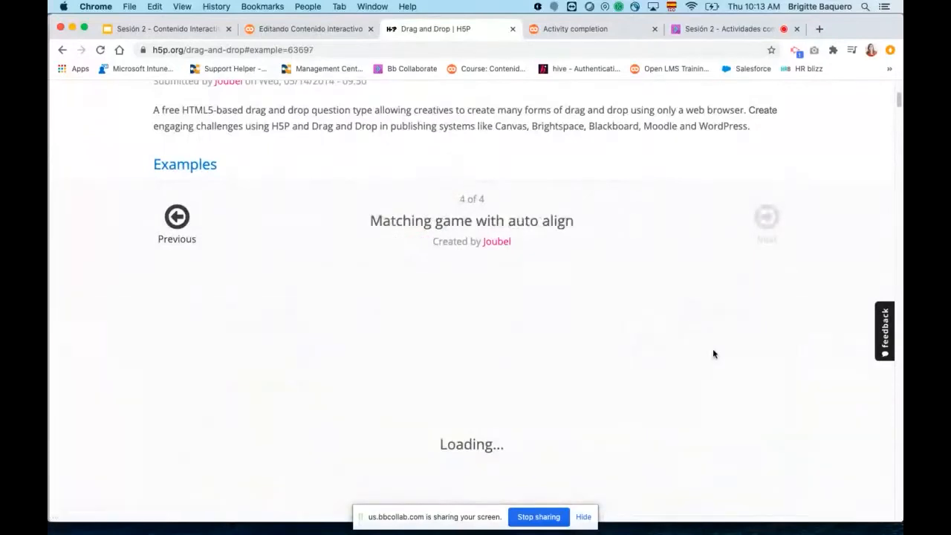
pyautogui.scroll(-1, 714, 355)
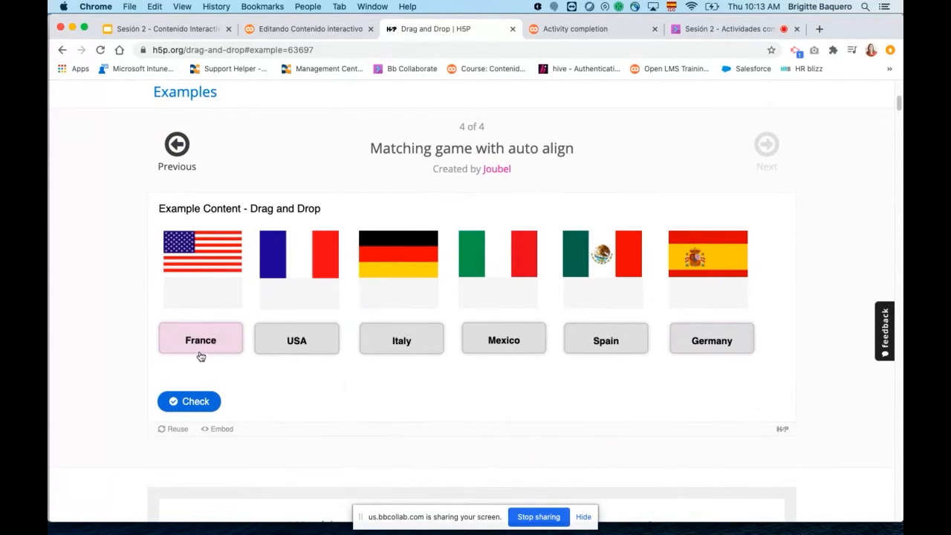
pyautogui.moveTo(296, 332); pyautogui.dragTo(201, 295)
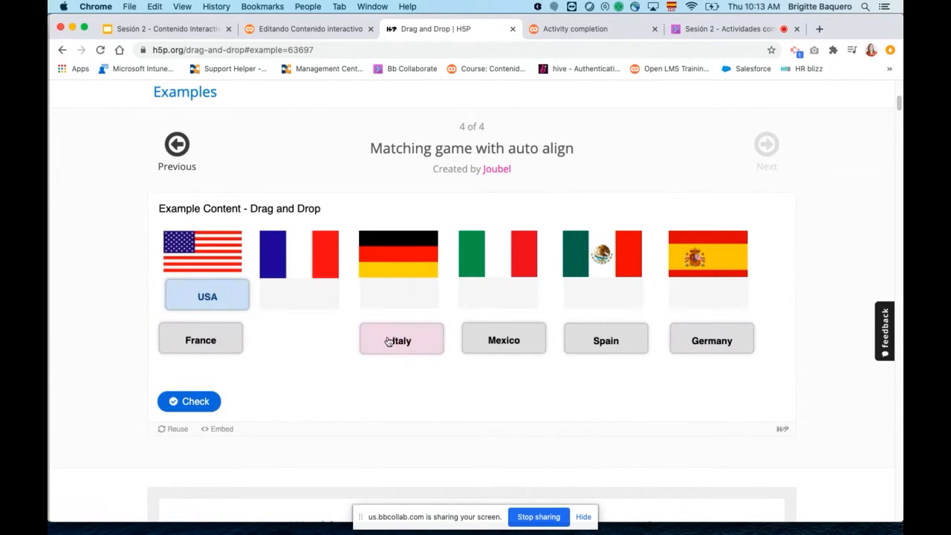
pyautogui.moveTo(398, 340); pyautogui.dragTo(396, 300)
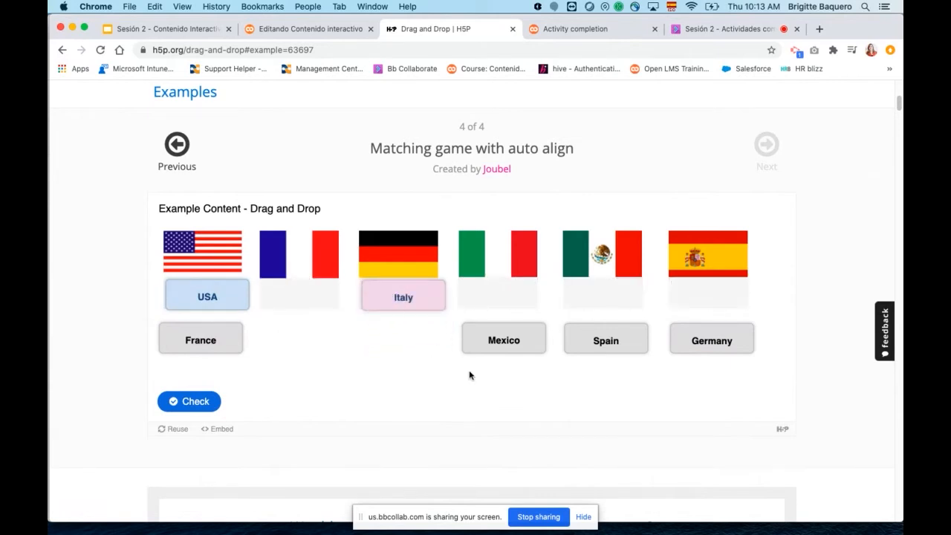
pyautogui.moveTo(605, 341); pyautogui.dragTo(712, 295)
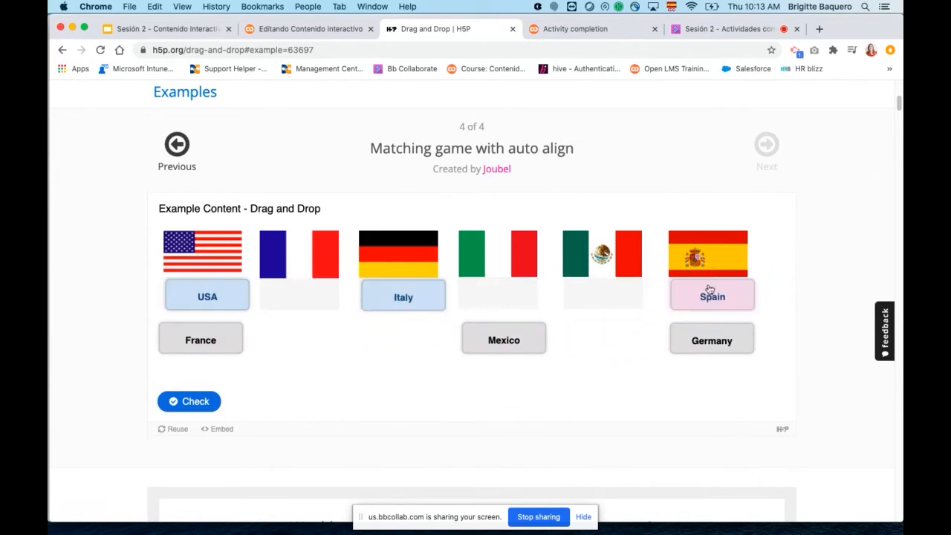
pyautogui.click(189, 402)
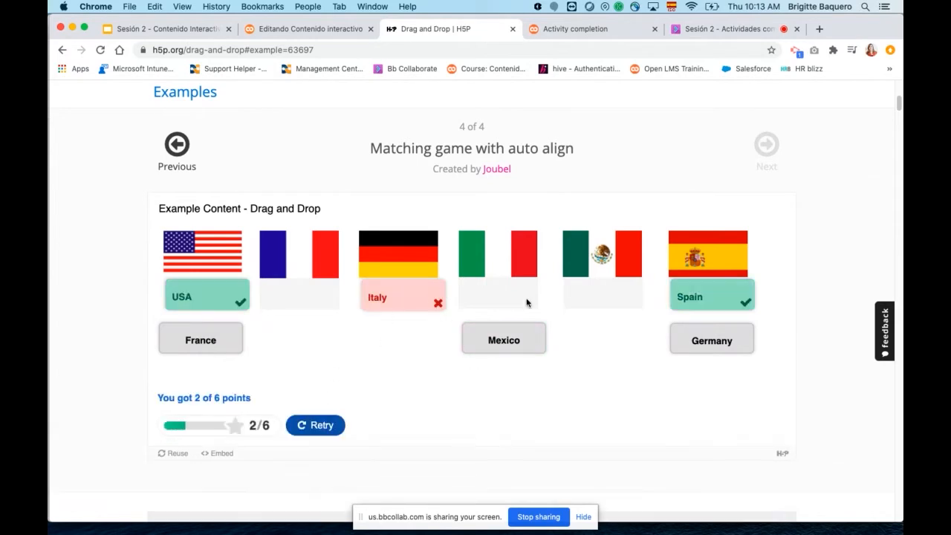
# Return to the Open LMS interactive content form and go back to the "drag" search results.
pyautogui.scroll(5, 603, 377)
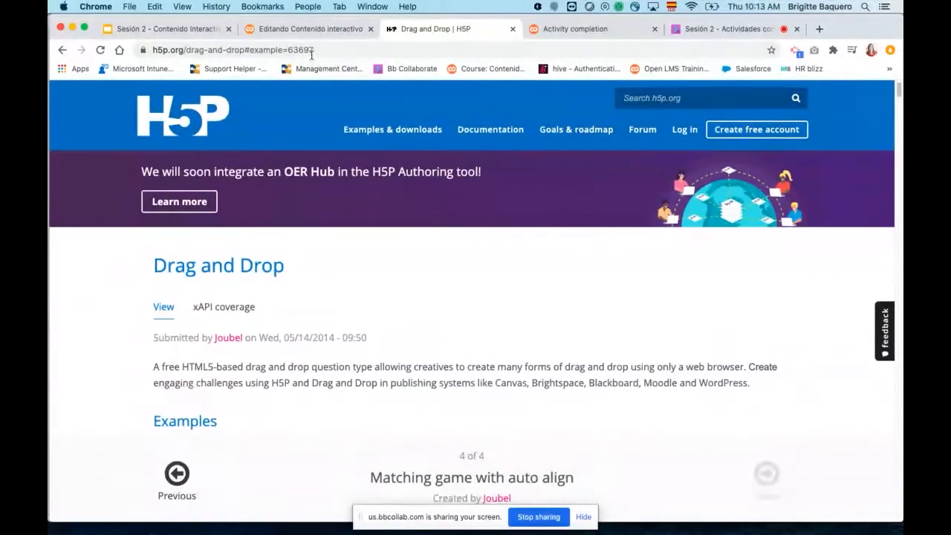
pyautogui.click(308, 29)
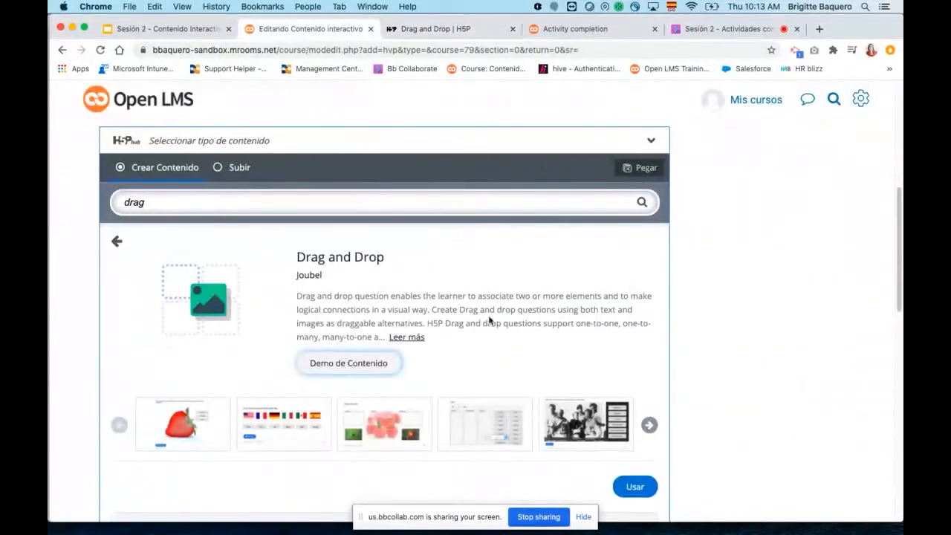
pyautogui.click(115, 242)
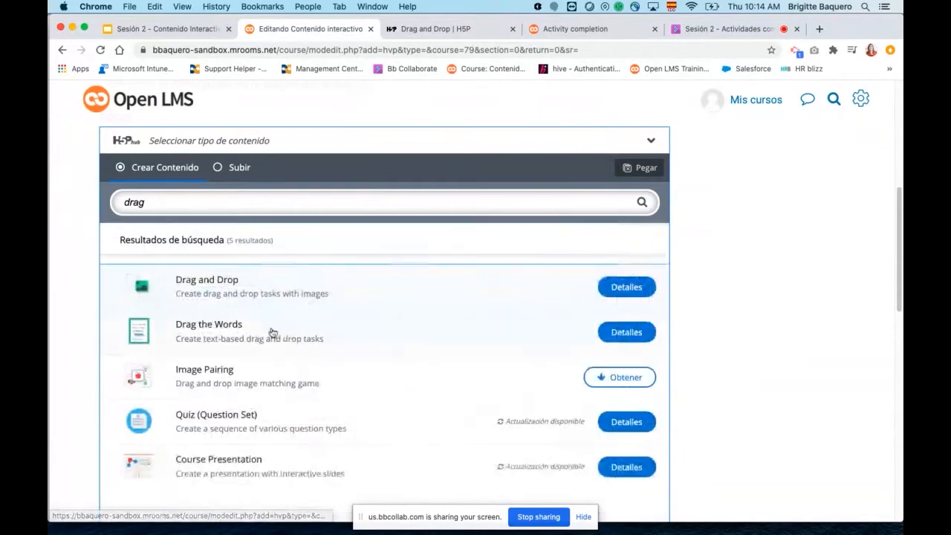
pyautogui.scroll(-1, 450, 344)
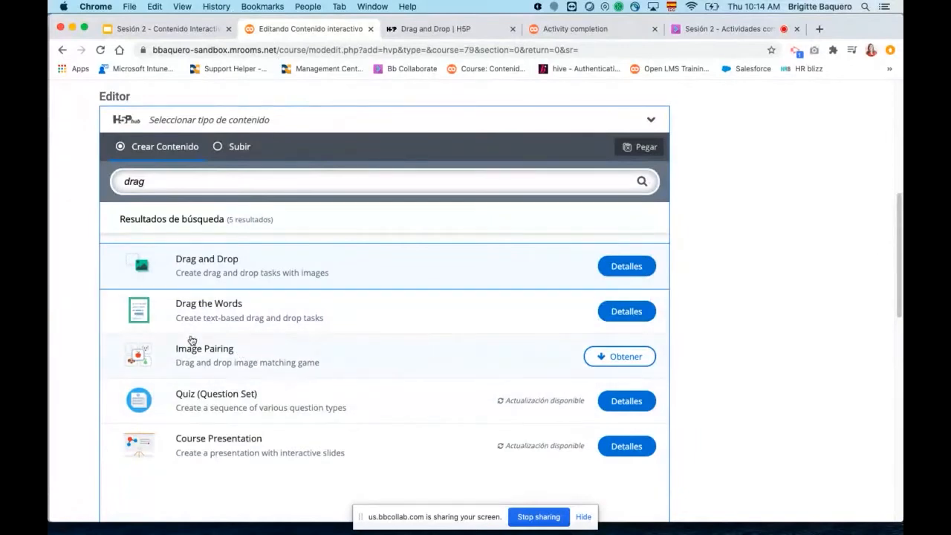
pyautogui.scroll(-1, 319, 344)
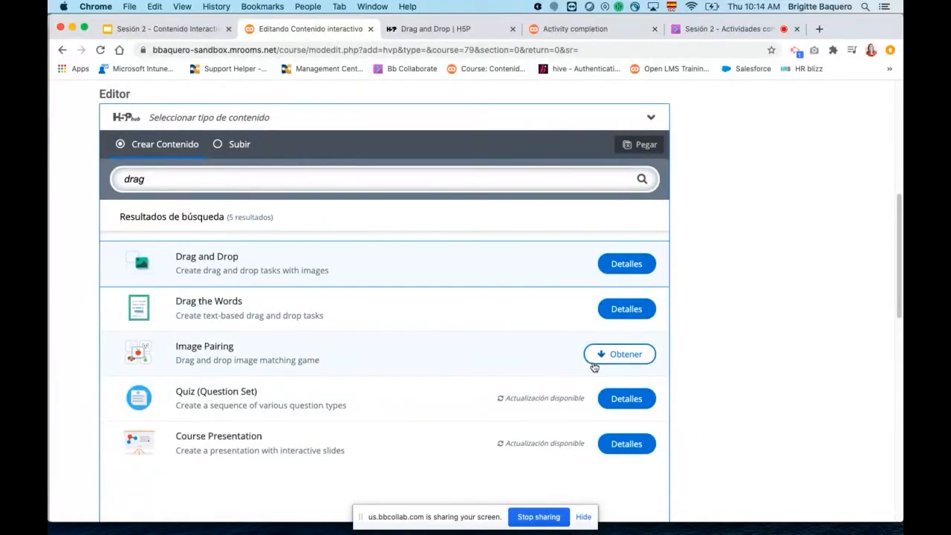
# View the details of the Drag the Words content type and open its content demo at the Tip example.
pyautogui.click(617, 310)
pyautogui.scroll(-1, 600, 329)
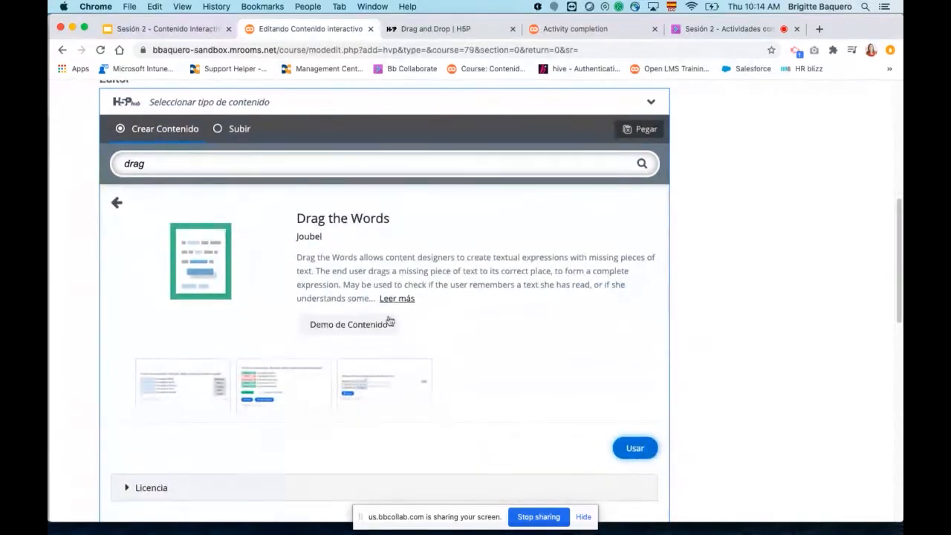
pyautogui.click(357, 325)
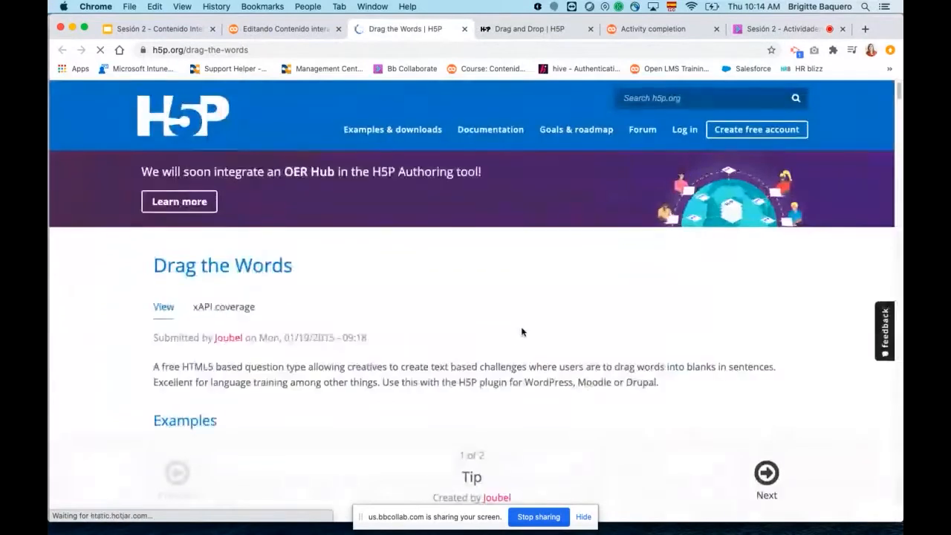
pyautogui.scroll(-5, 543, 337)
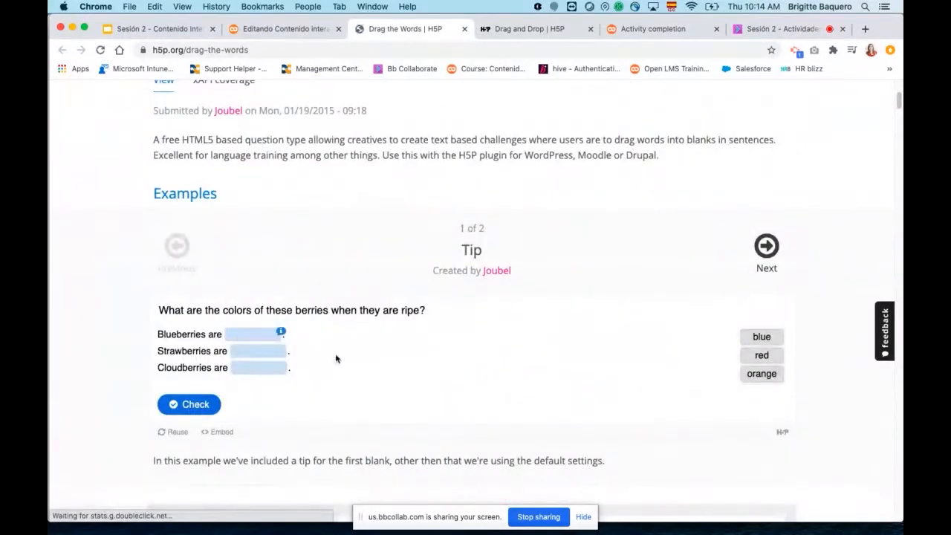
# Fill the Blueberries blank of the berry colors example with the word "blue".
pyautogui.moveTo(762, 337); pyautogui.dragTo(262, 334)
pyautogui.scroll(5, 714, 318)
pyautogui.scroll(-5, 722, 315)
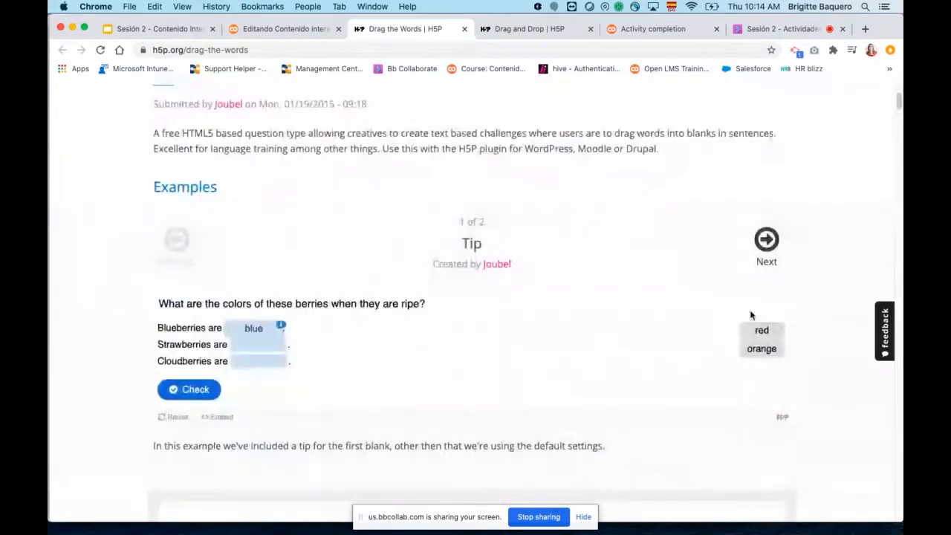
# Return to the Open LMS form and use Drag the Words as the activity's content type.
pyautogui.click(290, 29)
pyautogui.scroll(-1, 666, 385)
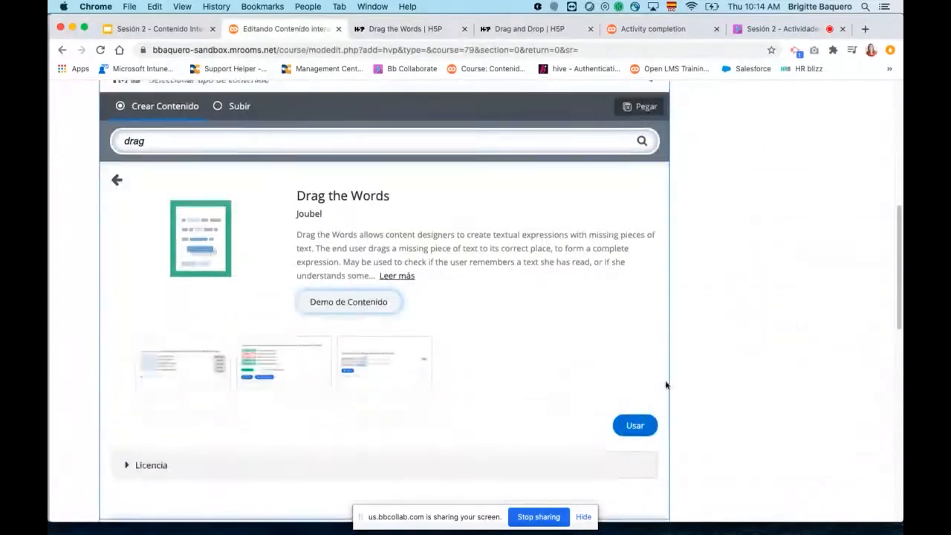
pyautogui.scroll(-1, 666, 385)
pyautogui.click(633, 371)
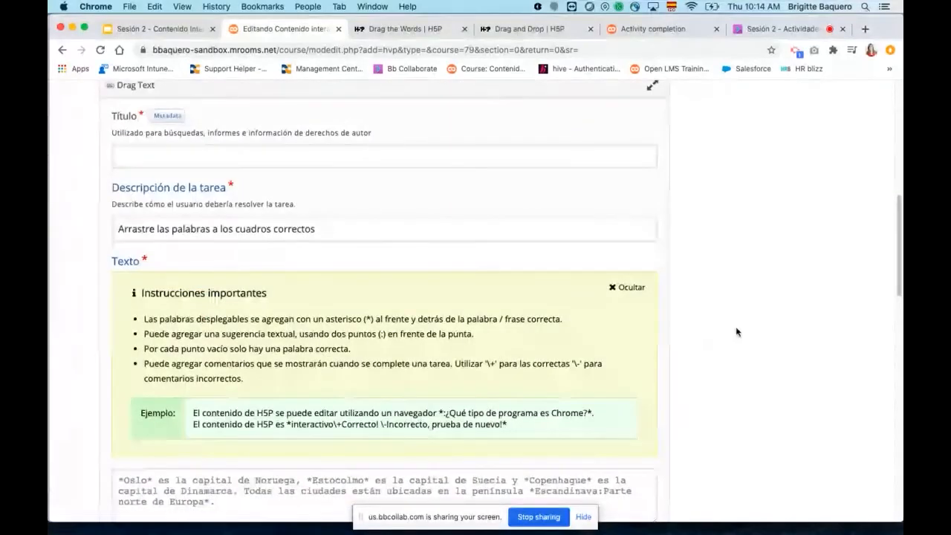
# Title the Drag the Words content "Arrastrar y soltar Palabras".
pyautogui.scroll(2, 735, 331)
pyautogui.click(365, 237)
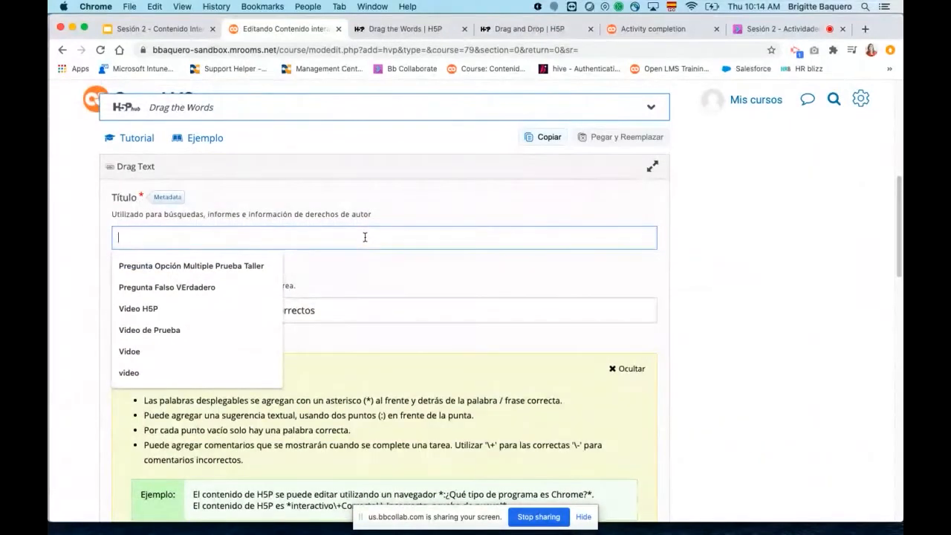
pyautogui.write('Arras')
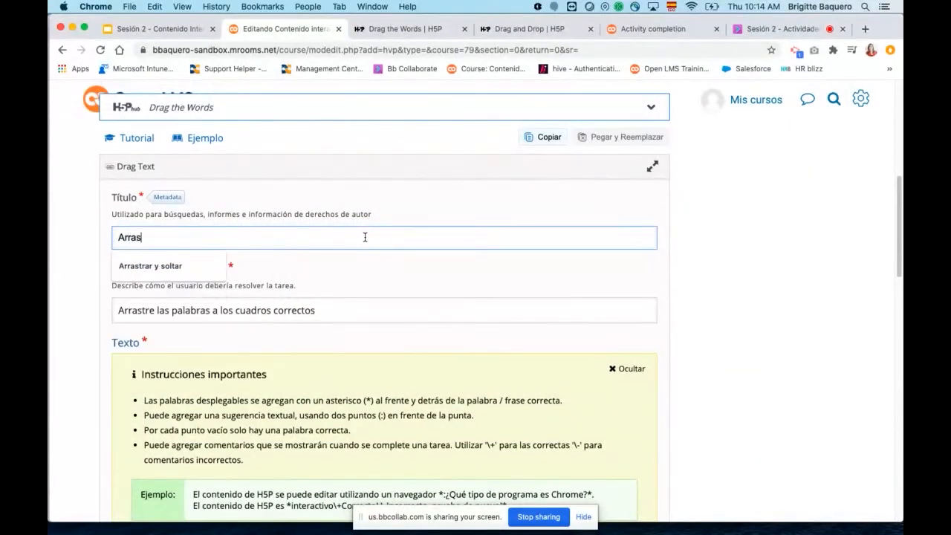
pyautogui.click(195, 267)
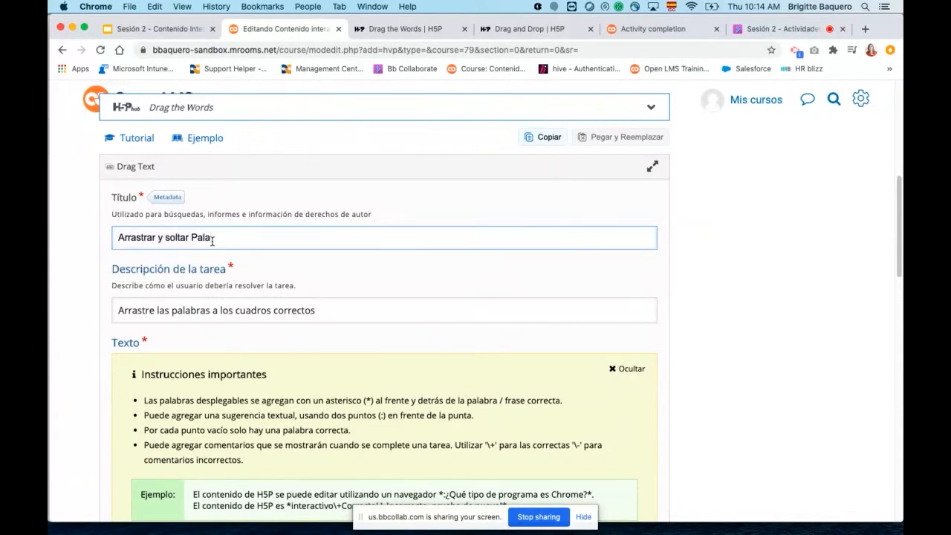
pyautogui.scroll(-2, 370, 350)
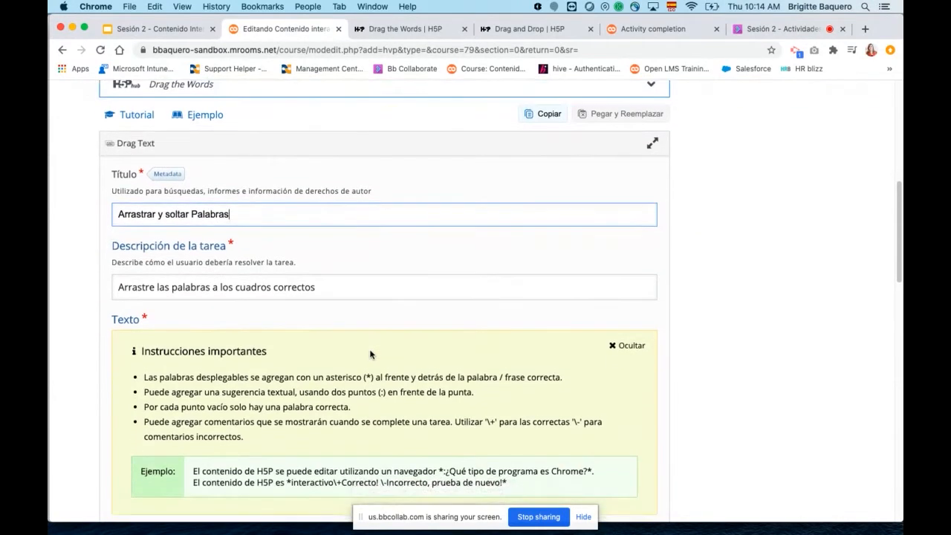
# Copy the two example sentences from the important instructions into the Drag Text exercise's text field.
pyautogui.click(117, 267)
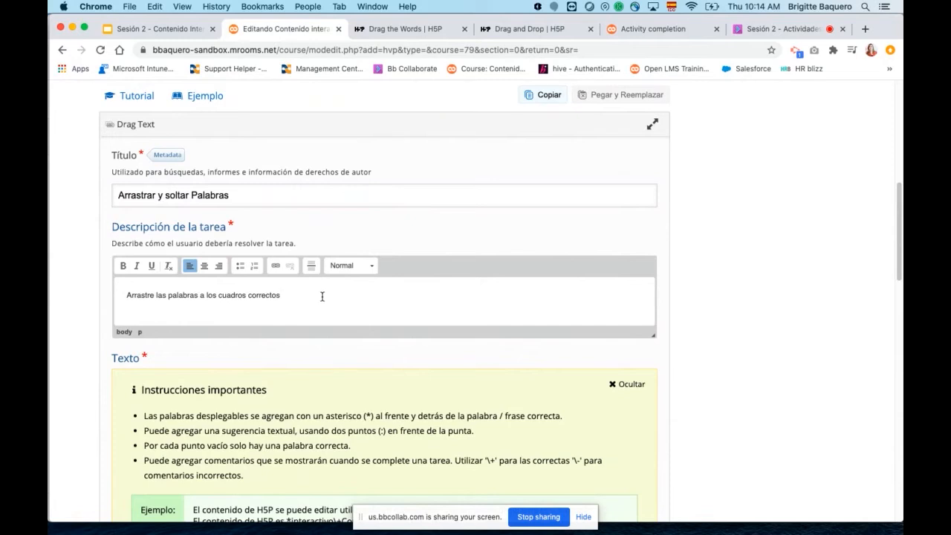
pyautogui.scroll(-5, 459, 324)
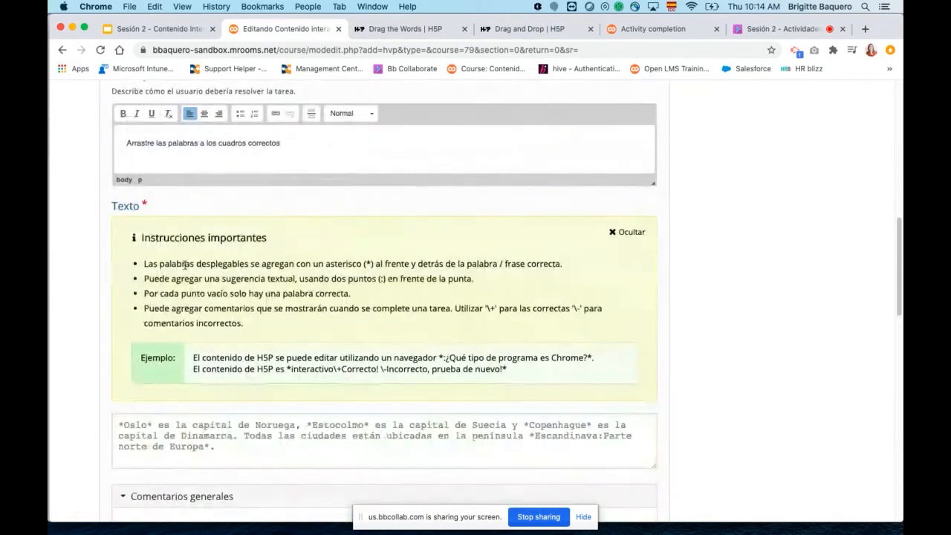
pyautogui.scroll(-2, 327, 263)
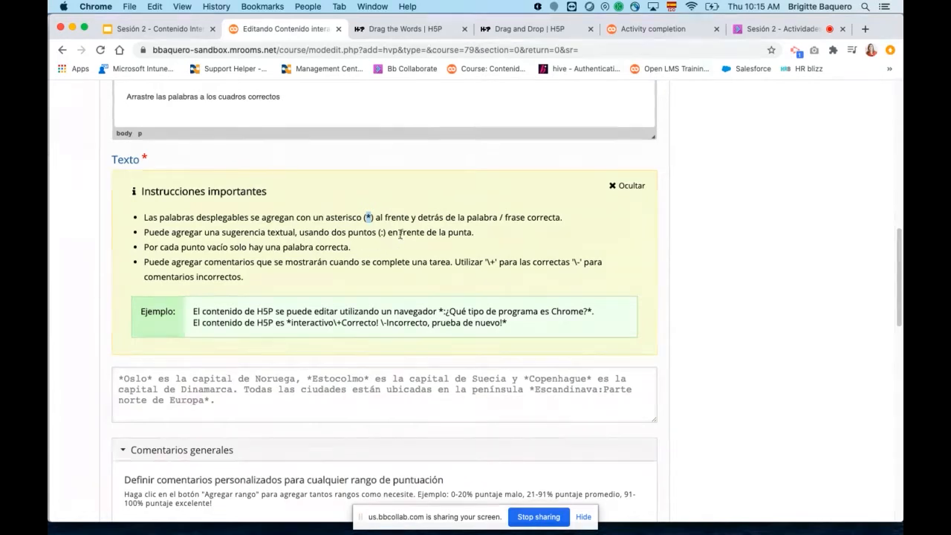
pyautogui.scroll(-1, 461, 338)
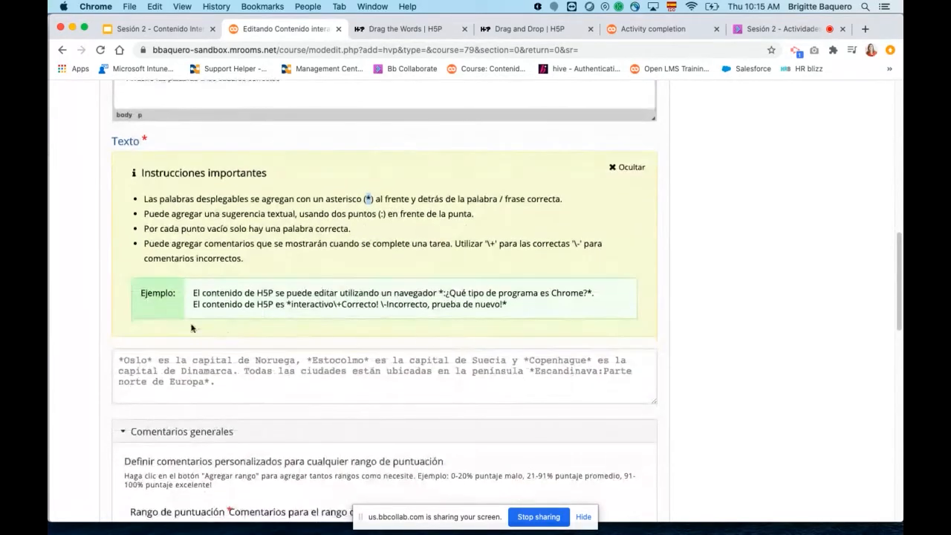
pyautogui.moveTo(193, 293); pyautogui.dragTo(546, 310)
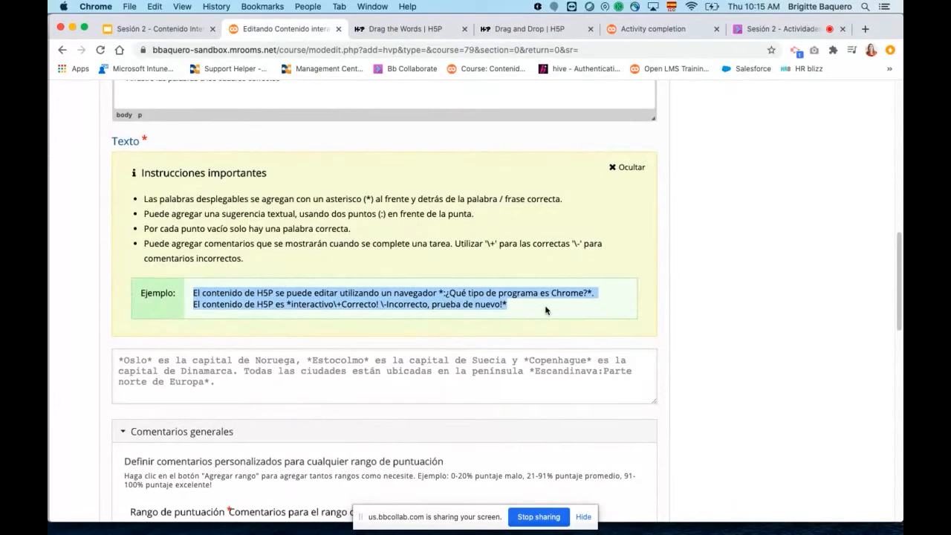
pyautogui.press('super+c')
pyautogui.click(218, 383)
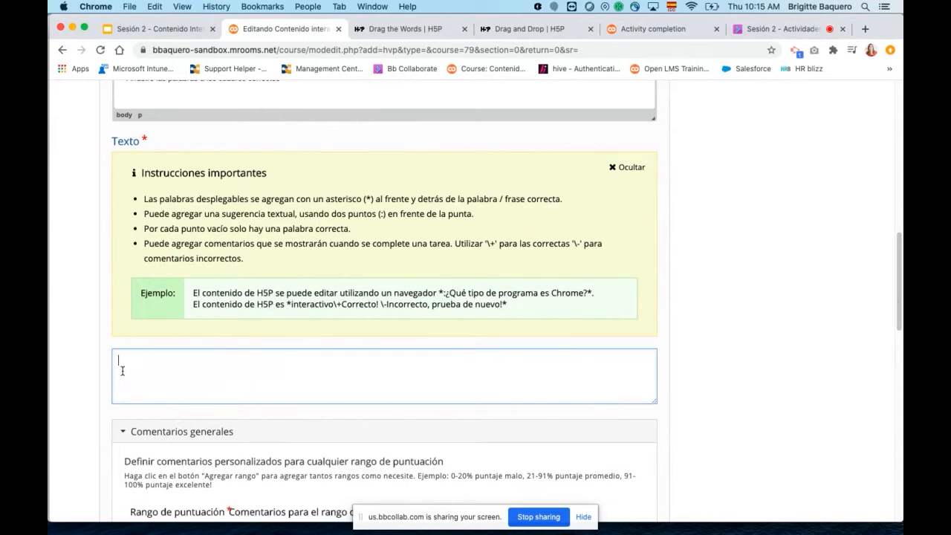
pyautogui.press('super+v')
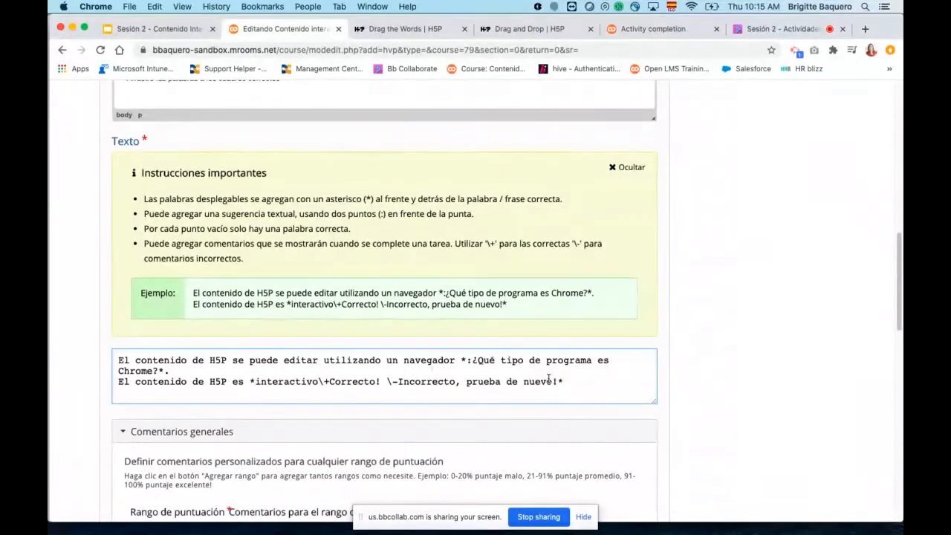
# Examine the general feedback score ranges and expand the behaviour settings to review their options.
pyautogui.scroll(-1, 765, 370)
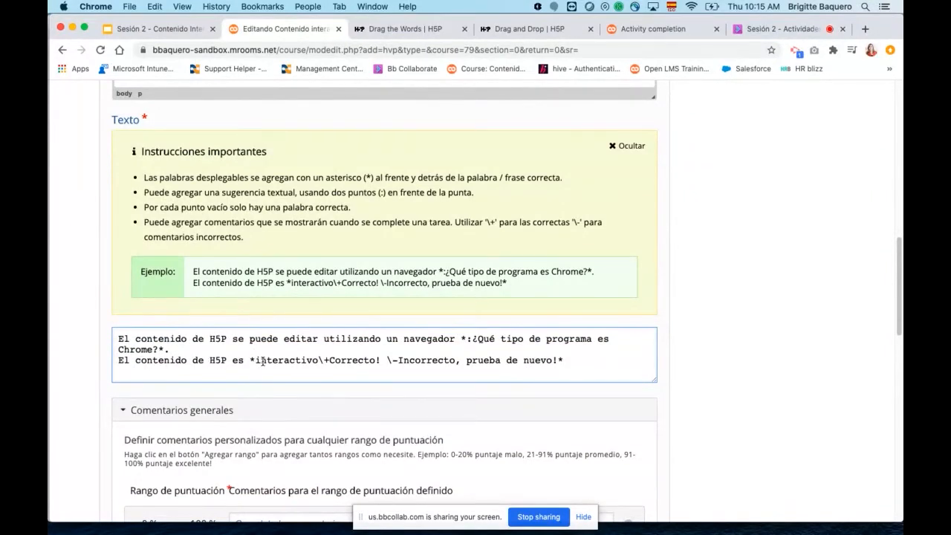
pyautogui.scroll(-4, 713, 368)
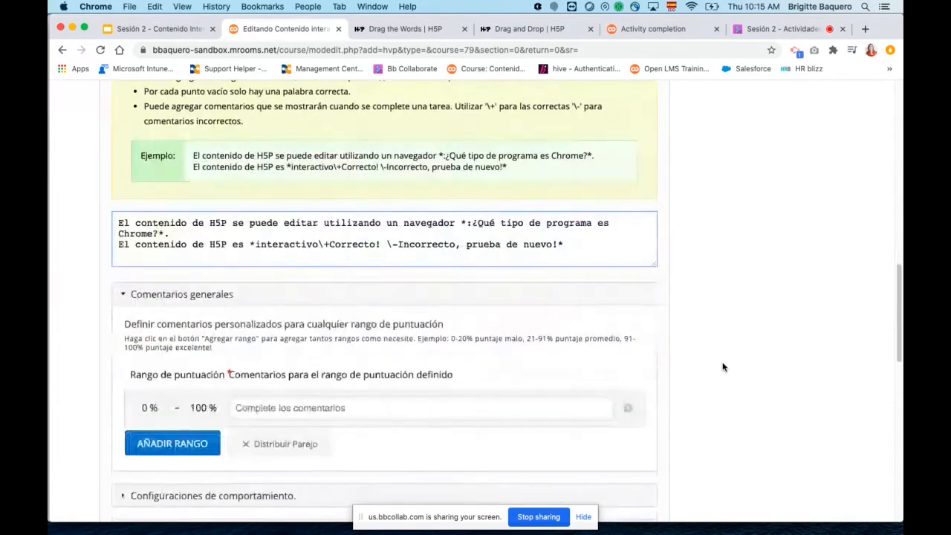
pyautogui.scroll(-2, 284, 355)
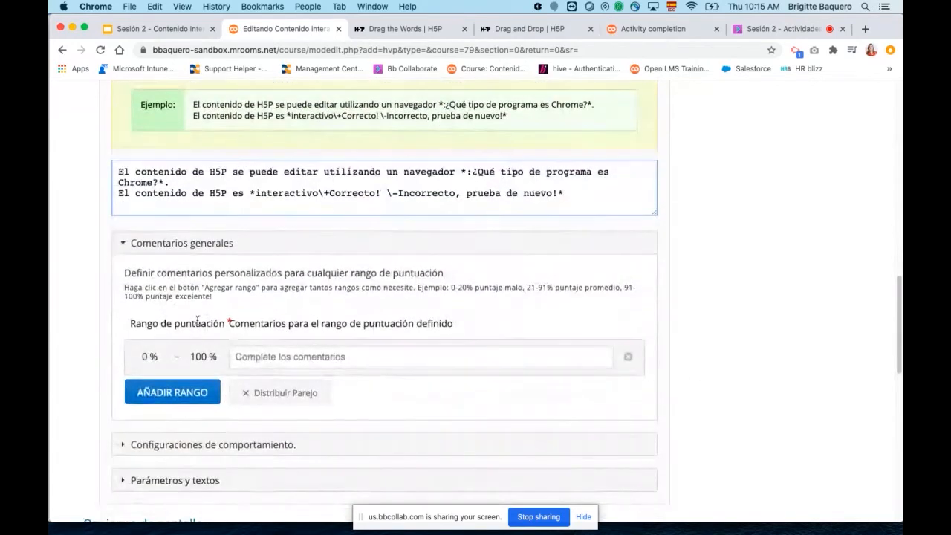
pyautogui.scroll(-1, 325, 394)
pyautogui.scroll(-1, 255, 378)
pyautogui.click(148, 411)
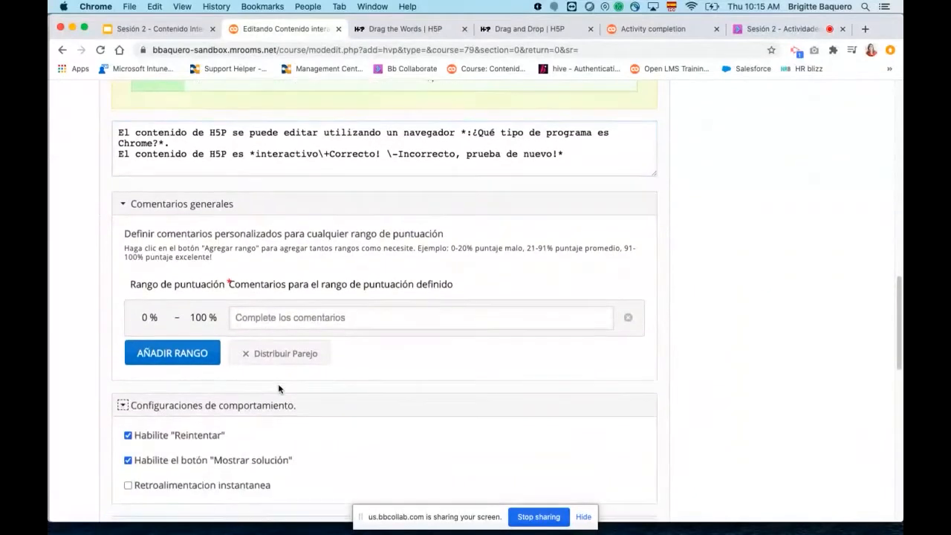
pyautogui.scroll(-1, 278, 383)
pyautogui.scroll(-1, 315, 369)
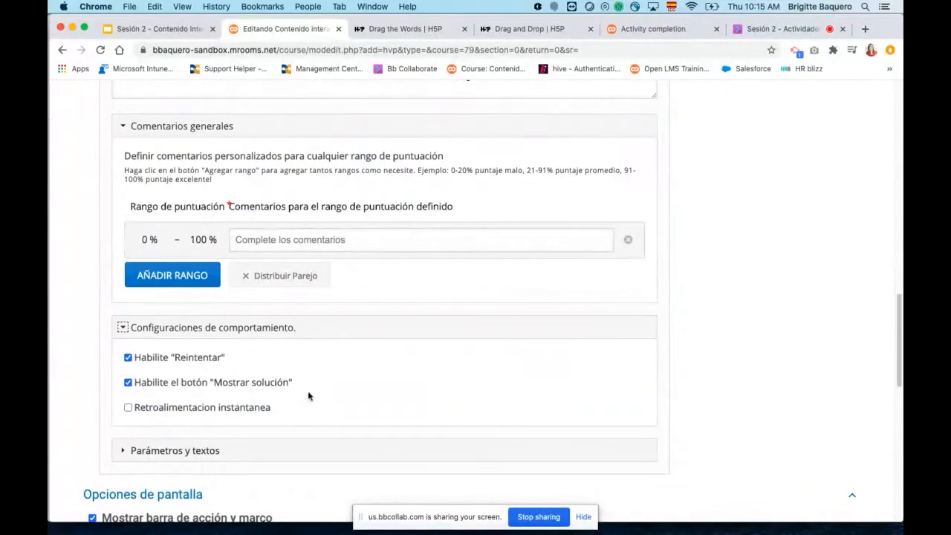
pyautogui.scroll(-4, 312, 397)
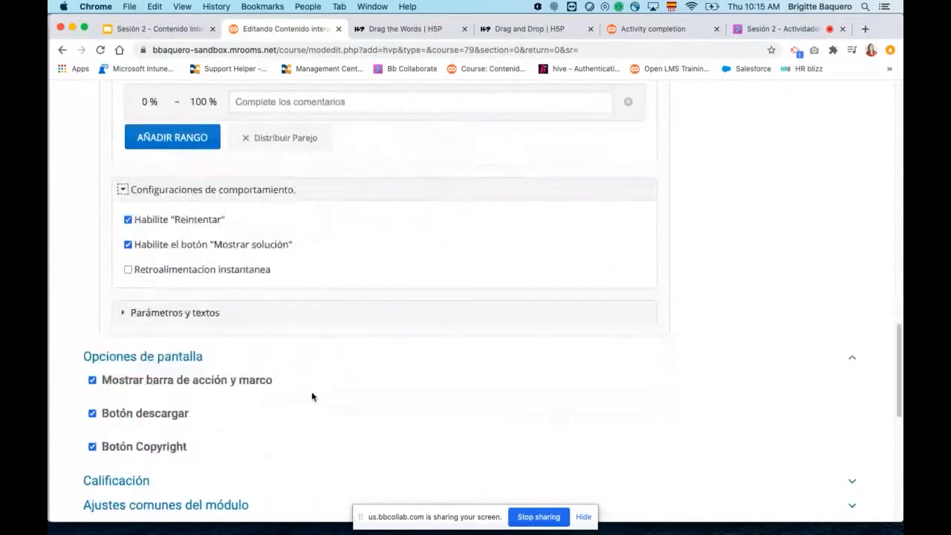
# Expand the parameters and texts section and examine its language choice and Drag Text labels.
pyautogui.click(124, 312)
pyautogui.click(572, 348)
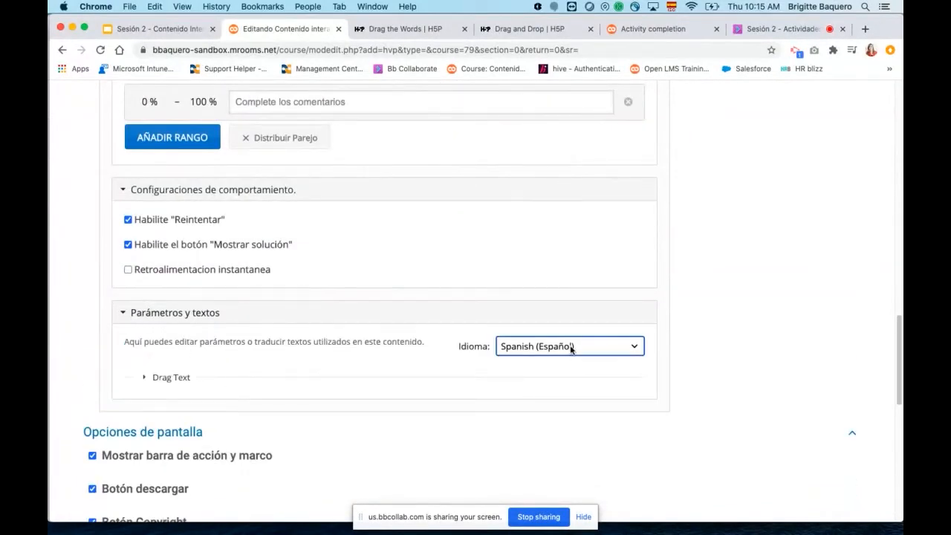
pyautogui.click(570, 347)
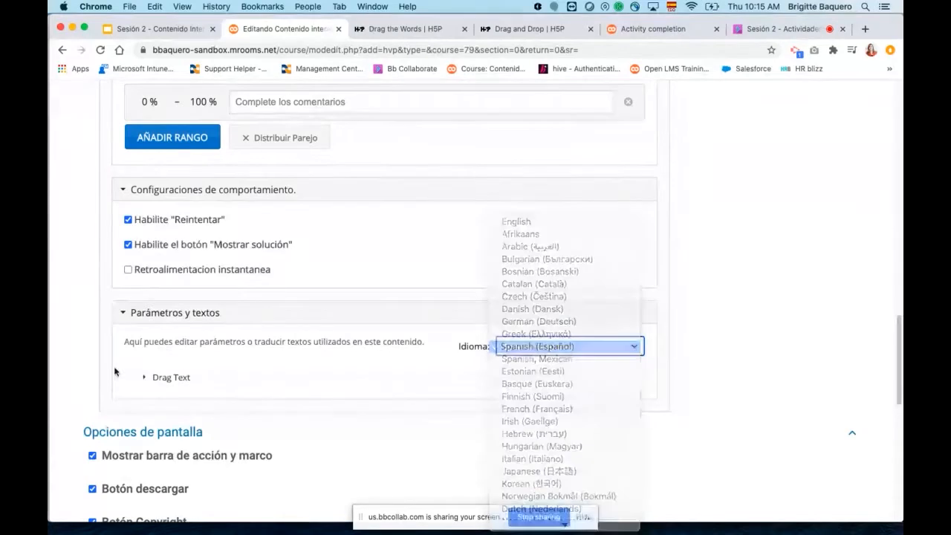
pyautogui.click(159, 377)
pyautogui.scroll(-10, 273, 446)
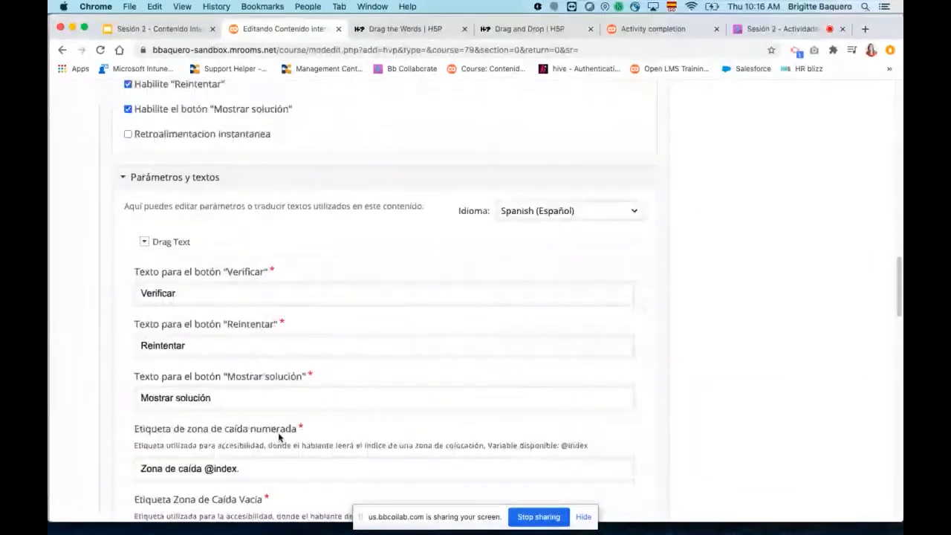
pyautogui.scroll(-10, 359, 385)
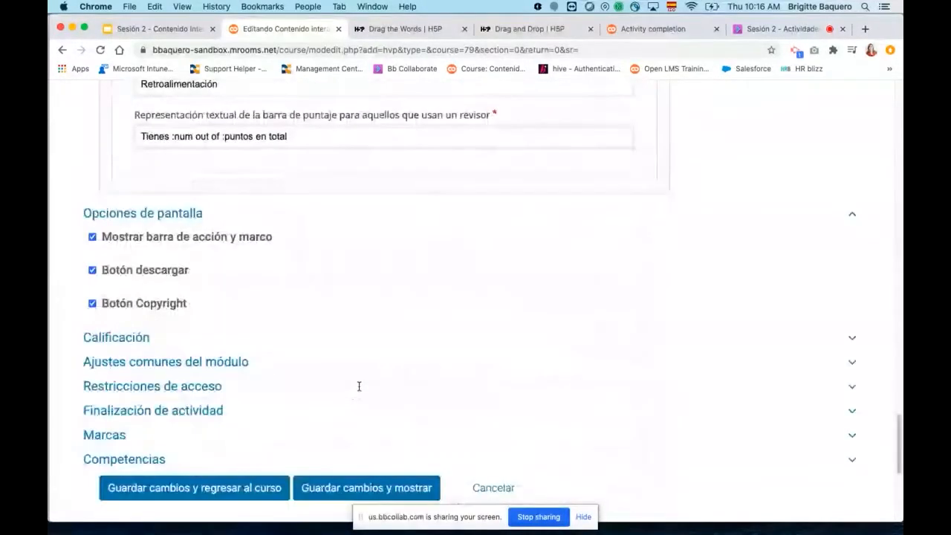
# Save and display the activity, and try placing "interactivo" in the browser blank and the empty piece in the second blank.
pyautogui.scroll(-3, 359, 385)
pyautogui.click(357, 390)
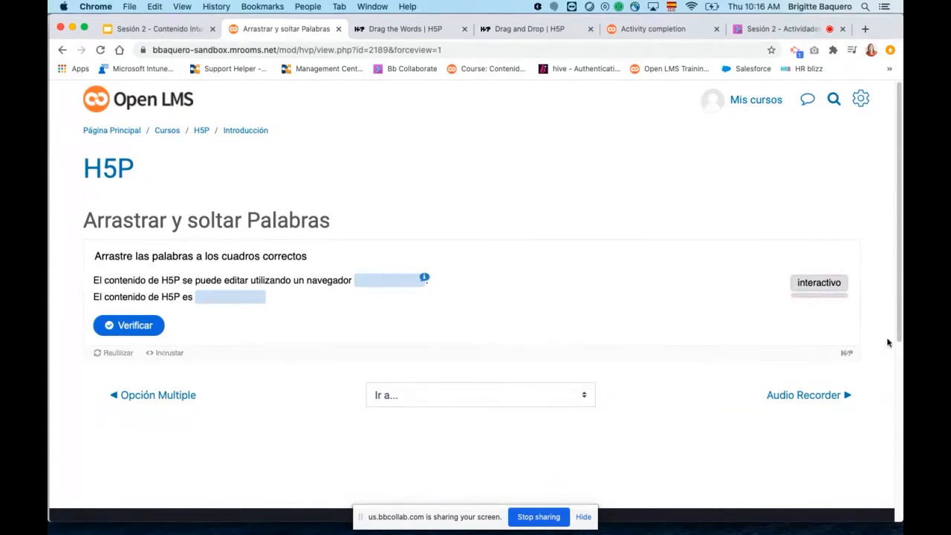
pyautogui.scroll(-1, 748, 299)
pyautogui.scroll(1, 397, 286)
pyautogui.moveTo(813, 290); pyautogui.dragTo(377, 284)
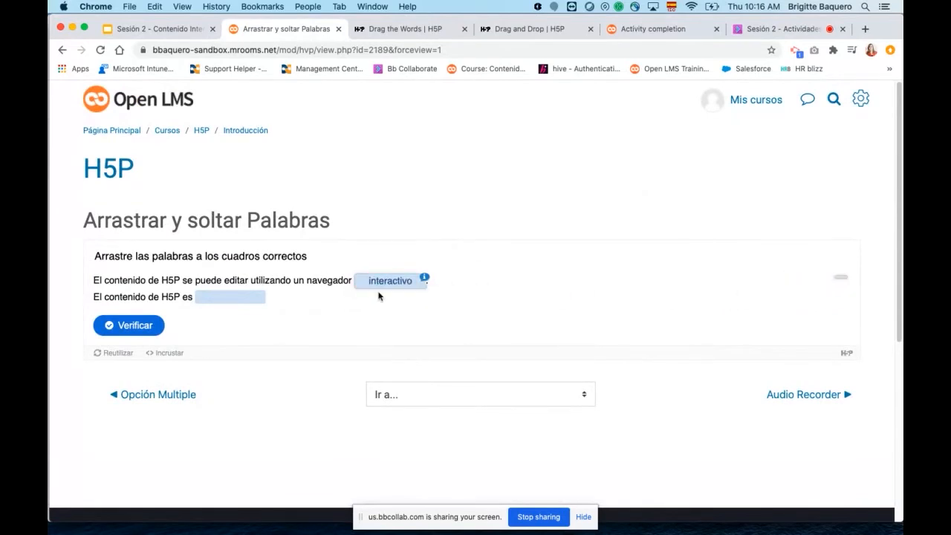
pyautogui.moveTo(842, 281); pyautogui.dragTo(217, 296)
# Reopen the activity's settings for editing and compare the exercise text with the example's asterisk syntax.
pyautogui.click(861, 104)
pyautogui.click(778, 159)
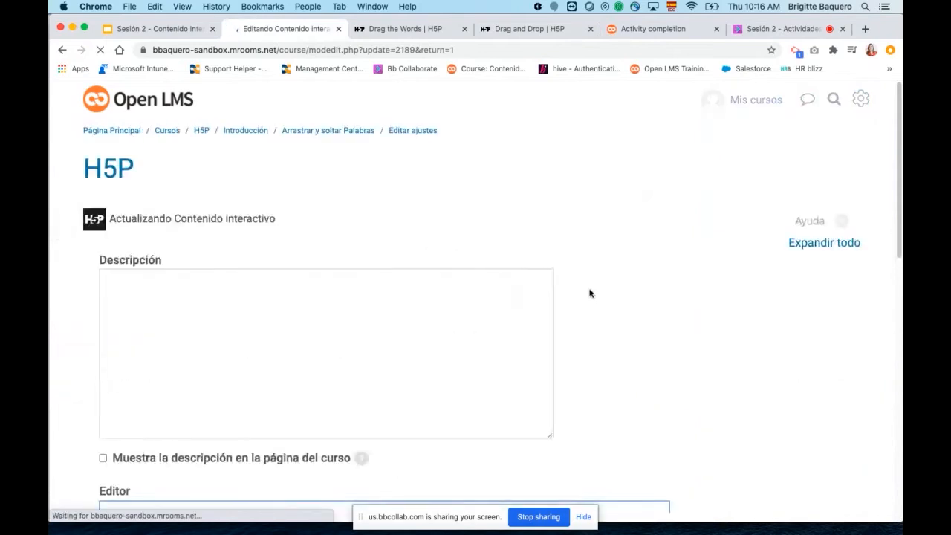
pyautogui.scroll(-3, 589, 294)
pyautogui.scroll(-3, 590, 293)
pyautogui.scroll(-3, 589, 294)
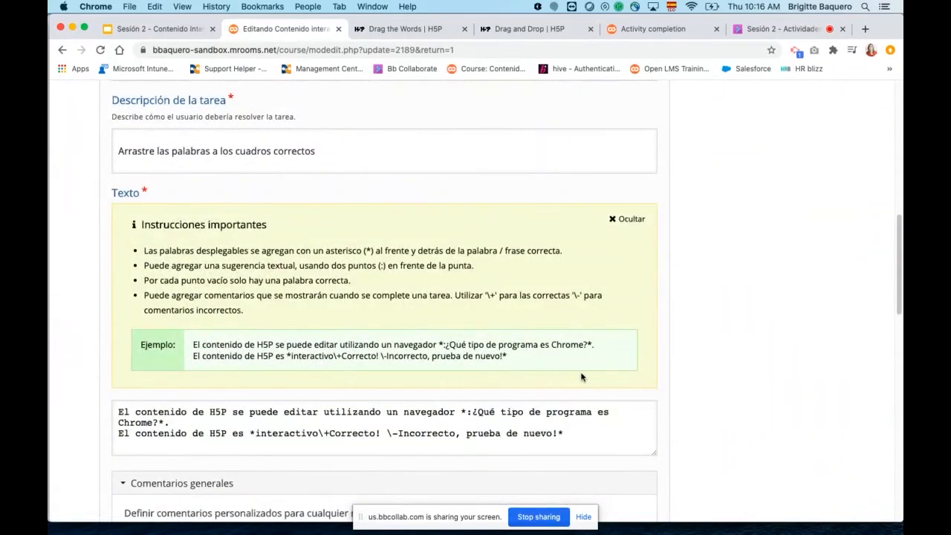
pyautogui.scroll(-1, 581, 376)
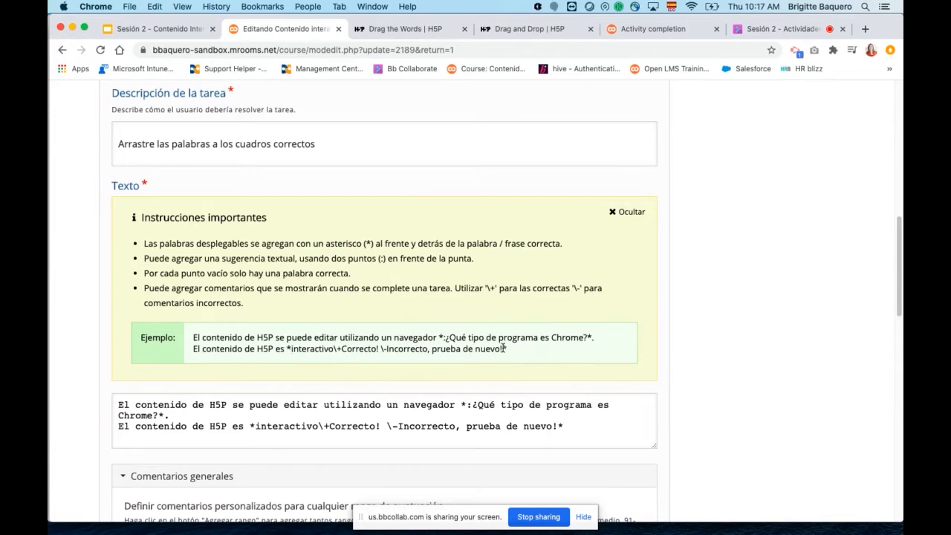
pyautogui.moveTo(503, 349)
pyautogui.mouseDown()
pyautogui.moveTo(482, 350)
pyautogui.moveTo(504, 349)
pyautogui.mouseUp()
# Insert "chrome" as the first blank's answer, between the opening asterisk and the colon of its hint.
pyautogui.click(466, 404)
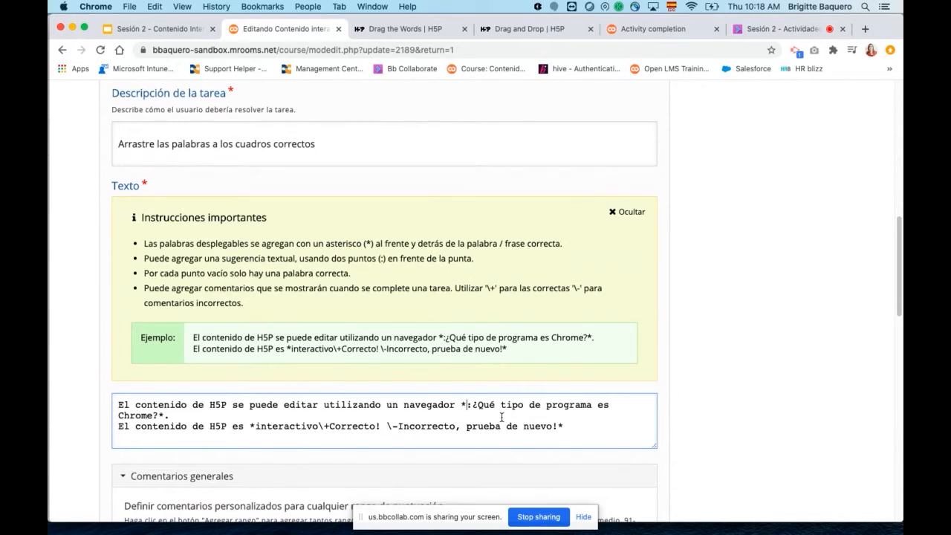
pyautogui.write('c')
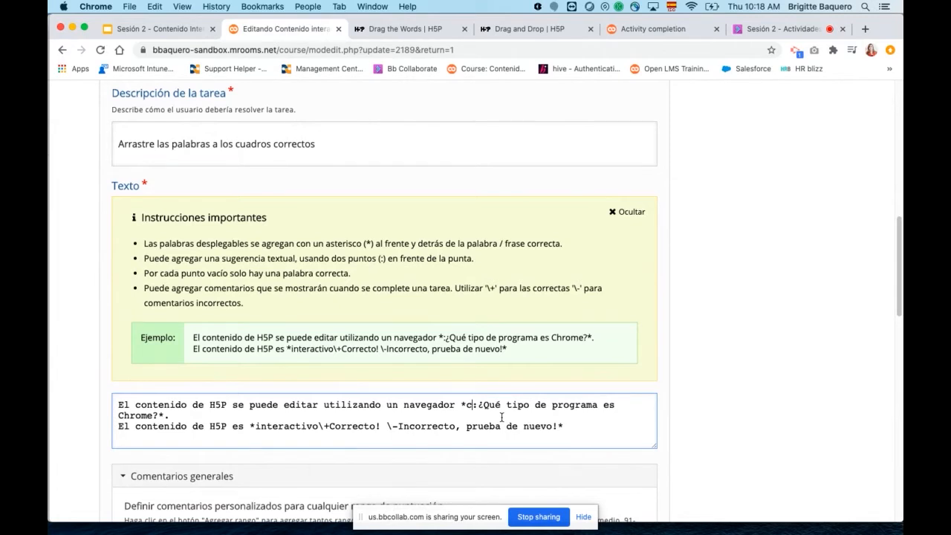
pyautogui.write('r')
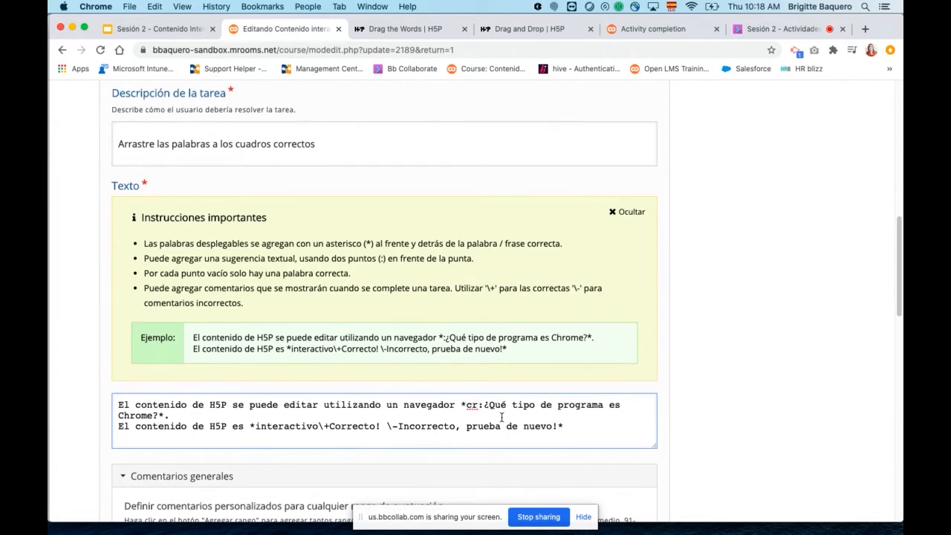
pyautogui.press('BackSpace')
pyautogui.write('rho')
pyautogui.press('BackSpace')
pyautogui.press('BackSpace')
pyautogui.press('BackSpace')
pyautogui.write('hor')
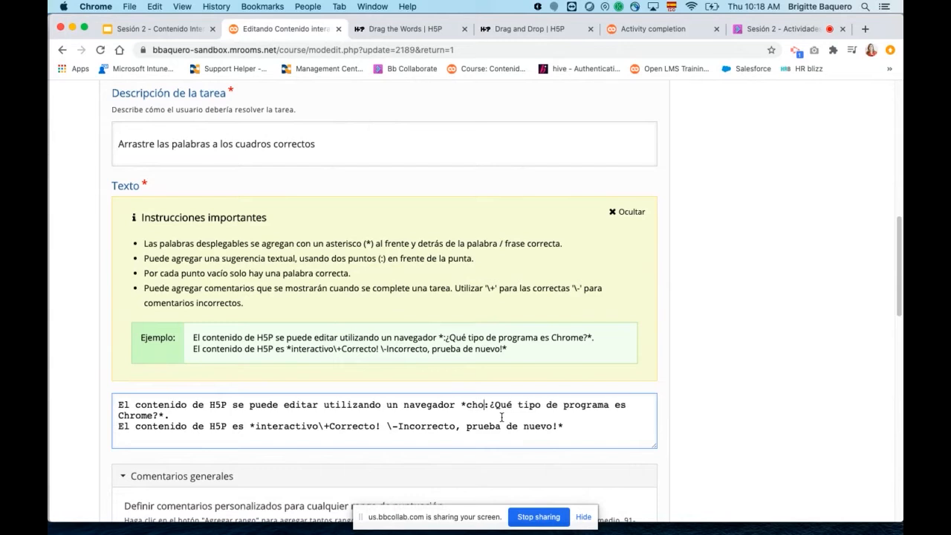
pyautogui.press('BackSpace')
pyautogui.press('BackSpace')
pyautogui.press('BackSpace')
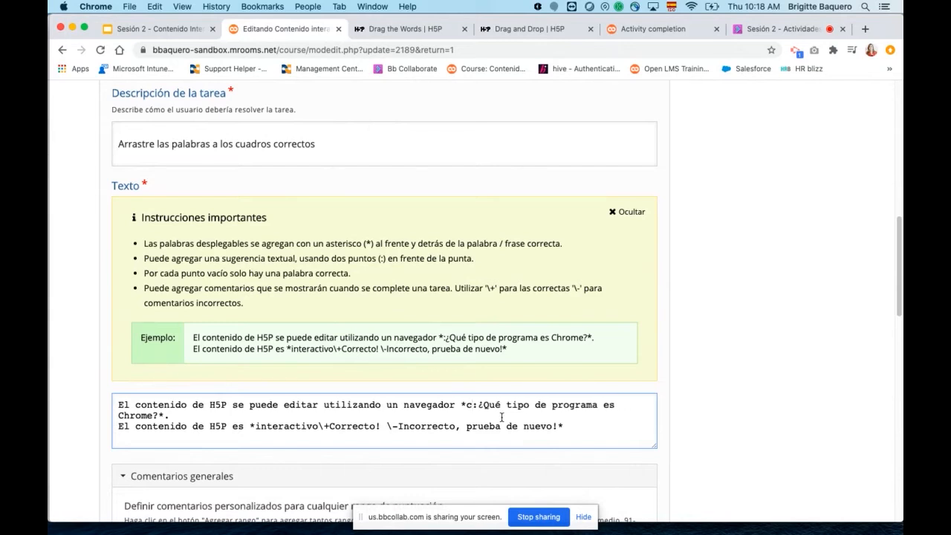
pyautogui.write('hrome')
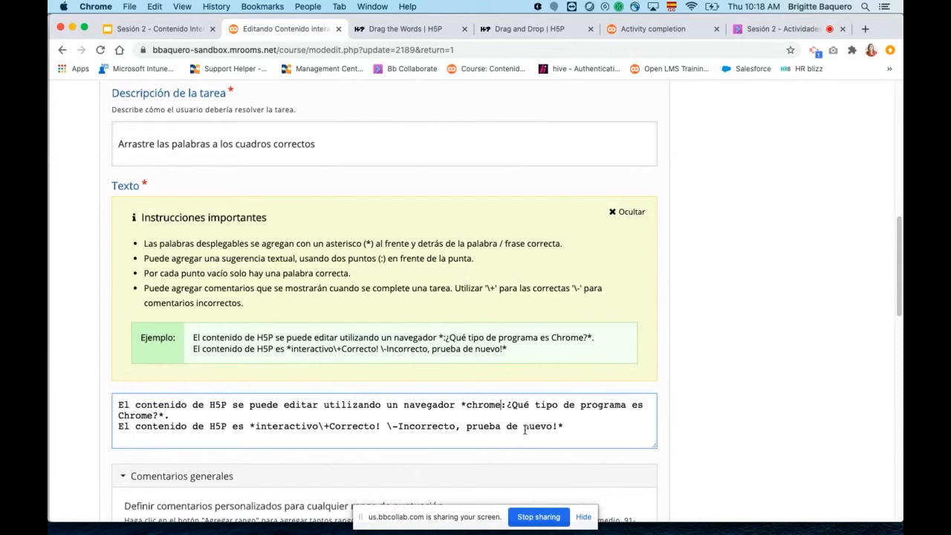
# Check the asterisks enclosing the "chrome" answer and its hint, and save the changes and display the activity.
pyautogui.doubleClick(462, 405)
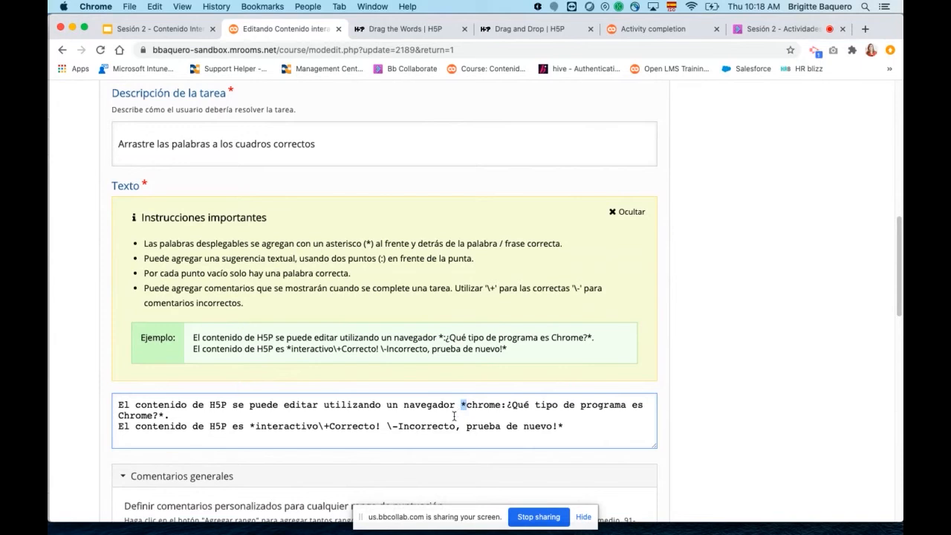
pyautogui.click(160, 416)
pyautogui.click(464, 405)
pyautogui.scroll(-15, 810, 394)
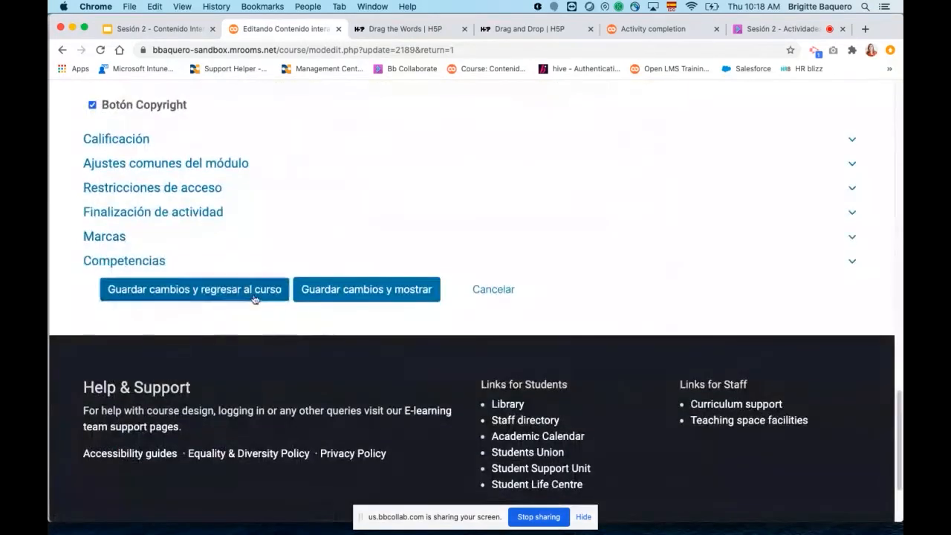
pyautogui.click(316, 299)
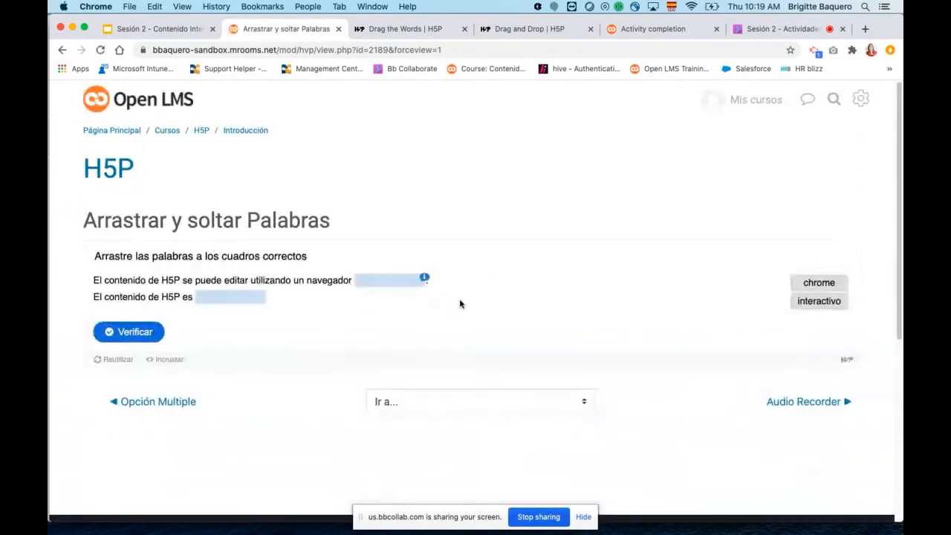
# Place "chrome" in the browser blank and "interactivo" in the second blank, and verify the answers.
pyautogui.moveTo(833, 279); pyautogui.dragTo(399, 287)
pyautogui.moveTo(814, 297); pyautogui.dragTo(224, 306)
pyautogui.click(130, 326)
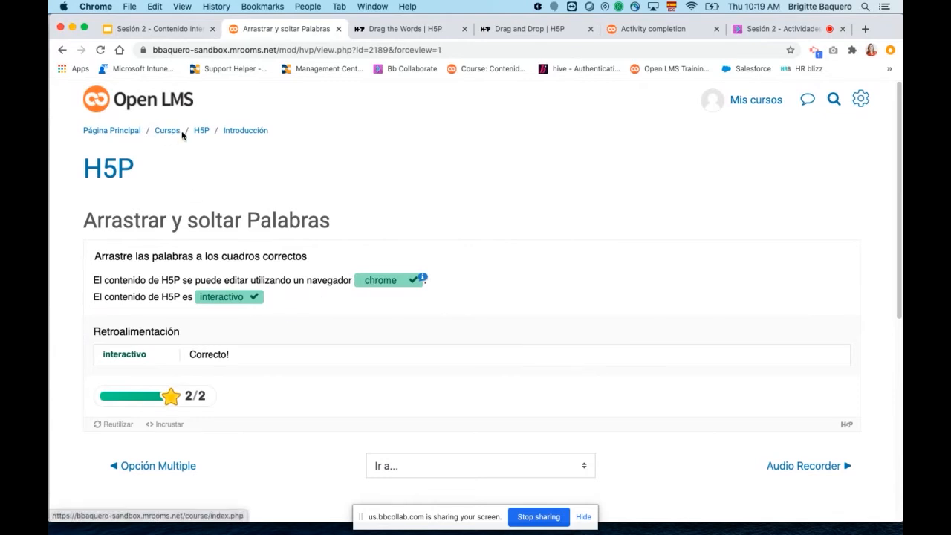
# Return to the H5P course page and switch to the "Sesión 2 - Contenido Interactivo" presentation in Google Slides.
pyautogui.click(202, 134)
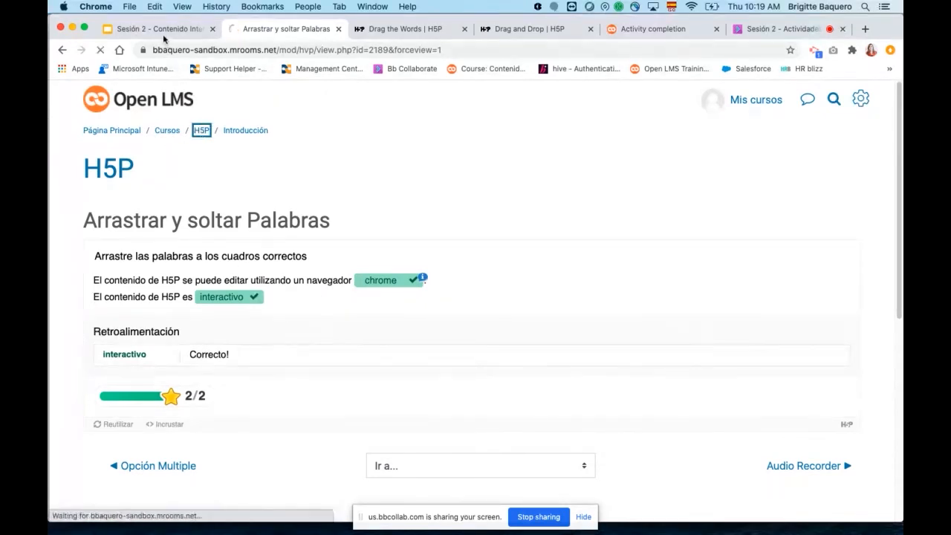
pyautogui.hotkey('ctrl', 'shift', 'Tab')
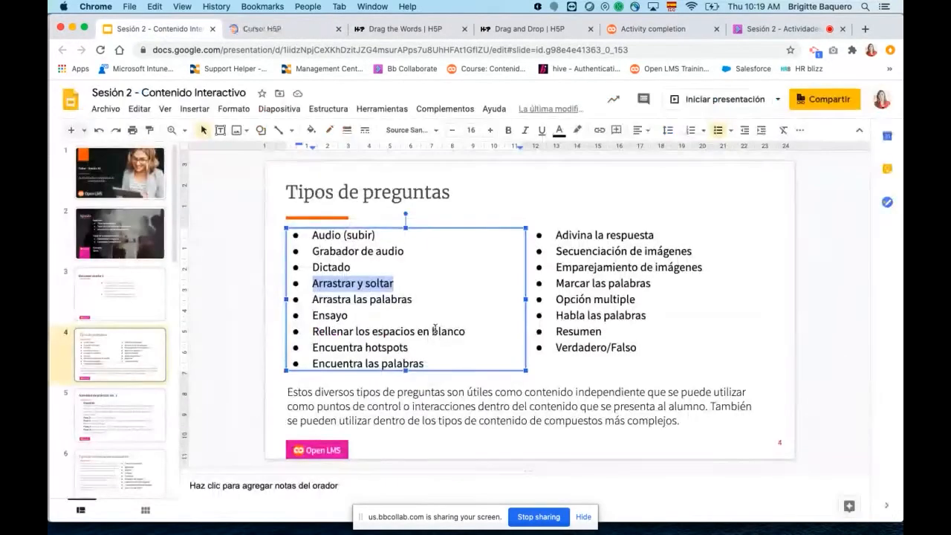
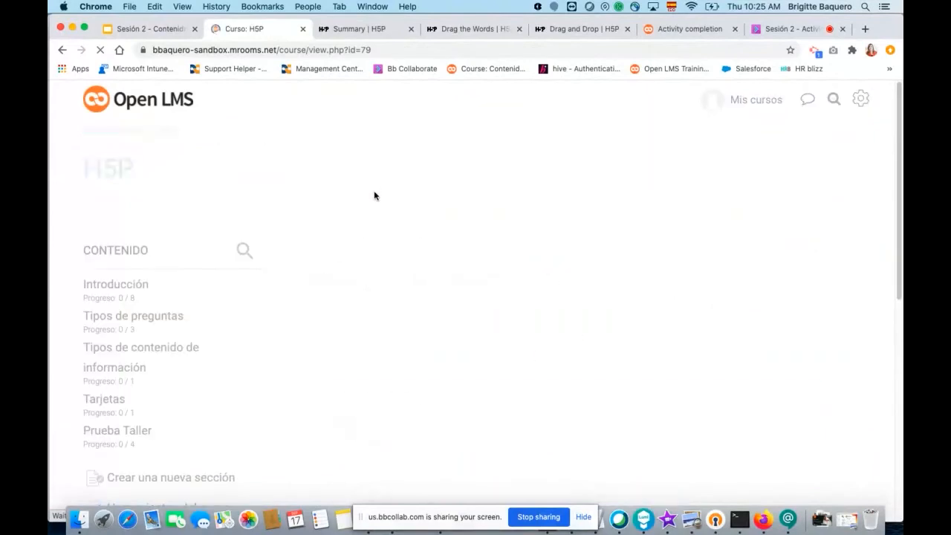
# Start adding a Página resource to the Introducción section of the H5P course.
pyautogui.scroll(-10, 541, 275)
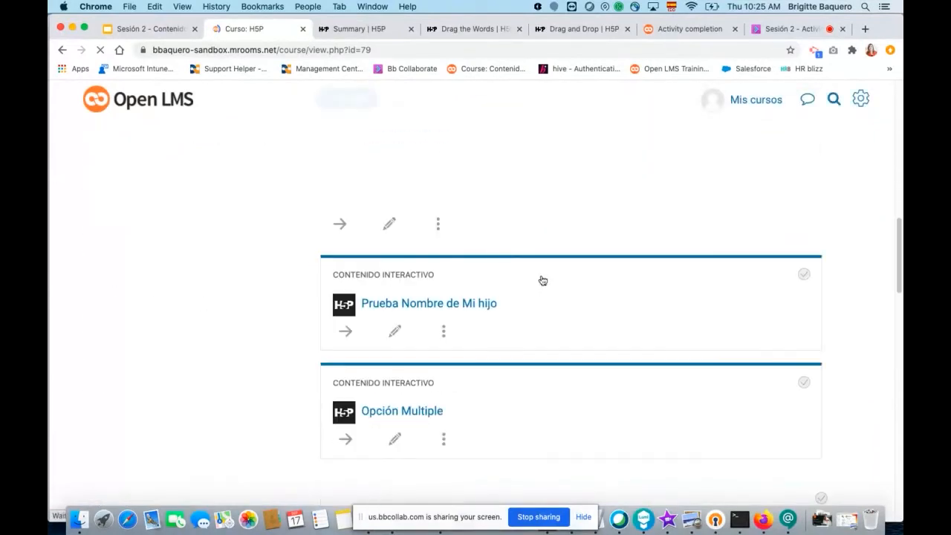
pyautogui.scroll(-4, 541, 280)
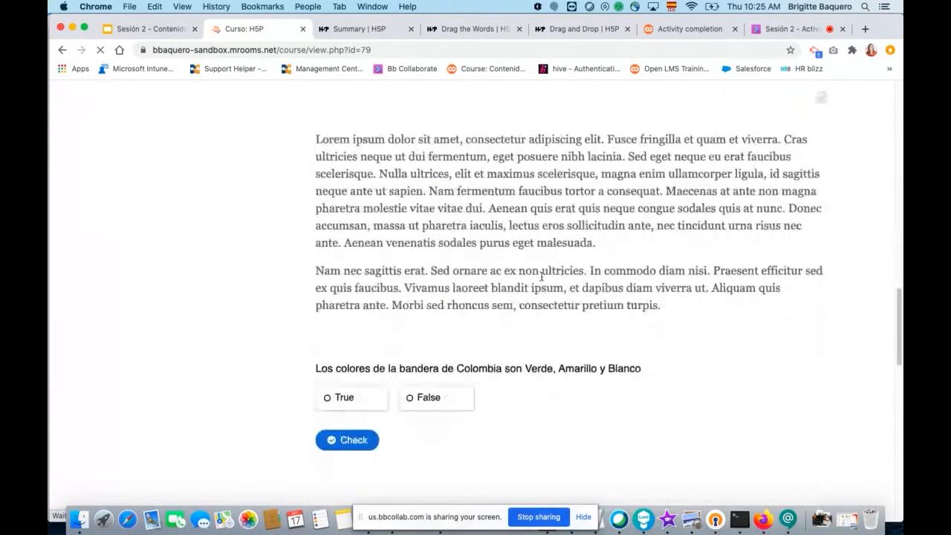
pyautogui.scroll(-6, 541, 280)
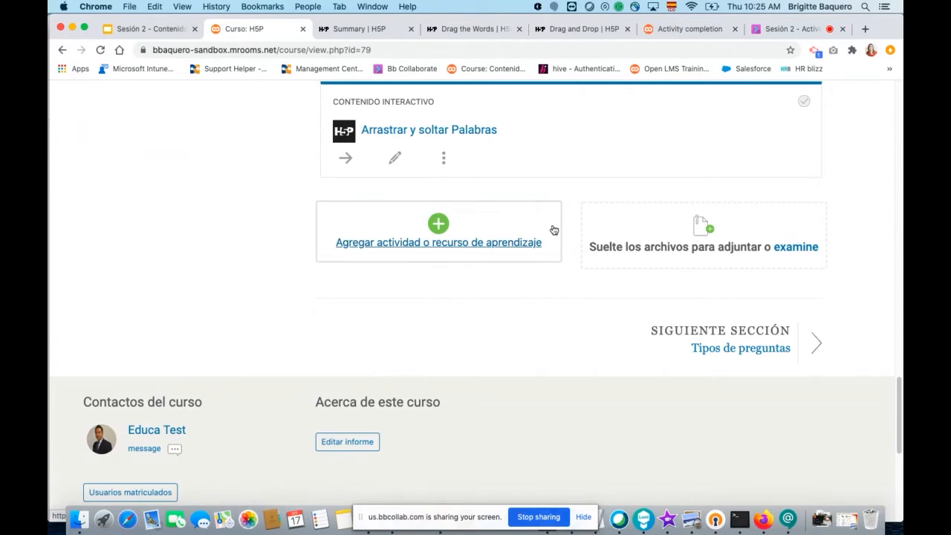
pyautogui.click(471, 245)
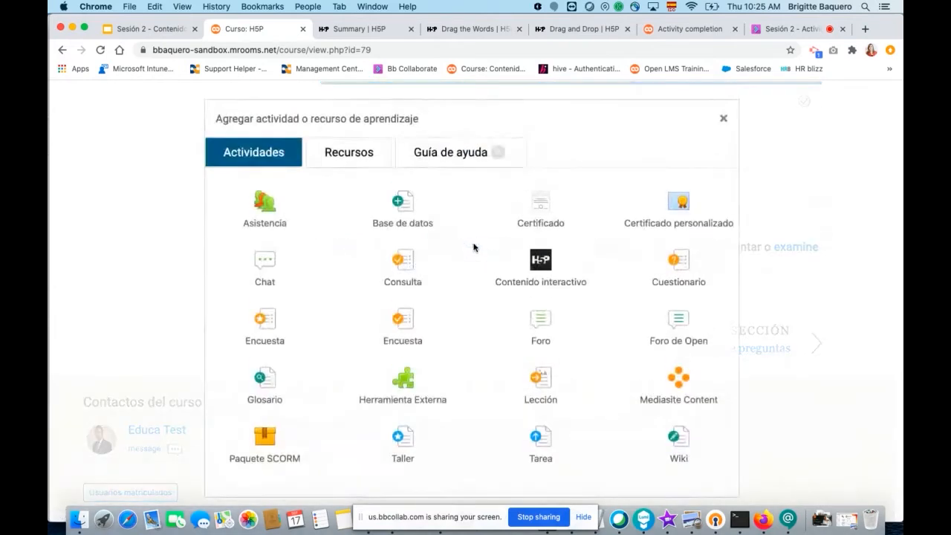
pyautogui.click(357, 158)
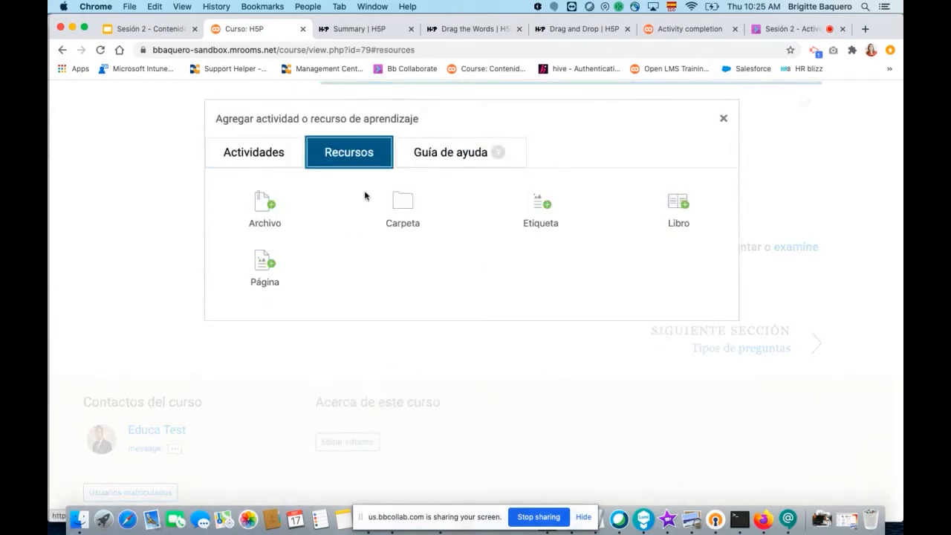
pyautogui.click(265, 275)
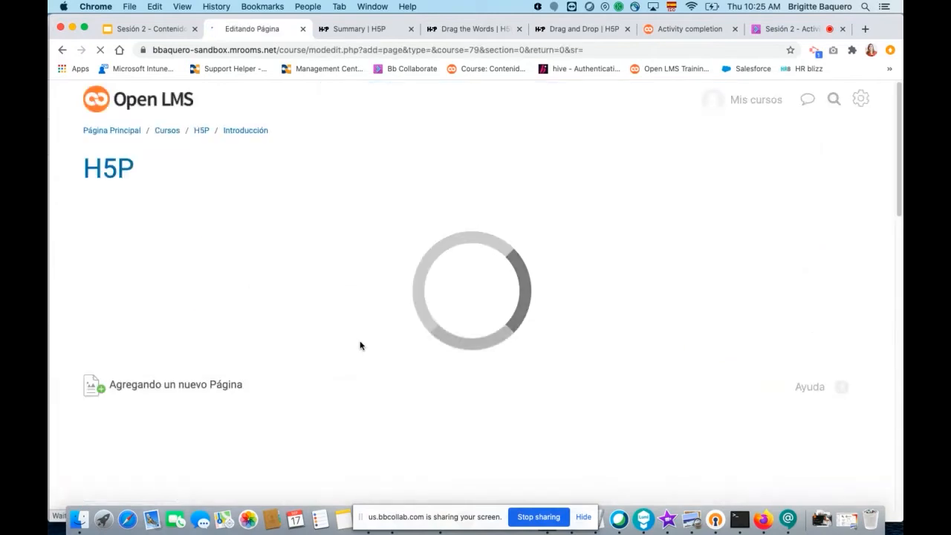
# Name the new page "PAgina de prueba" and place the cursor in its page content.
pyautogui.click(351, 280)
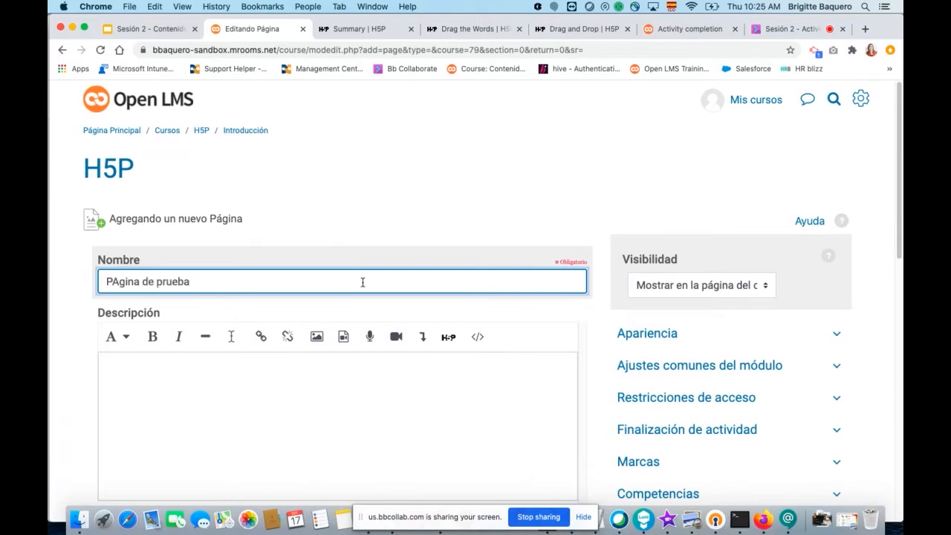
pyautogui.scroll(-5, 363, 286)
pyautogui.click(290, 328)
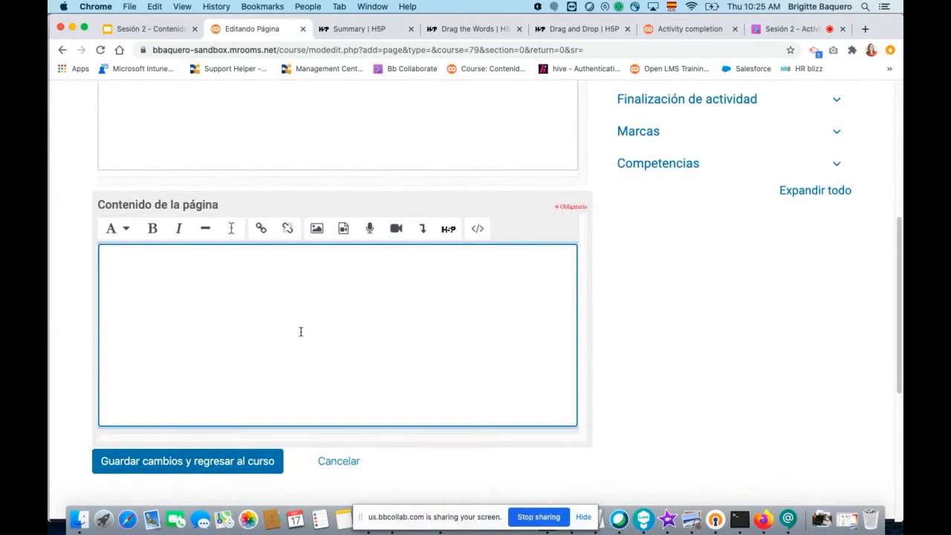
# Search the web for "lorem ipsum" in a new browser tab and generate placeholder text on lipsum.com.
pyautogui.click(865, 30)
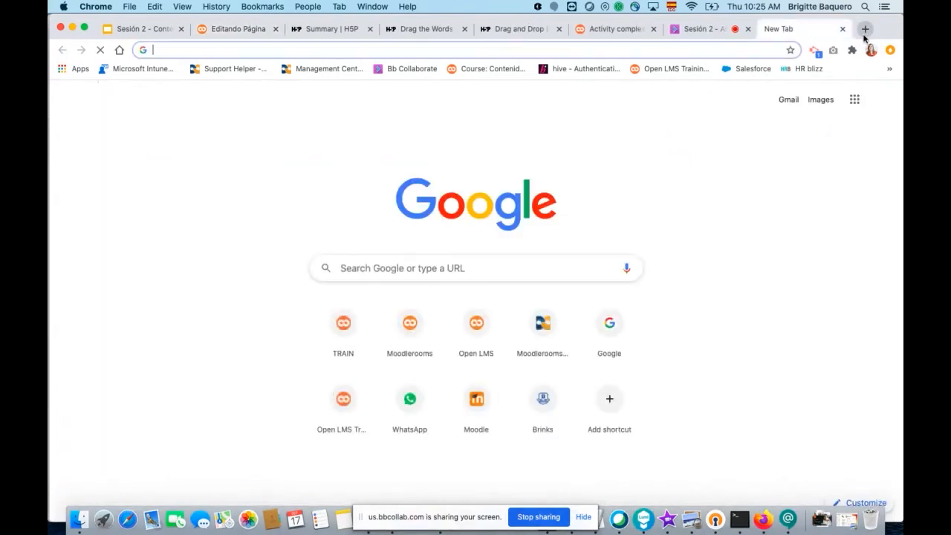
pyautogui.write('lorem')
pyautogui.press('Return')
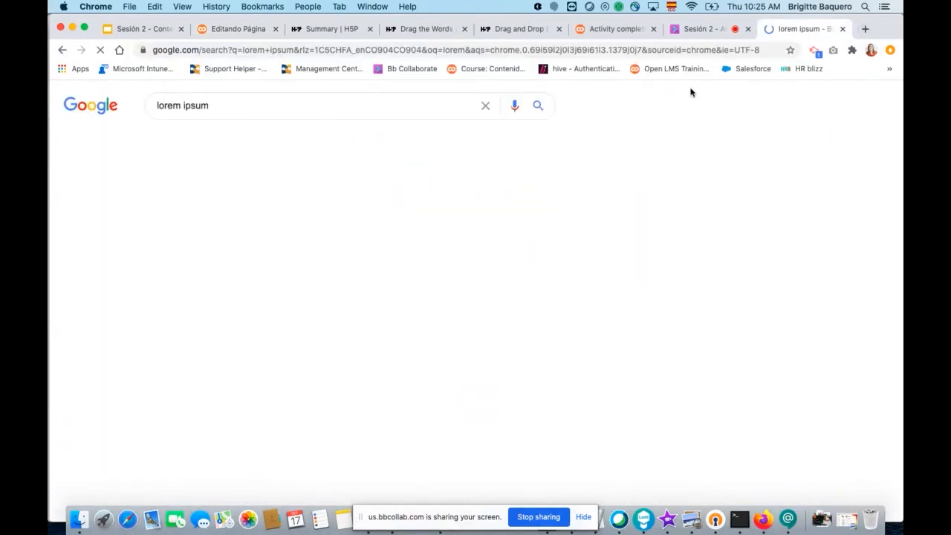
pyautogui.scroll(-5, 528, 272)
pyautogui.scroll(5, 528, 272)
pyautogui.click(278, 206)
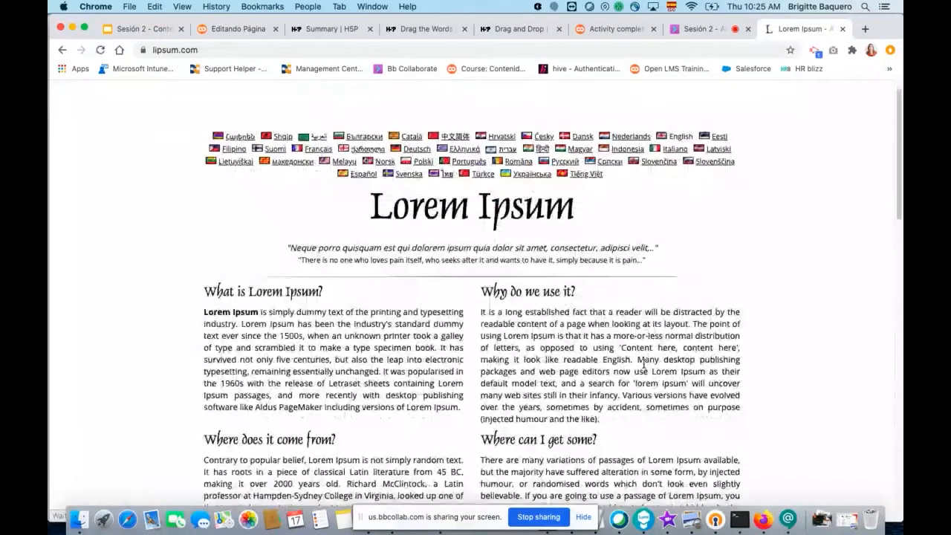
pyautogui.scroll(-4, 654, 383)
pyautogui.click(661, 415)
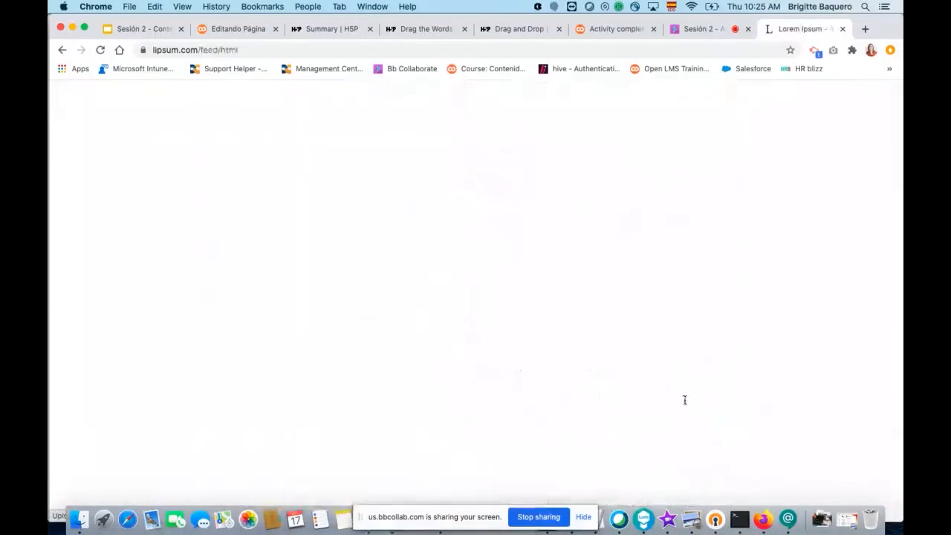
# Copy the first four generated Lorem Ipsum paragraphs into the content of the new page.
pyautogui.scroll(-3, 250, 331)
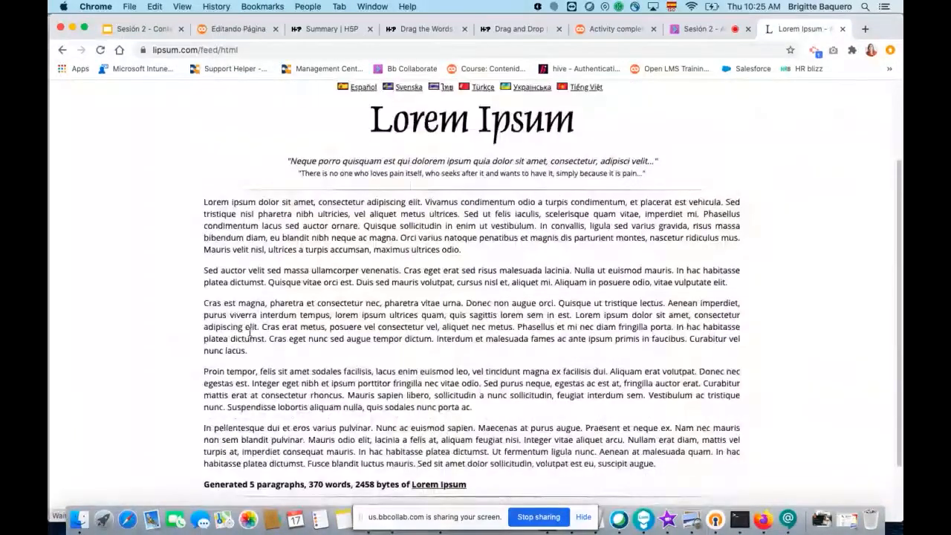
pyautogui.scroll(-2, 250, 332)
pyautogui.moveTo(204, 126); pyautogui.dragTo(489, 332)
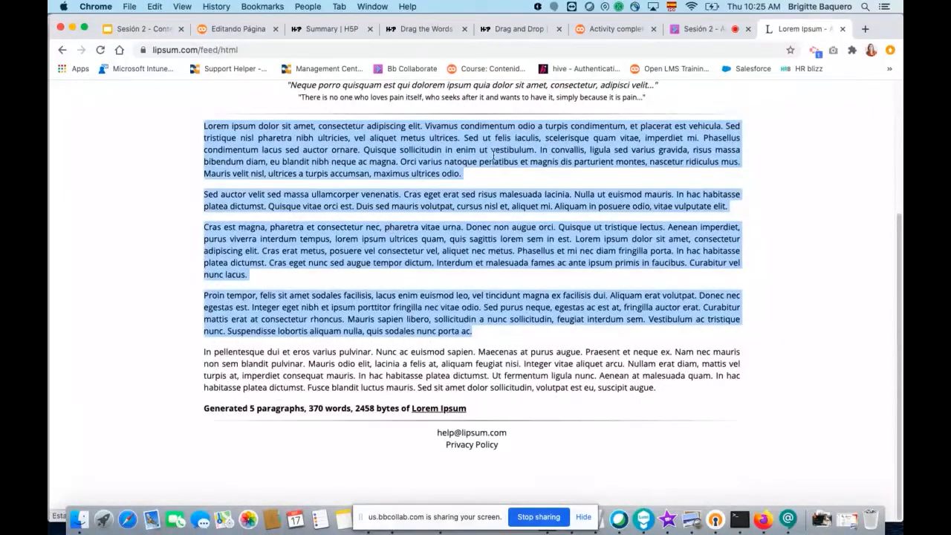
pyautogui.click(251, 29)
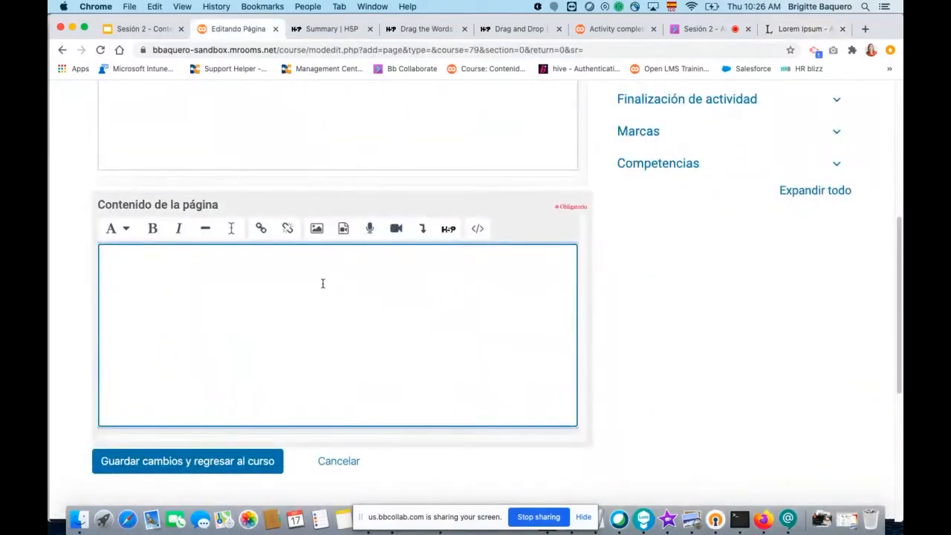
pyautogui.press('super+v')
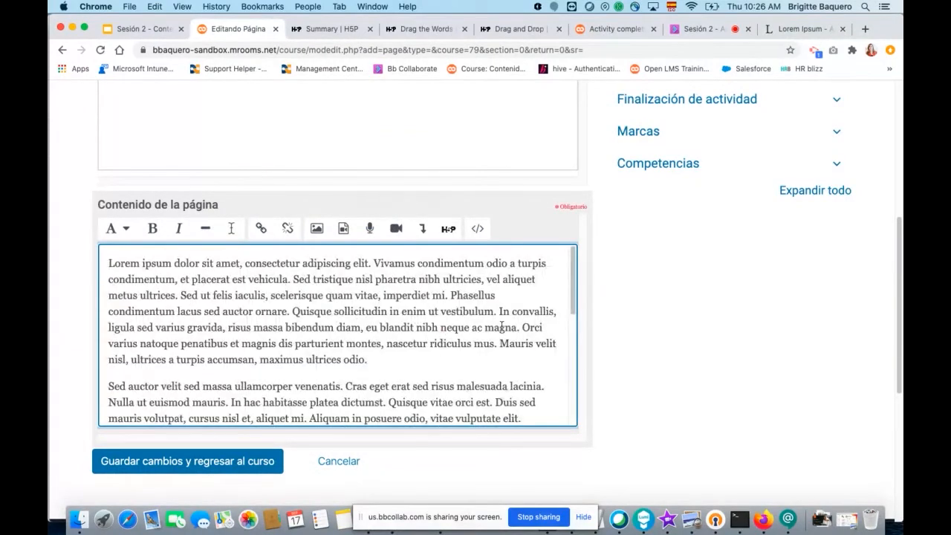
# Add empty lines after the last pasted paragraph and look through the page content.
pyautogui.scroll(-8, 554, 369)
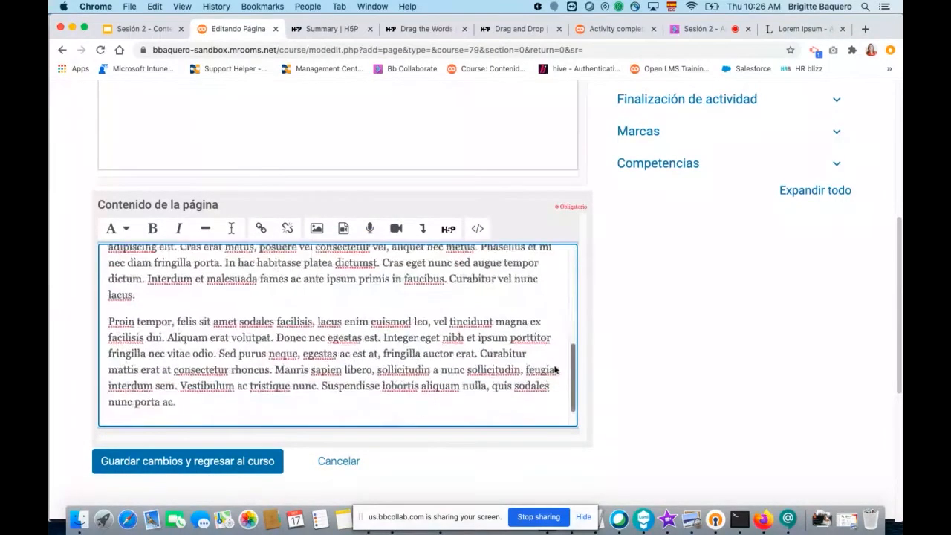
pyautogui.scroll(-2, 555, 369)
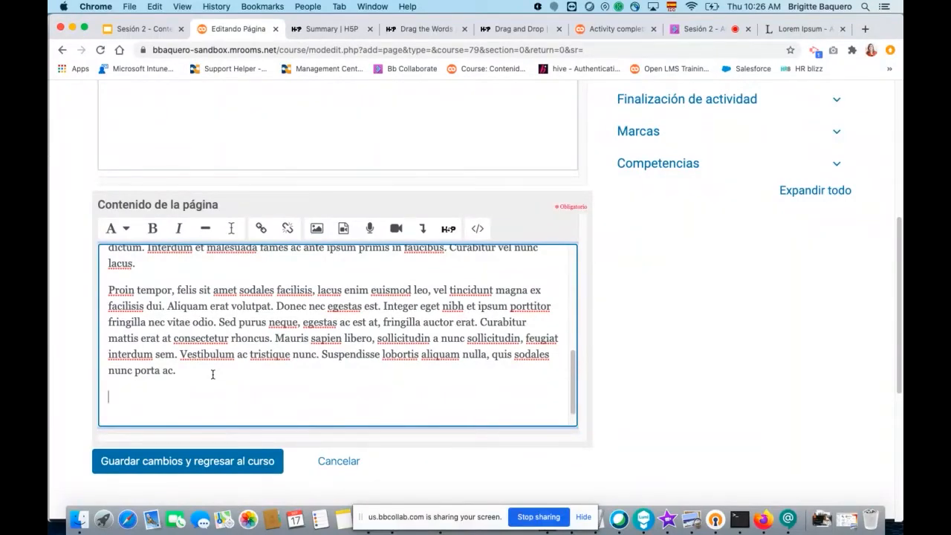
pyautogui.scroll(8, 340, 292)
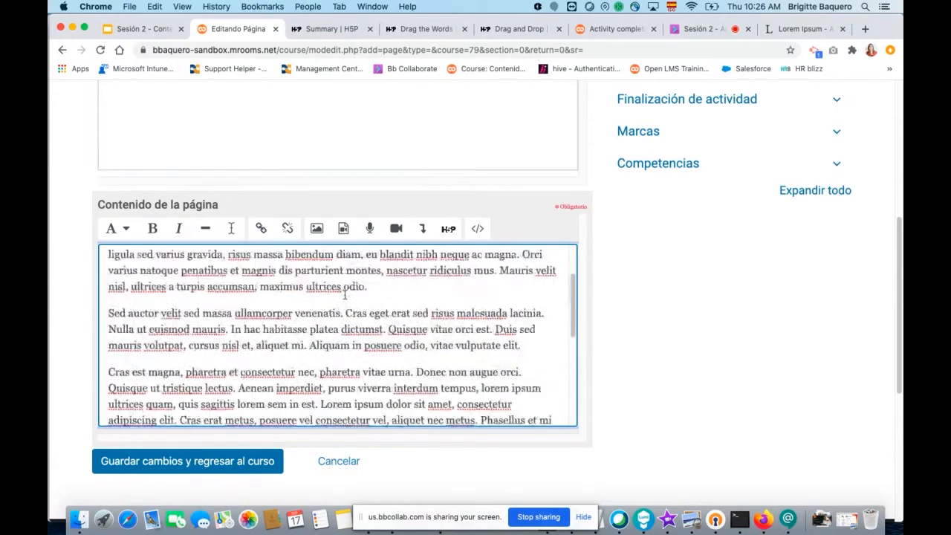
pyautogui.scroll(-8, 344, 295)
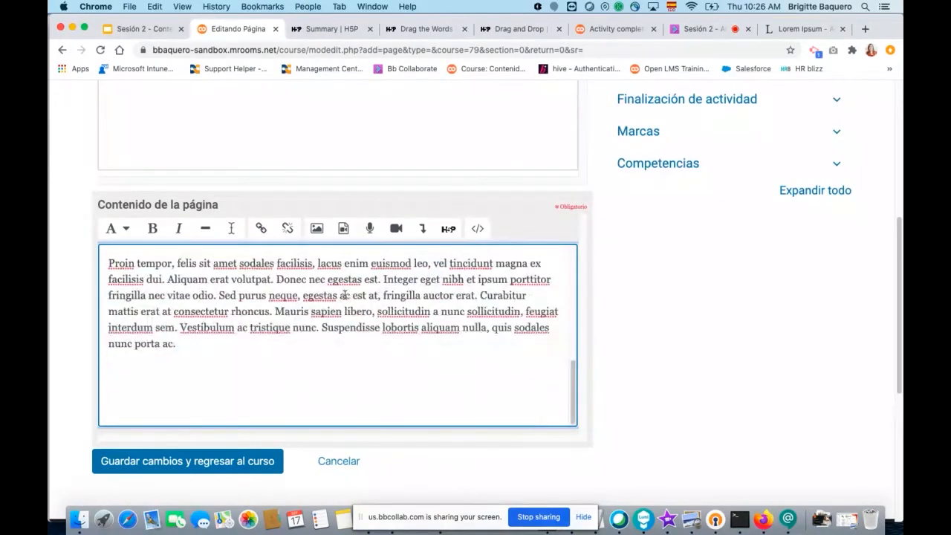
# Open the H5P course in a separate browser tab, keeping the page form open, and switch to it.
pyautogui.scroll(5, 646, 260)
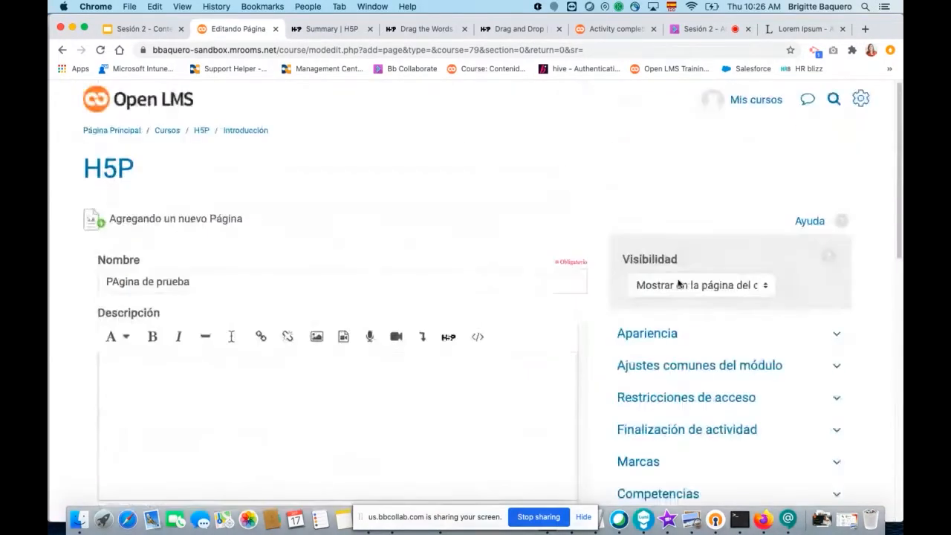
pyautogui.rightClick(205, 134)
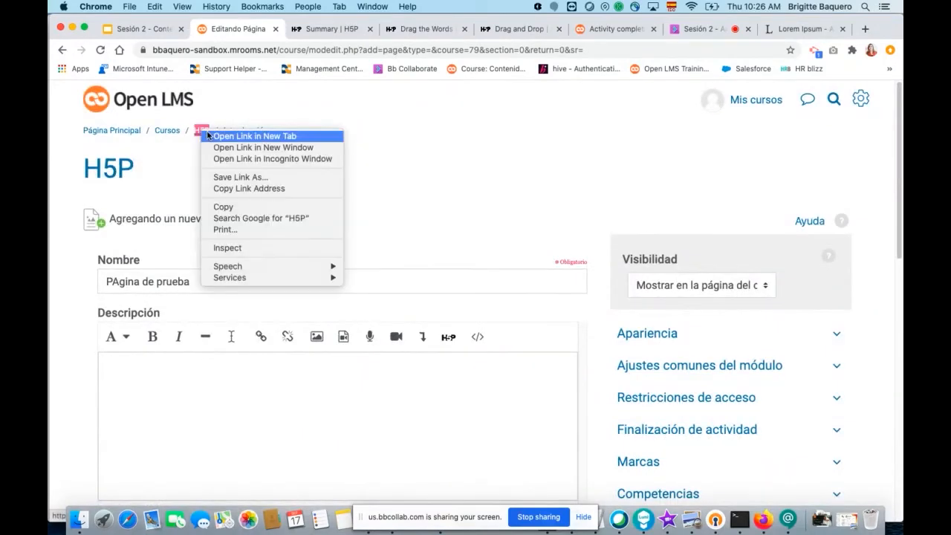
pyautogui.click(221, 140)
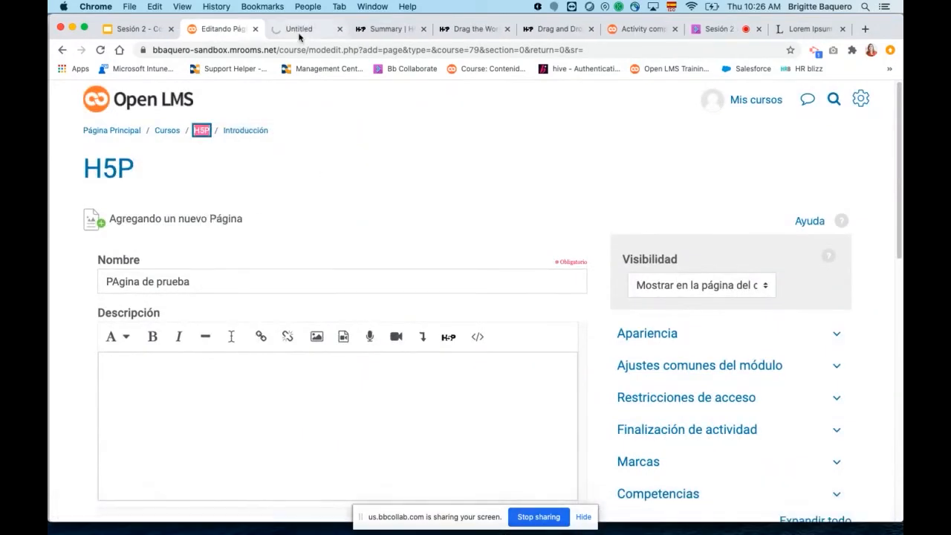
pyautogui.click(300, 31)
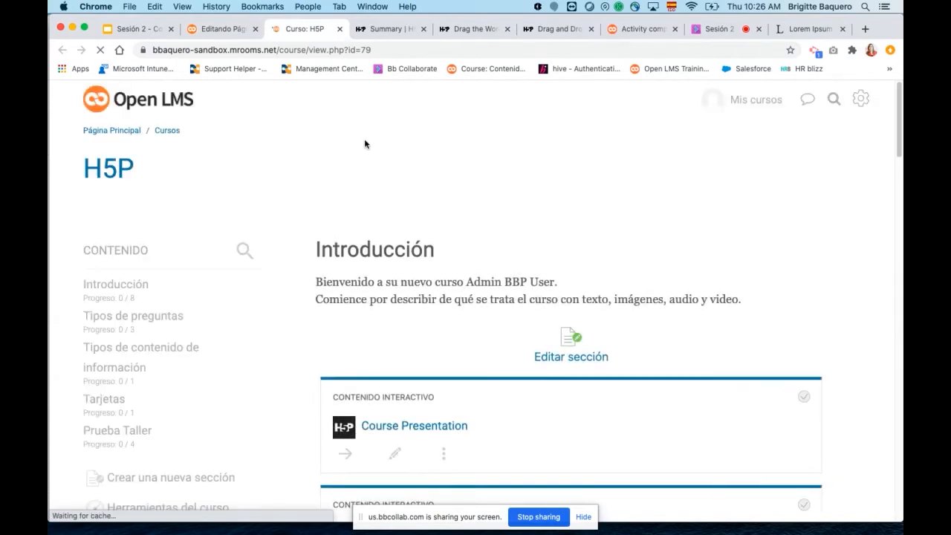
# Go to the "Tipos de preguntas" section of the course and display its "Arrastrar y soltar" activity.
pyautogui.scroll(-5, 446, 260)
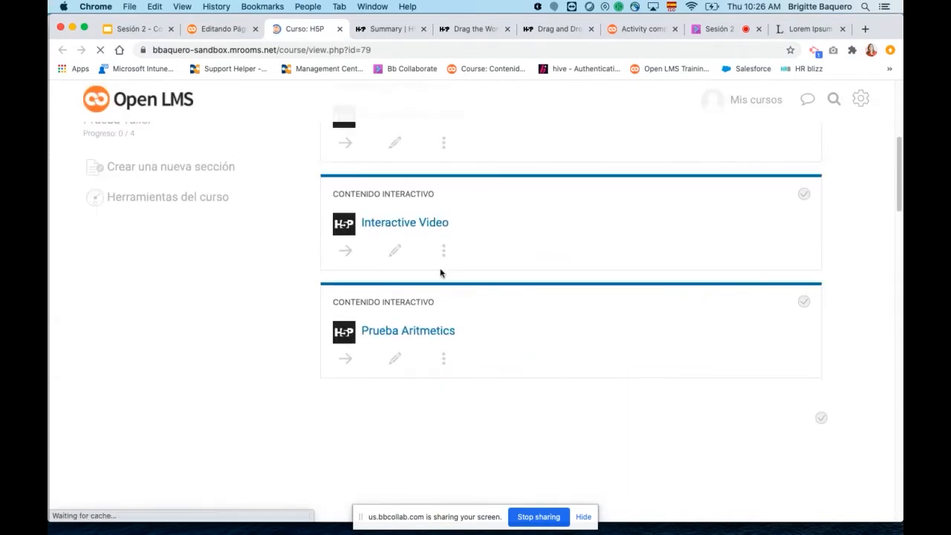
pyautogui.scroll(5, 450, 272)
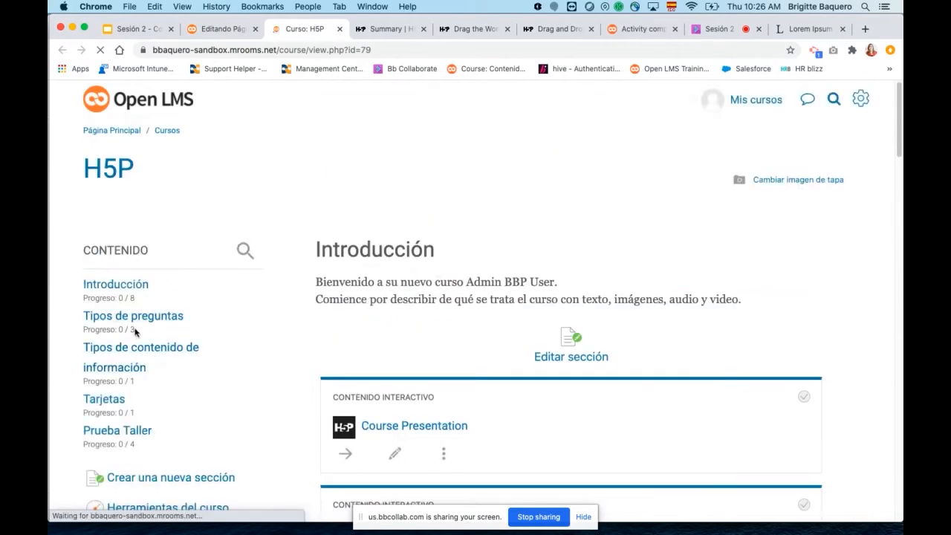
pyautogui.click(134, 317)
pyautogui.scroll(-2, 488, 327)
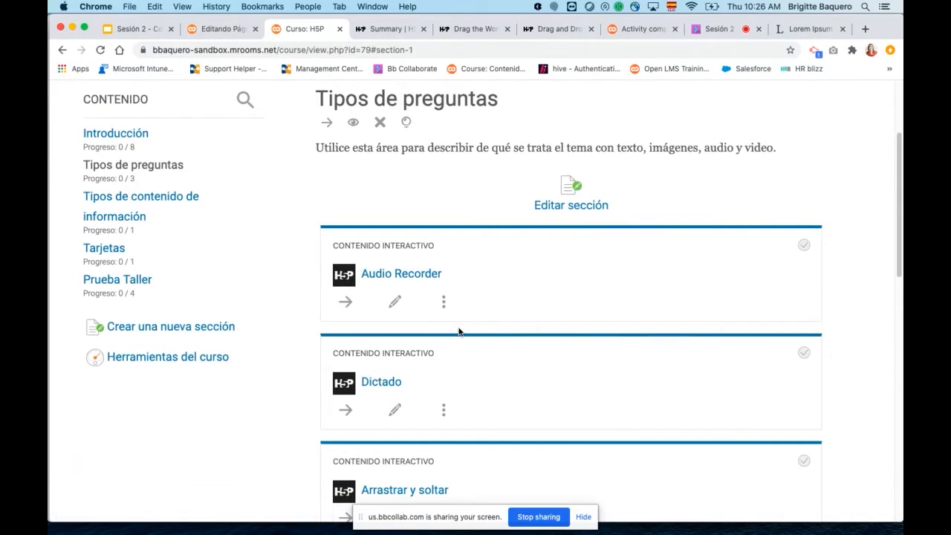
pyautogui.scroll(-3, 459, 319)
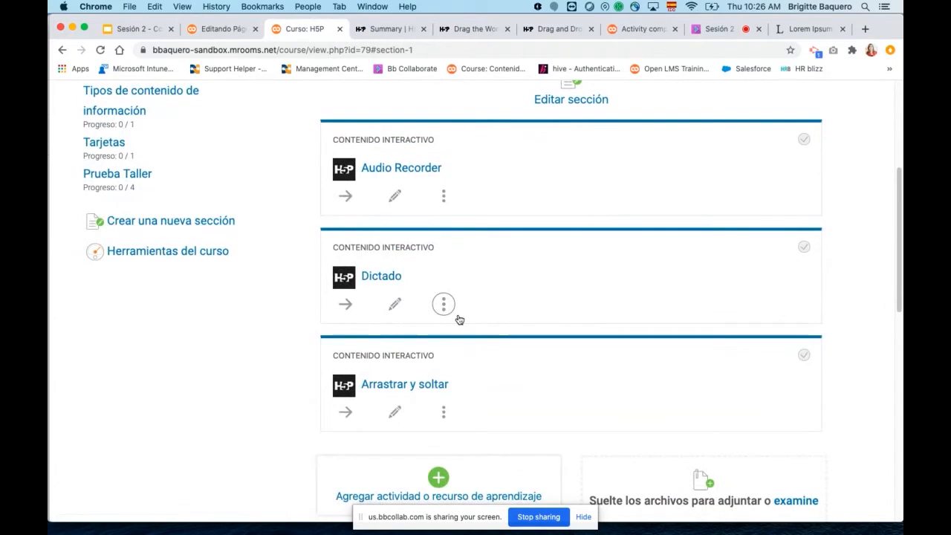
pyautogui.scroll(-1, 464, 313)
pyautogui.scroll(-4, 466, 313)
pyautogui.click(399, 285)
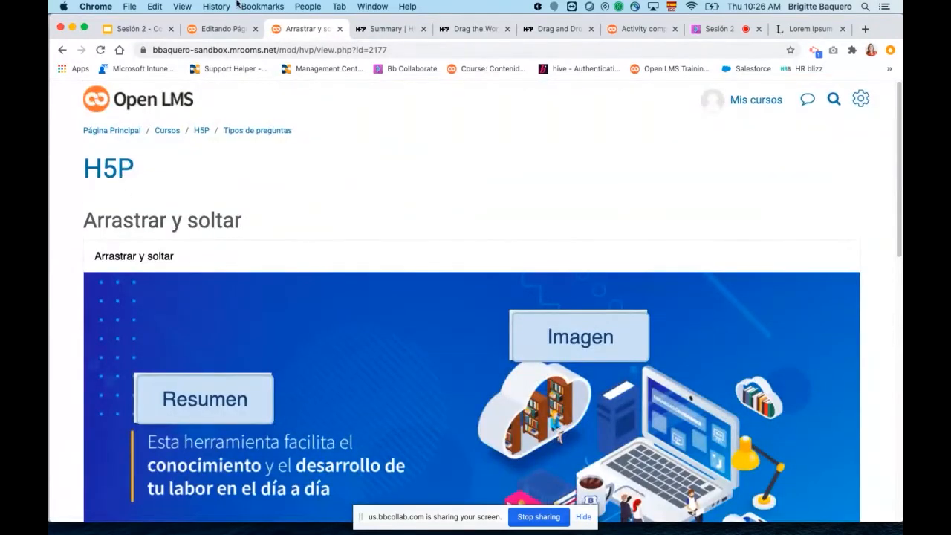
# Return to the "Tipos de preguntas" section and look over its interactive content activities.
pyautogui.click(62, 50)
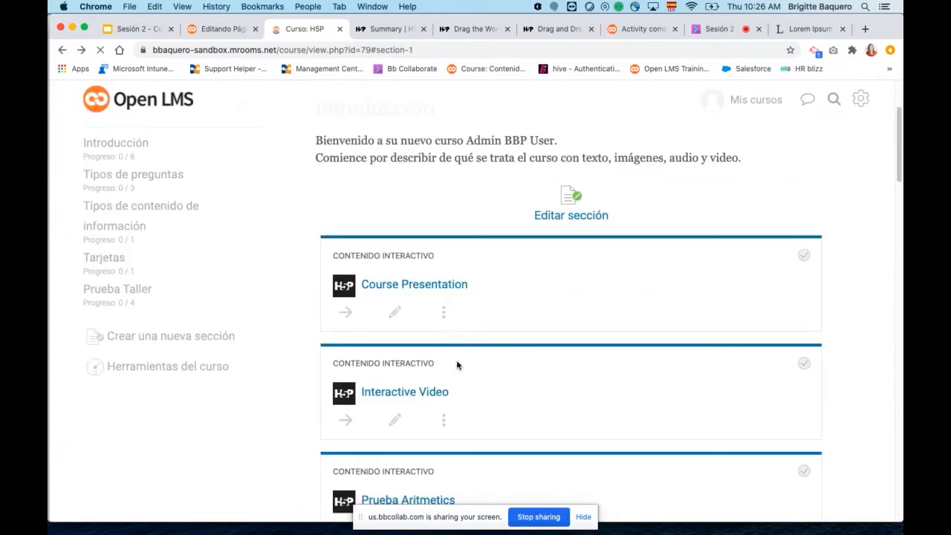
pyautogui.scroll(-10, 518, 394)
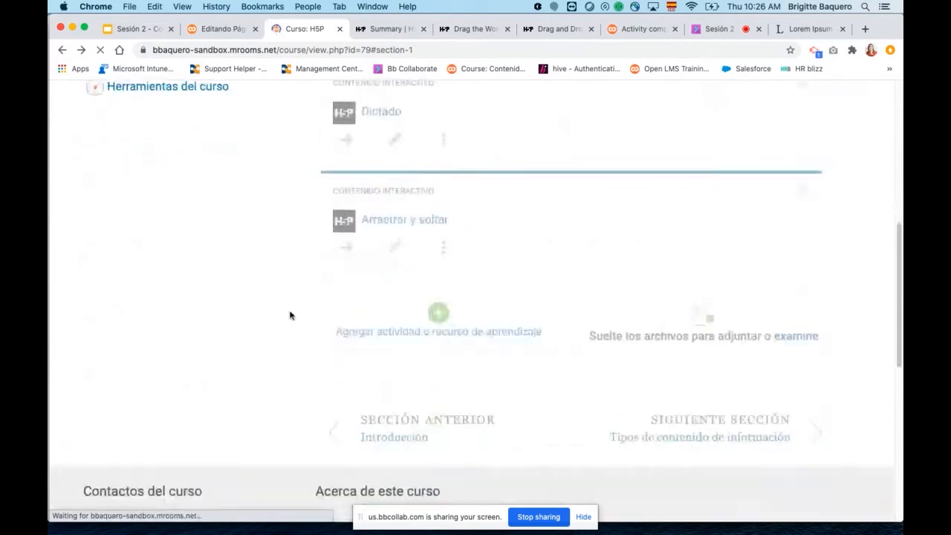
pyautogui.scroll(10, 212, 260)
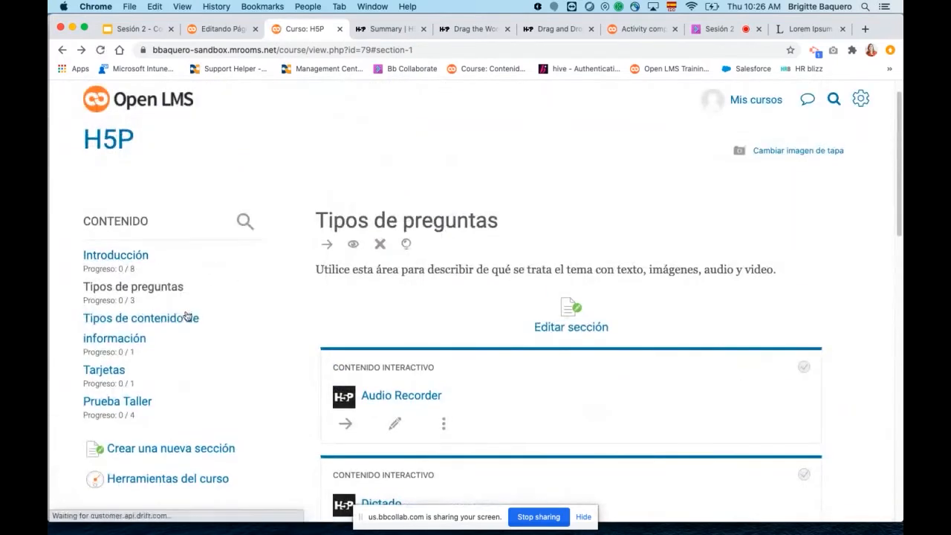
pyautogui.scroll(-4, 492, 388)
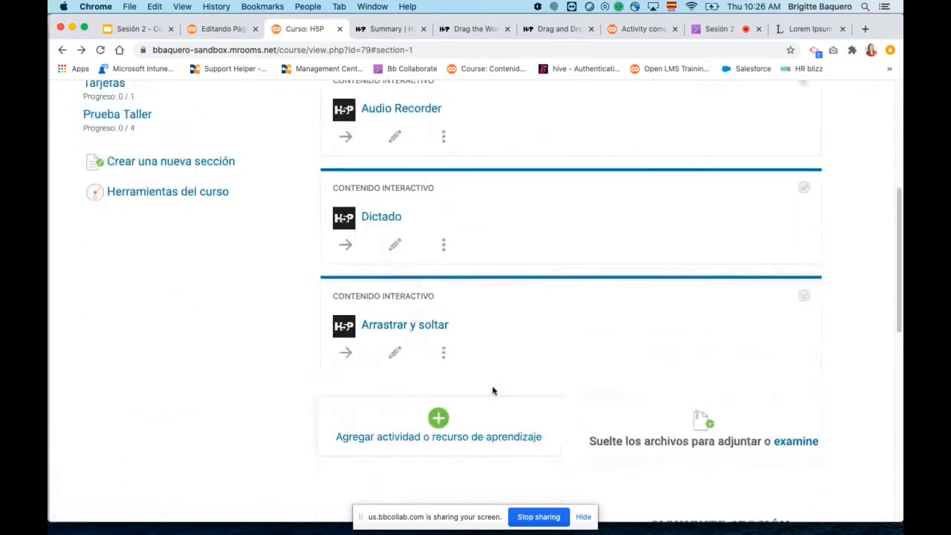
pyautogui.scroll(2, 453, 331)
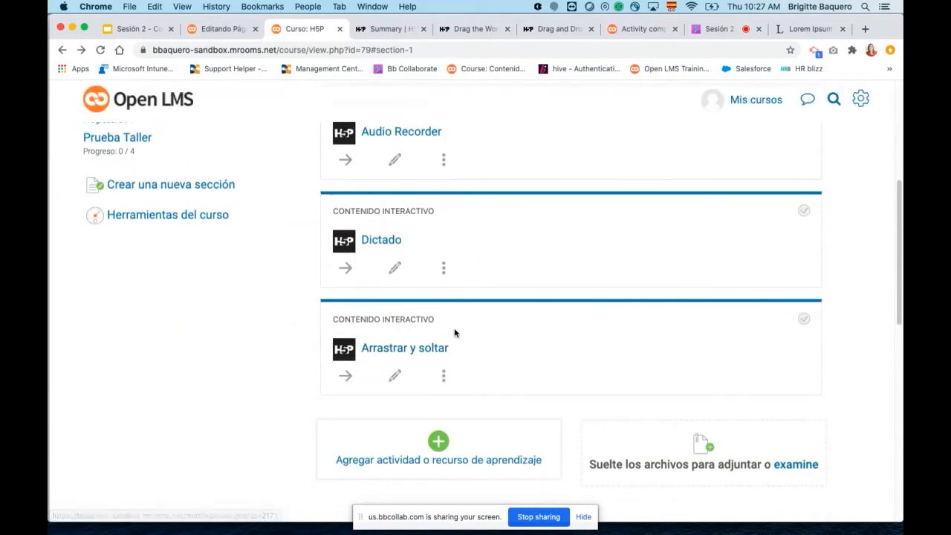
pyautogui.scroll(5, 455, 334)
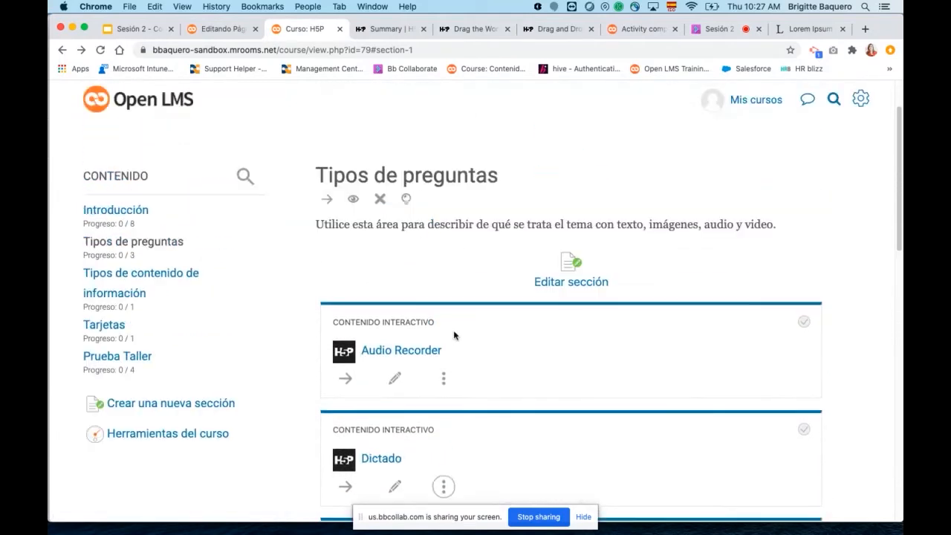
# Look over the activities in the "Introducción" and "Tipos de contenido de información" sections of the course.
pyautogui.click(123, 213)
pyautogui.scroll(-7, 601, 393)
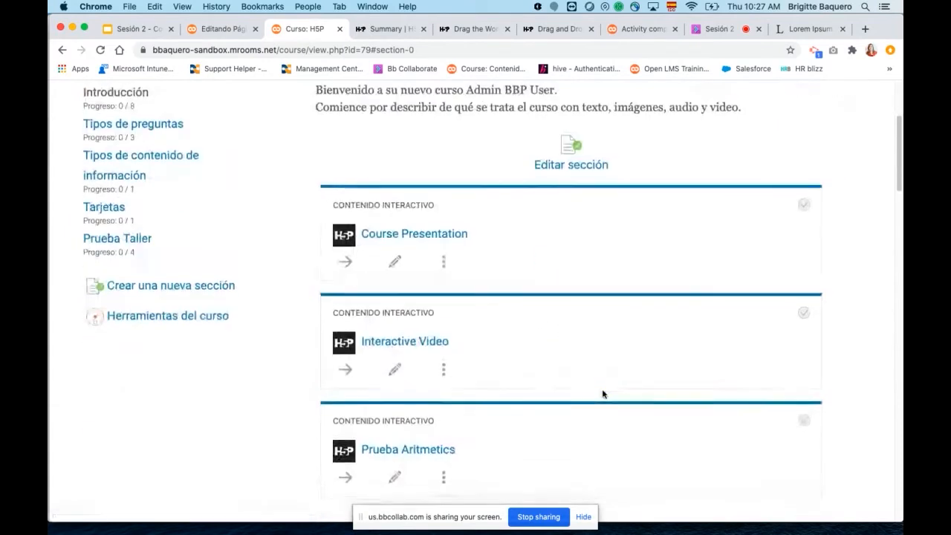
pyautogui.scroll(1, 425, 322)
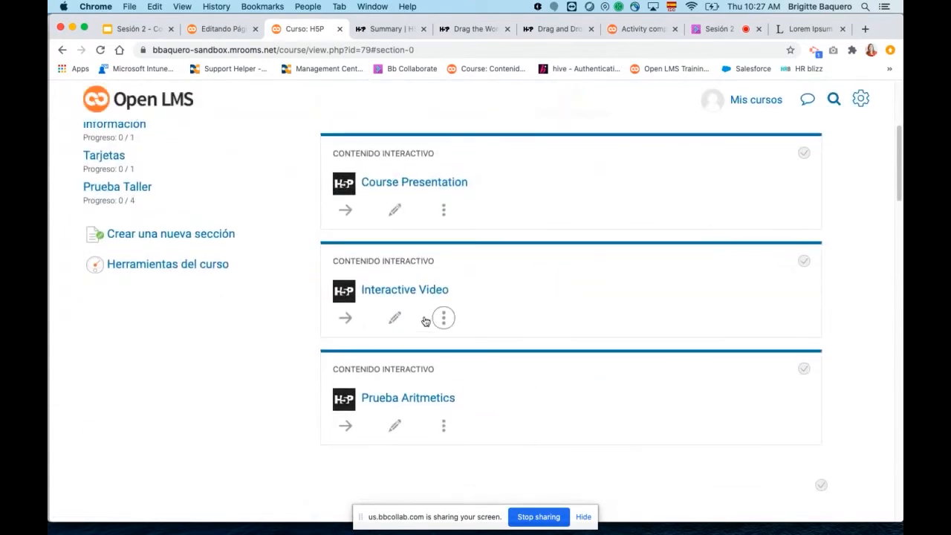
pyautogui.scroll(2, 425, 322)
pyautogui.click(155, 208)
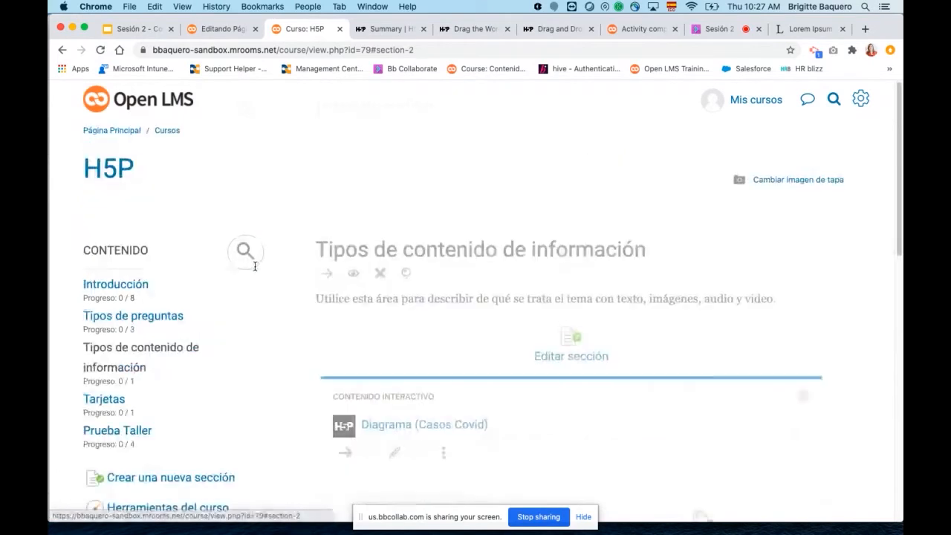
pyautogui.scroll(-2, 491, 354)
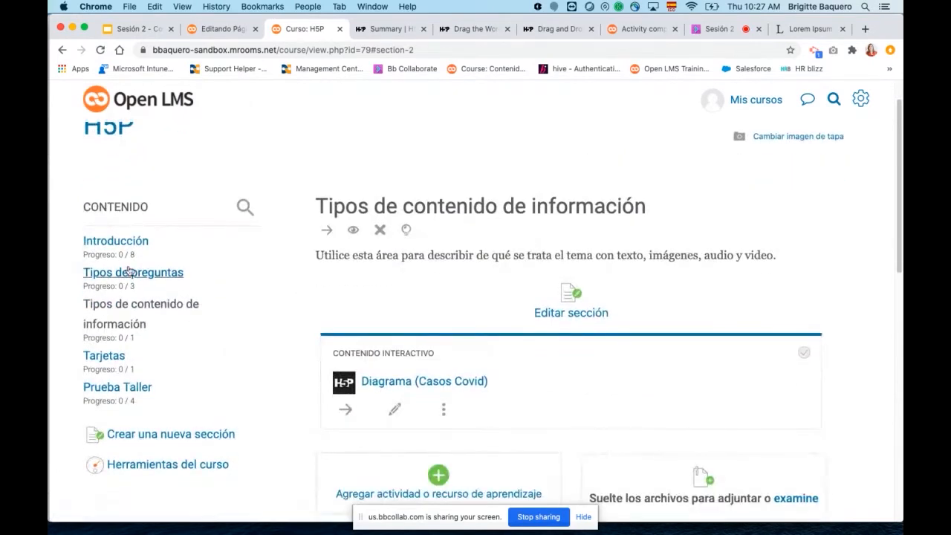
# Open the "Dictado" activity from the "Tipos de preguntas" section and download its content for reuse as an .h5p file.
pyautogui.click(121, 272)
pyautogui.scroll(-5, 560, 398)
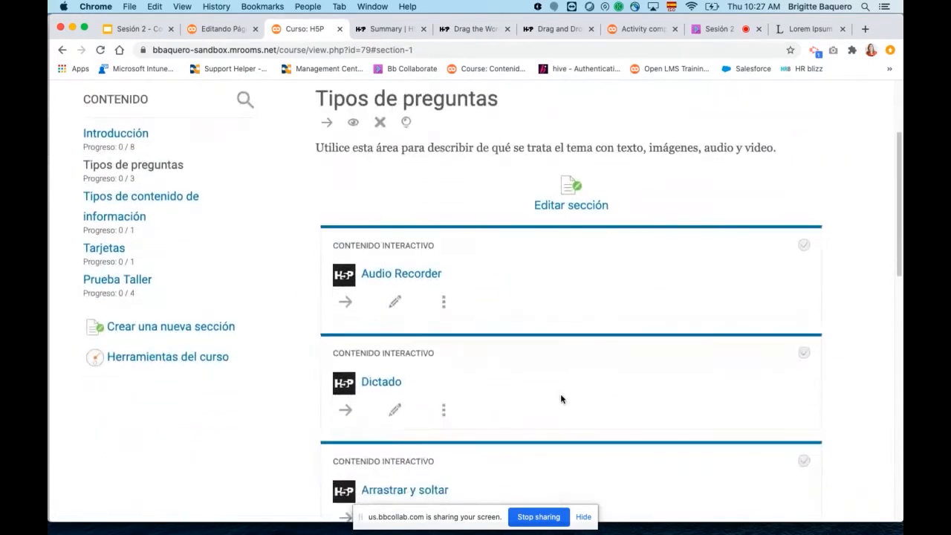
pyautogui.scroll(-3, 561, 399)
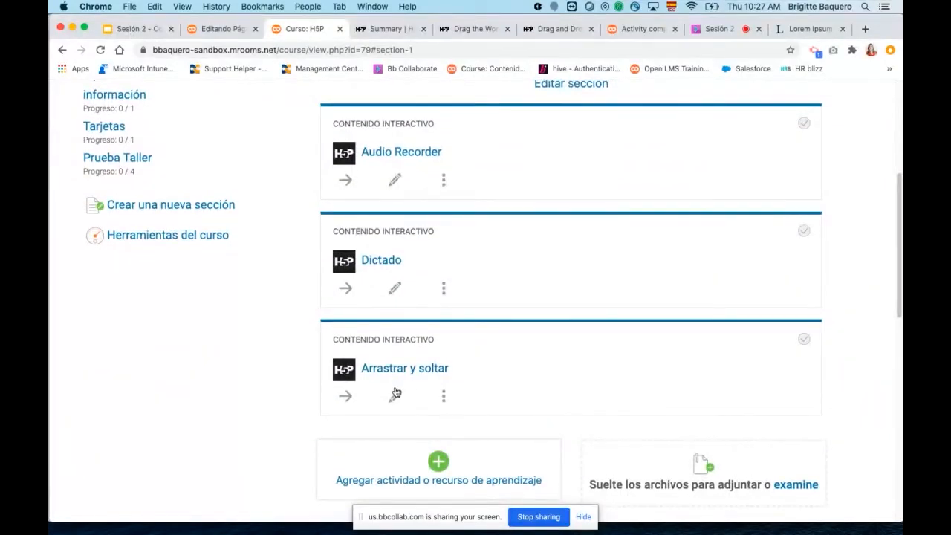
pyautogui.click(375, 267)
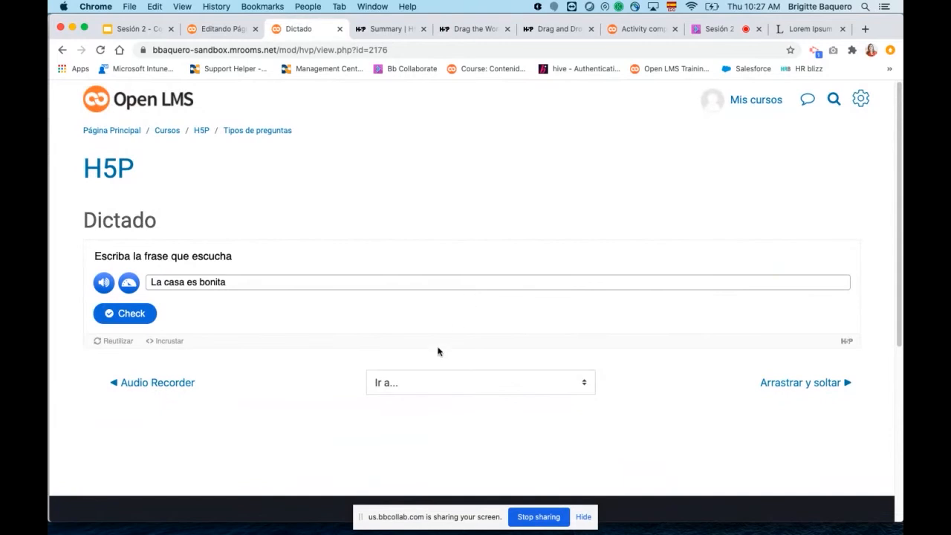
pyautogui.click(113, 341)
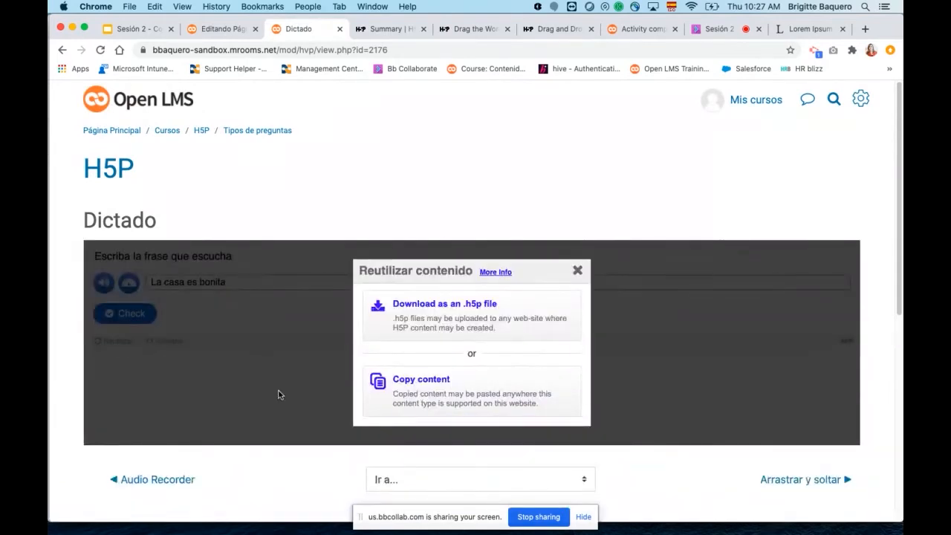
pyautogui.click(438, 317)
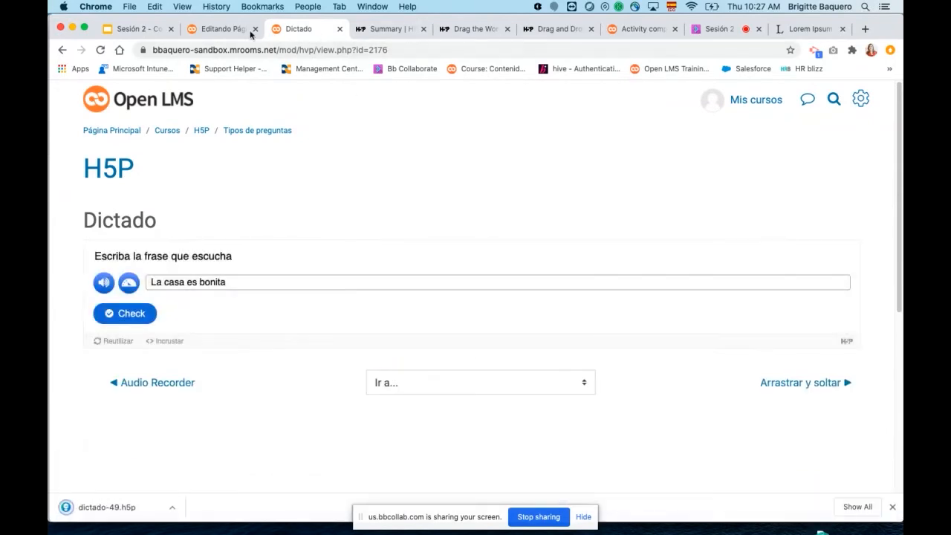
# Return to the page form, upload dictado-49.h5p and insert it as H5P content below the last paragraph of the page content.
pyautogui.click(227, 27)
pyautogui.scroll(-2, 509, 284)
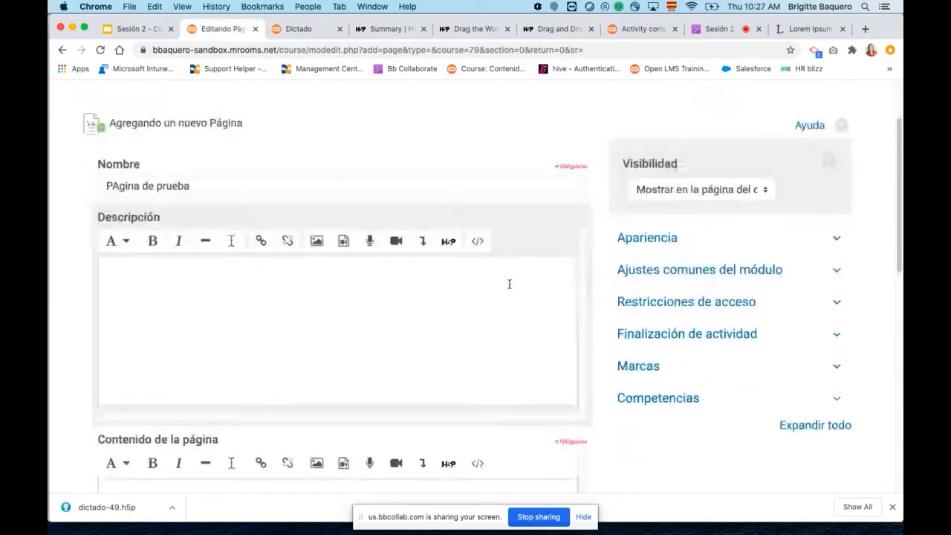
pyautogui.scroll(-5, 508, 284)
pyautogui.click(123, 407)
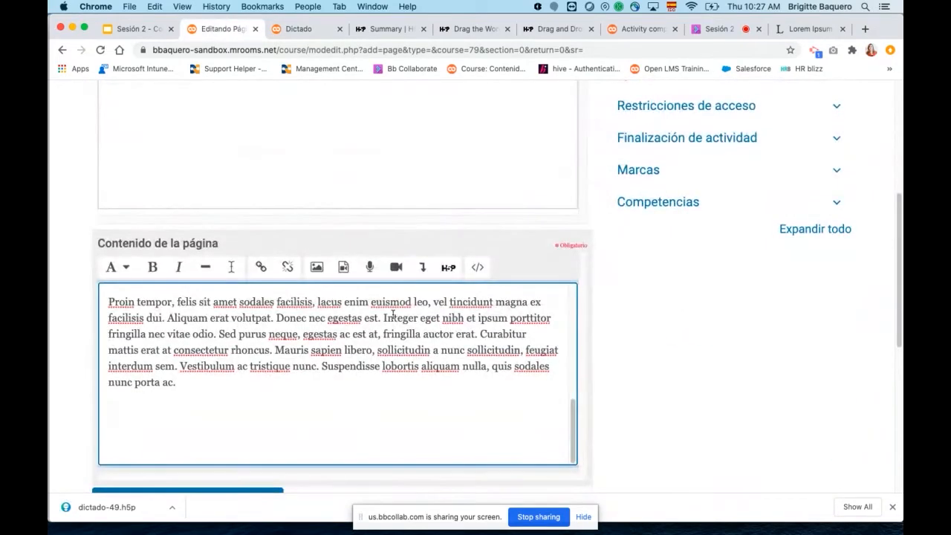
pyautogui.click(448, 267)
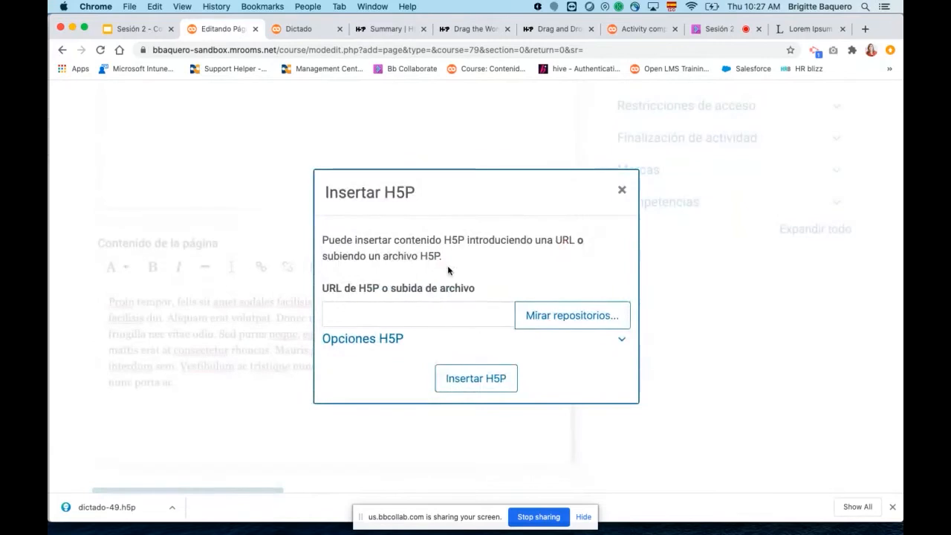
pyautogui.click(543, 321)
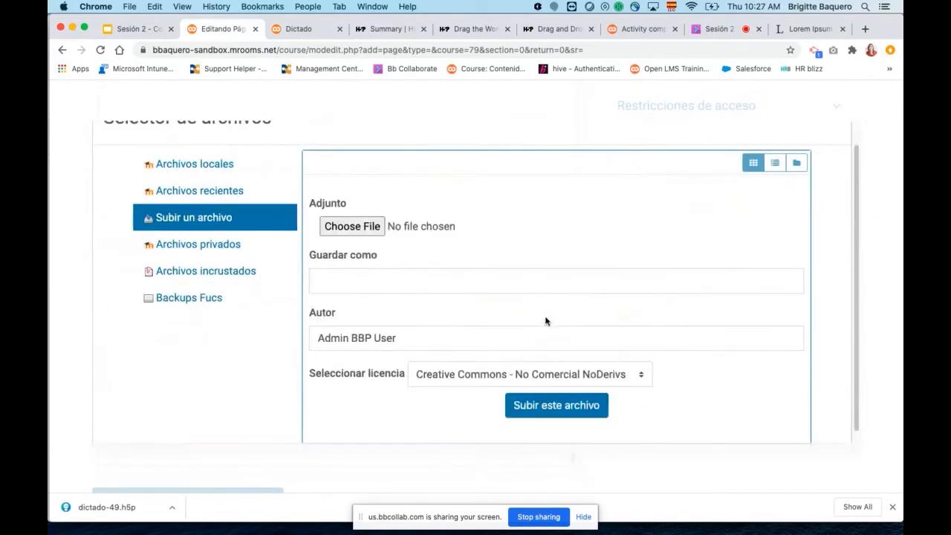
pyautogui.click(371, 228)
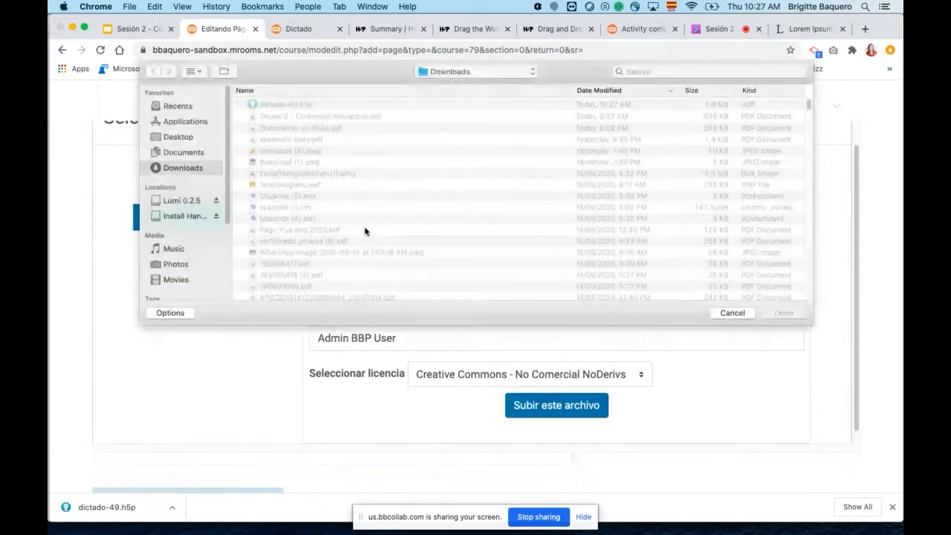
pyautogui.doubleClick(287, 104)
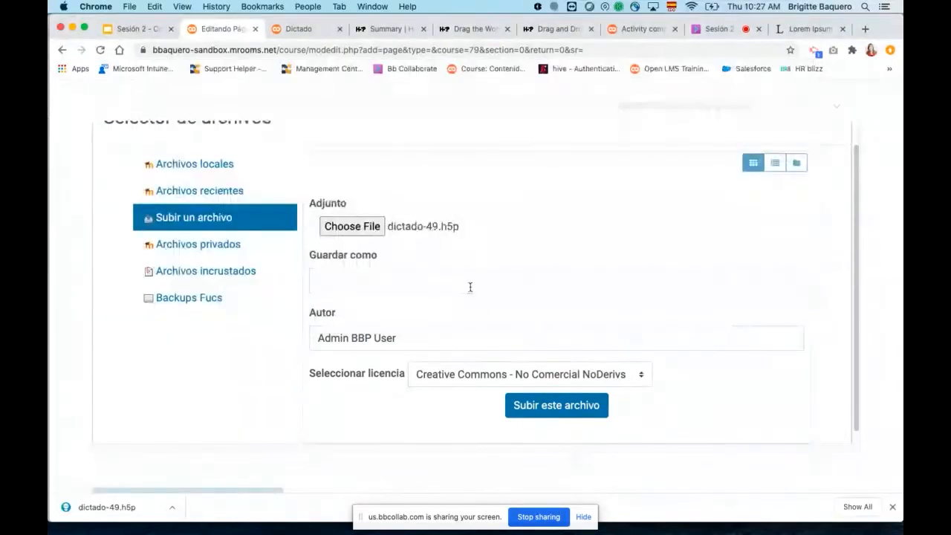
pyautogui.click(565, 407)
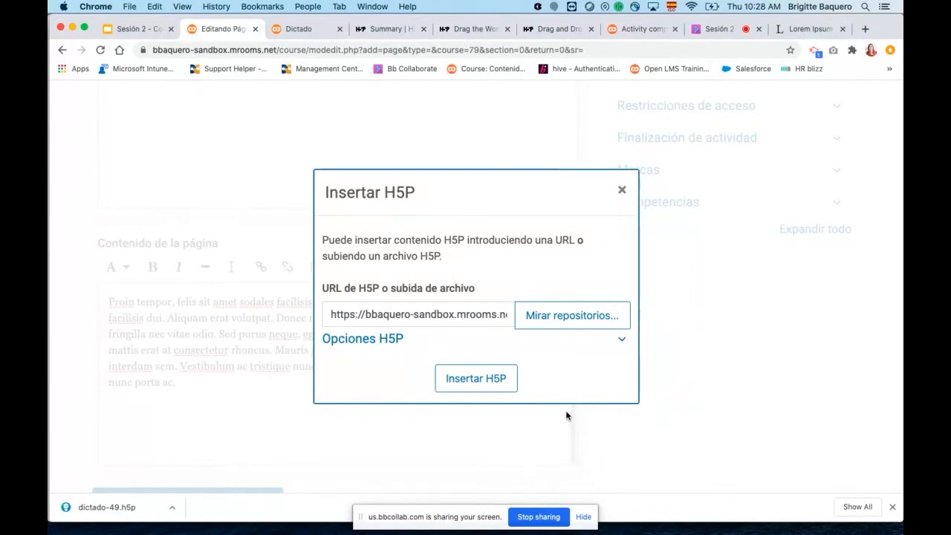
pyautogui.click(475, 378)
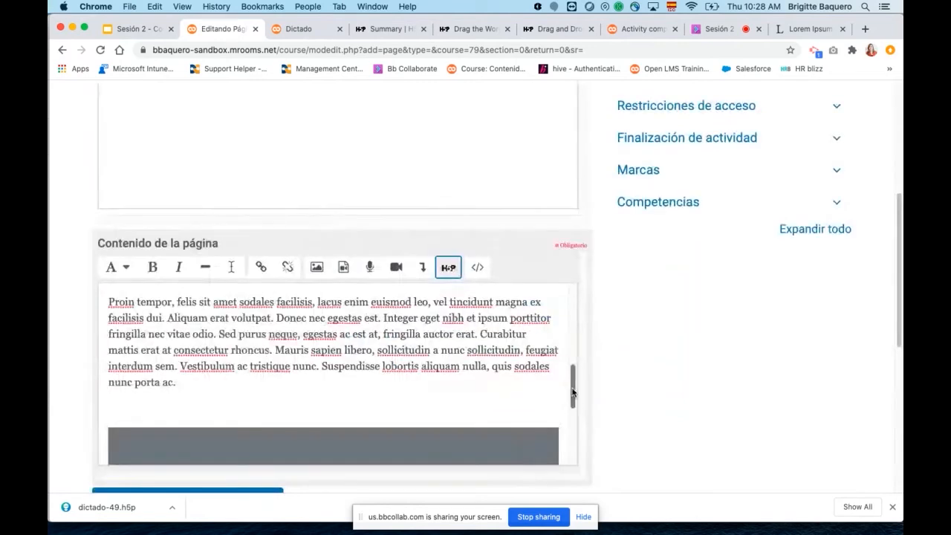
# Copy the last Lorem Ipsum paragraph, starting "In pellentesque dui", from its website and paste it below the inserted H5P content.
pyautogui.scroll(-3, 571, 386)
pyautogui.click(226, 422)
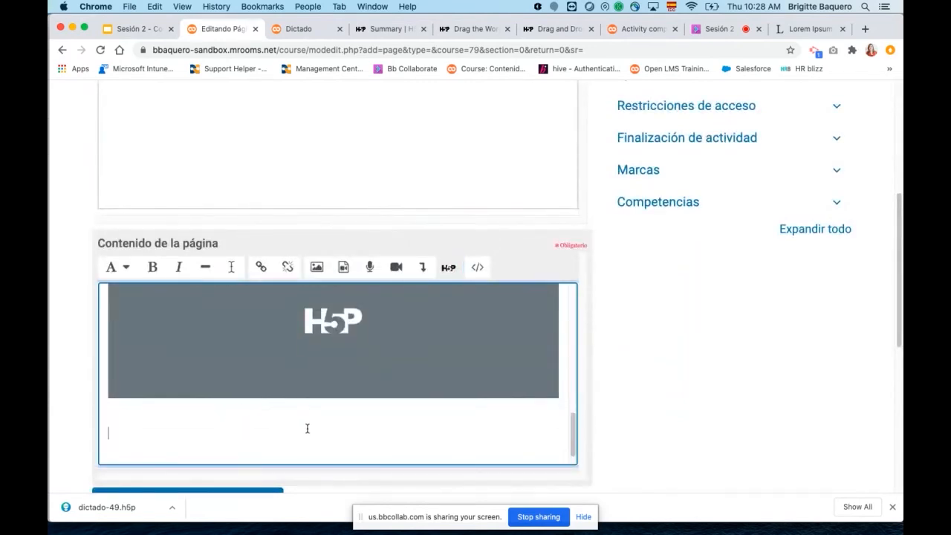
pyautogui.click(808, 29)
pyautogui.moveTo(202, 354); pyautogui.dragTo(592, 402)
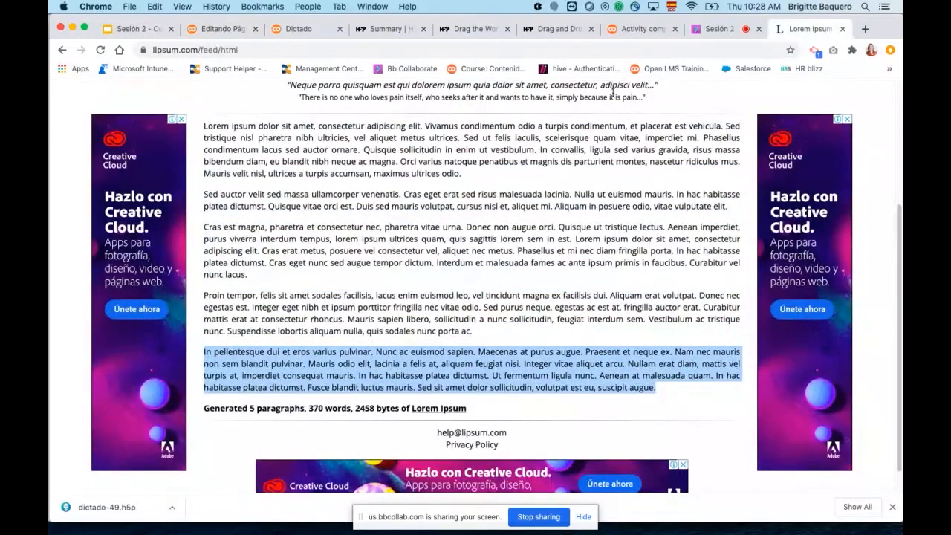
pyautogui.click(326, 30)
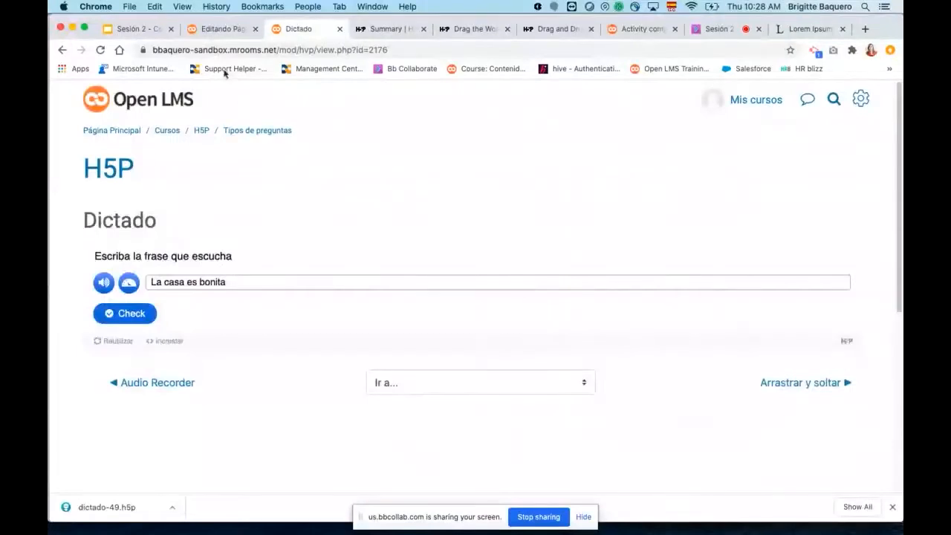
pyautogui.click(219, 30)
pyautogui.press('super+v')
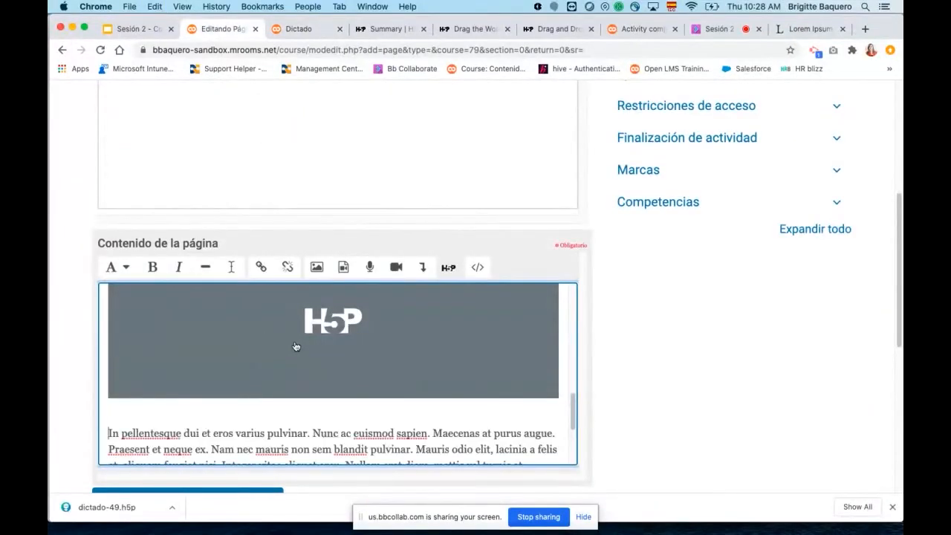
# Save the new page and return to the course.
pyautogui.moveTo(572, 404); pyautogui.dragTo(575, 432)
pyautogui.scroll(-1, 699, 381)
pyautogui.scroll(-1, 700, 381)
pyautogui.click(228, 430)
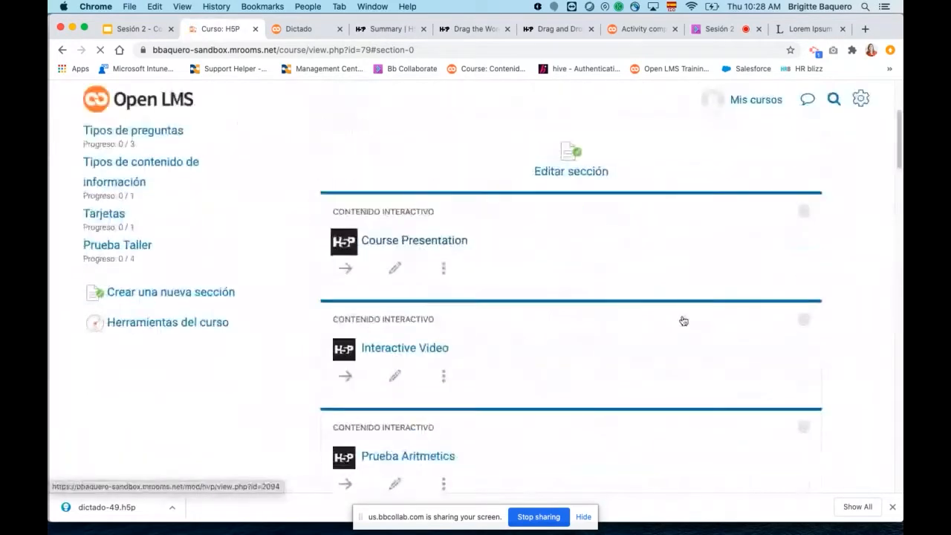
# Find "PAgina de prueba" at the end of the "Introducción" section and open it.
pyautogui.scroll(-10, 683, 320)
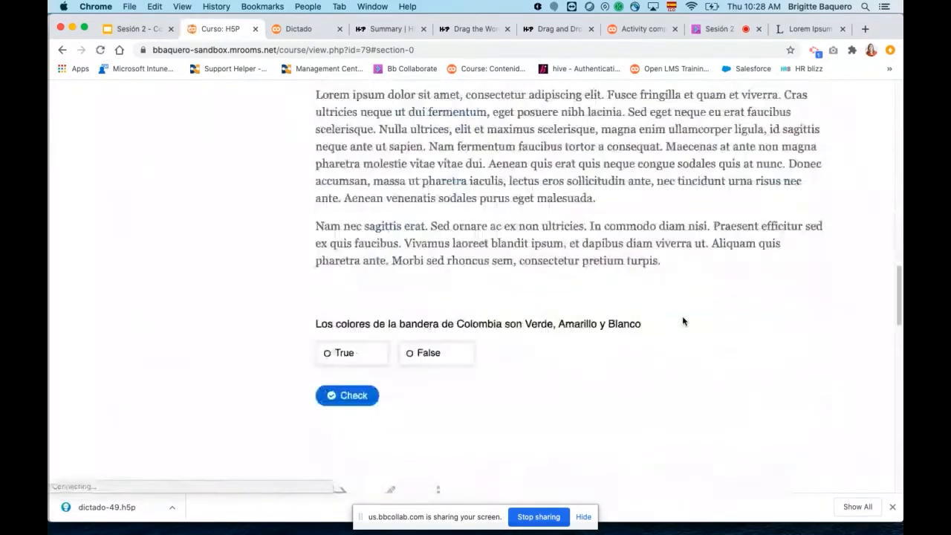
pyautogui.scroll(-5, 682, 321)
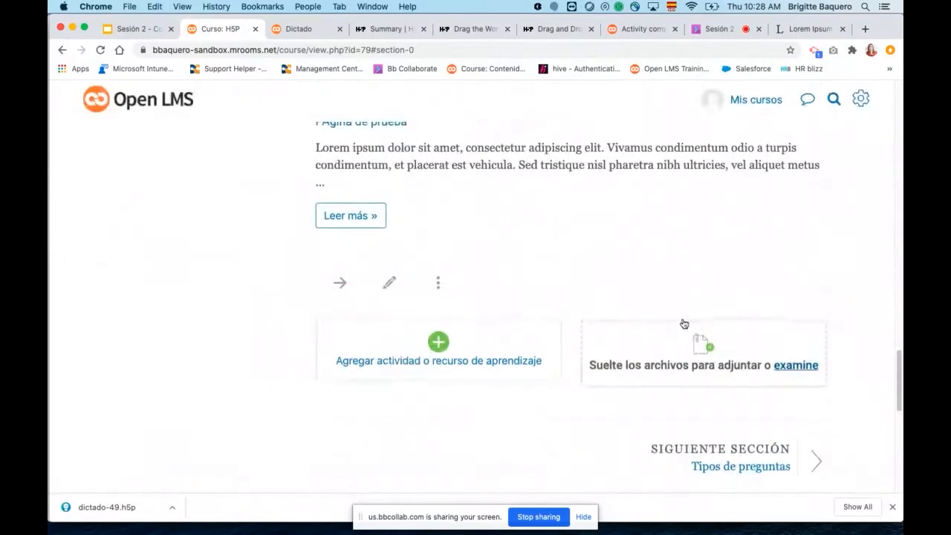
pyautogui.scroll(1, 656, 317)
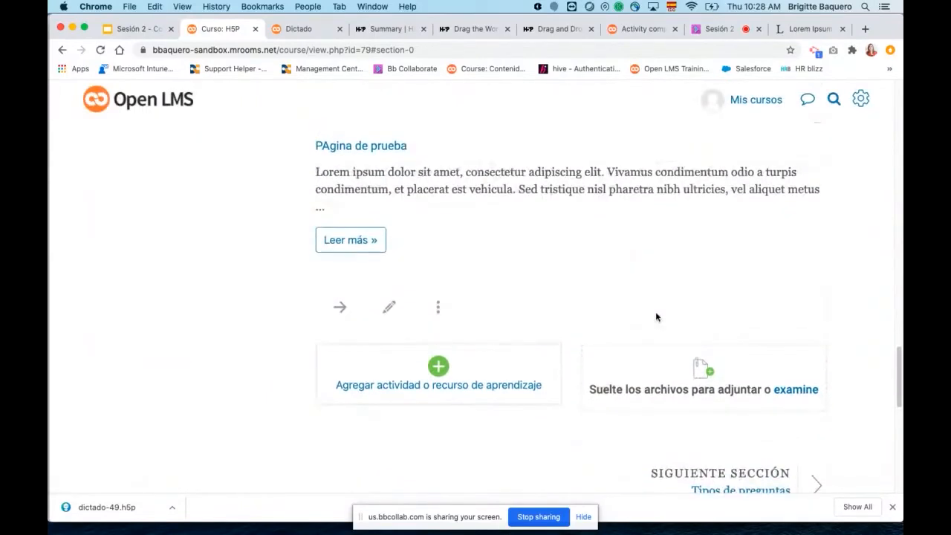
pyautogui.click(380, 147)
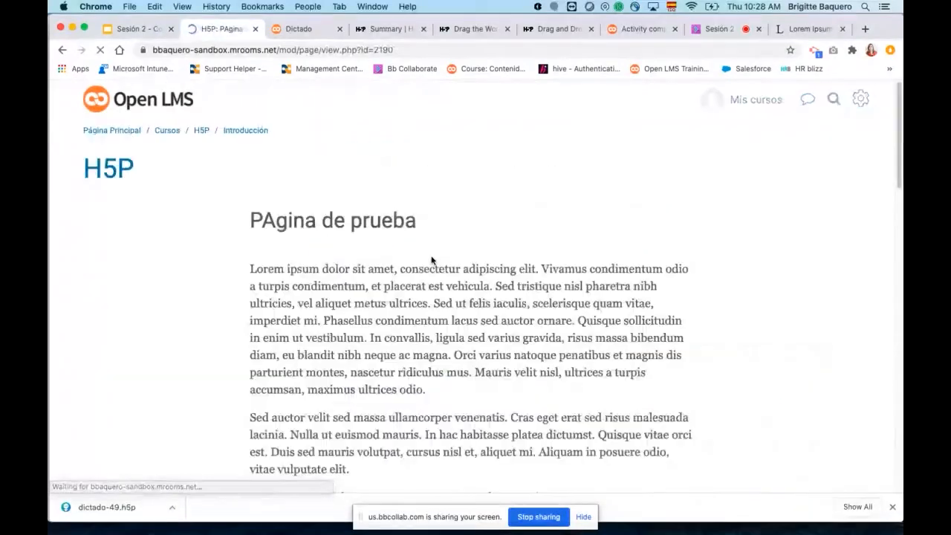
# Look through the page's paragraphs and the dictation activity embedded between them.
pyautogui.scroll(-10, 620, 266)
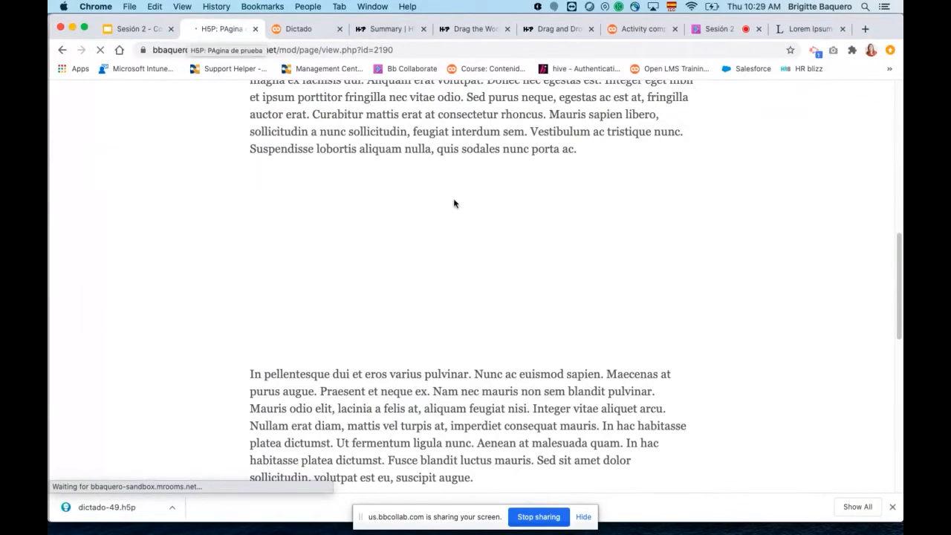
pyautogui.scroll(-5, 559, 283)
pyautogui.scroll(10, 560, 278)
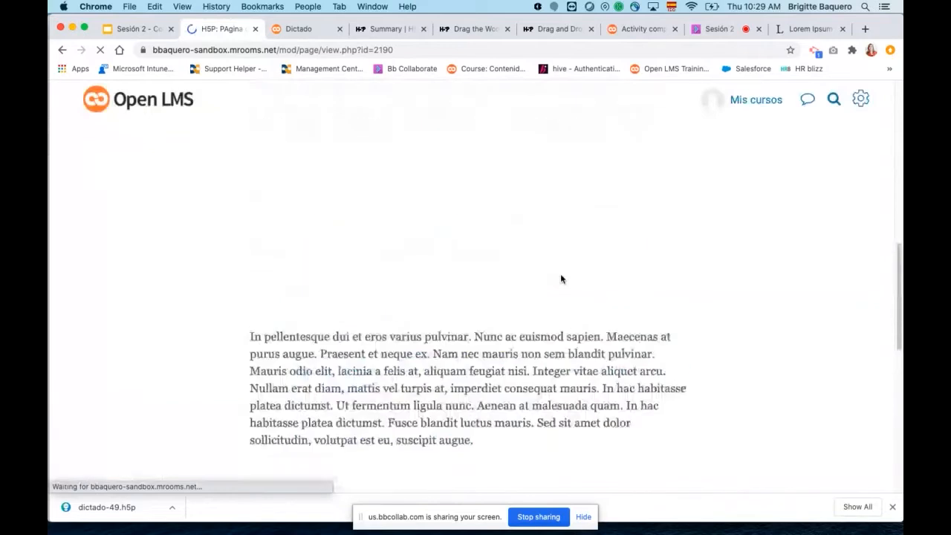
pyautogui.scroll(3, 560, 278)
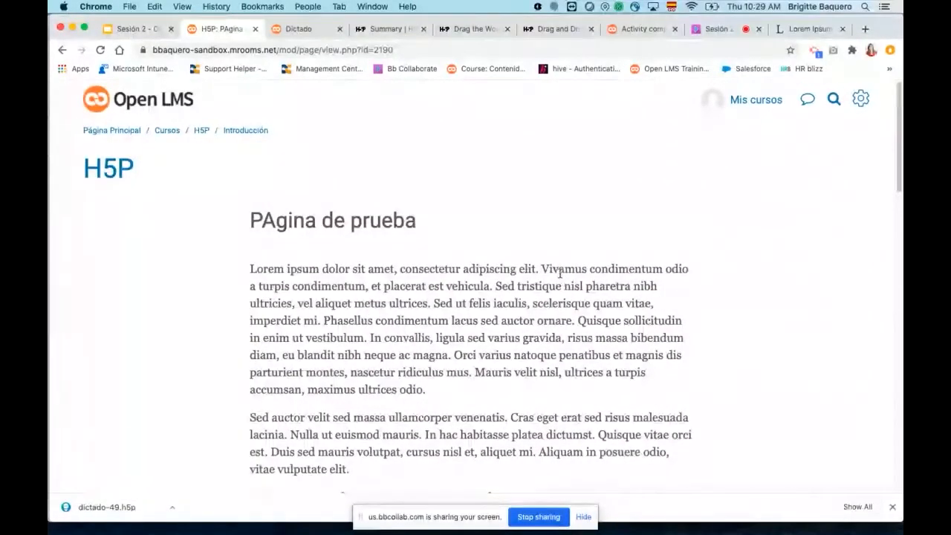
pyautogui.scroll(-1, 602, 315)
pyautogui.scroll(-7, 603, 314)
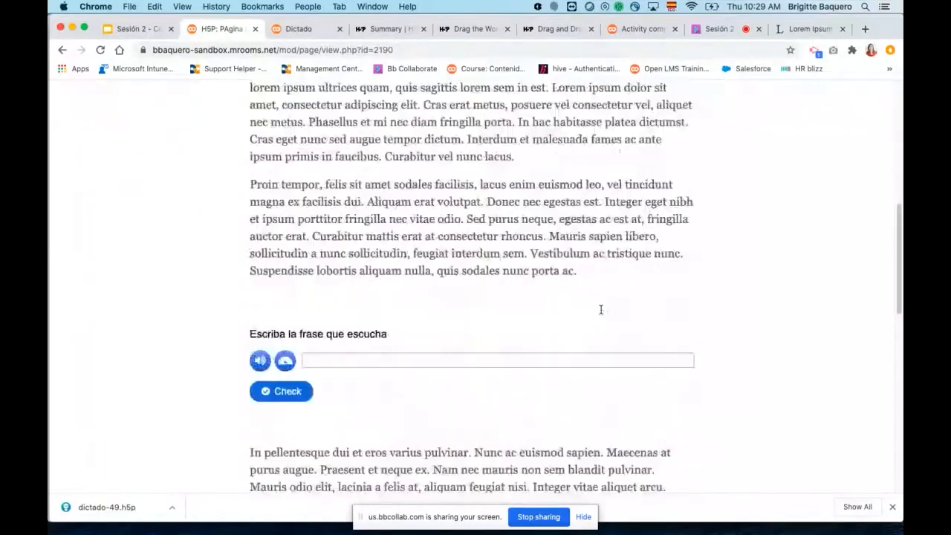
pyautogui.scroll(8, 407, 310)
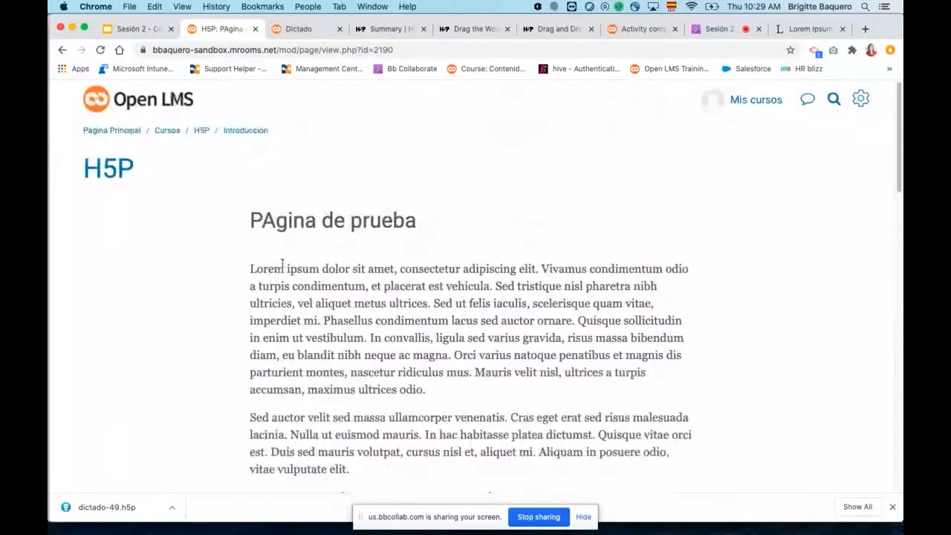
pyautogui.scroll(-2, 284, 266)
pyautogui.scroll(-8, 372, 285)
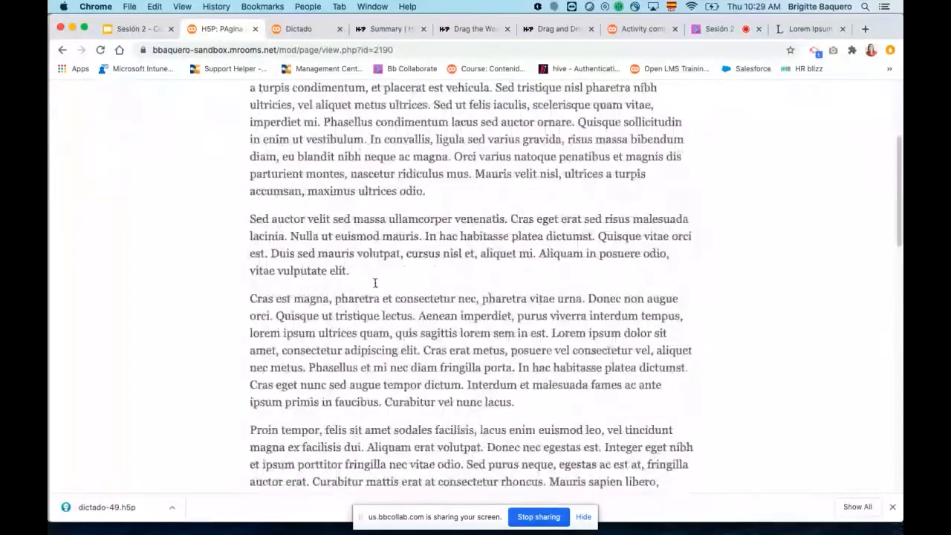
pyautogui.scroll(-1, 607, 371)
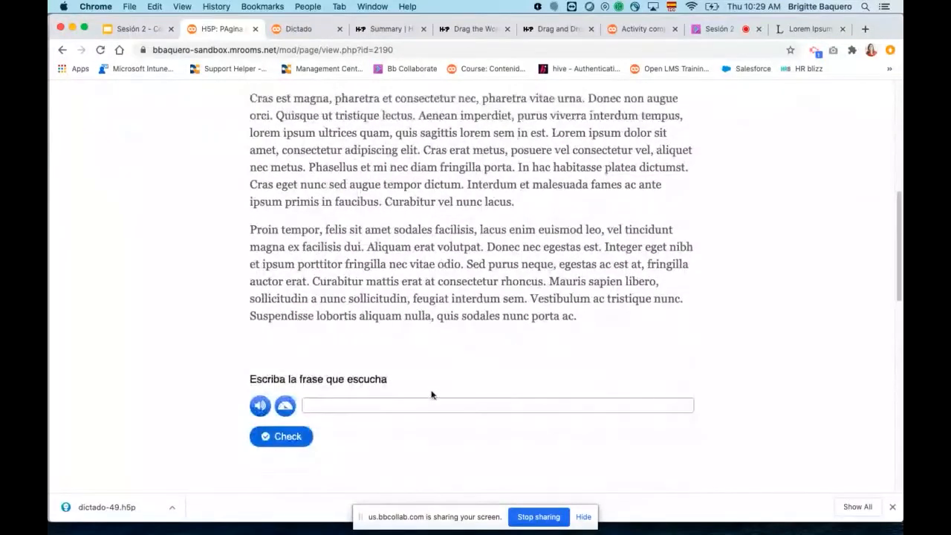
# Play the audio of the embedded dictation and check the exercise with the answer left blank.
pyautogui.click(431, 402)
pyautogui.scroll(-2, 494, 356)
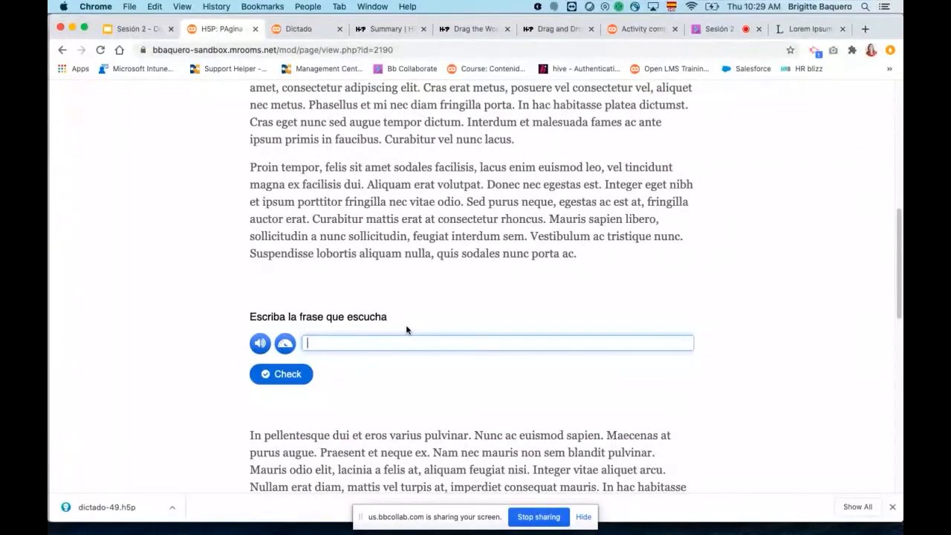
pyautogui.click(261, 345)
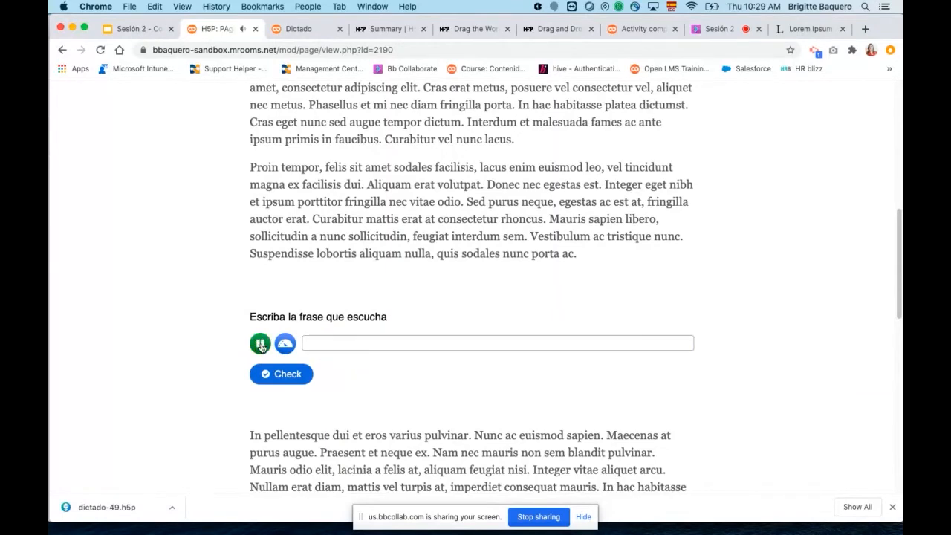
pyautogui.click(286, 375)
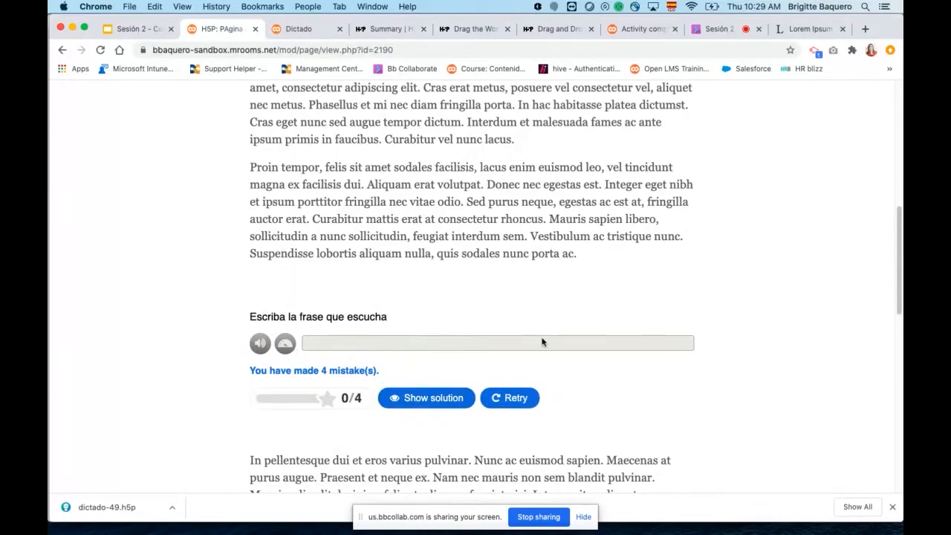
# Review the checked dictation within the page text, and switch to the "Sesión 2 - Contenido Interactivo" presentation in Google Slides.
pyautogui.scroll(-5, 541, 341)
pyautogui.scroll(4, 536, 338)
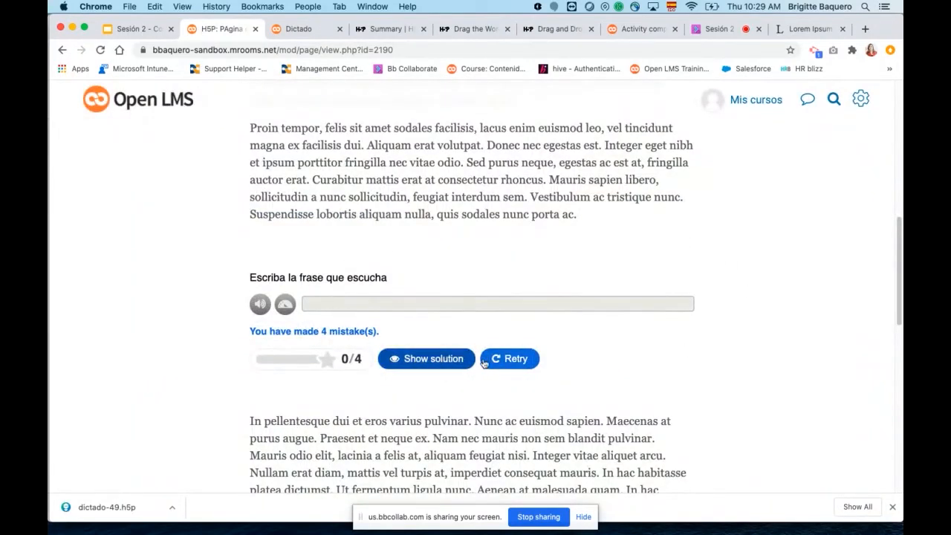
pyautogui.scroll(-2, 590, 321)
pyautogui.scroll(-10, 380, 388)
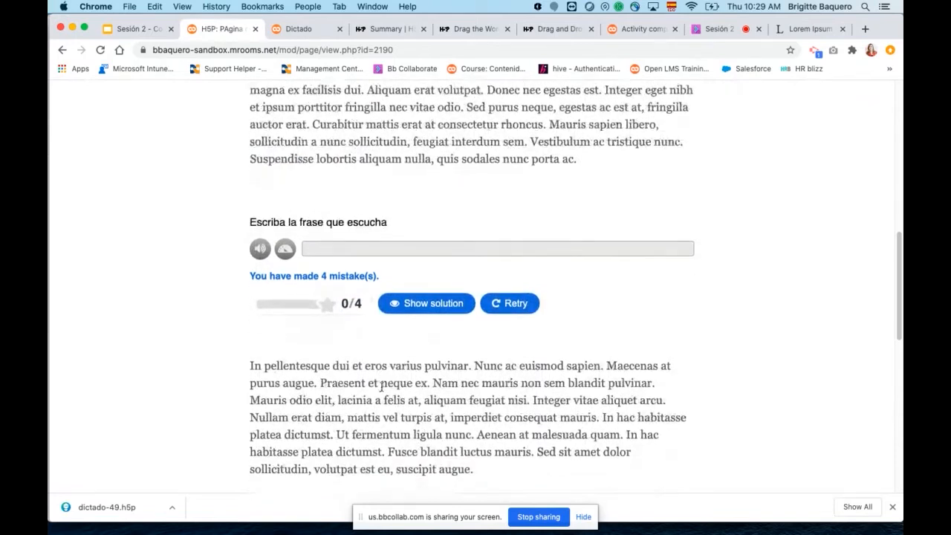
pyautogui.scroll(15, 401, 368)
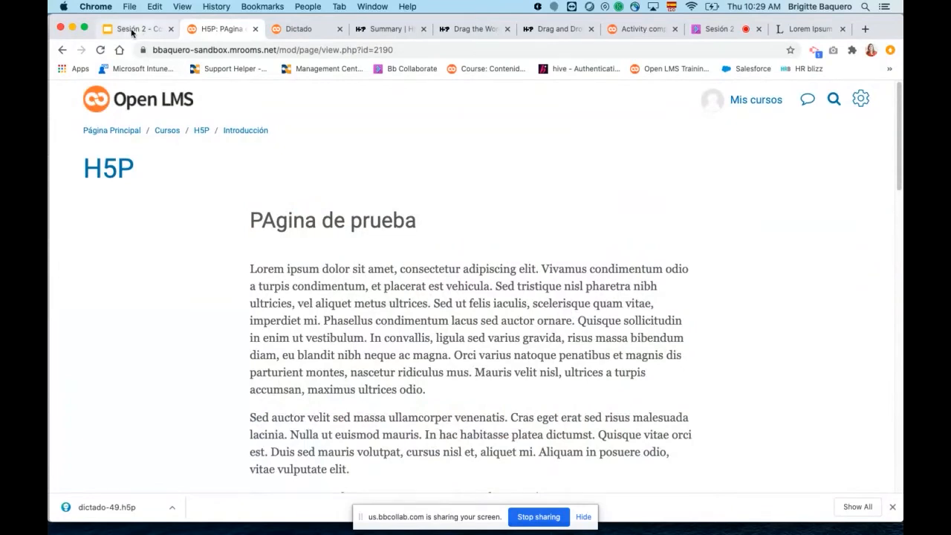
pyautogui.click(133, 30)
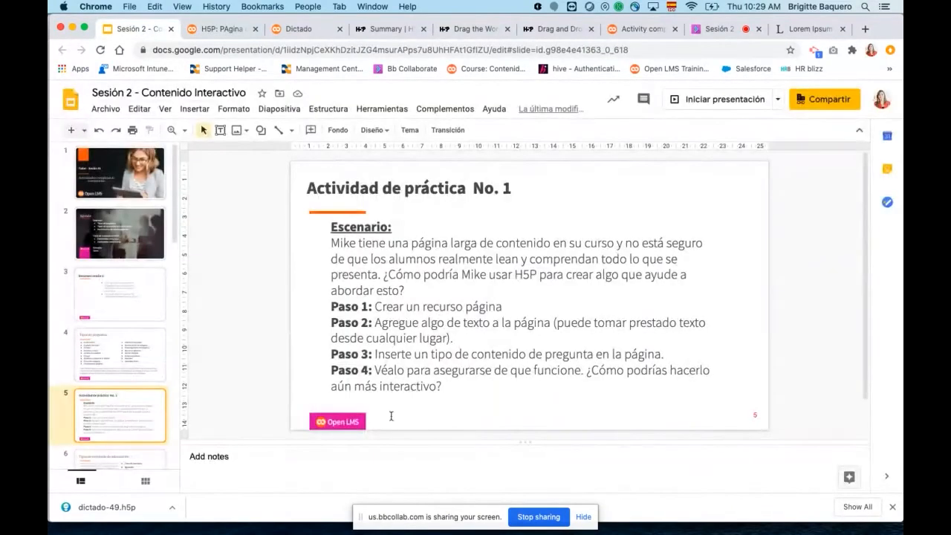
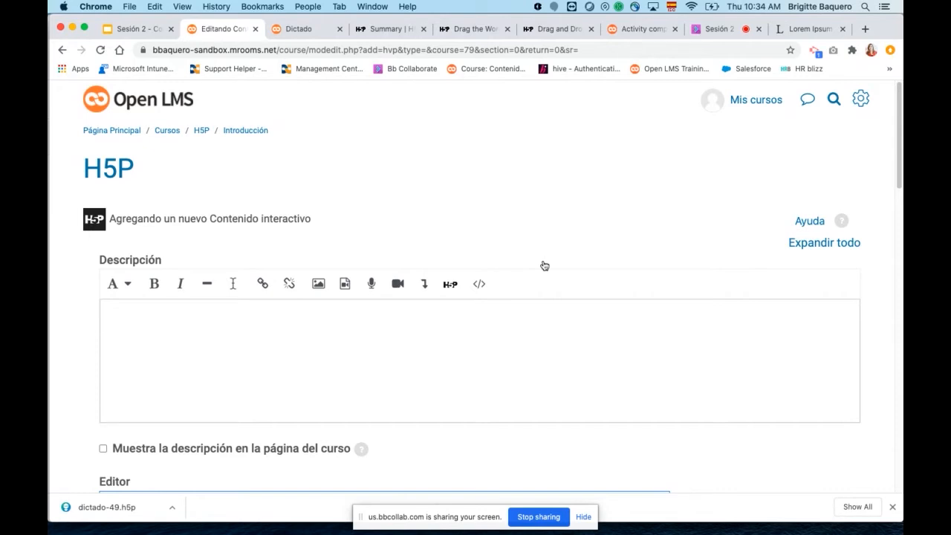
# Try to find the accordion content type in the H5P editor by searching for "acordeon".
pyautogui.scroll(-5, 544, 266)
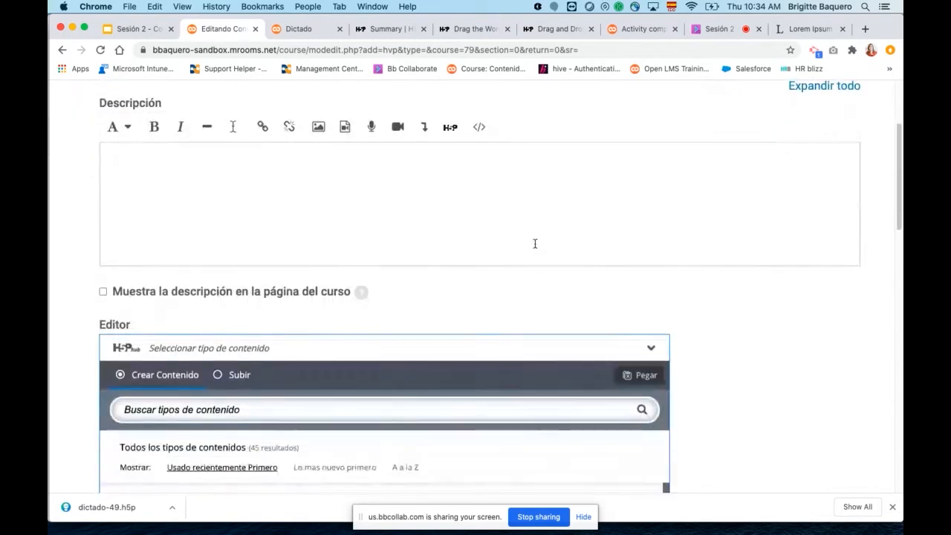
pyautogui.click(297, 305)
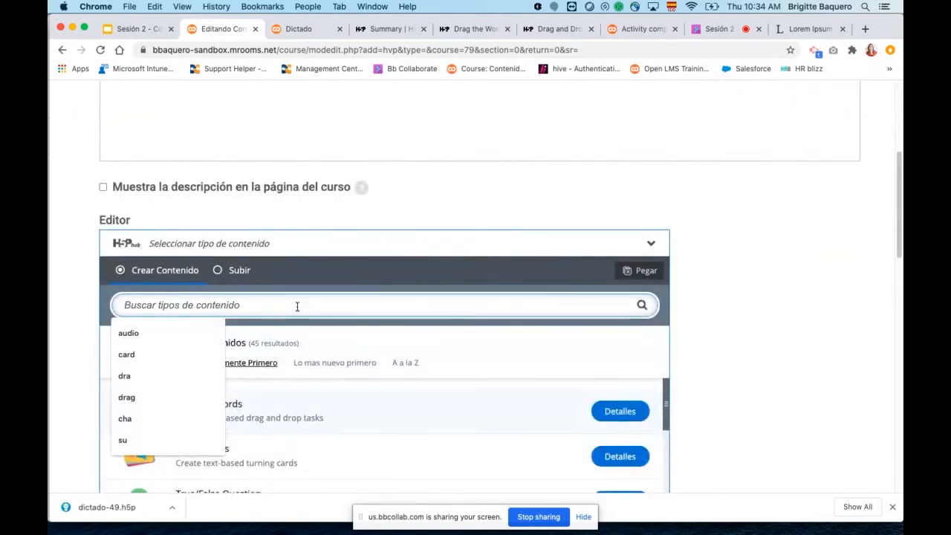
pyautogui.write('acordeo')
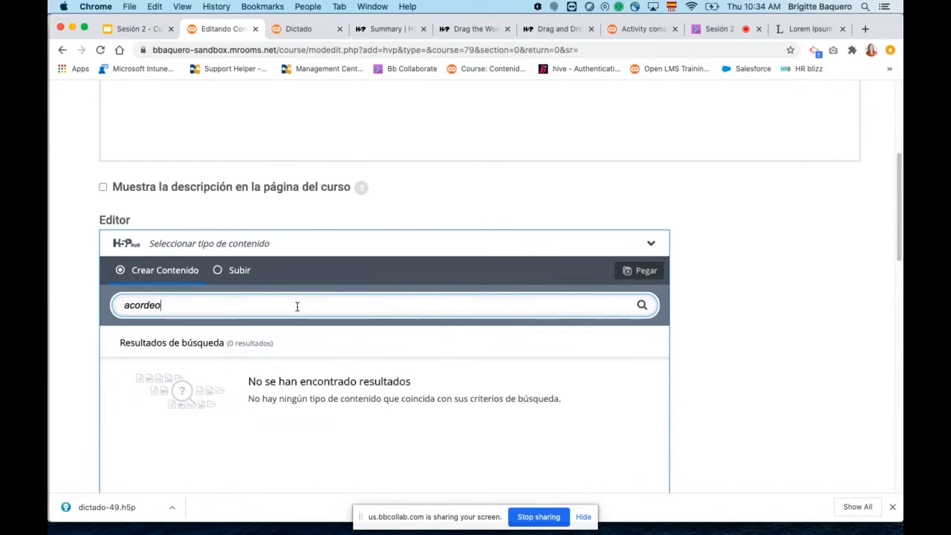
pyautogui.write('n')
pyautogui.press('BackSpace')
pyautogui.press('BackSpace')
pyautogui.press('BackSpace')
pyautogui.press('BackSpace')
pyautogui.press('BackSpace')
pyautogui.press('BackSpace')
pyautogui.press('BackSpace')
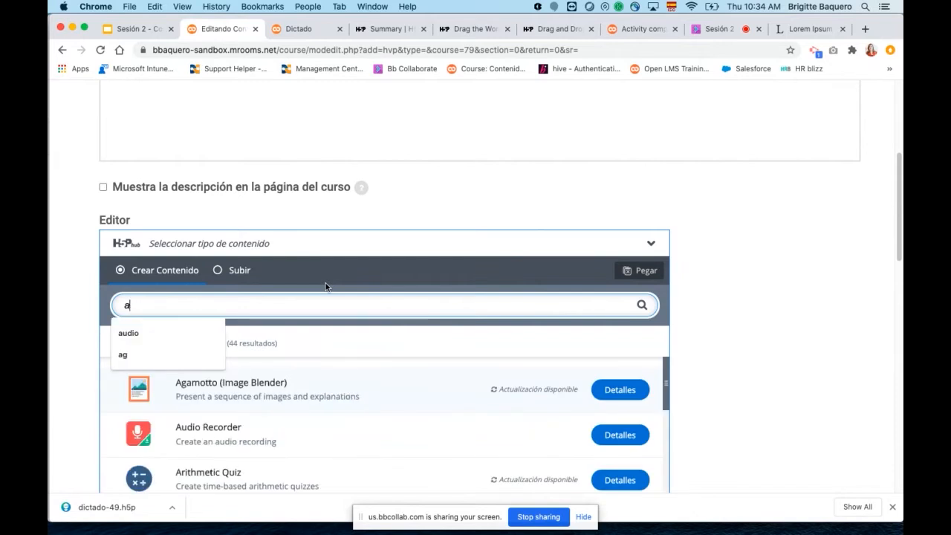
# Search the content types for "ac", and open the Accordion details and its content demo.
pyautogui.write('c')
pyautogui.scroll(-1, 375, 338)
pyautogui.scroll(-2, 372, 335)
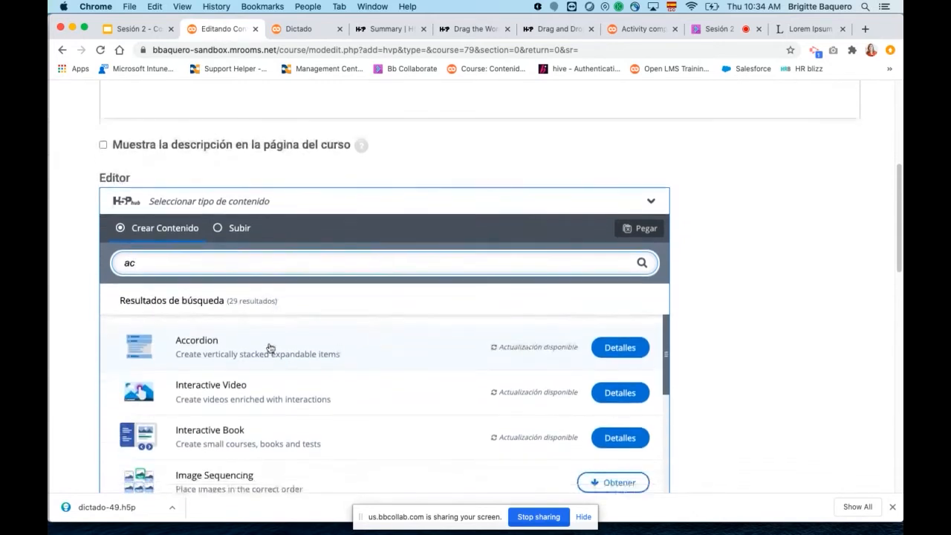
pyautogui.click(602, 347)
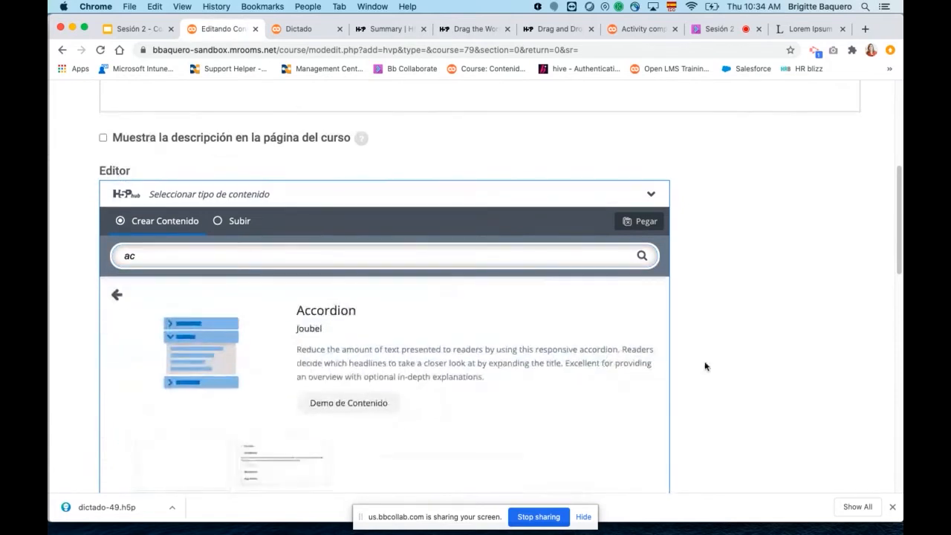
pyautogui.scroll(-5, 744, 287)
pyautogui.click(358, 338)
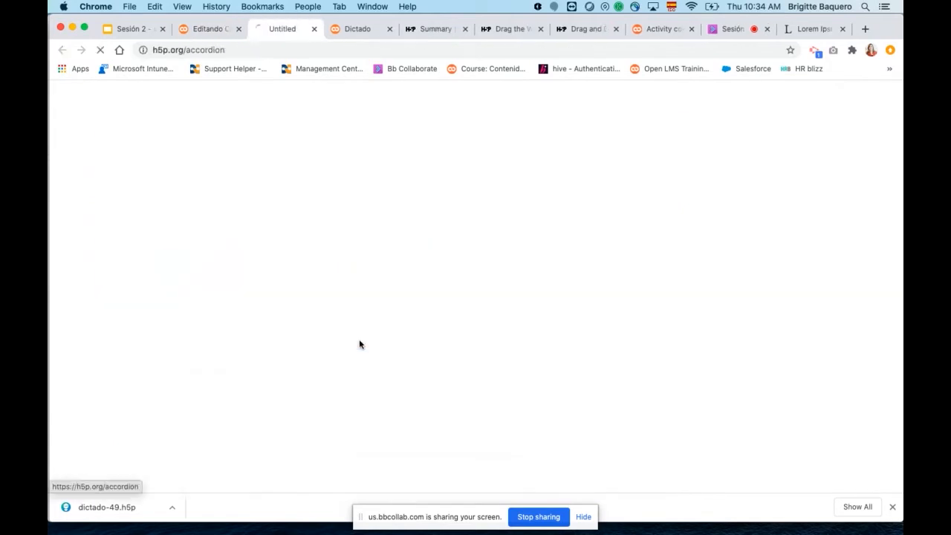
# Expand and collapse the Cherries, Cranberries, Blackberries and Açaí berries panels of the Accordion Example one after another.
pyautogui.scroll(-7, 588, 289)
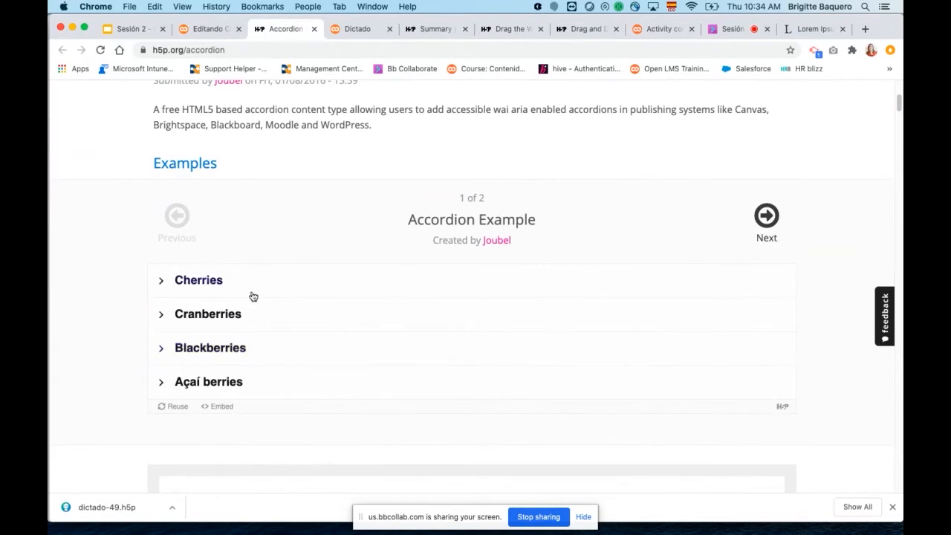
pyautogui.click(160, 283)
pyautogui.click(160, 283)
pyautogui.click(162, 315)
pyautogui.click(161, 316)
pyautogui.click(161, 349)
pyautogui.click(162, 348)
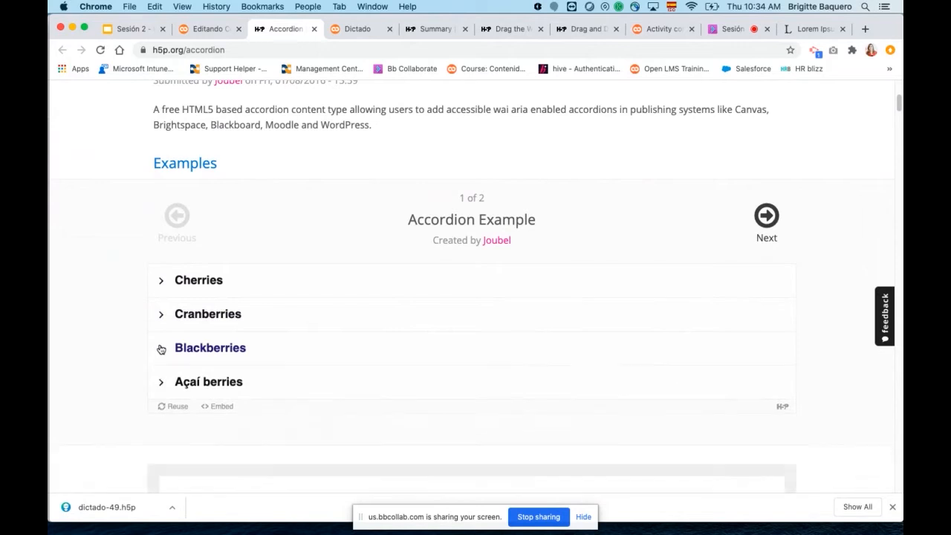
pyautogui.click(160, 383)
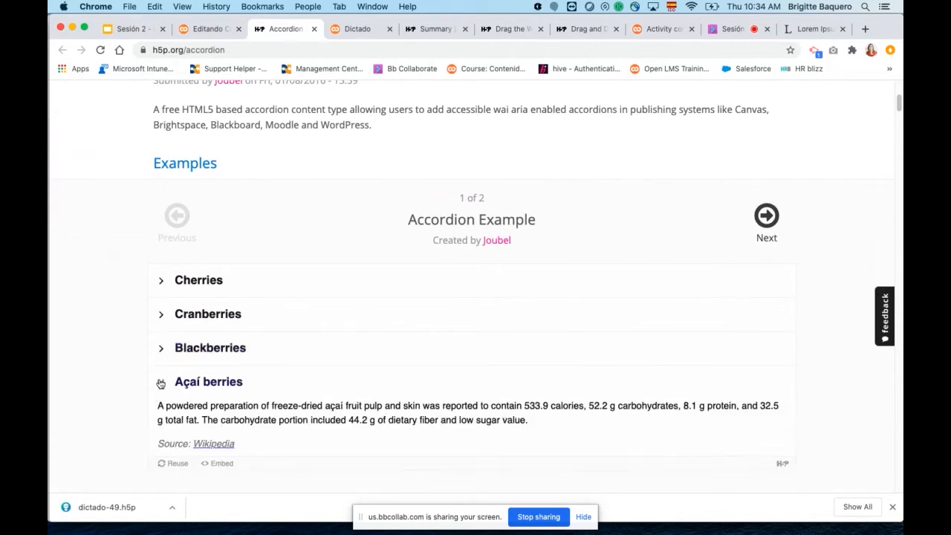
pyautogui.click(160, 383)
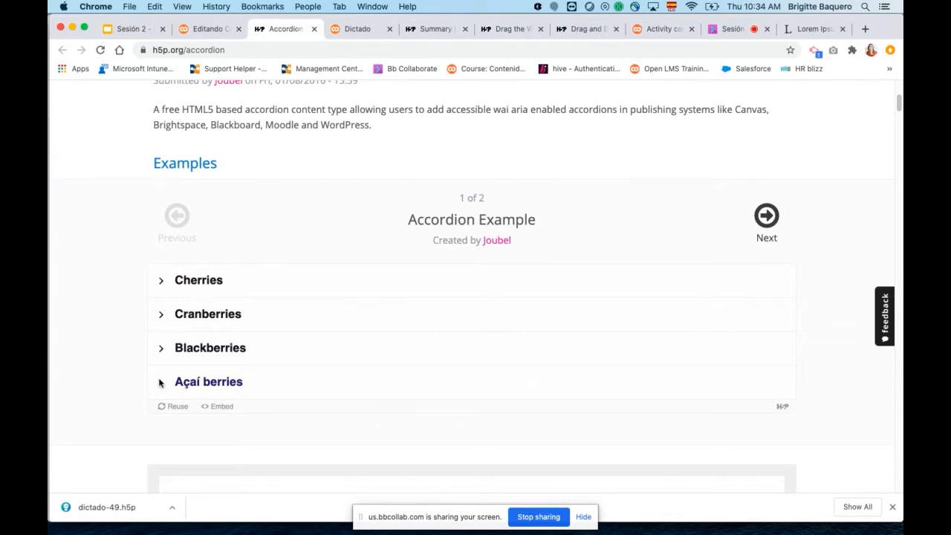
pyautogui.hotkey('ctrl', 'Up')
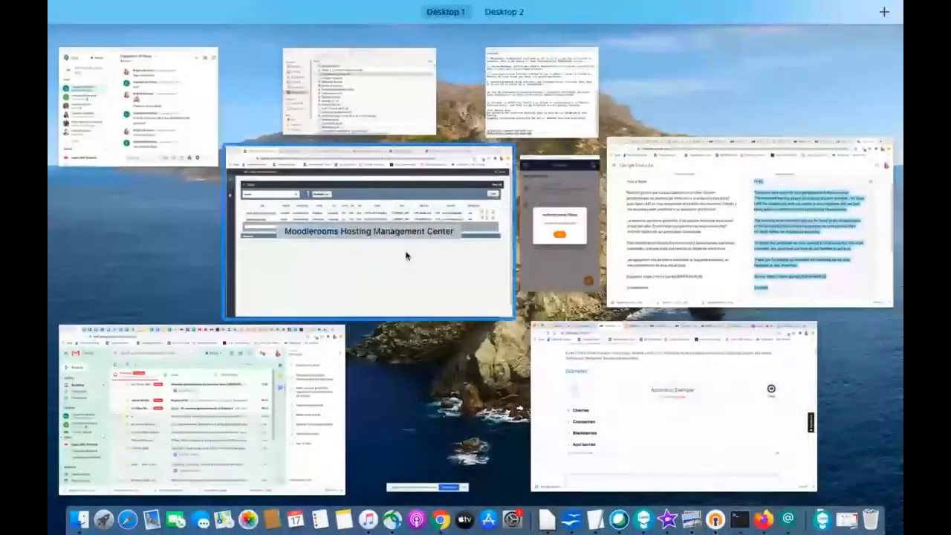
pyautogui.click(675, 433)
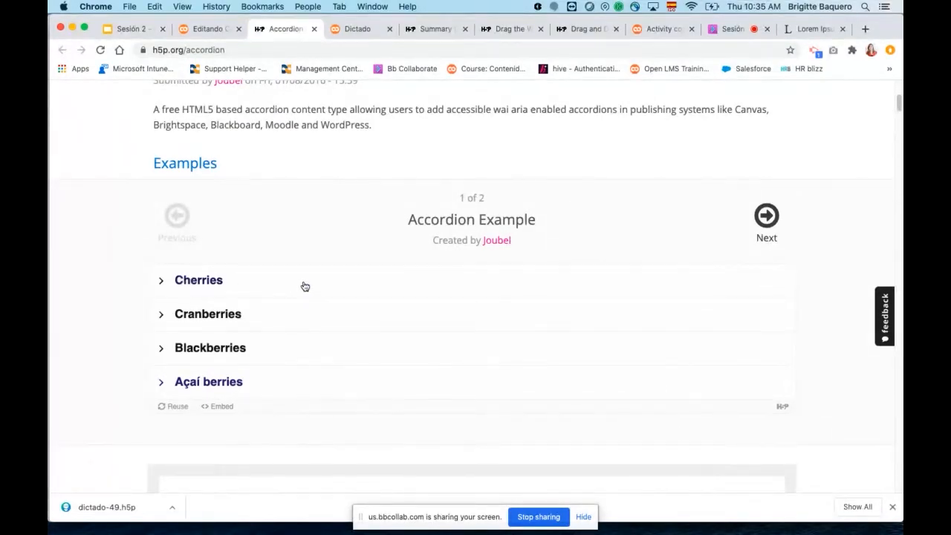
# Go through the four berry panels of the Accordion Example once more, opening and closing each, and end with Blackberries again.
pyautogui.click(163, 282)
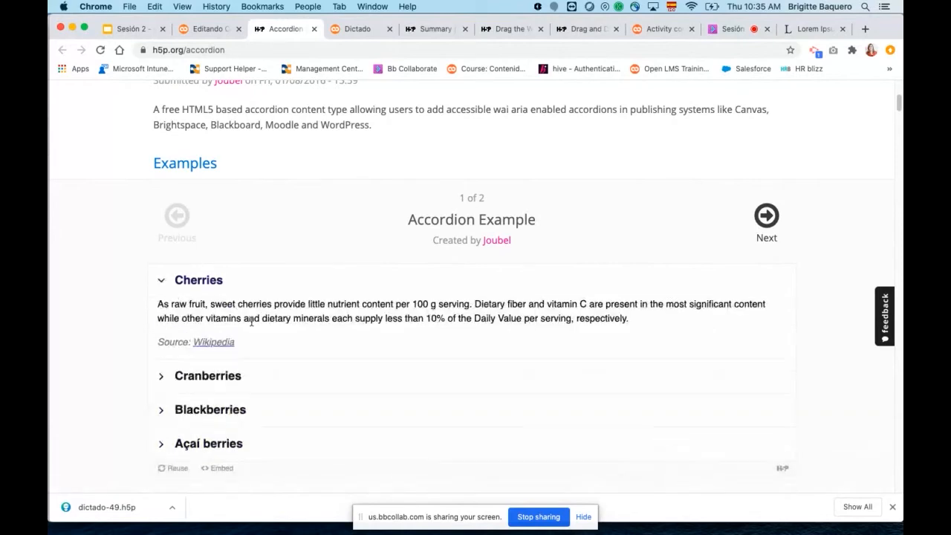
pyautogui.click(164, 281)
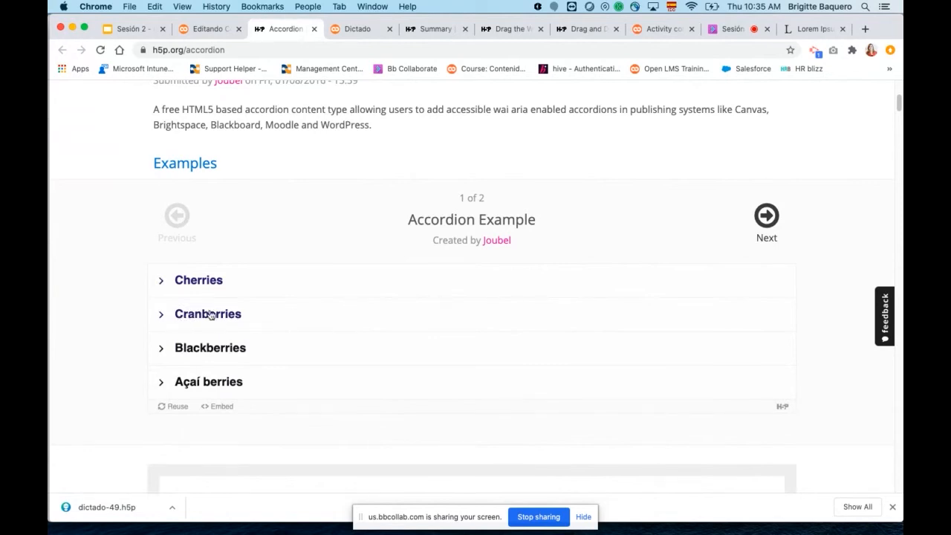
pyautogui.click(162, 317)
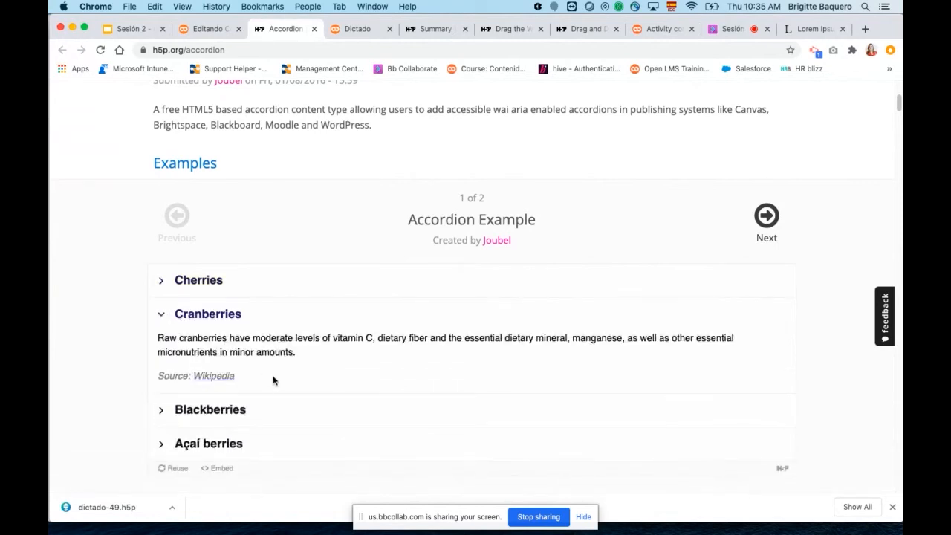
pyautogui.click(162, 317)
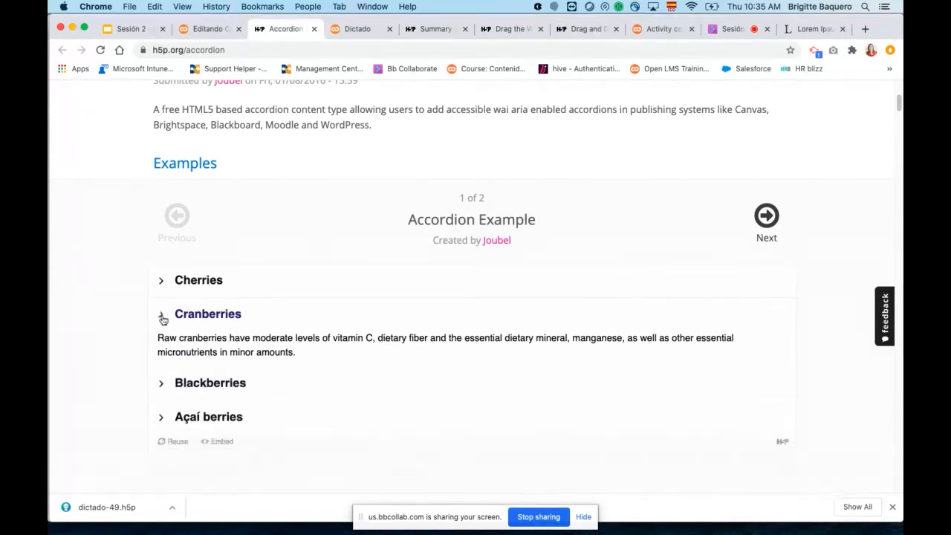
pyautogui.click(163, 351)
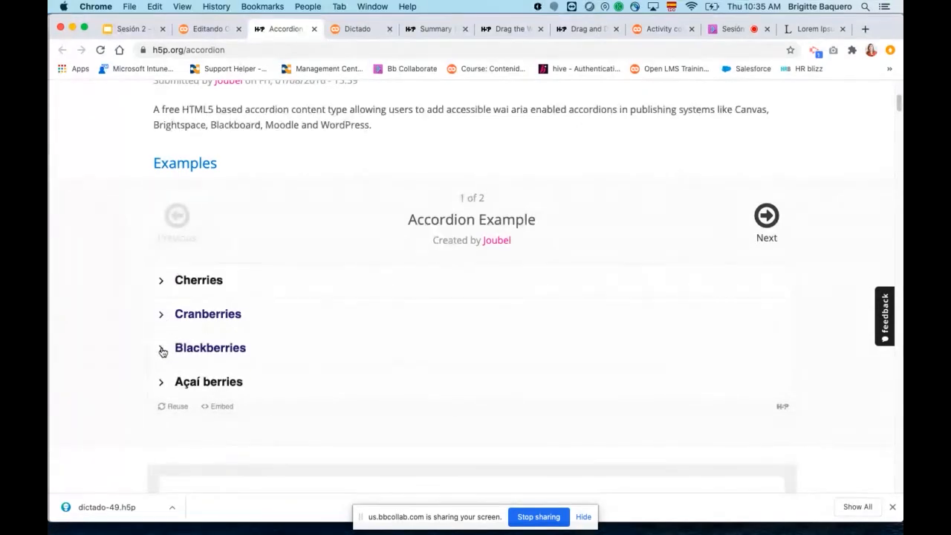
pyautogui.click(163, 351)
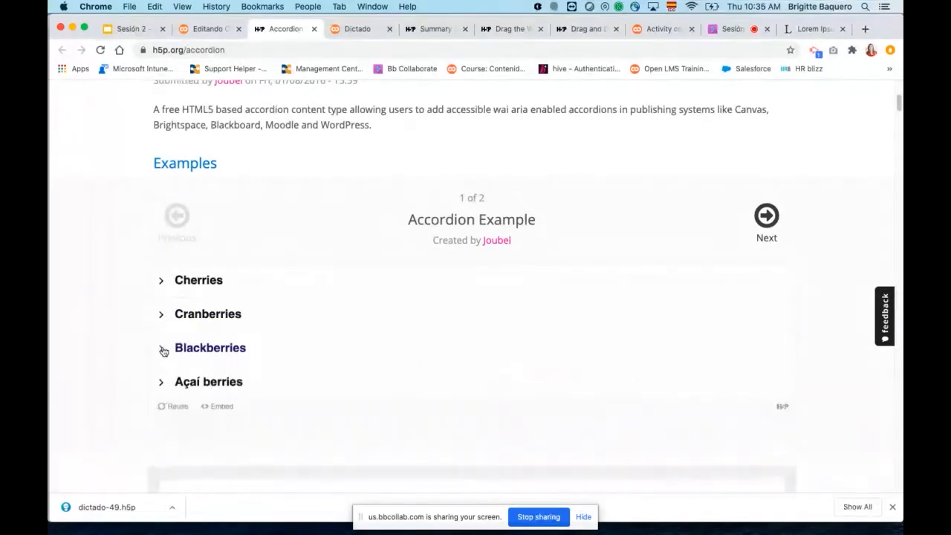
pyautogui.click(164, 386)
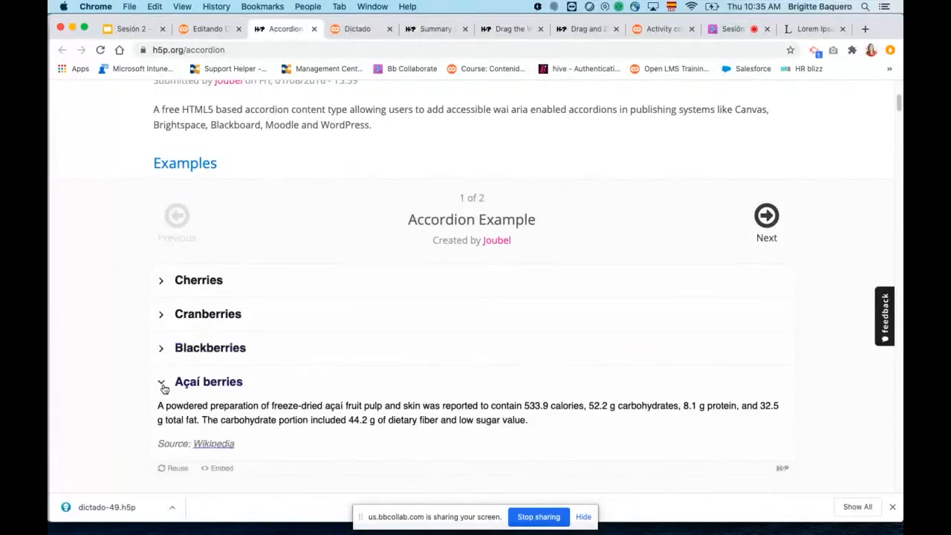
pyautogui.click(163, 386)
pyautogui.click(163, 351)
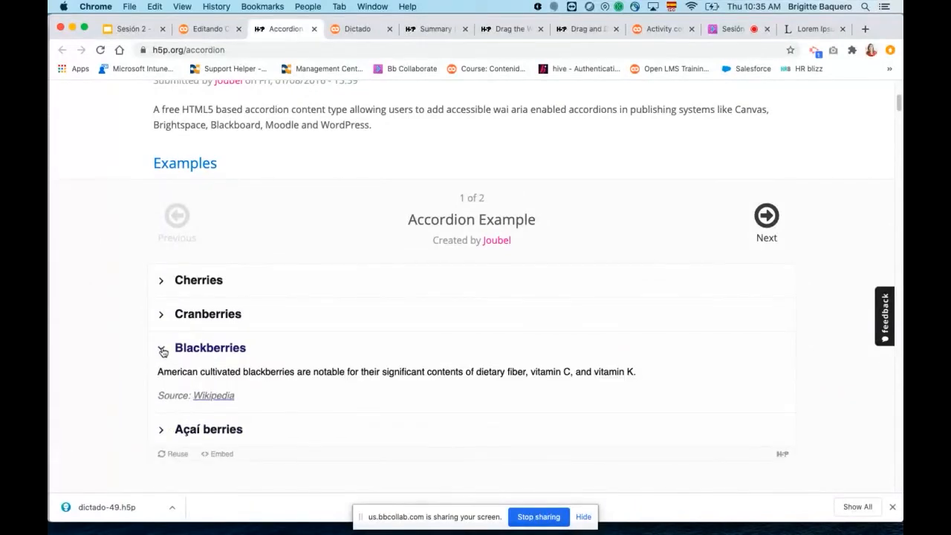
pyautogui.click(163, 350)
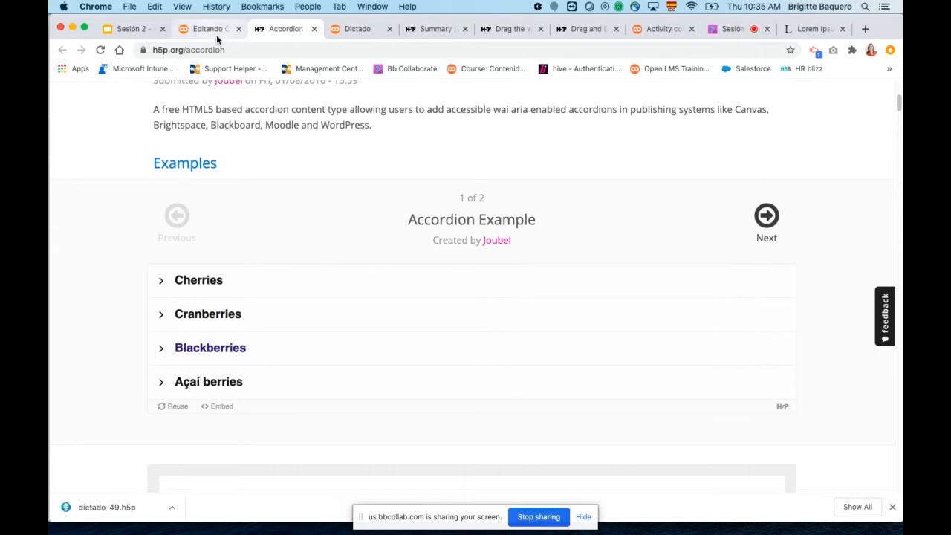
# Return to the Open LMS interactive content form, update the Accordion content type and use it for the new activity.
pyautogui.click(214, 34)
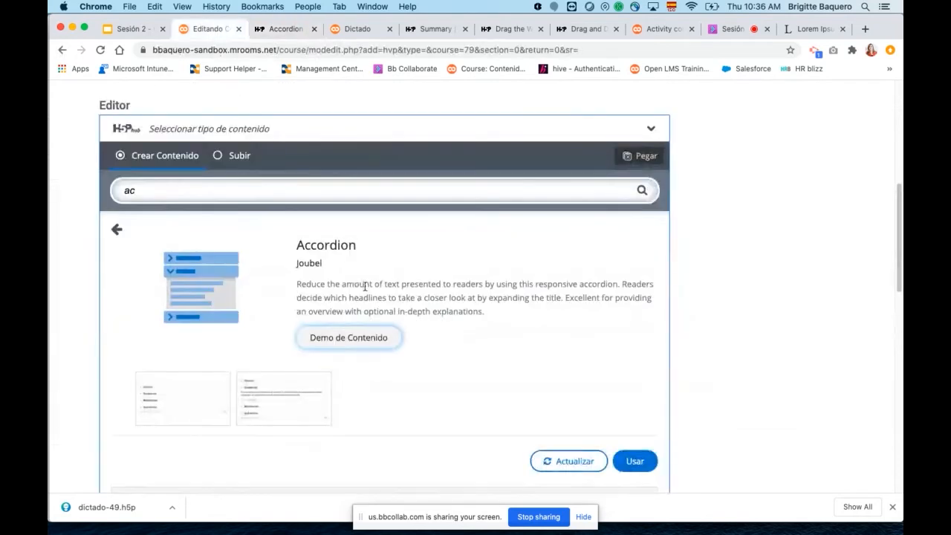
pyautogui.scroll(-5, 408, 356)
pyautogui.click(569, 231)
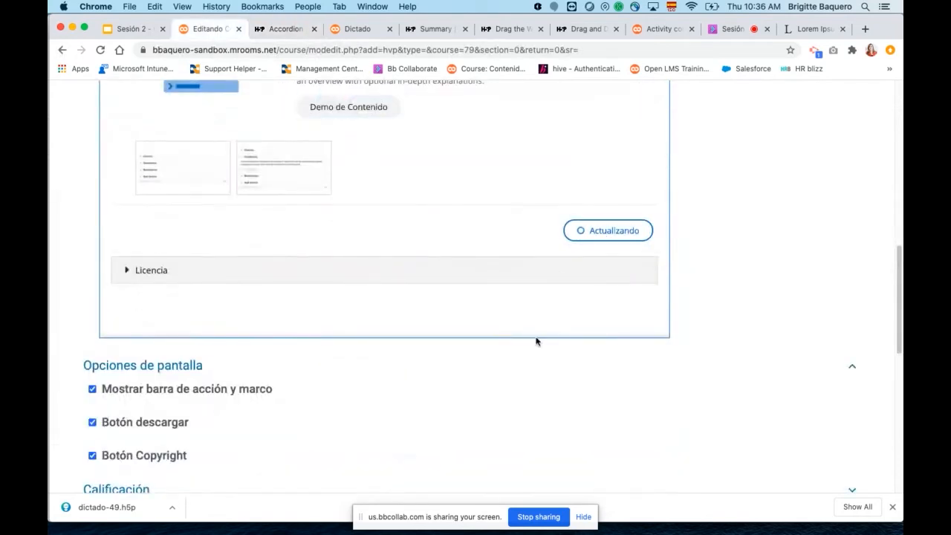
pyautogui.scroll(4, 451, 297)
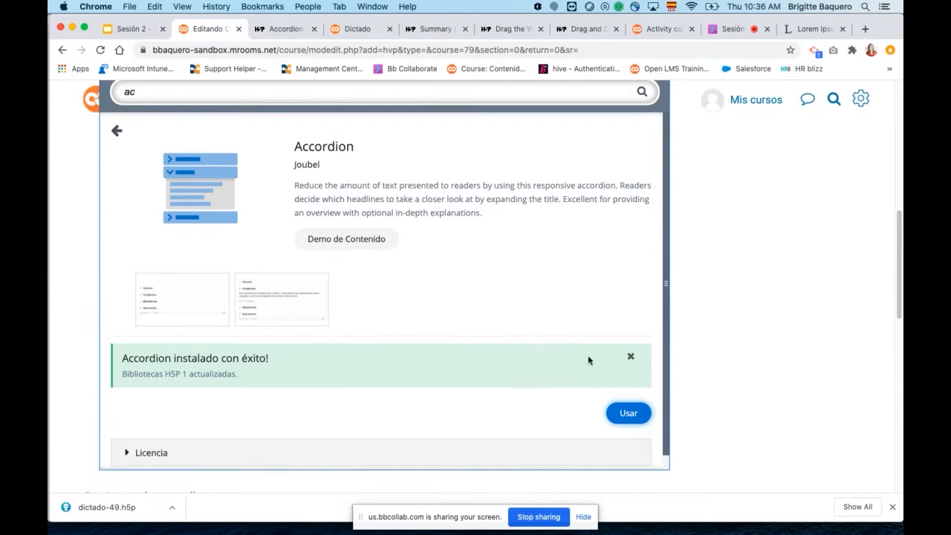
pyautogui.click(630, 413)
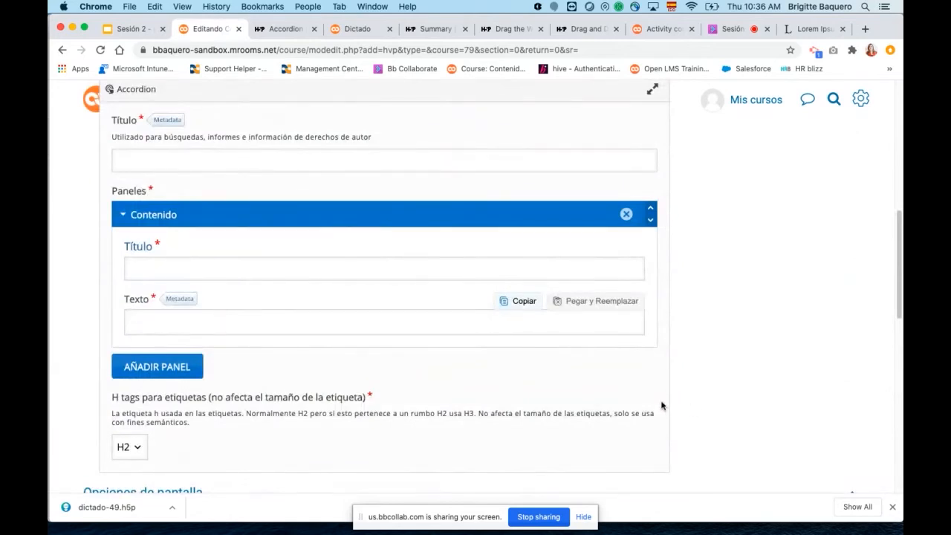
# Title the accordion activity "Acordeon".
pyautogui.click(395, 186)
pyautogui.write('Acordeo')
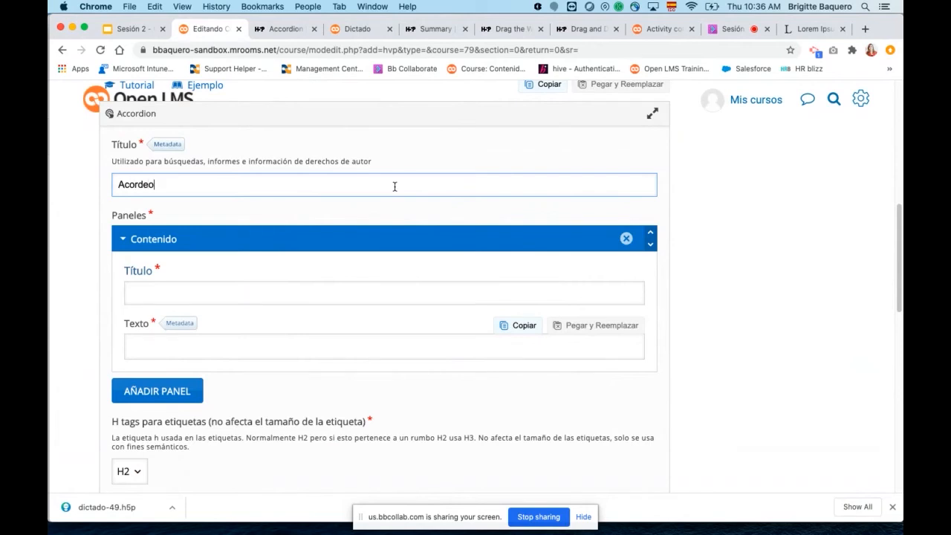
pyautogui.write('n')
pyautogui.scroll(-1, 418, 224)
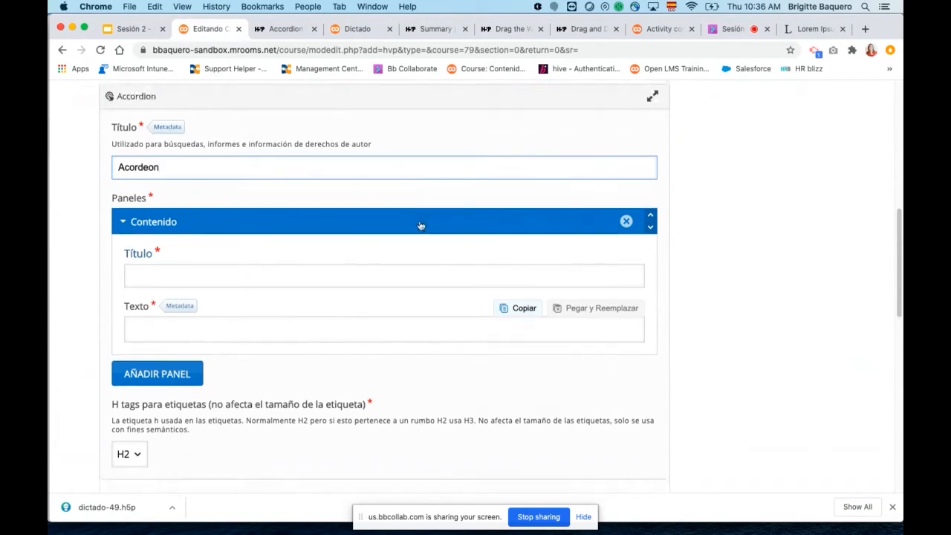
# Title the accordion's first panel "Titulo 1" and open the panel's text for editing.
pyautogui.click(327, 277)
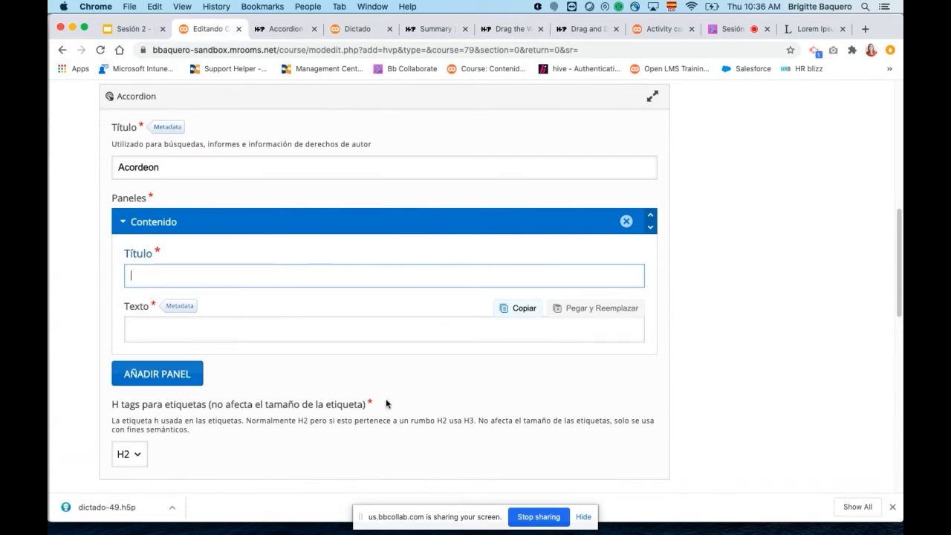
pyautogui.scroll(-1, 410, 396)
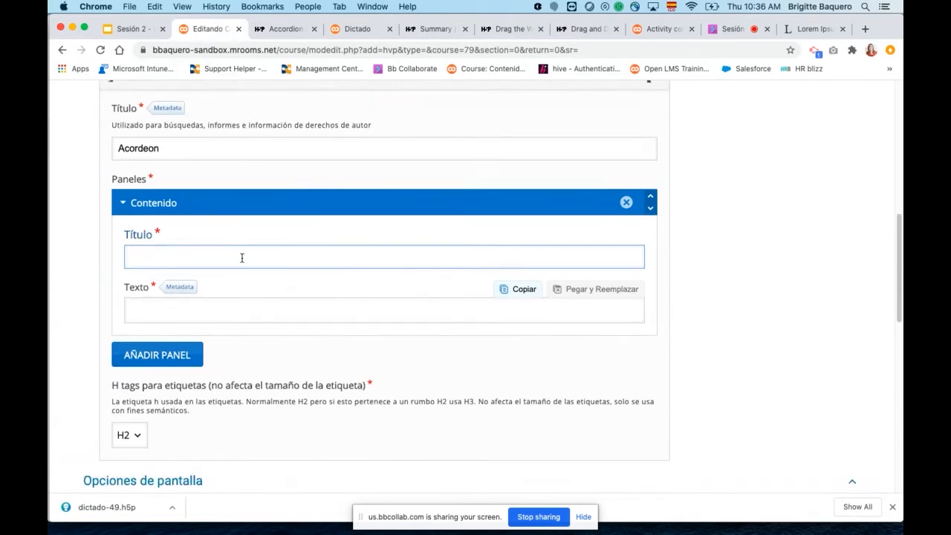
pyautogui.write('Tieulo 1')
pyautogui.click(143, 256)
pyautogui.press('BackSpace')
pyautogui.write('t')
pyautogui.click(164, 310)
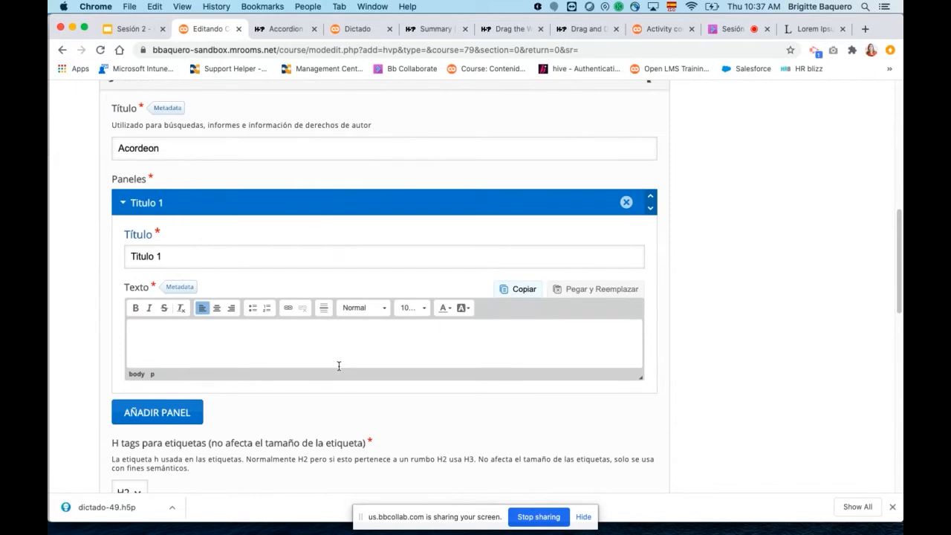
# Add a second panel to the accordion and open its text for editing.
pyautogui.scroll(-2, 565, 283)
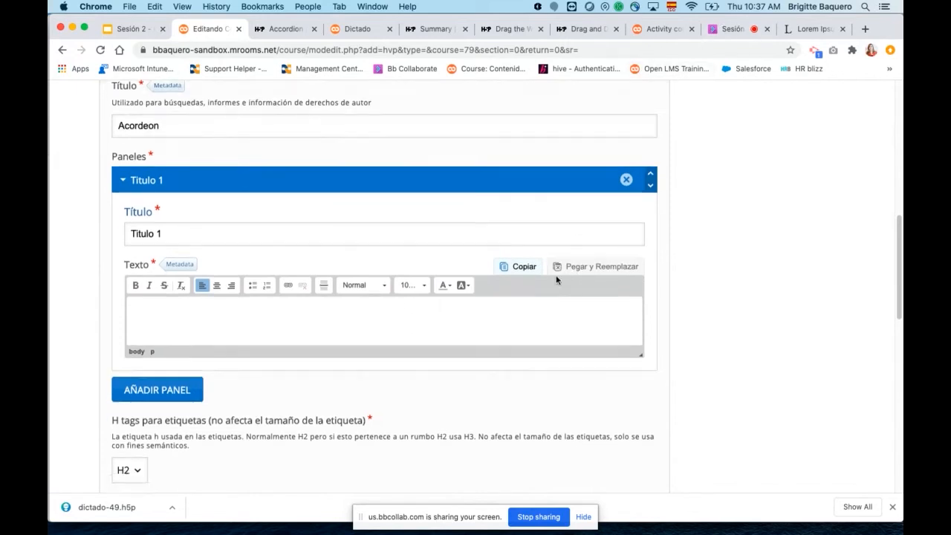
pyautogui.click(185, 376)
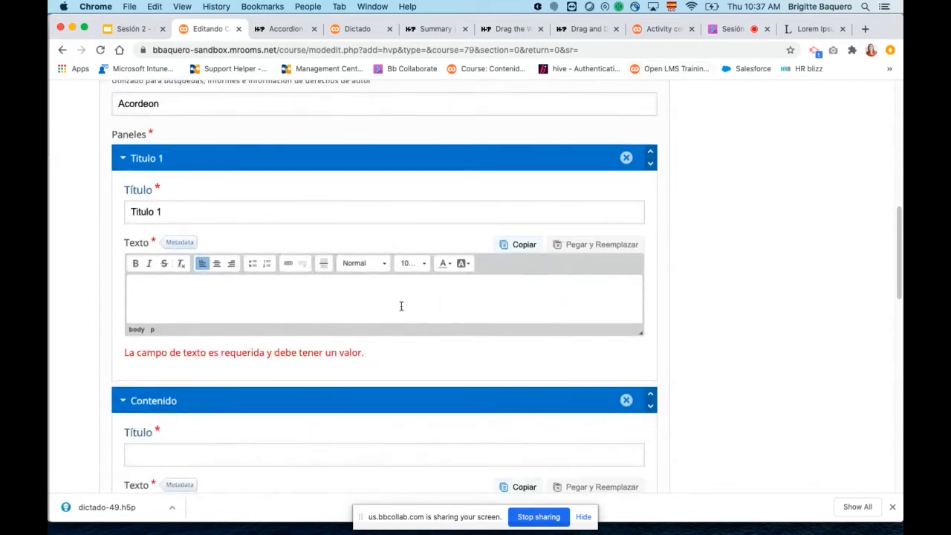
pyautogui.scroll(-4, 401, 306)
pyautogui.click(144, 303)
pyautogui.scroll(-5, 170, 246)
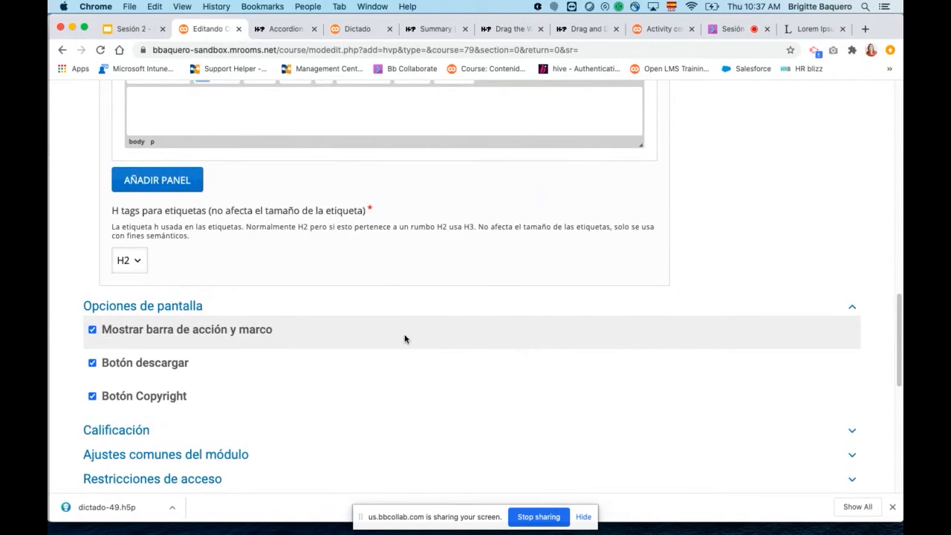
pyautogui.scroll(5, 405, 338)
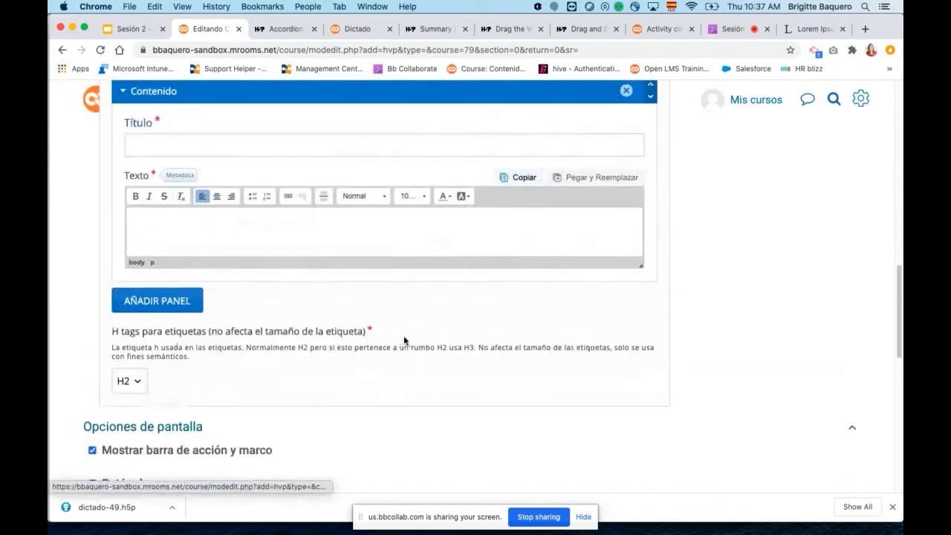
# Leave the accordion form for the H5P course page, then switch to the slides and highlight "Agamotto" in the information content types list.
pyautogui.scroll(15, 297, 223)
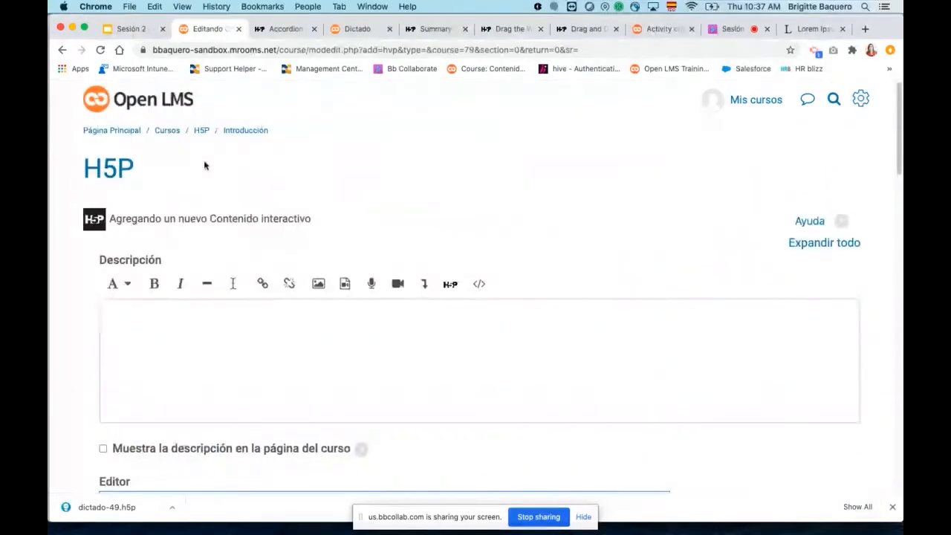
pyautogui.click(202, 131)
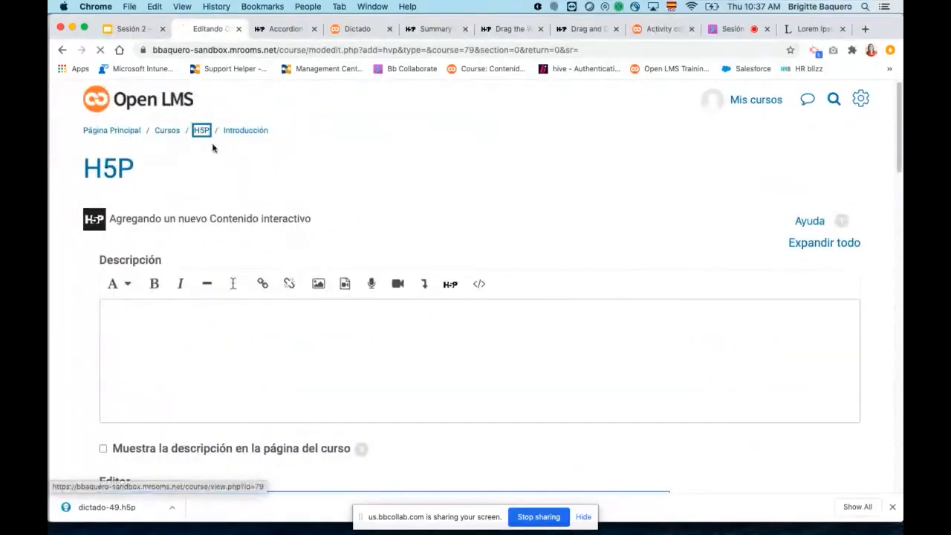
pyautogui.click(128, 29)
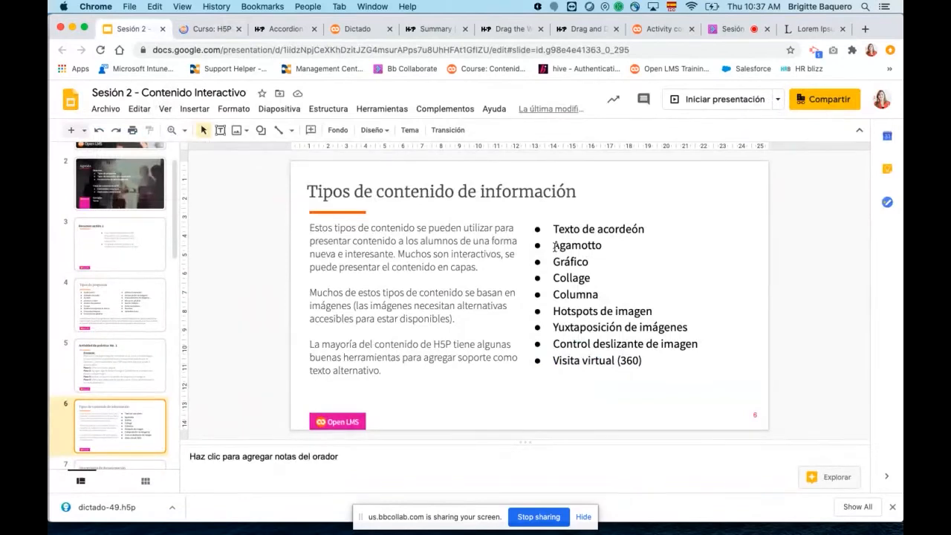
pyautogui.doubleClick(597, 246)
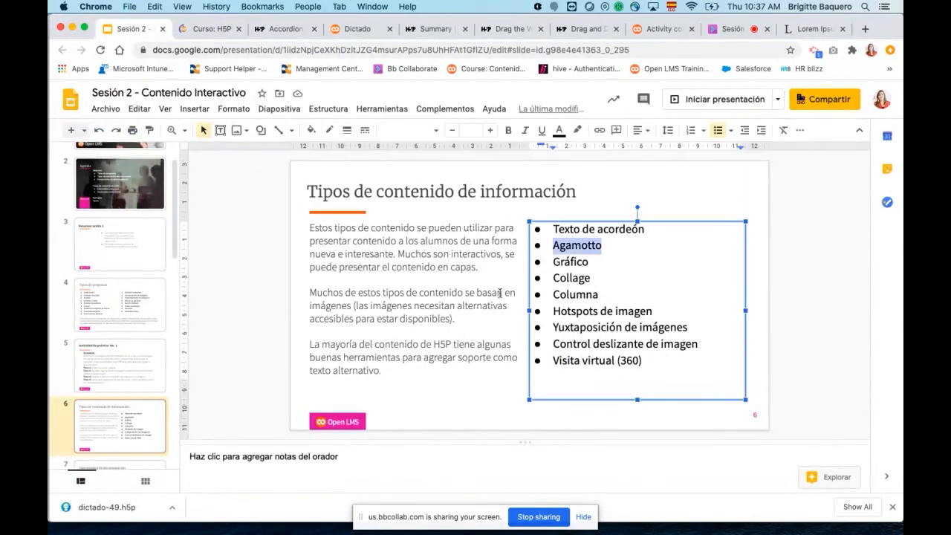
# Return to the H5P course in Open LMS and start adding a new "Contenido interactivo" activity to the Introducción section.
pyautogui.click(208, 30)
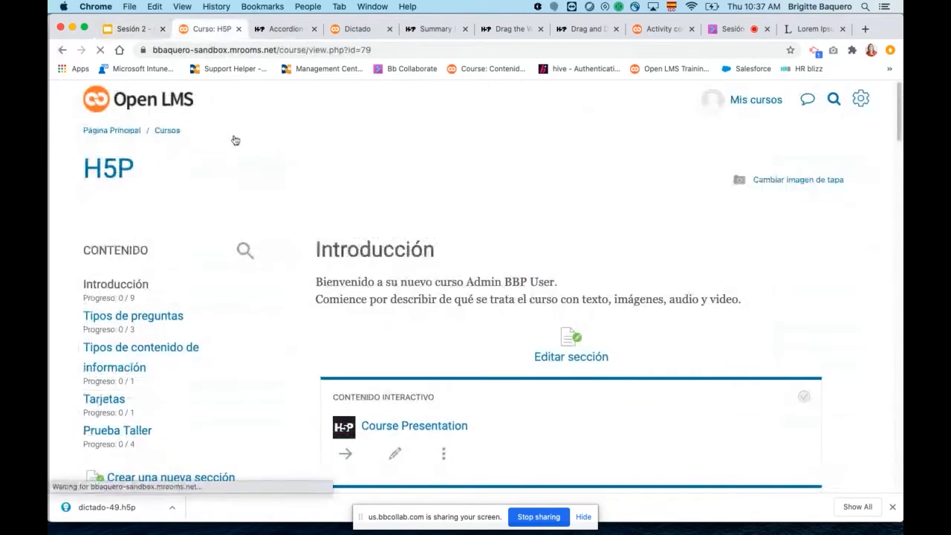
pyautogui.scroll(-15, 446, 323)
pyautogui.scroll(-5, 464, 321)
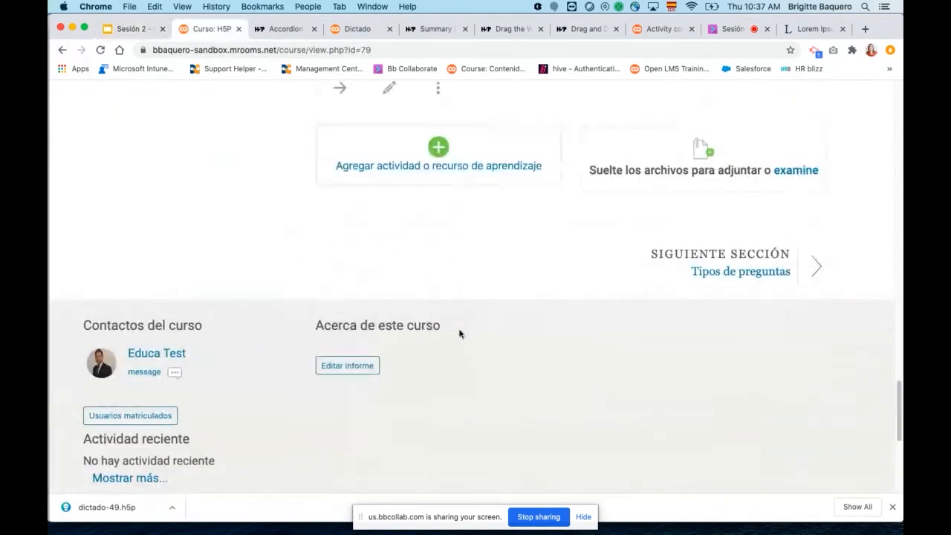
pyautogui.click(394, 166)
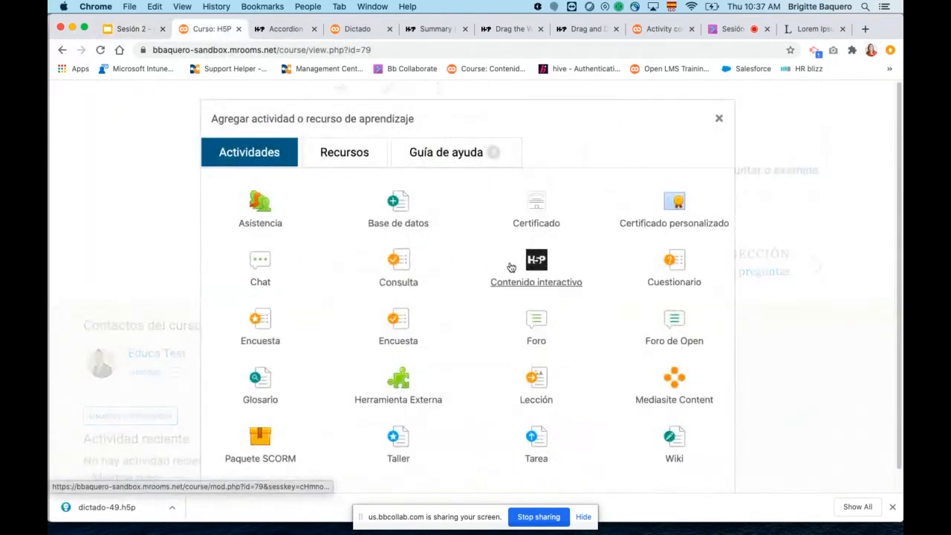
pyautogui.click(537, 267)
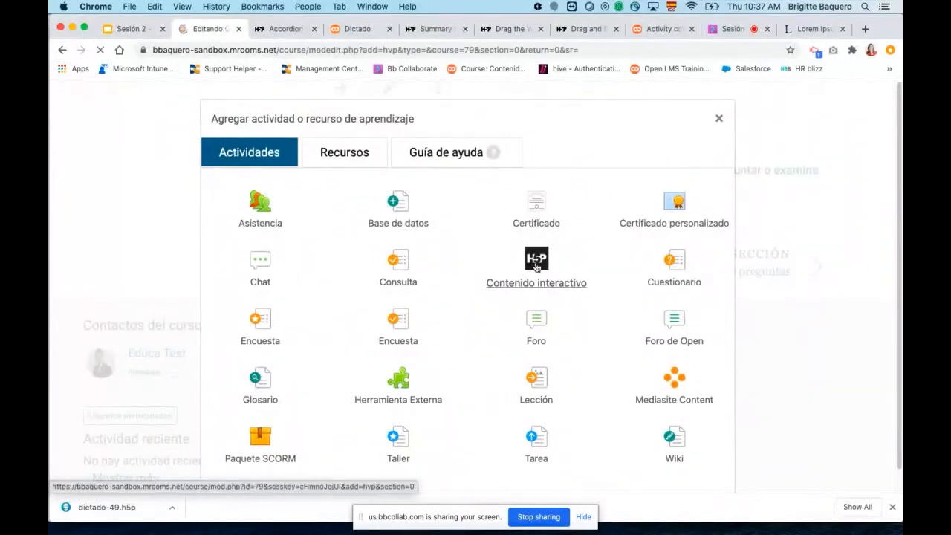
# Search the H5P content types for "aga" and show the details of Agamotto (Image Blender).
pyautogui.scroll(-3, 580, 294)
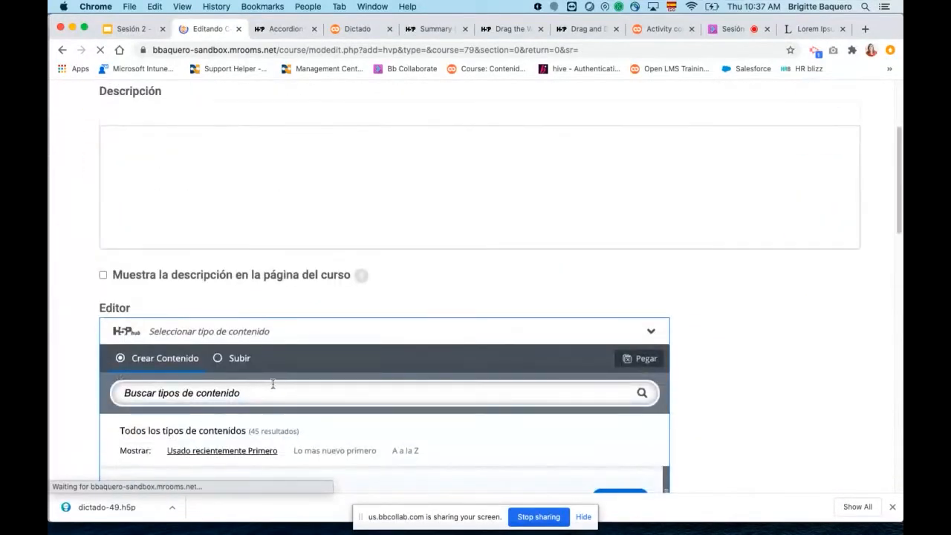
pyautogui.click(270, 389)
pyautogui.write('aga')
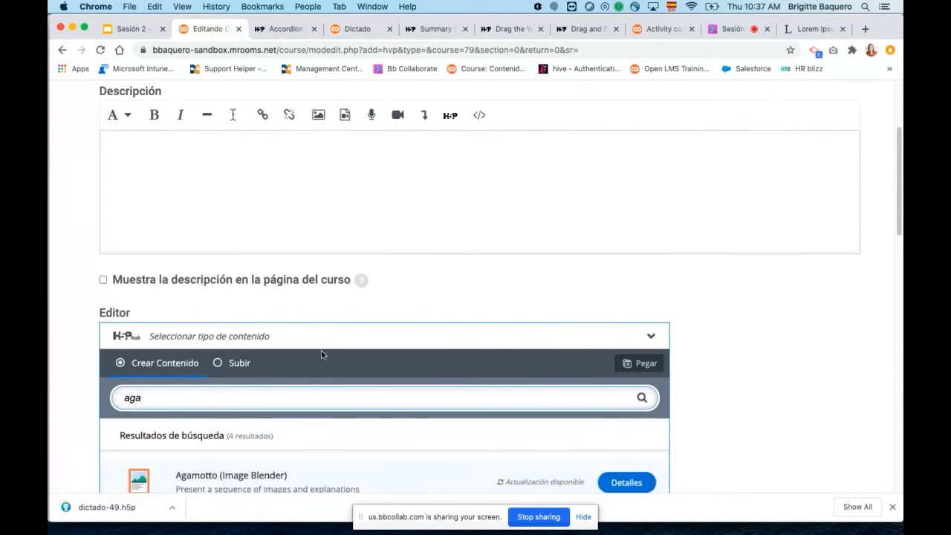
pyautogui.scroll(-2, 321, 355)
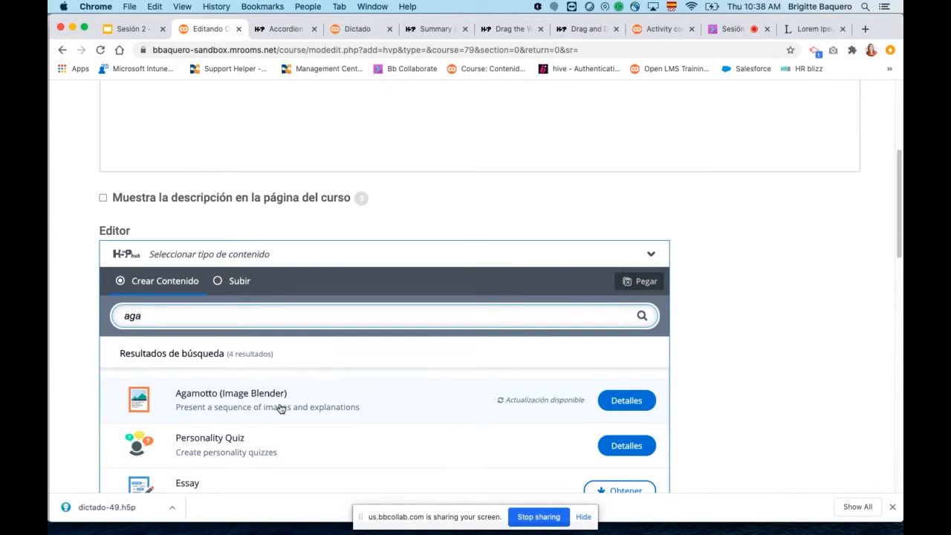
pyautogui.click(624, 401)
# Open Agamotto's content demo and slide through the map images of the Map Layers example.
pyautogui.scroll(-5, 493, 421)
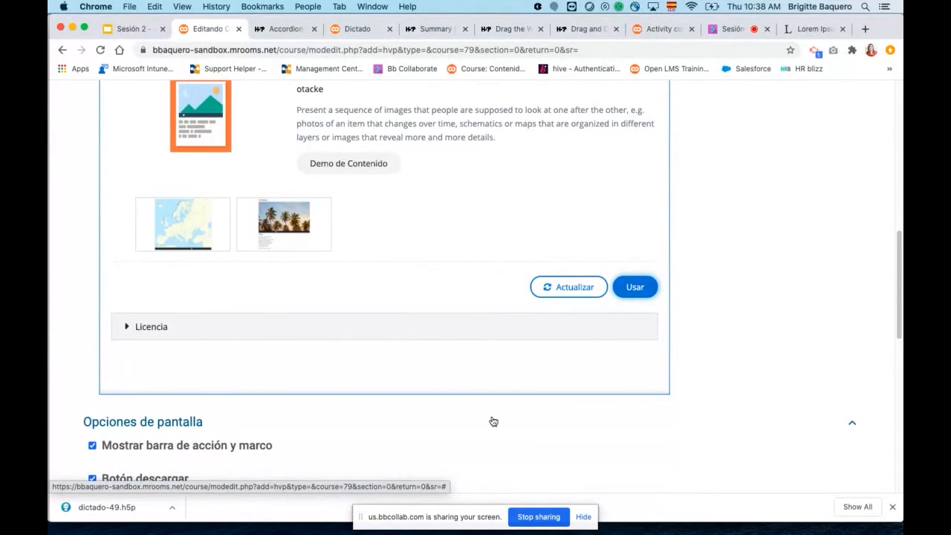
pyautogui.click(355, 165)
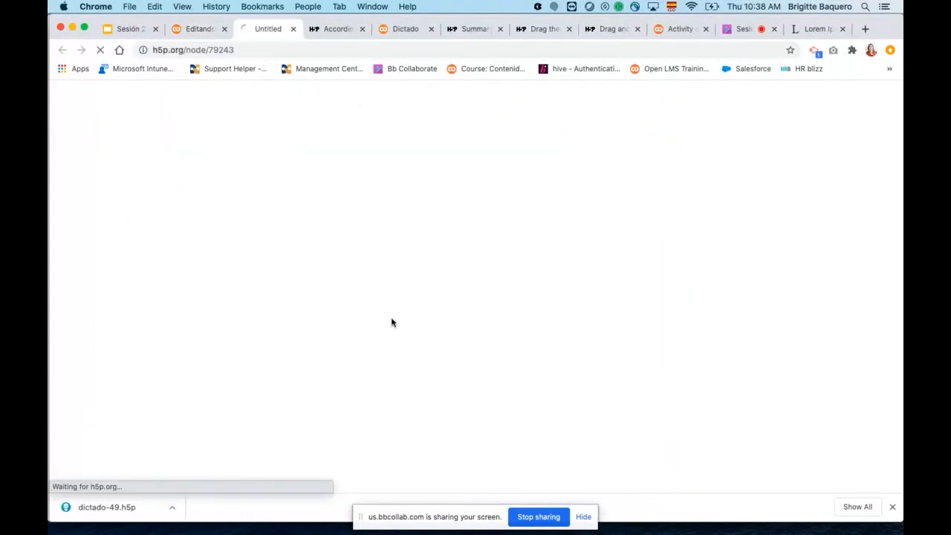
pyautogui.scroll(-3, 508, 338)
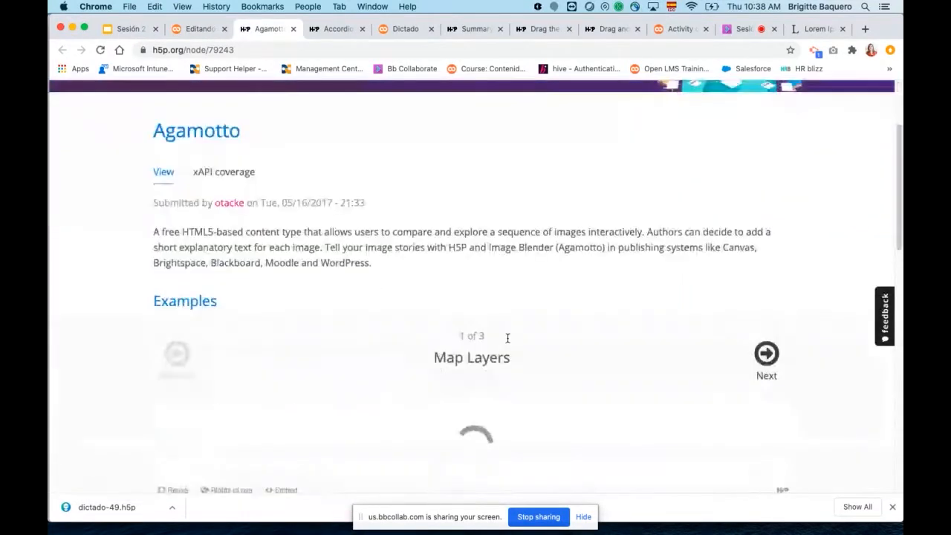
pyautogui.scroll(-5, 507, 338)
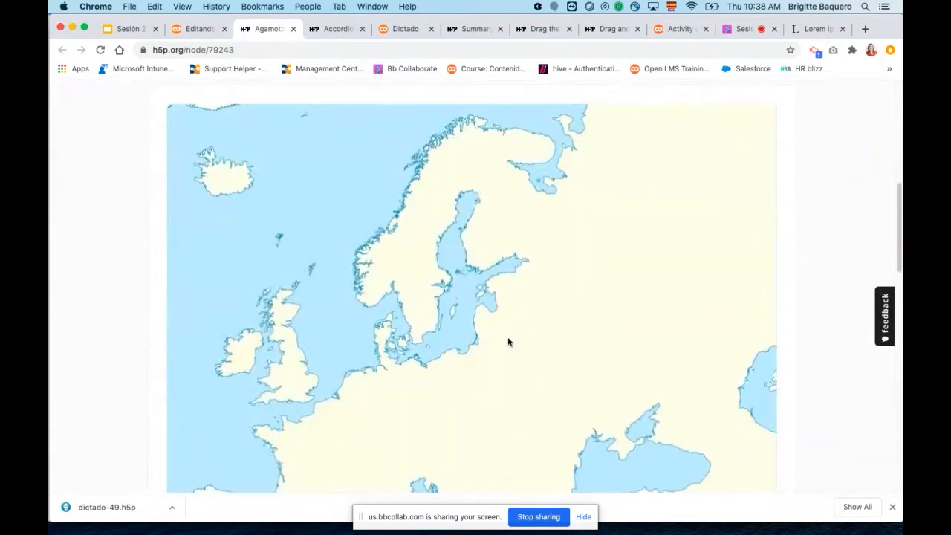
pyautogui.scroll(-2, 508, 342)
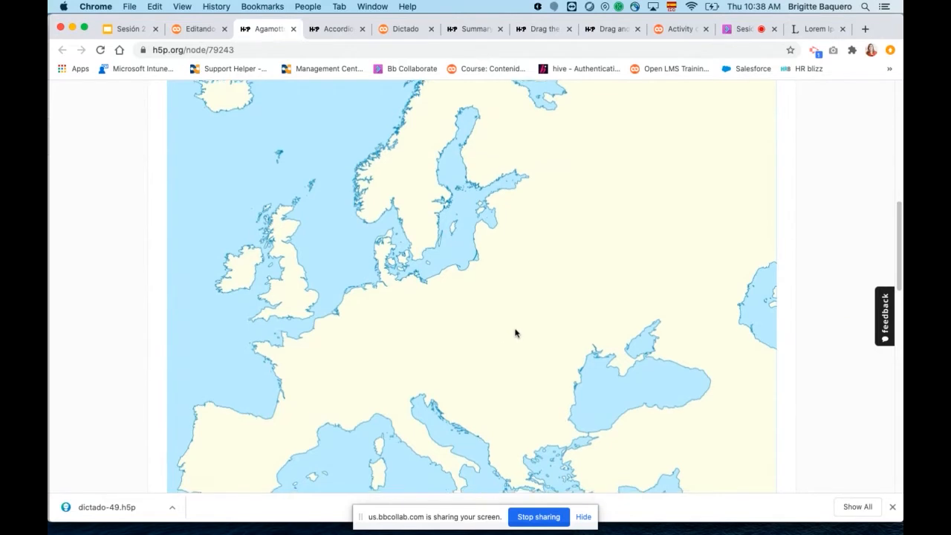
pyautogui.scroll(-5, 513, 336)
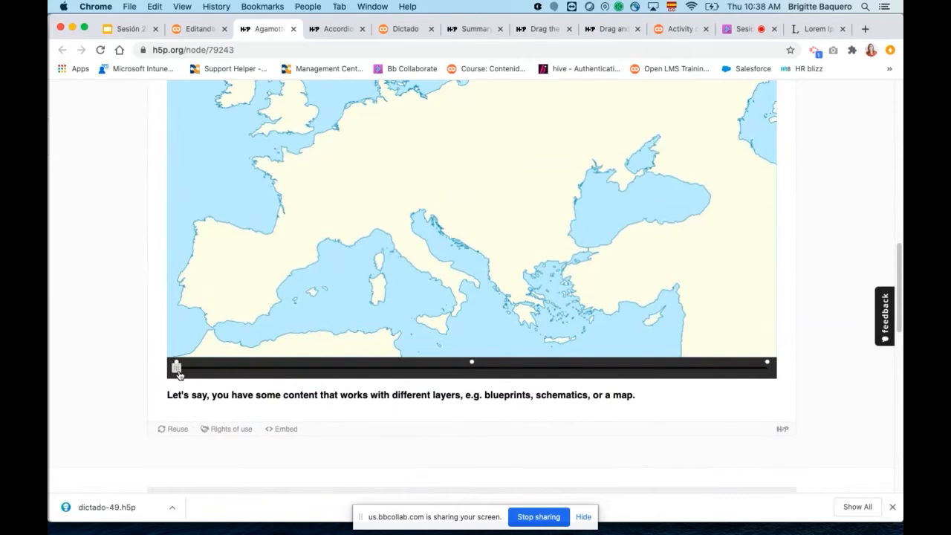
pyautogui.moveTo(177, 371)
pyautogui.mouseDown()
pyautogui.moveTo(514, 377)
pyautogui.moveTo(472, 371)
pyautogui.moveTo(597, 368)
pyautogui.moveTo(284, 368)
pyautogui.moveTo(665, 375)
pyautogui.moveTo(738, 386)
pyautogui.moveTo(270, 349)
pyautogui.moveTo(655, 403)
pyautogui.mouseUp()
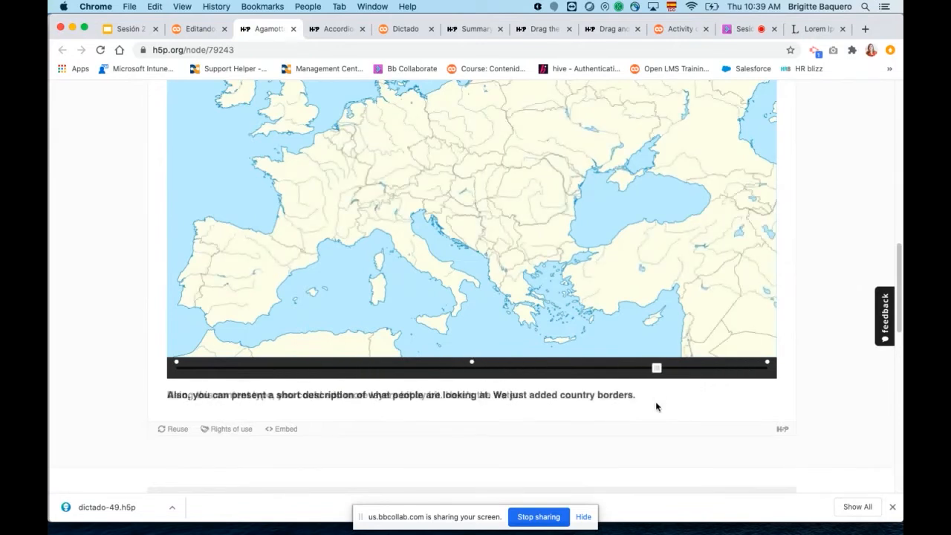
# Go to the Microscope Zoom example and slide through its image sequence to the end.
pyautogui.scroll(1, 659, 445)
pyautogui.scroll(8, 659, 460)
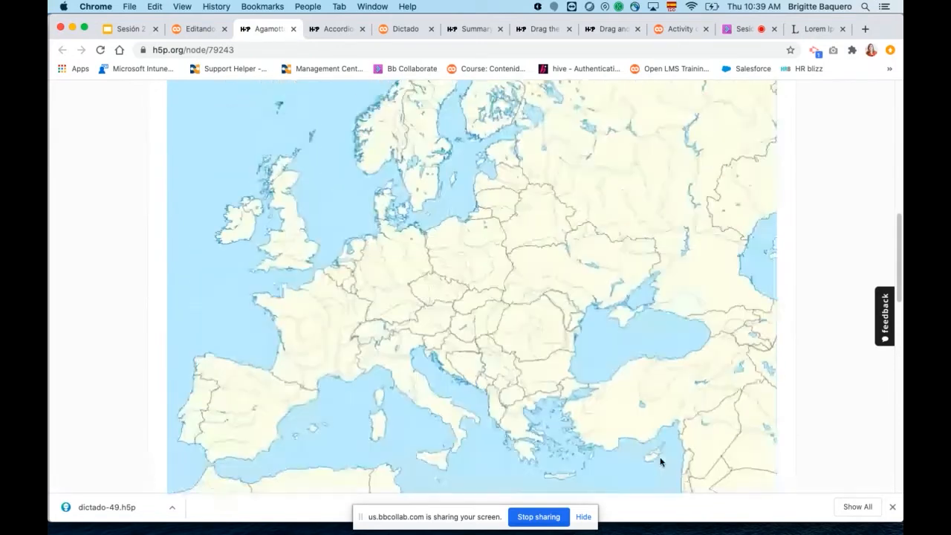
pyautogui.click(767, 135)
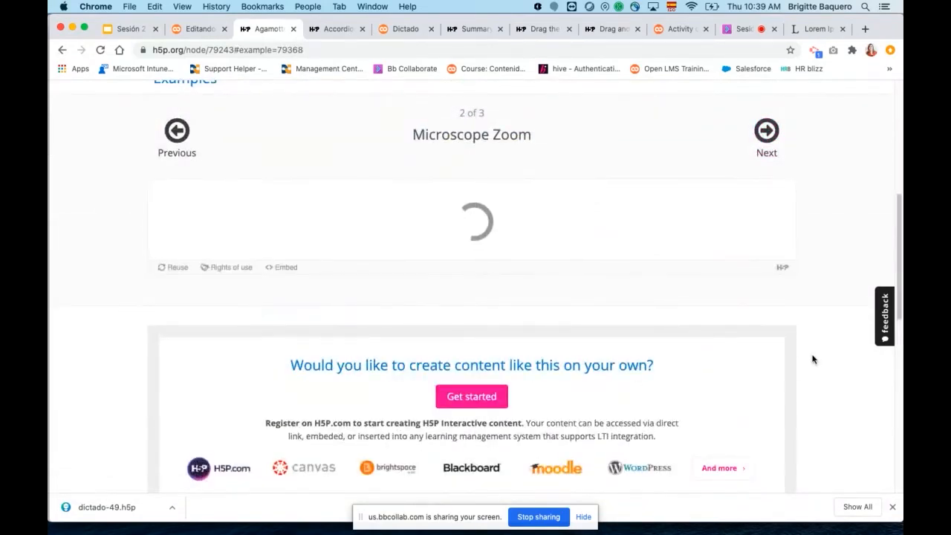
pyautogui.scroll(-2, 812, 360)
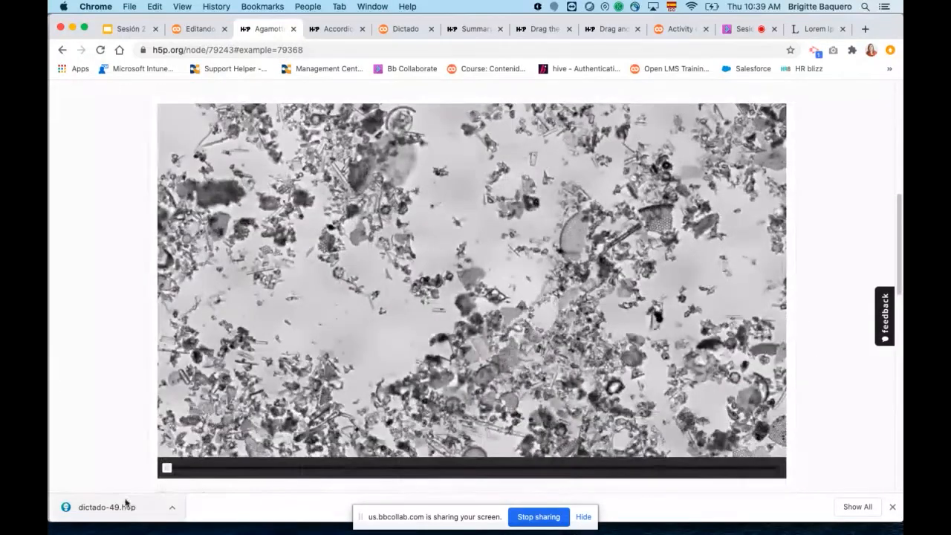
pyautogui.moveTo(167, 469); pyautogui.dragTo(777, 476)
# Go to the Fancy Presentation example and slide through the Four Seasons images to the last one.
pyautogui.scroll(4, 839, 409)
pyautogui.click(768, 309)
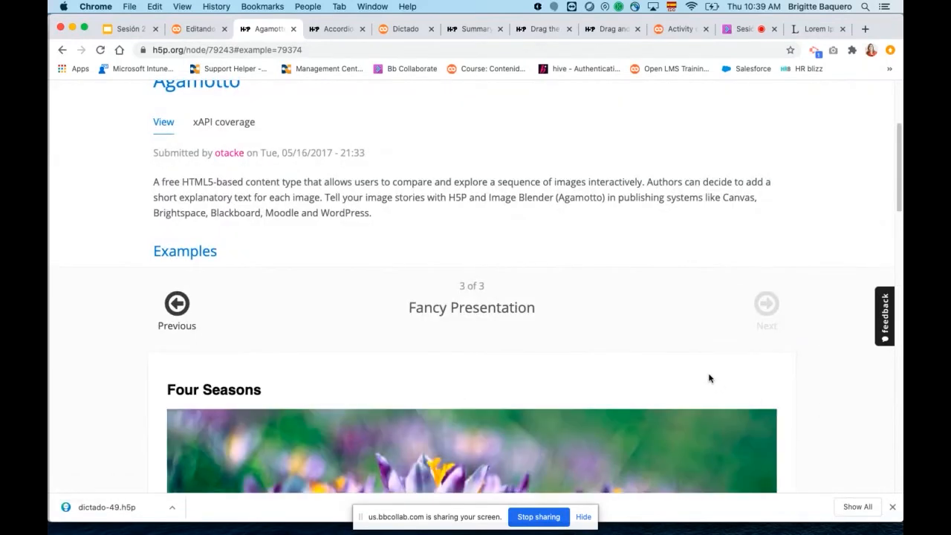
pyautogui.scroll(-5, 709, 378)
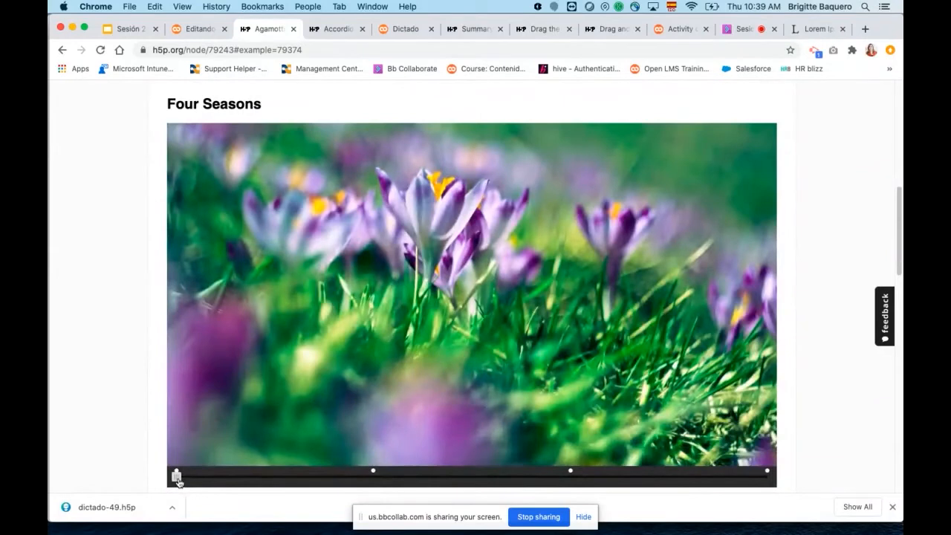
pyautogui.moveTo(209, 484); pyautogui.dragTo(751, 521)
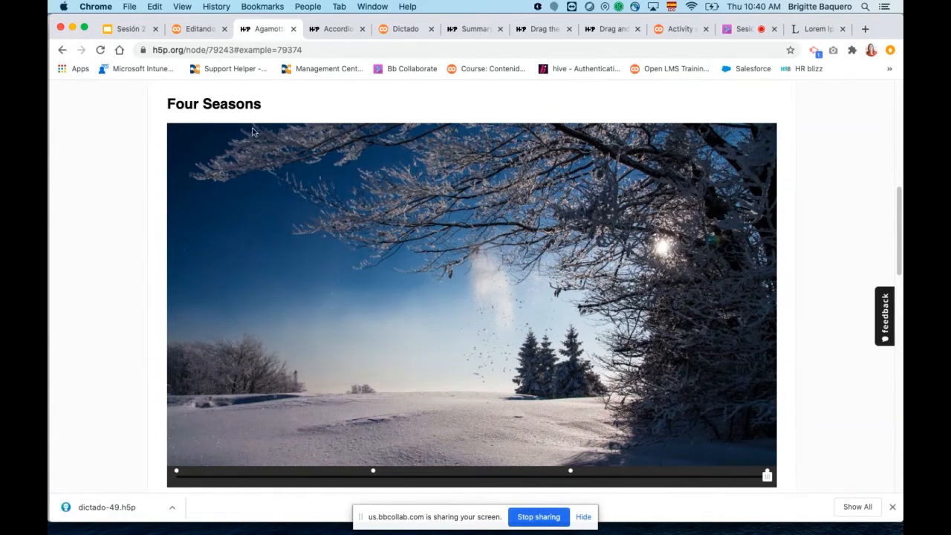
# Return to the Open LMS activity form, update the Agamotto content type and use it for the new activity.
pyautogui.click(198, 28)
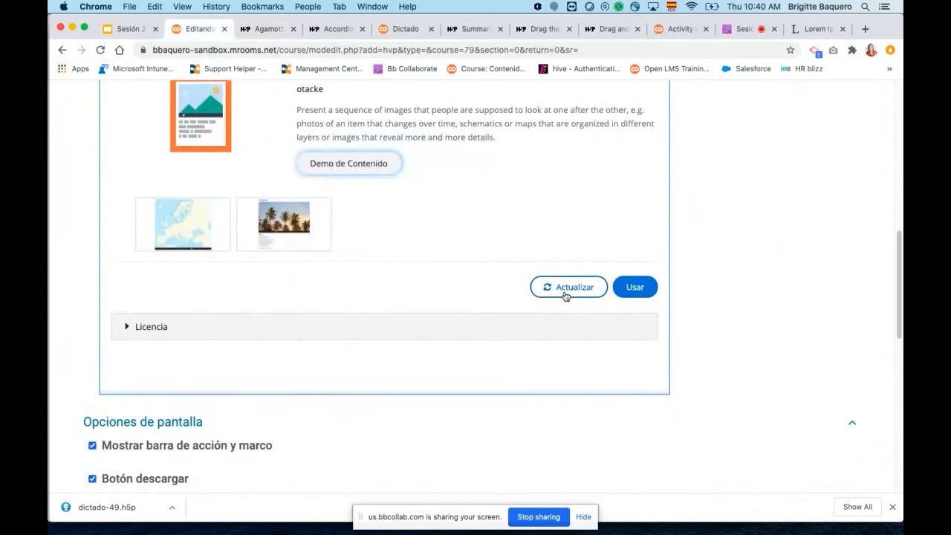
pyautogui.click(567, 290)
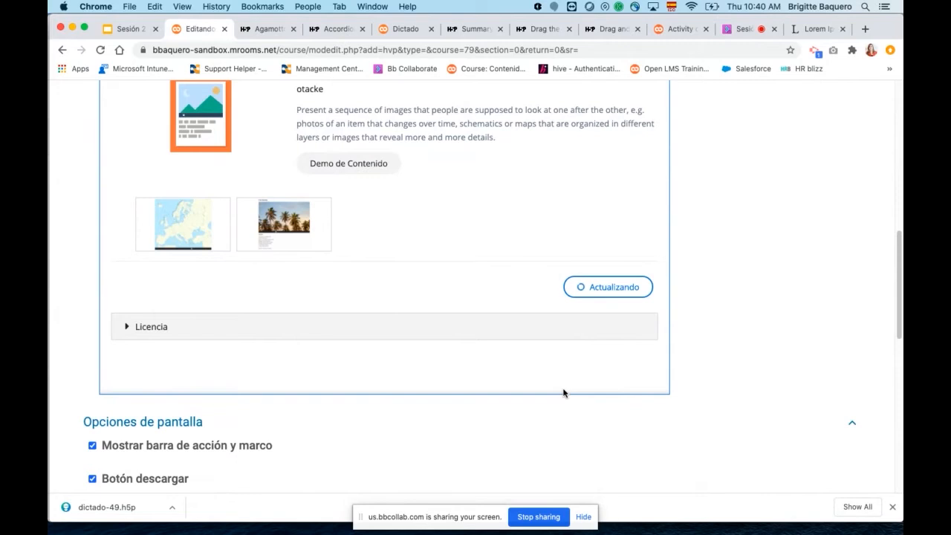
pyautogui.click(630, 340)
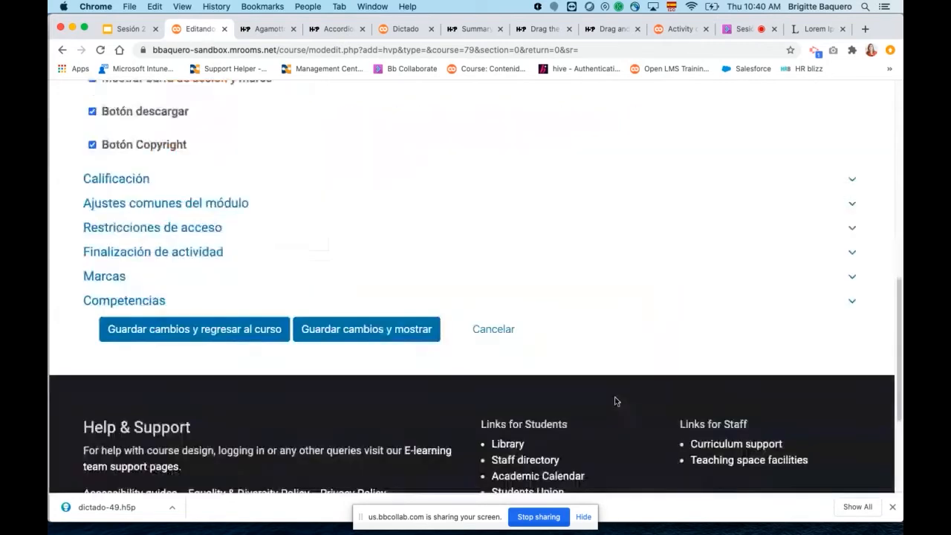
# Title the new image blender activity "Agamotto".
pyautogui.scroll(3, 612, 342)
pyautogui.click(265, 269)
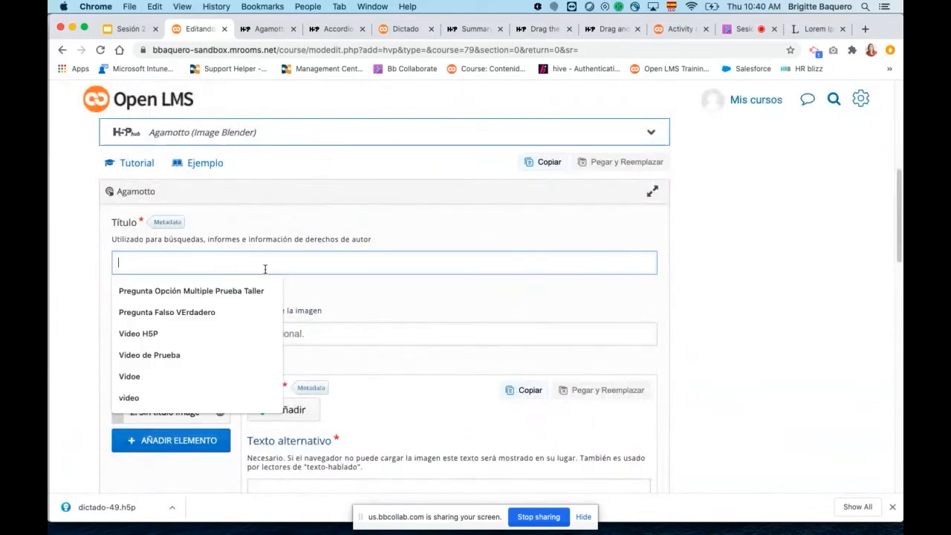
pyautogui.write('Agamotto')
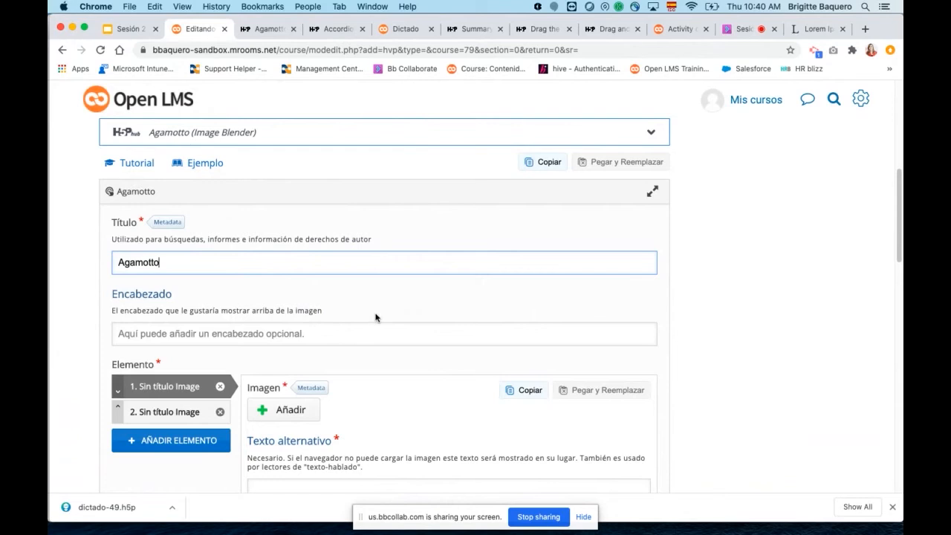
# Examine the optional heading field and the first image element's alternative text and hover text fields.
pyautogui.scroll(-3, 376, 318)
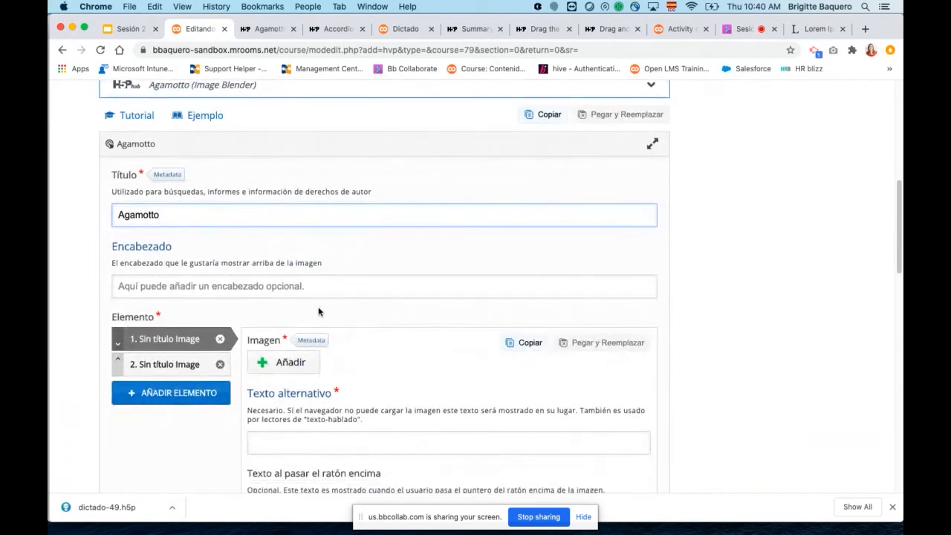
pyautogui.click(247, 289)
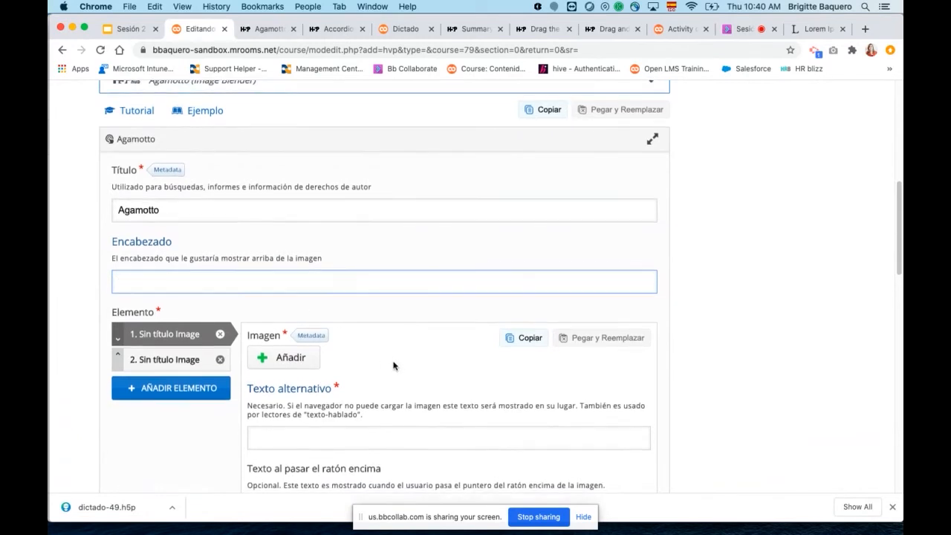
pyautogui.scroll(-3, 394, 364)
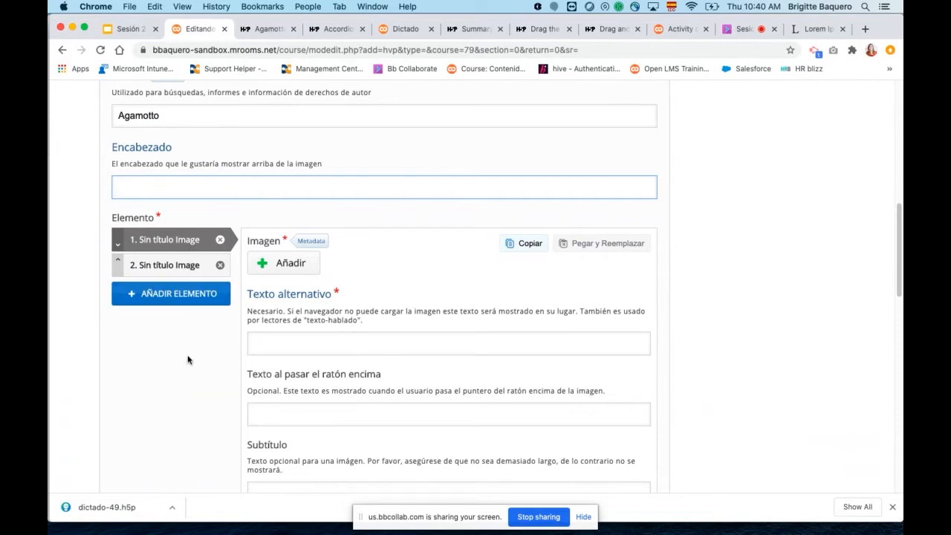
pyautogui.scroll(-1, 487, 398)
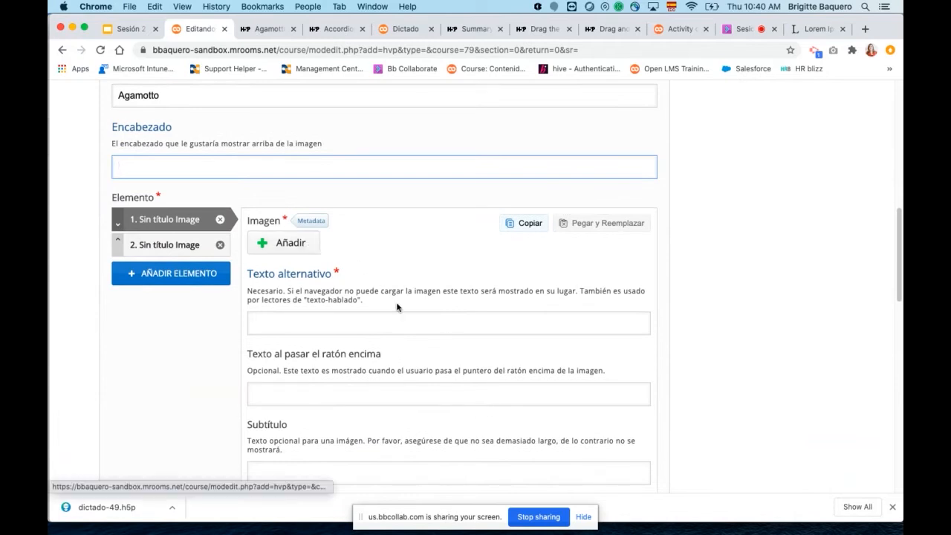
pyautogui.click(385, 320)
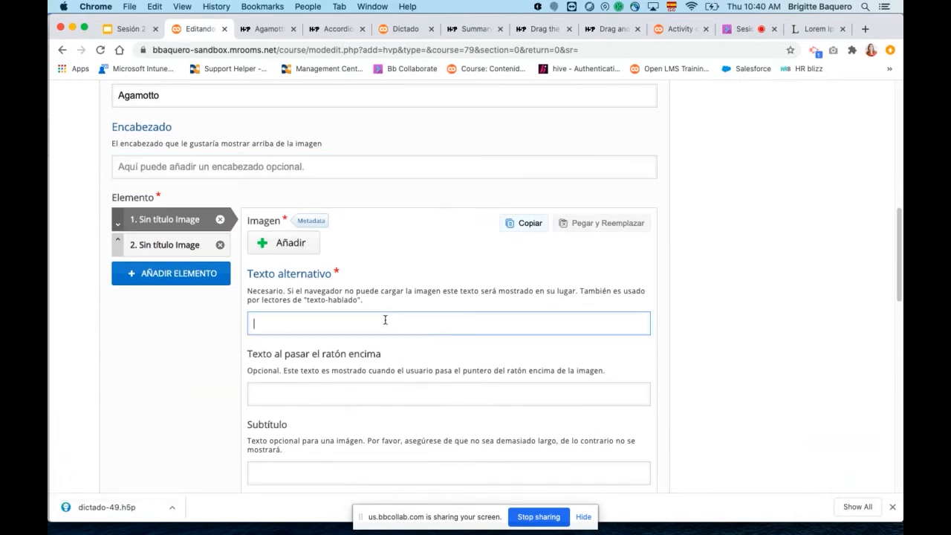
pyautogui.scroll(-2, 438, 347)
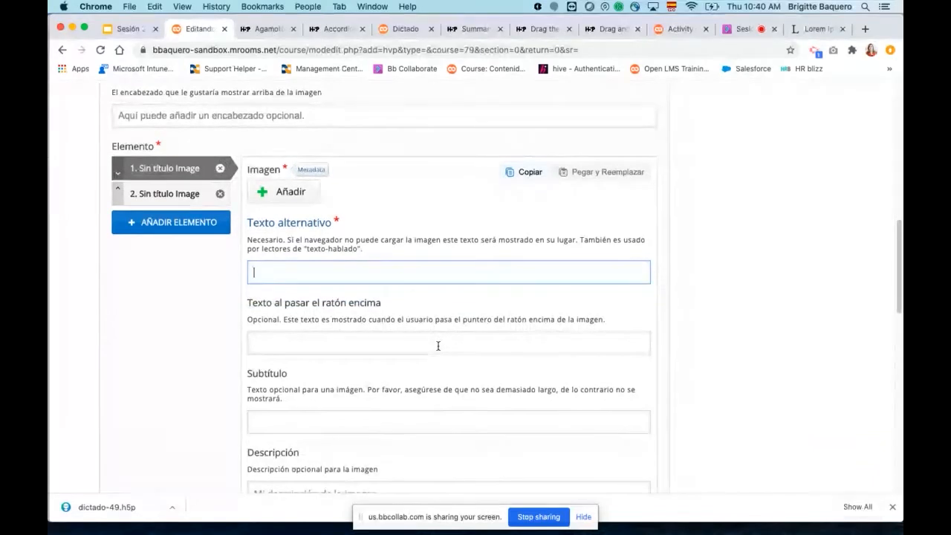
pyautogui.scroll(-1, 439, 346)
pyautogui.click(312, 322)
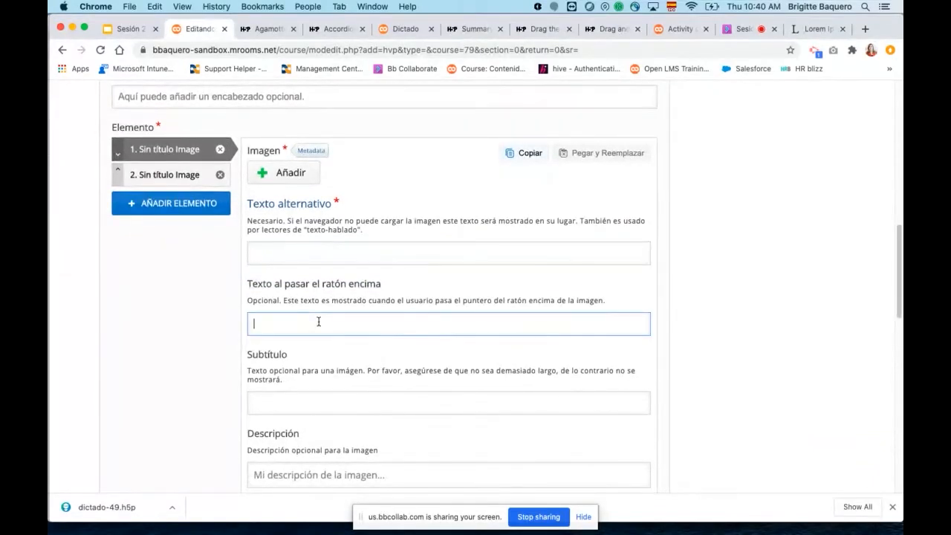
# Examine the first image element's subtitle and description fields, and bring up the second image element.
pyautogui.scroll(-1, 444, 346)
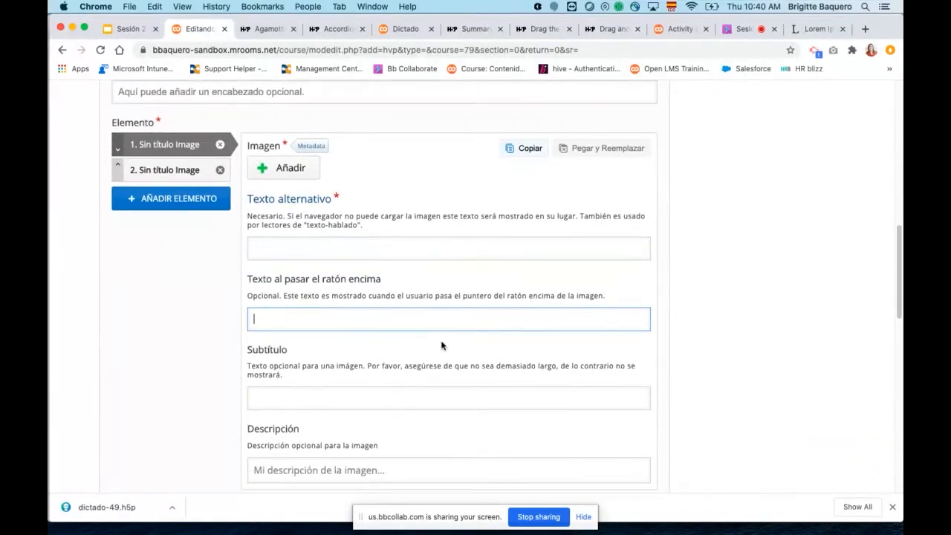
pyautogui.click(397, 387)
pyautogui.scroll(-3, 490, 397)
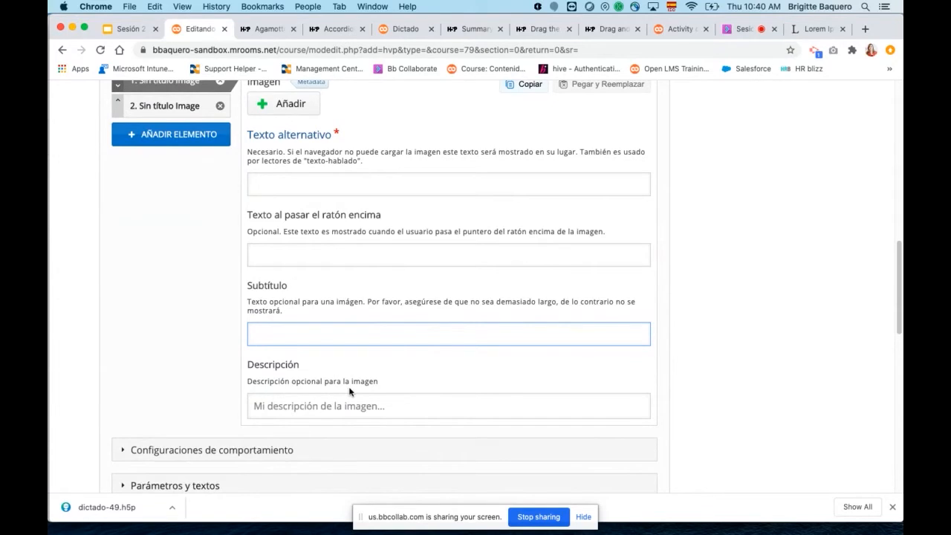
pyautogui.scroll(1, 439, 382)
pyautogui.scroll(5, 439, 383)
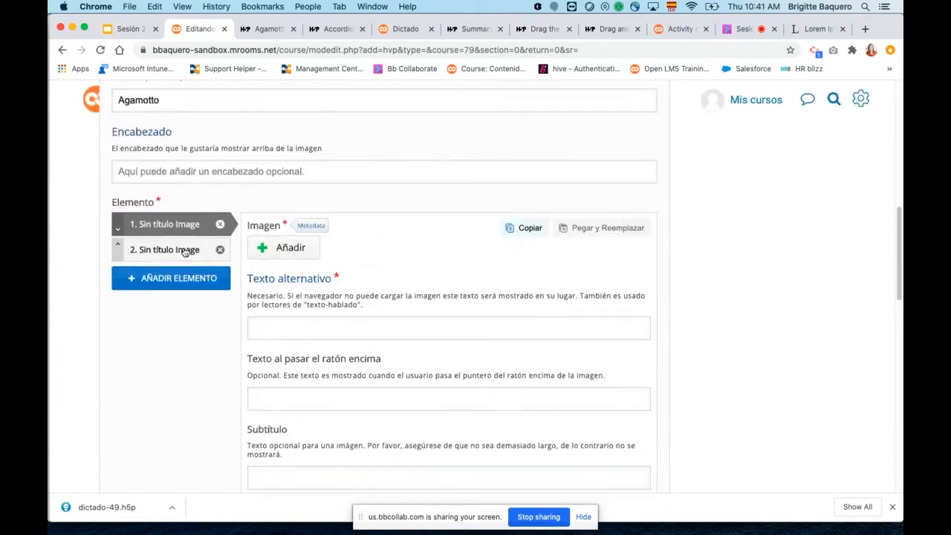
pyautogui.click(187, 250)
# Expand the behaviour settings and examine the initial image, slider, position and label options and the transparency replacement colour picker.
pyautogui.scroll(-7, 399, 379)
pyautogui.scroll(-5, 446, 339)
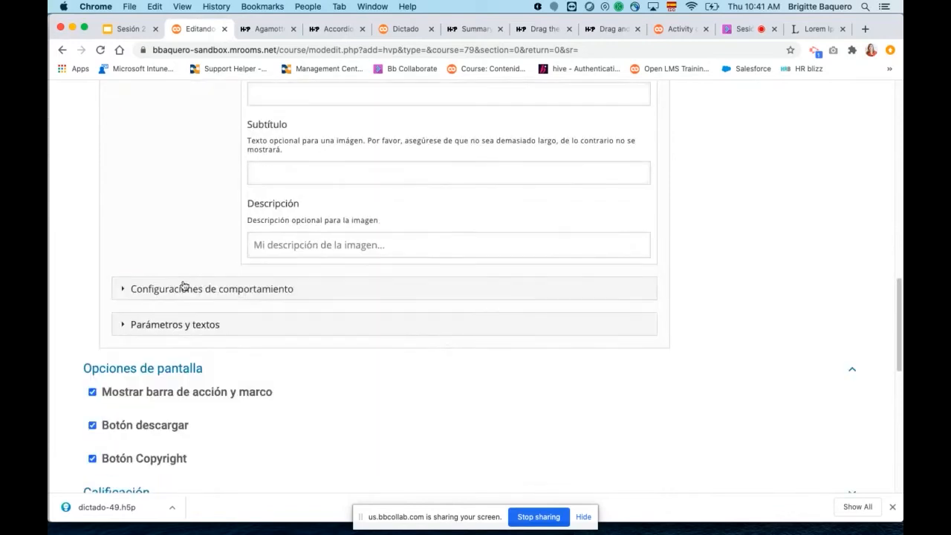
pyautogui.click(123, 290)
pyautogui.scroll(-1, 322, 355)
pyautogui.scroll(-2, 282, 342)
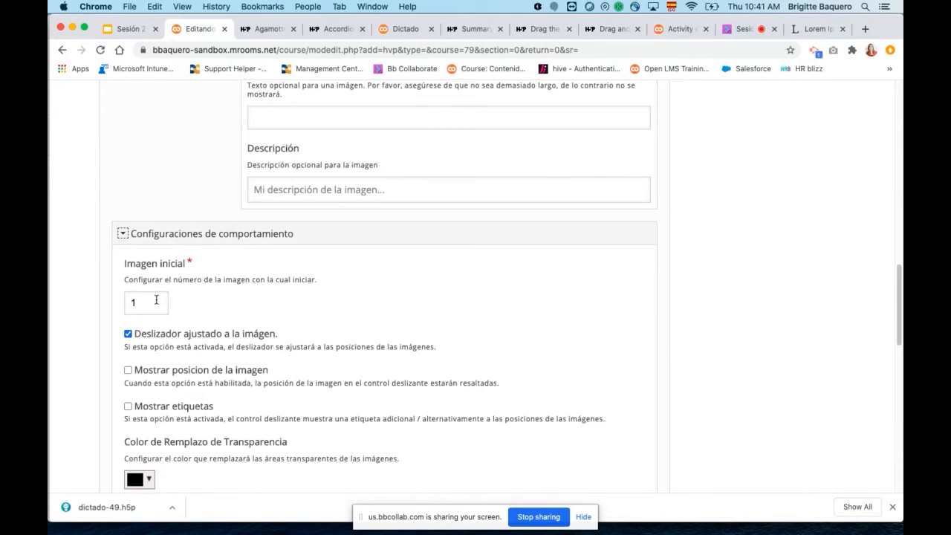
pyautogui.scroll(-2, 393, 340)
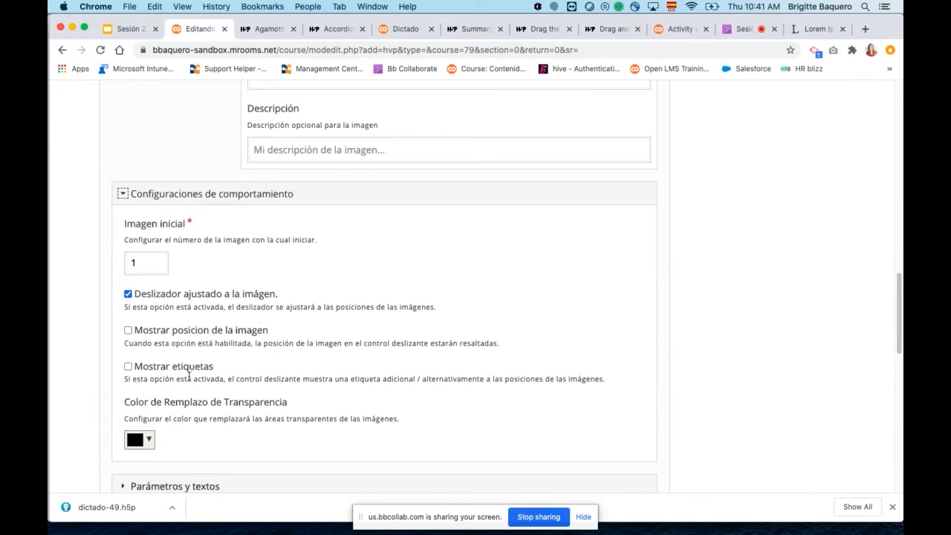
pyautogui.scroll(3, 329, 339)
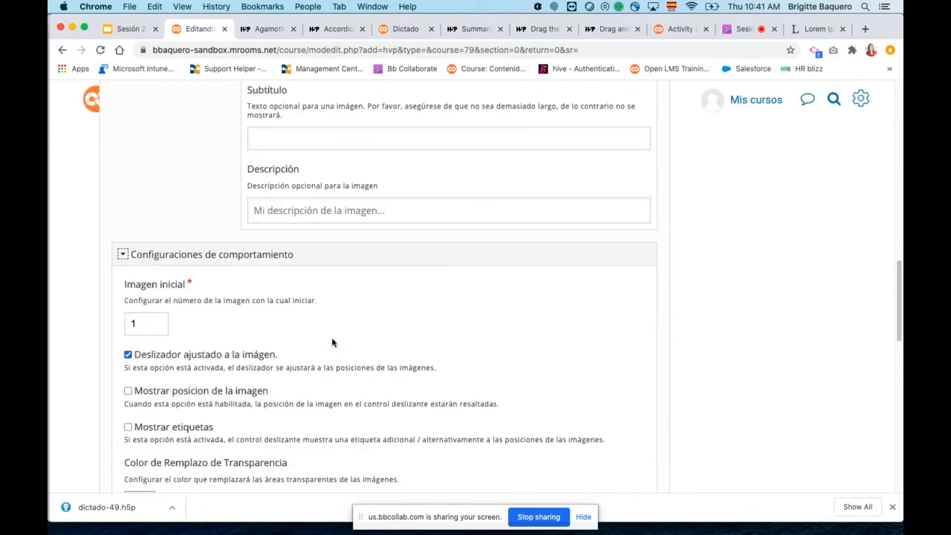
pyautogui.scroll(-4, 352, 286)
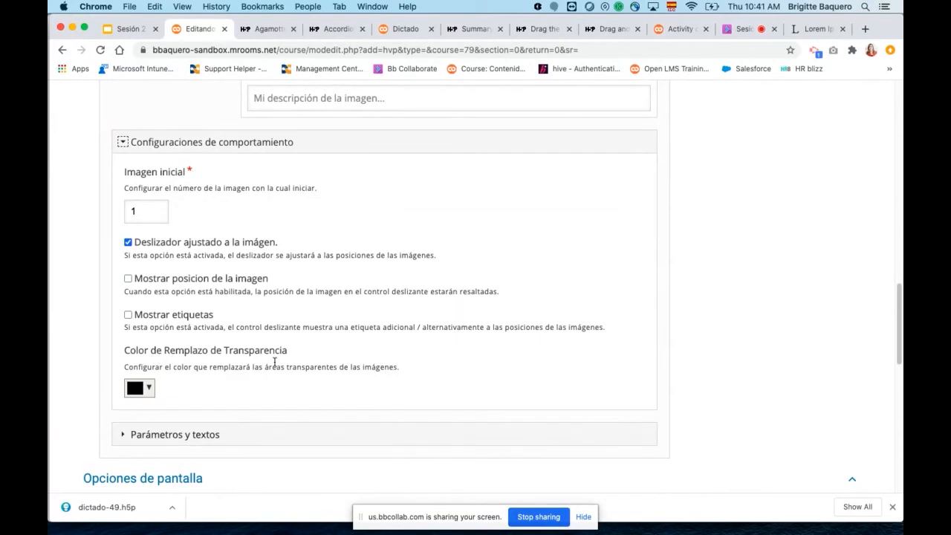
pyautogui.click(149, 388)
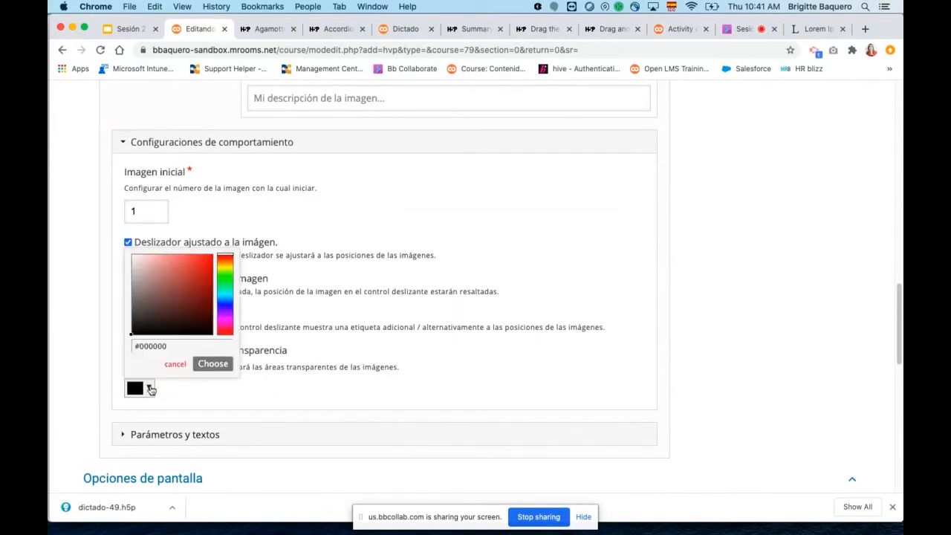
pyautogui.click(318, 388)
# Expand the parameters and texts section with its Agamotto group, and look over the remaining activity settings down to the save options.
pyautogui.scroll(-4, 398, 375)
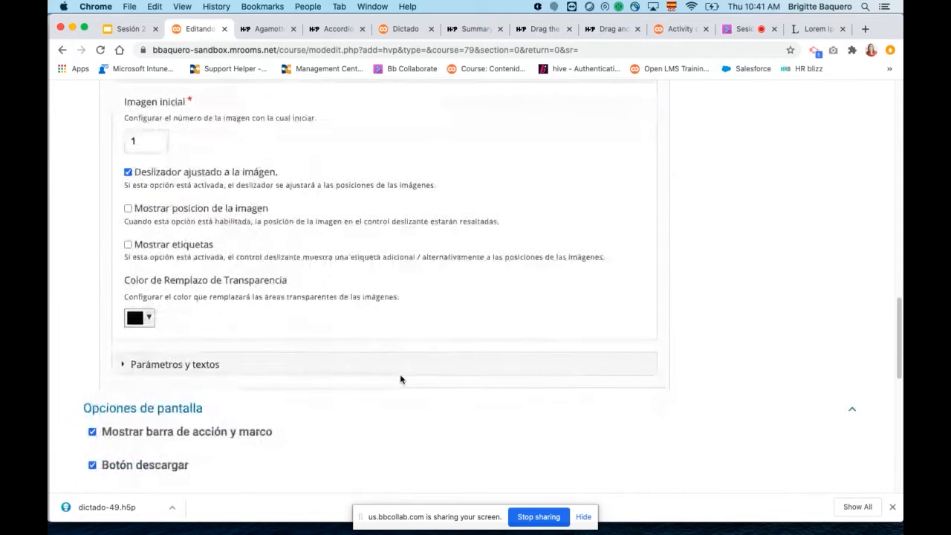
pyautogui.scroll(3, 340, 279)
pyautogui.click(124, 392)
pyautogui.scroll(-2, 352, 362)
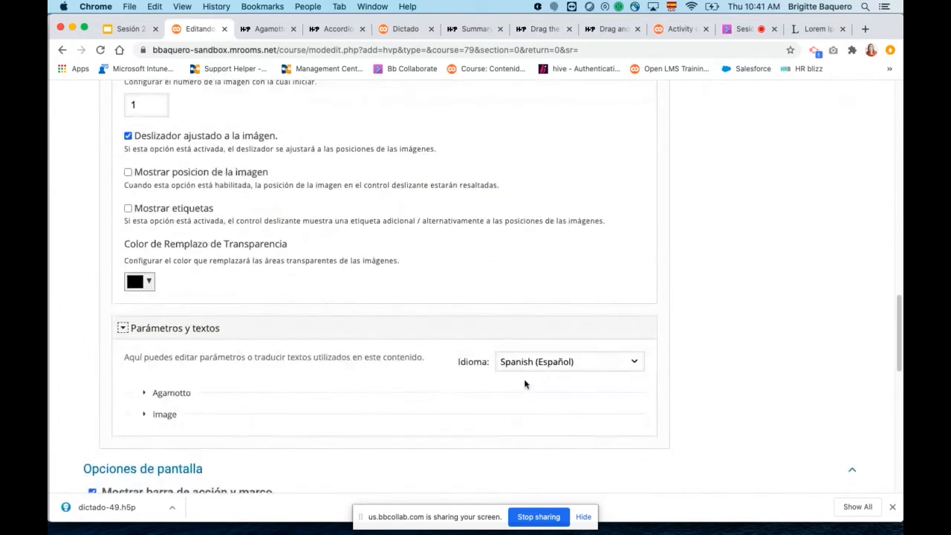
pyautogui.click(144, 392)
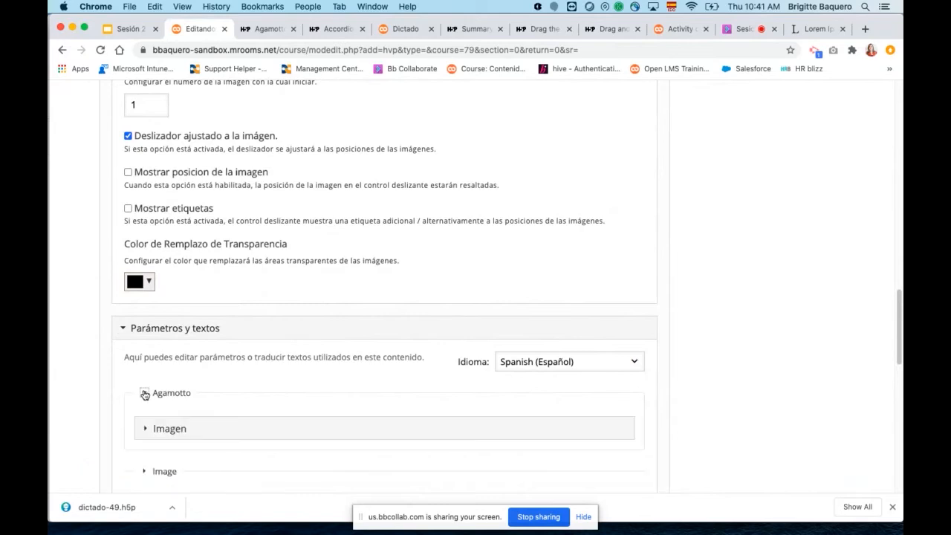
pyautogui.scroll(-3, 272, 401)
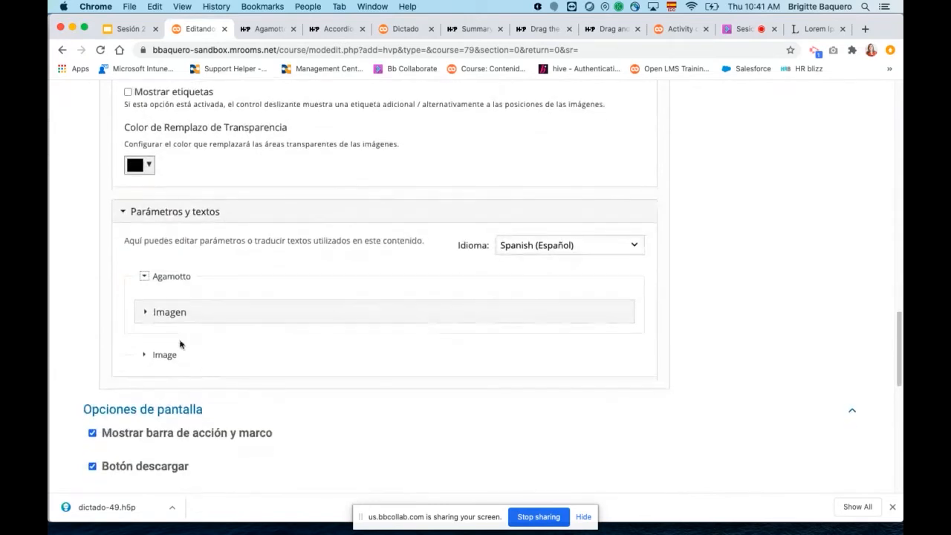
pyautogui.scroll(-8, 287, 342)
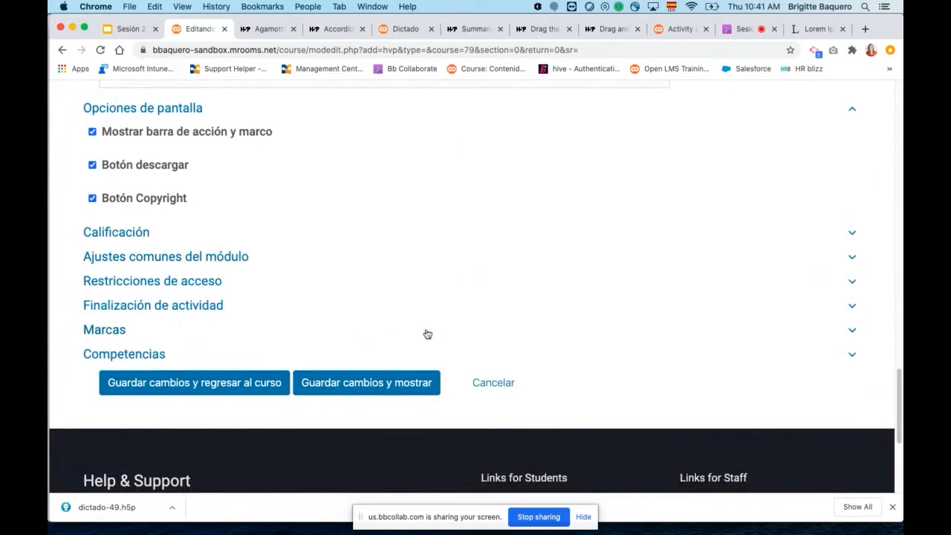
# Revisit the Four Seasons example, switch to the Google Slides presentation and highlight "Gráfico" in the content type list.
pyautogui.scroll(20, 443, 364)
pyautogui.scroll(10, 446, 369)
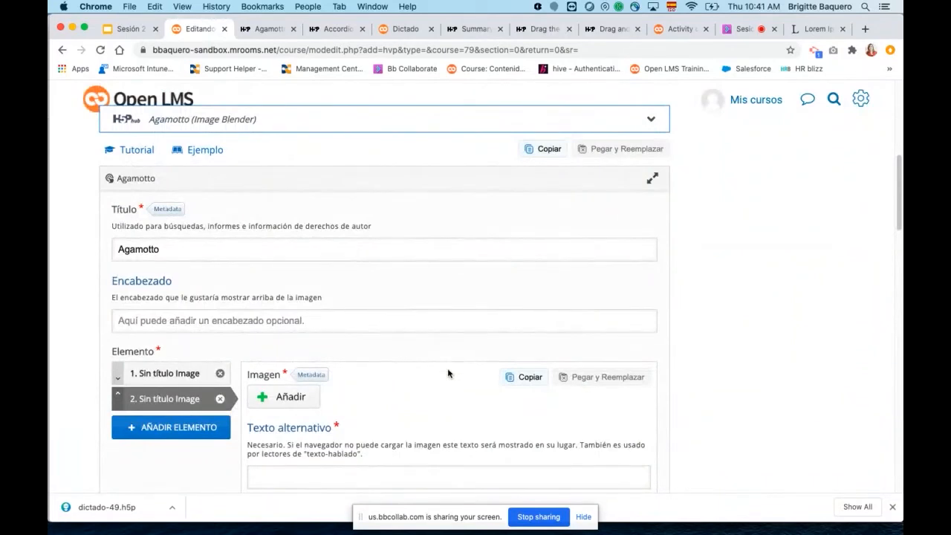
pyautogui.click(262, 30)
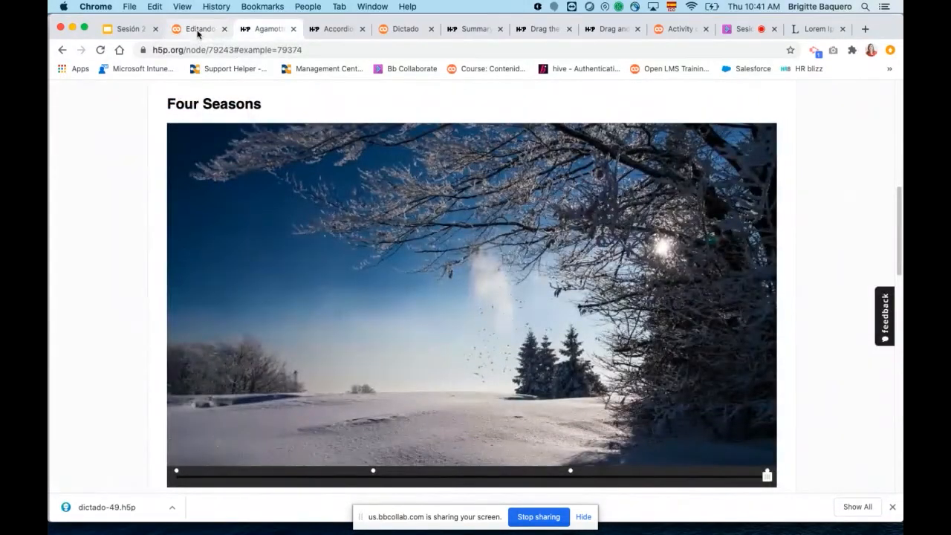
pyautogui.click(124, 29)
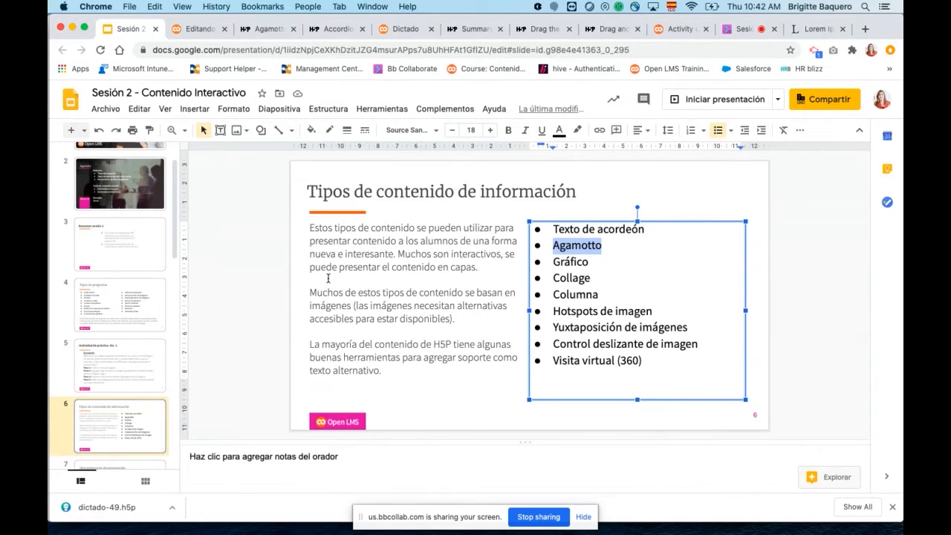
pyautogui.moveTo(556, 262); pyautogui.dragTo(604, 261)
# Return to the Open LMS activity form and search the H5P content types for "ch".
pyautogui.click(200, 30)
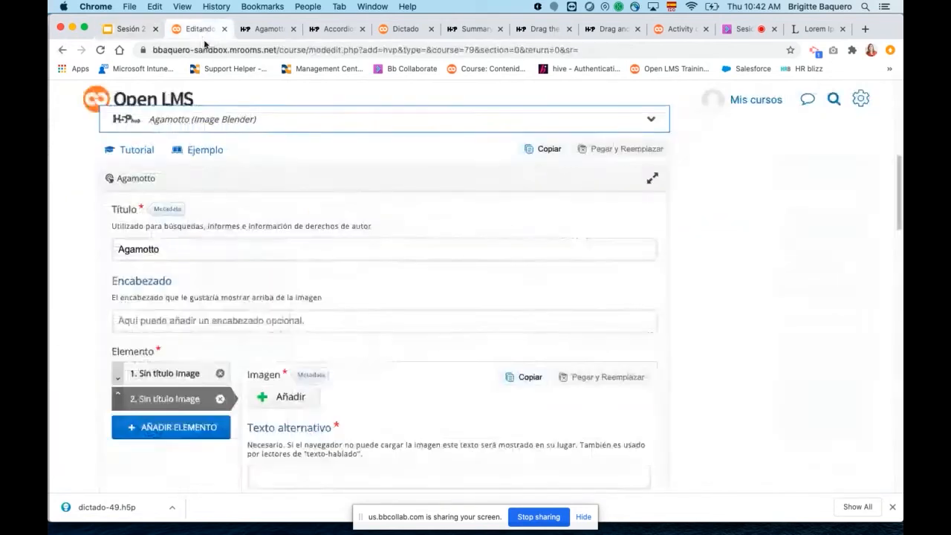
pyautogui.scroll(-3, 275, 238)
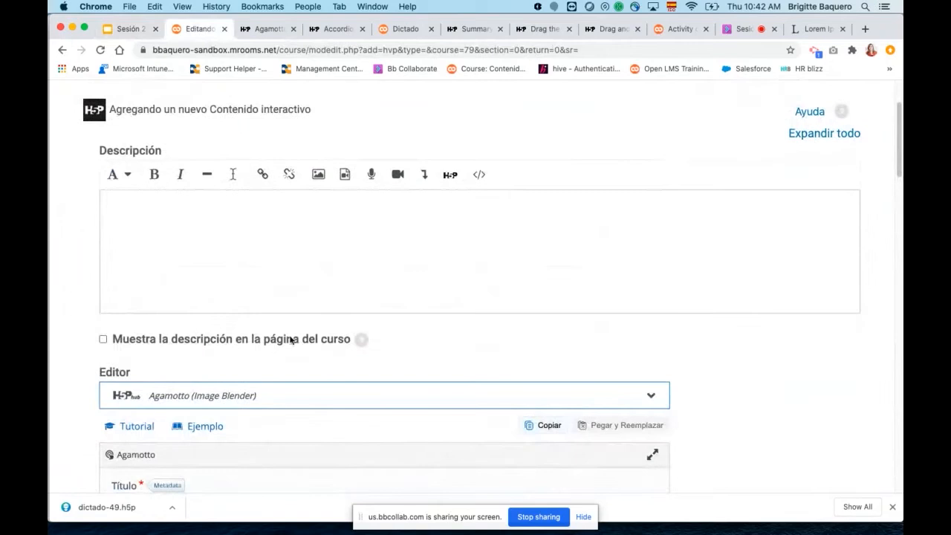
pyautogui.scroll(-6, 283, 406)
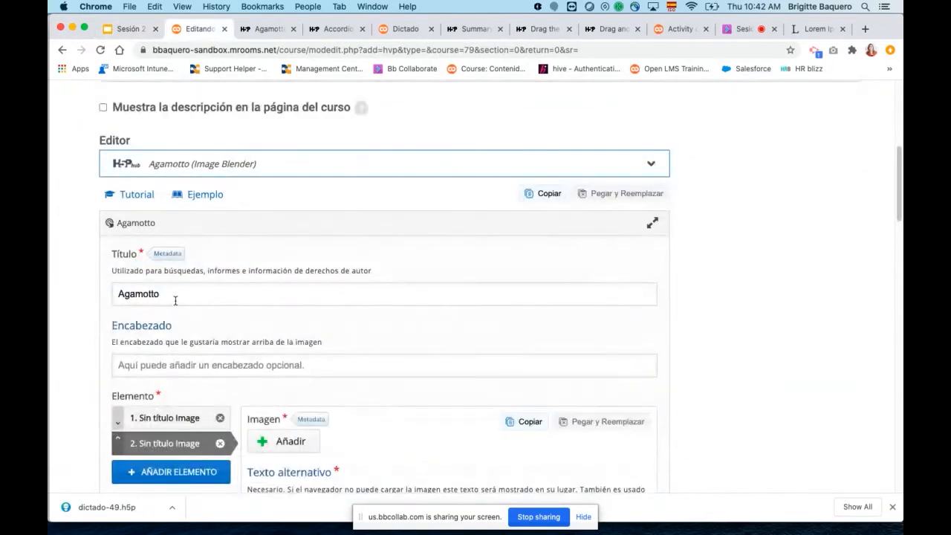
pyautogui.click(305, 160)
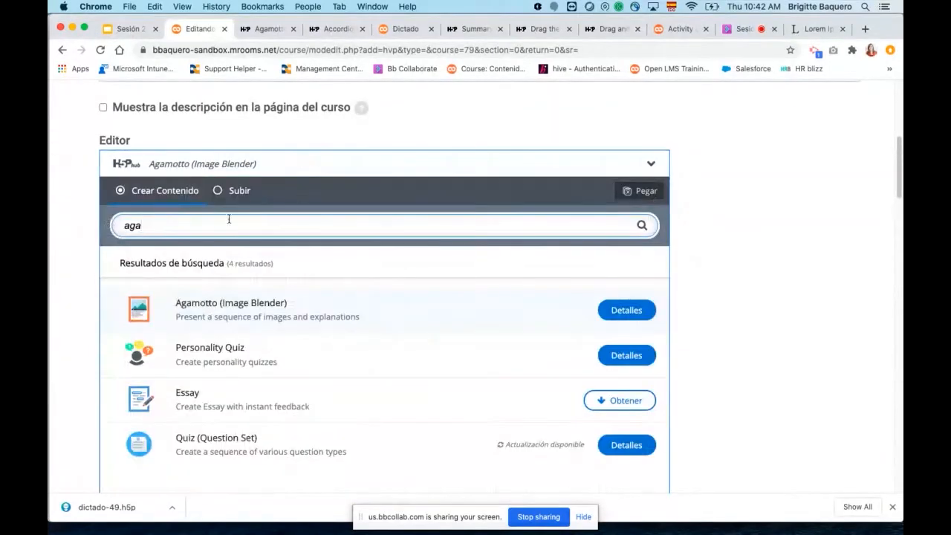
pyautogui.moveTo(152, 225); pyautogui.dragTo(62, 222)
pyautogui.press('BackSpace')
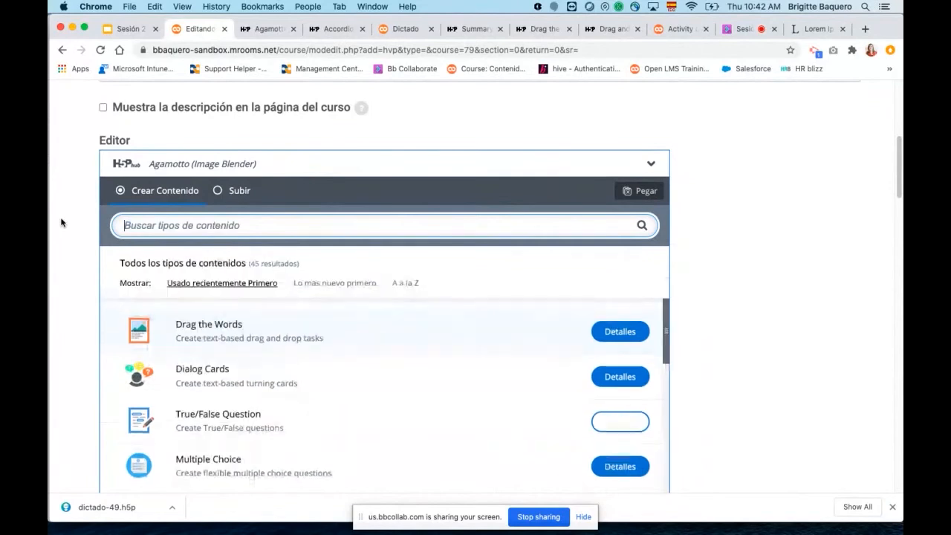
pyautogui.write('ch')
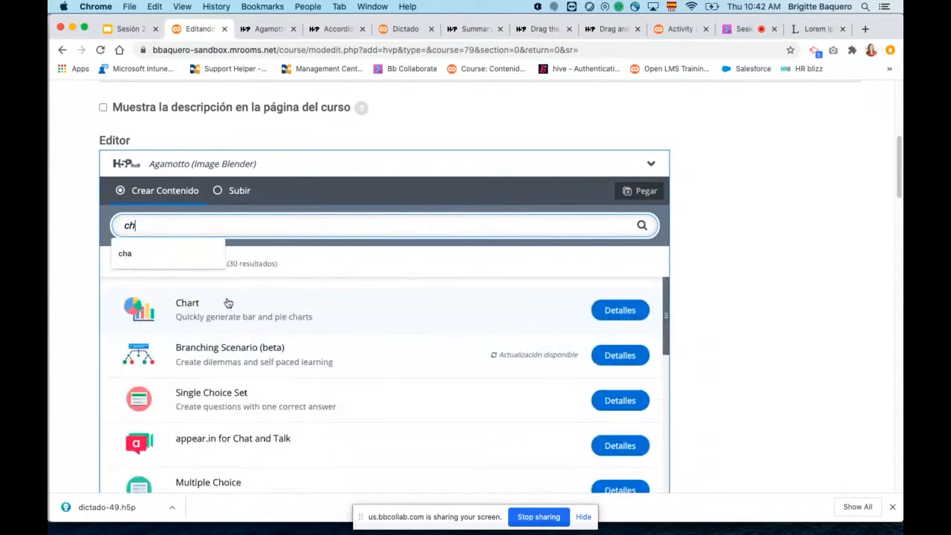
# Show the details of the Chart content type and examine its description and sample images.
pyautogui.click(617, 310)
pyautogui.scroll(-1, 392, 349)
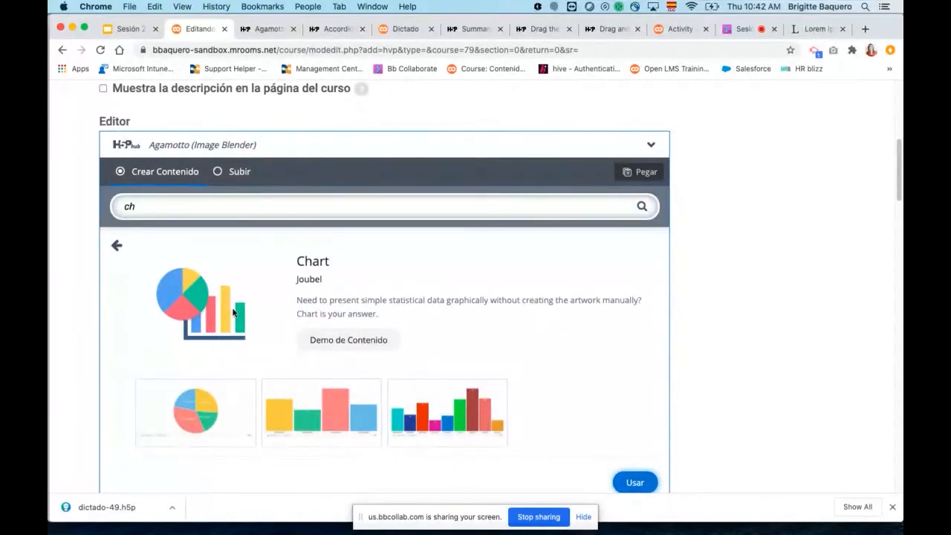
pyautogui.scroll(-1, 431, 380)
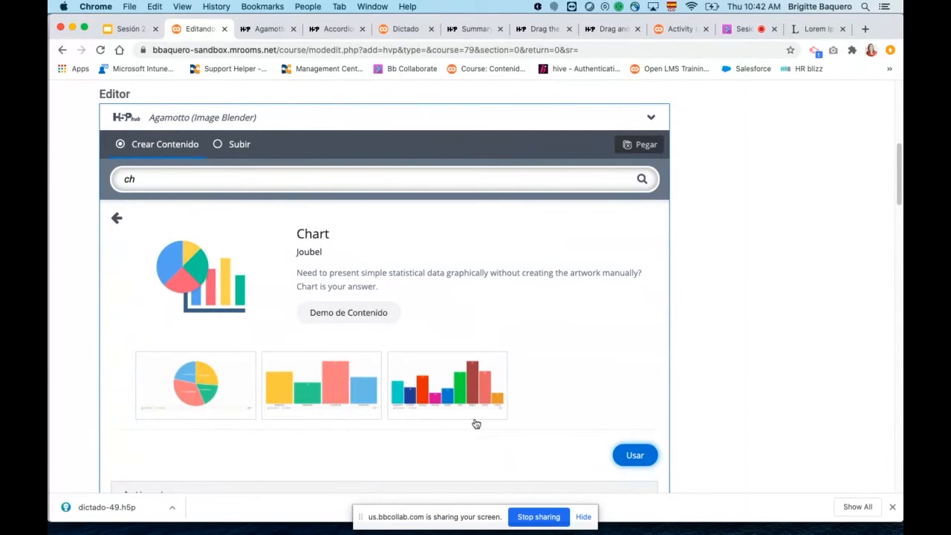
# Open the Chart content demo and view the pie chart example followed by the bar chart example.
pyautogui.click(348, 313)
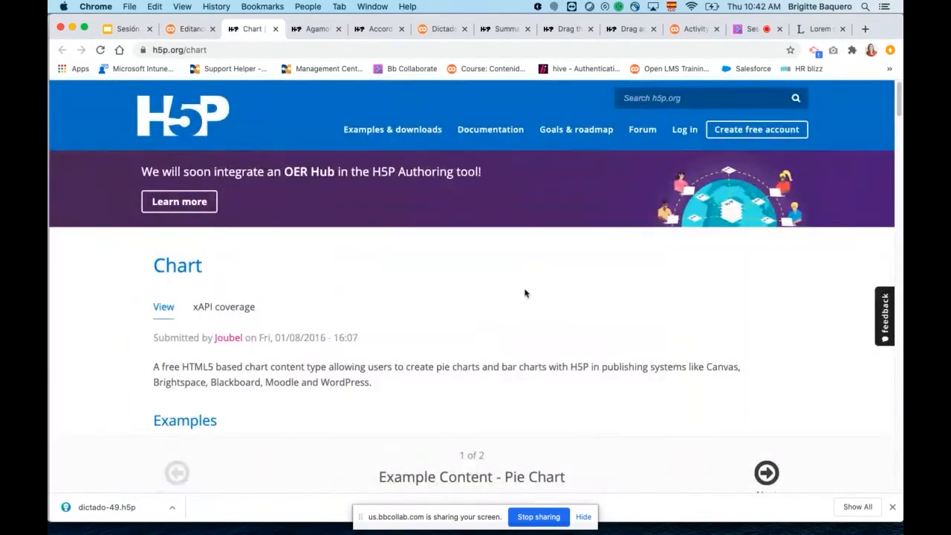
pyautogui.scroll(-4, 591, 282)
pyautogui.scroll(-3, 590, 289)
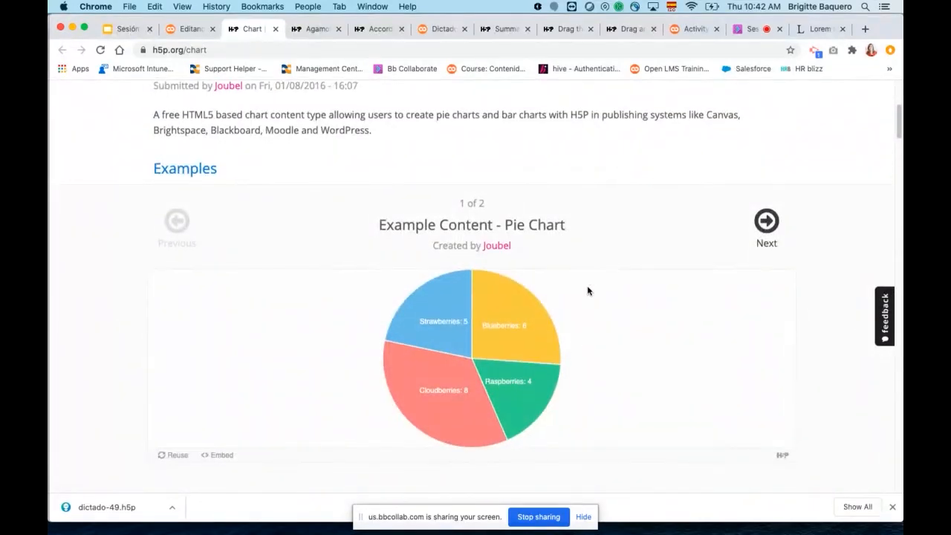
pyautogui.scroll(-3, 588, 290)
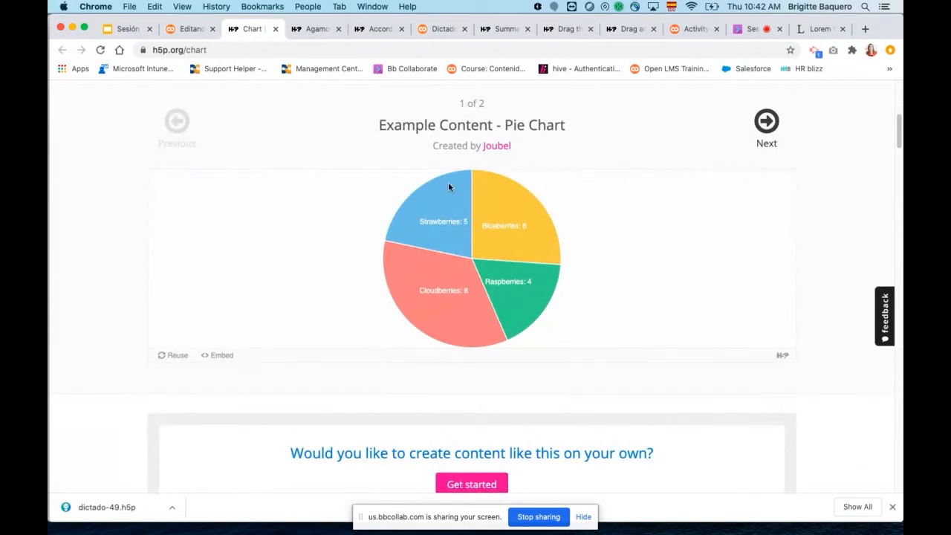
pyautogui.click(766, 123)
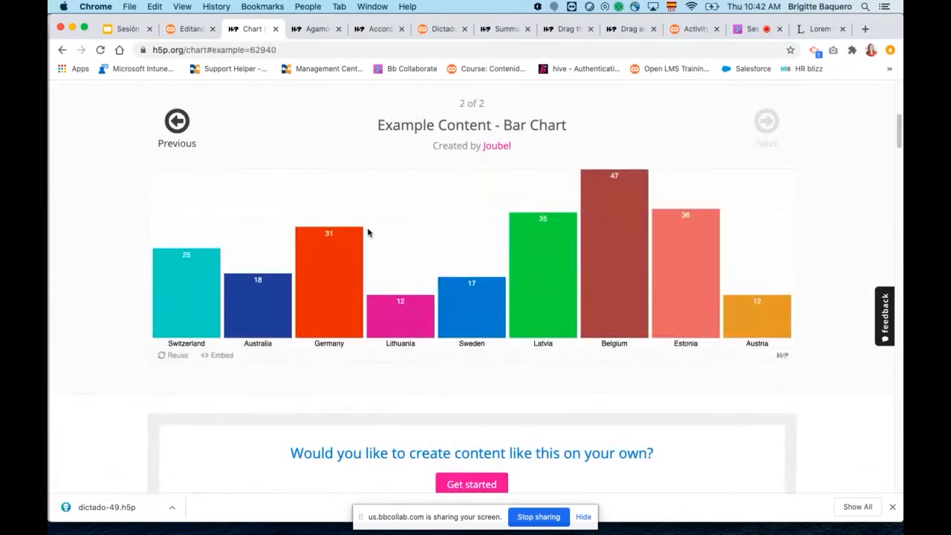
pyautogui.scroll(1, 712, 269)
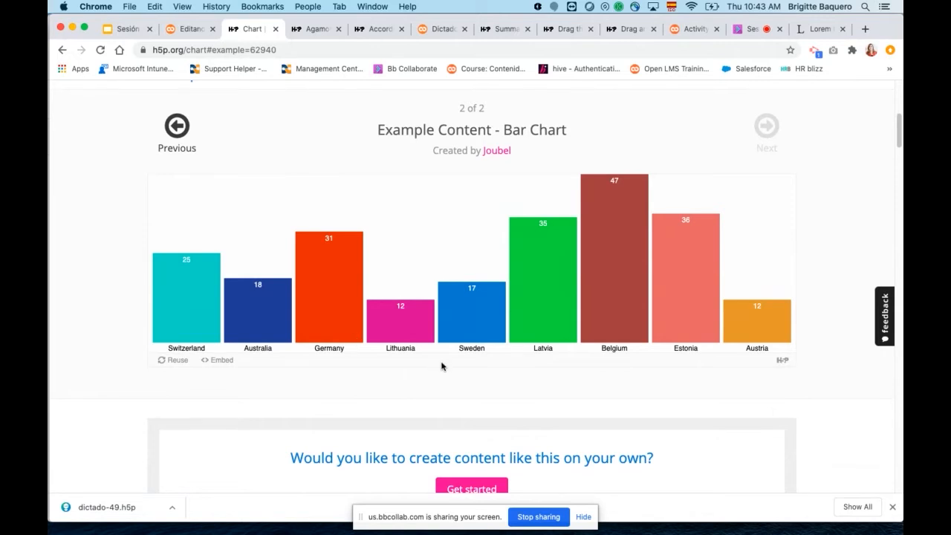
# Go back to the Google Slides presentation and highlight "Hotspots de imagen" in the content type list.
pyautogui.click(192, 30)
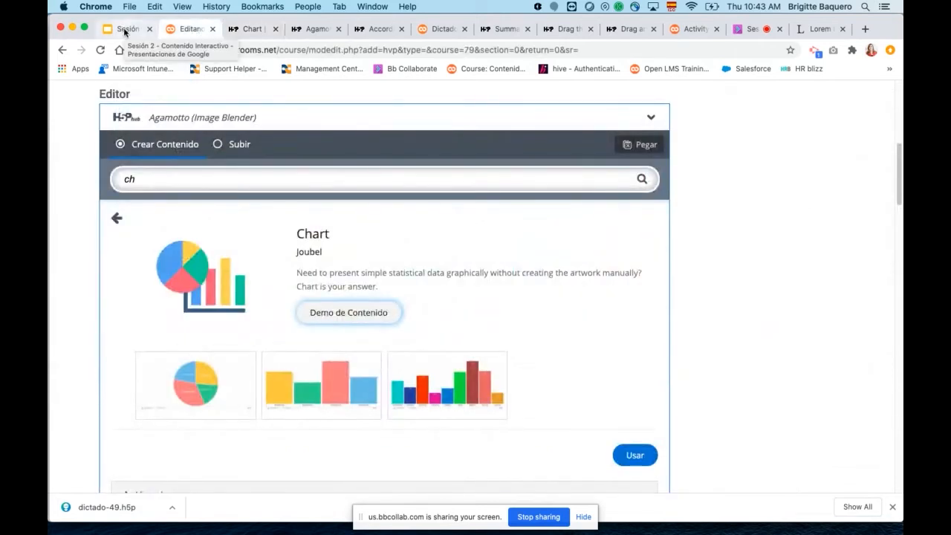
pyautogui.click(124, 30)
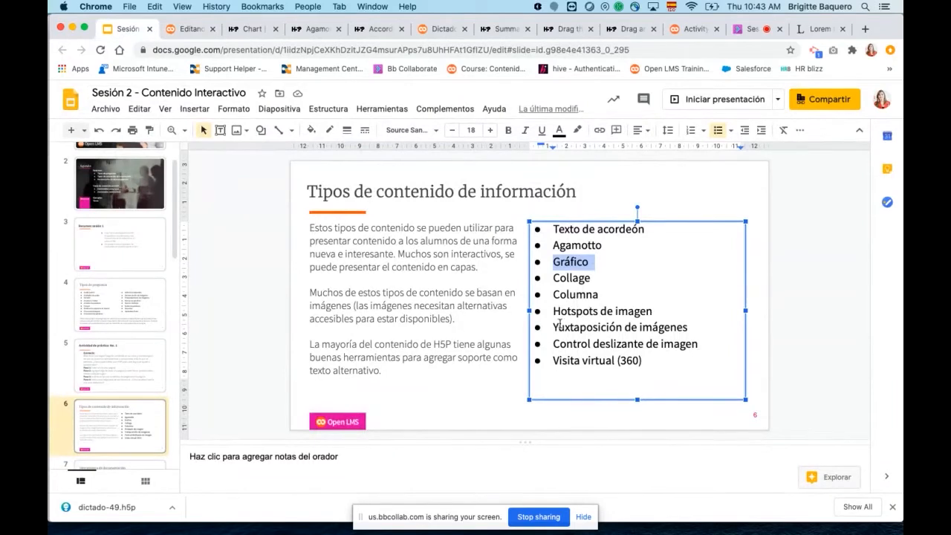
pyautogui.moveTo(553, 310); pyautogui.dragTo(650, 315)
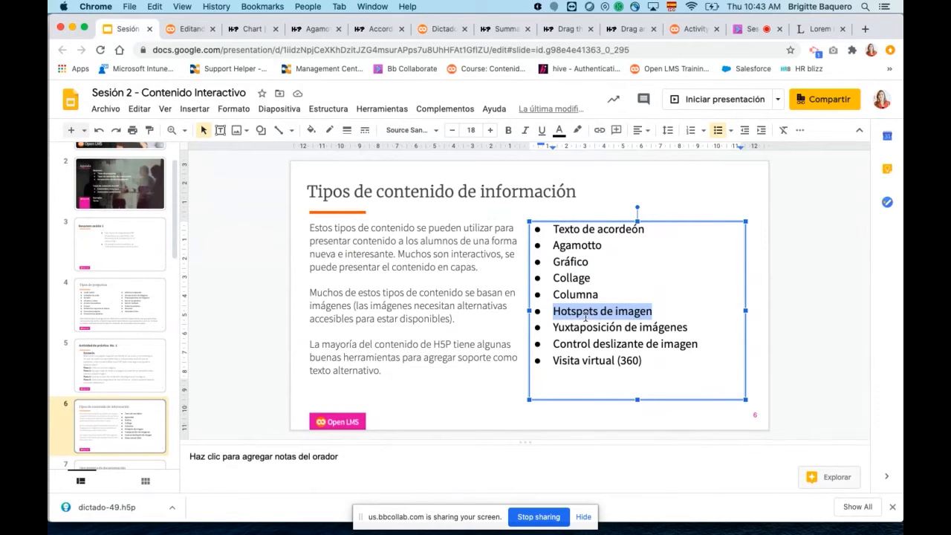
# Return to the Open LMS activity form and search the H5P content types for "ho".
pyautogui.click(186, 29)
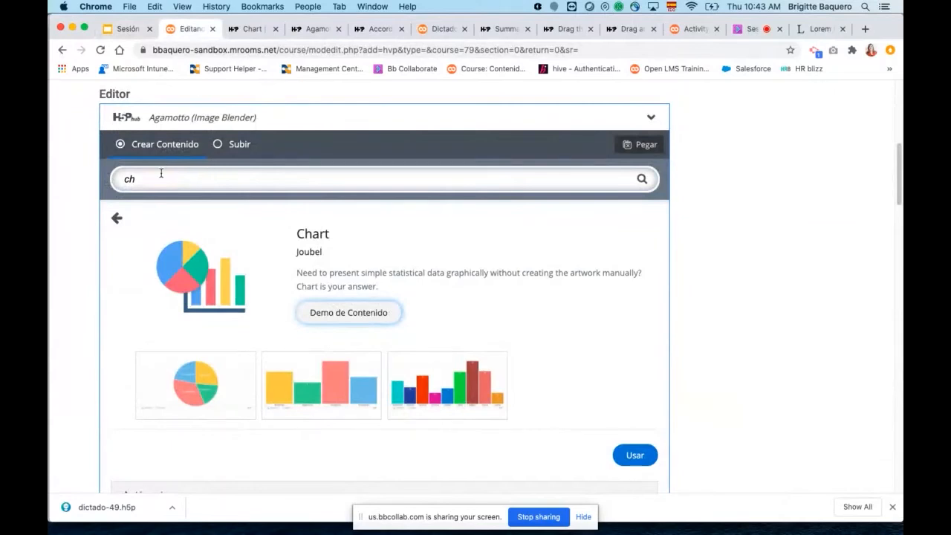
pyautogui.click(119, 178)
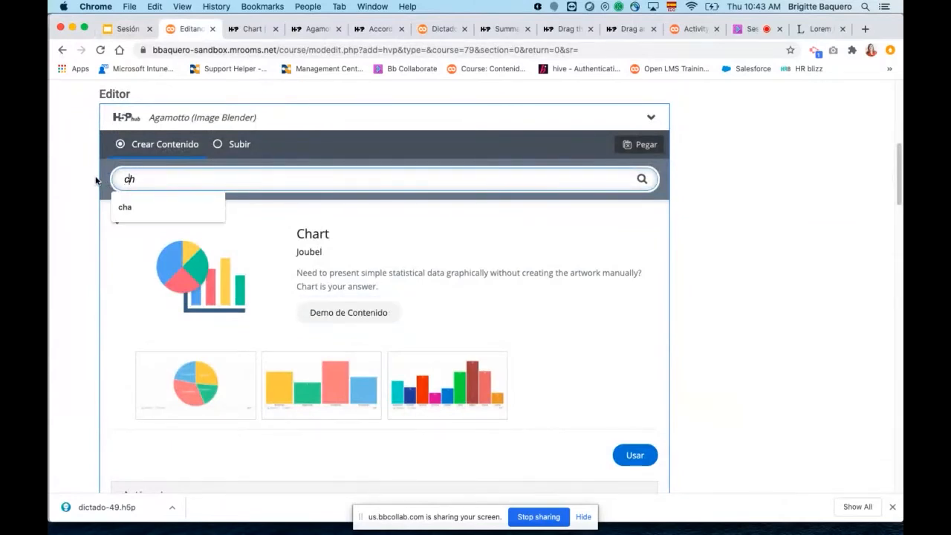
pyautogui.press('Delete')
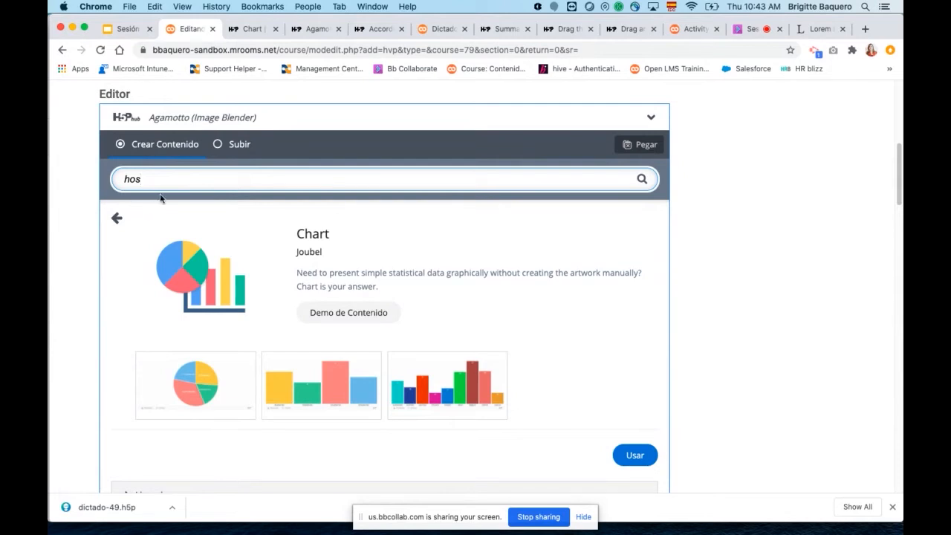
pyautogui.click(117, 217)
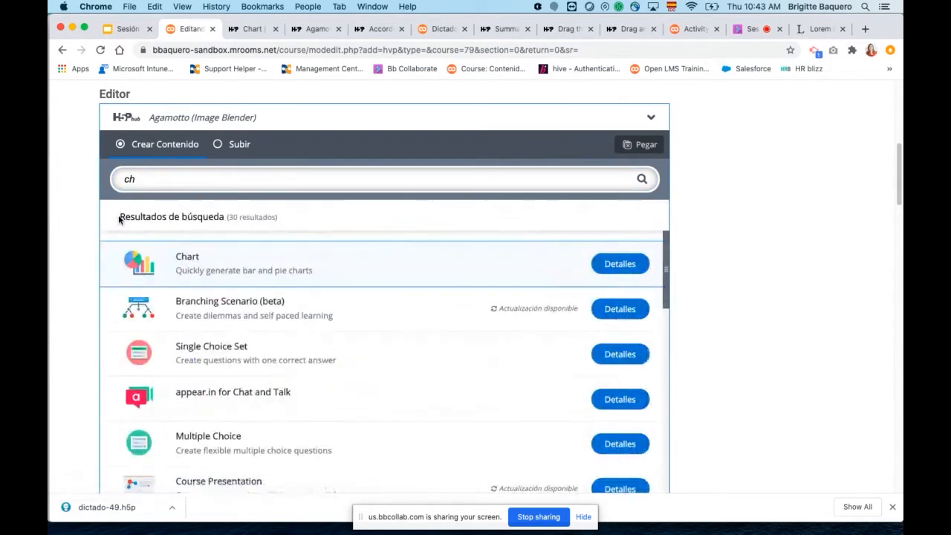
pyautogui.click(156, 184)
pyautogui.press('BackSpace')
pyautogui.press('BackSpace')
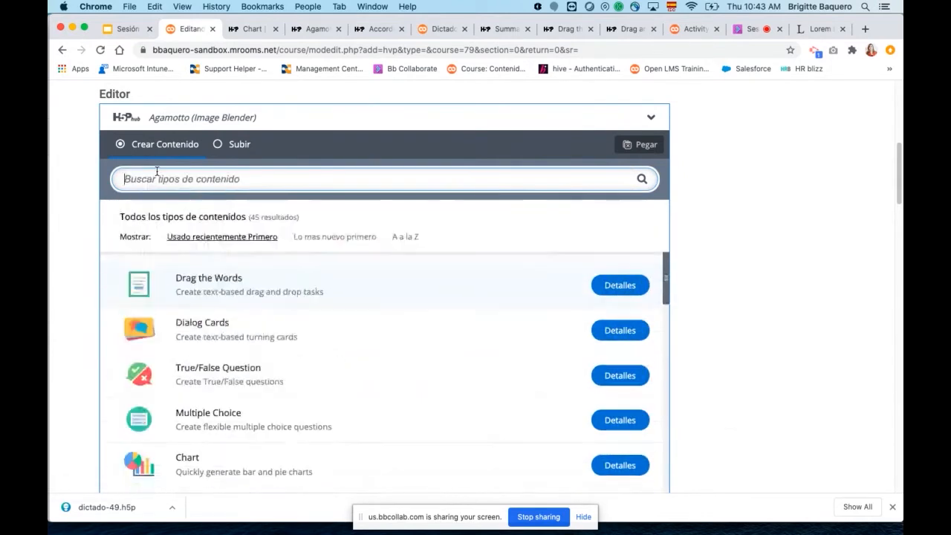
pyautogui.write('ho')
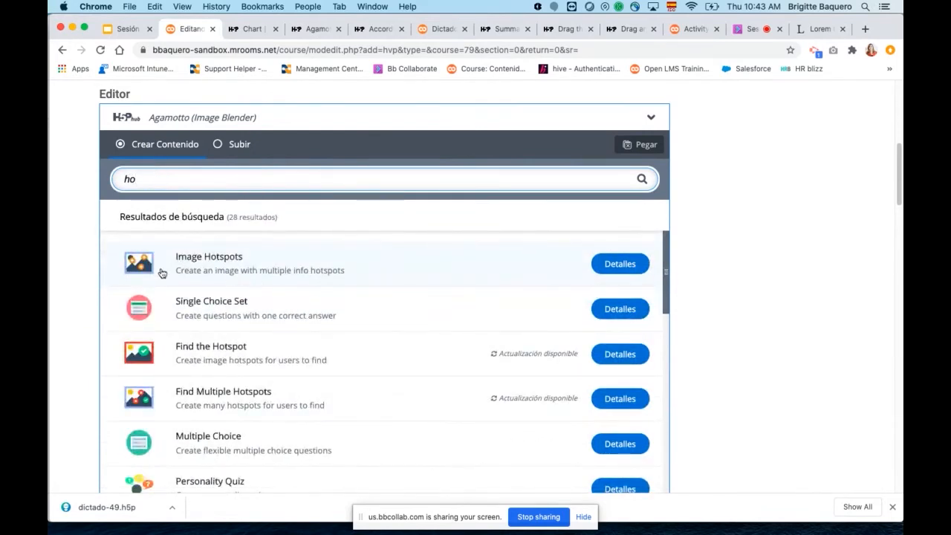
# Show the details of the Image Hotspots content type and open its content demo at the Video and text example.
pyautogui.click(618, 273)
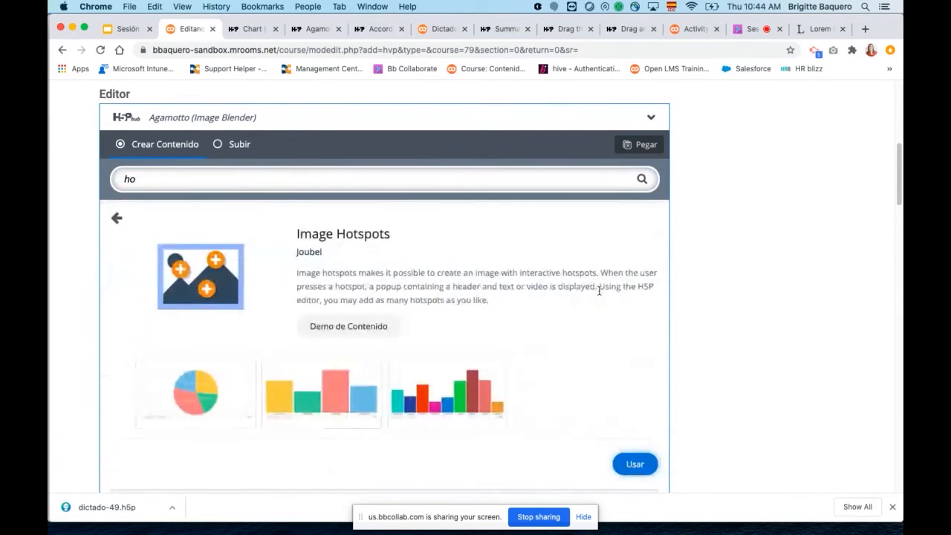
pyautogui.scroll(-1, 584, 374)
pyautogui.click(367, 305)
pyautogui.scroll(-10, 676, 327)
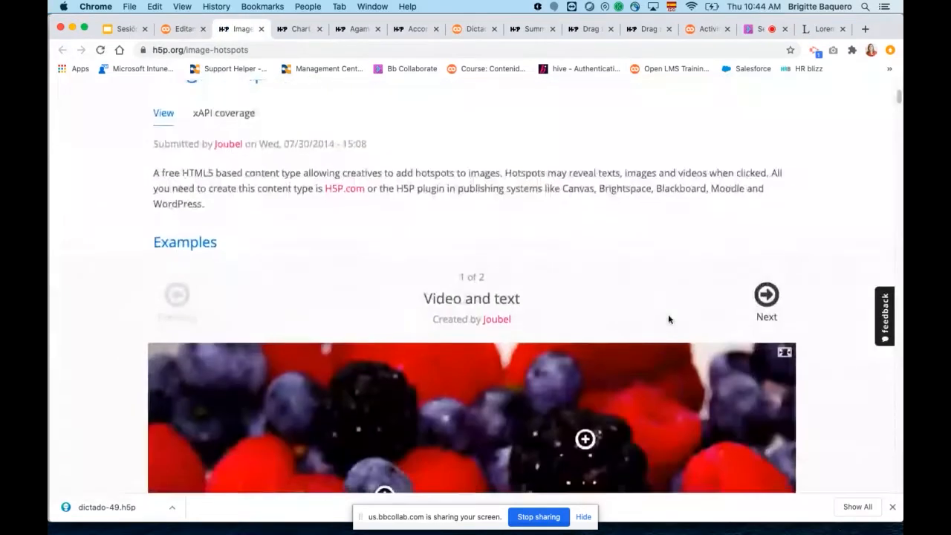
pyautogui.scroll(3, 668, 319)
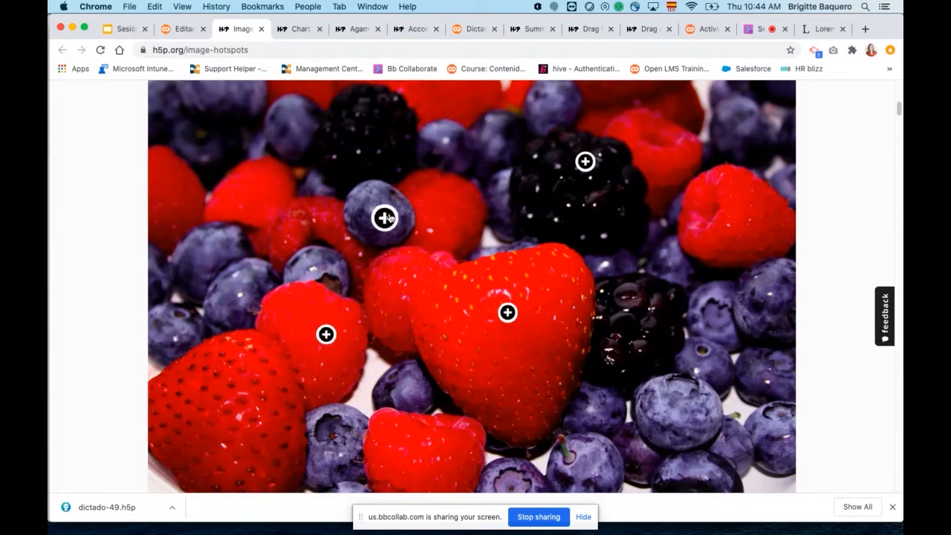
# View the text popups of the blackberry and blueberry hotspots in the berries image, closing each one.
pyautogui.click(586, 162)
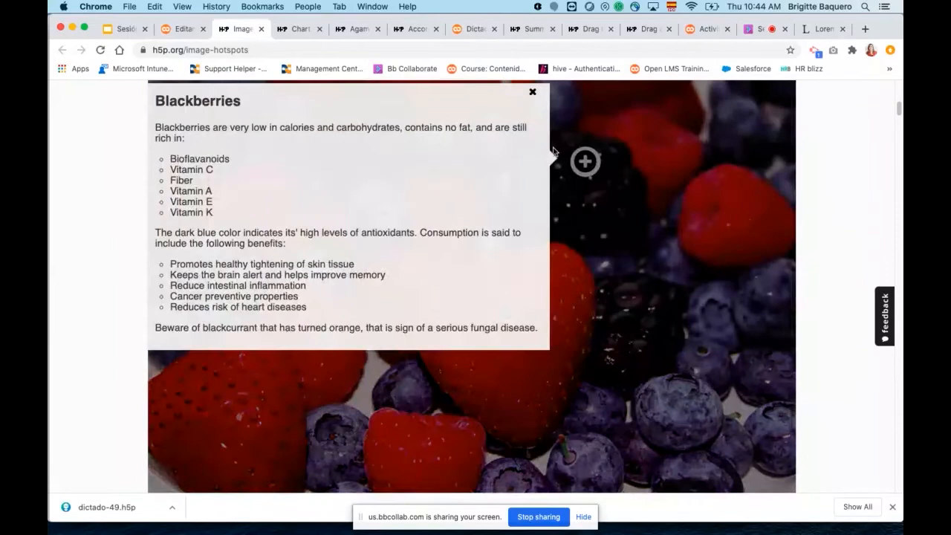
pyautogui.click(532, 92)
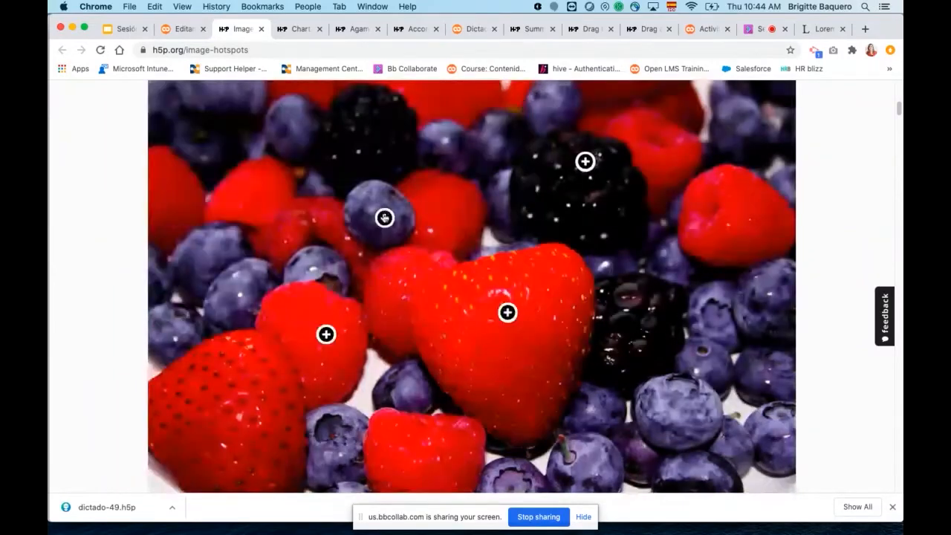
pyautogui.click(384, 217)
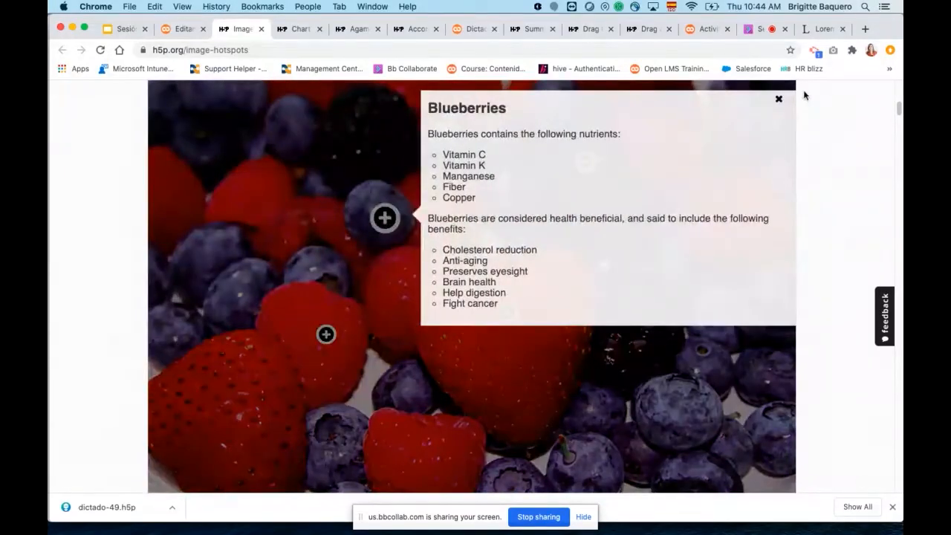
pyautogui.click(778, 99)
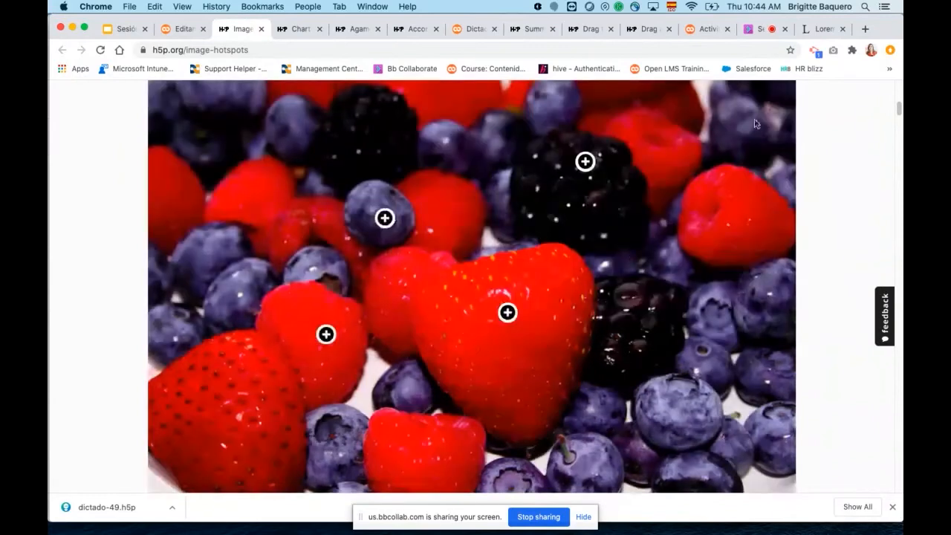
# View the video popups of the strawberry and raspberry hotspots in the berries image, closing each one.
pyautogui.click(508, 313)
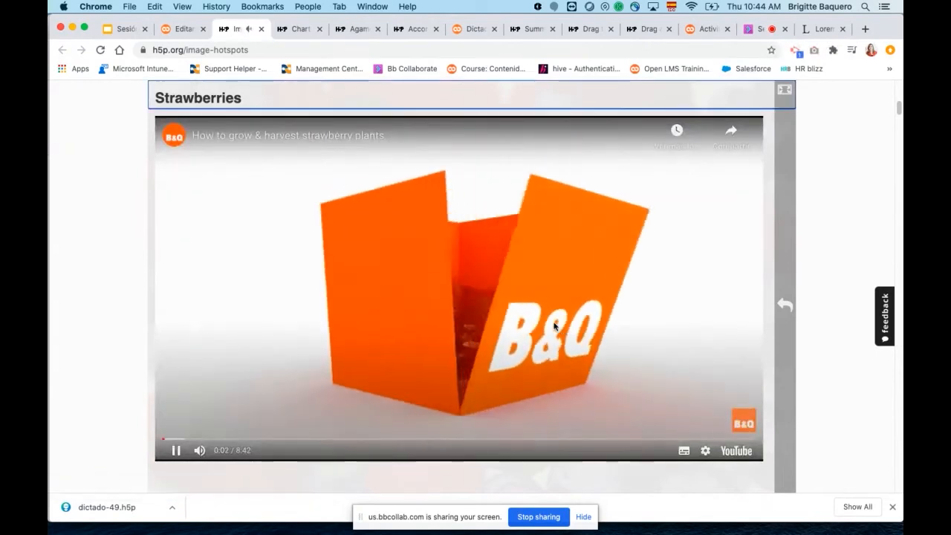
pyautogui.click(785, 306)
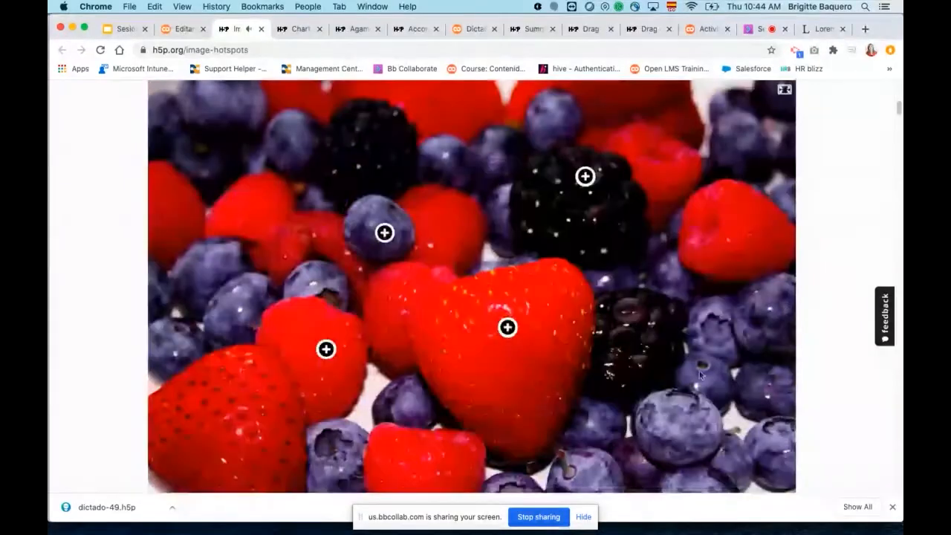
pyautogui.click(327, 351)
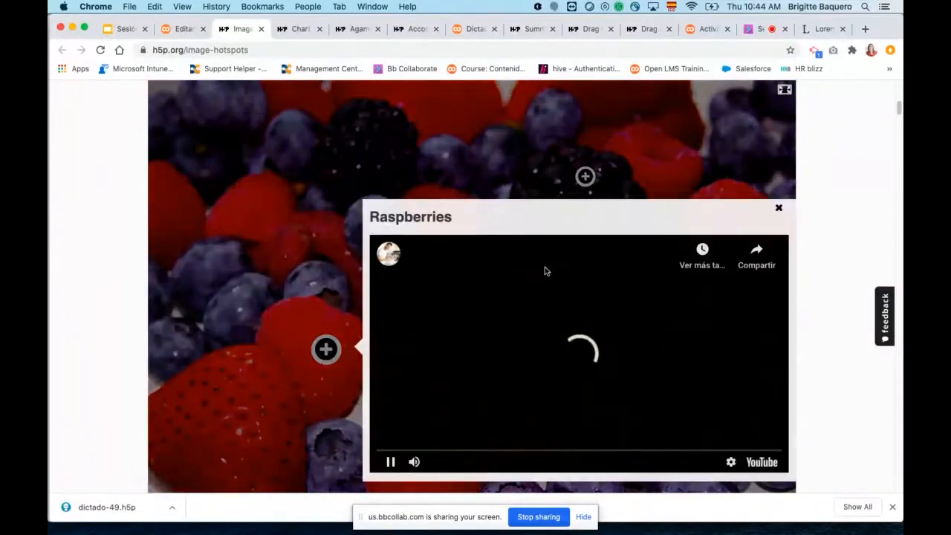
pyautogui.click(778, 209)
# Switch to the Text and image example and view the Estonia, Latvia and Lithuania hotspots on the map, closing each popup.
pyautogui.scroll(2, 660, 270)
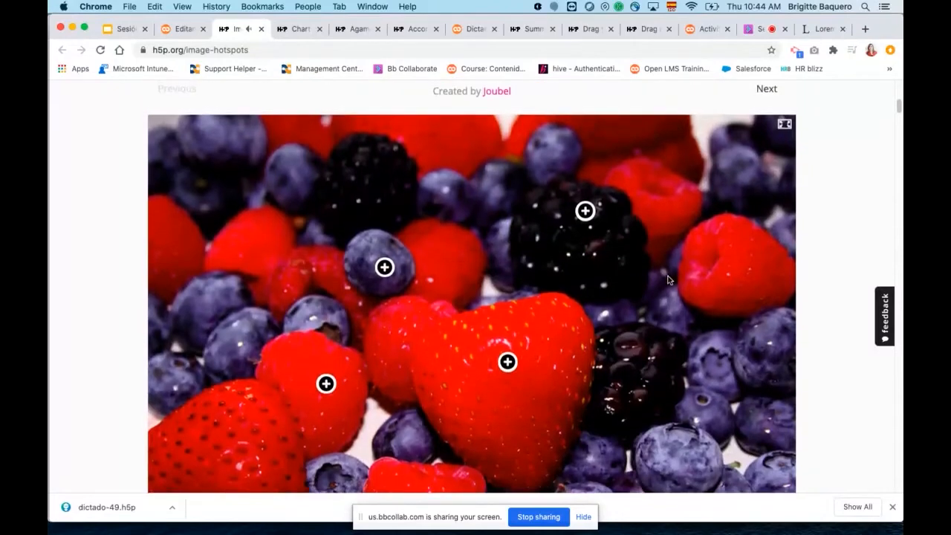
pyautogui.scroll(1, 667, 279)
pyautogui.click(768, 89)
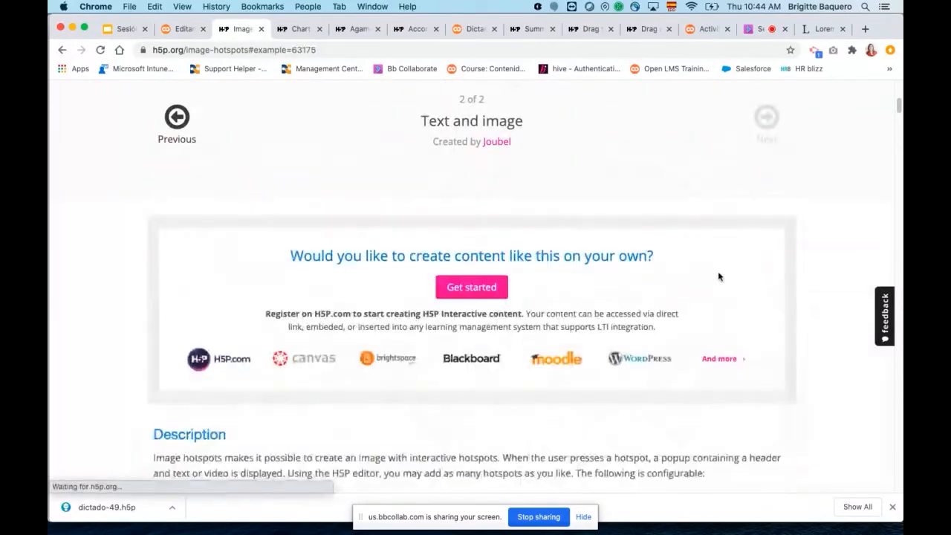
pyautogui.scroll(-2, 731, 298)
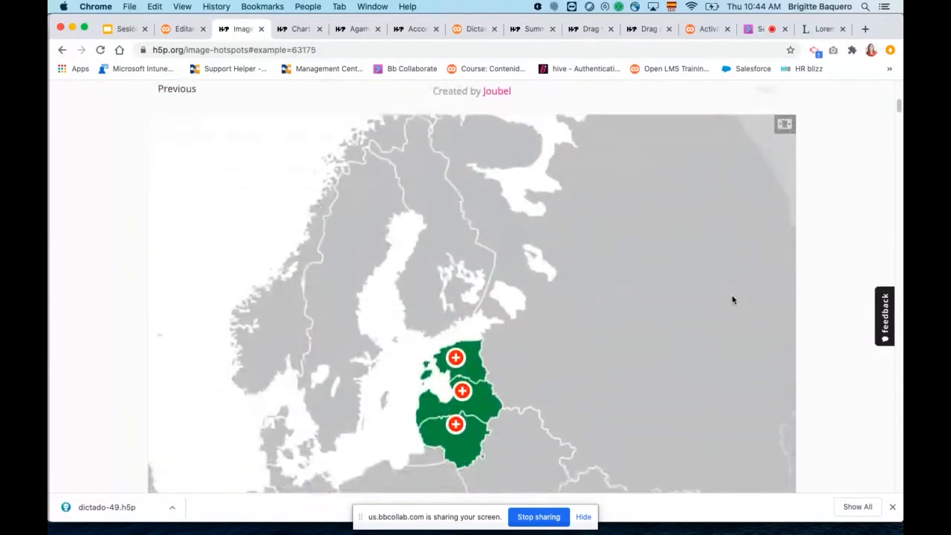
pyautogui.scroll(-3, 731, 299)
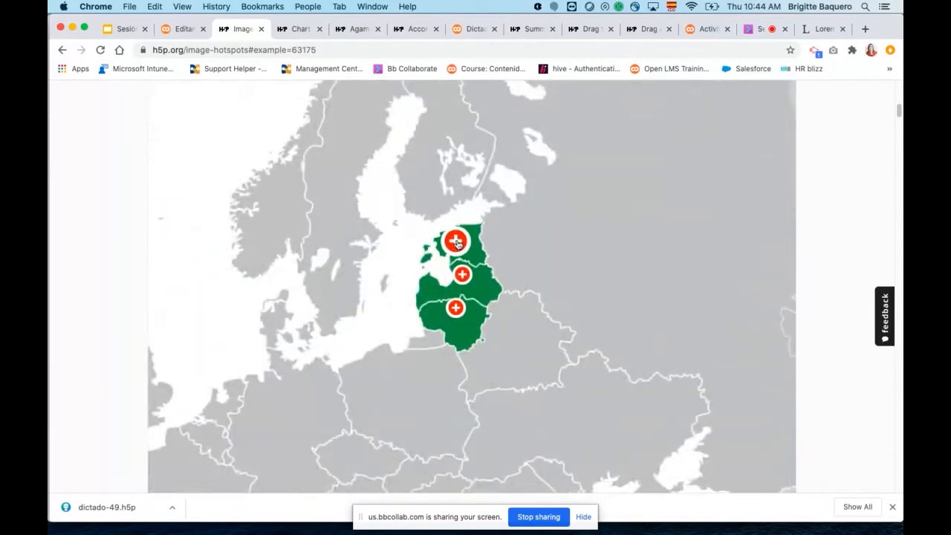
pyautogui.click(455, 242)
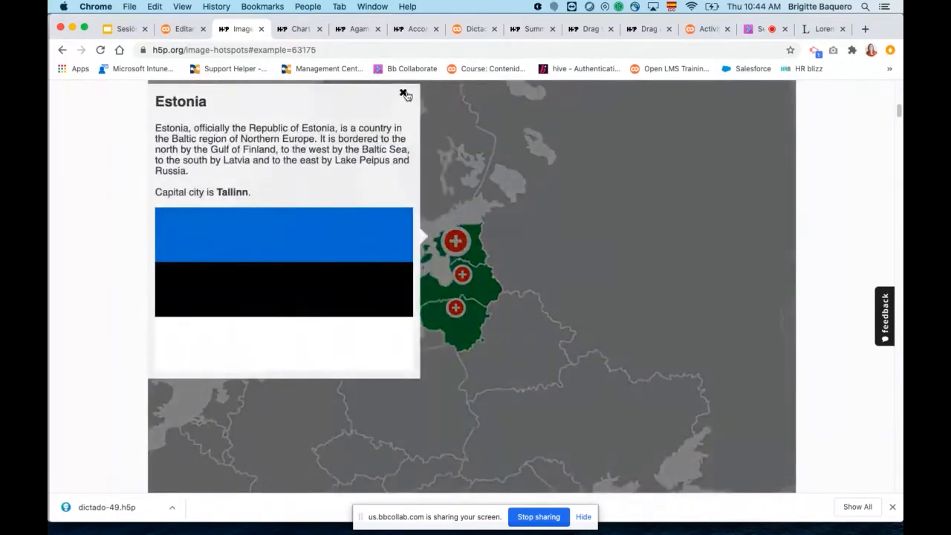
pyautogui.click(404, 94)
pyautogui.click(462, 274)
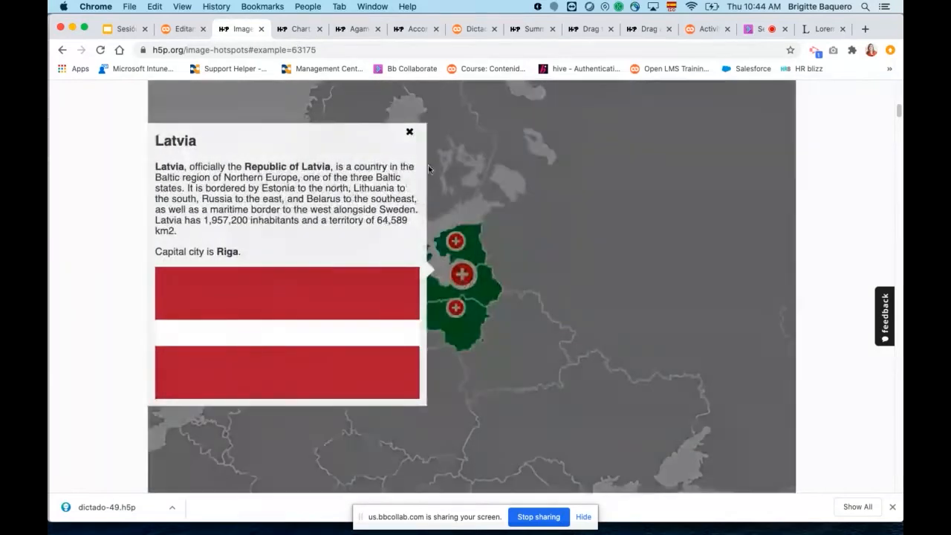
pyautogui.click(413, 136)
pyautogui.click(456, 309)
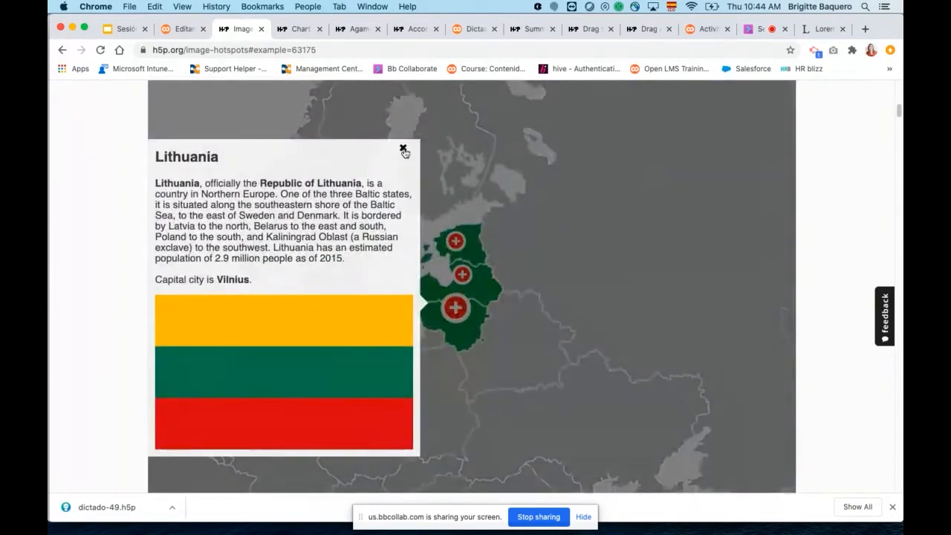
pyautogui.click(405, 151)
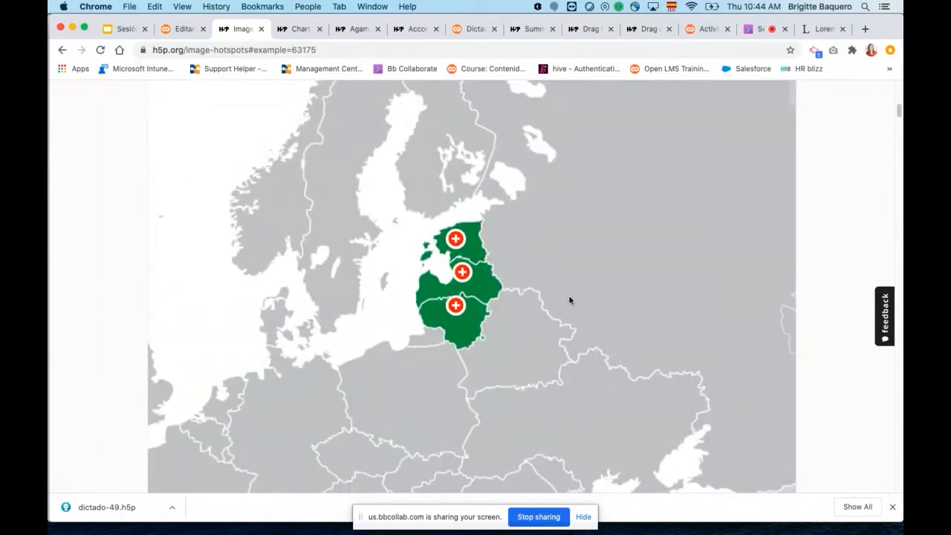
# Return to the Open LMS activity form, search the content types for "find" and show the details of Find the Hotspot.
pyautogui.scroll(1, 569, 299)
pyautogui.scroll(-5, 569, 299)
pyautogui.scroll(1, 569, 299)
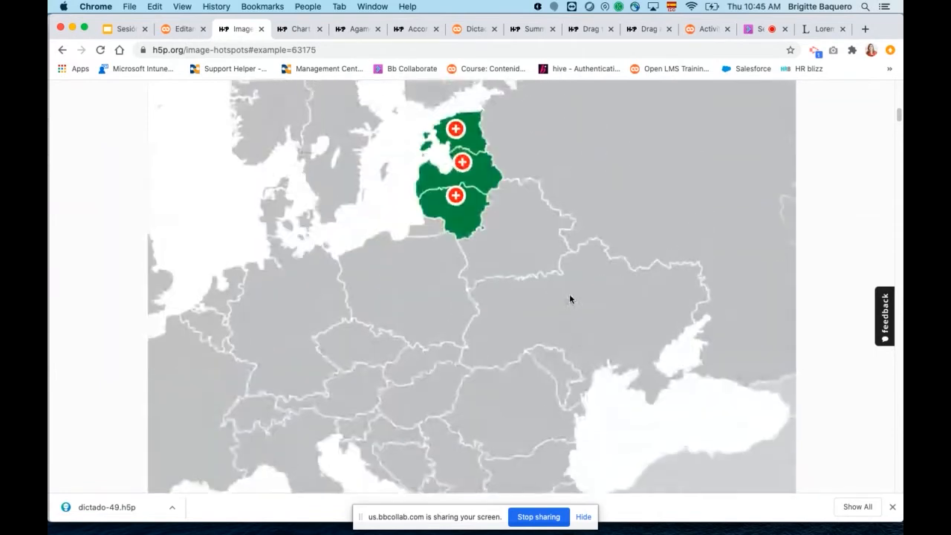
pyautogui.scroll(5, 569, 300)
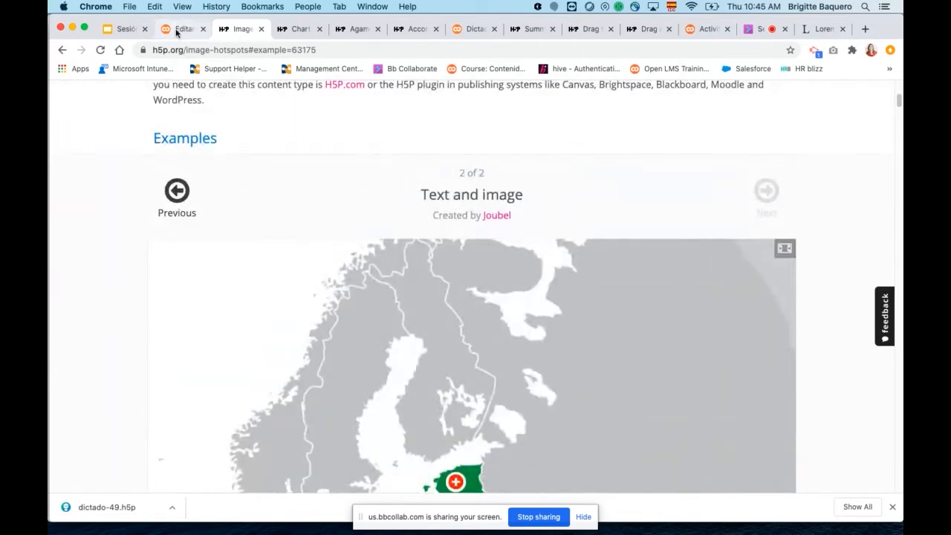
pyautogui.click(177, 30)
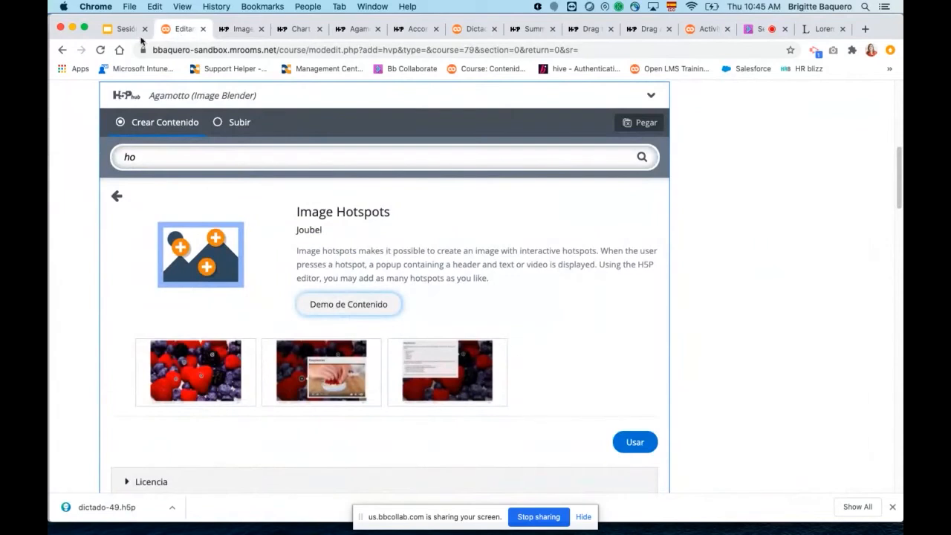
pyautogui.hotkey('ctrl', 'Up')
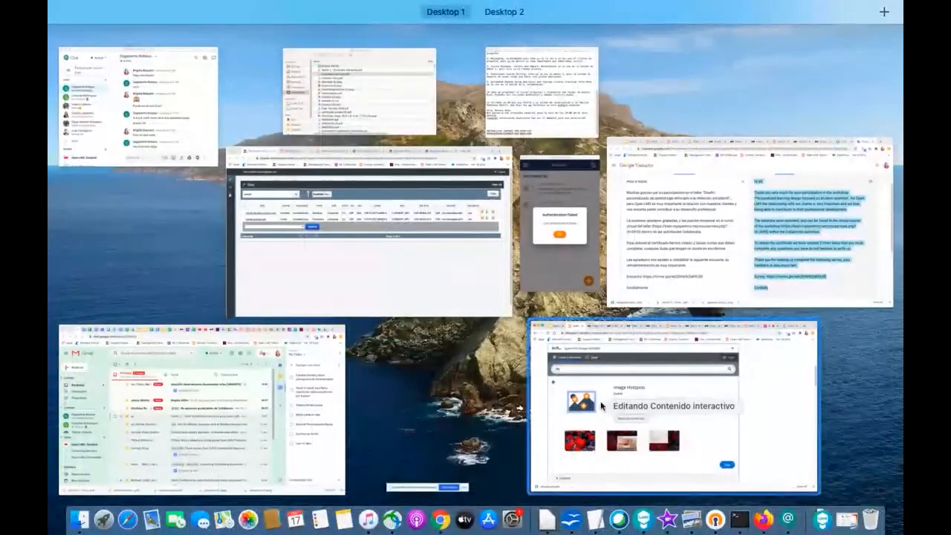
pyautogui.click(600, 406)
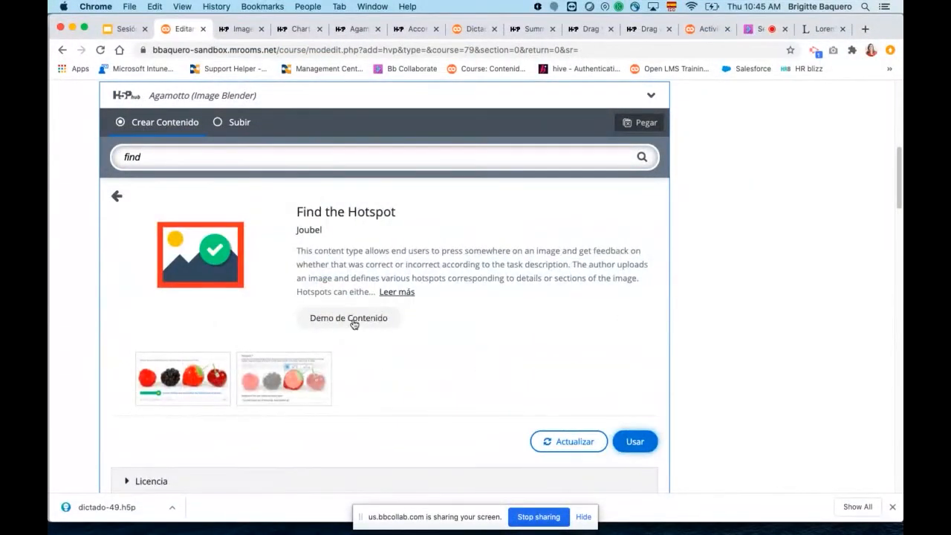
# Open the Find the Hotspot content demo and examine its sample question about the berries.
pyautogui.click(351, 318)
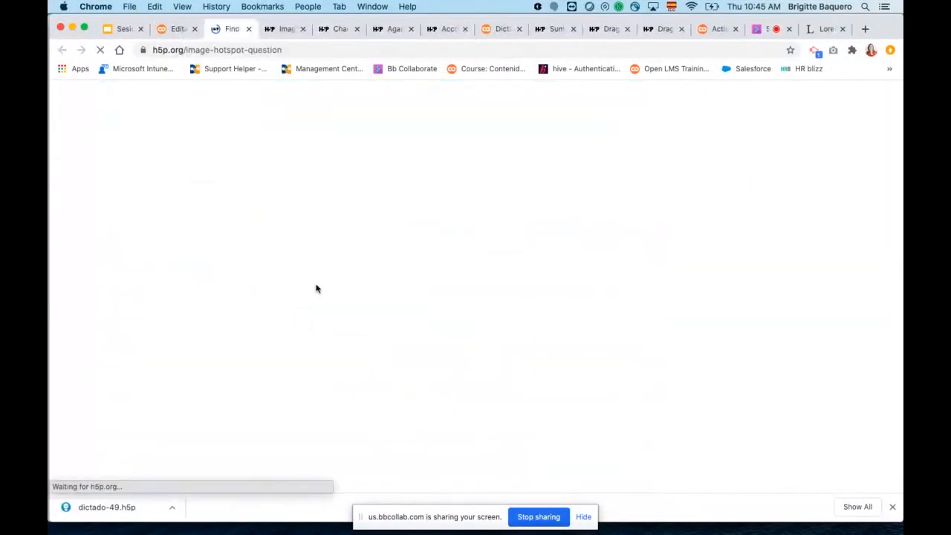
pyautogui.scroll(-5, 477, 335)
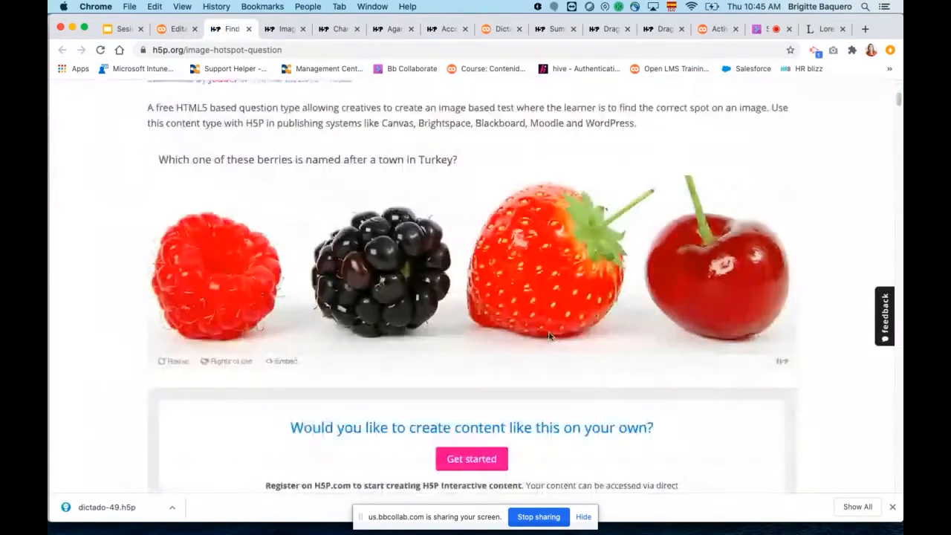
pyautogui.scroll(1, 559, 329)
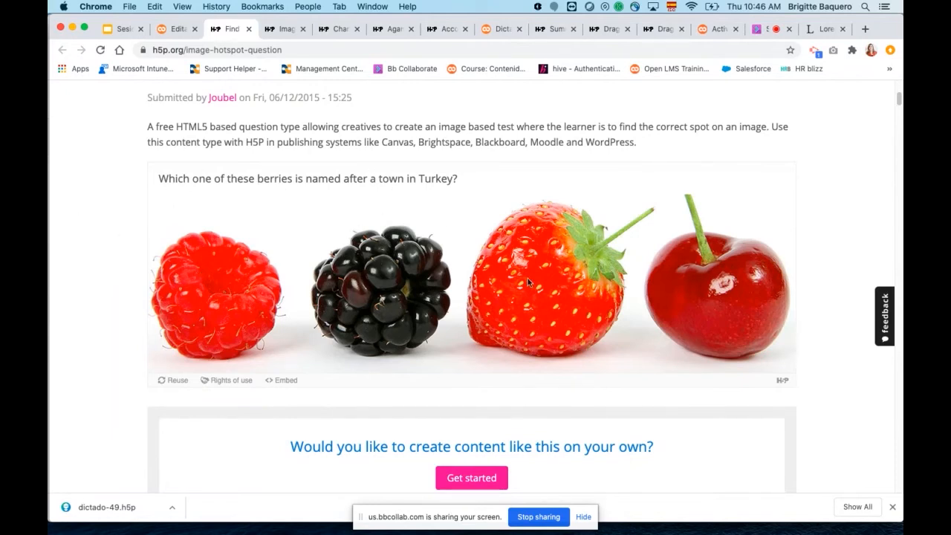
# Answer the sample berry question with the raspberry, and reset the question for another attempt.
pyautogui.click(212, 287)
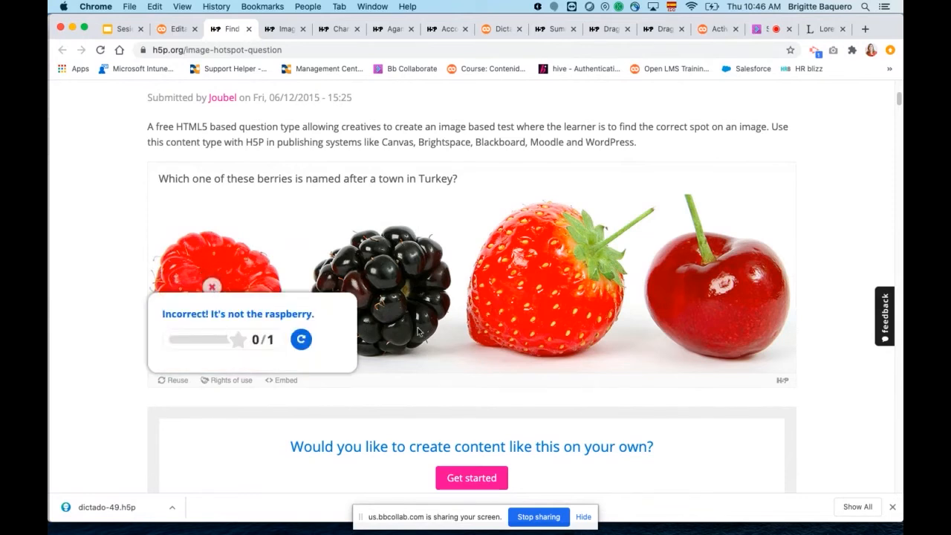
pyautogui.click(301, 339)
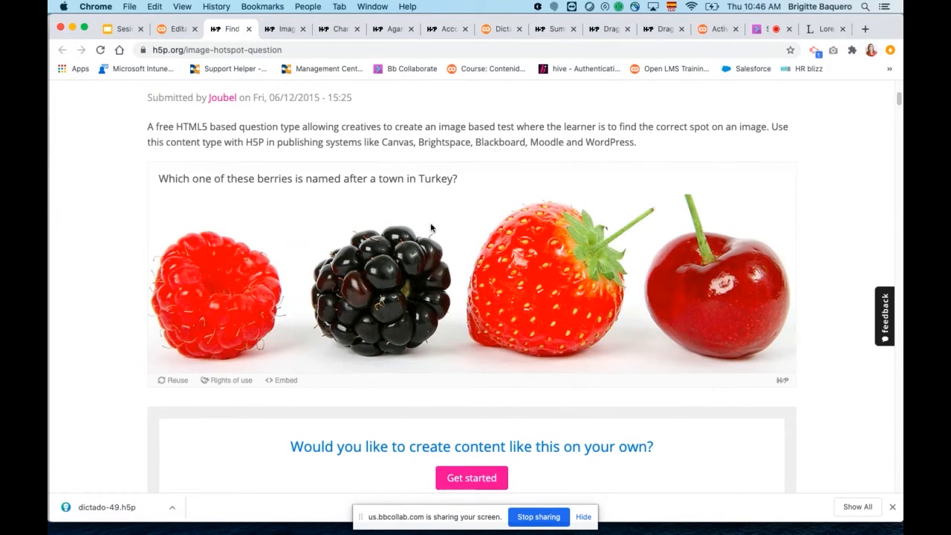
pyautogui.scroll(1, 752, 223)
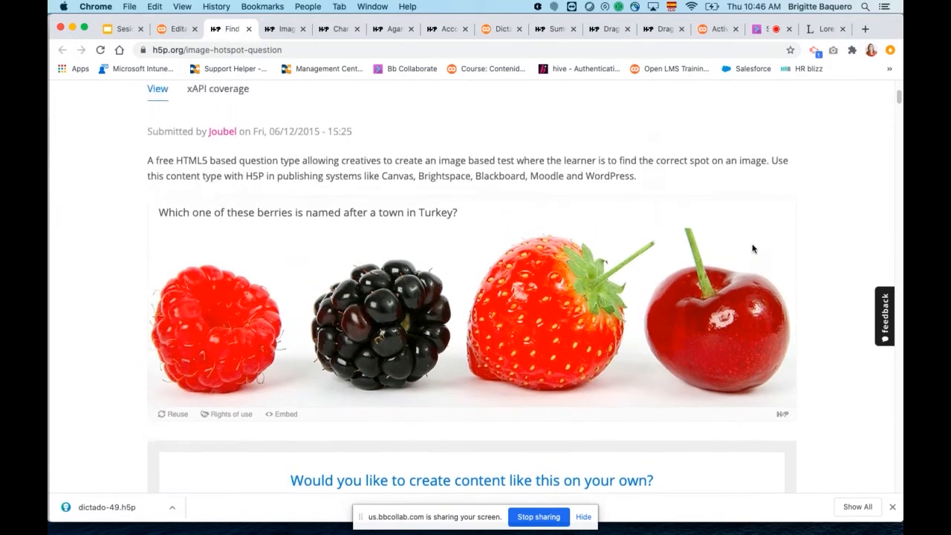
# Return to the Open LMS activity form and change the content type to Find the Hotspot, confirming the change.
pyautogui.scroll(-3, 751, 245)
pyautogui.scroll(-4, 752, 247)
pyautogui.scroll(6, 751, 248)
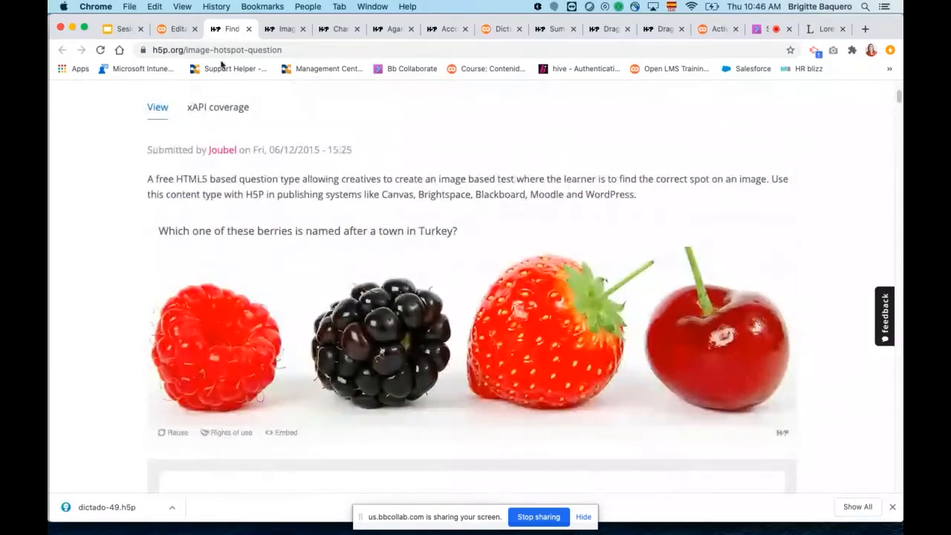
pyautogui.click(176, 29)
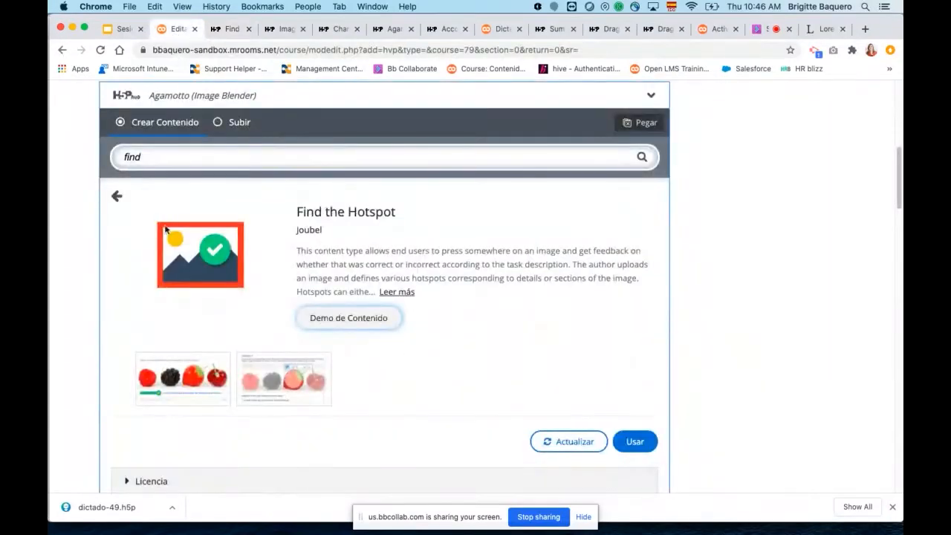
pyautogui.click(116, 197)
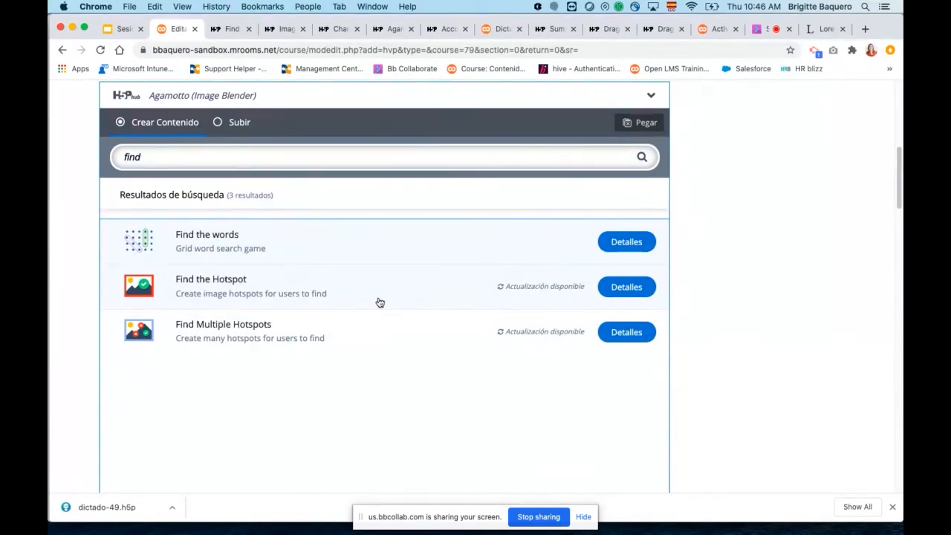
pyautogui.click(279, 290)
pyautogui.click(592, 226)
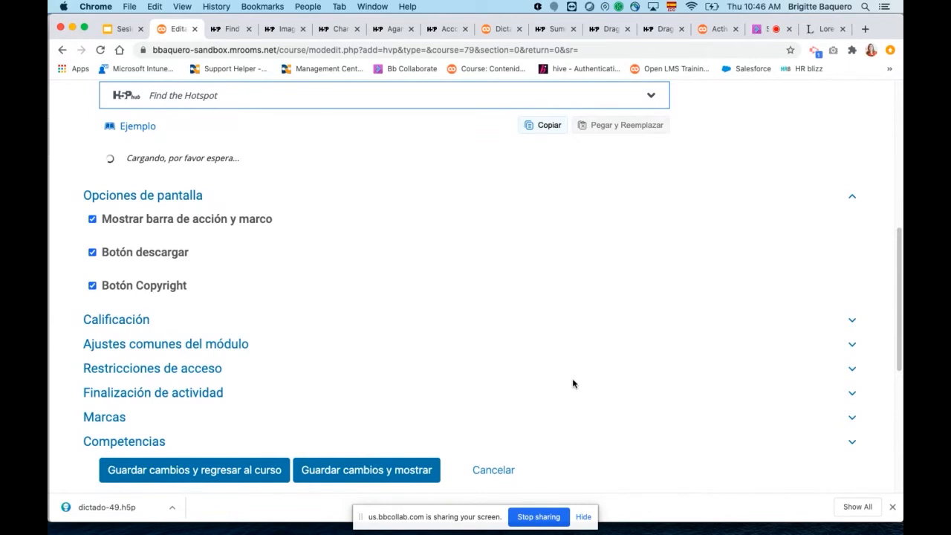
# Title the activity "Encontrar zona correcta" and set the question title to "Seleccione la bandera de Colombia".
pyautogui.click(303, 238)
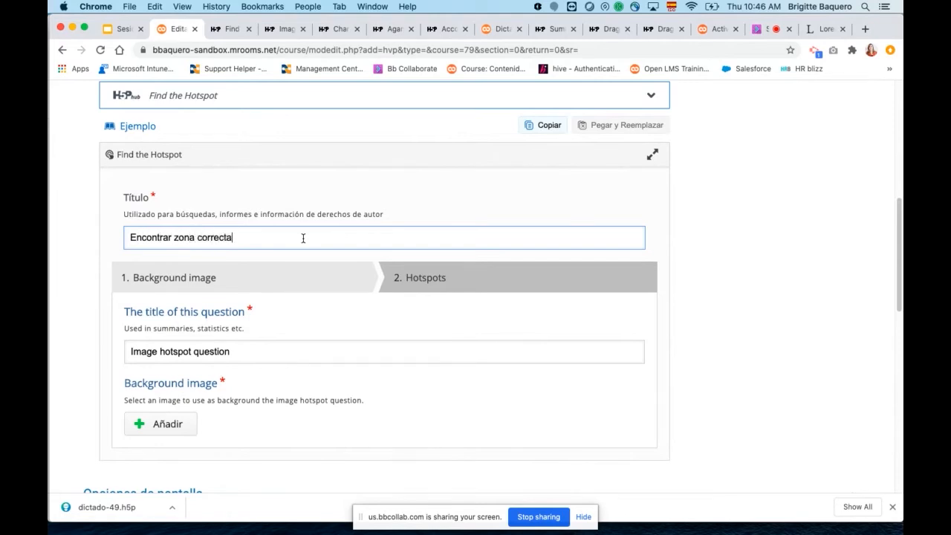
pyautogui.scroll(-2, 383, 345)
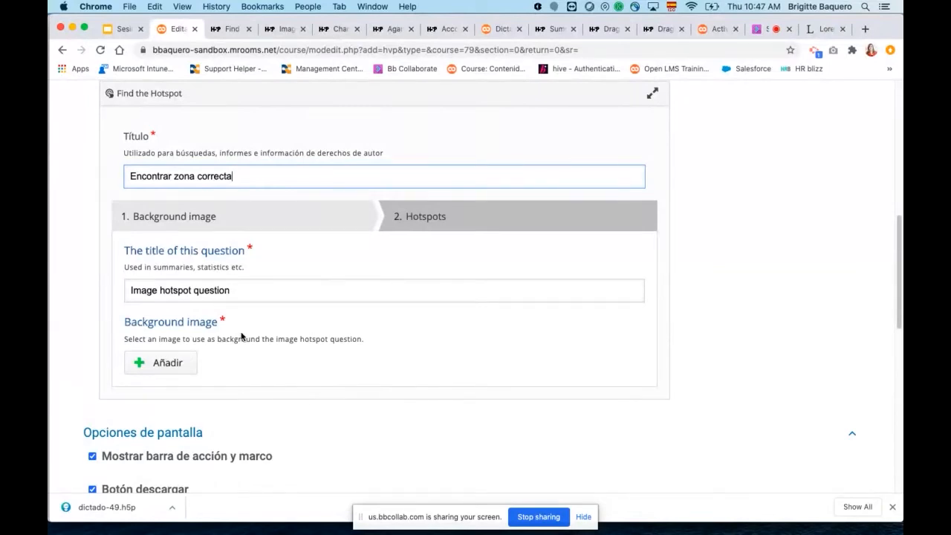
pyautogui.moveTo(250, 291); pyautogui.dragTo(127, 289)
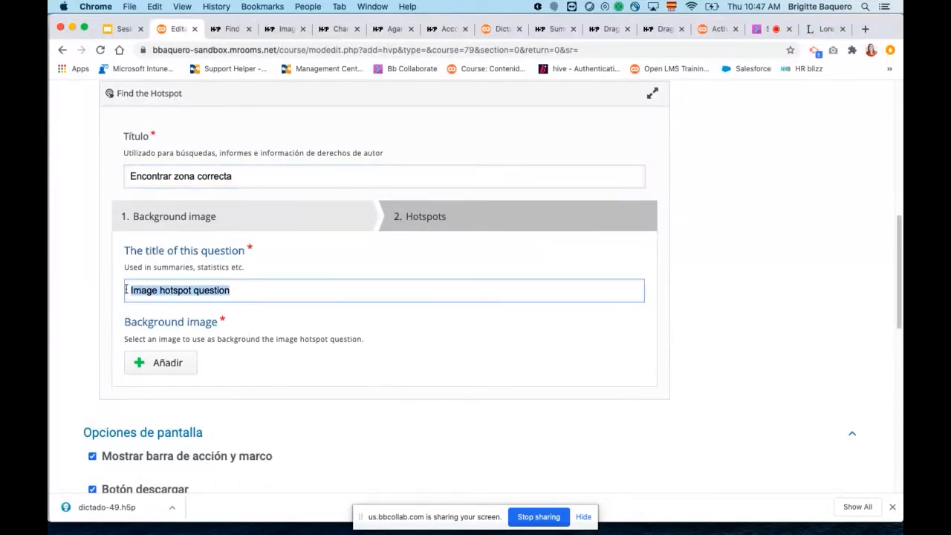
pyautogui.write('Se')
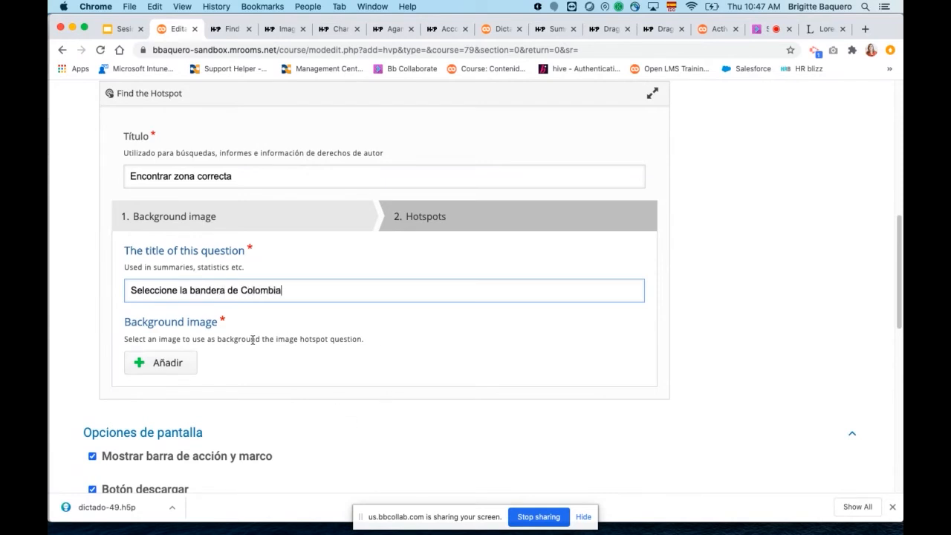
pyautogui.scroll(-1, 245, 344)
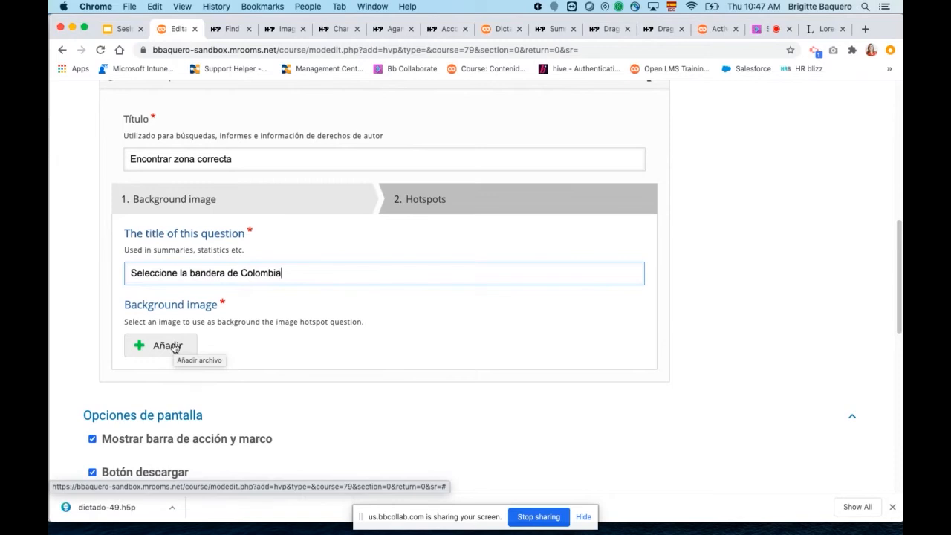
# Search Google for "banderas" in a new browser tab and show the image results.
pyautogui.click(864, 29)
pyautogui.write('google.com')
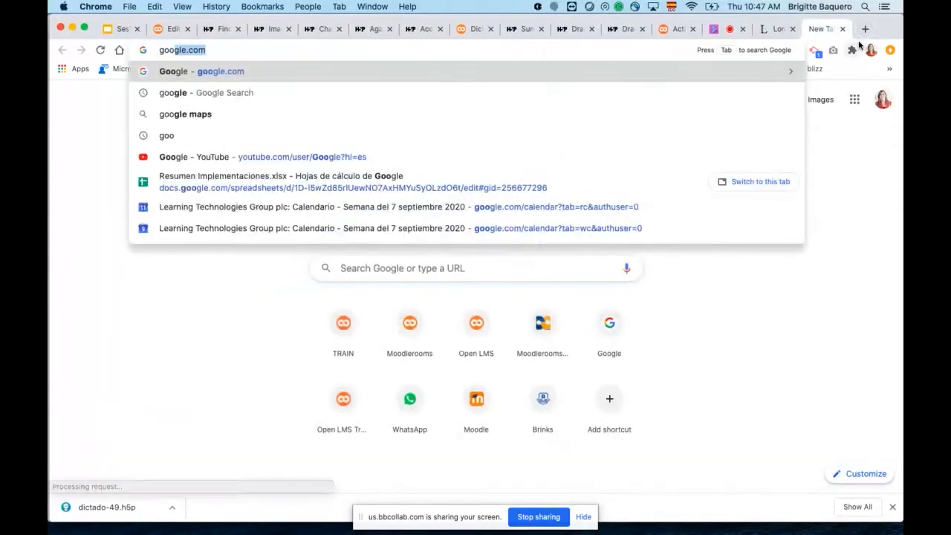
pyautogui.press('Return')
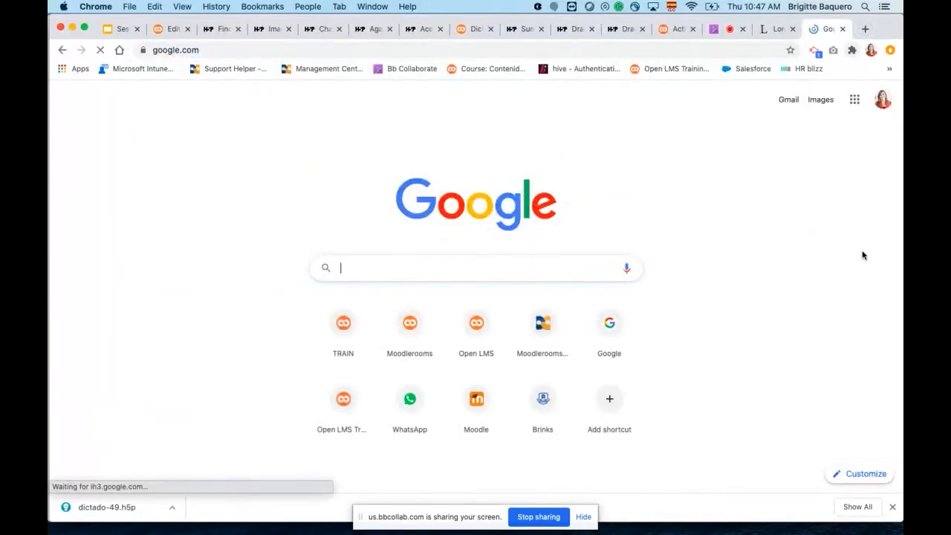
pyautogui.write('bandera')
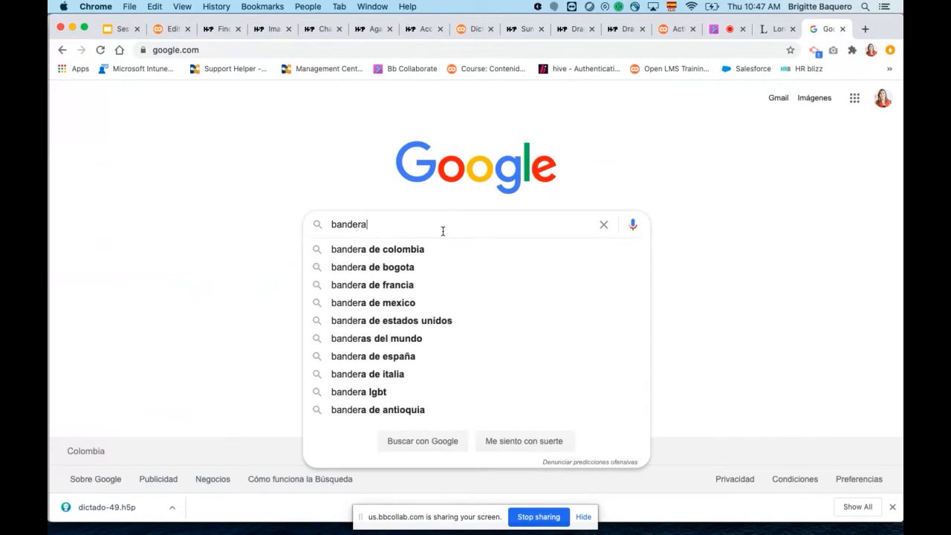
pyautogui.write('s')
pyautogui.press('Return')
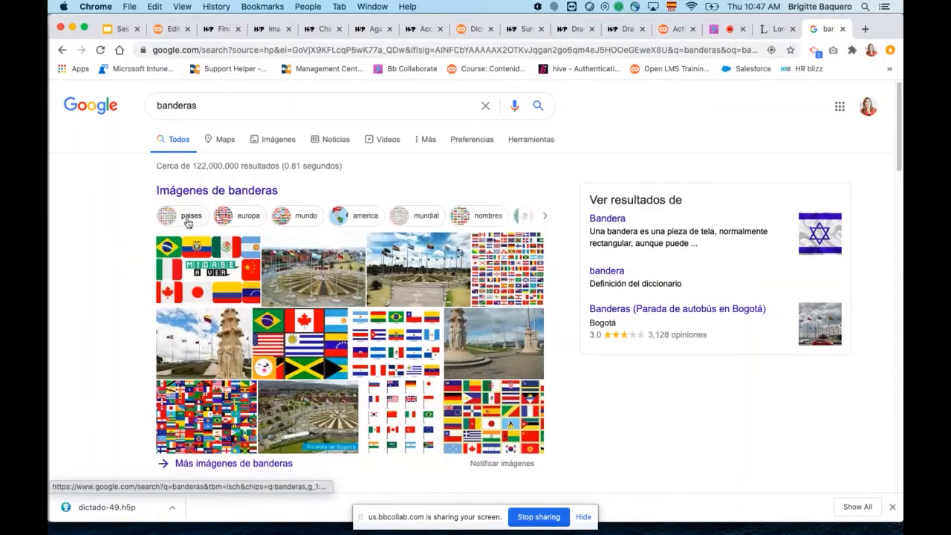
pyautogui.click(280, 142)
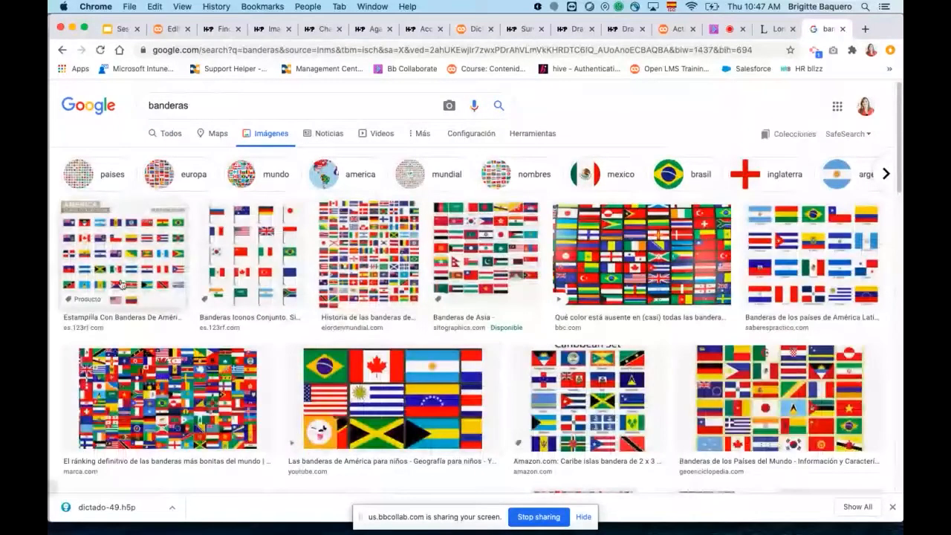
# Save the America flags collection image as a JPEG named download (3) in the Downloads folder.
pyautogui.rightClick(118, 261)
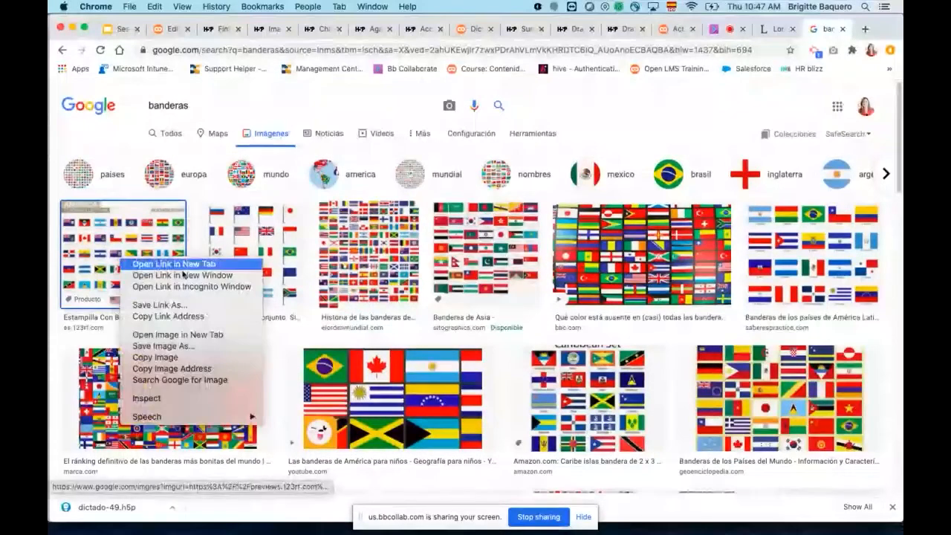
pyautogui.click(185, 346)
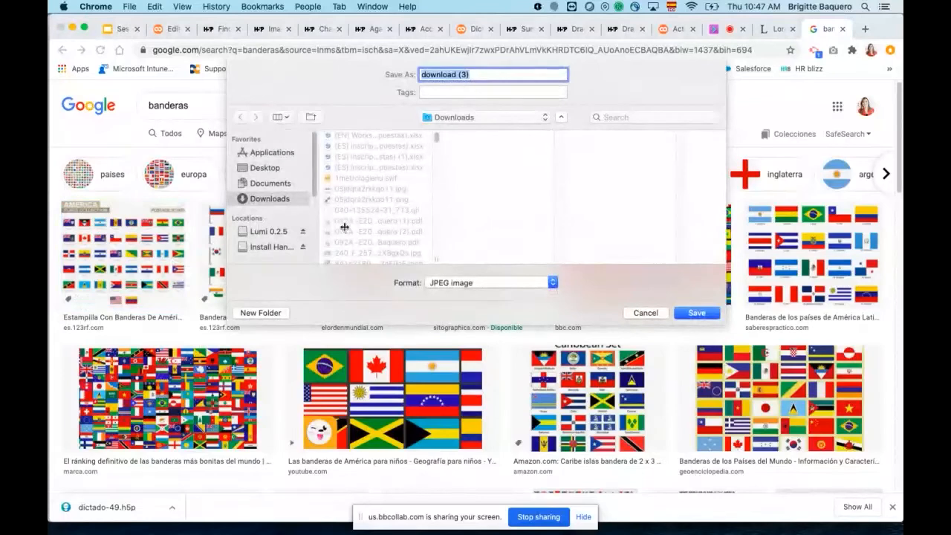
pyautogui.click(696, 313)
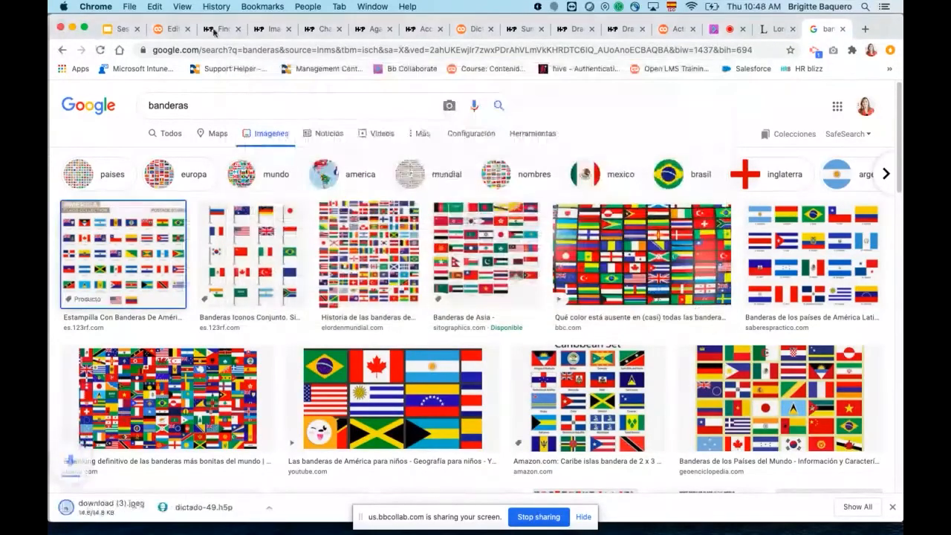
# Return to the activity form and upload download (3).jpeg as the question's background image.
pyautogui.click(168, 28)
pyautogui.click(159, 345)
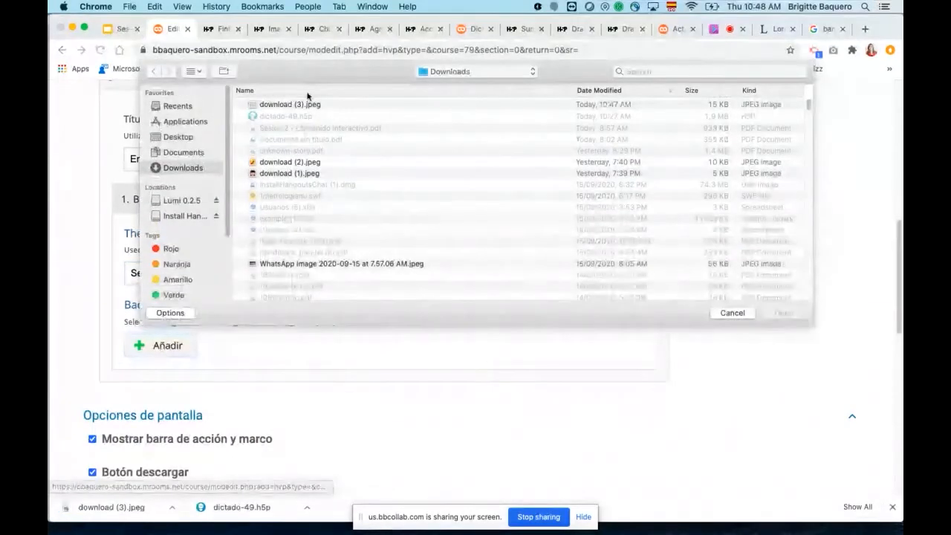
pyautogui.doubleClick(292, 105)
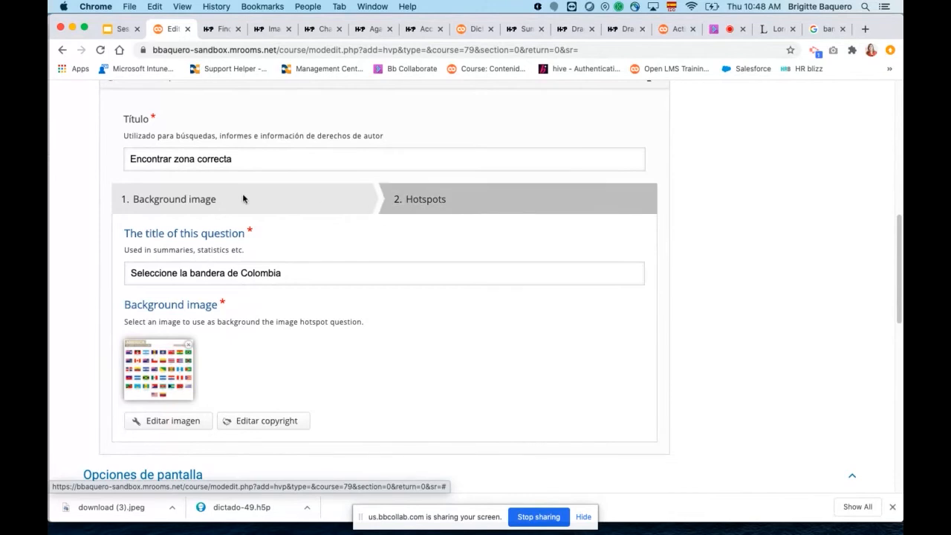
# Go to the question's Hotspots stage and enter "Seleccioe la correcta" as the task description.
pyautogui.click(478, 207)
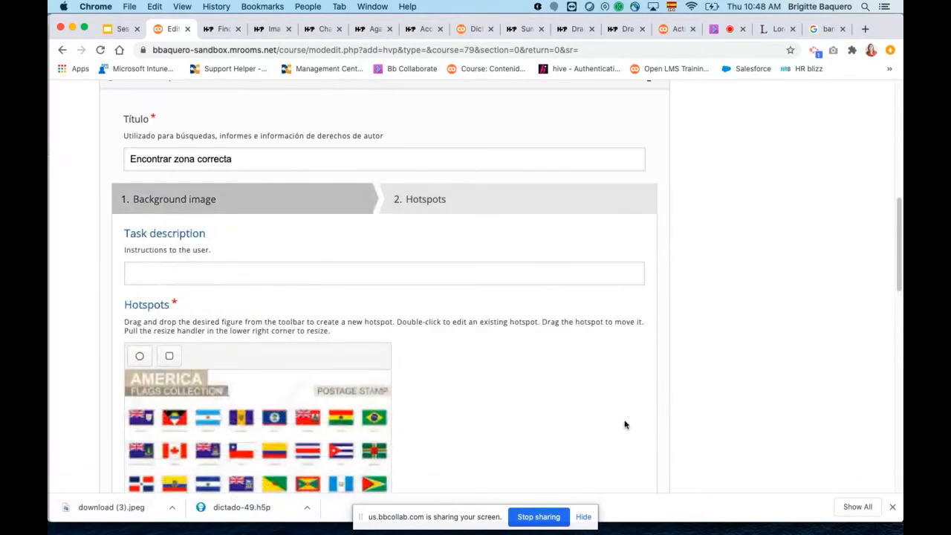
pyautogui.scroll(-1, 616, 422)
pyautogui.scroll(-3, 607, 420)
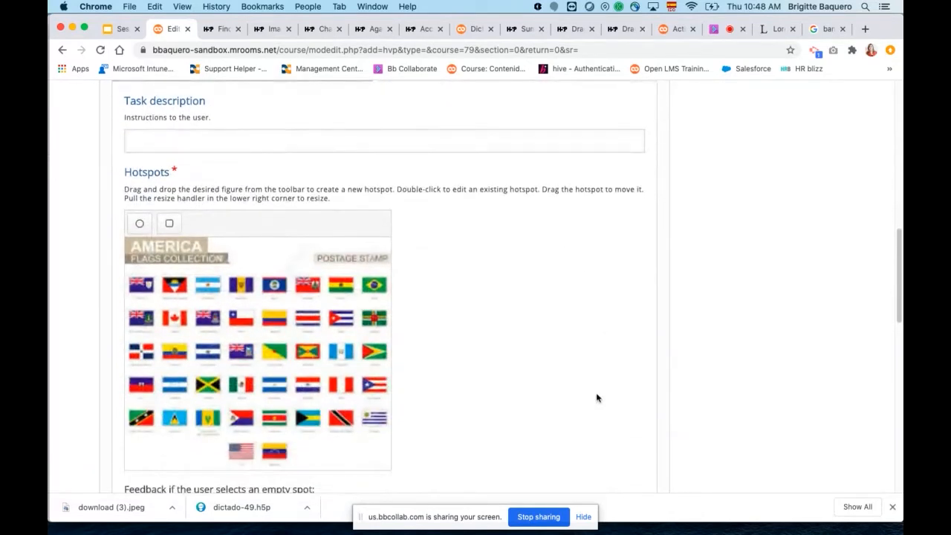
pyautogui.scroll(-1, 458, 343)
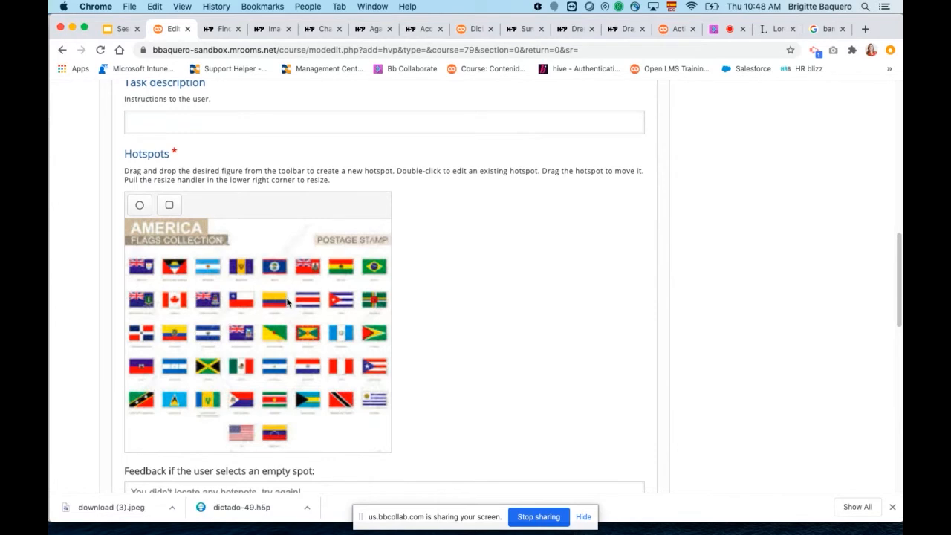
pyautogui.scroll(1, 473, 302)
pyautogui.click(353, 153)
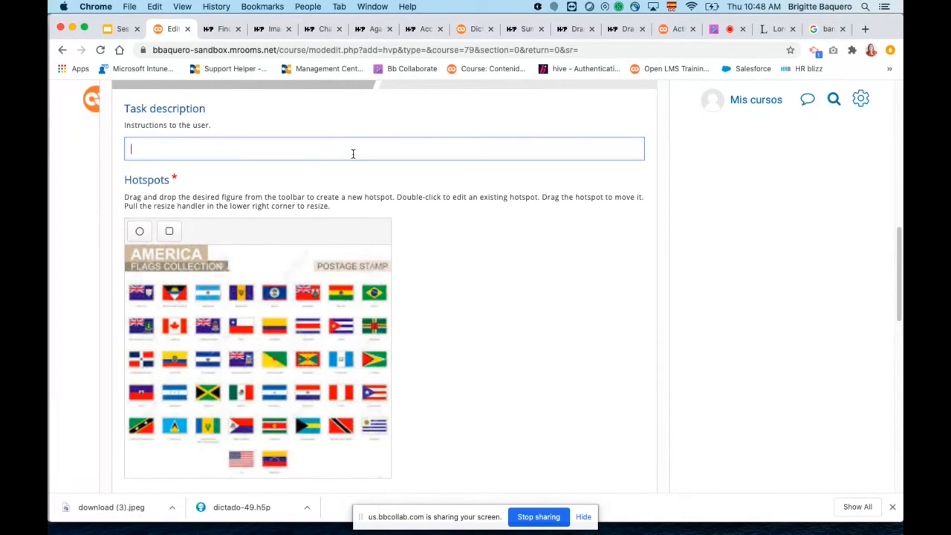
pyautogui.write('Seleccioe la core')
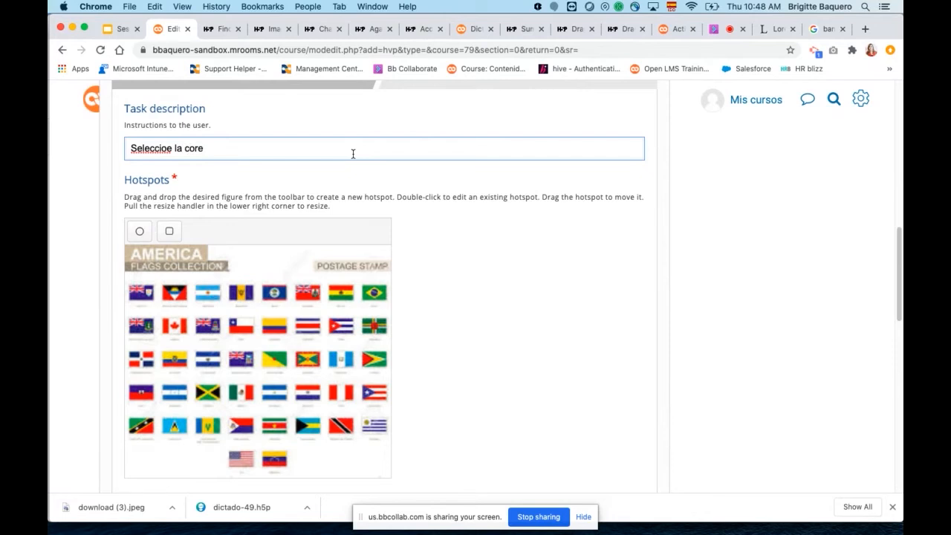
pyautogui.write('cecta')
# Add a rectangular hotspot marked as correct with the feedback "Muy bien" and place it over the Colombian flag.
pyautogui.scroll(-1, 489, 304)
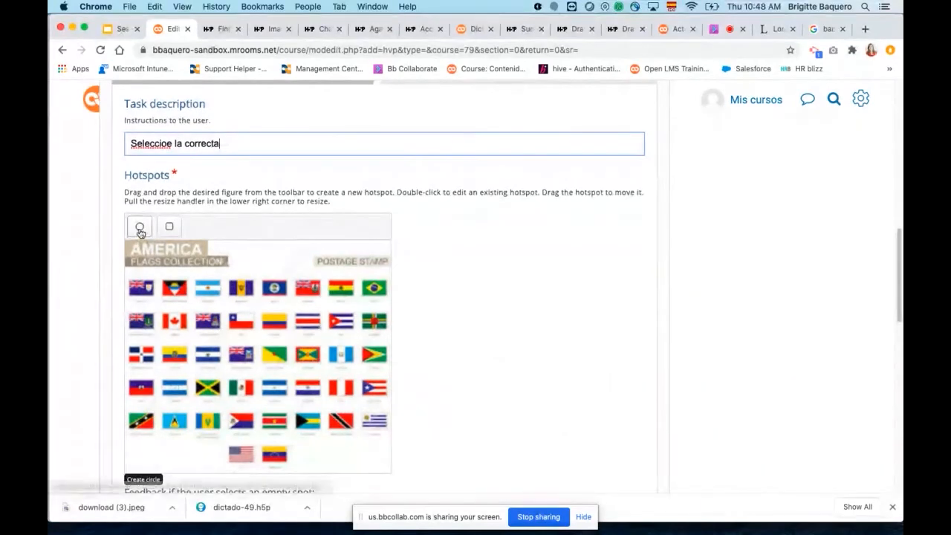
pyautogui.scroll(-2, 460, 325)
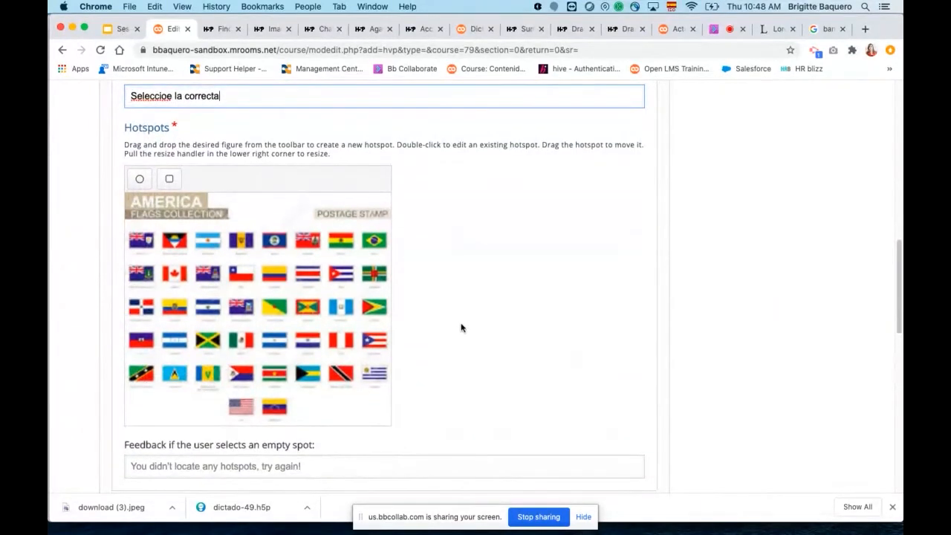
pyautogui.moveTo(171, 181); pyautogui.dragTo(299, 252)
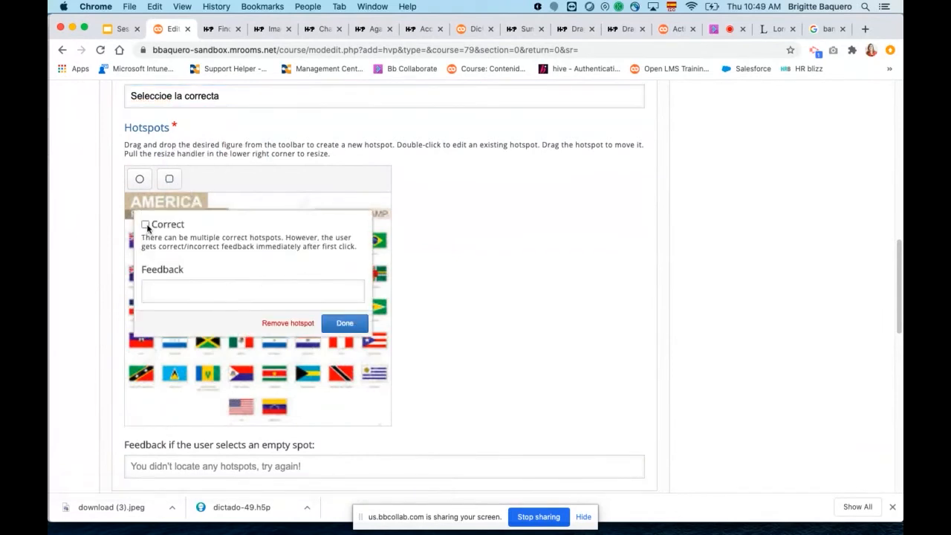
pyautogui.click(146, 225)
pyautogui.click(162, 285)
pyautogui.write('Muy bien')
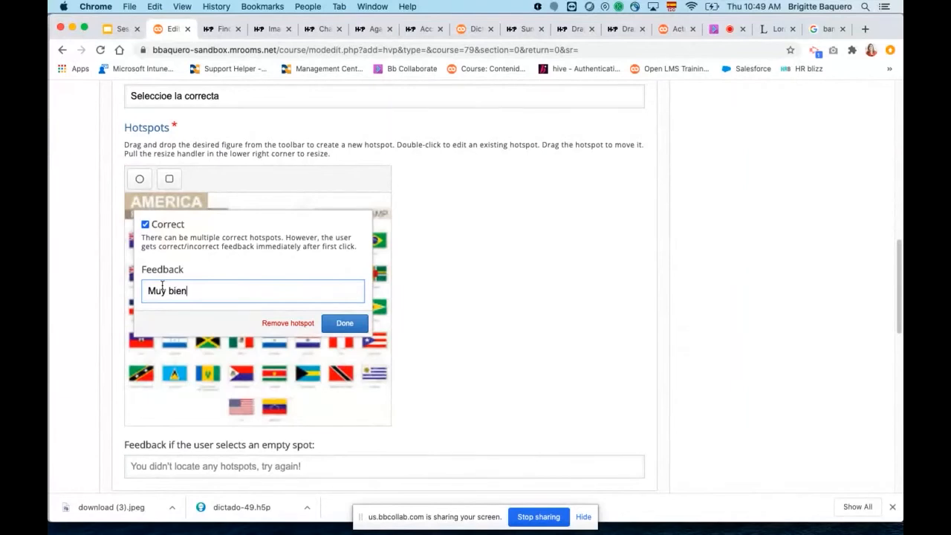
pyautogui.click(343, 322)
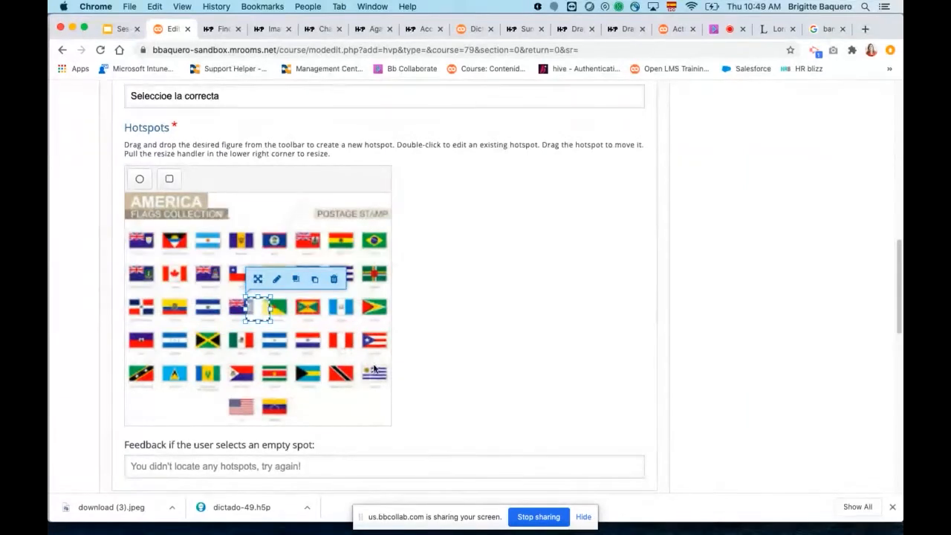
pyautogui.moveTo(261, 307); pyautogui.dragTo(289, 276)
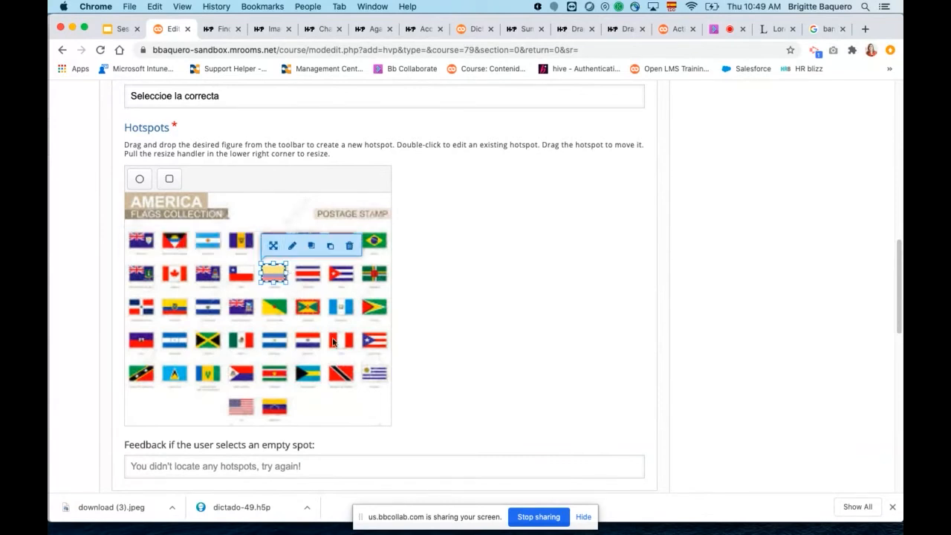
# Add an incorrect rectangular hotspot with the feedback "Intentalo de nuevo" and place it over the first flag of the image's upper row.
pyautogui.click(170, 179)
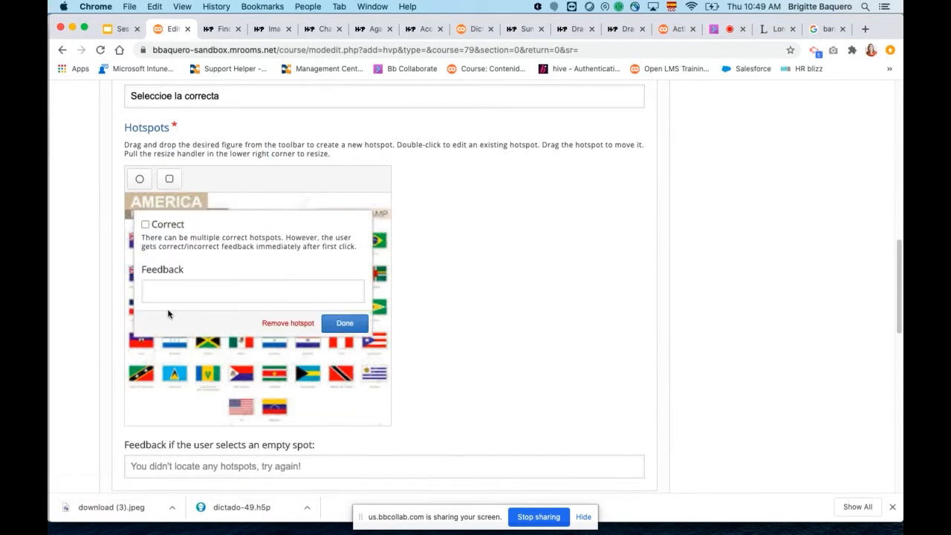
pyautogui.click(175, 290)
pyautogui.write('Intentalo de nuevo')
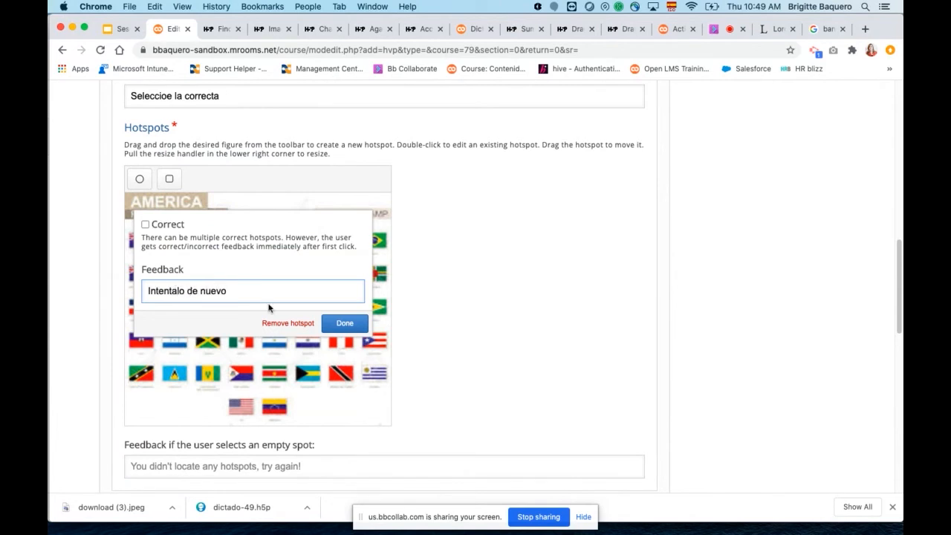
pyautogui.click(349, 326)
pyautogui.moveTo(260, 306); pyautogui.dragTo(145, 239)
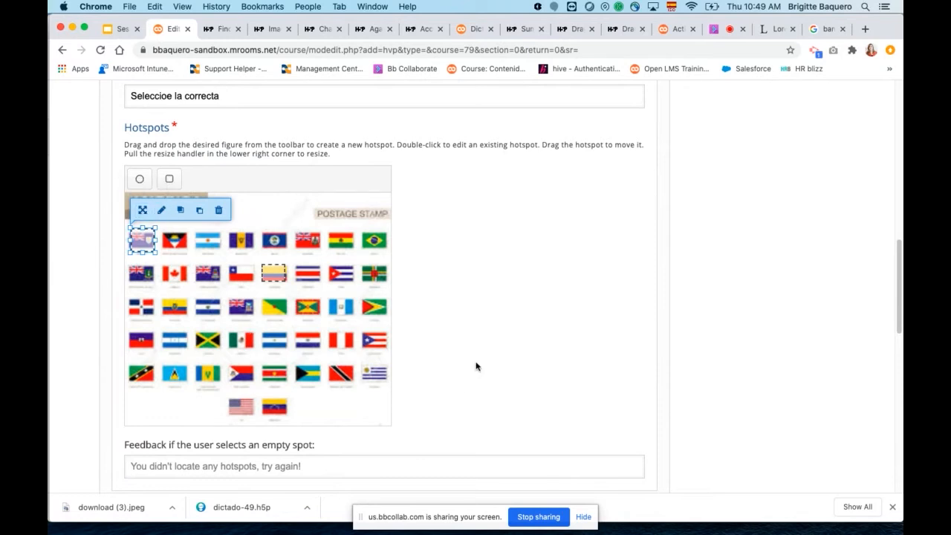
# Add another incorrect rectangular hotspot with the feedback "Mal" and place it over the second flag of the image's upper row.
pyautogui.scroll(-4, 509, 364)
pyautogui.scroll(5, 510, 365)
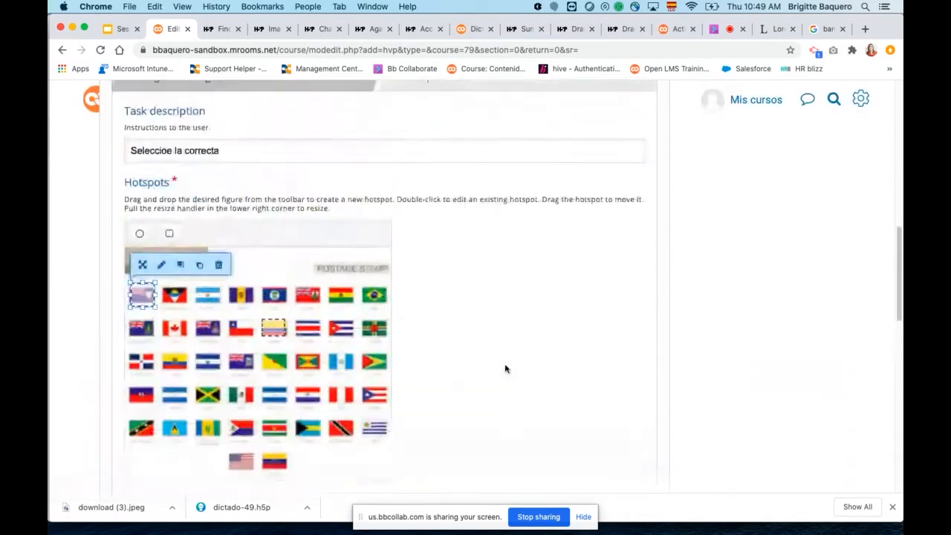
pyautogui.click(162, 265)
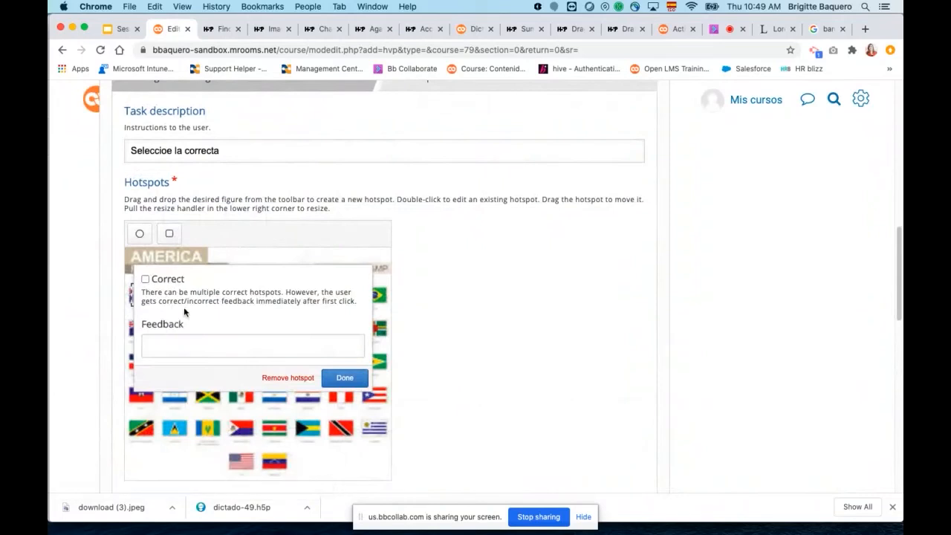
pyautogui.click(186, 341)
pyautogui.write('Mal')
pyautogui.click(345, 378)
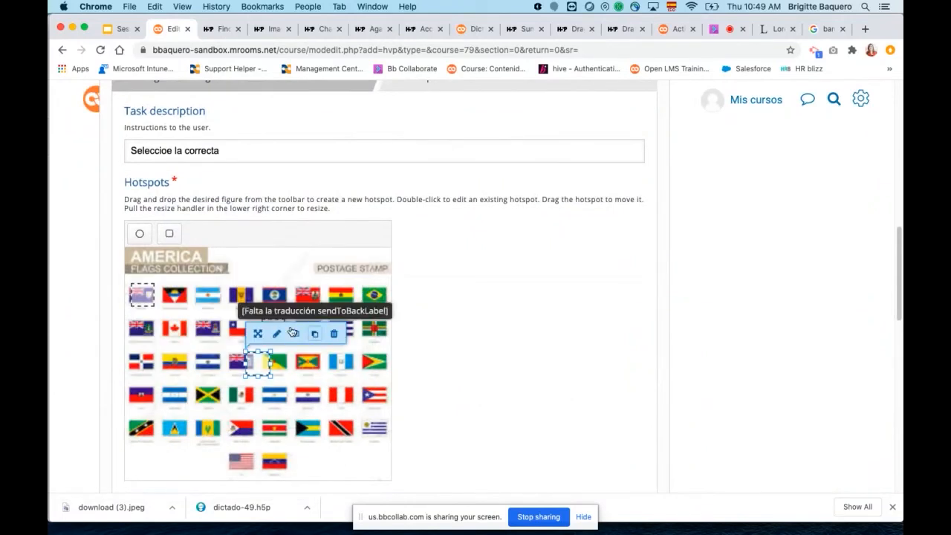
pyautogui.moveTo(266, 366); pyautogui.dragTo(191, 306)
# Save the Find the Hotspot activity with its current settings and display it.
pyautogui.scroll(-5, 486, 355)
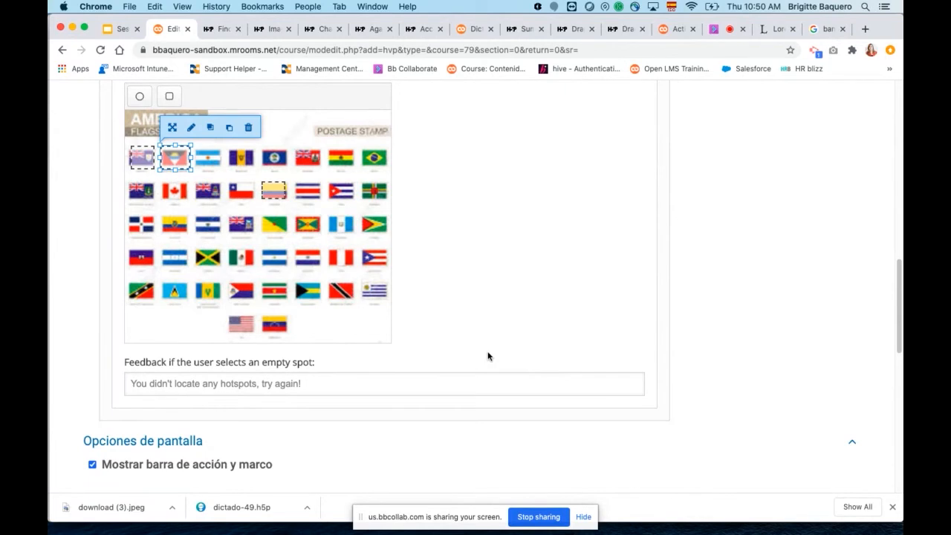
pyautogui.scroll(-1, 464, 331)
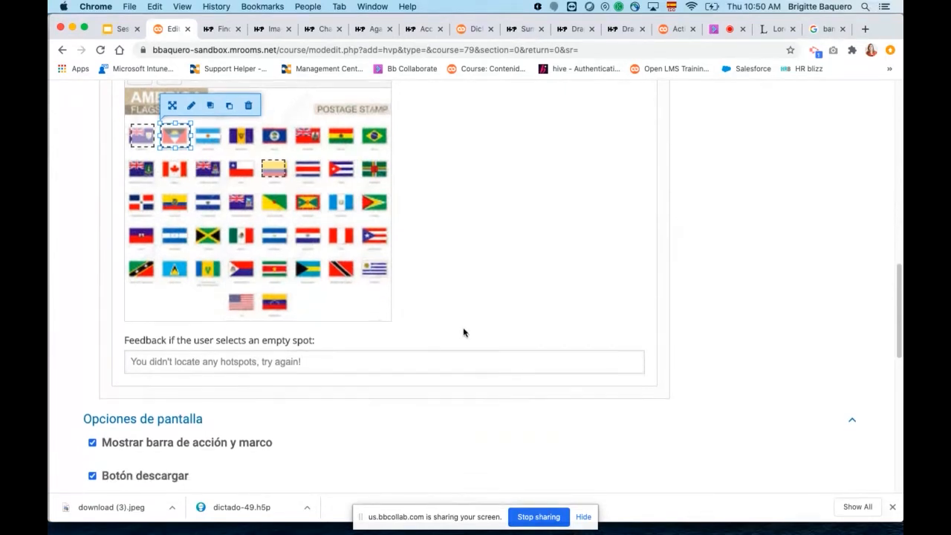
pyautogui.scroll(-5, 482, 281)
pyautogui.scroll(-3, 482, 282)
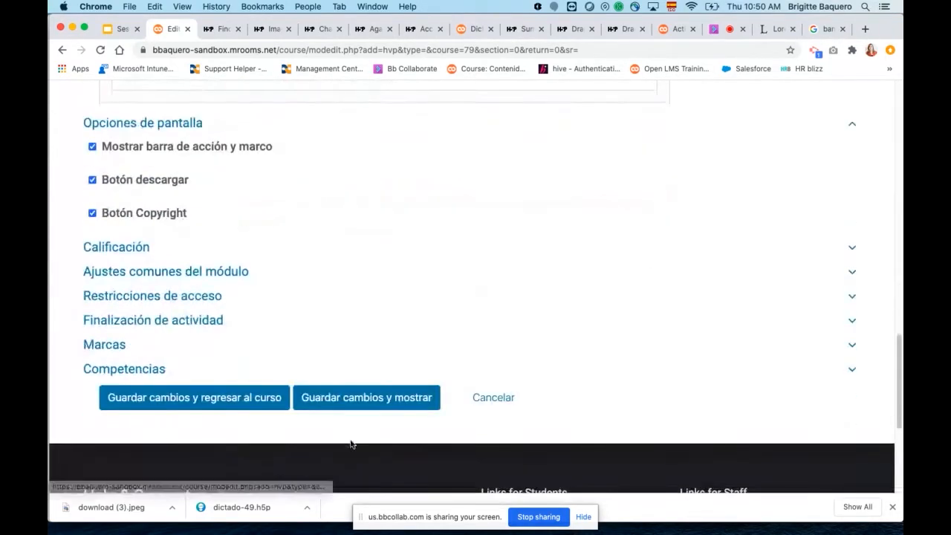
pyautogui.click(358, 406)
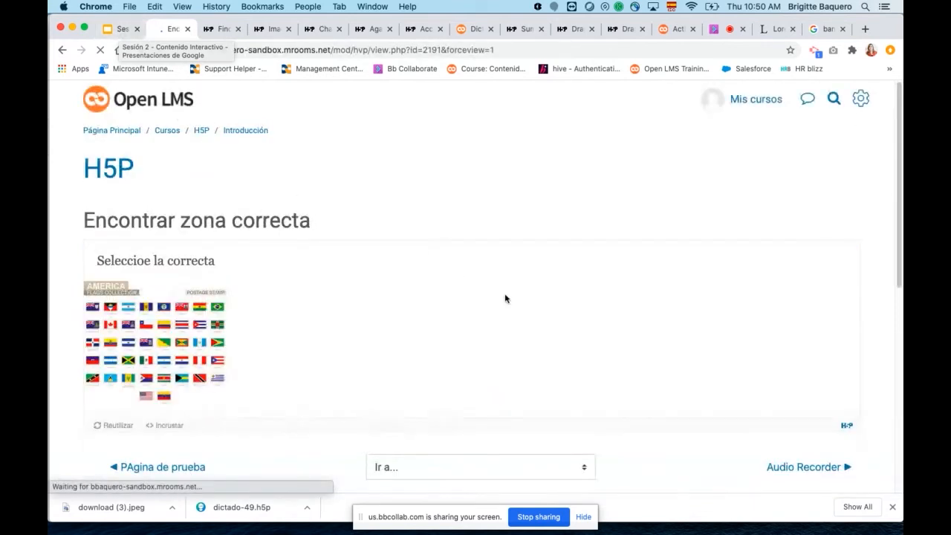
# Test the saved question by choosing the Colombian flag and review the feedback shown below the image.
pyautogui.scroll(-1, 224, 313)
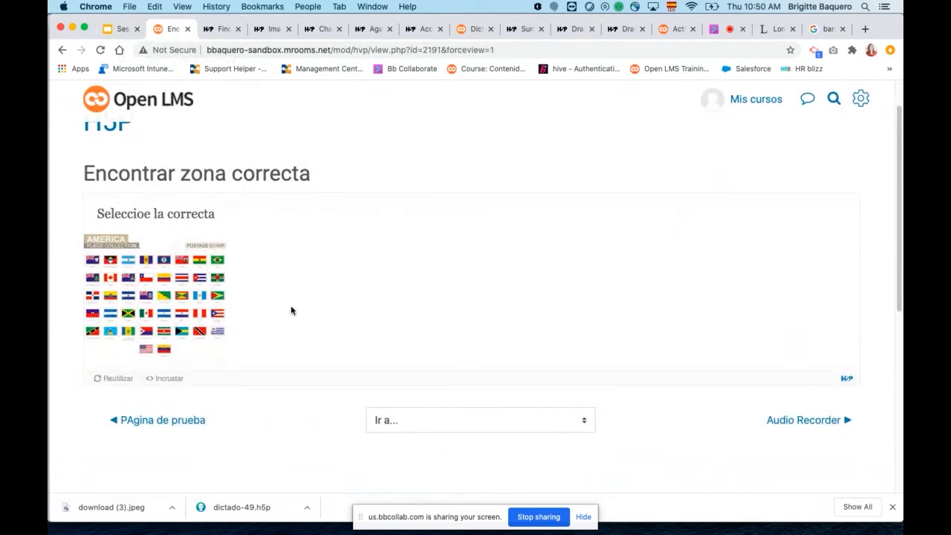
pyautogui.click(164, 280)
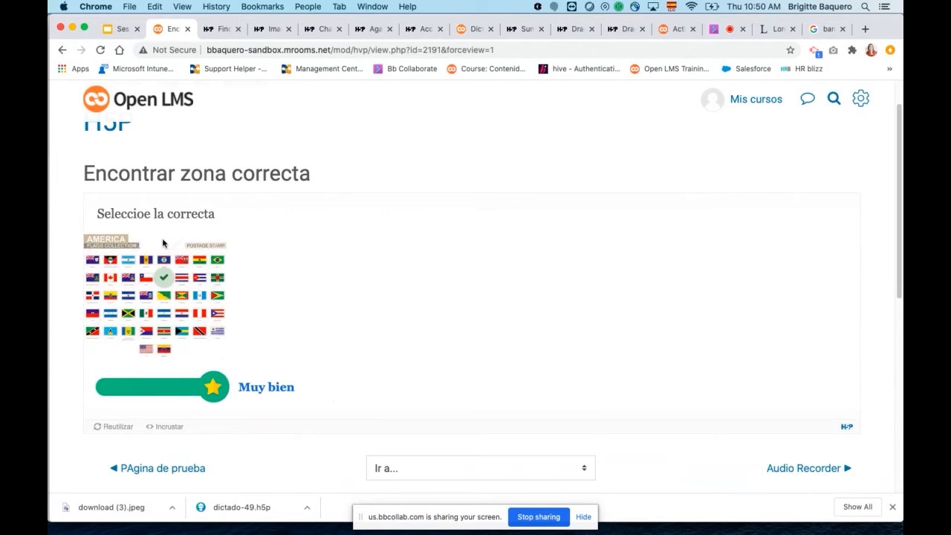
pyautogui.scroll(1, 239, 216)
pyautogui.scroll(-3, 249, 238)
pyautogui.scroll(-1, 346, 299)
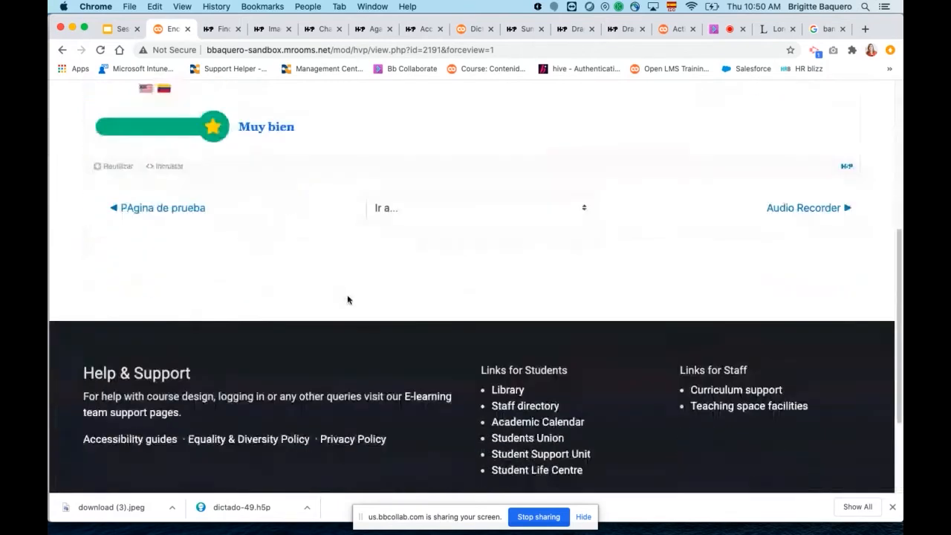
pyautogui.scroll(4, 341, 292)
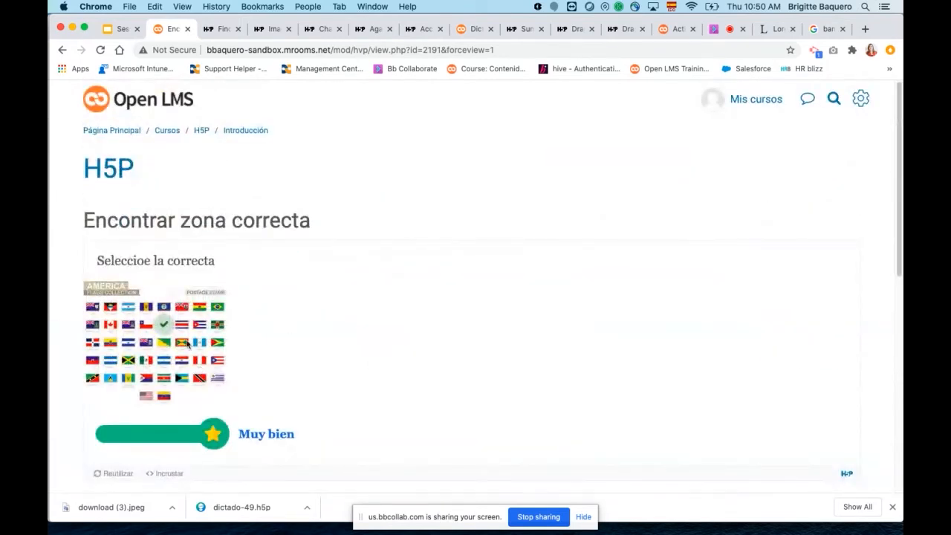
# Switch to the Google Slides deck "Sesión 2 - Contenido Interactivo" and start presenting from the "Tipos de contenido de información" slide.
pyautogui.click(119, 31)
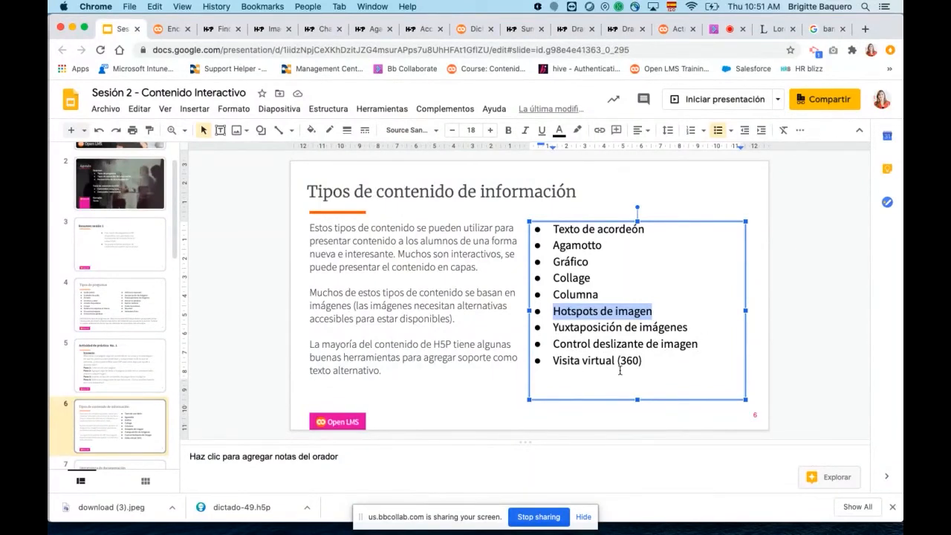
pyautogui.click(705, 105)
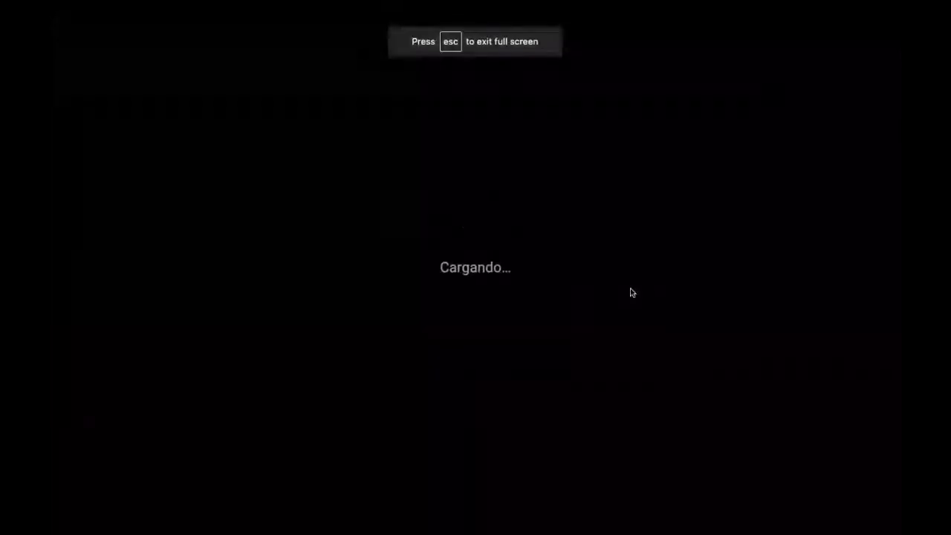
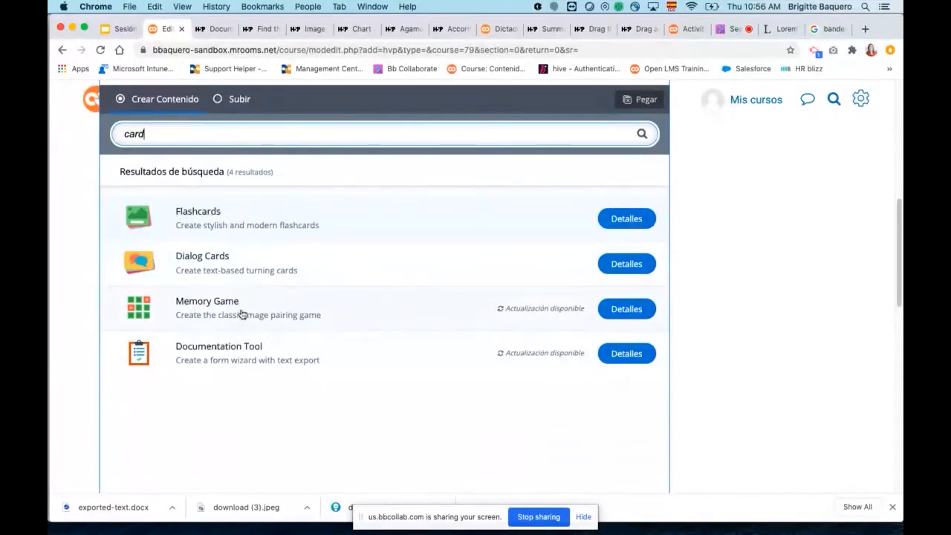
# Open the details of the Flashcards content type and view its content demo on h5p.org.
pyautogui.click(625, 220)
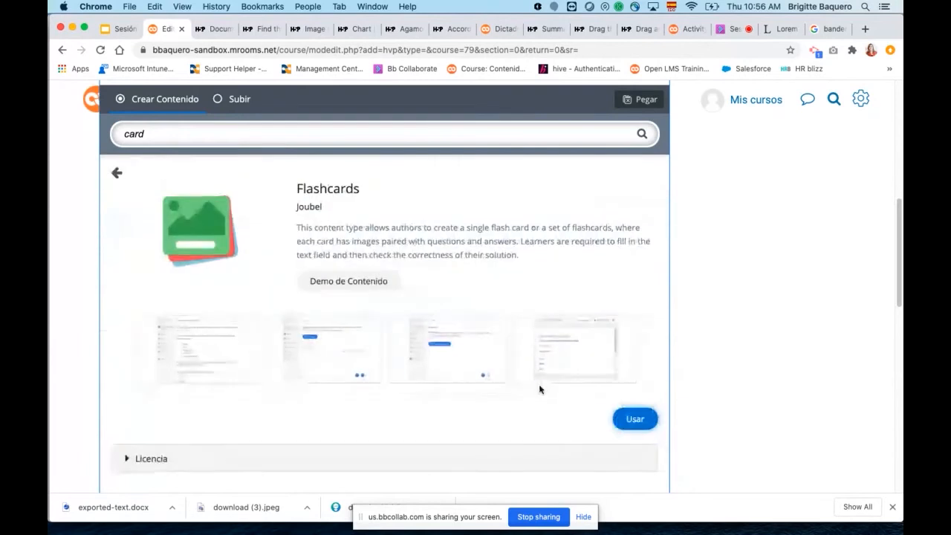
pyautogui.click(363, 282)
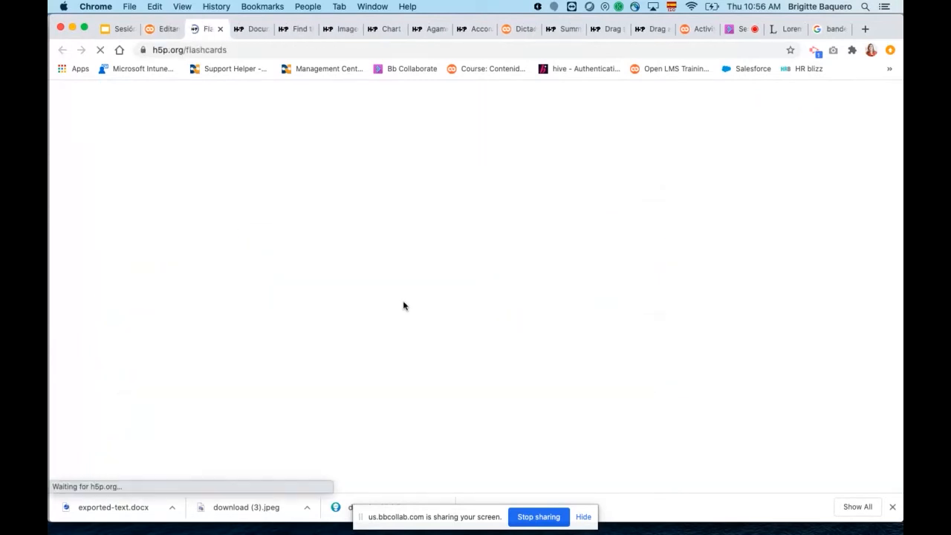
pyautogui.scroll(-10, 508, 344)
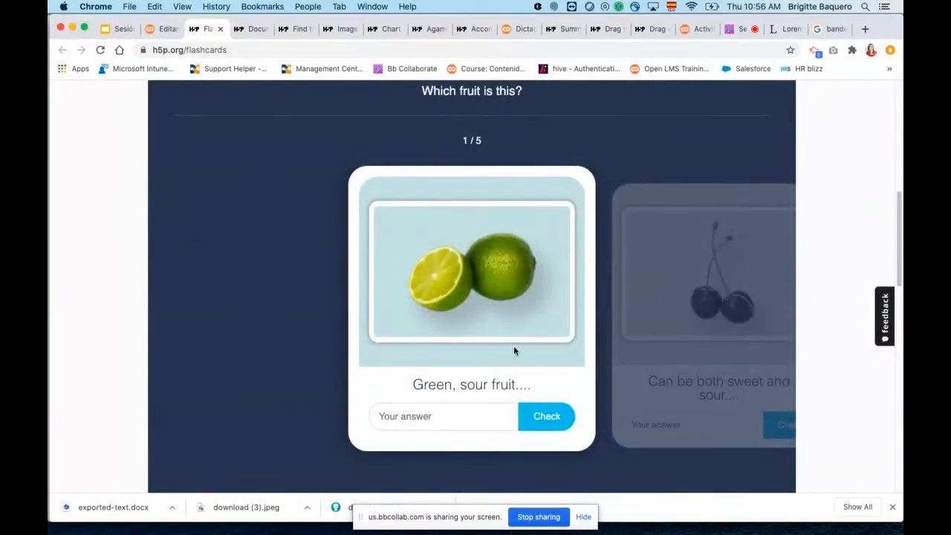
# Answer the "Green, sour fruit...." flashcard with "limom" and check the answer.
pyautogui.moveTo(407, 388); pyautogui.dragTo(526, 392)
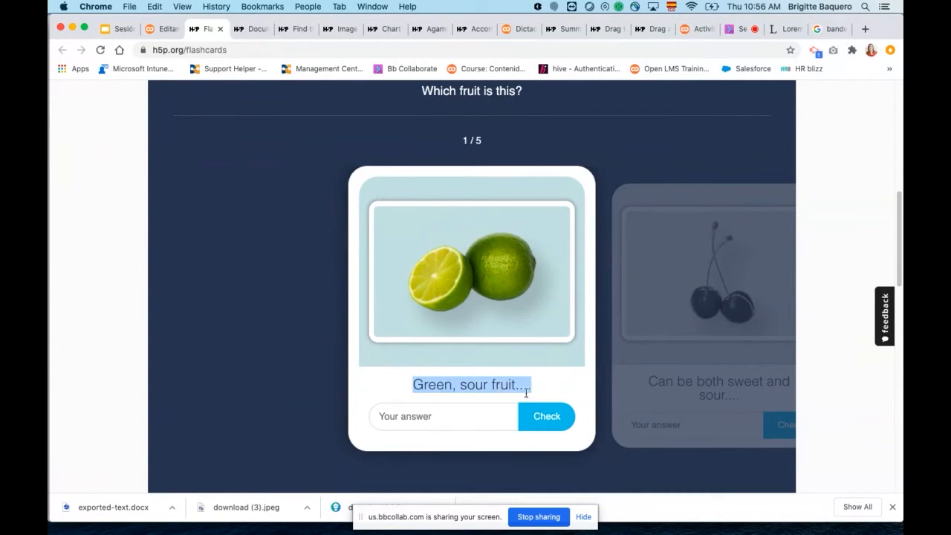
pyautogui.click(434, 417)
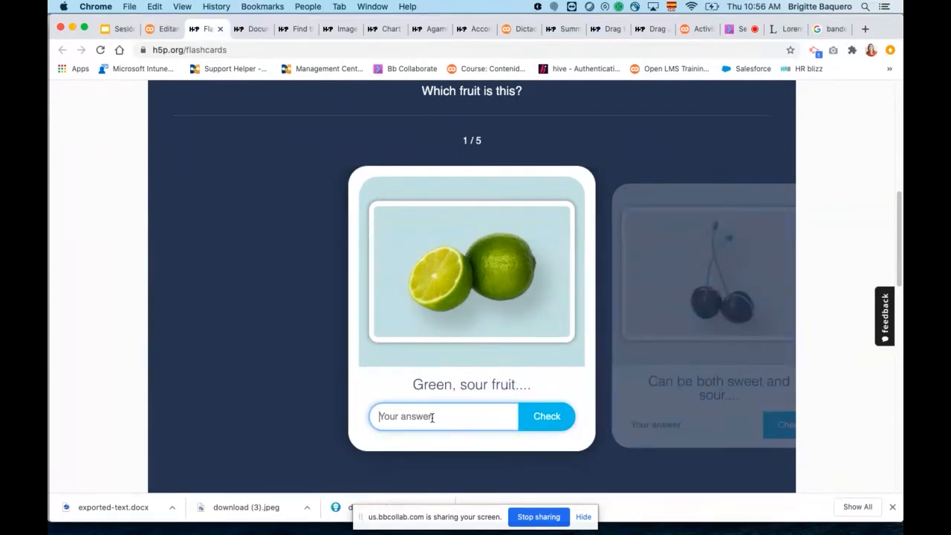
pyautogui.write('limos')
pyautogui.click(547, 417)
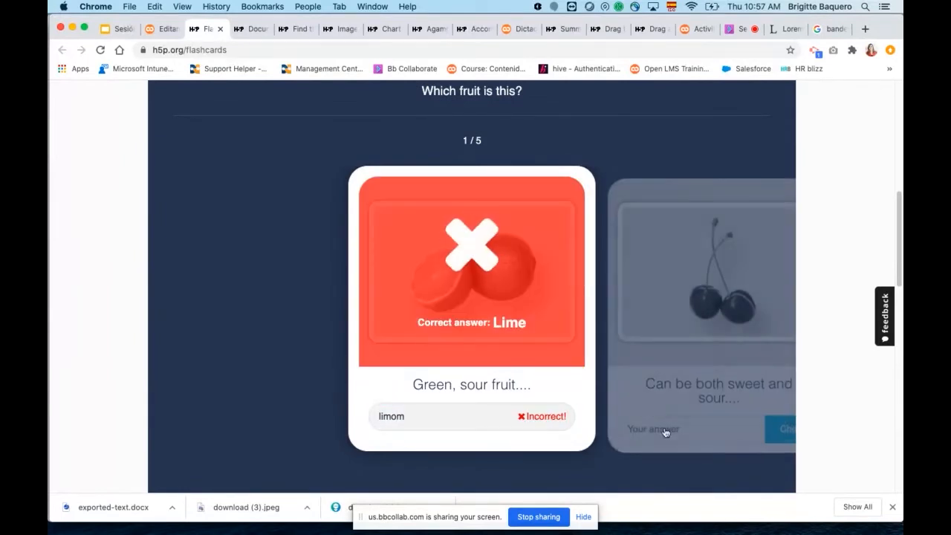
# Go to the second flashcard, name the fruit that can be both sweet and sour, and check the answer.
pyautogui.click(666, 431)
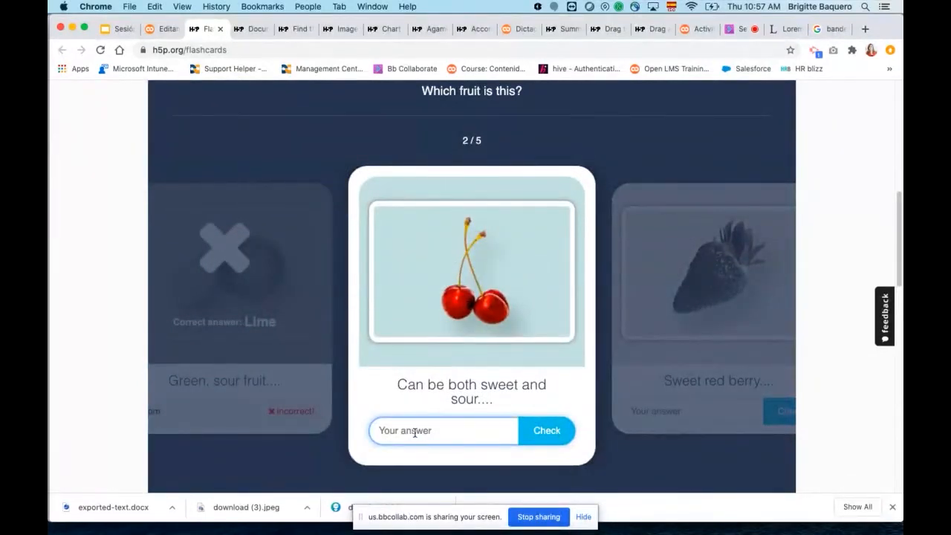
pyautogui.write('cherry')
pyautogui.click(546, 431)
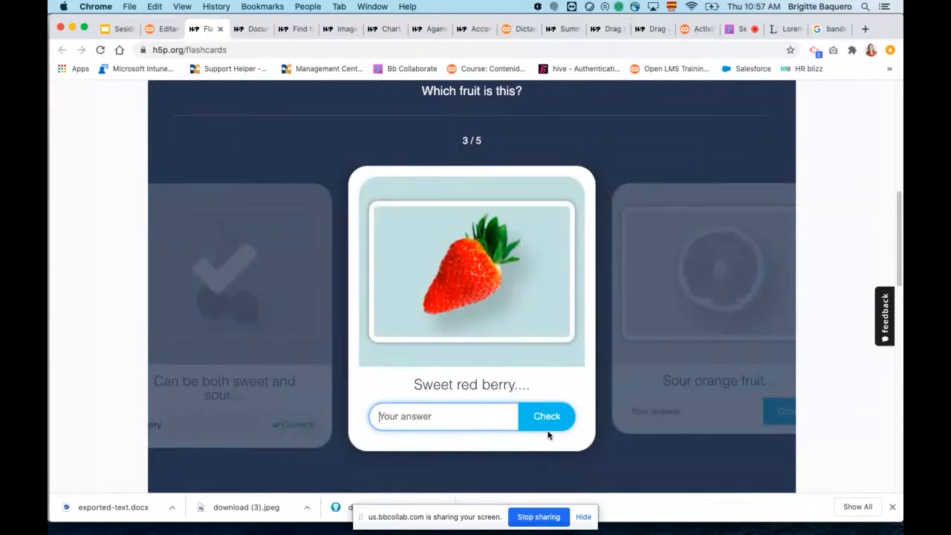
# Look over the rest of the Flashcards quiz example and return to the "card" search results in Open LMS.
pyautogui.scroll(-5, 537, 334)
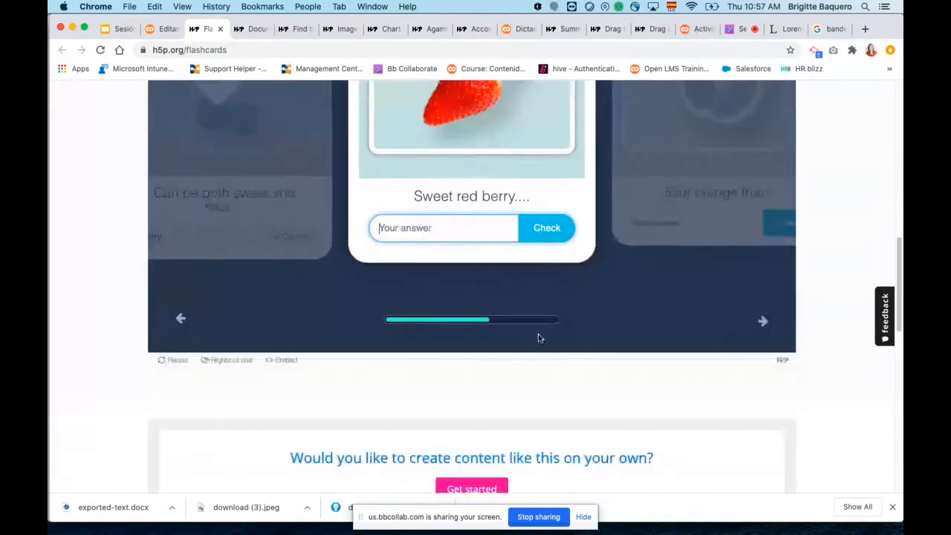
pyautogui.scroll(4, 539, 333)
pyautogui.scroll(4, 540, 339)
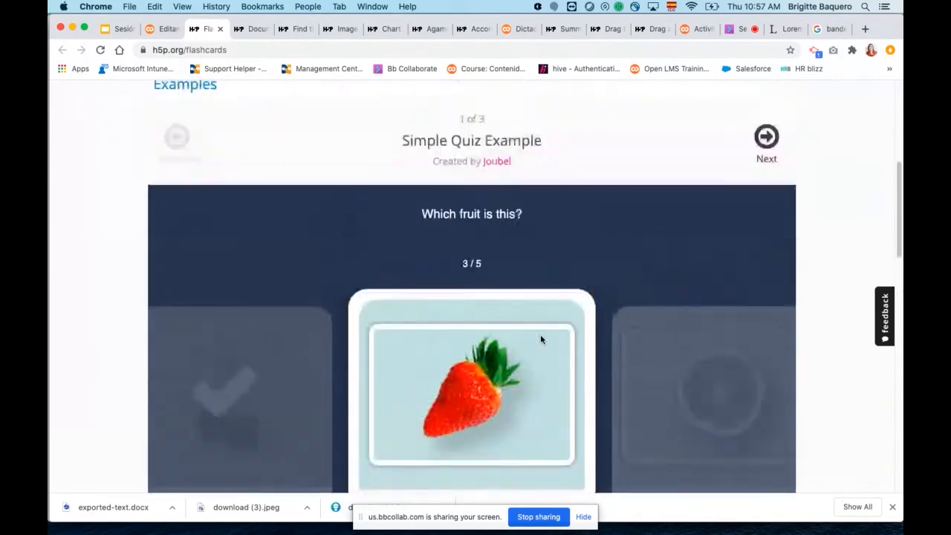
pyautogui.scroll(-3, 723, 279)
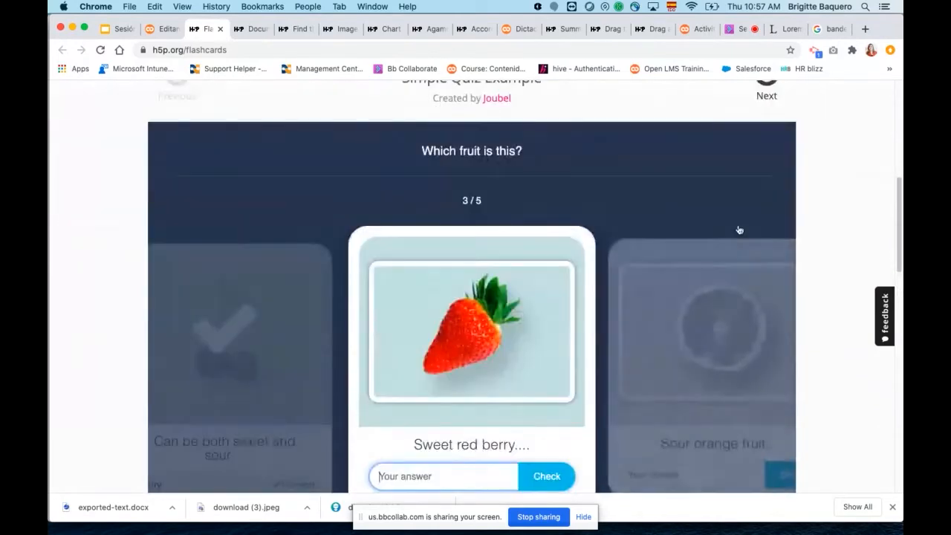
pyautogui.scroll(4, 740, 230)
pyautogui.click(165, 28)
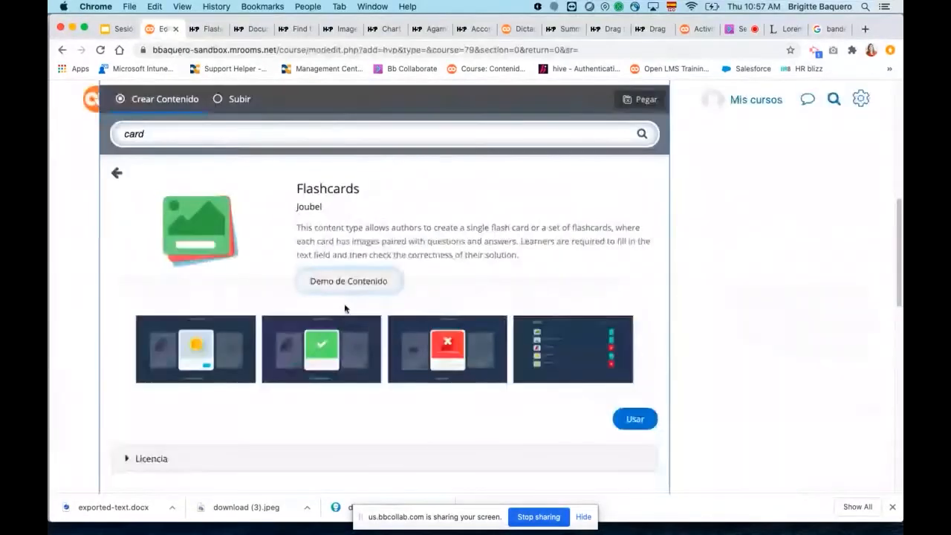
pyautogui.click(115, 173)
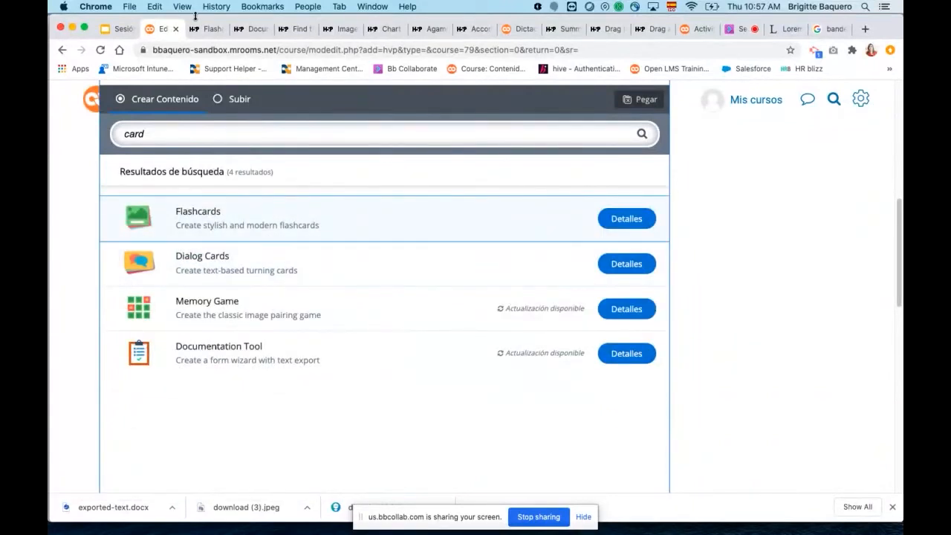
# Open the details of the Dialog Cards content type and display the Spanish berry names example in its demo.
pyautogui.click(616, 267)
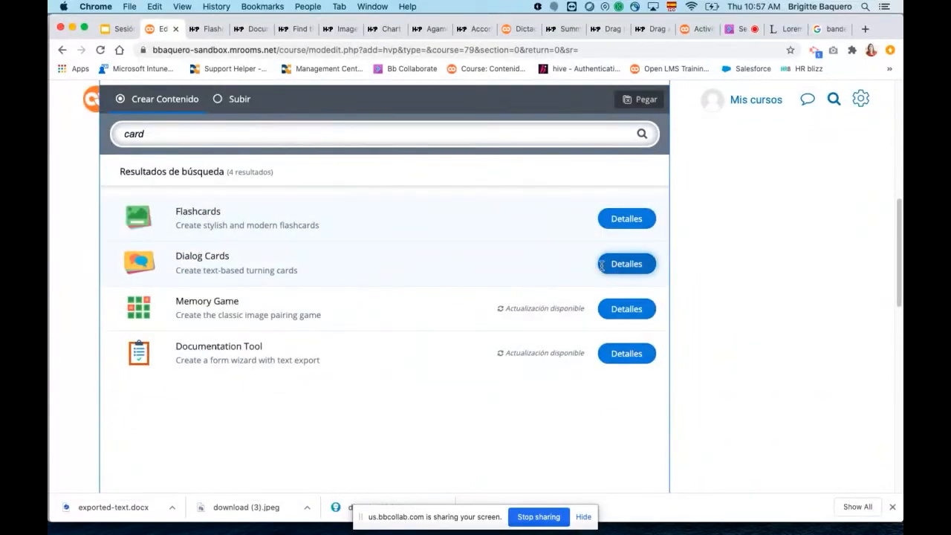
pyautogui.click(363, 297)
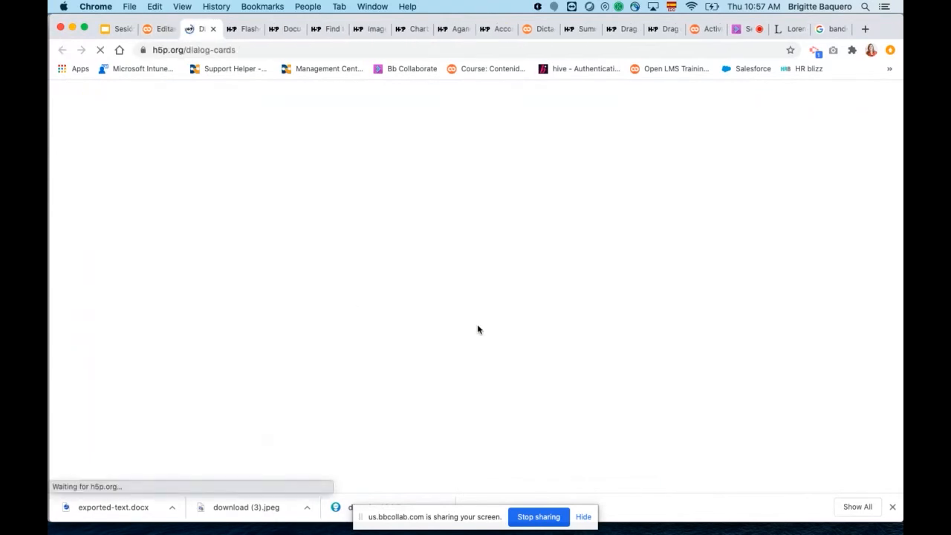
pyautogui.scroll(-5, 626, 310)
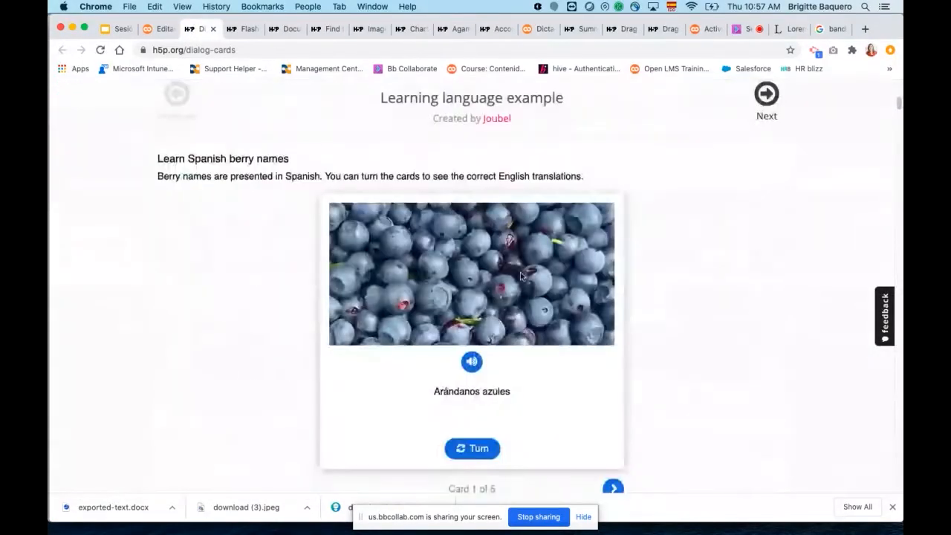
pyautogui.scroll(-2, 738, 289)
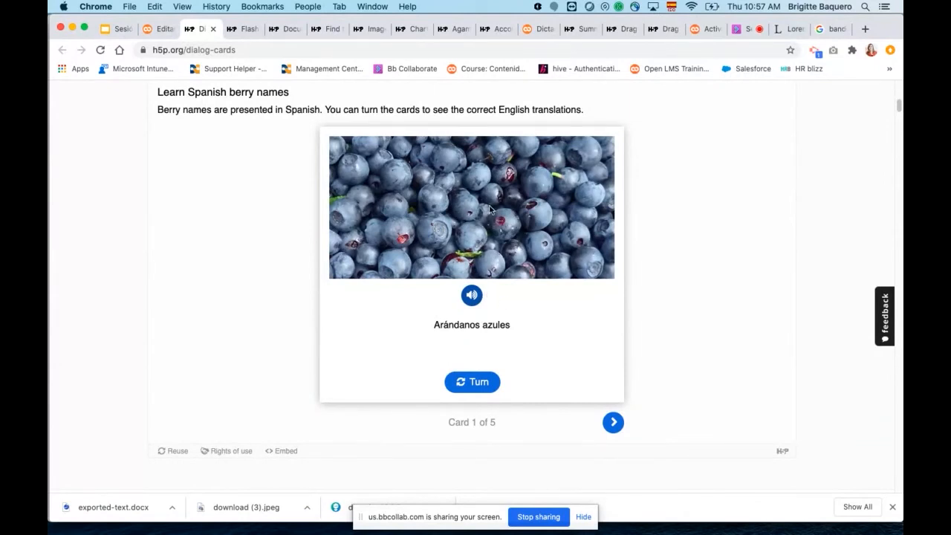
# Turn the "Arándanos azules" dialog card back and forth to compare its Spanish and English sides.
pyautogui.click(479, 383)
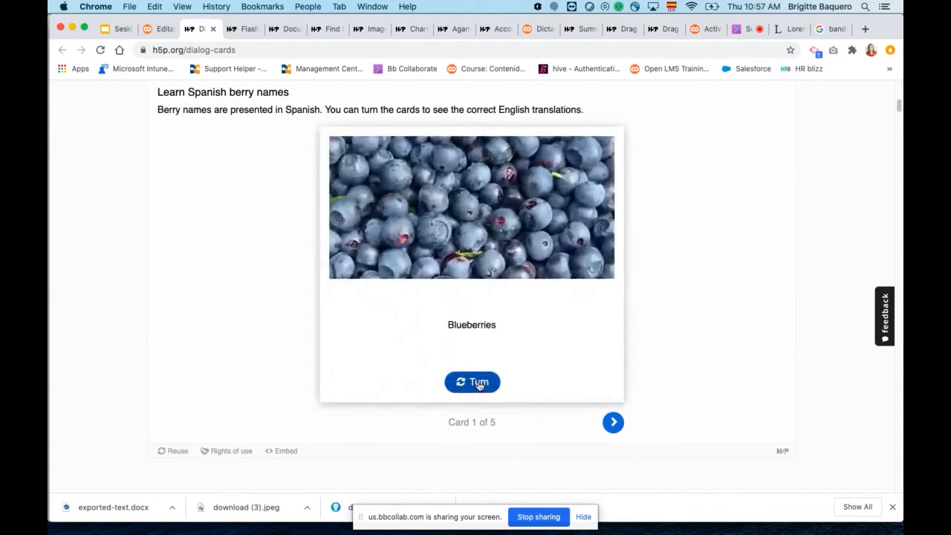
pyautogui.click(480, 386)
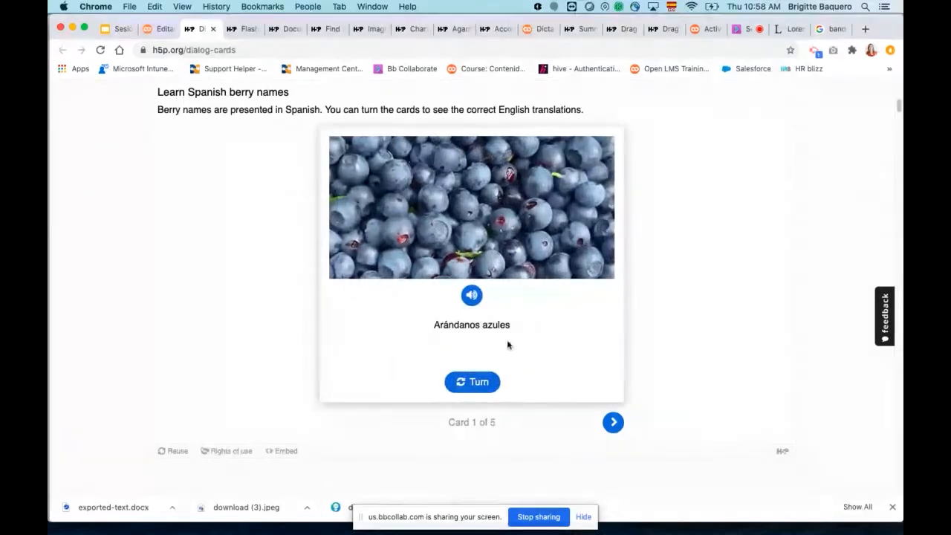
pyautogui.click(480, 382)
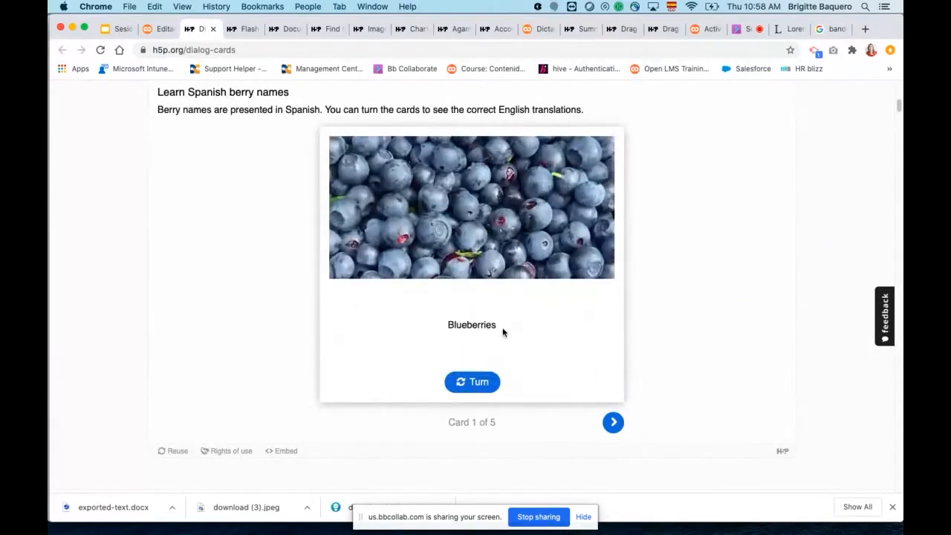
pyautogui.click(474, 383)
# Advance to the "Frambuesas" card, turn it over repeatedly, and return to the content type search results in Open LMS.
pyautogui.click(614, 423)
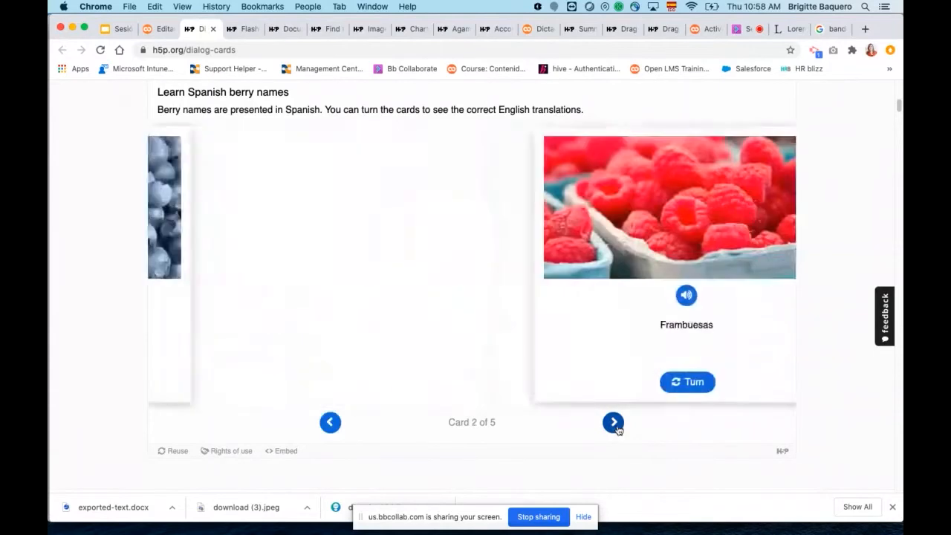
pyautogui.click(474, 388)
pyautogui.click(474, 383)
pyautogui.click(474, 383)
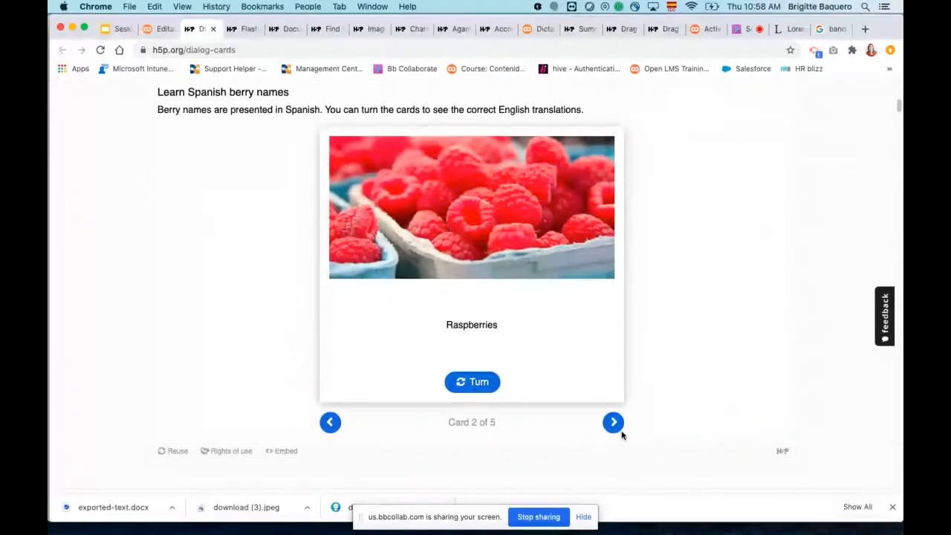
pyautogui.click(161, 30)
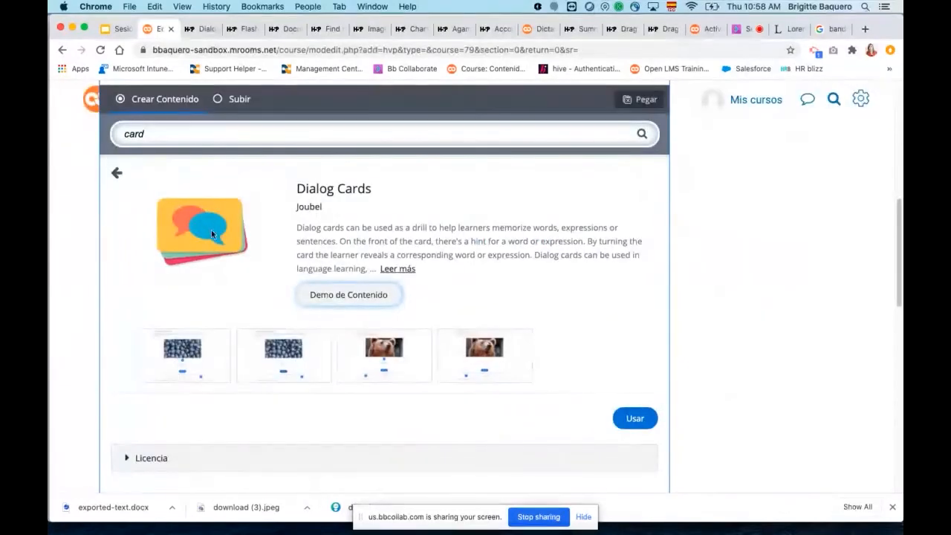
pyautogui.click(117, 173)
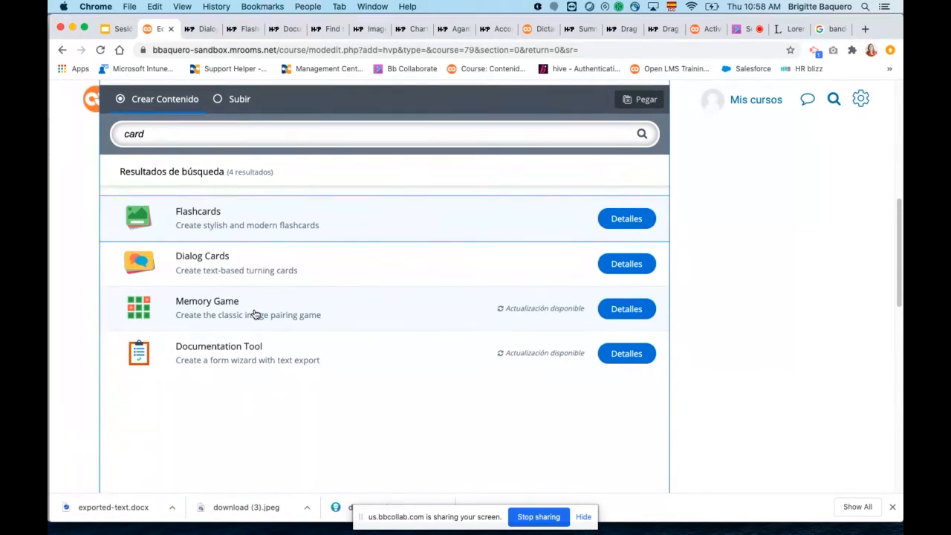
# Switch to the Google Slides deck, present from "Tipos de contenido complejos" and advance to the "Actividad de prática # 2" slide.
pyautogui.click(125, 30)
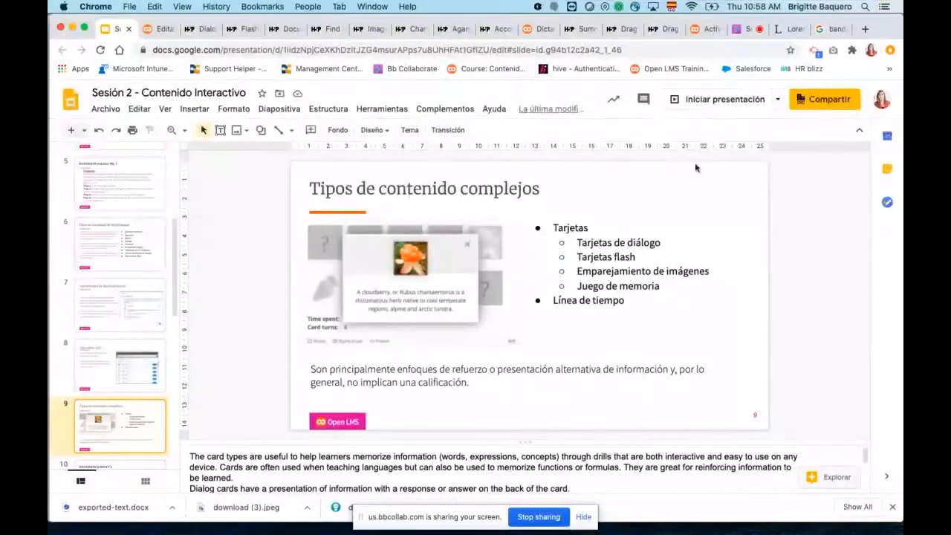
pyautogui.click(717, 100)
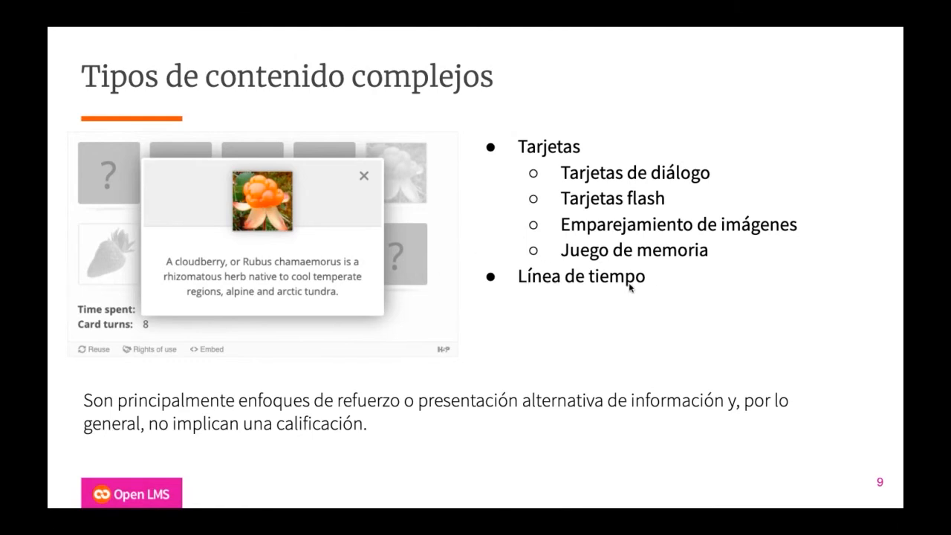
pyautogui.press('Right')
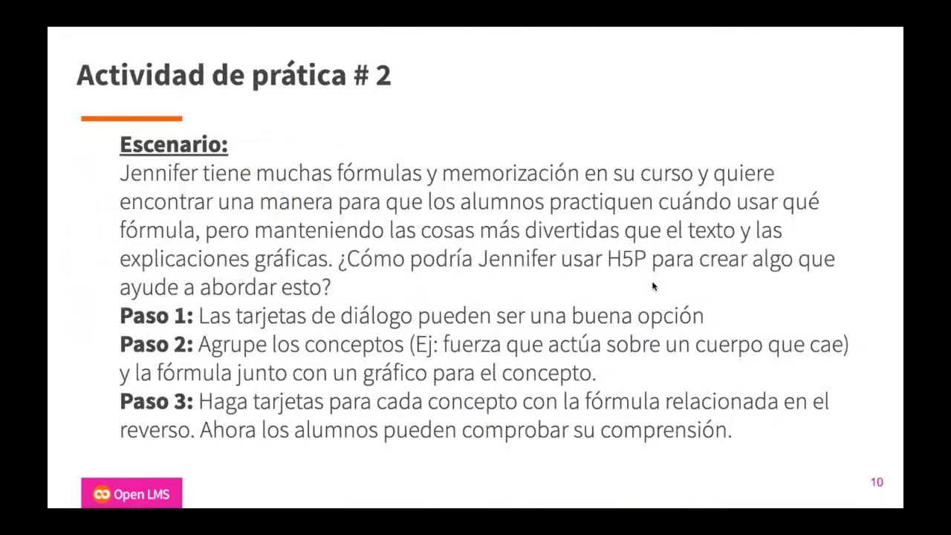
# End the slide show and switch back to the H5P content type selection in Open LMS.
pyautogui.hotkey('ctrl', 'Up')
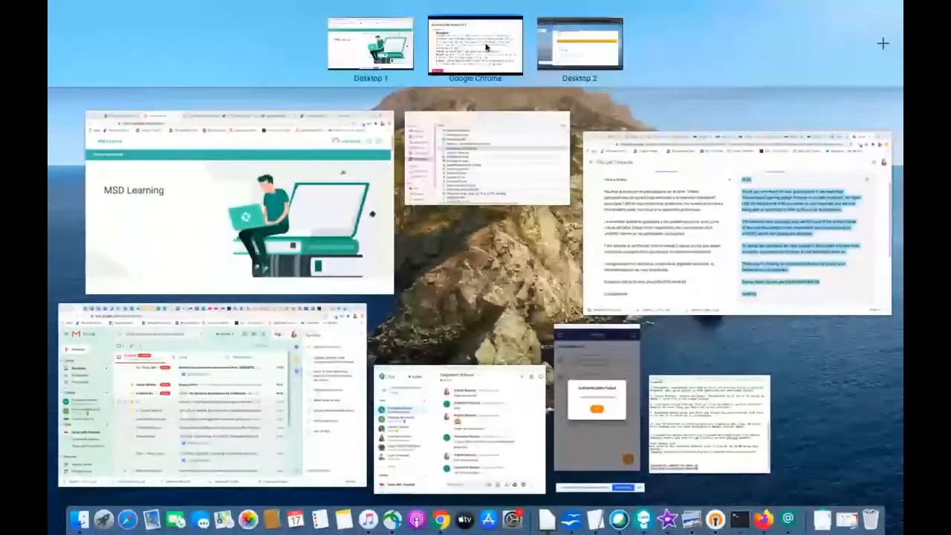
pyautogui.click(485, 47)
pyautogui.press('Escape')
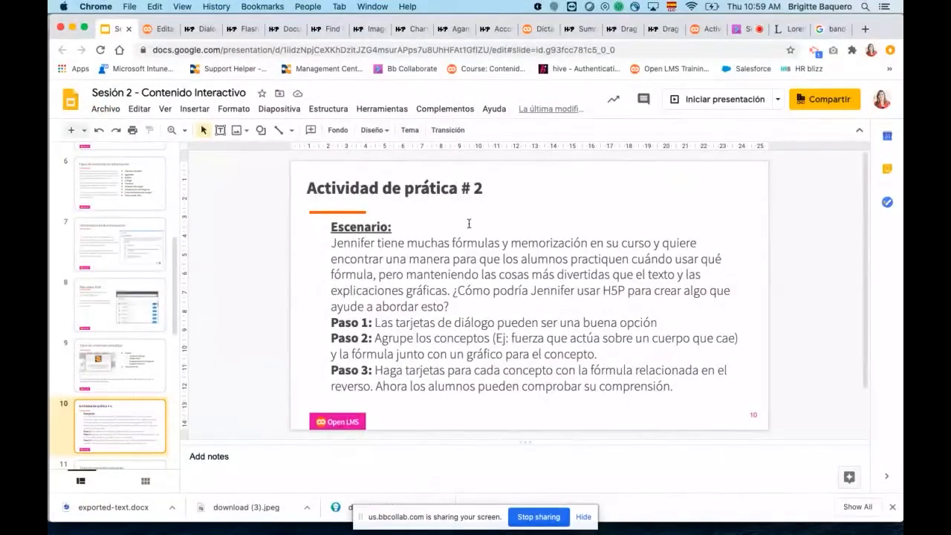
pyautogui.click(159, 28)
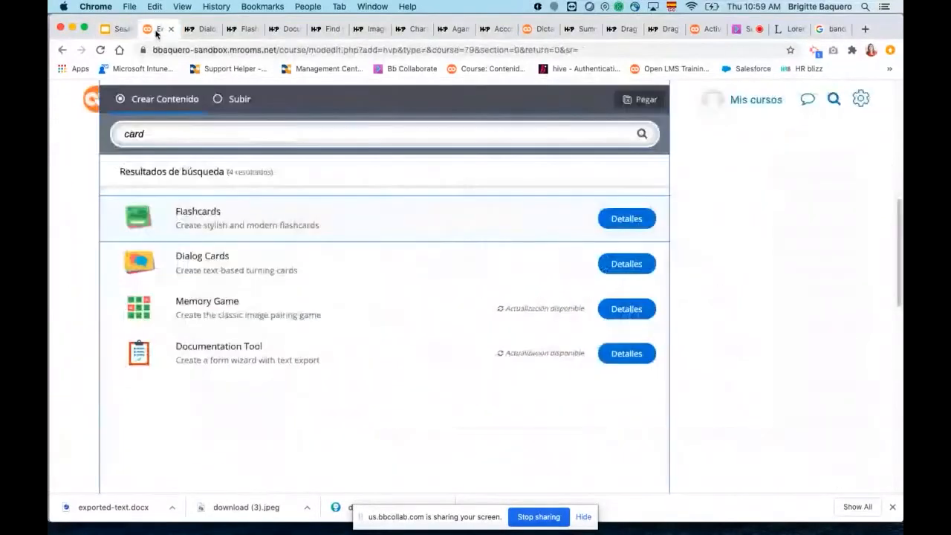
# Search the H5P content types for "li" and choose Timeline to open its creation form.
pyautogui.moveTo(147, 134); pyautogui.dragTo(102, 136)
pyautogui.press('BackSpace')
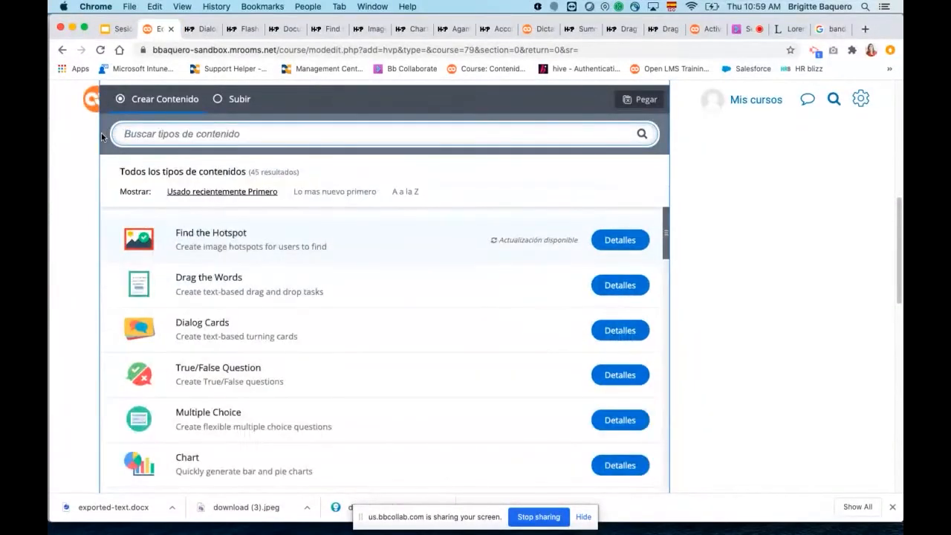
pyautogui.write('li')
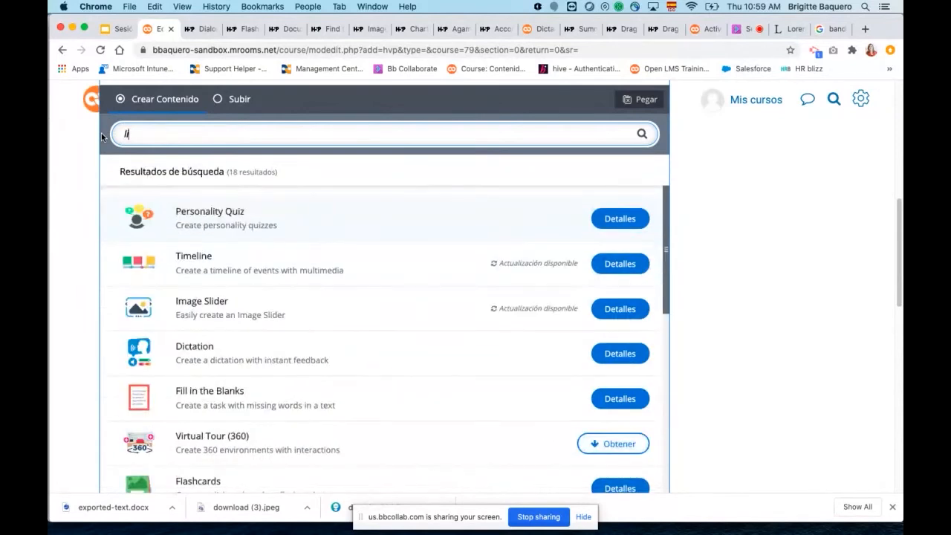
pyautogui.click(236, 270)
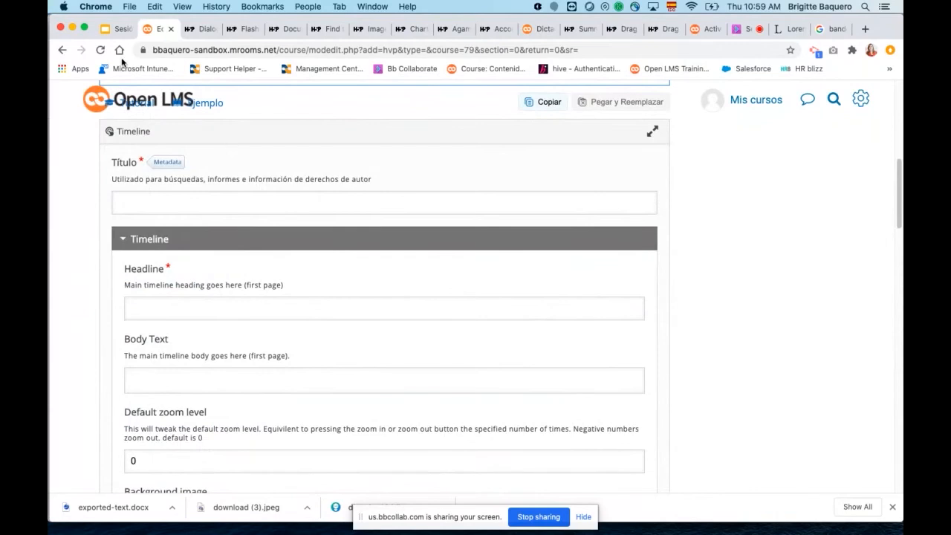
# Leave the empty Timeline form, return to the H5P course page and start adding a new Contenido interactivo activity.
pyautogui.click(64, 49)
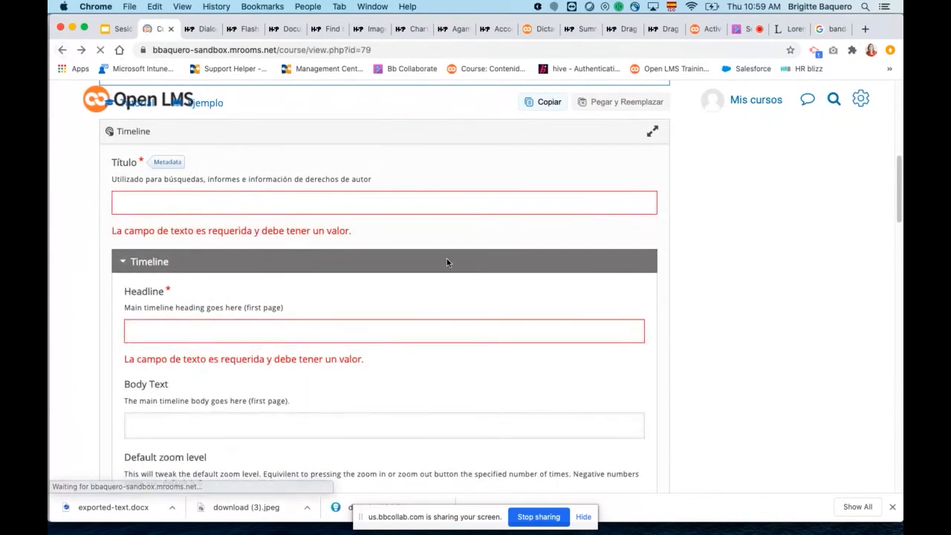
pyautogui.scroll(-20, 462, 297)
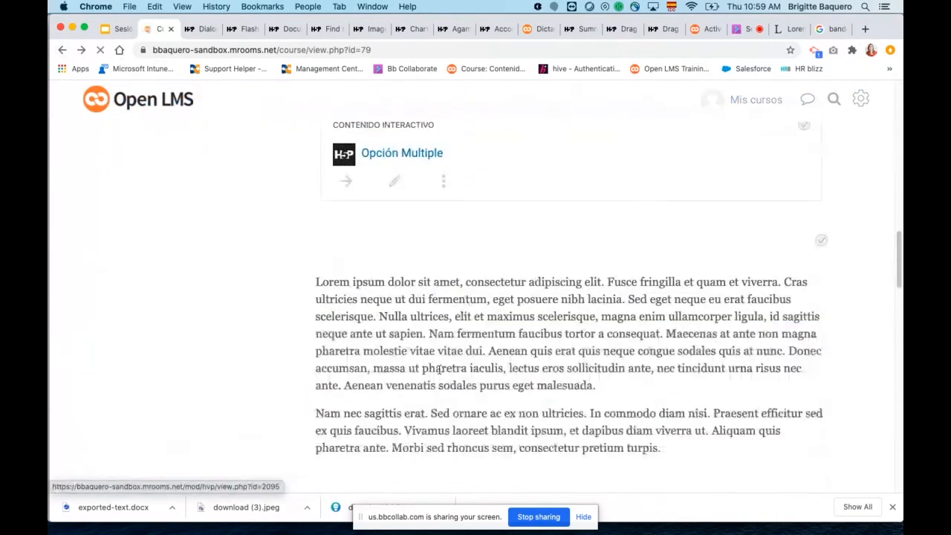
pyautogui.scroll(20, 327, 210)
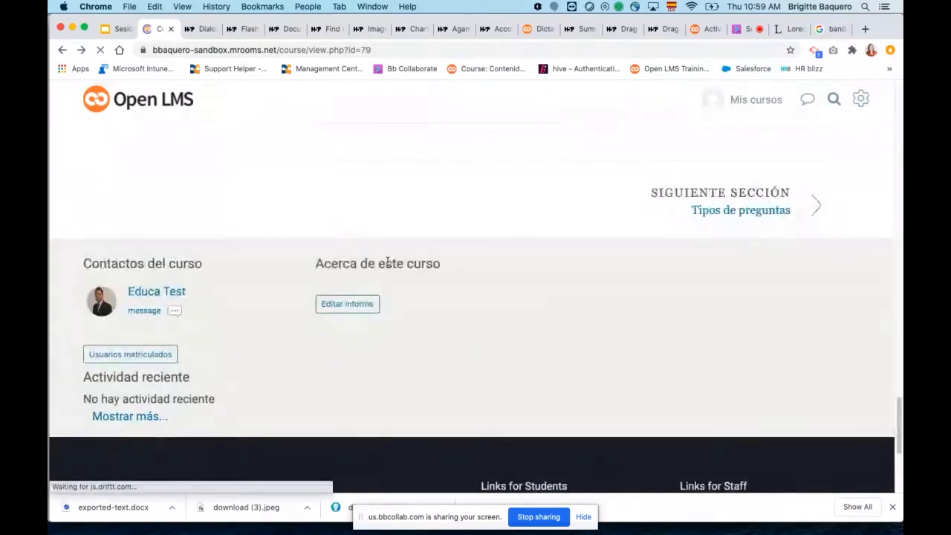
pyautogui.scroll(-13, 469, 377)
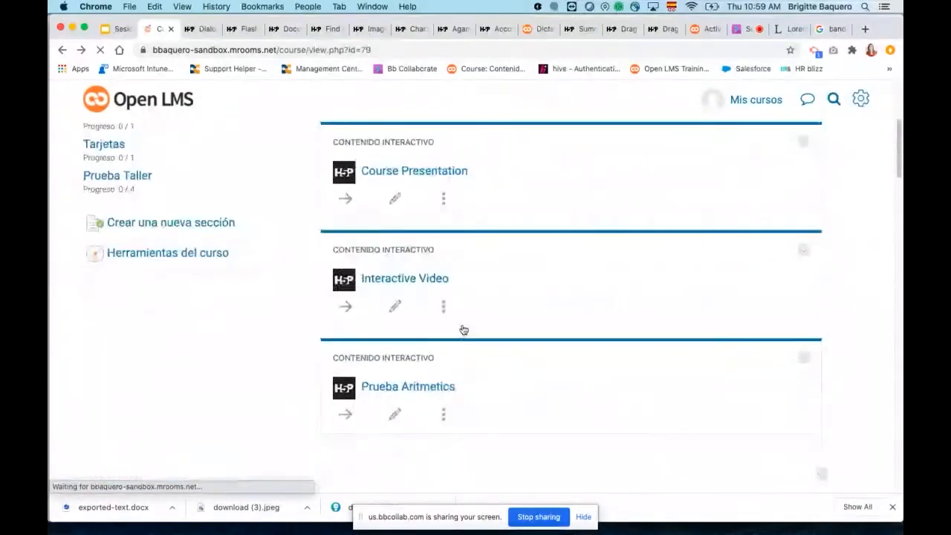
pyautogui.scroll(-15, 463, 324)
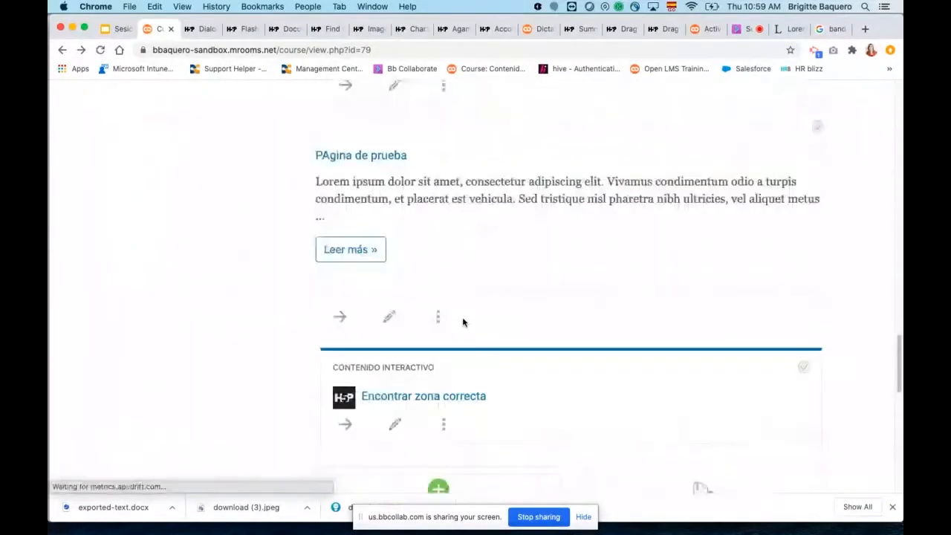
pyautogui.scroll(3, 435, 237)
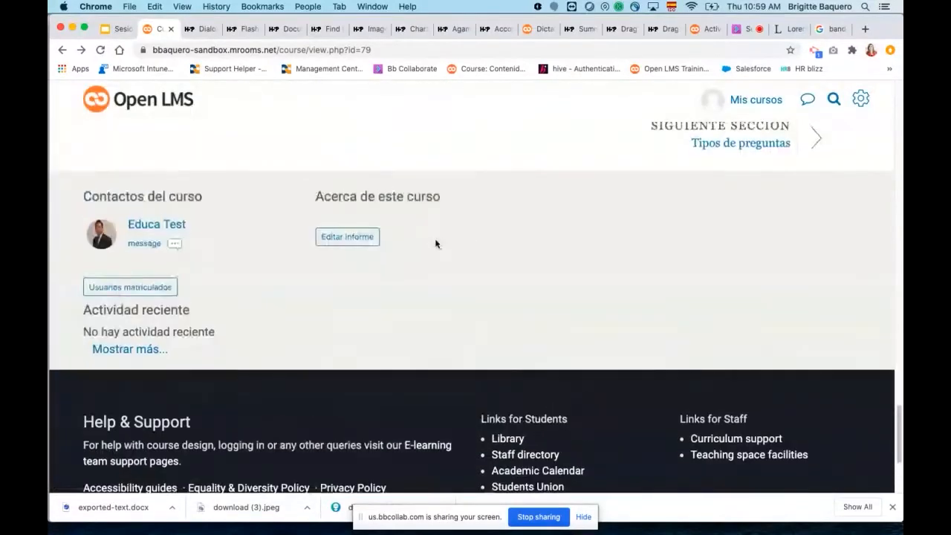
pyautogui.scroll(2, 435, 256)
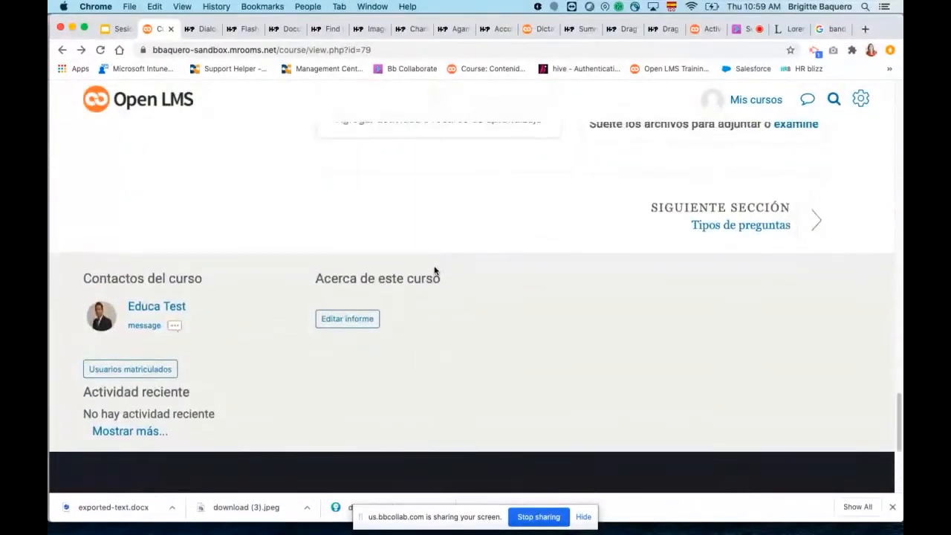
pyautogui.click(439, 182)
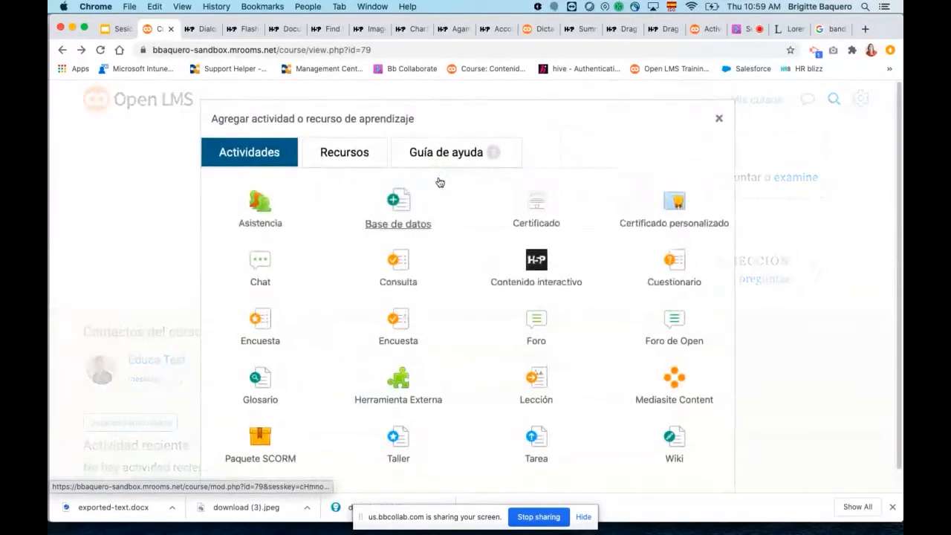
pyautogui.click(546, 261)
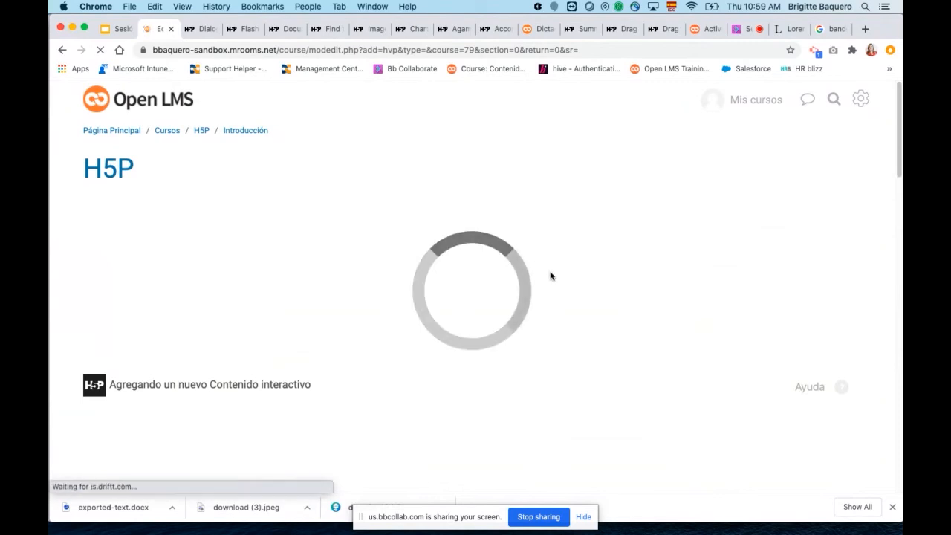
# Search the H5P content types for "ti", show the details of Timeline and open its content demo.
pyautogui.scroll(-5, 636, 316)
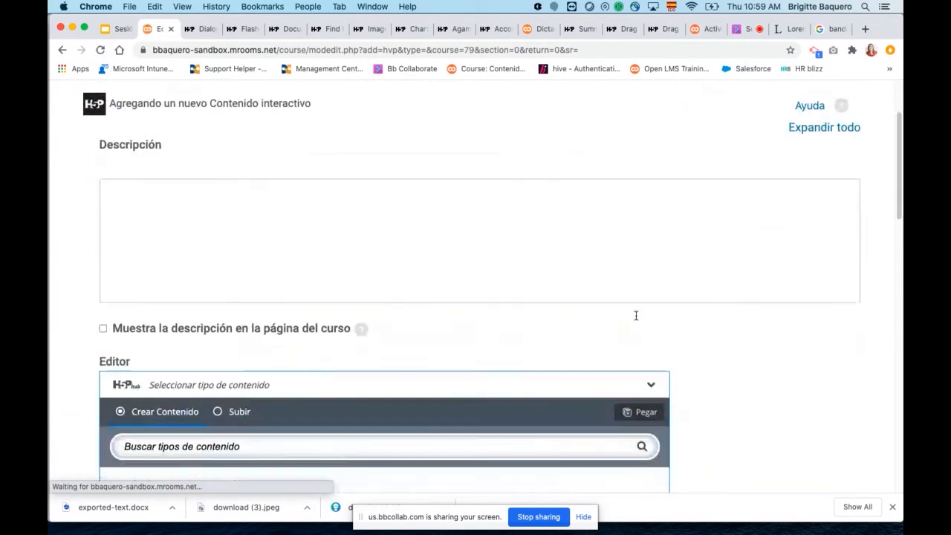
pyautogui.click(226, 285)
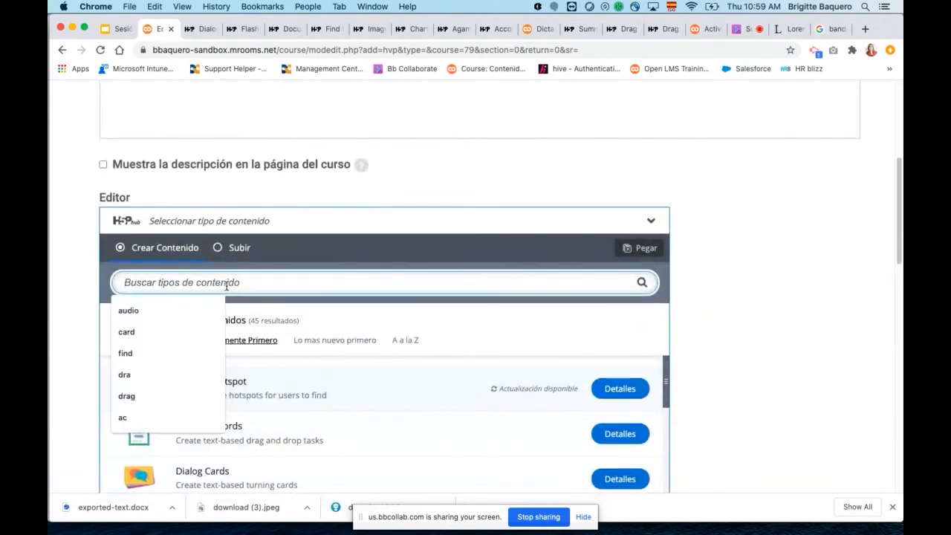
pyautogui.write('t')
pyautogui.press('BackSpace')
pyautogui.write('ti')
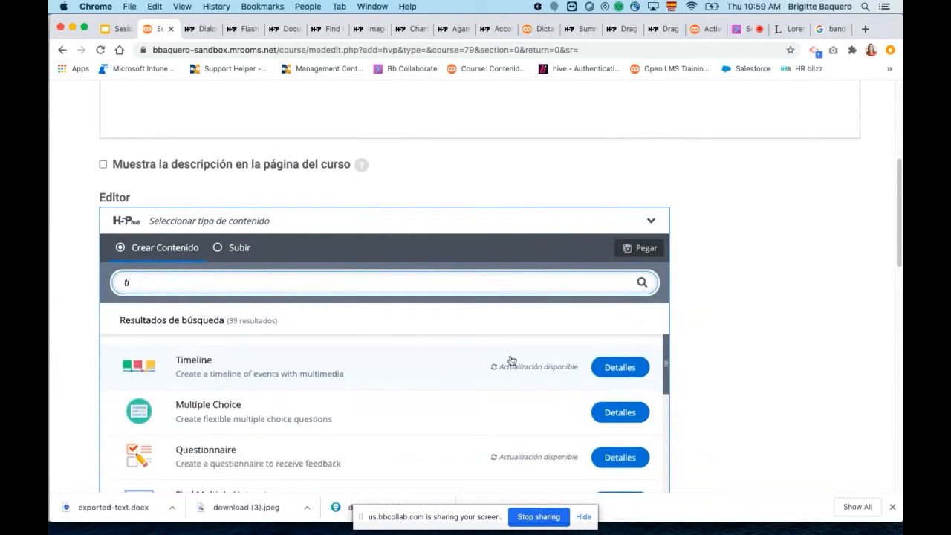
pyautogui.click(617, 371)
pyautogui.click(357, 169)
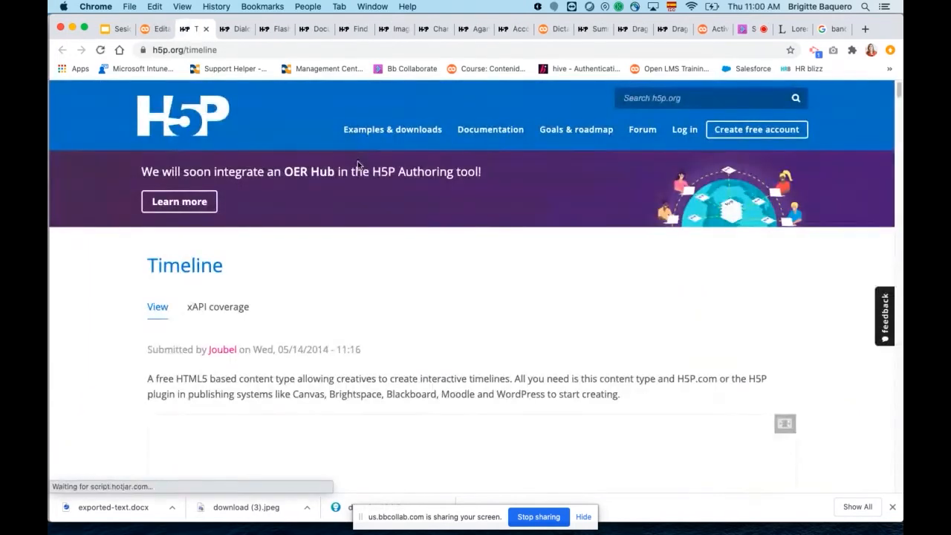
# Go through the strawberry timeline demo from "History of strawberries" forward to the "Strawberries in cosmetics" event.
pyautogui.scroll(-5, 519, 240)
pyautogui.scroll(-5, 520, 240)
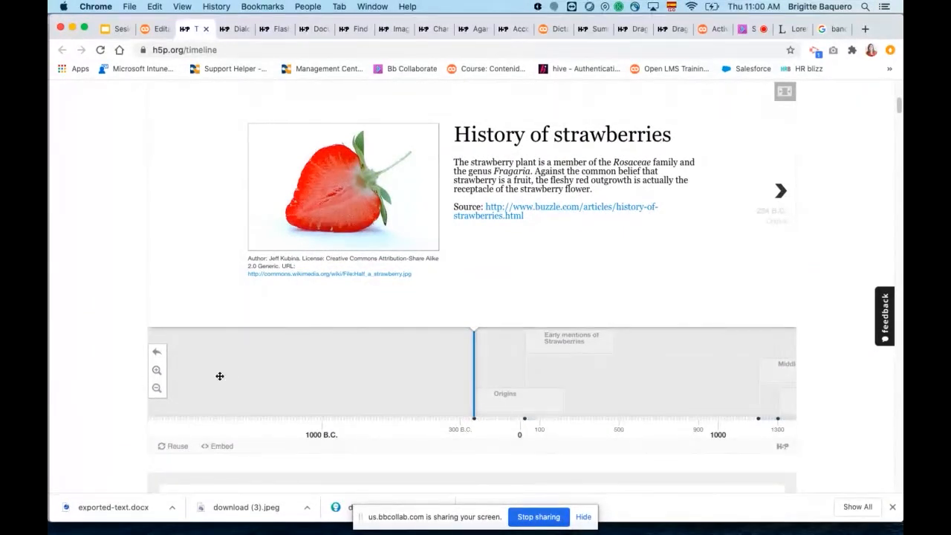
pyautogui.scroll(1, 522, 273)
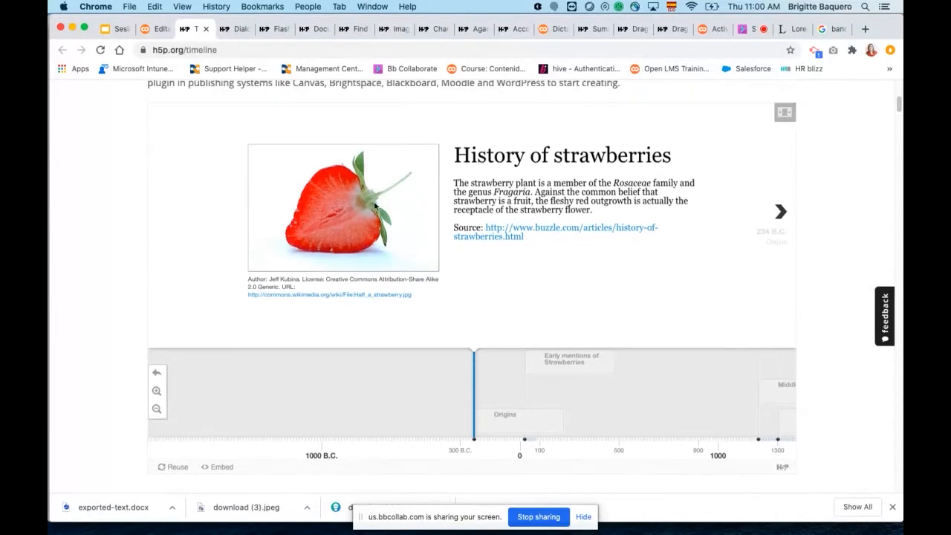
pyautogui.scroll(2, 384, 250)
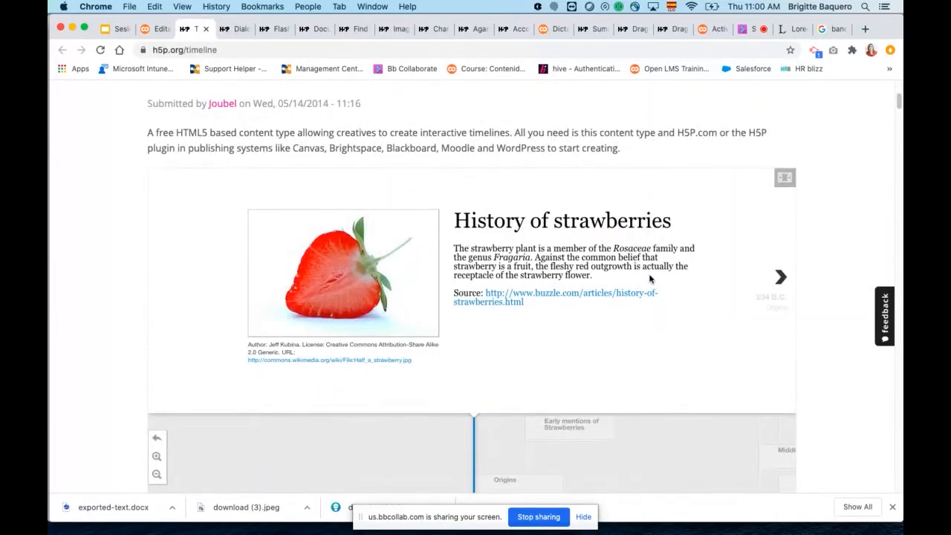
pyautogui.click(783, 280)
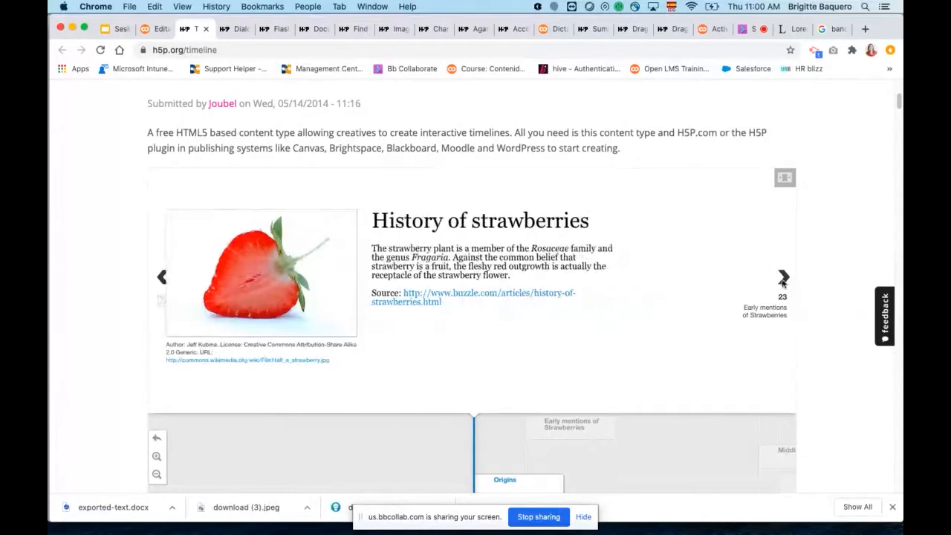
pyautogui.click(783, 279)
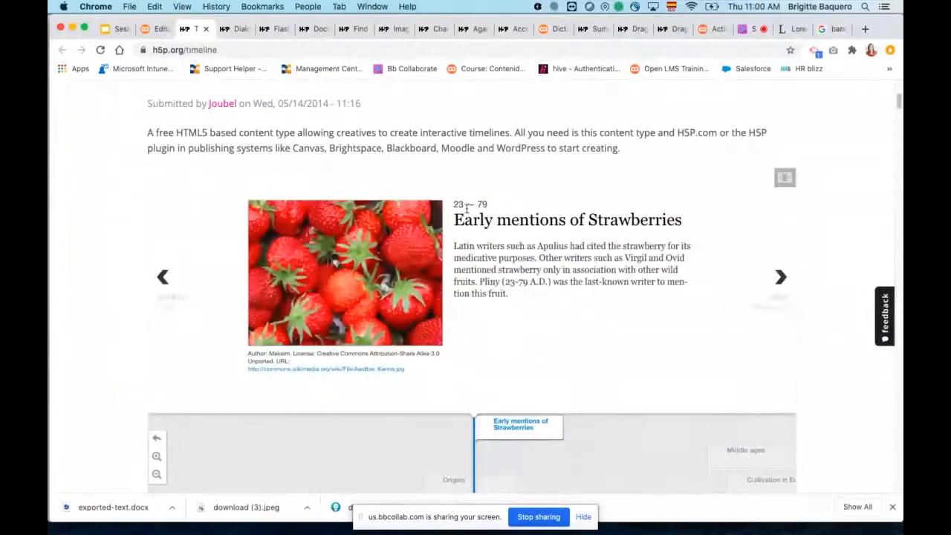
pyautogui.click(784, 278)
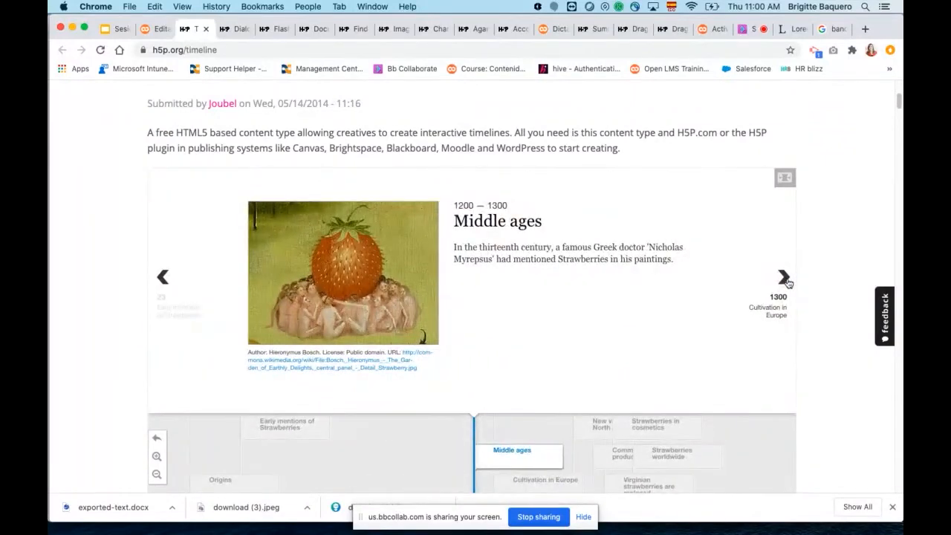
pyautogui.click(784, 278)
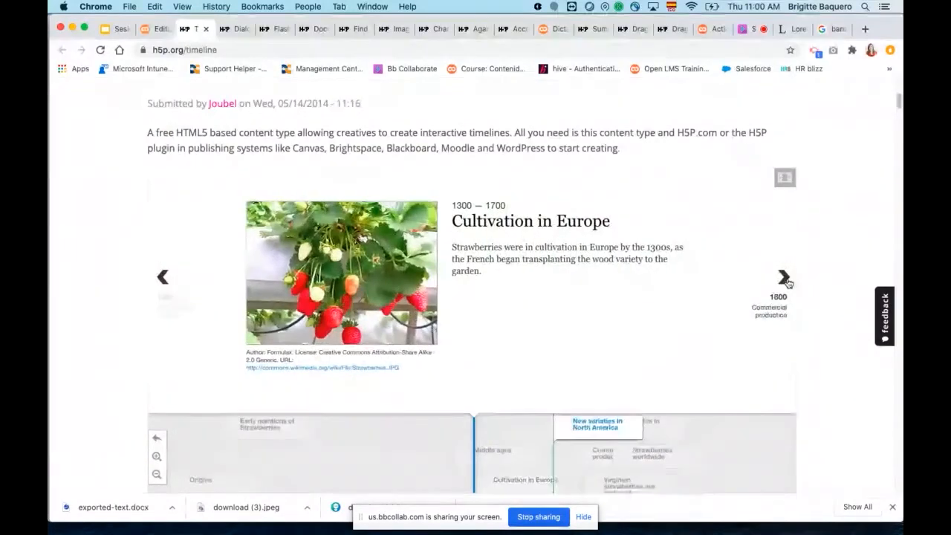
pyautogui.click(784, 279)
pyautogui.click(784, 278)
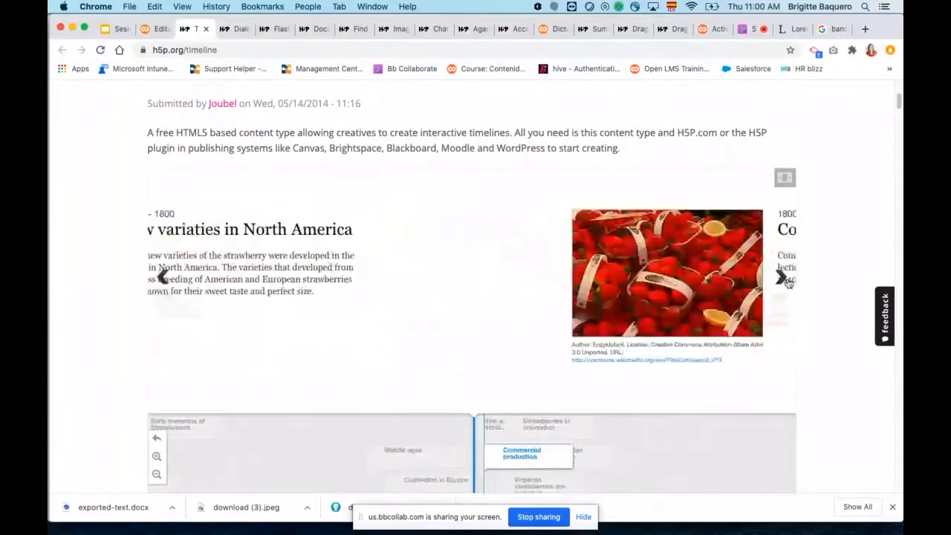
pyautogui.click(783, 278)
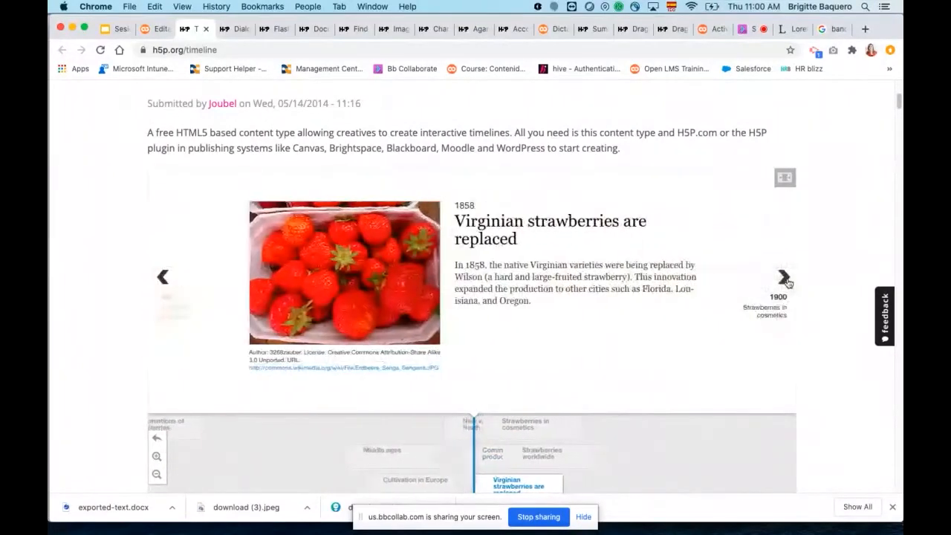
pyautogui.click(783, 279)
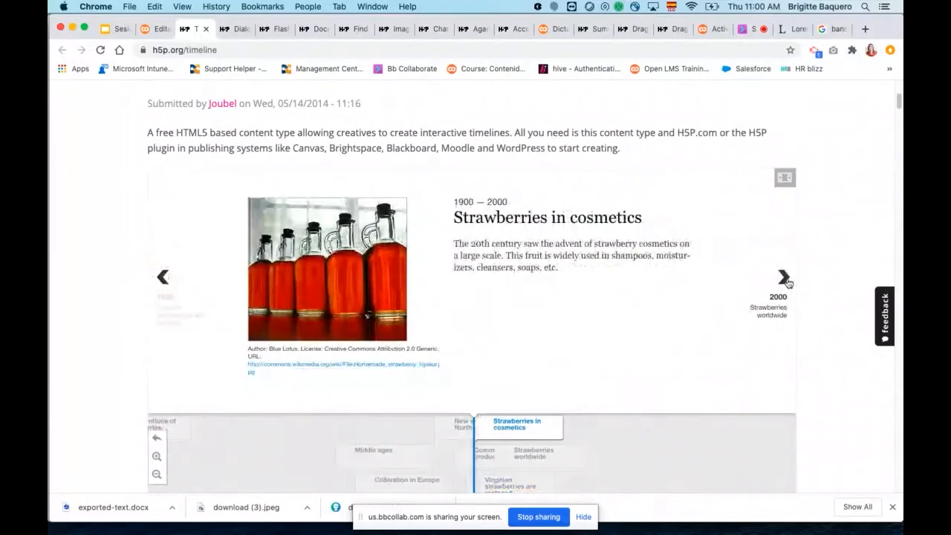
# Advance to "Strawberries worldwide", step back to "Virginian strawberries are replaced", and return to the Timeline details in Open LMS.
pyautogui.scroll(-1, 832, 266)
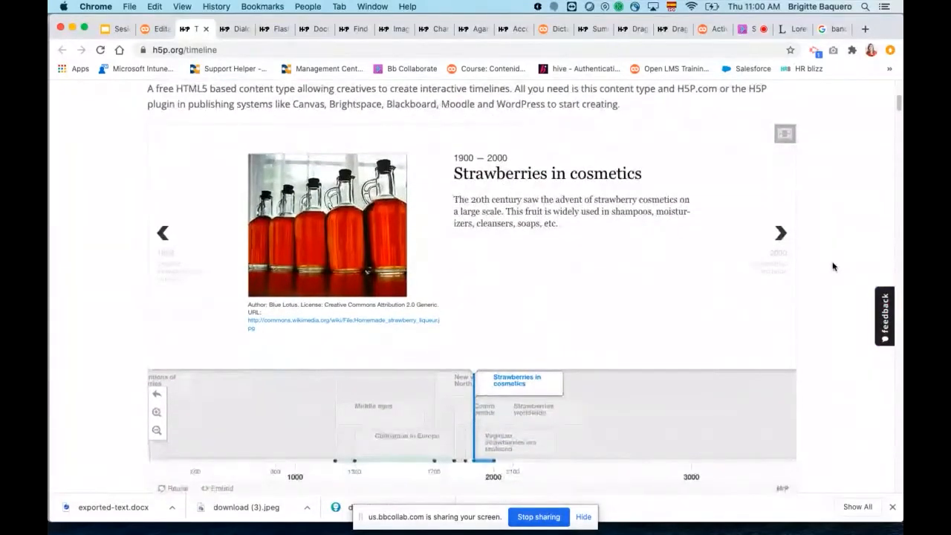
pyautogui.scroll(-1, 832, 265)
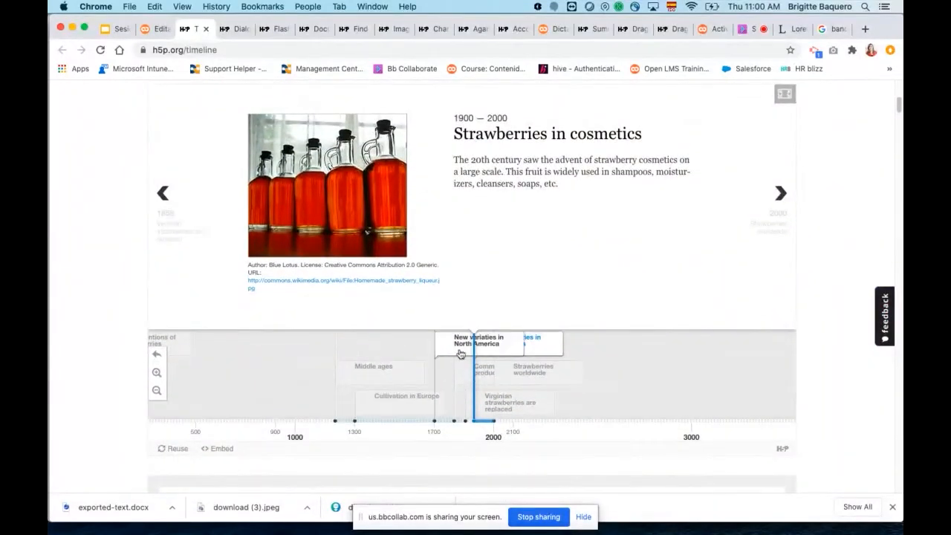
pyautogui.click(783, 195)
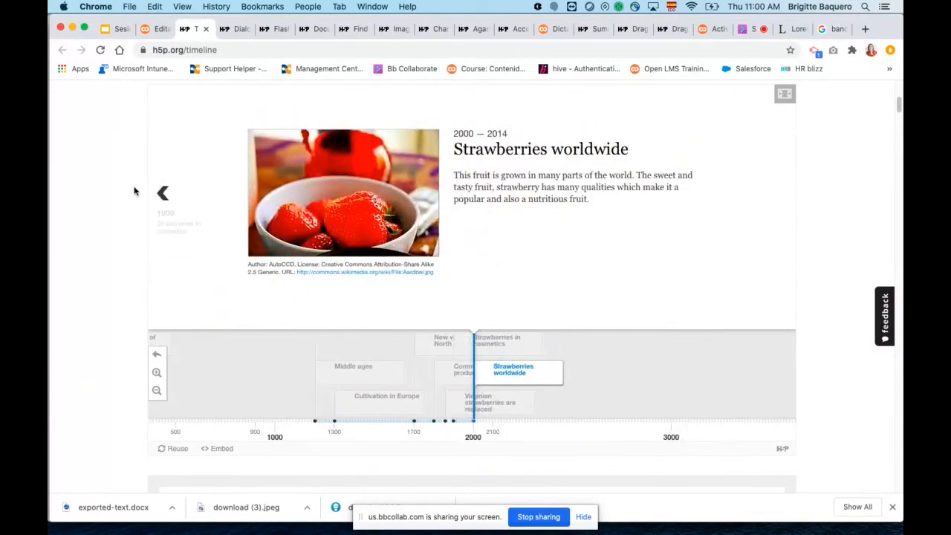
pyautogui.click(161, 195)
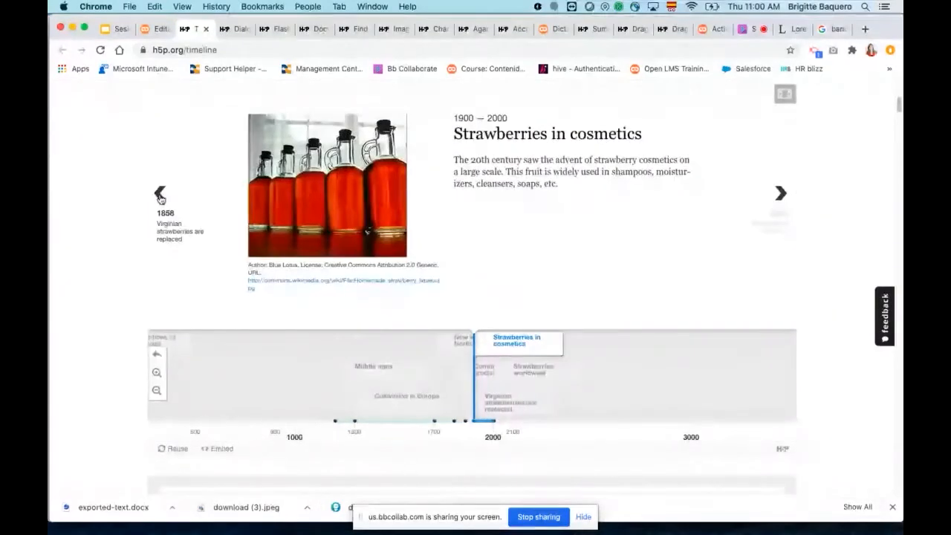
pyautogui.click(161, 194)
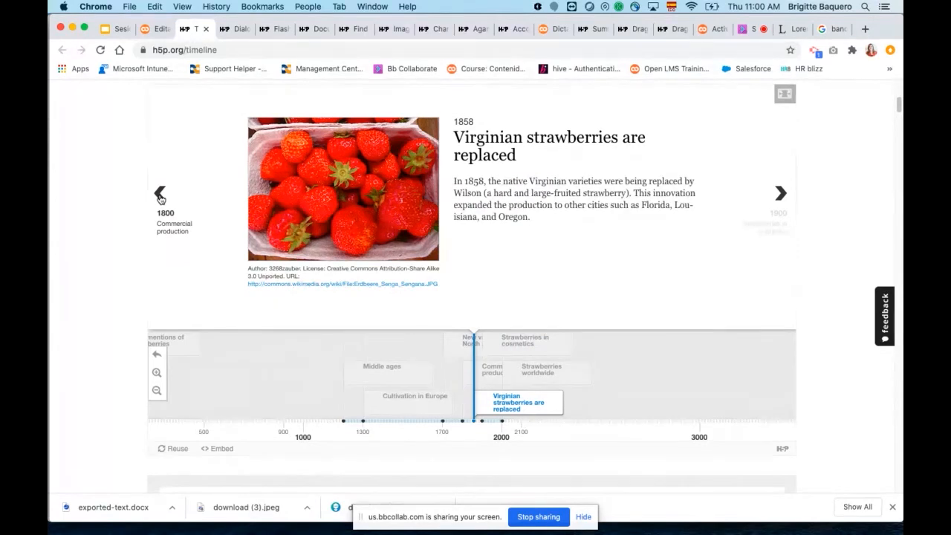
pyautogui.scroll(3, 450, 306)
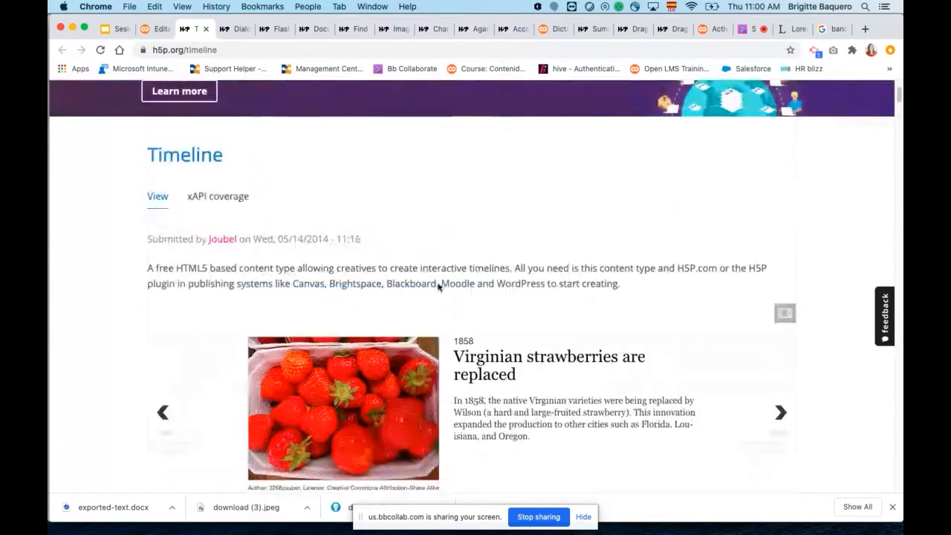
pyautogui.click(157, 29)
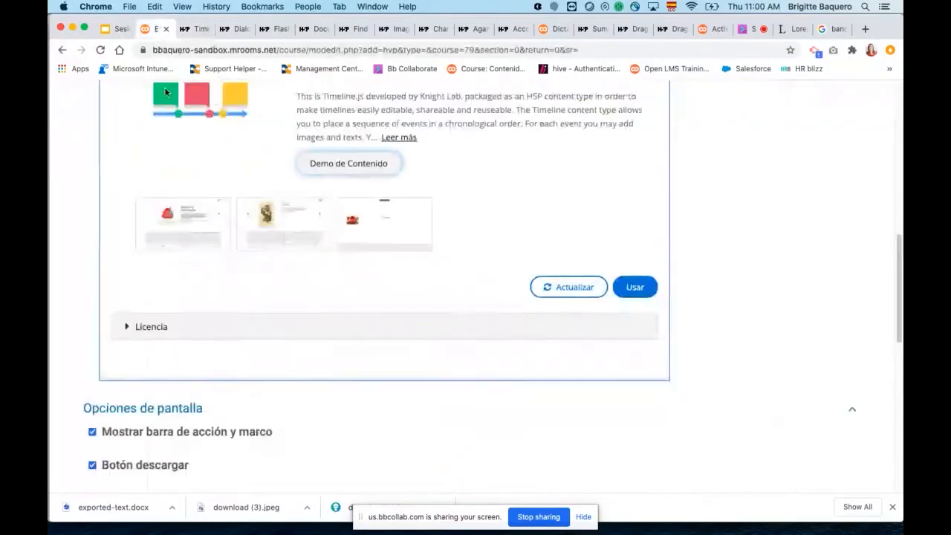
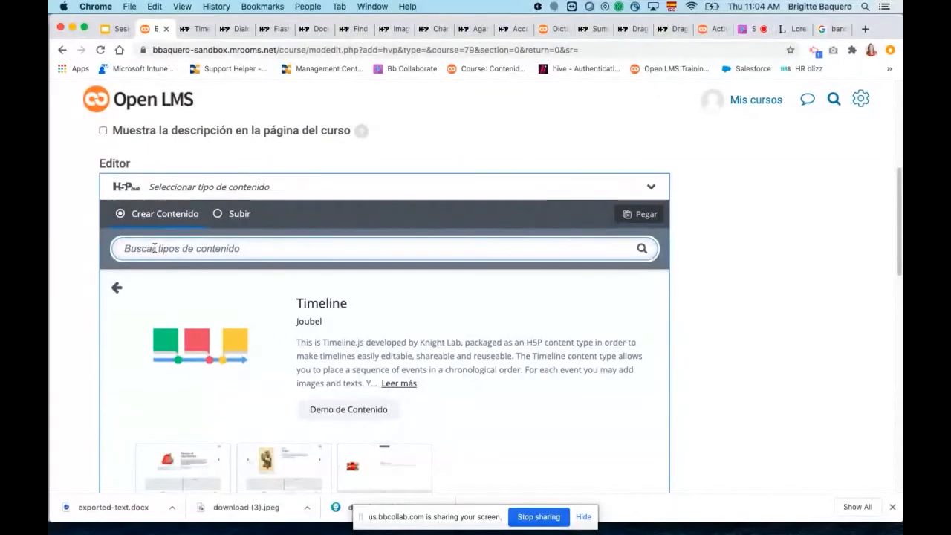
# Search the H5P content types for "bra", show the details of Branching Scenario (beta) and open its content demo.
pyautogui.write('br')
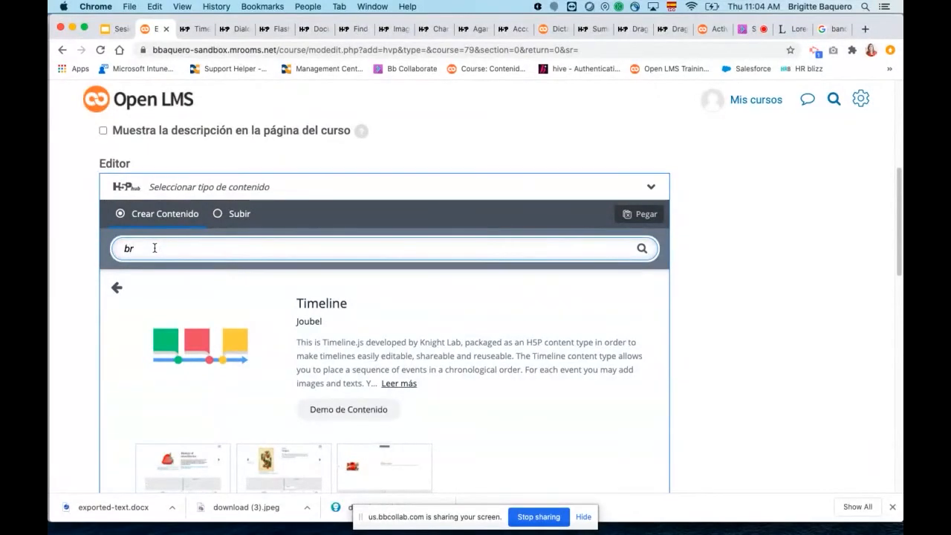
pyautogui.click(118, 288)
pyautogui.click(148, 252)
pyautogui.press('BackSpace')
pyautogui.press('BackSpace')
pyautogui.write('g')
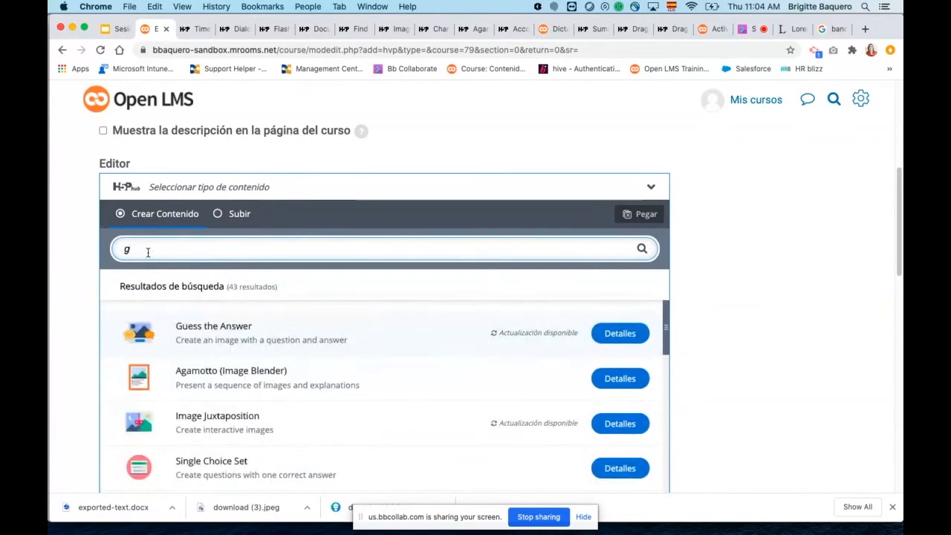
pyautogui.press('BackSpace')
pyautogui.write('bra')
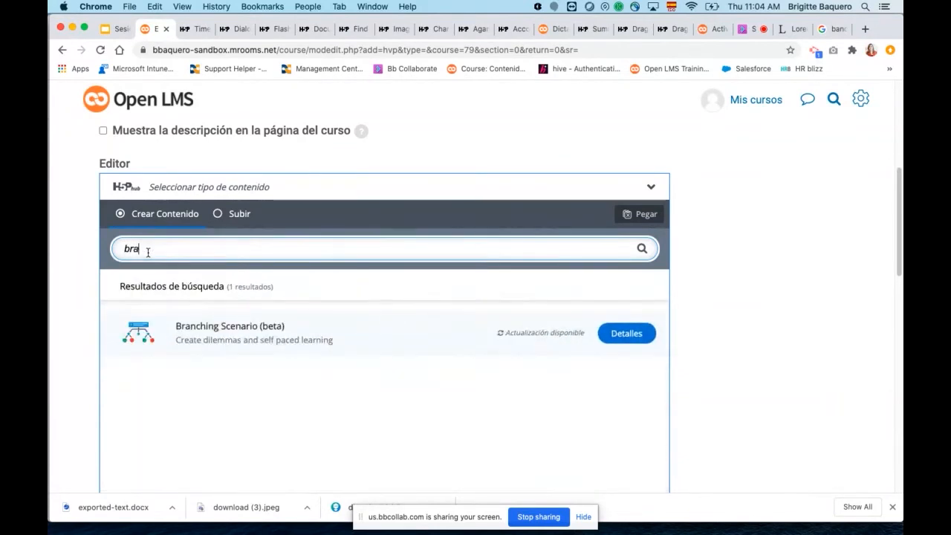
pyautogui.click(624, 341)
pyautogui.scroll(-5, 548, 373)
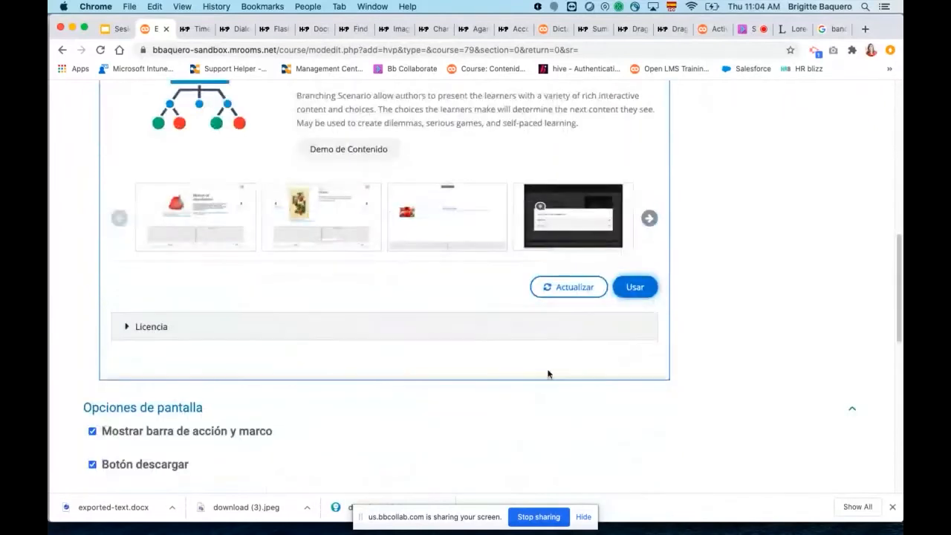
pyautogui.click(349, 151)
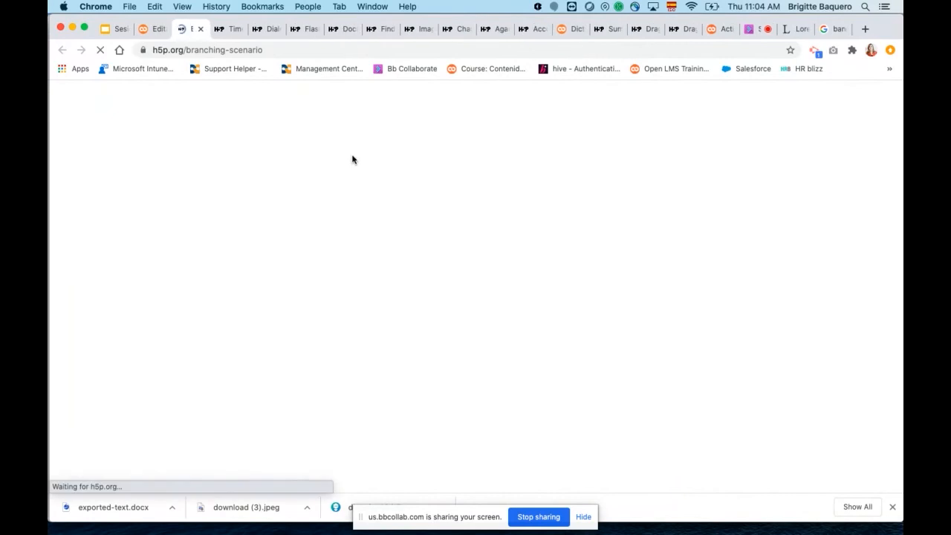
# Start the "Skills Practice: A Home Visit" game, view its "How it works" slide and return to the Introduction.
pyautogui.scroll(-5, 614, 266)
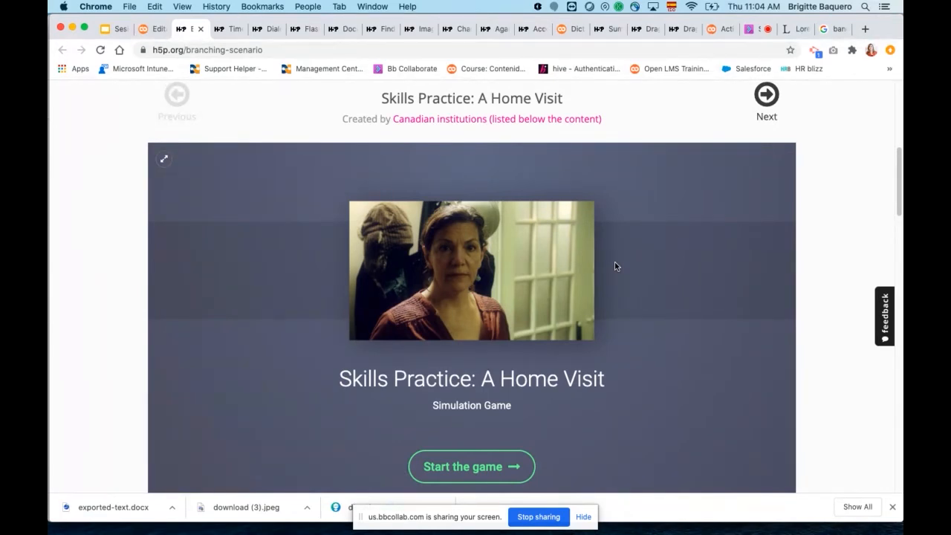
pyautogui.scroll(-2, 615, 265)
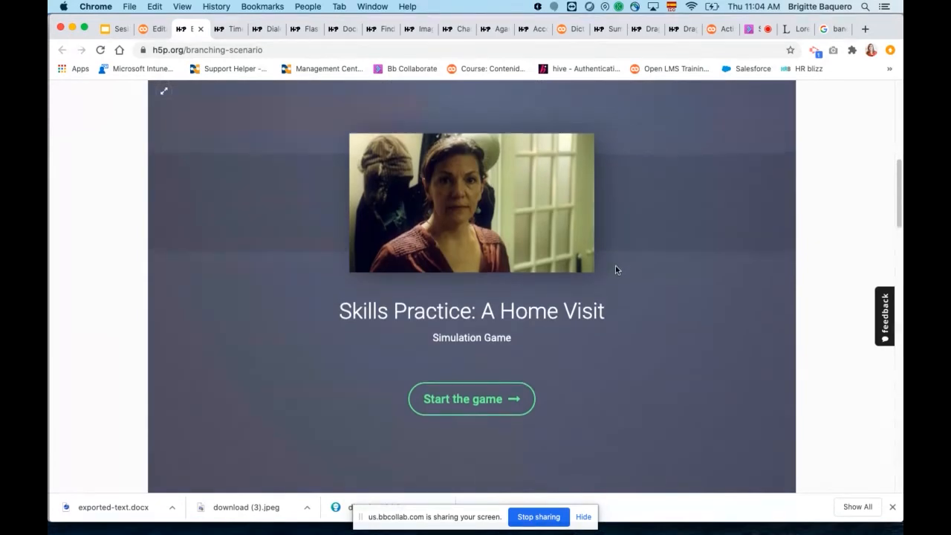
pyautogui.scroll(1, 618, 274)
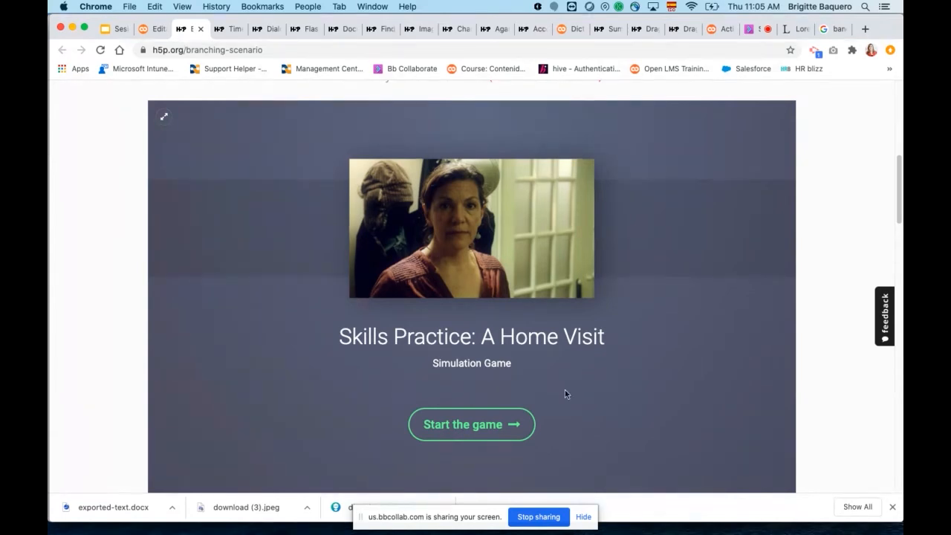
pyautogui.click(488, 424)
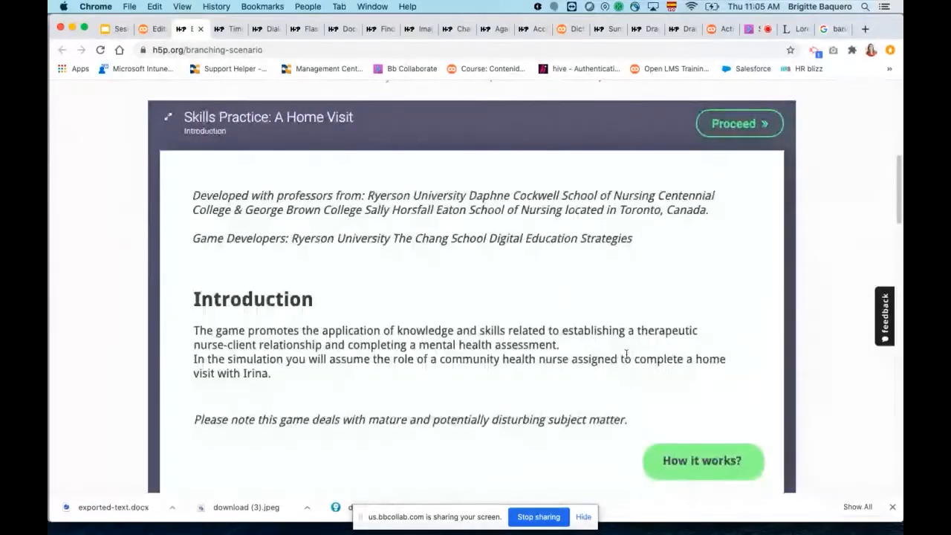
pyautogui.scroll(-3, 717, 256)
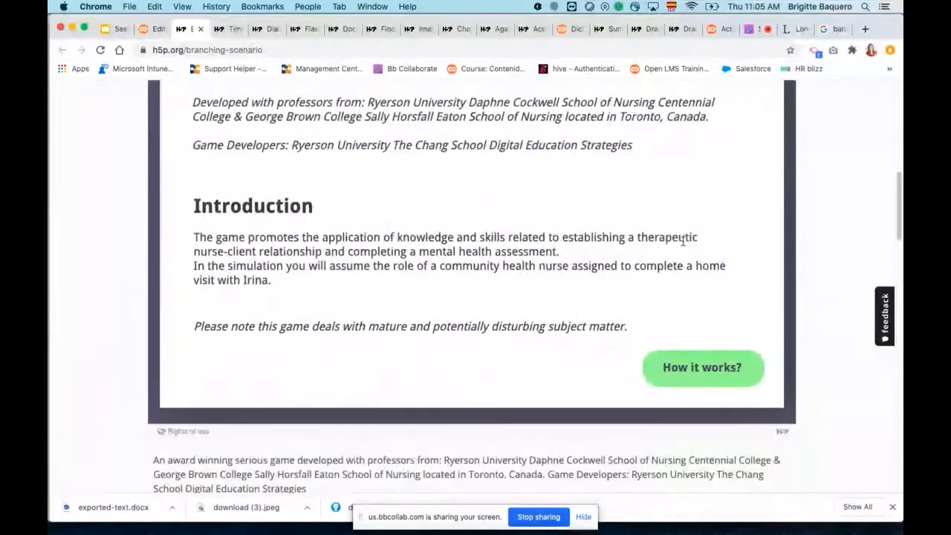
pyautogui.scroll(1, 682, 241)
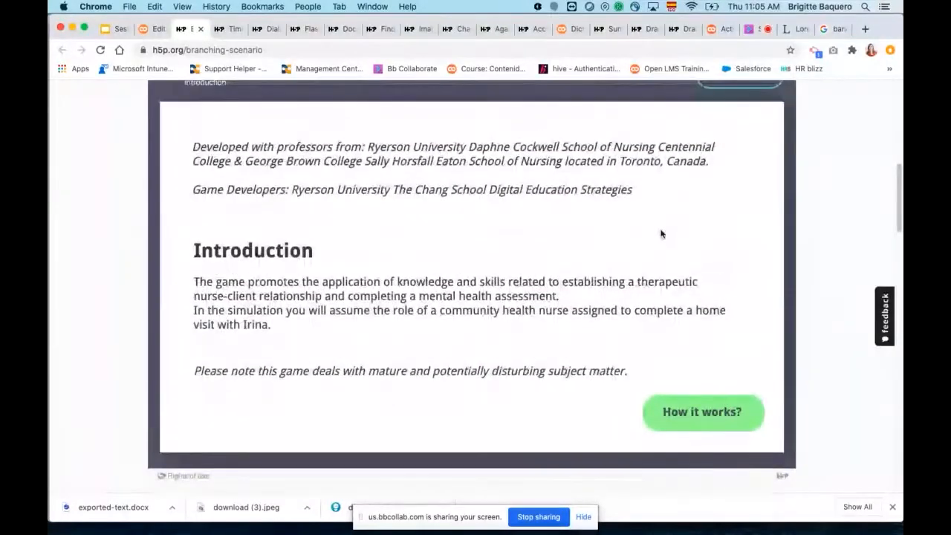
pyautogui.click(712, 422)
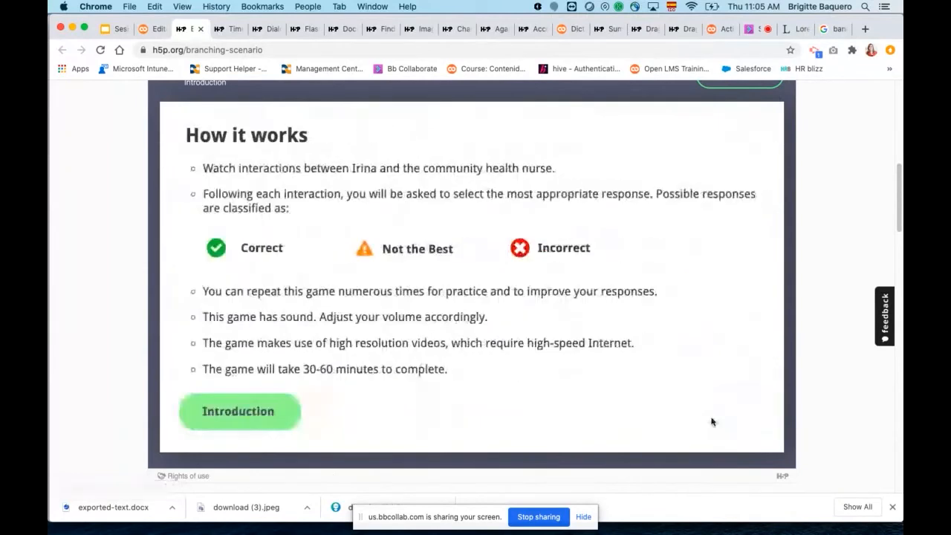
pyautogui.click(244, 410)
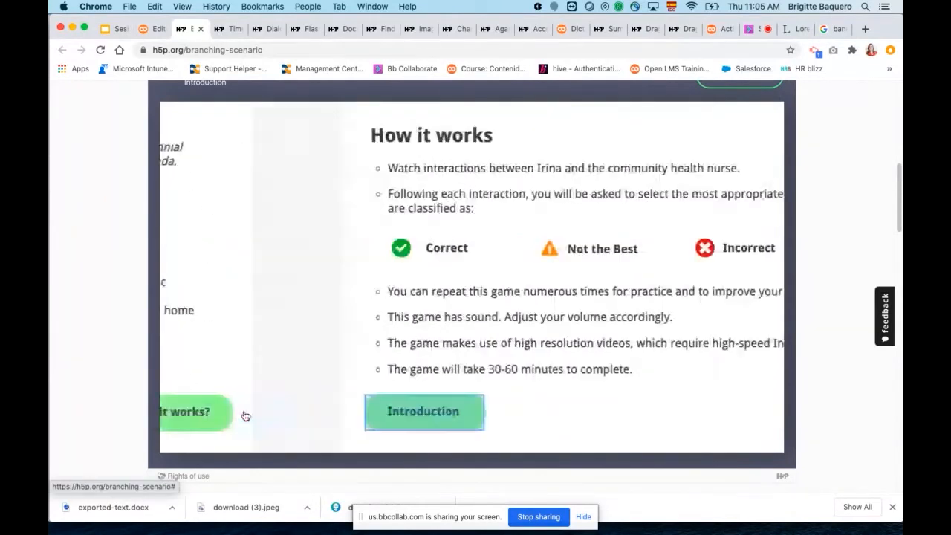
# Proceed from the Introduction through the pre-visit notice and the Client File to the Scenario 1 video.
pyautogui.click(731, 162)
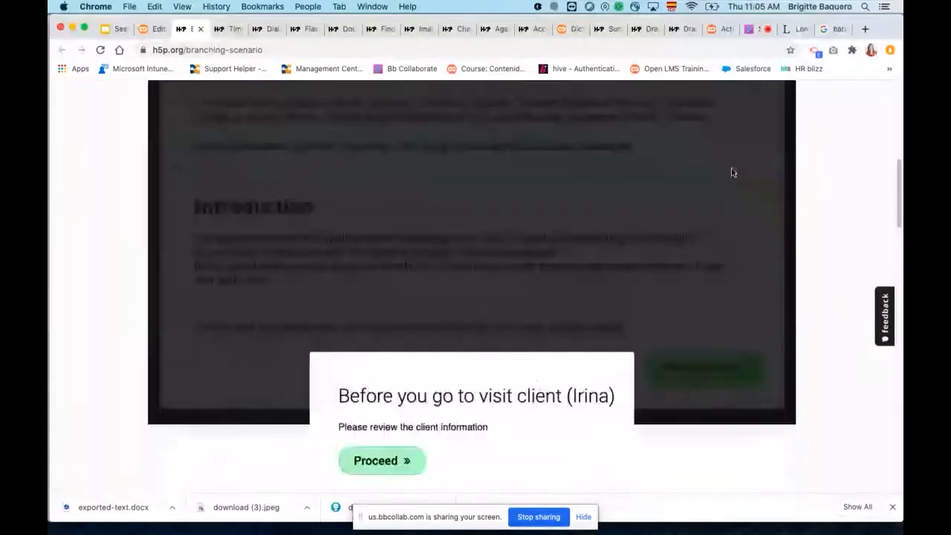
pyautogui.click(433, 324)
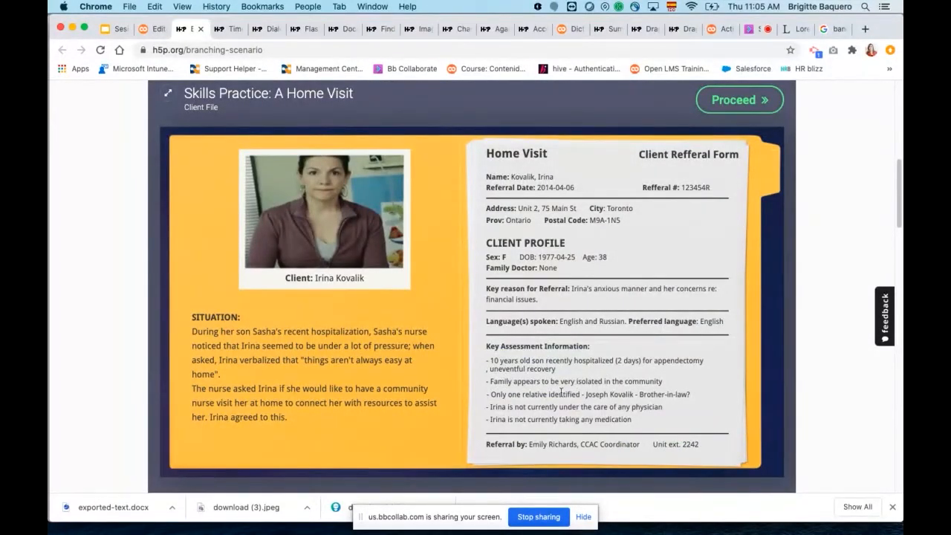
pyautogui.click(734, 104)
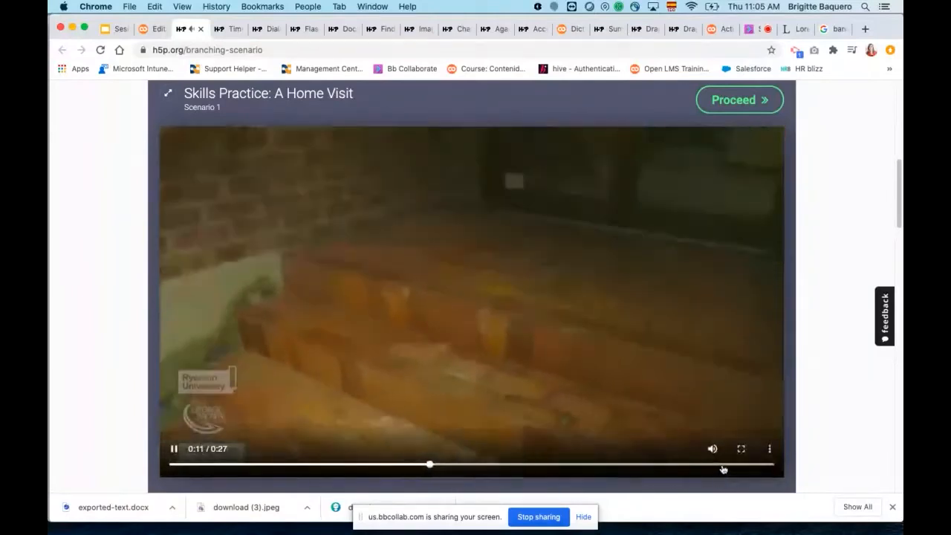
# Skip the Scenario 1 video towards its end, answer with "Express concern for client" and pause the resulting video.
pyautogui.click(719, 464)
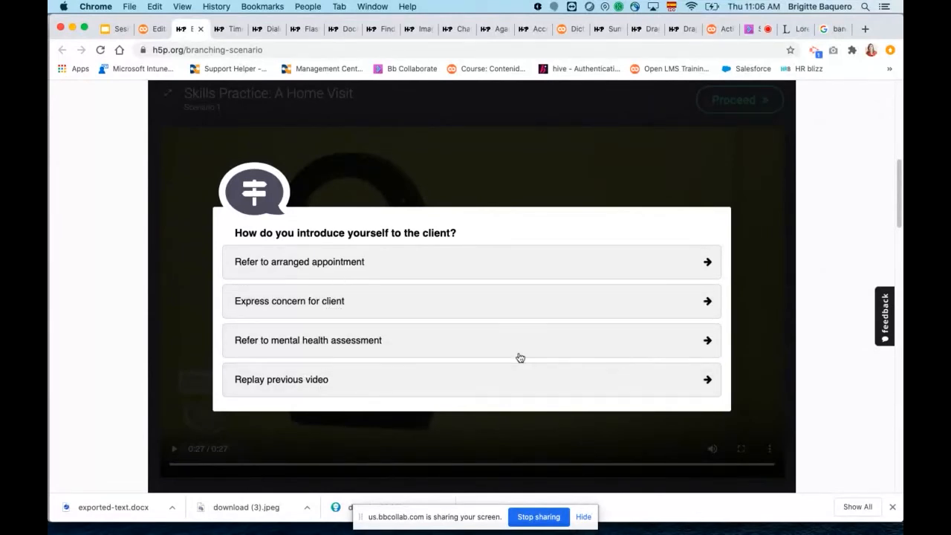
pyautogui.click(273, 307)
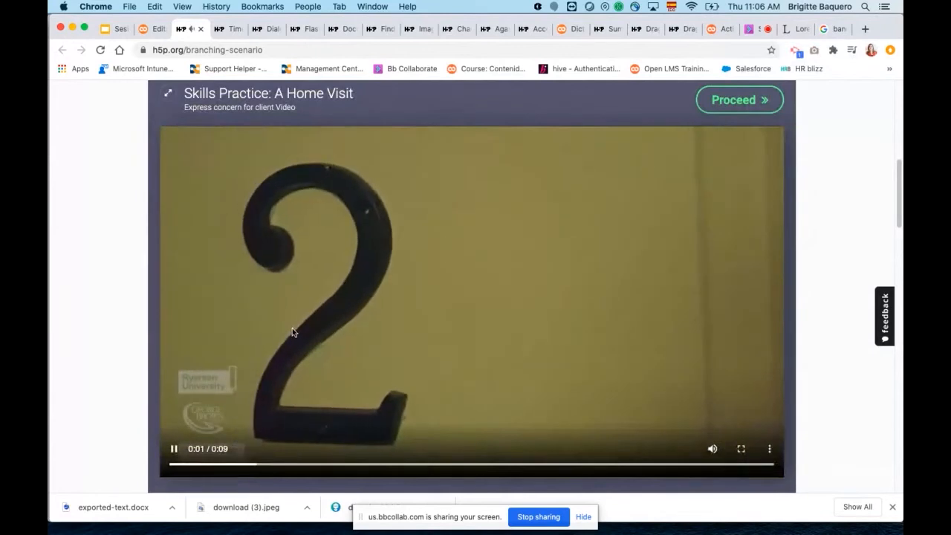
pyautogui.click(174, 449)
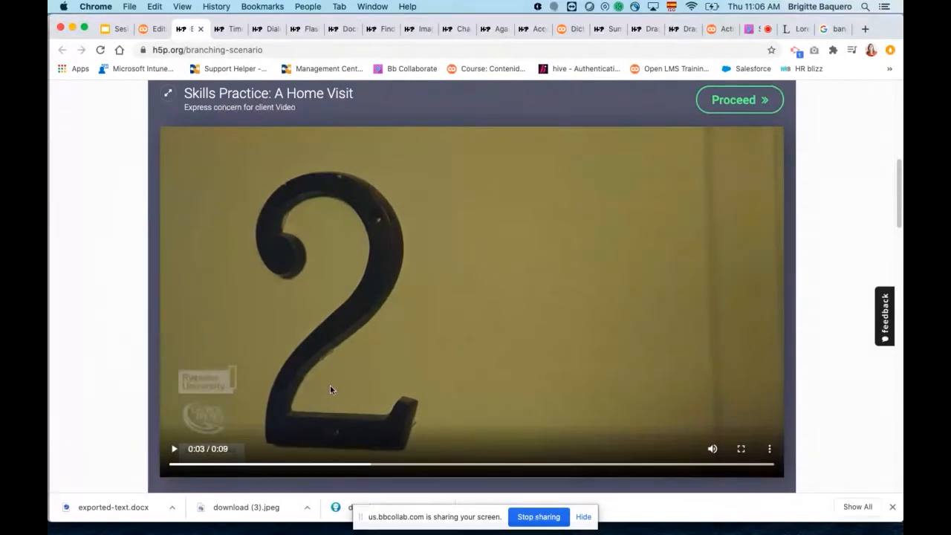
# Switch to the second Branching Scenario example, "Arts of Europe", and start the course at its European art history slide.
pyautogui.scroll(1, 498, 351)
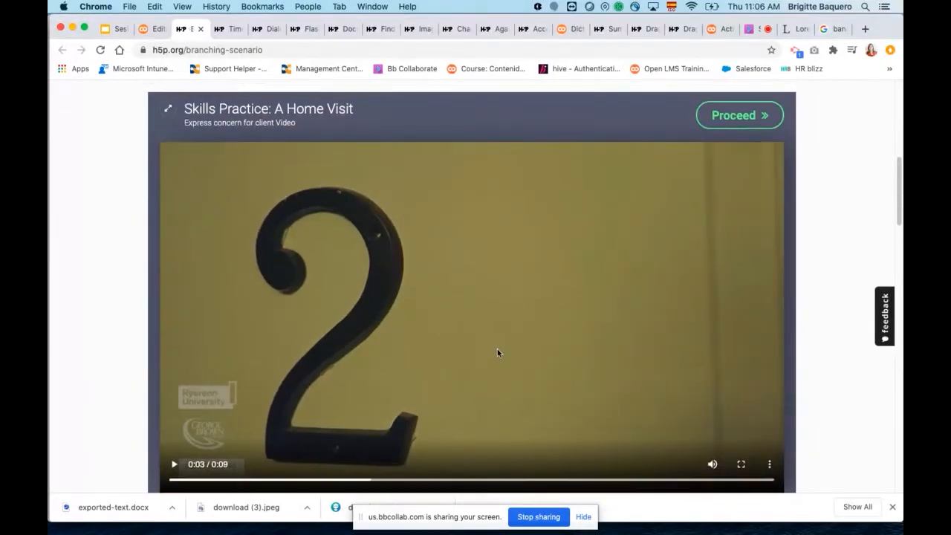
pyautogui.scroll(5, 497, 349)
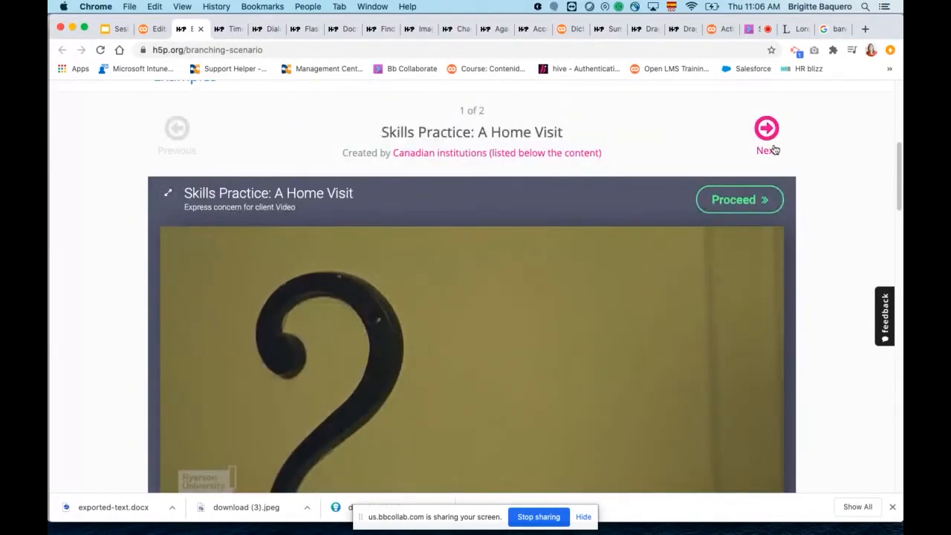
pyautogui.click(765, 129)
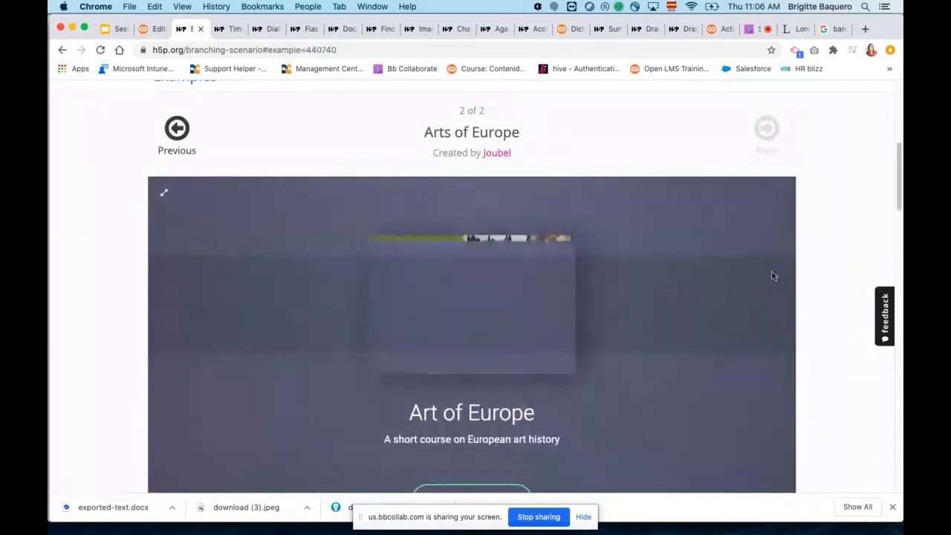
pyautogui.scroll(-3, 797, 296)
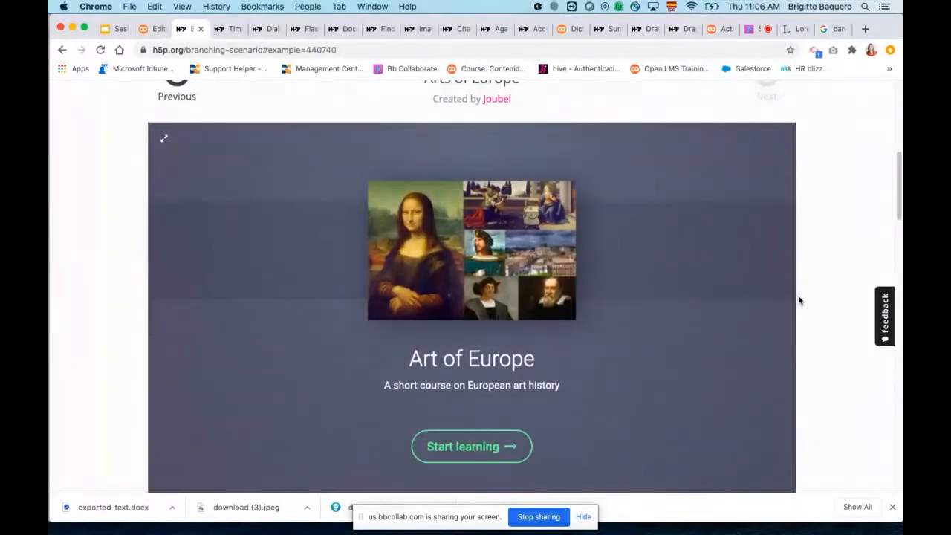
pyautogui.click(485, 446)
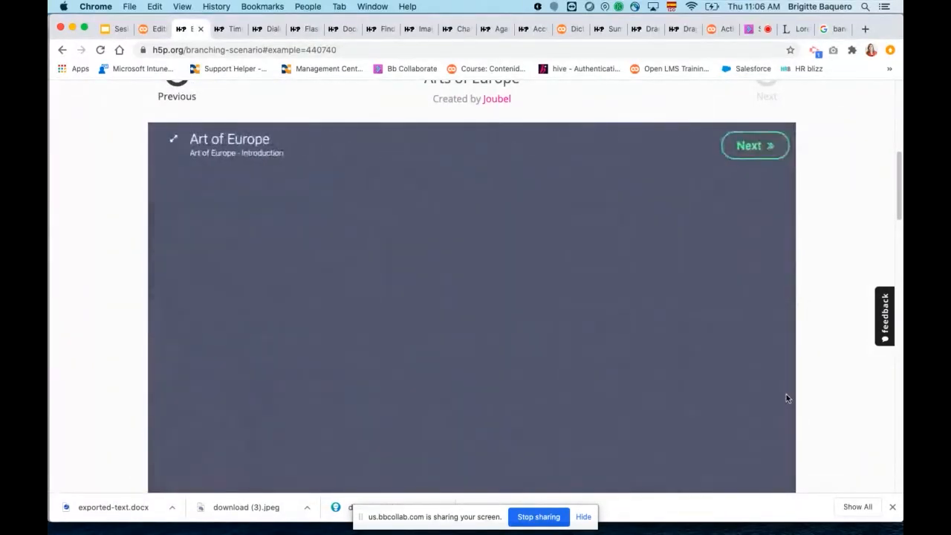
pyautogui.scroll(-1, 586, 419)
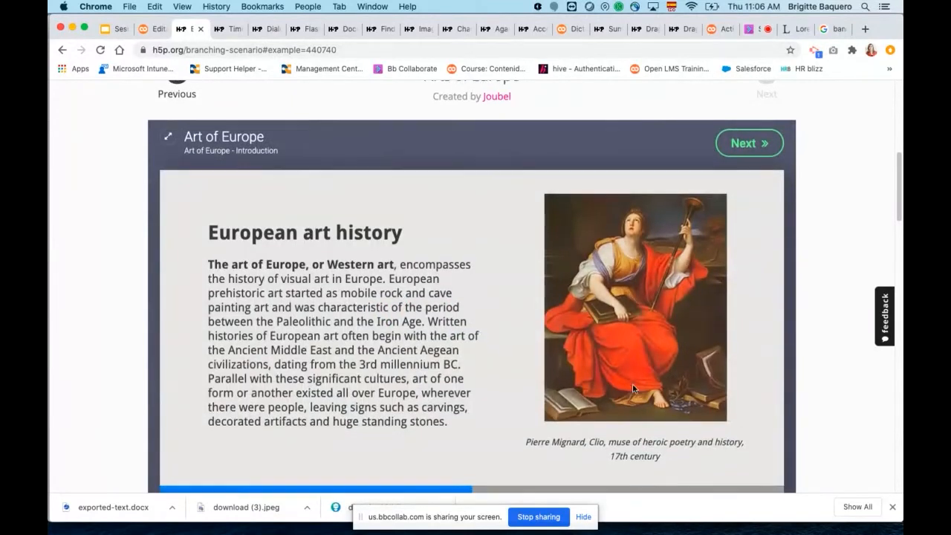
# Continue to the question, answer "Western art" and choose the Modern art period.
pyautogui.click(745, 146)
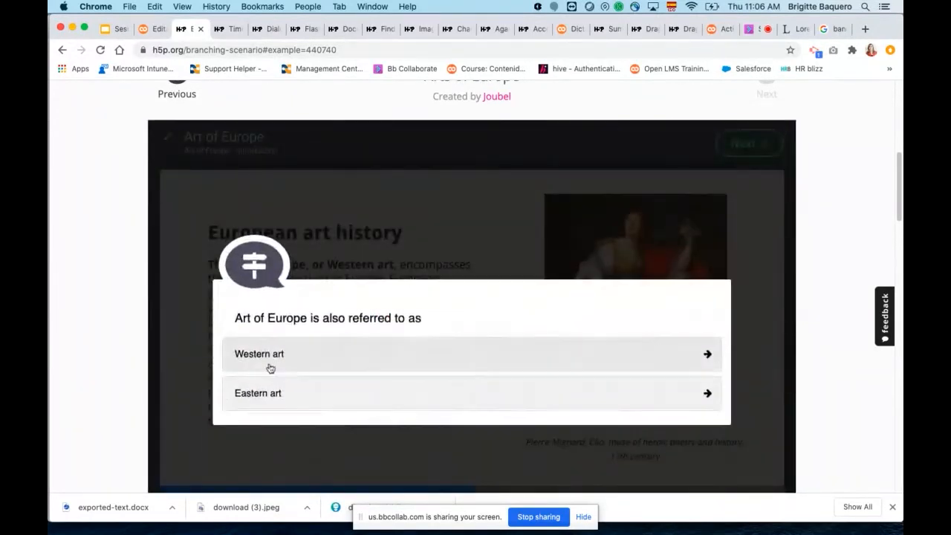
pyautogui.click(261, 355)
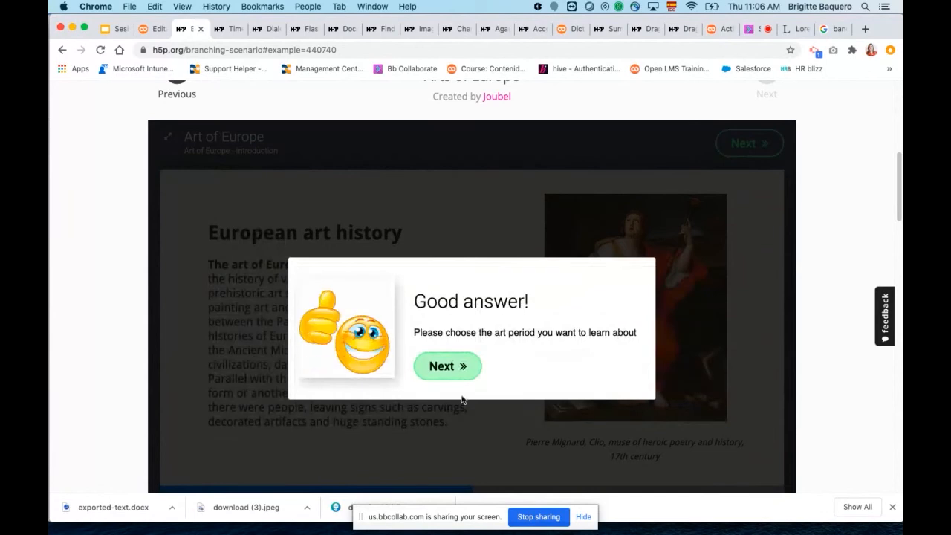
pyautogui.click(450, 371)
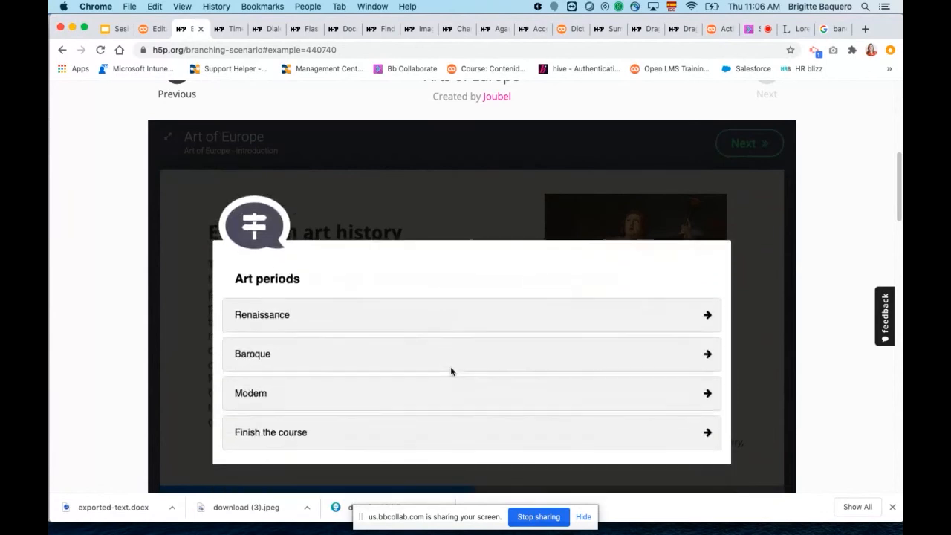
pyautogui.click(252, 402)
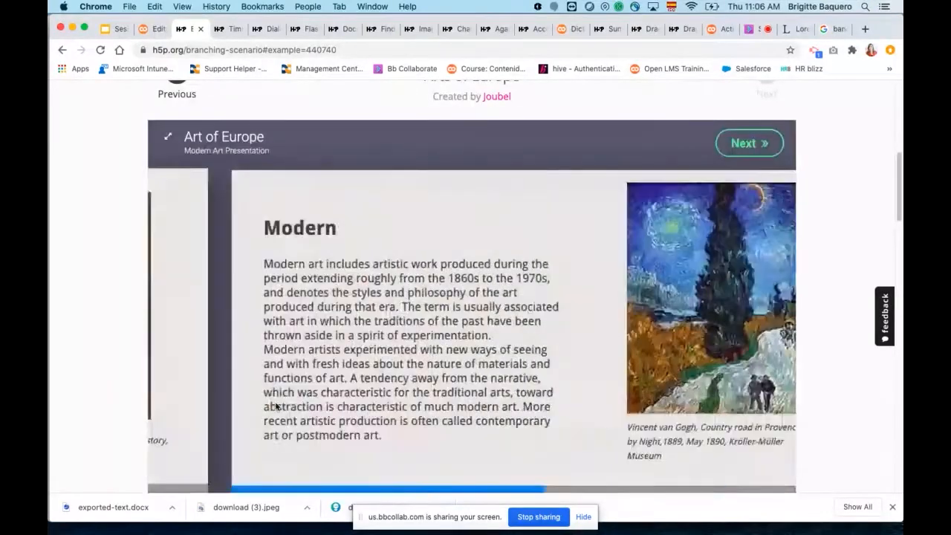
# Go through both slides of the Modern art presentation and continue to the Art periods choice.
pyautogui.scroll(-1, 610, 292)
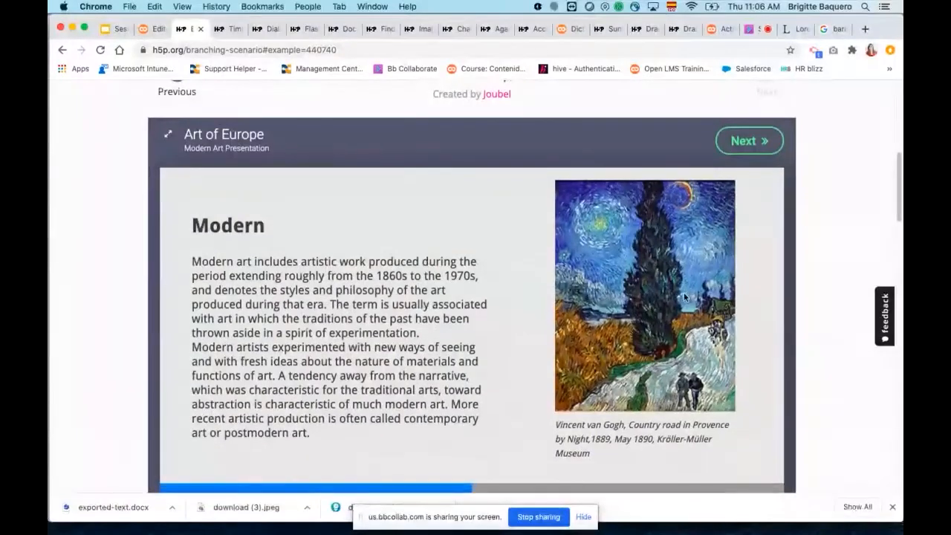
pyautogui.scroll(-1, 678, 341)
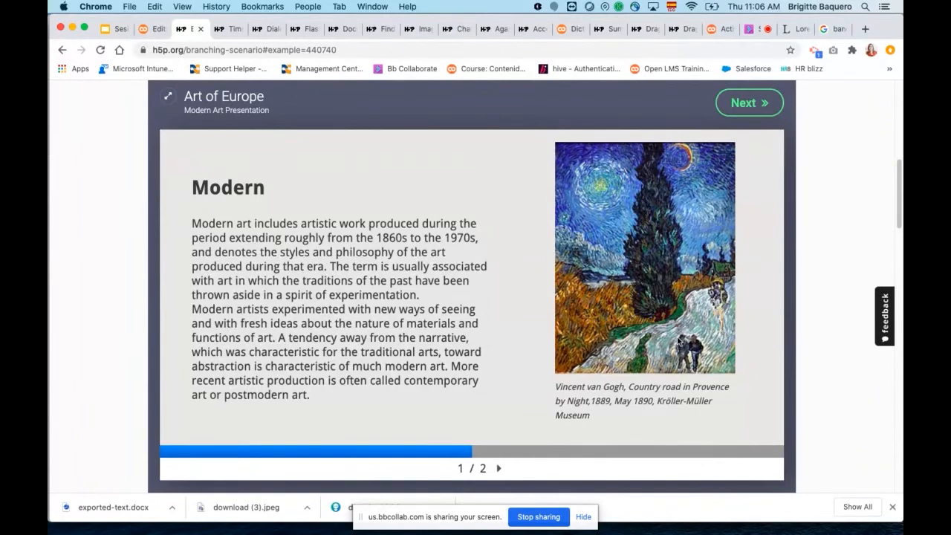
pyautogui.click(498, 468)
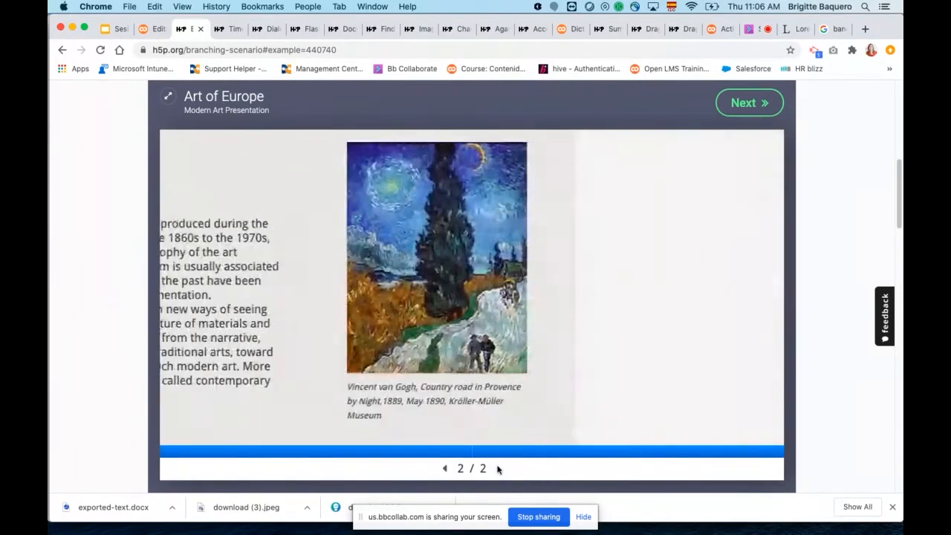
pyautogui.click(739, 108)
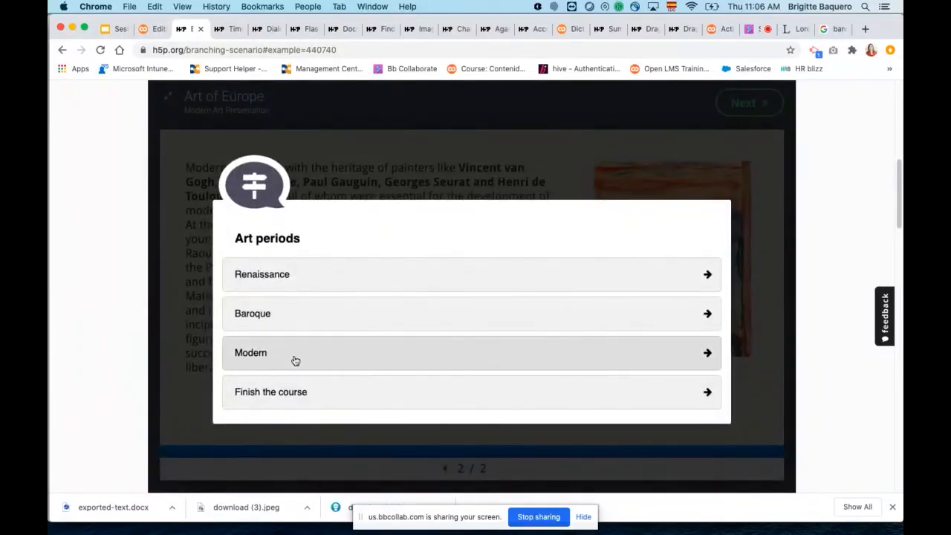
# Reopen the Modern art presentation, return to the Art periods choice and select Renaissance.
pyautogui.click(295, 361)
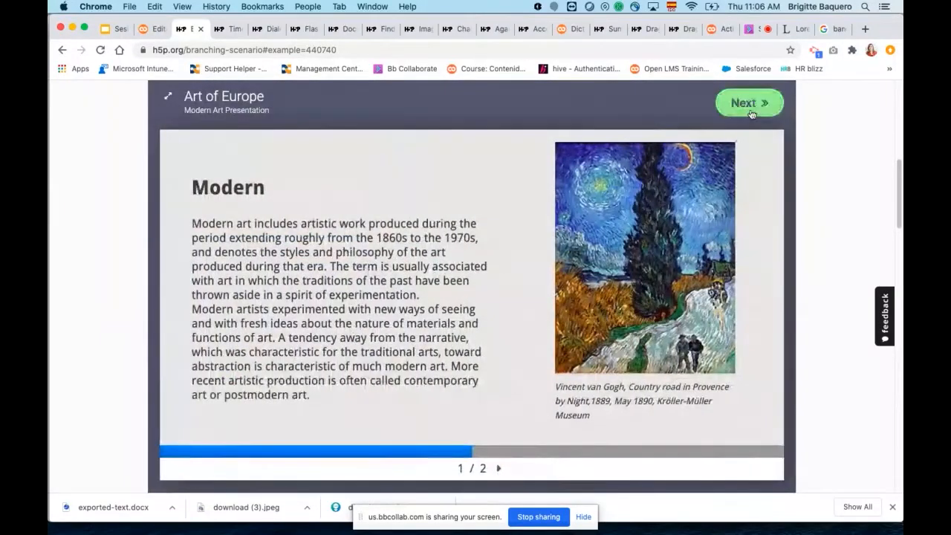
pyautogui.click(750, 112)
pyautogui.click(302, 281)
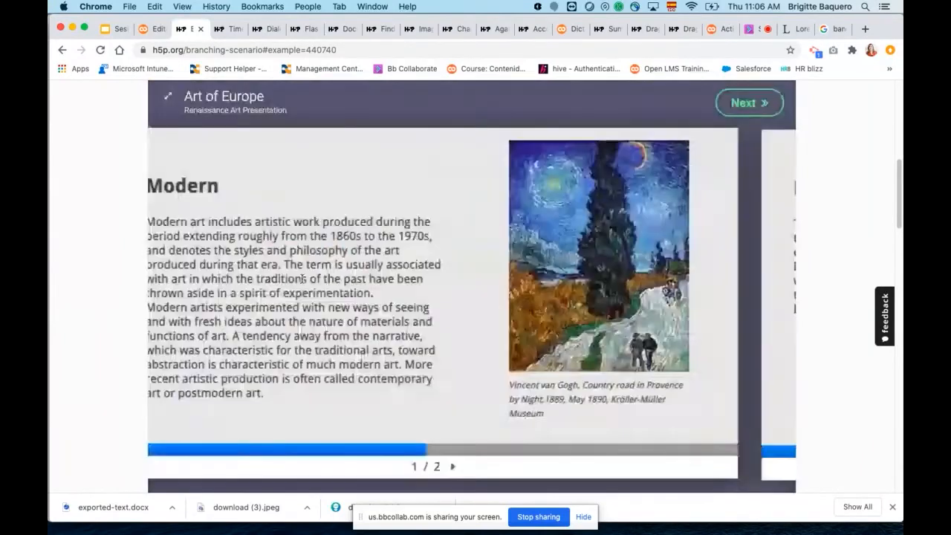
# Return to the "Tipos de contenido compuesto" slide and highlight the list entries from "Presentación del curso" through "Examen".
pyautogui.scroll(5, 446, 338)
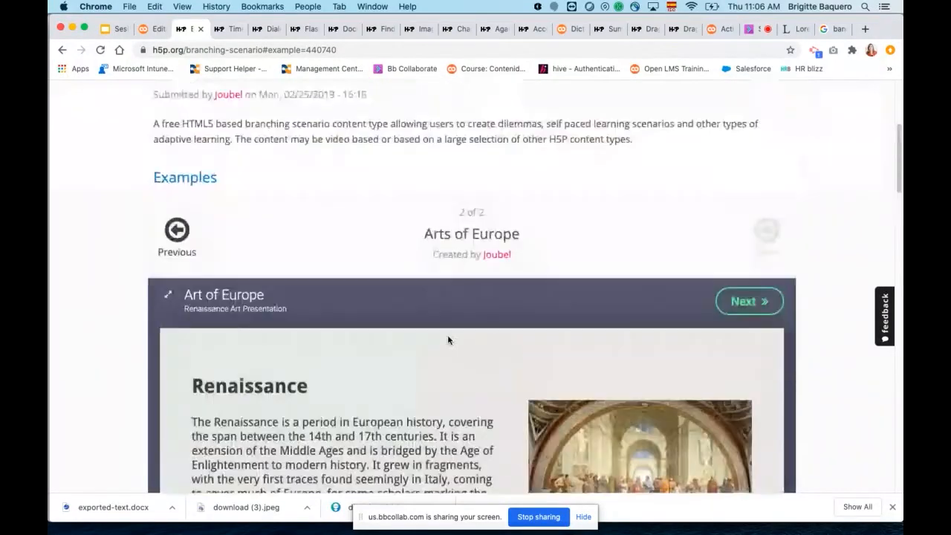
pyautogui.scroll(3, 448, 340)
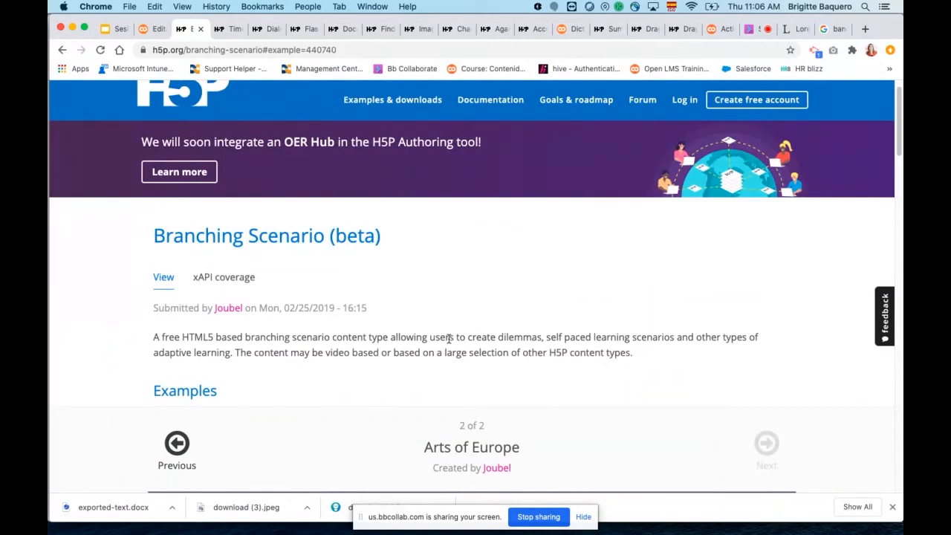
pyautogui.click(115, 31)
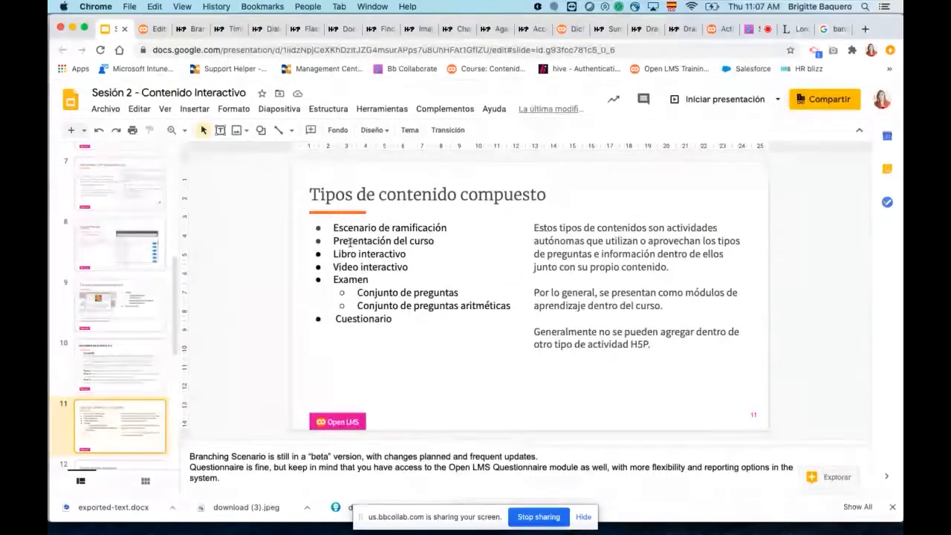
pyautogui.moveTo(369, 280); pyautogui.dragTo(333, 241)
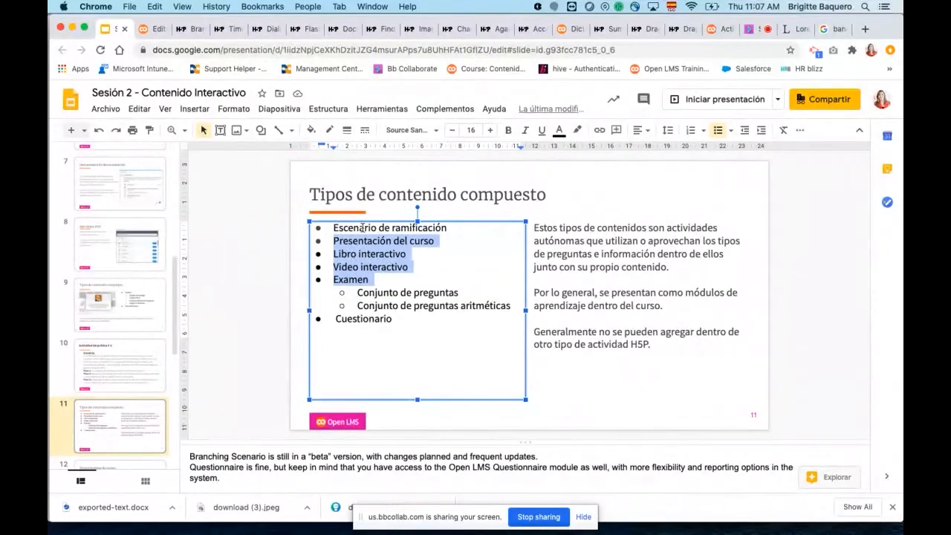
# Switch to the Open LMS activity form and choose Branching Scenario (beta) as the H5P content type.
pyautogui.click(151, 29)
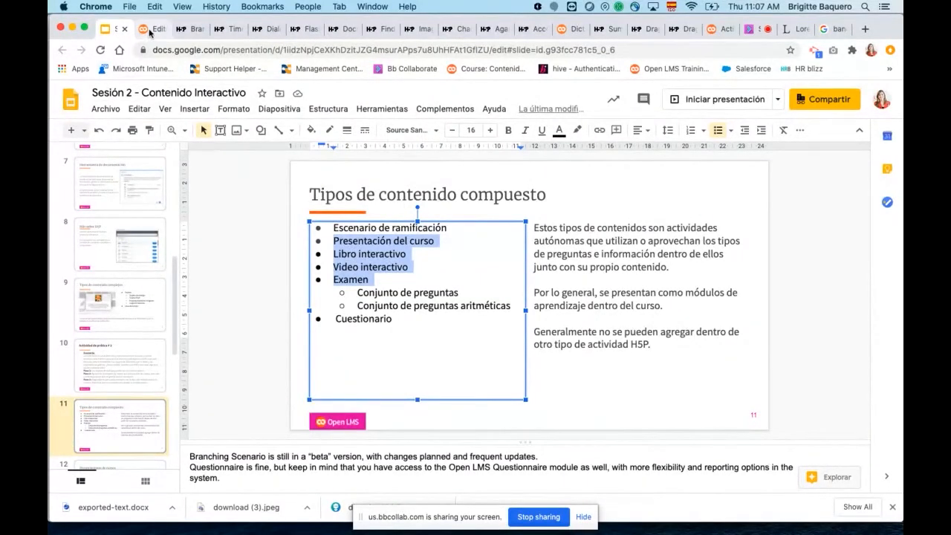
pyautogui.scroll(-5, 564, 350)
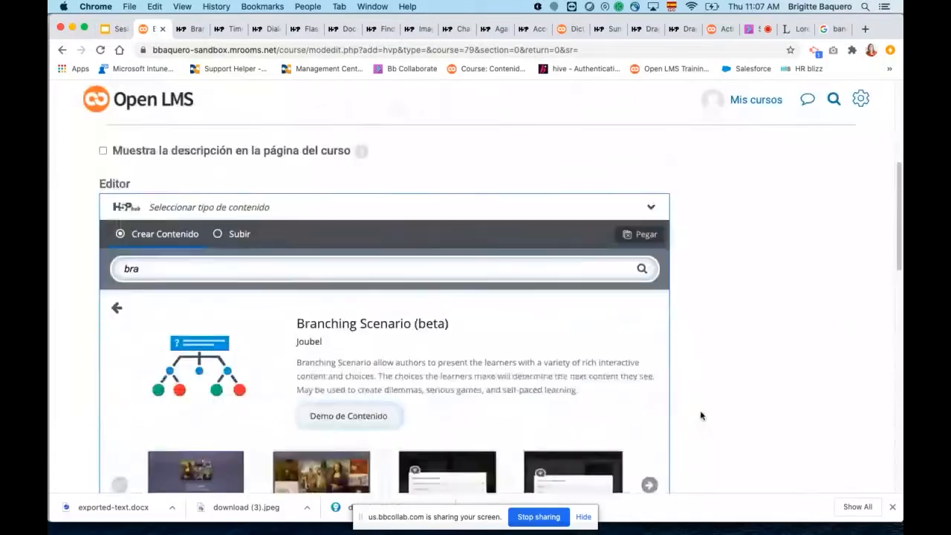
pyautogui.click(636, 428)
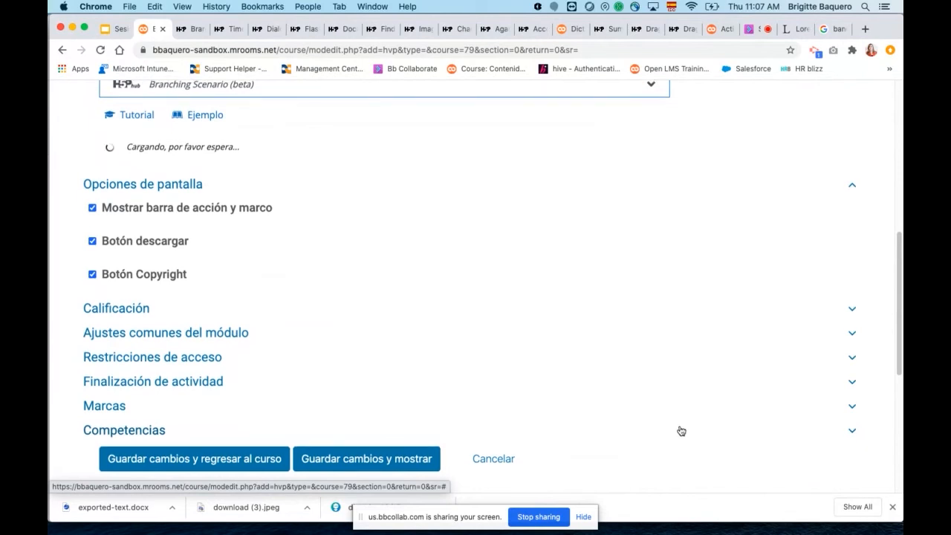
pyautogui.scroll(3, 679, 427)
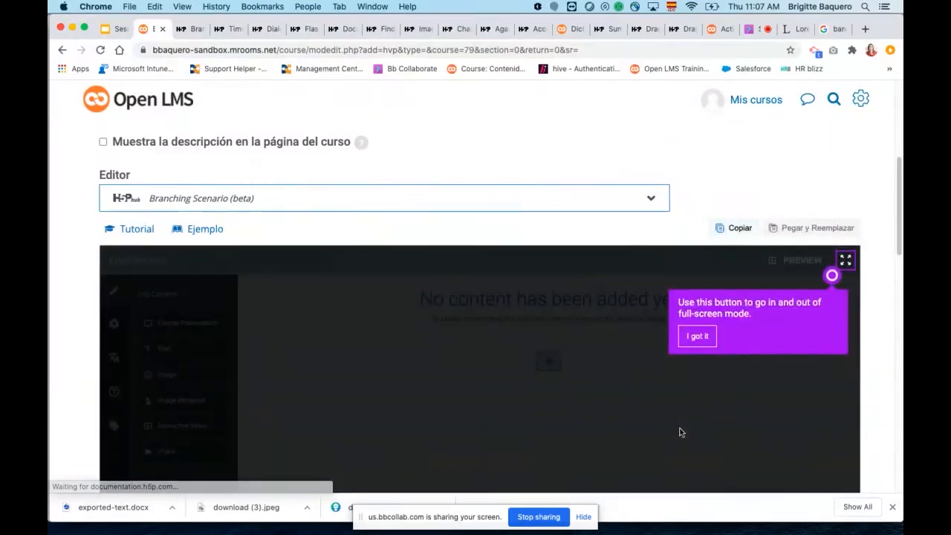
# Dismiss the full-screen tip in the Branching Scenario editor and expand the editor to full screen.
pyautogui.moveTo(896, 216); pyautogui.dragTo(892, 300)
pyautogui.scroll(5, 892, 300)
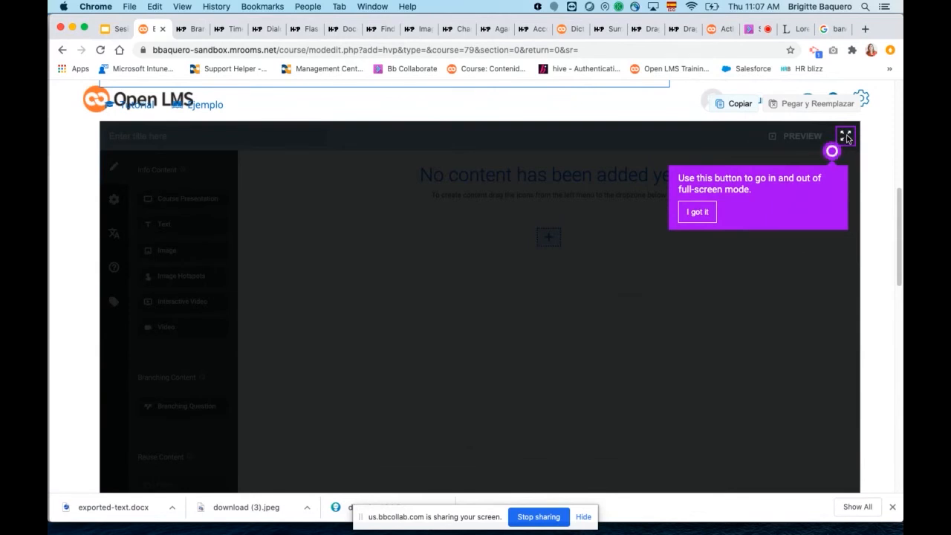
pyautogui.click(697, 212)
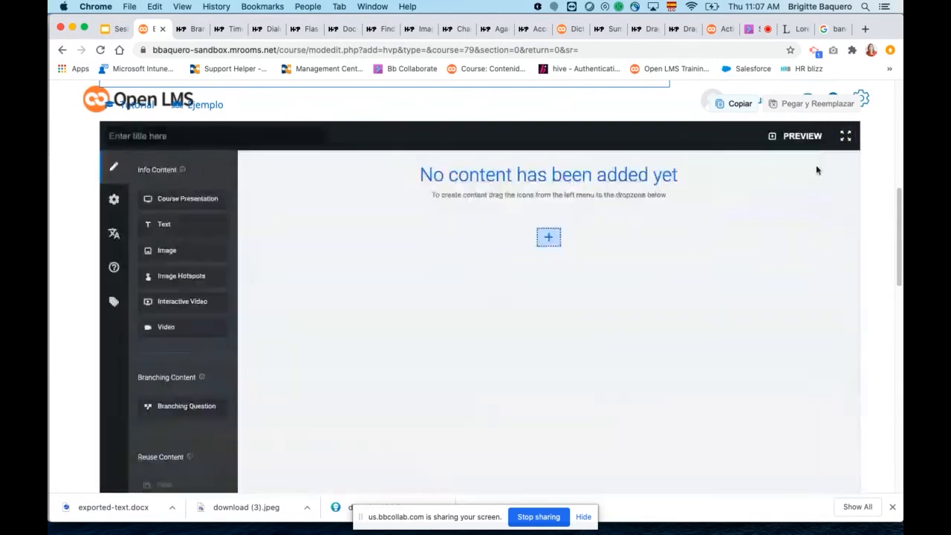
pyautogui.click(846, 139)
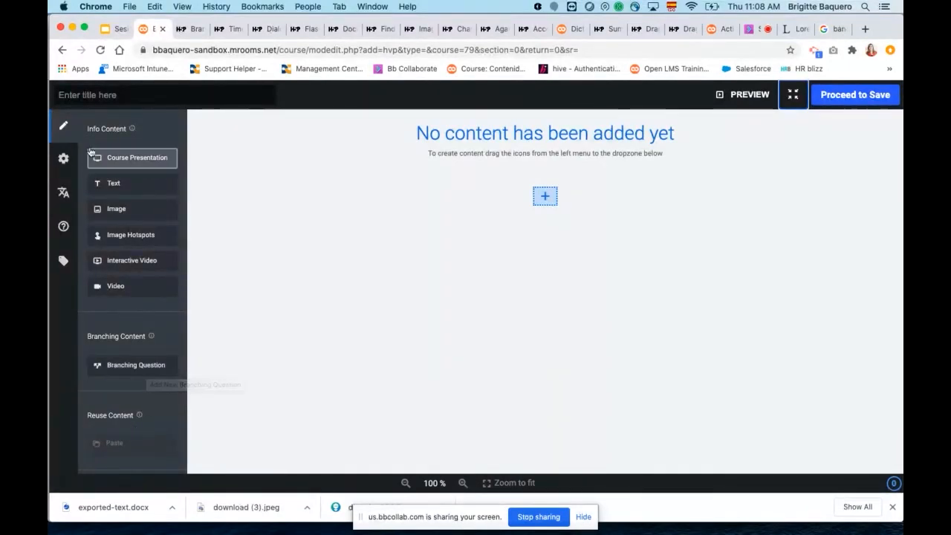
# View the scenario's settings and translation pages, and return to the content editing area.
pyautogui.click(65, 158)
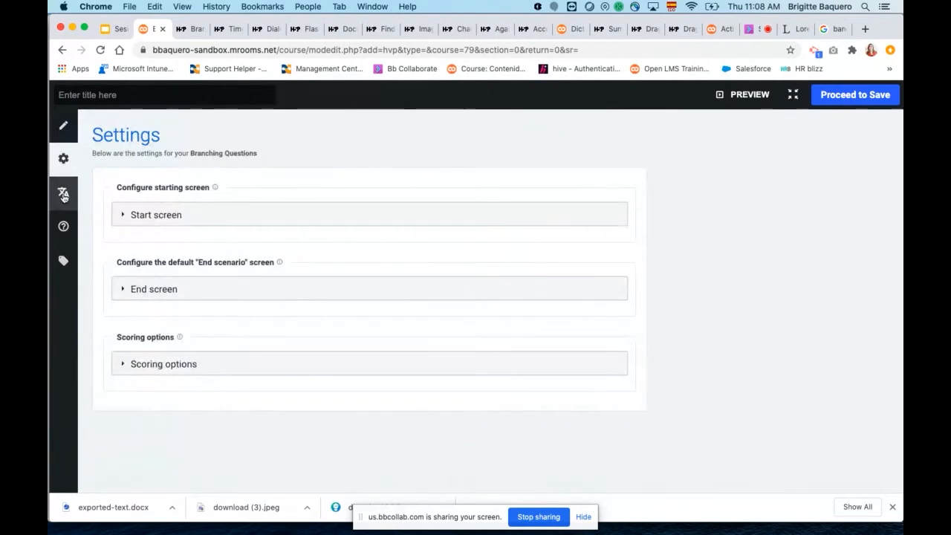
pyautogui.click(64, 192)
pyautogui.click(65, 128)
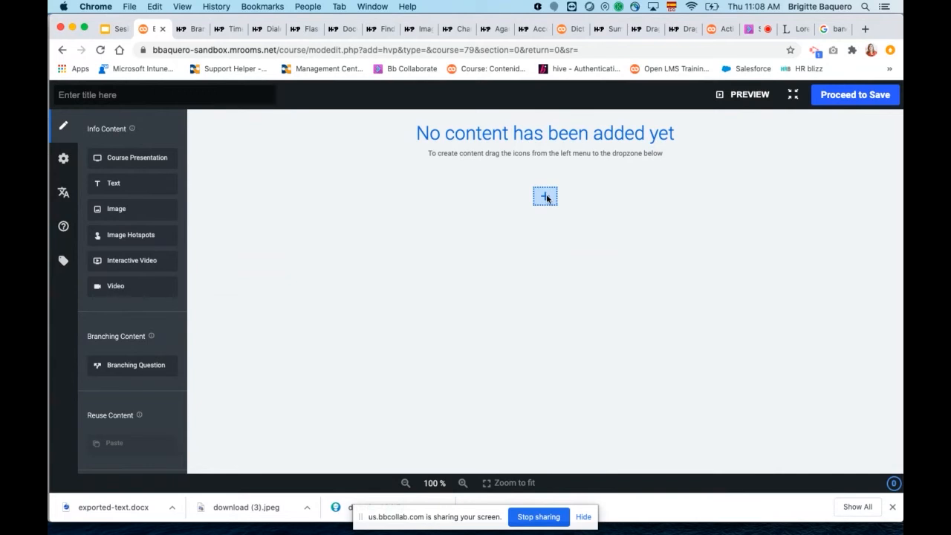
# Add a Text item containing "Bienvenida a el contenido" to the empty scenario and expand its branching options.
pyautogui.moveTo(110, 181); pyautogui.dragTo(539, 199)
pyautogui.click(294, 199)
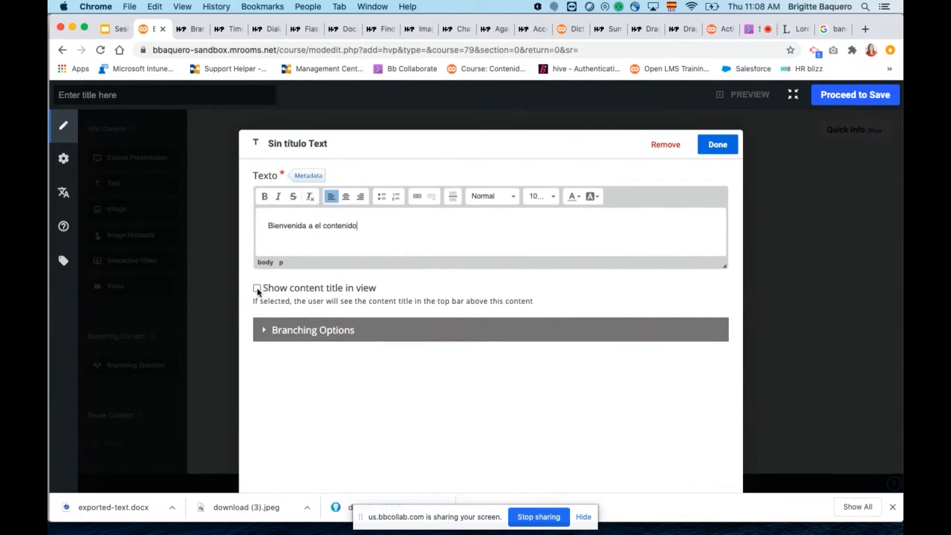
pyautogui.click(264, 332)
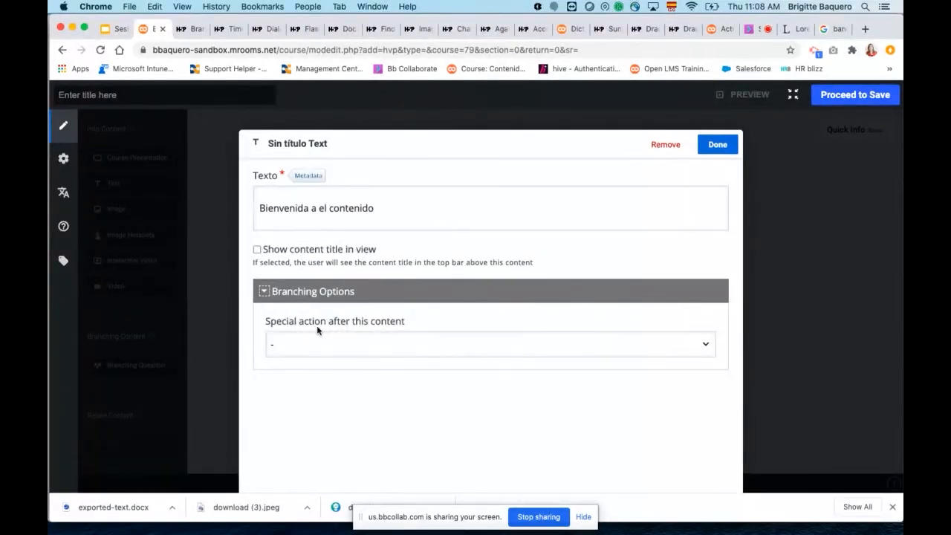
# Set the special action after the text item to "Custom end scenario" and expand its customization fields.
pyautogui.click(708, 346)
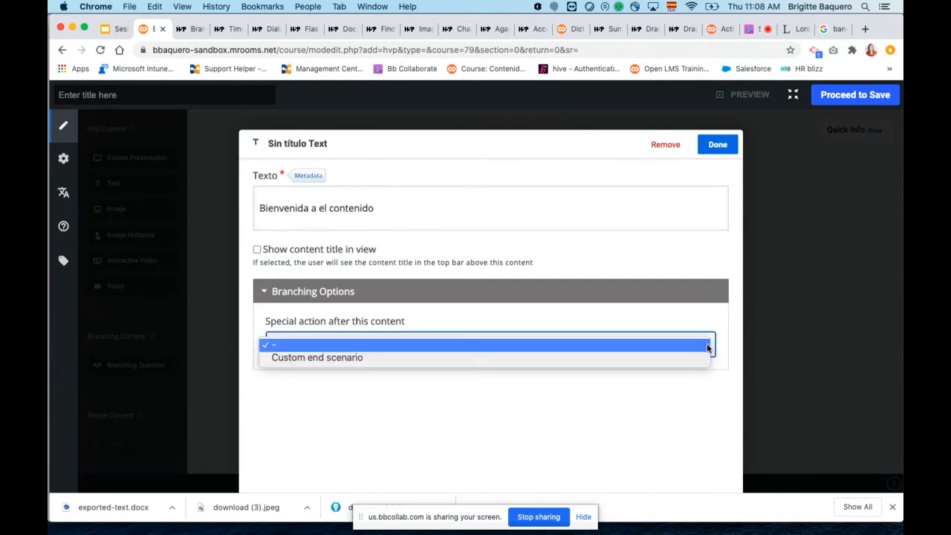
pyautogui.click(294, 359)
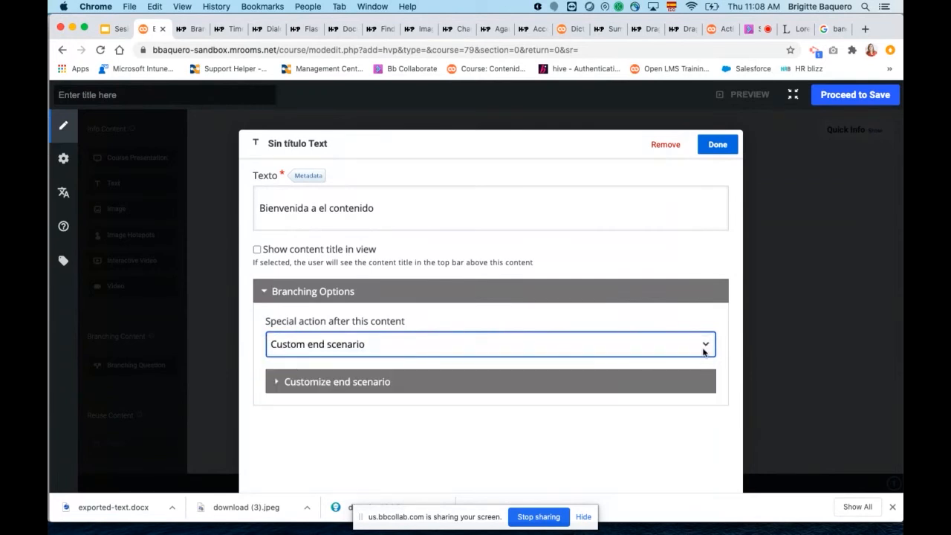
pyautogui.click(276, 381)
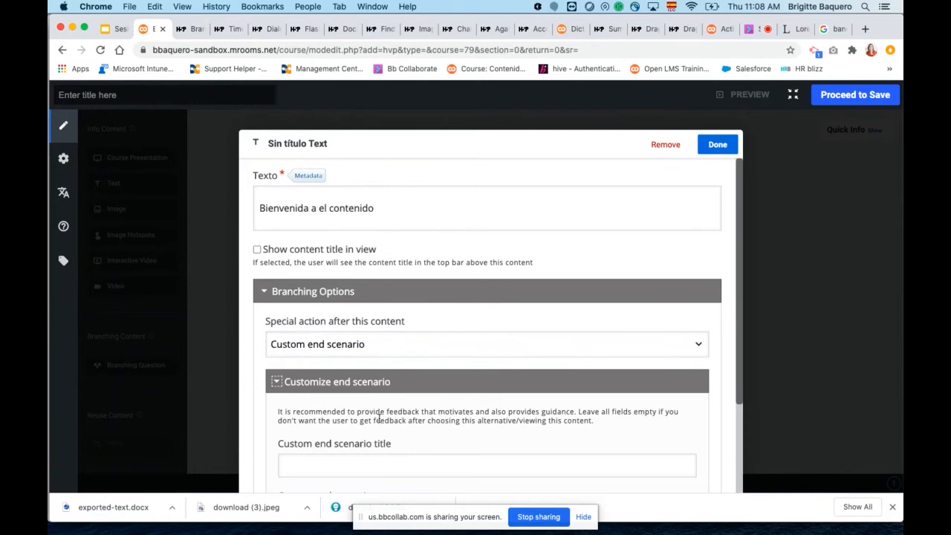
pyautogui.scroll(-2, 379, 417)
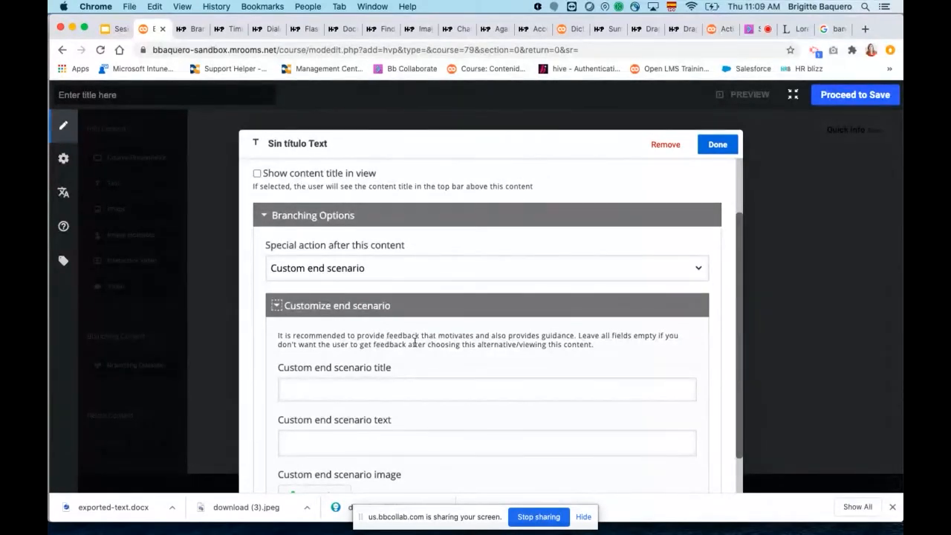
# Reset the text item's special action to "-" and finish editing the item.
pyautogui.click(699, 269)
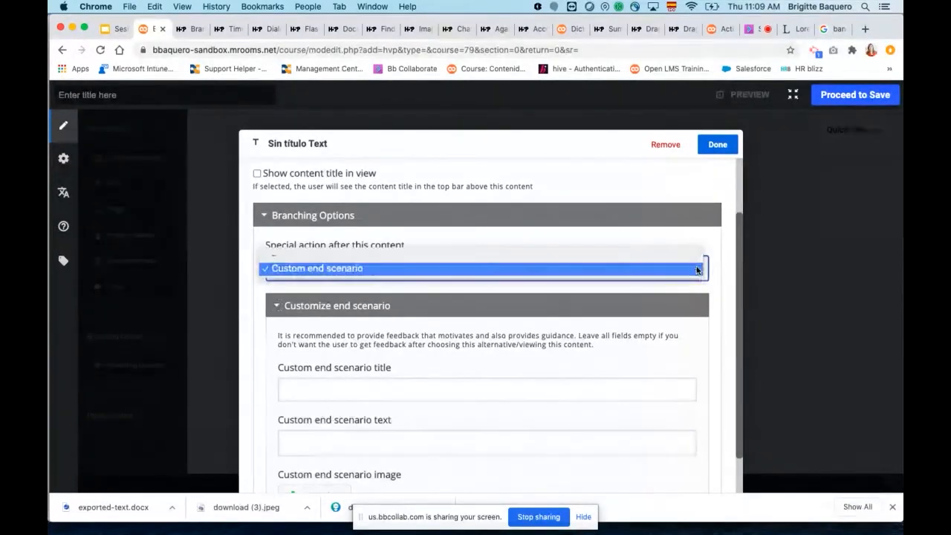
pyautogui.click(265, 215)
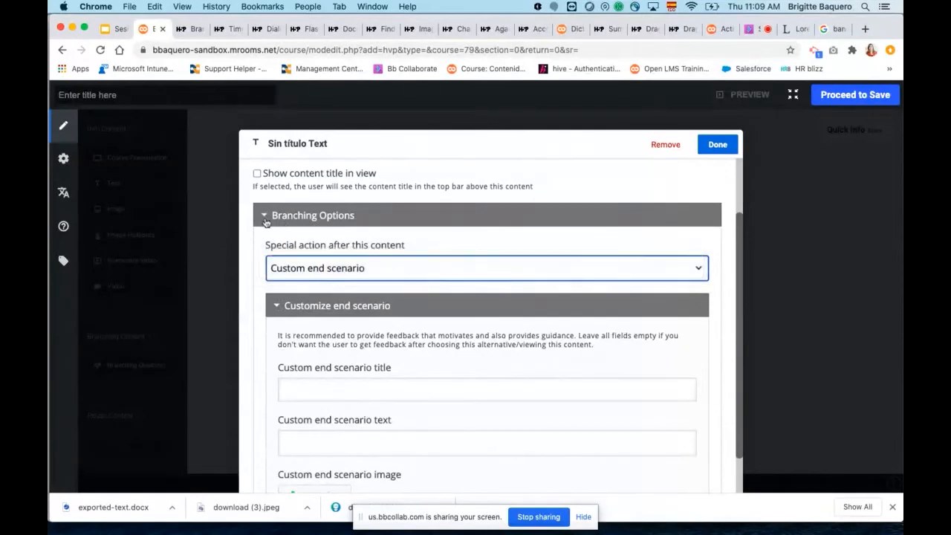
pyautogui.click(276, 274)
pyautogui.click(282, 259)
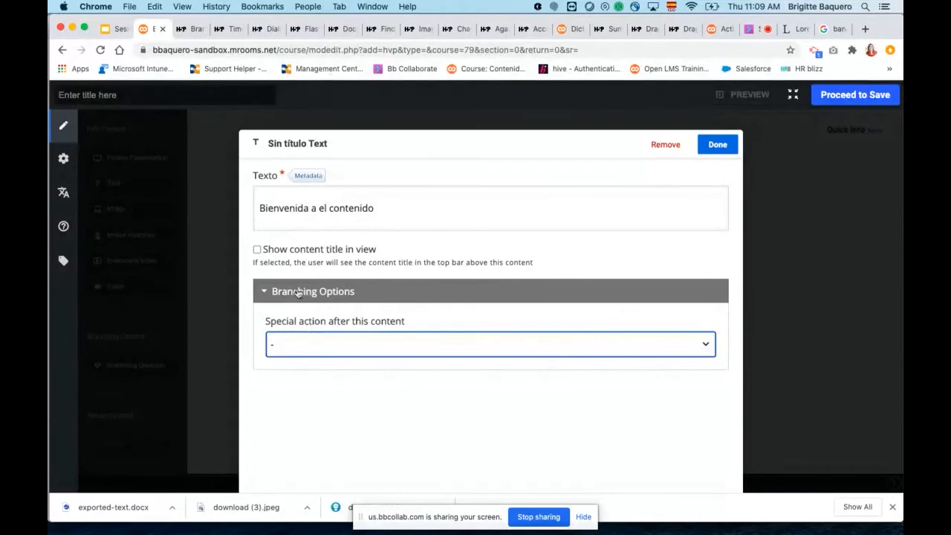
pyautogui.click(350, 345)
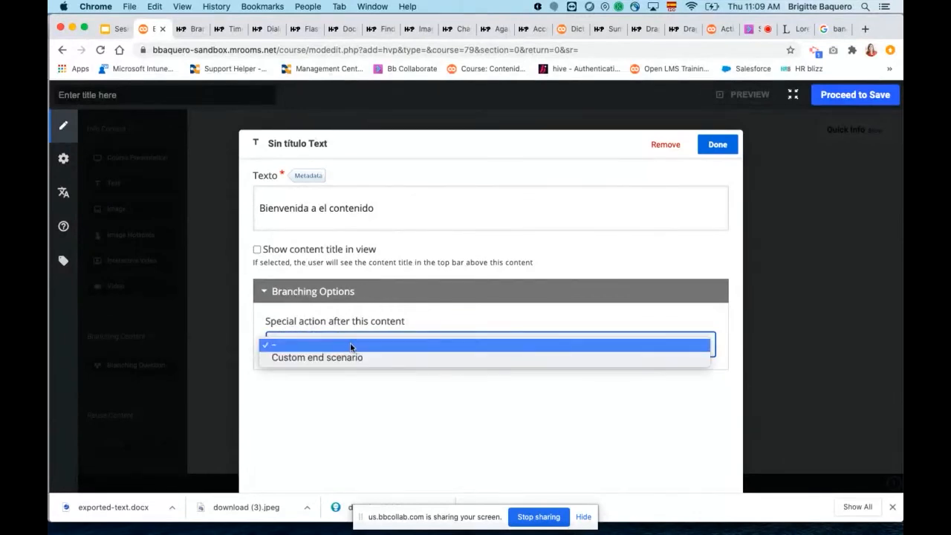
pyautogui.click(285, 342)
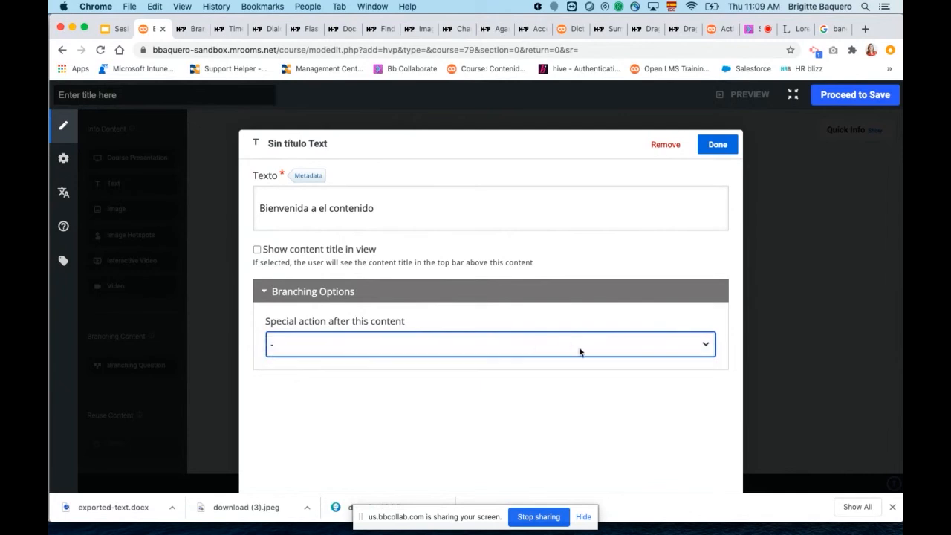
pyautogui.click(717, 144)
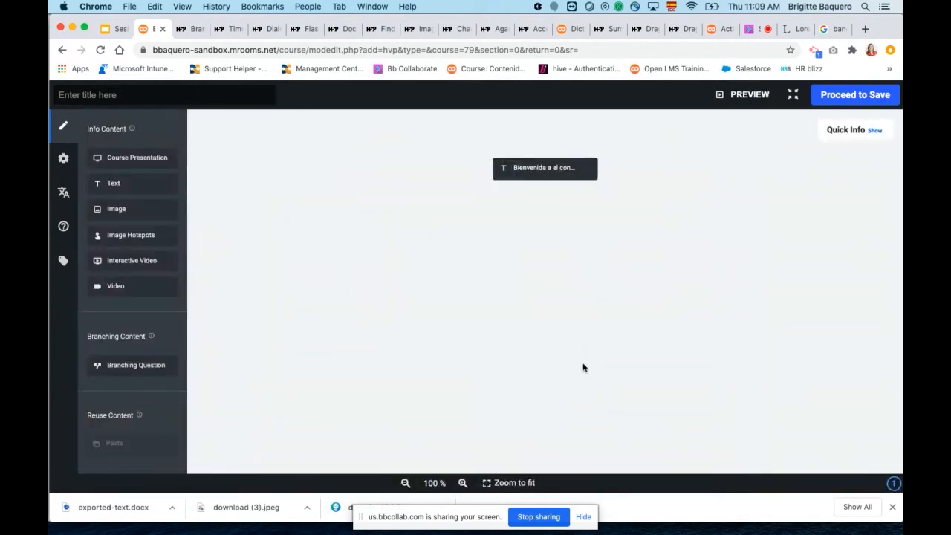
# Preview the scenario starting from the welcome text, proceed to the end screen and return to editing.
pyautogui.moveTo(534, 173)
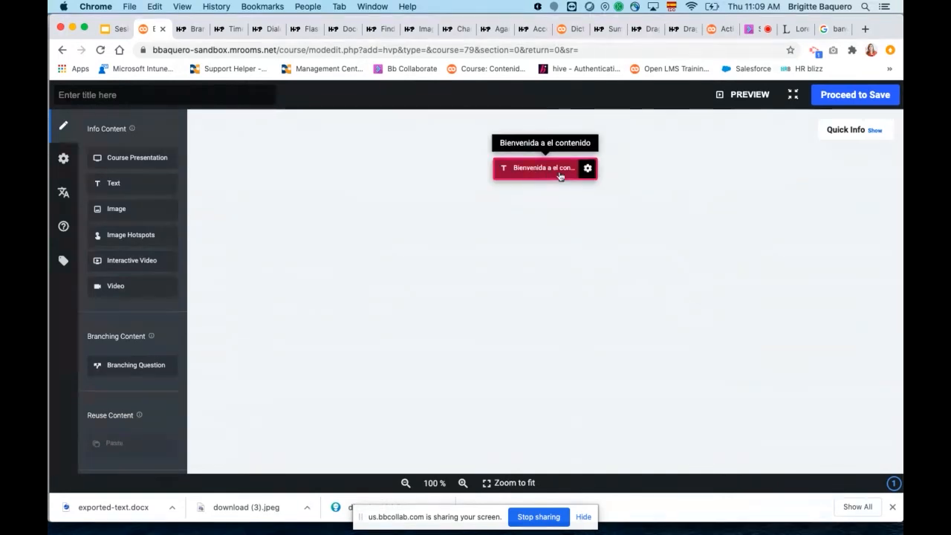
pyautogui.click(588, 168)
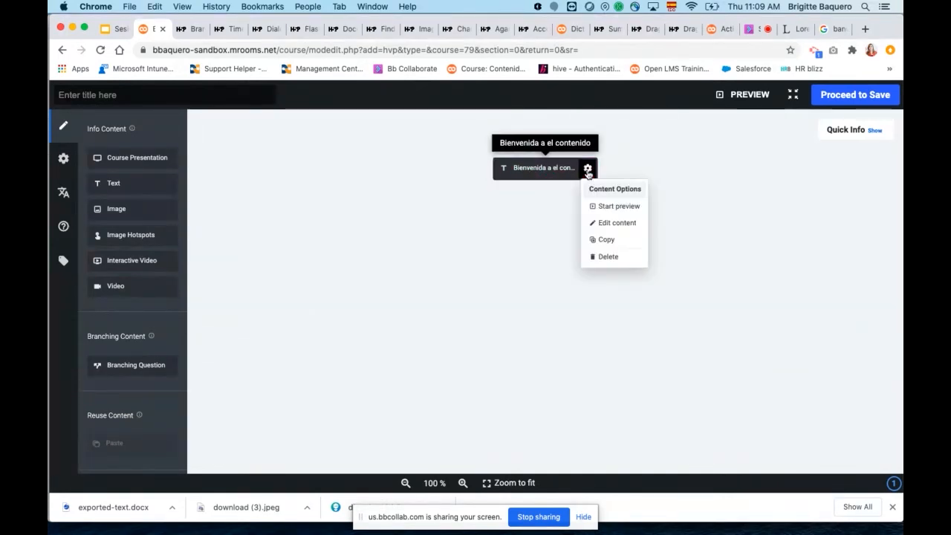
pyautogui.click(620, 207)
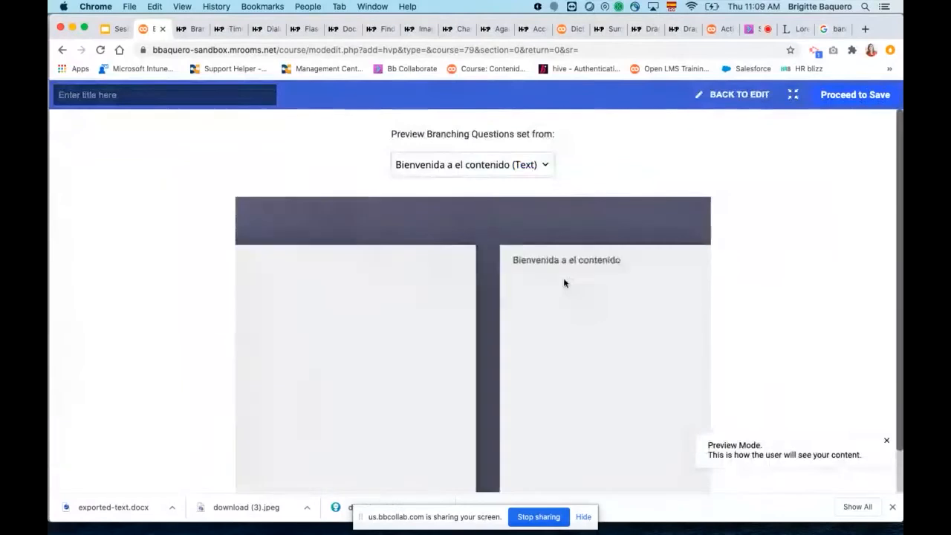
pyautogui.scroll(-1, 642, 279)
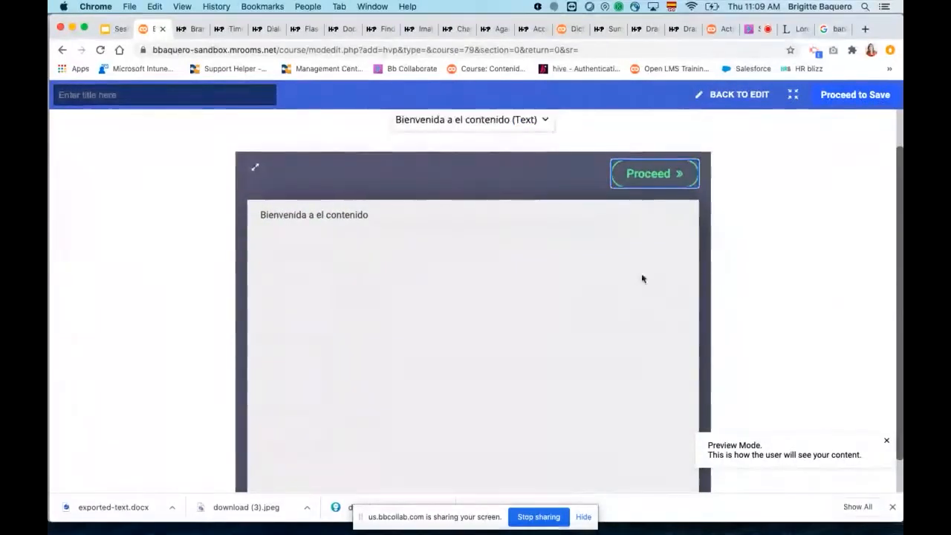
pyautogui.scroll(-1, 642, 278)
pyautogui.click(645, 137)
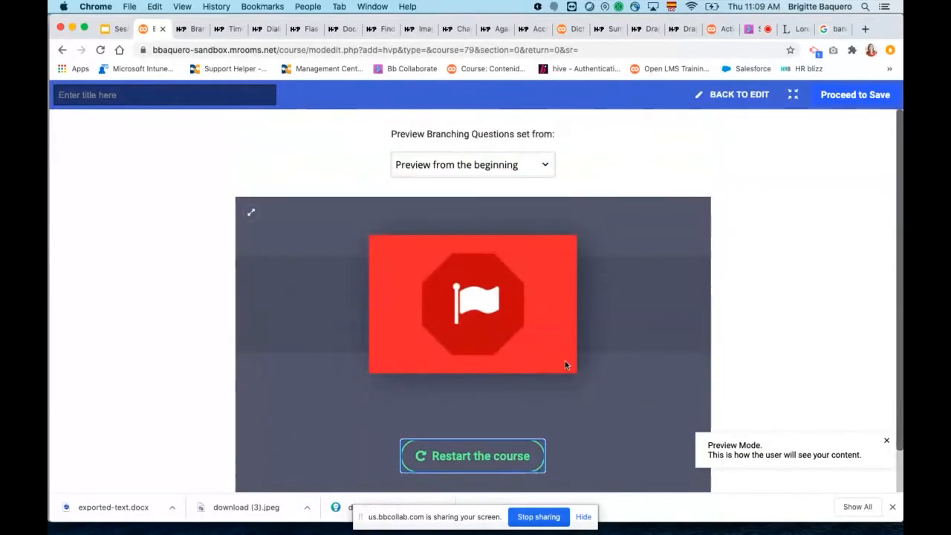
pyautogui.click(737, 95)
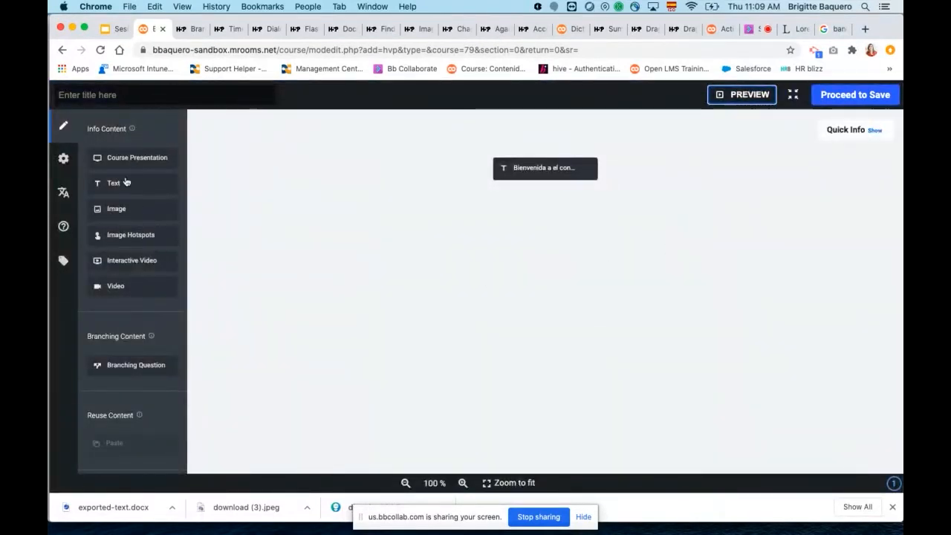
# Add a Course Presentation below the welcome text in the scenario and look over its slide editor.
pyautogui.moveTo(123, 161); pyautogui.dragTo(546, 201)
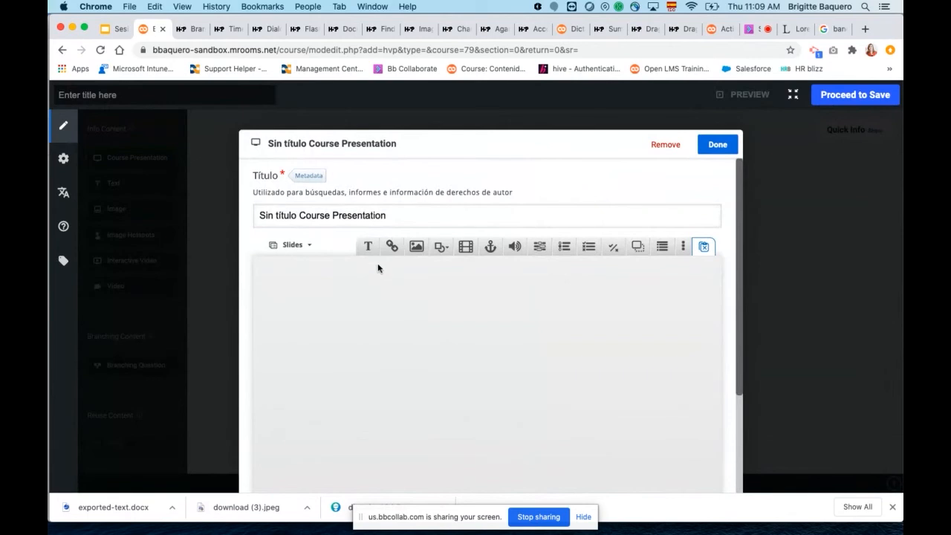
pyautogui.scroll(-2, 380, 266)
pyautogui.scroll(2, 402, 230)
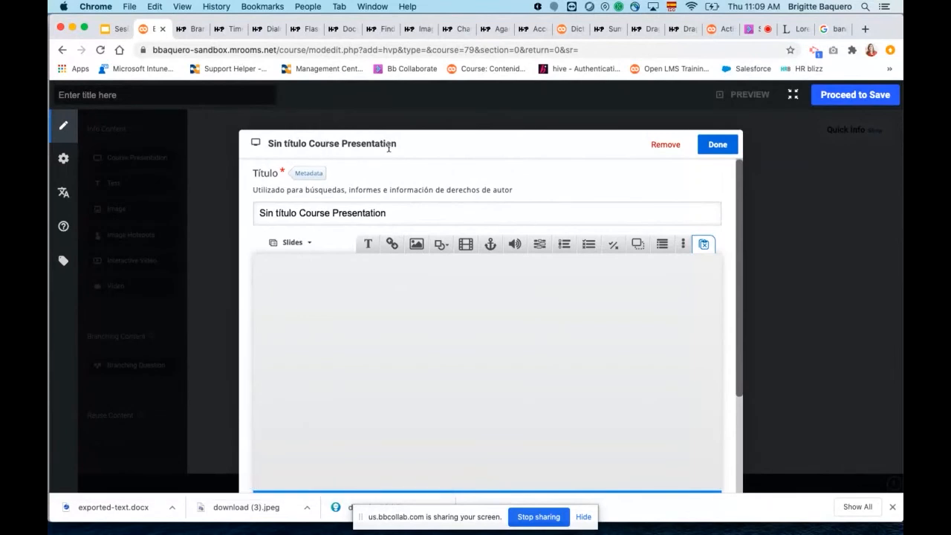
pyautogui.scroll(-2, 542, 327)
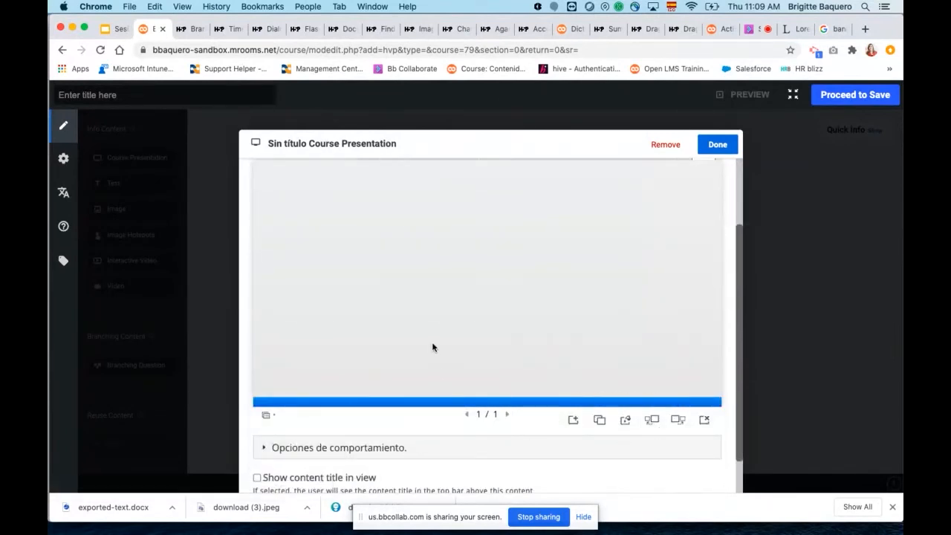
pyautogui.scroll(1, 433, 348)
pyautogui.scroll(1, 433, 350)
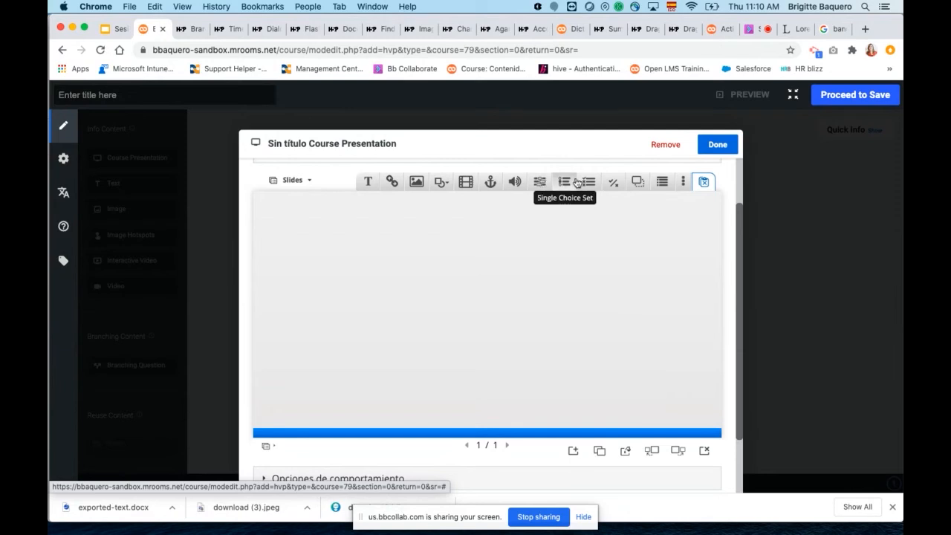
# Add an image element to the slide and enter "Texto" as its alternative text.
pyautogui.click(684, 183)
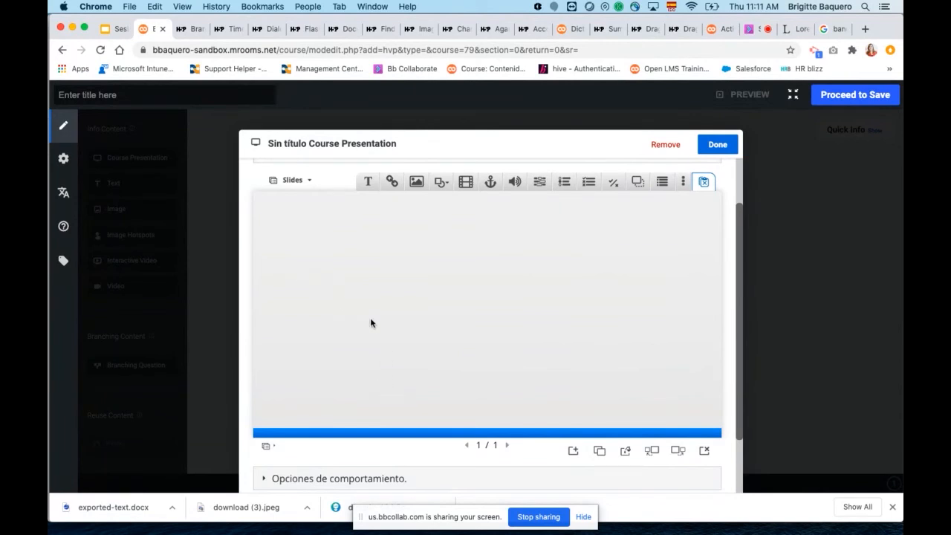
pyautogui.click(416, 184)
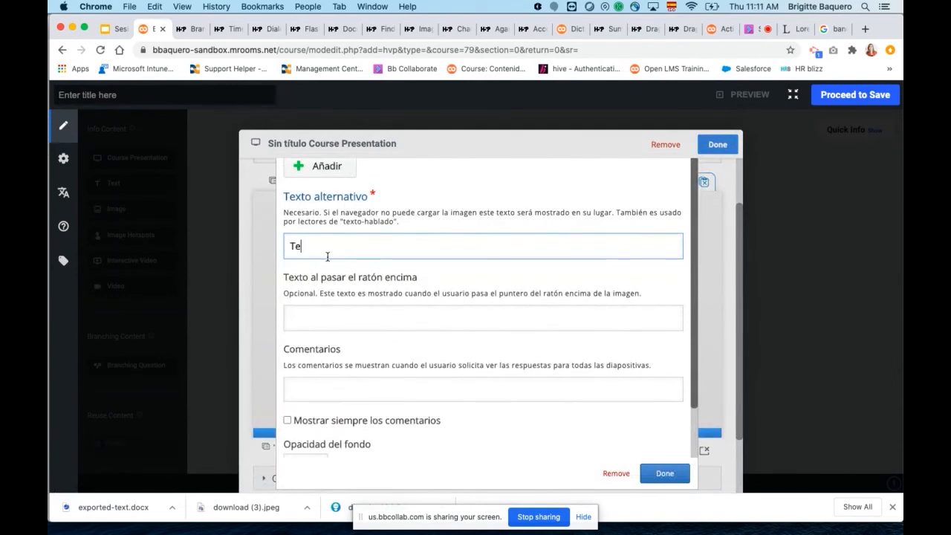
pyautogui.write('Texto')
pyautogui.click(341, 319)
pyautogui.scroll(-2, 384, 330)
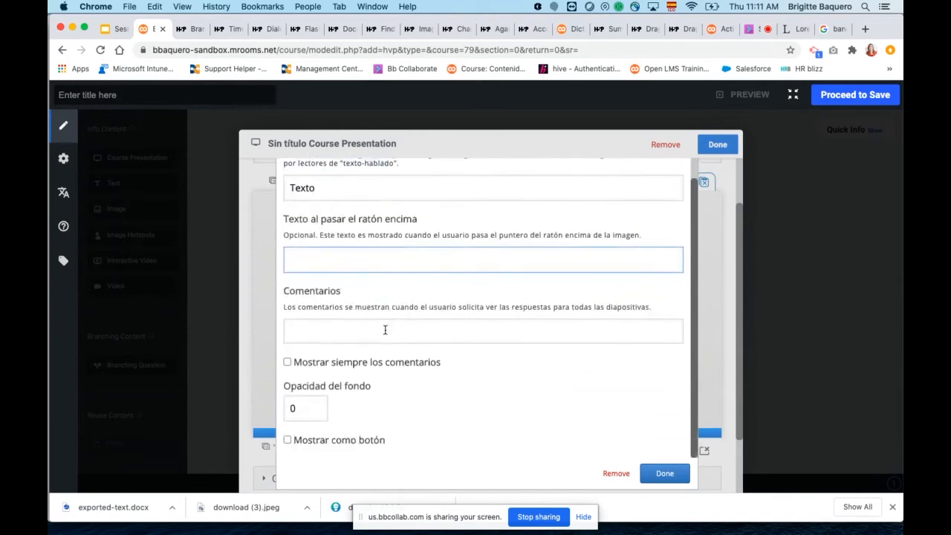
pyautogui.scroll(2, 308, 256)
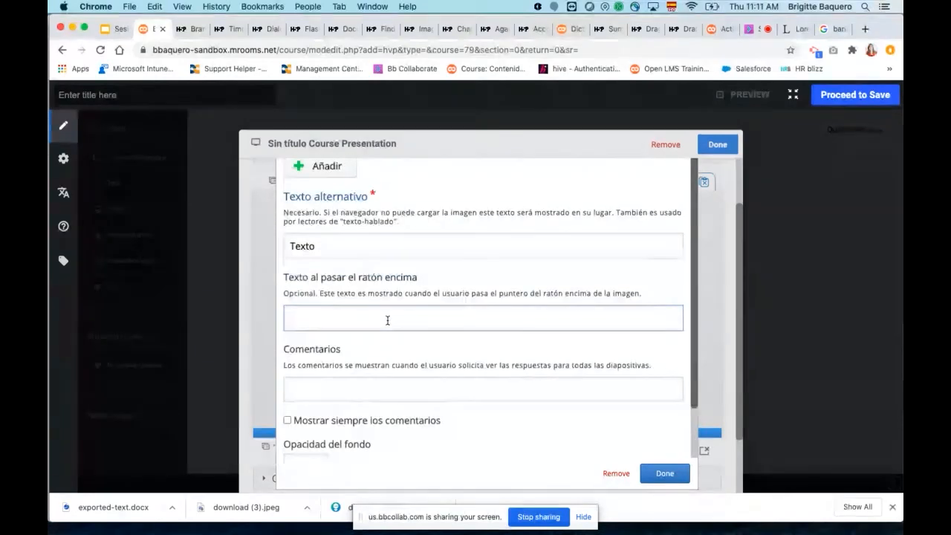
# Upload download (1).jpeg as the element's image, finish editing it and place it in the slide's upper-left corner.
pyautogui.scroll(1, 386, 319)
pyautogui.click(332, 188)
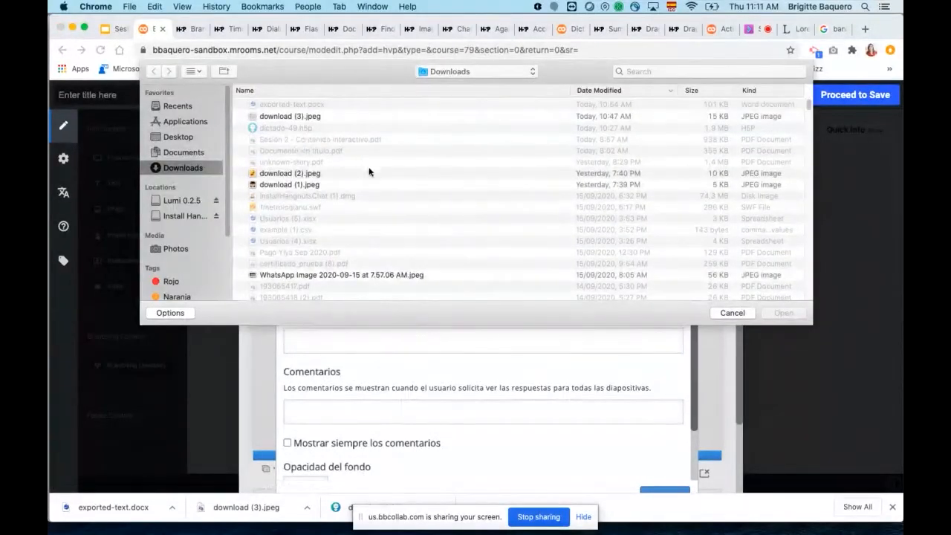
pyautogui.doubleClick(274, 185)
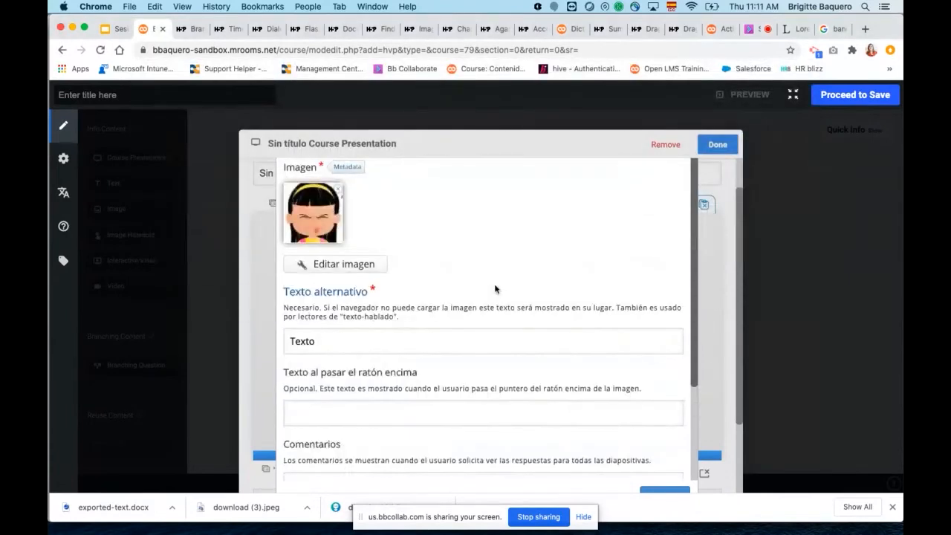
pyautogui.scroll(-4, 579, 327)
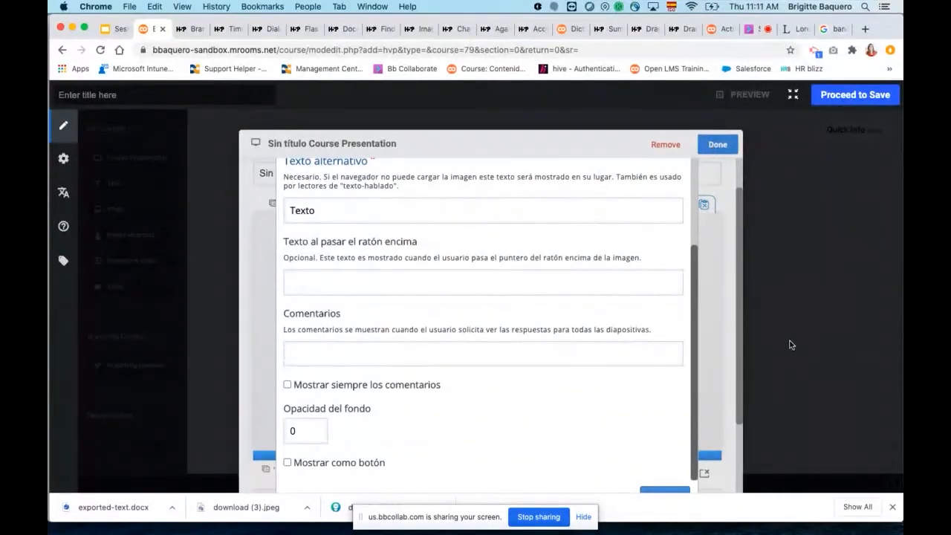
pyautogui.click(667, 489)
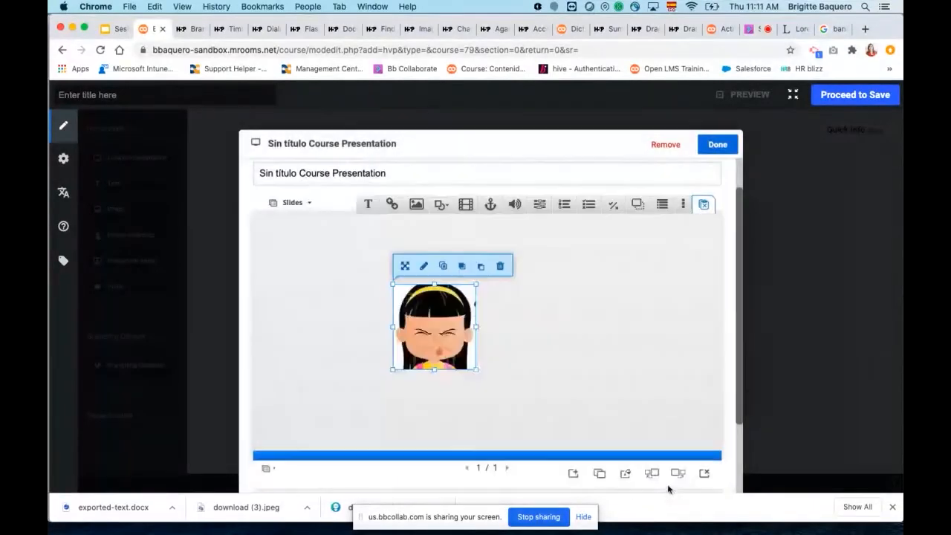
pyautogui.moveTo(435, 332); pyautogui.dragTo(318, 285)
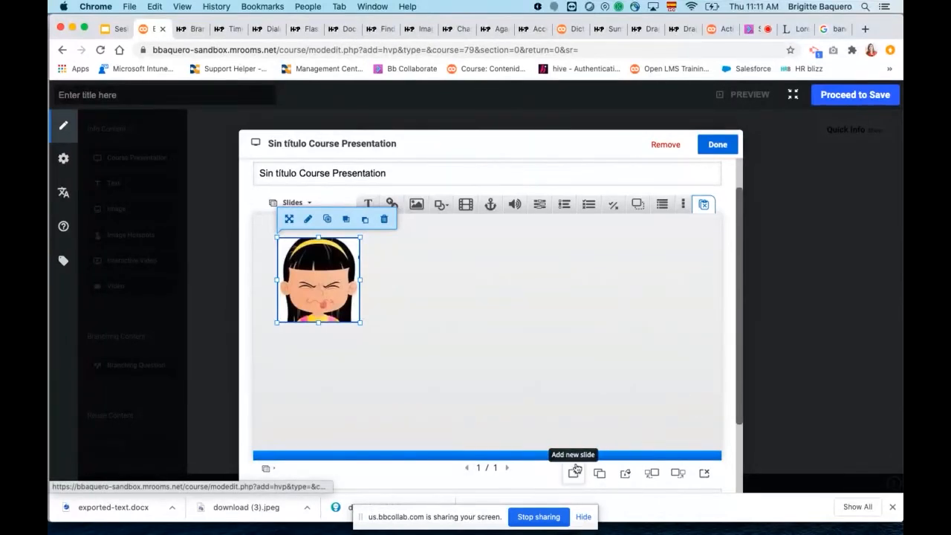
# Set the template slide background to a light pink color fill, #dbb1b1, and check the background options for this slide only.
pyautogui.click(627, 477)
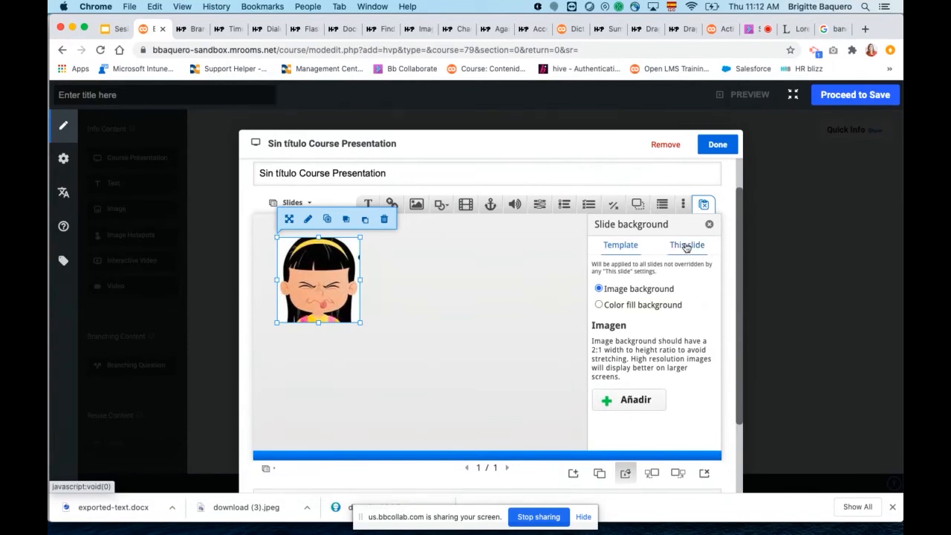
pyautogui.click(619, 304)
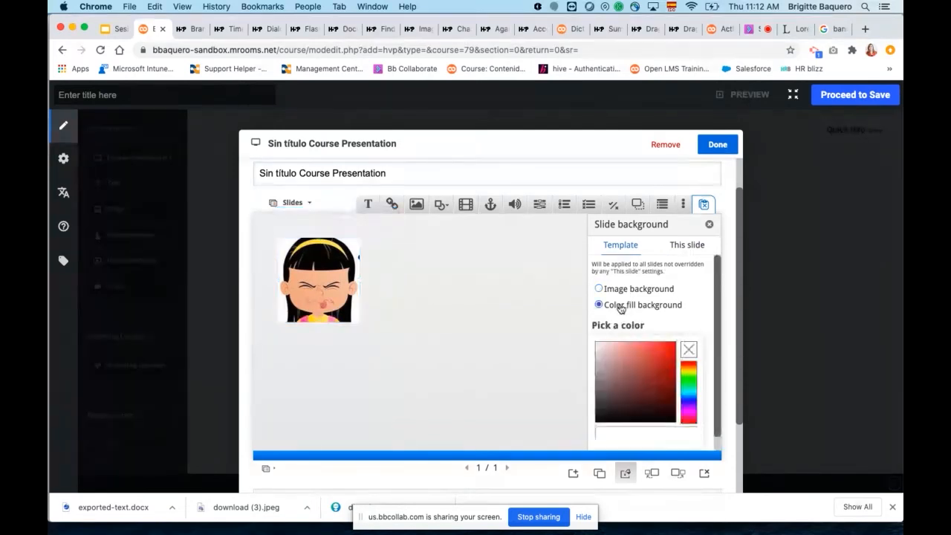
pyautogui.click(611, 355)
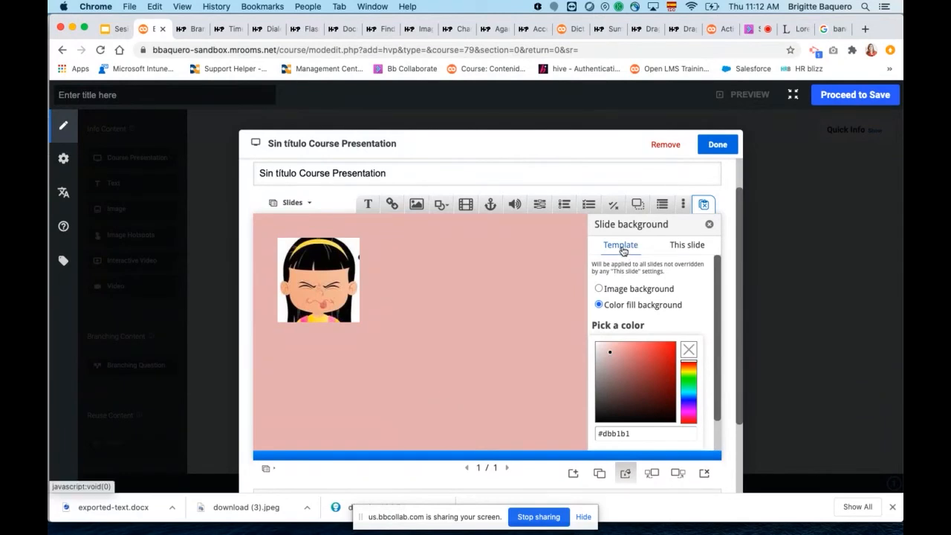
pyautogui.click(685, 248)
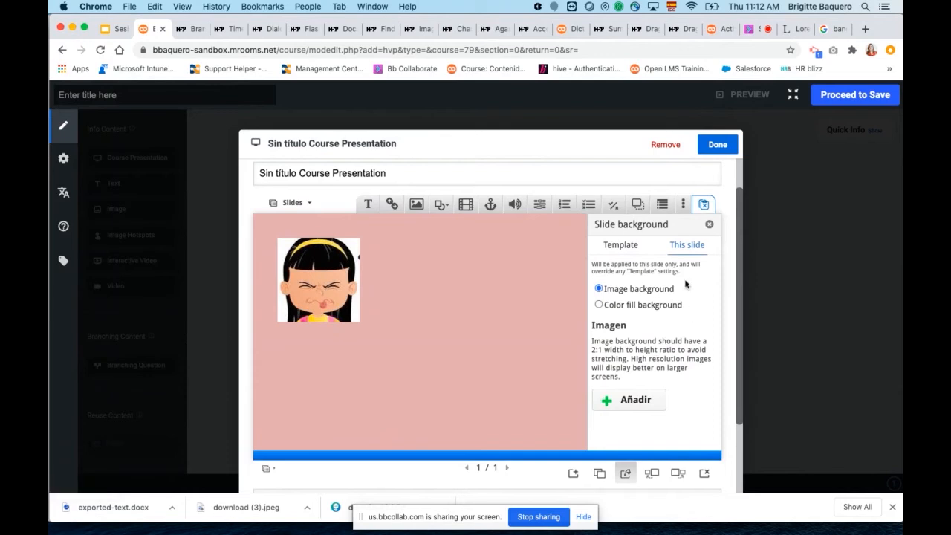
pyautogui.click(621, 251)
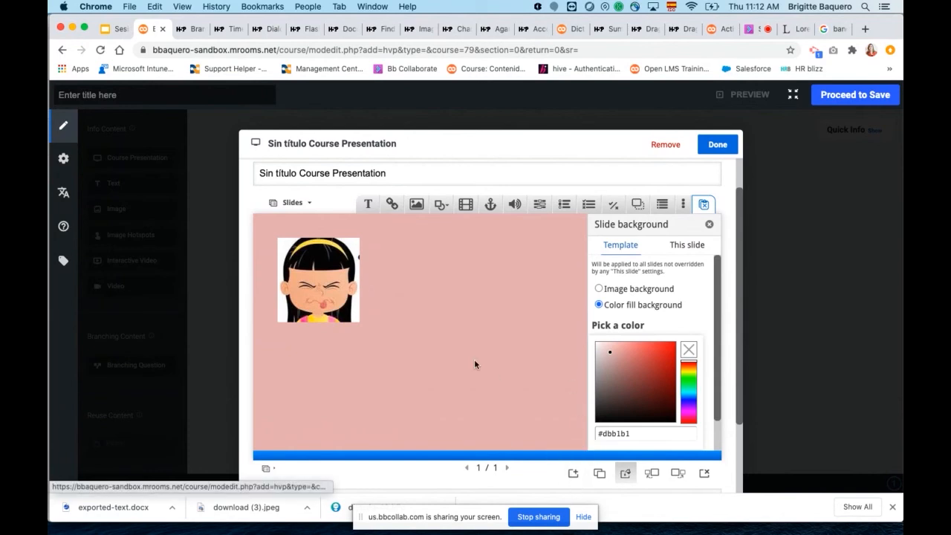
pyautogui.click(709, 224)
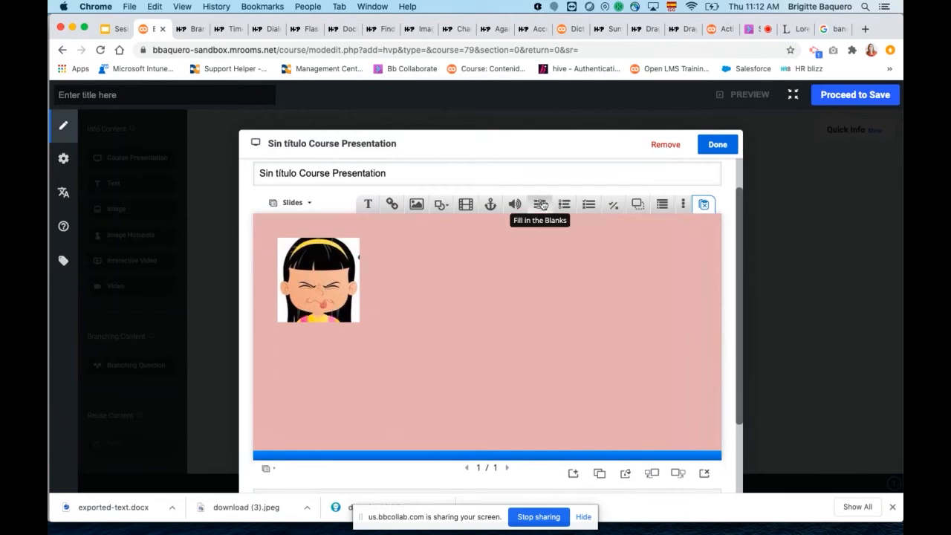
# Add a Multiple Choice question to the slide and title it "Pregunta 1".
pyautogui.click(588, 205)
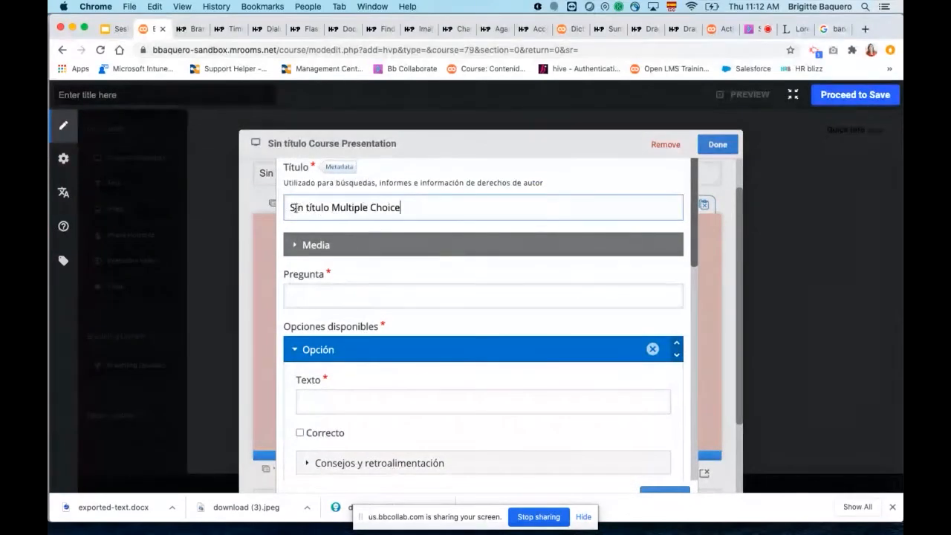
pyautogui.moveTo(287, 206); pyautogui.dragTo(483, 231)
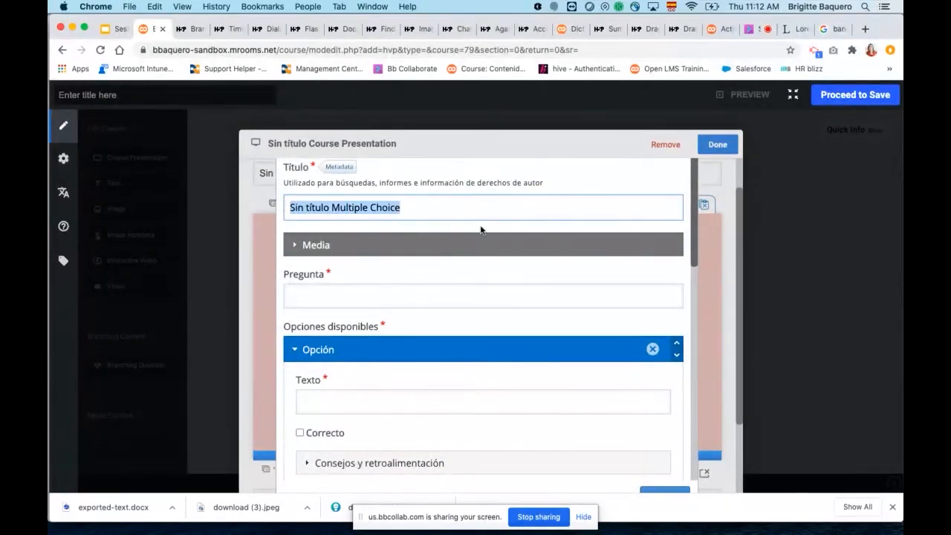
pyautogui.write('Pregunta 1')
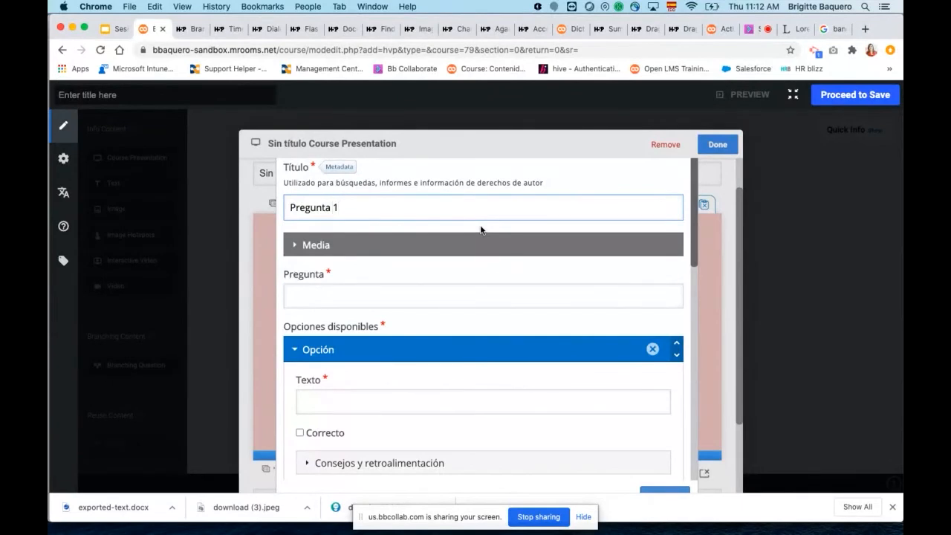
# Look at the optional media types available for the question and collapse the media settings.
pyautogui.click(293, 245)
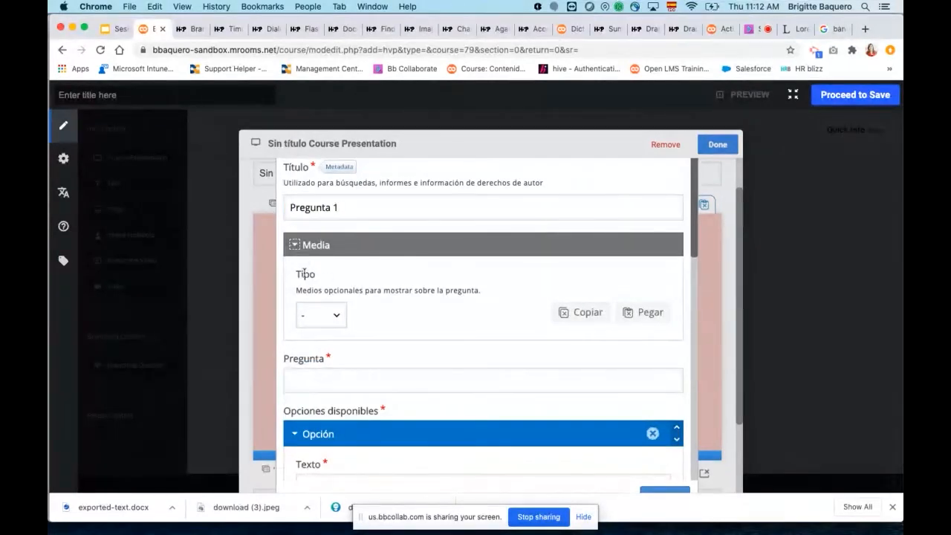
pyautogui.click(336, 318)
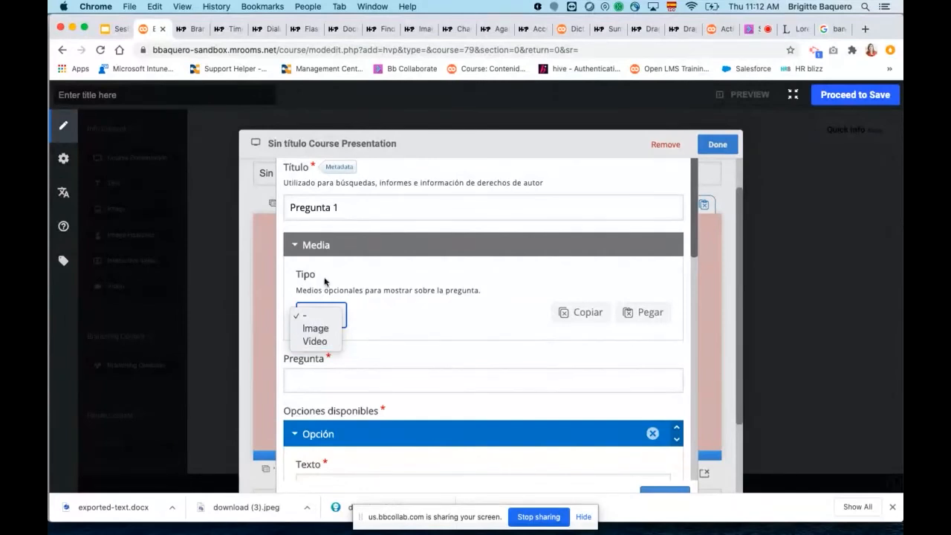
pyautogui.click(294, 246)
pyautogui.click(294, 246)
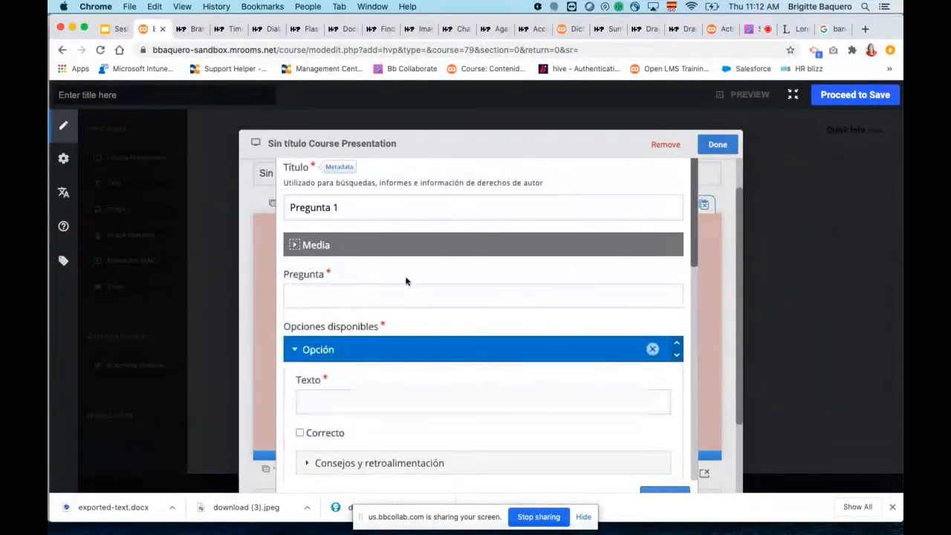
# Write "REsponda FAlso o Verdadero" as the question text.
pyautogui.scroll(-1, 406, 280)
pyautogui.click(372, 286)
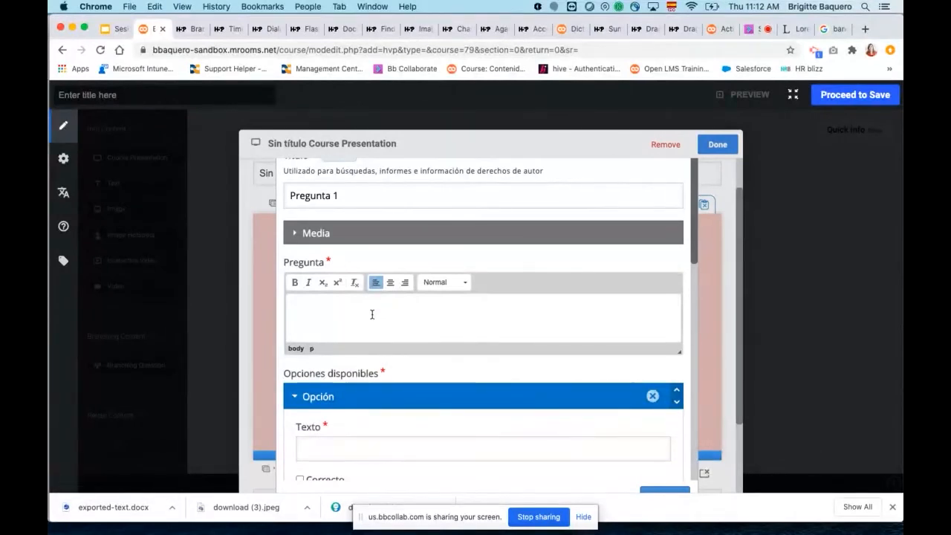
pyautogui.write('FAlso o Ver')
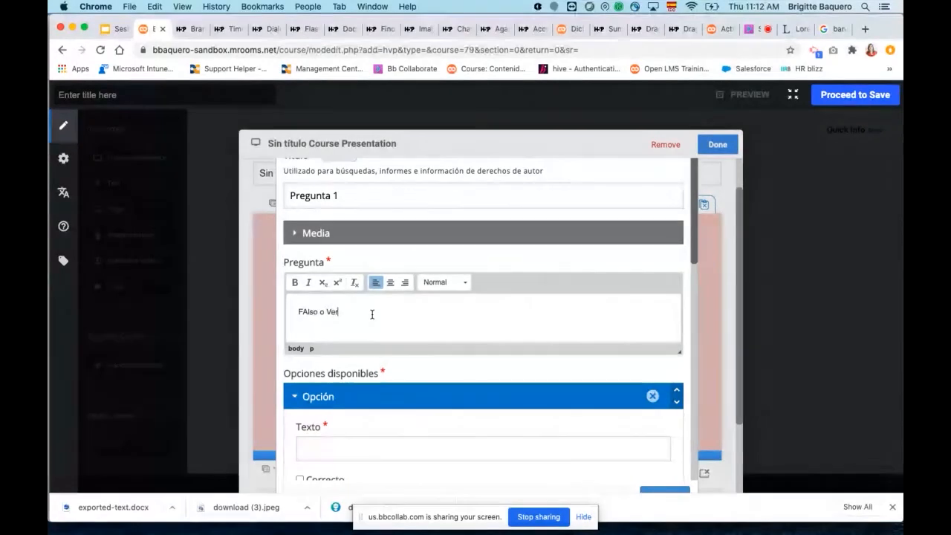
pyautogui.write('dadero')
pyautogui.click(298, 311)
pyautogui.write('¿Esponda')
# Enter "falso" and "verdadero" as the answer options and mark "verdadero" as correct.
pyautogui.scroll(-5, 416, 324)
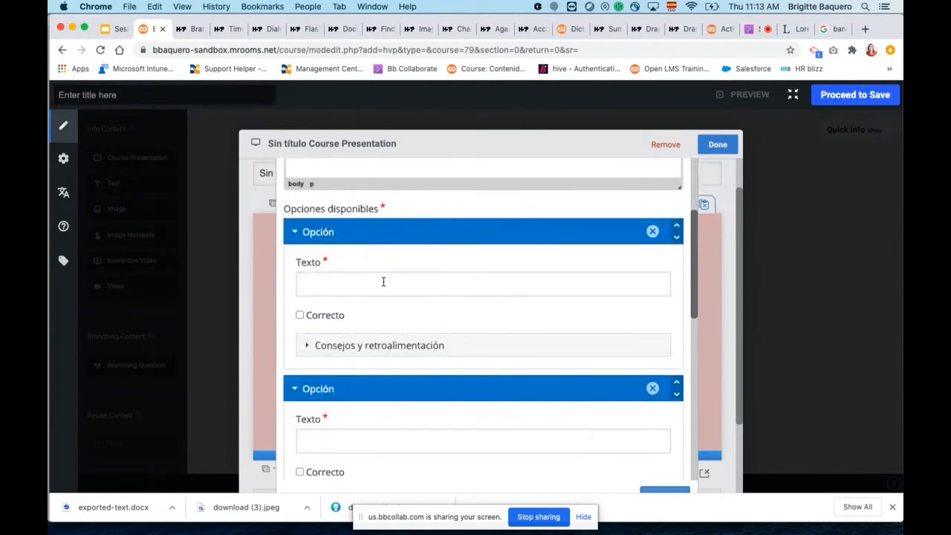
pyautogui.click(340, 285)
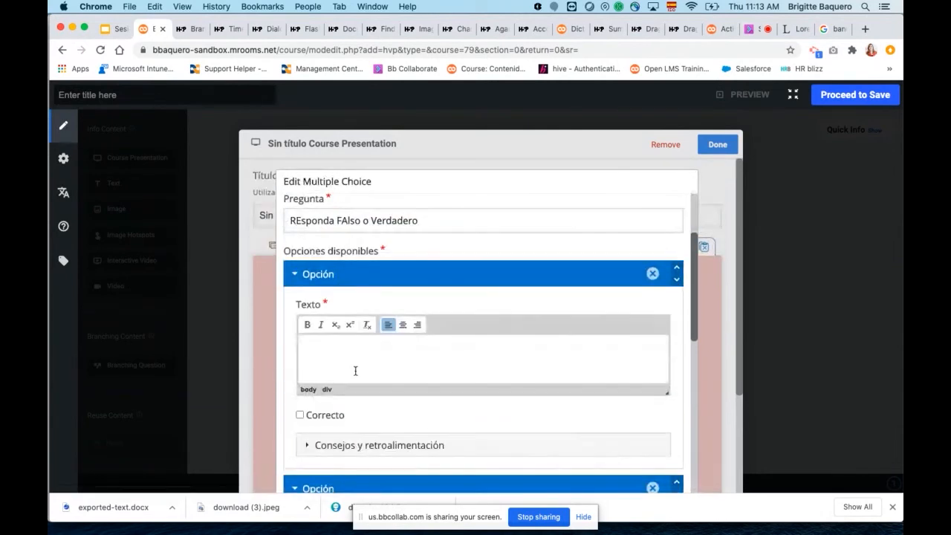
pyautogui.write('Falso')
pyautogui.scroll(-5, 487, 362)
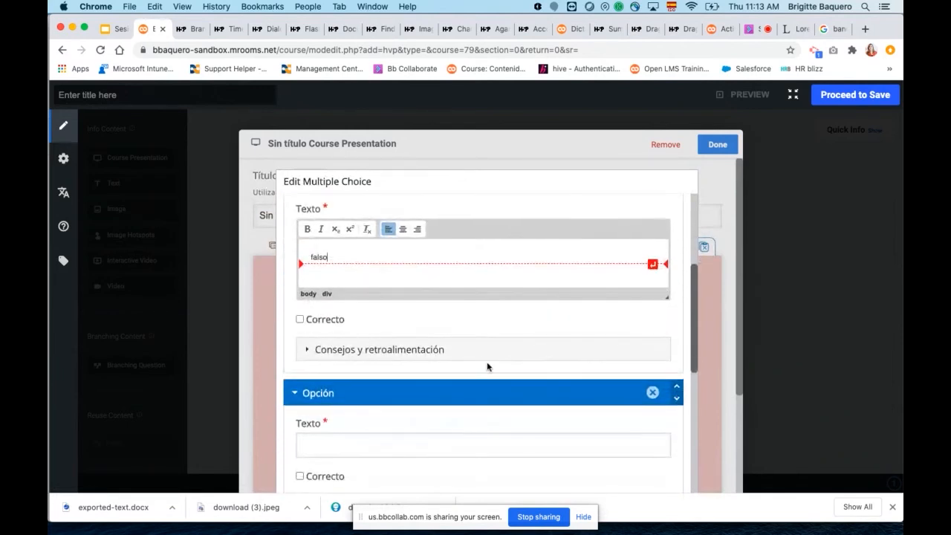
pyautogui.scroll(-5, 503, 391)
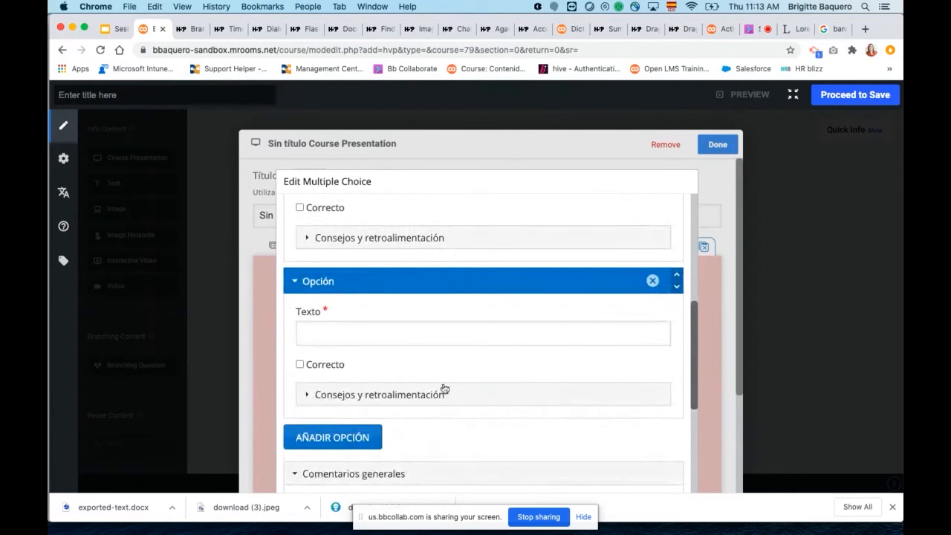
pyautogui.click(391, 335)
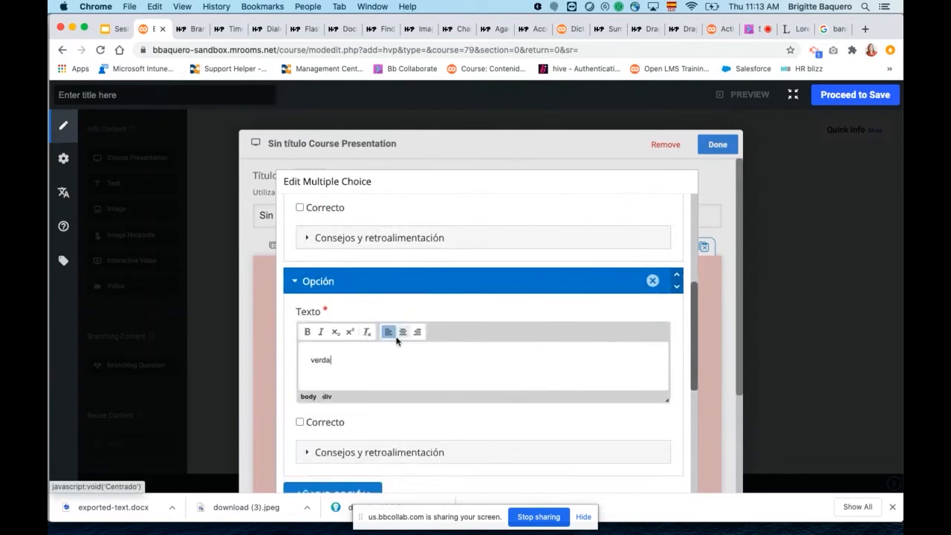
pyautogui.write('verdadero')
pyautogui.click(299, 422)
# Review the remaining question settings, finish editing the question and position it beside the girl image.
pyautogui.scroll(-1, 457, 372)
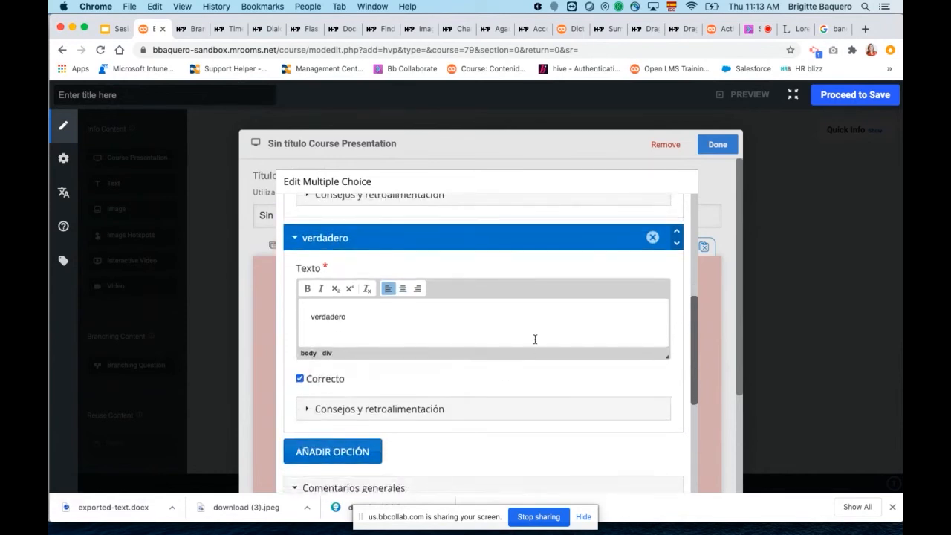
pyautogui.scroll(-5, 535, 340)
pyautogui.scroll(-6, 535, 339)
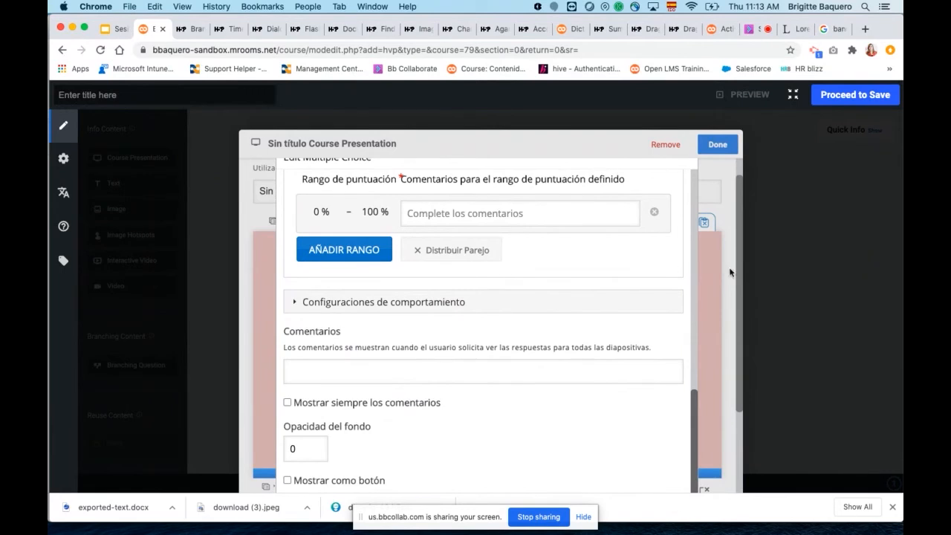
pyautogui.scroll(-4, 696, 446)
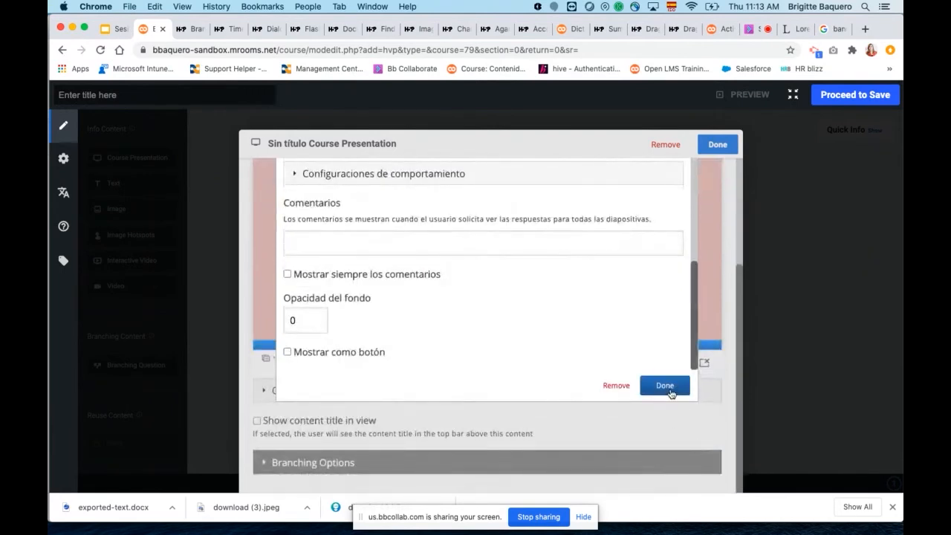
pyautogui.click(671, 387)
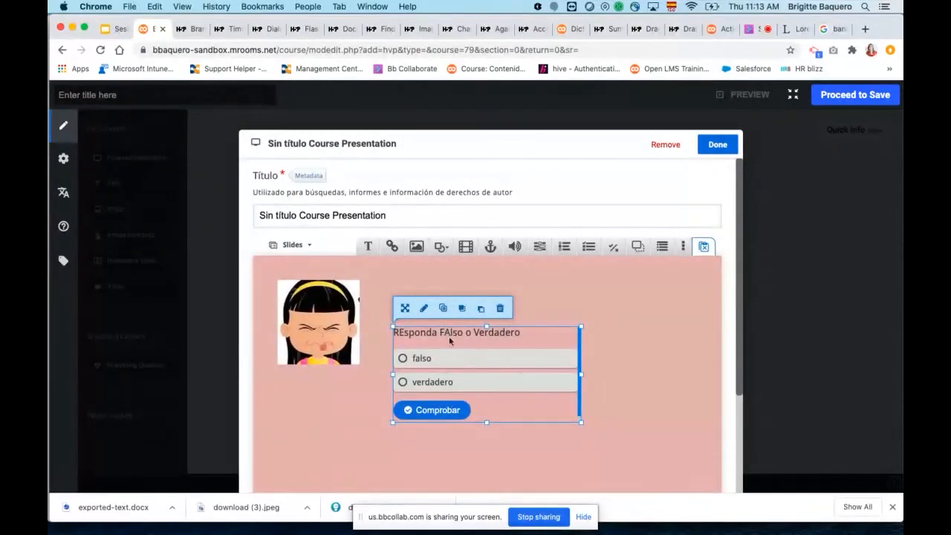
pyautogui.moveTo(456, 336); pyautogui.dragTo(477, 295)
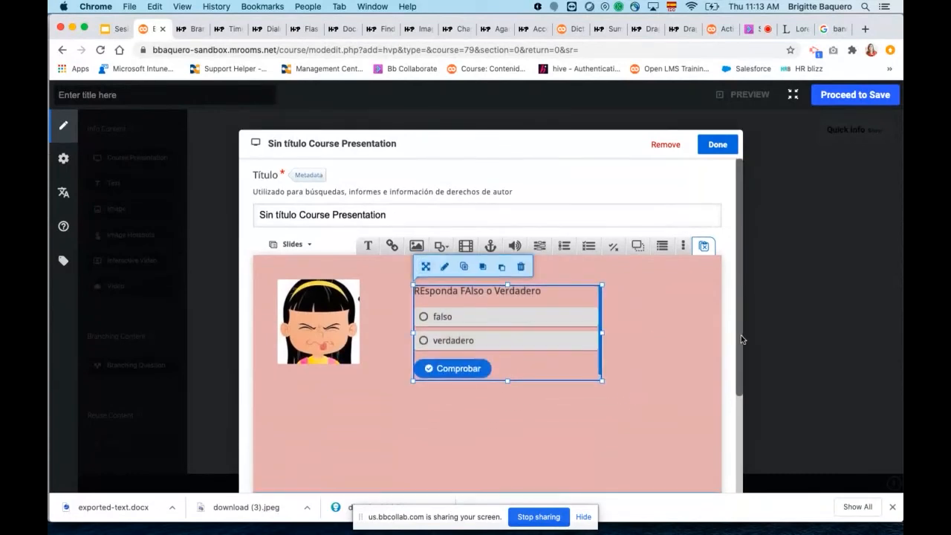
# Add a new blank slide after the question slide.
pyautogui.scroll(-2, 731, 379)
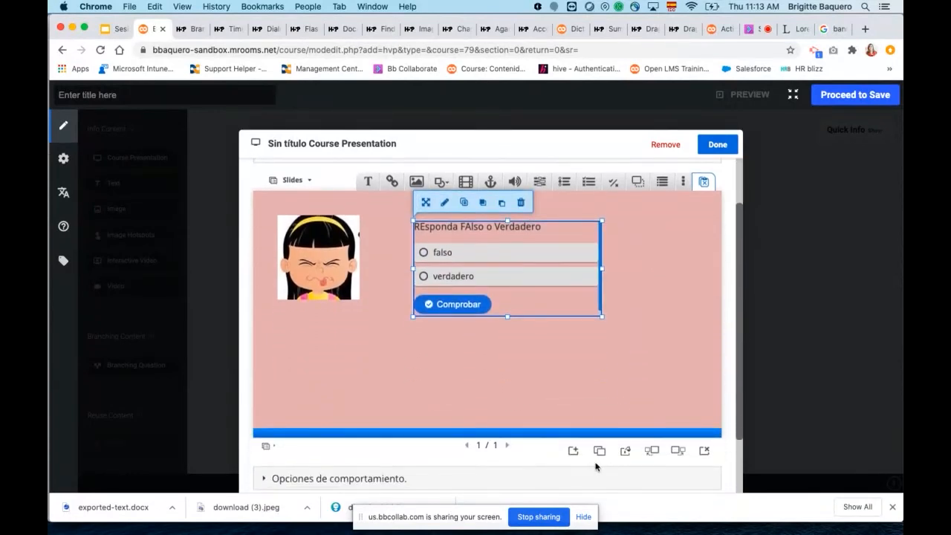
pyautogui.click(574, 451)
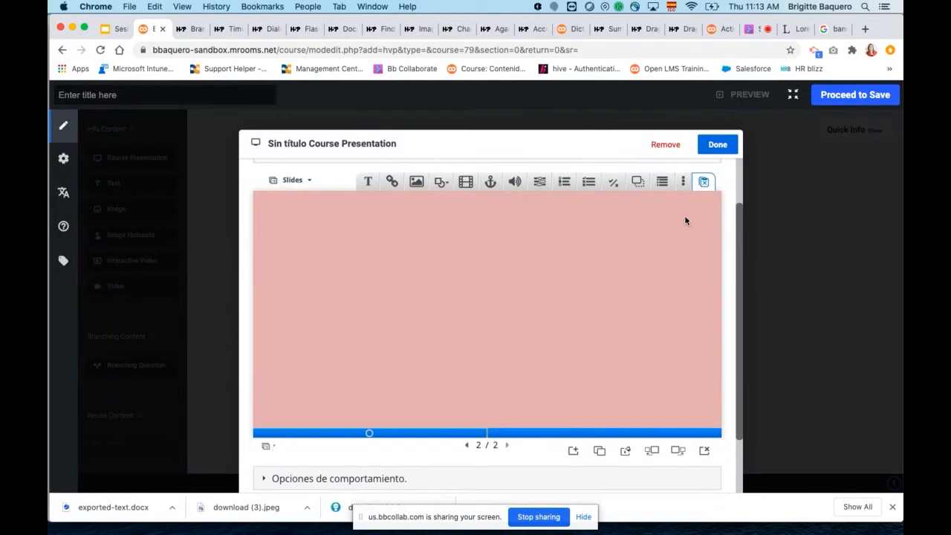
# Finish editing the course presentation and return to the scenario canvas.
pyautogui.scroll(-1, 705, 343)
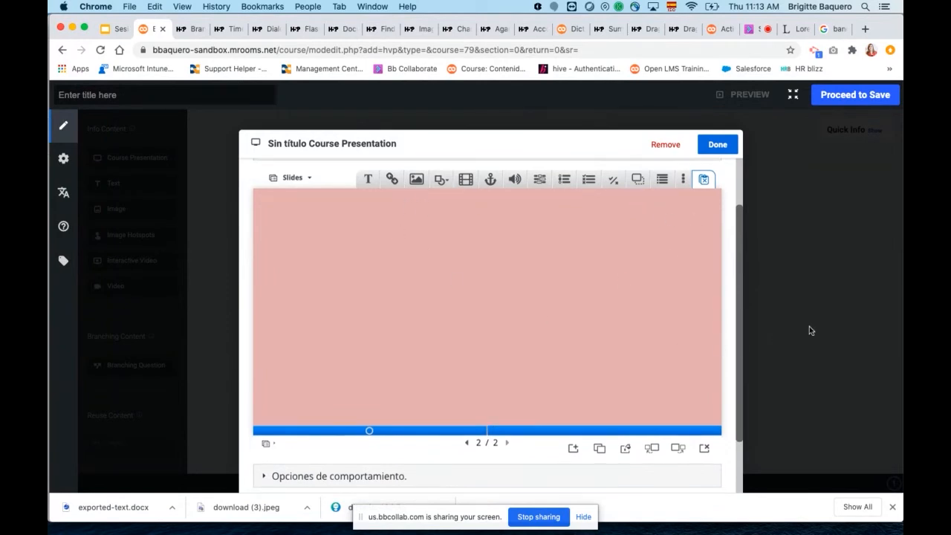
pyautogui.scroll(-3, 720, 337)
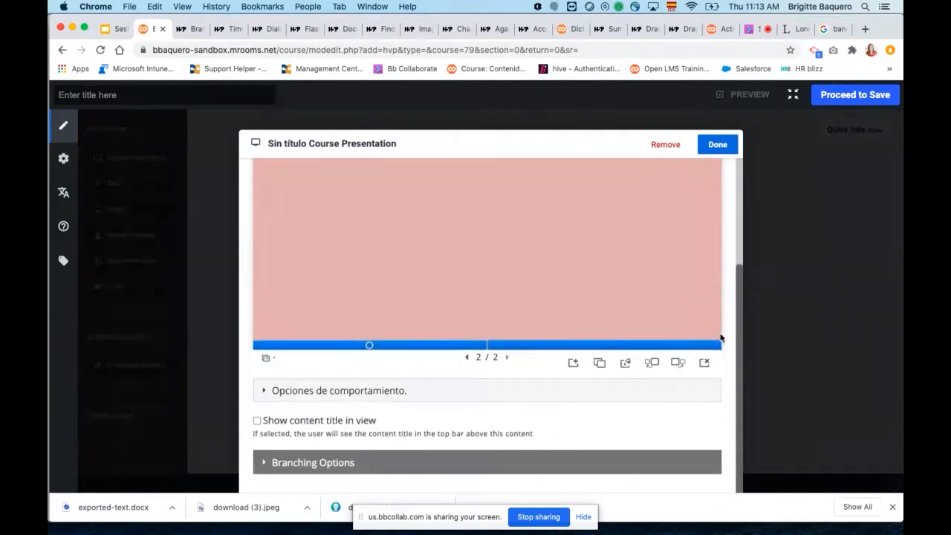
pyautogui.click(719, 146)
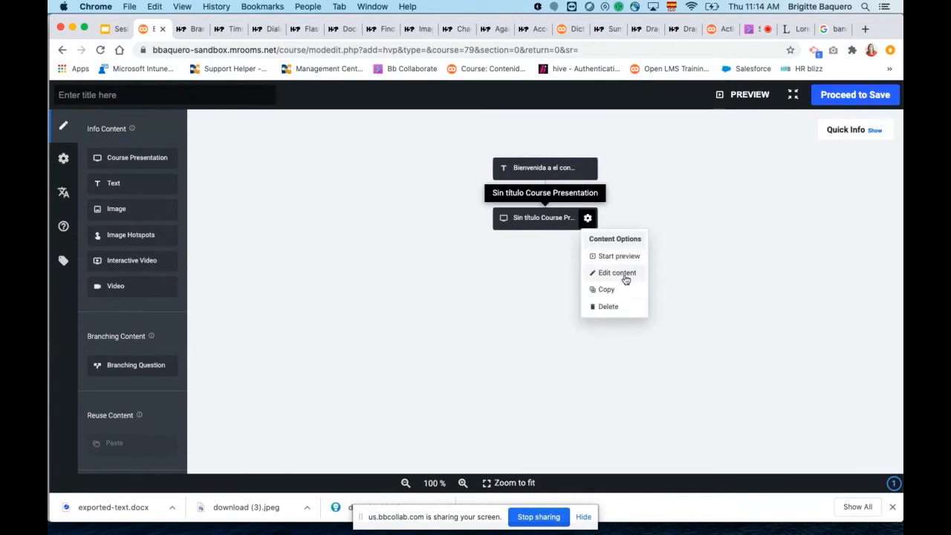
pyautogui.click(687, 294)
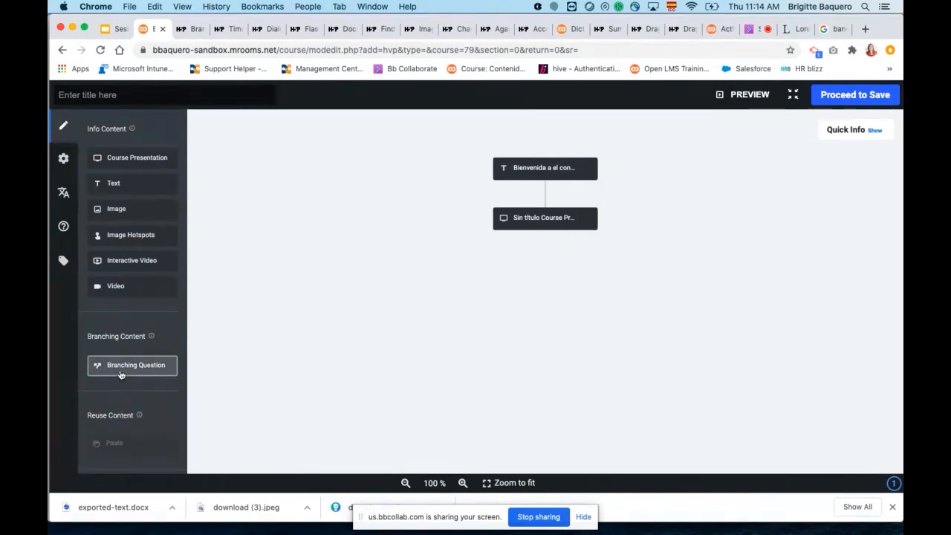
# Add a Branching Question below the course presentation and write "Seleccione una ruta" as its question.
pyautogui.moveTo(121, 373); pyautogui.dragTo(538, 253)
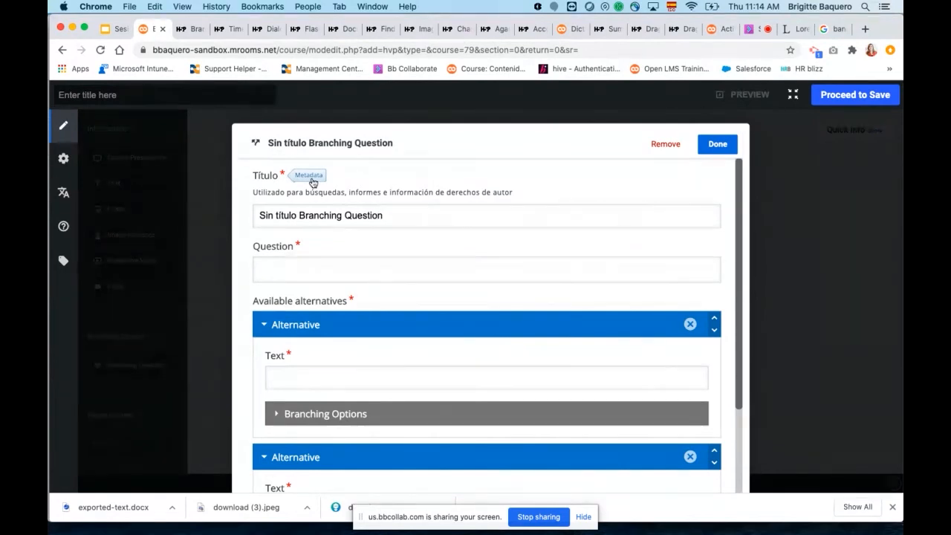
pyautogui.click(317, 269)
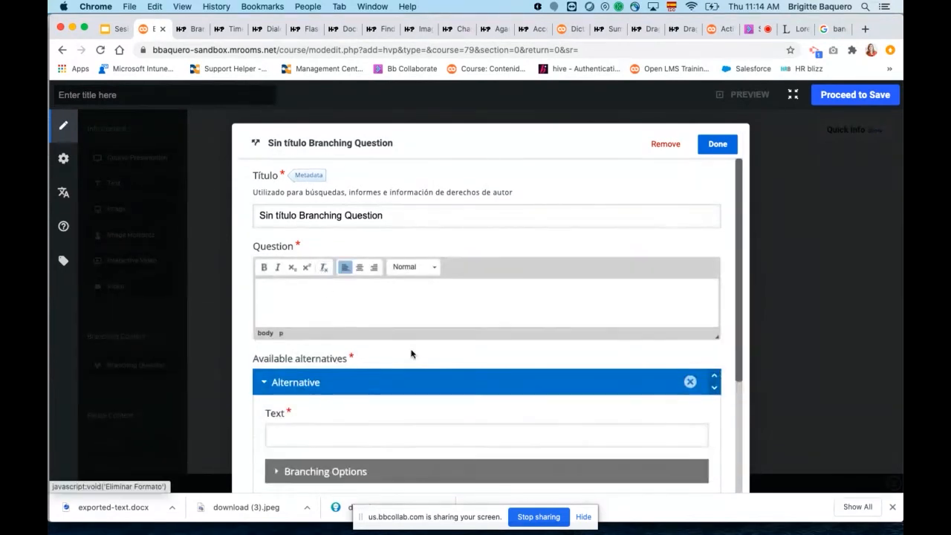
pyautogui.scroll(-1, 401, 372)
pyautogui.click(375, 411)
pyautogui.scroll(-5, 416, 401)
pyautogui.click(364, 391)
pyautogui.scroll(5, 439, 390)
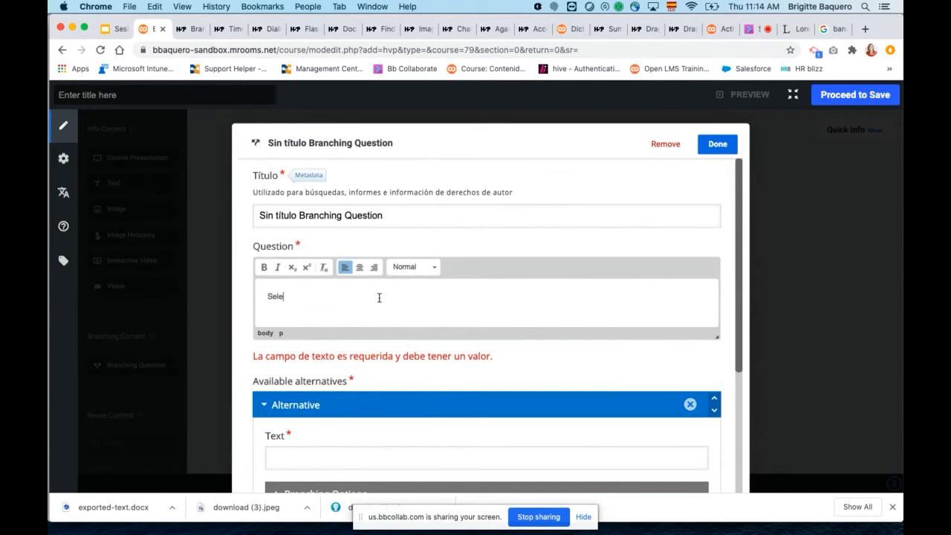
pyautogui.write('ione una ruta')
# Enter "aaa" and "bbb" as the texts of the two available alternatives.
pyautogui.scroll(-2, 401, 341)
pyautogui.click(411, 370)
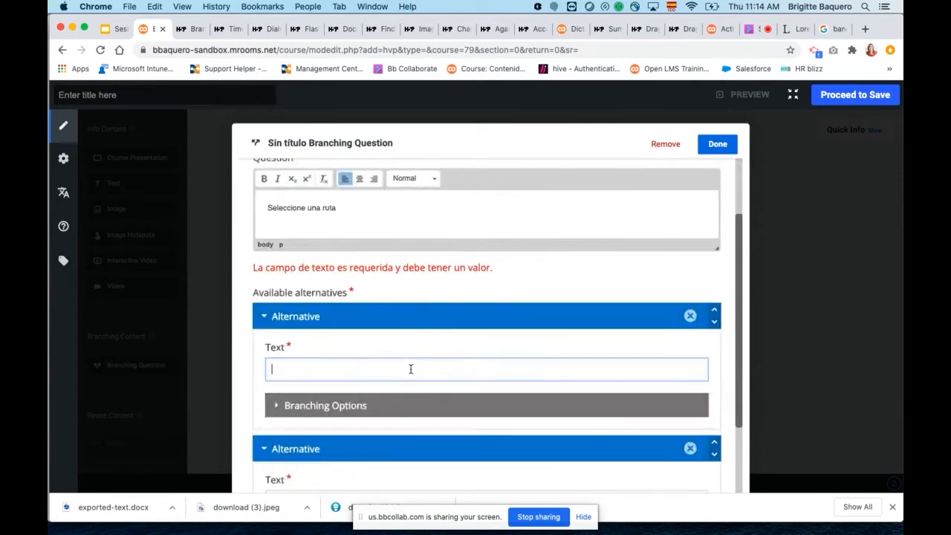
pyautogui.write('aaa')
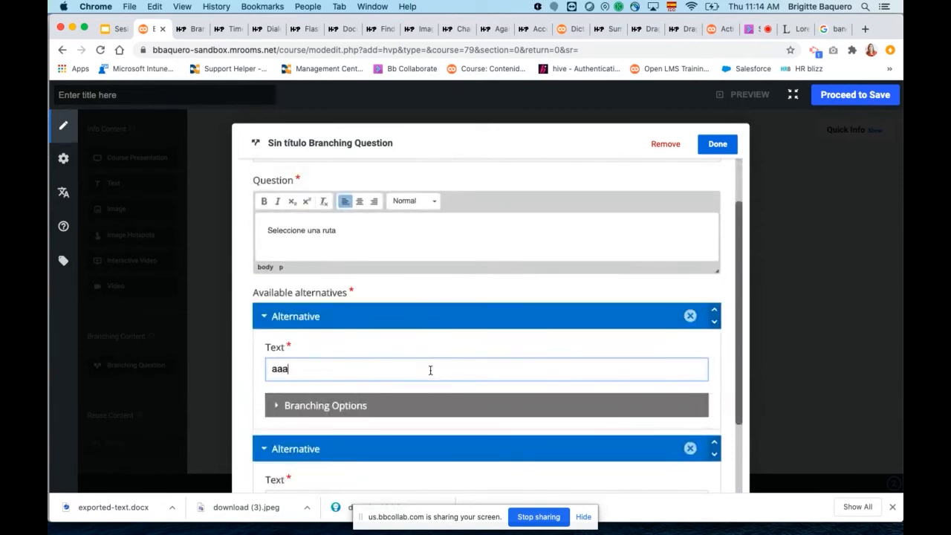
pyautogui.scroll(-3, 394, 372)
pyautogui.click(372, 380)
pyautogui.write('bbb')
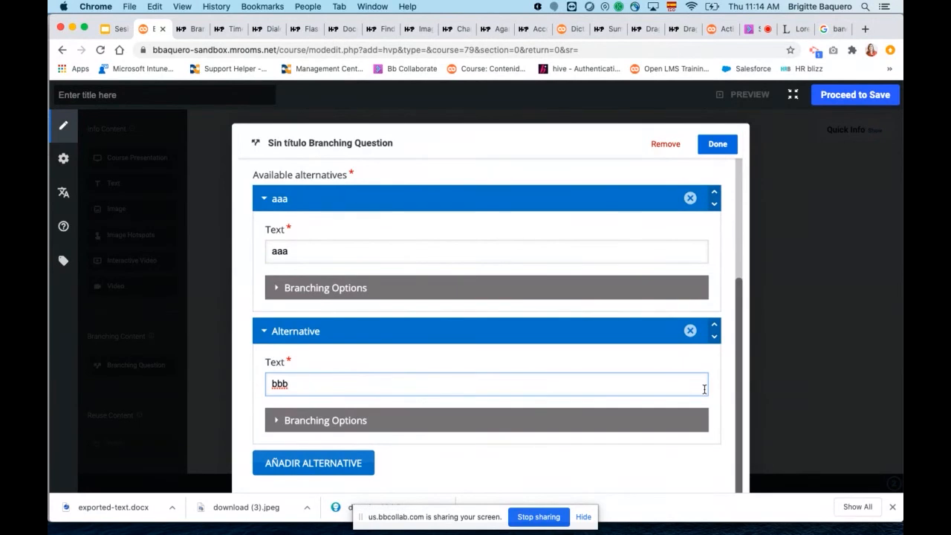
pyautogui.click(670, 471)
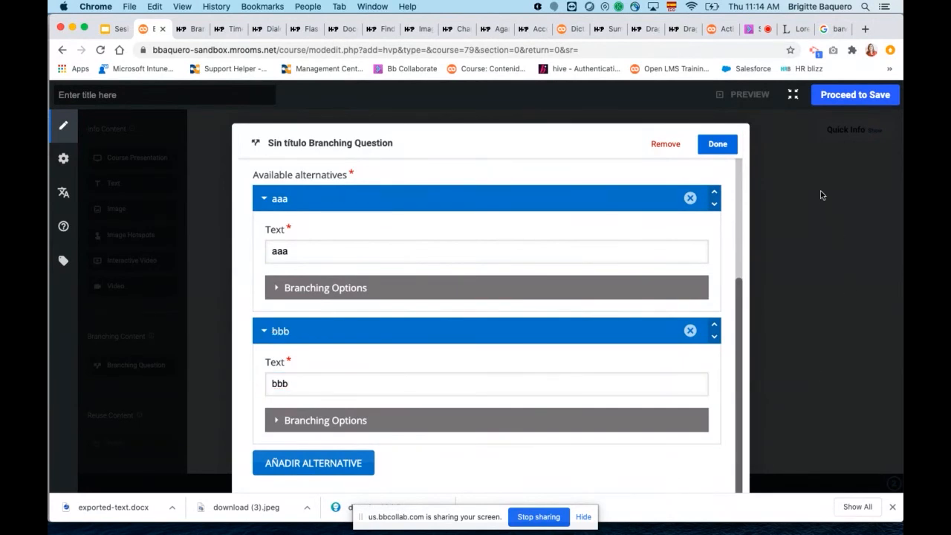
# Leave the editor's full-screen view and finish editing the branching question.
pyautogui.click(792, 94)
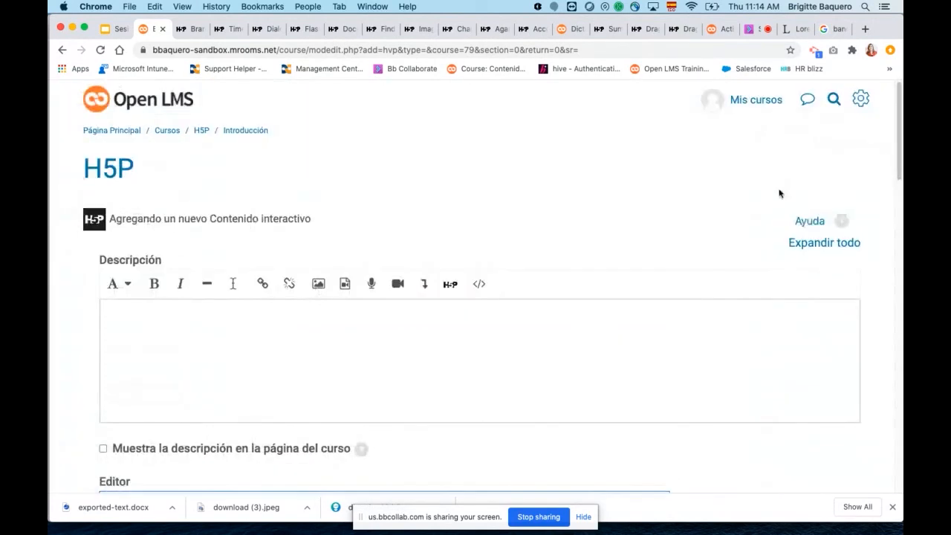
pyautogui.scroll(-10, 713, 324)
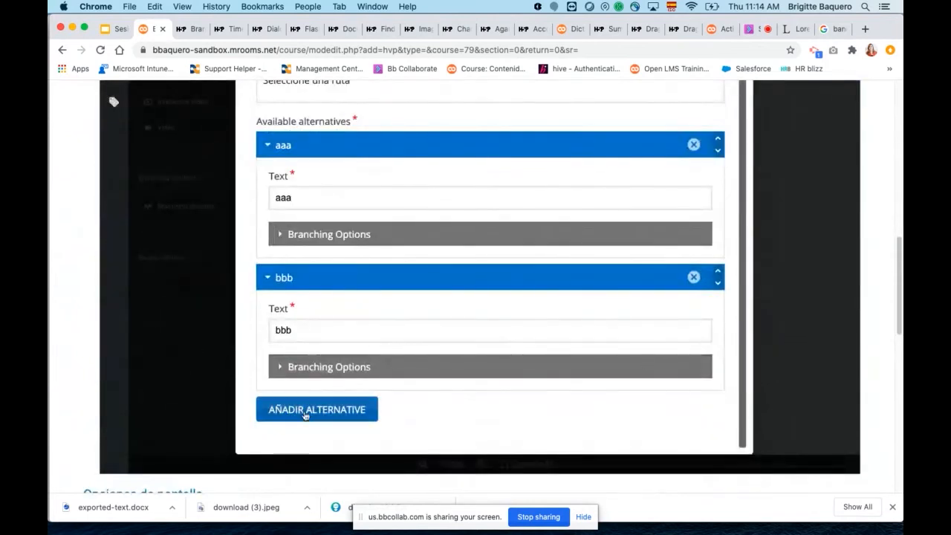
pyautogui.scroll(2, 745, 309)
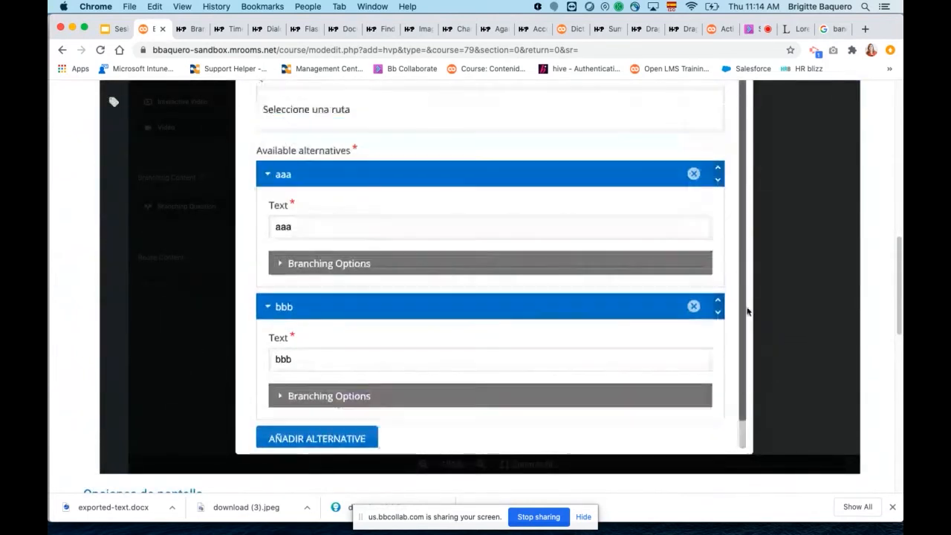
pyautogui.scroll(5, 790, 231)
pyautogui.click(720, 178)
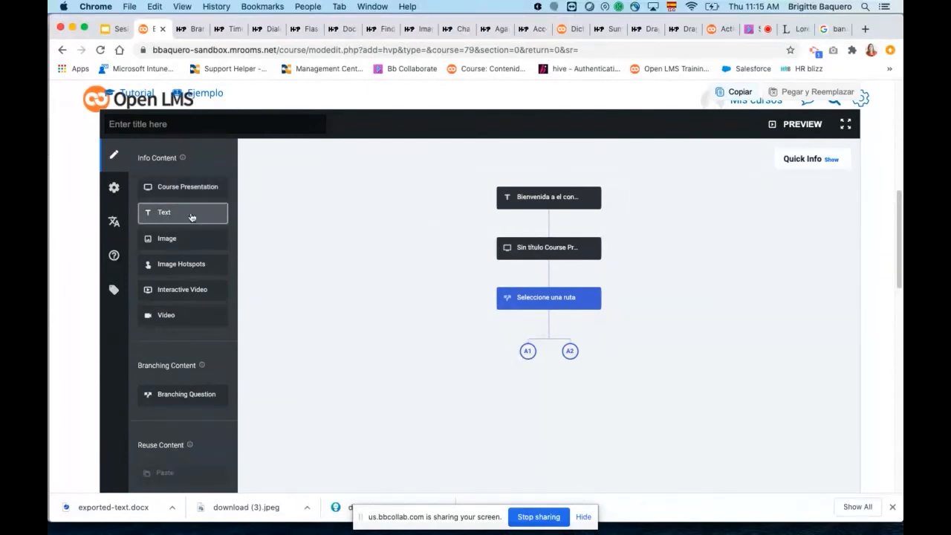
# Add an Image Hotspots content under alternative A1 and close it with its default settings.
pyautogui.moveTo(181, 264); pyautogui.dragTo(508, 369)
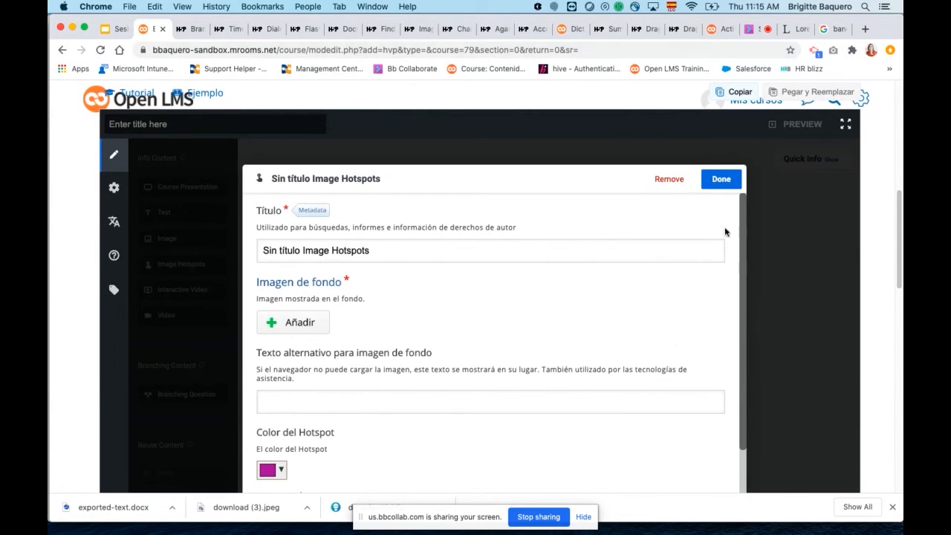
pyautogui.click(721, 182)
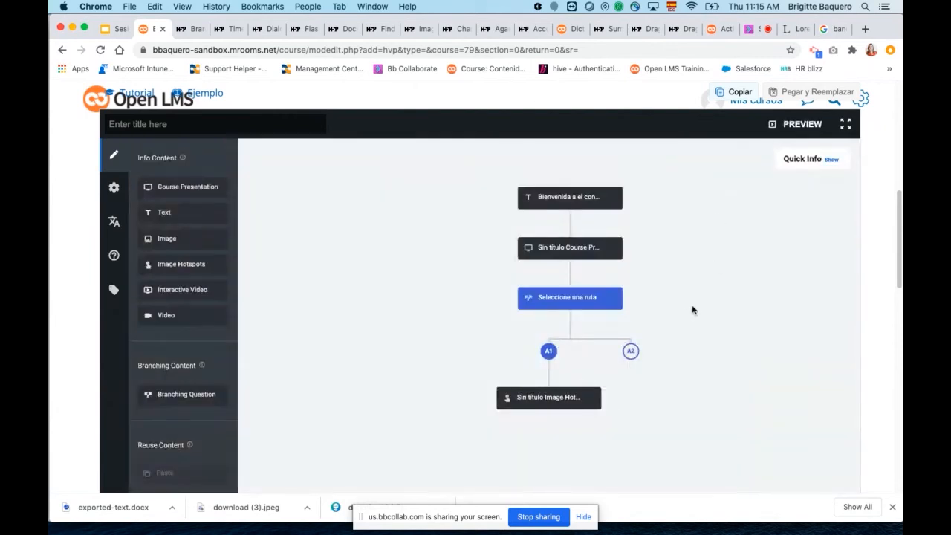
# Preview the branching scenario from the beginning and start the course.
pyautogui.scroll(-5, 694, 303)
pyautogui.scroll(5, 684, 318)
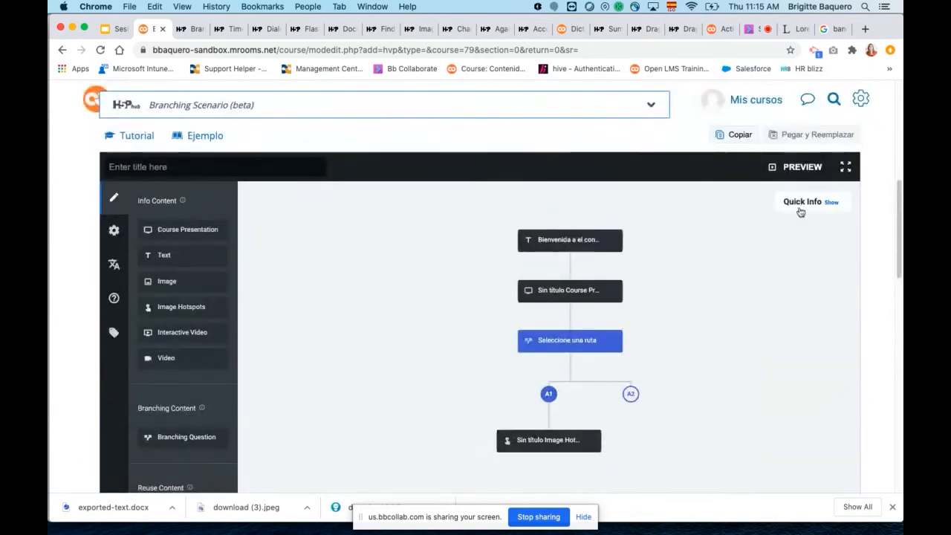
pyautogui.click(797, 168)
pyautogui.scroll(-1, 664, 318)
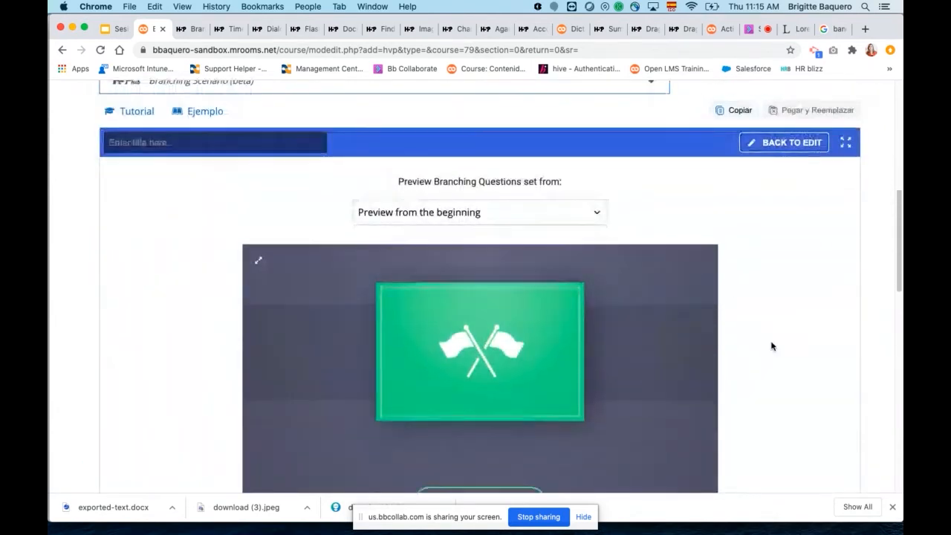
pyautogui.scroll(-3, 669, 319)
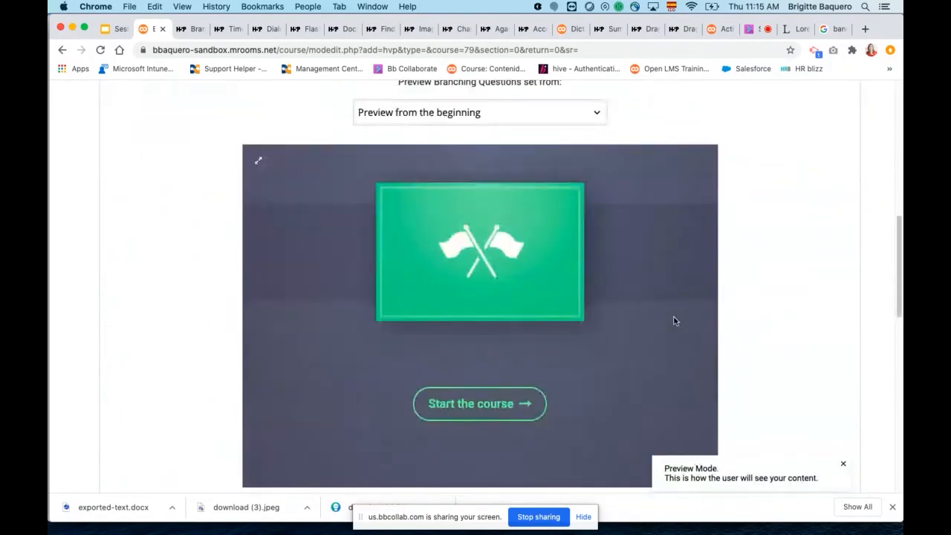
pyautogui.click(469, 406)
pyautogui.scroll(-1, 772, 374)
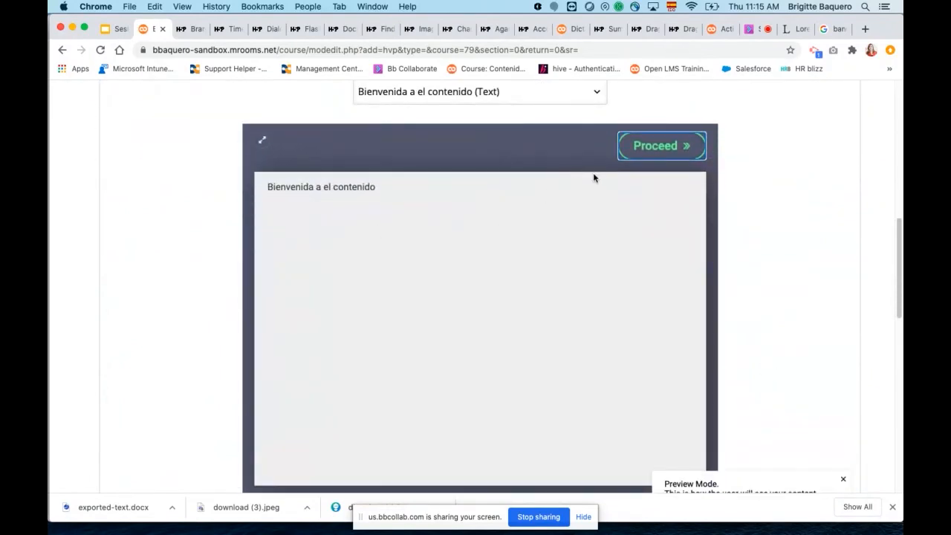
# Proceed through the welcome text and the course presentation's slides in the preview, and choose route "aaa".
pyautogui.click(628, 153)
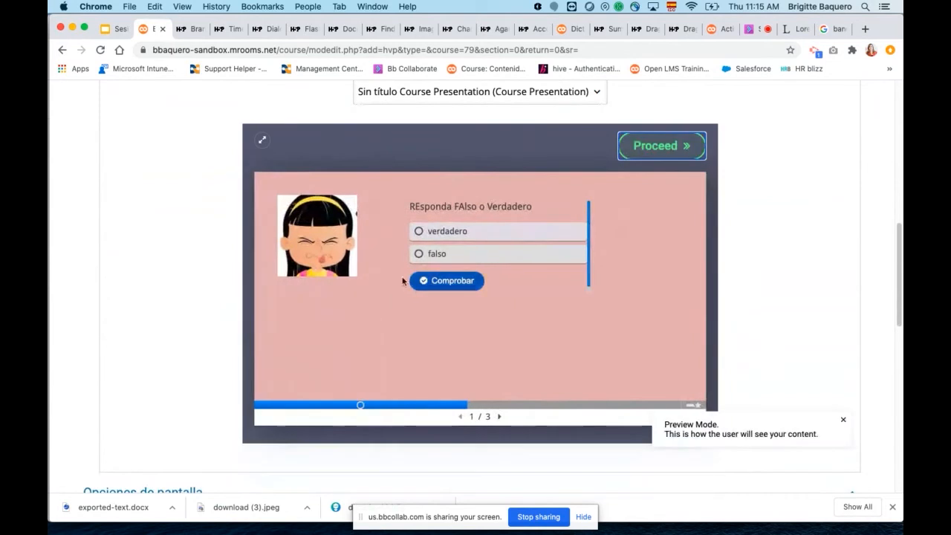
pyautogui.click(499, 416)
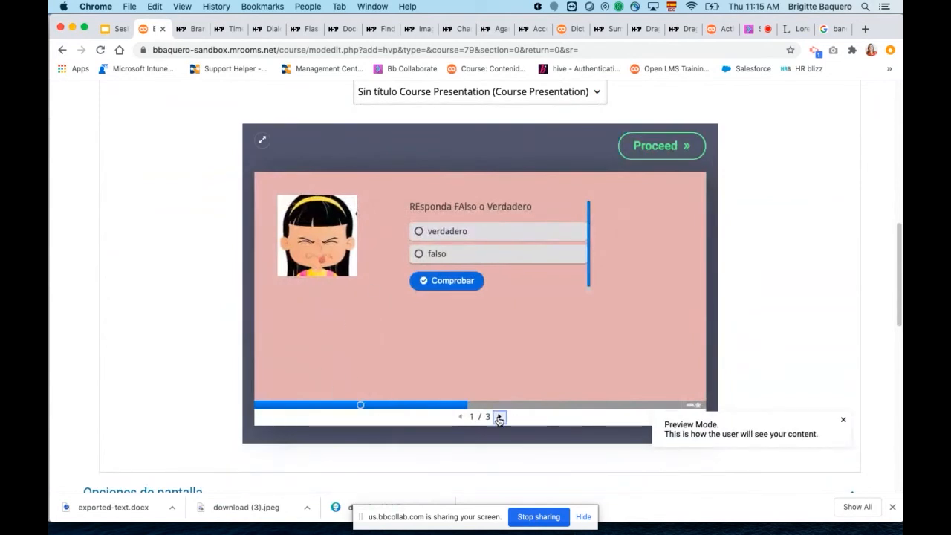
pyautogui.scroll(-3, 711, 223)
pyautogui.scroll(4, 709, 182)
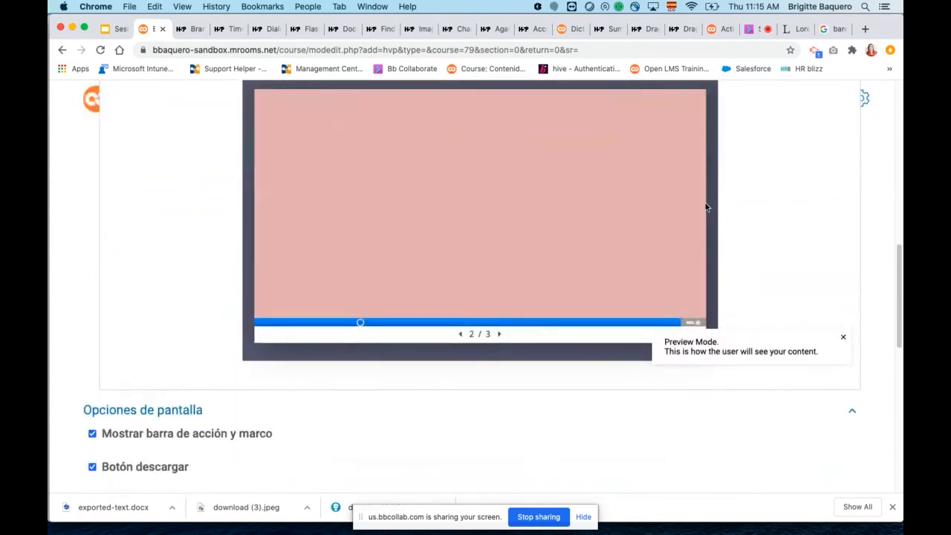
pyautogui.click(680, 192)
pyautogui.scroll(-2, 446, 240)
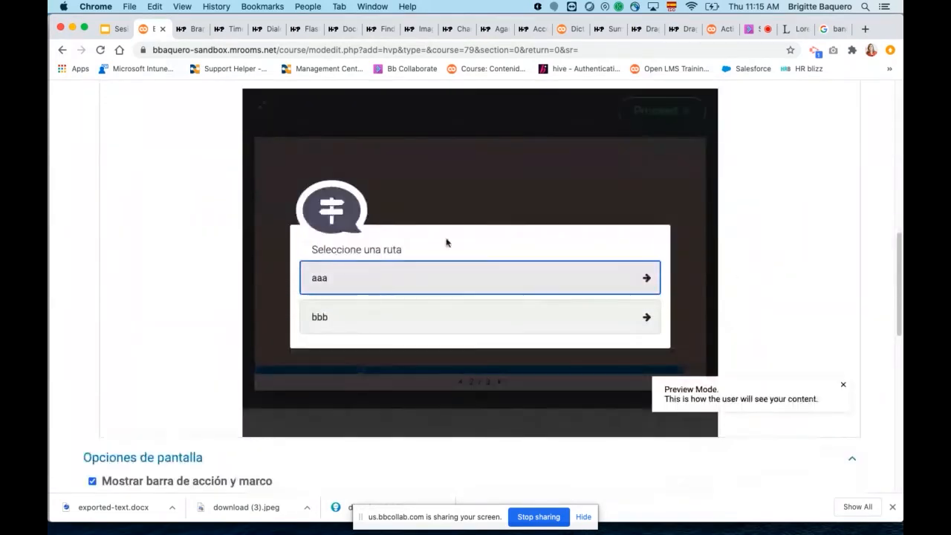
pyautogui.click(358, 279)
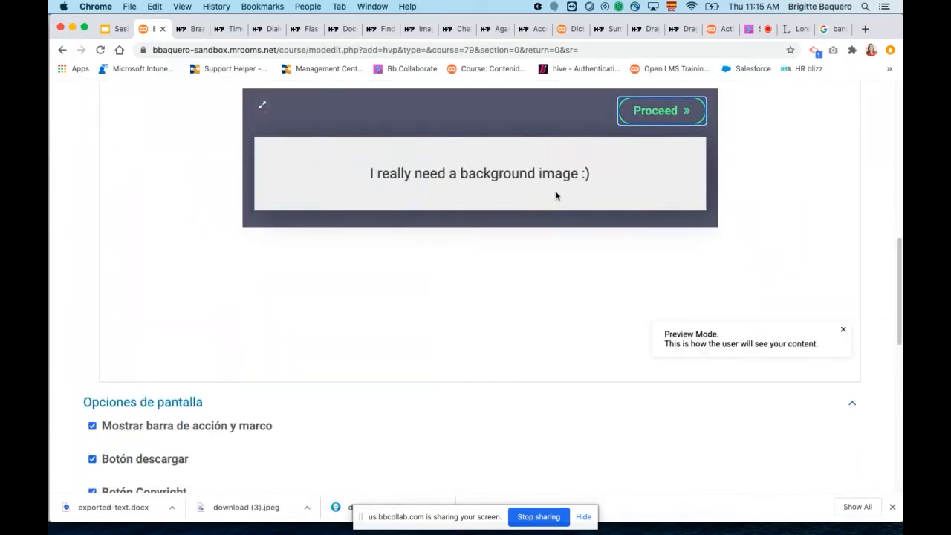
# Switch to the h5p.org Branching Scenario page and view its examples, including "Skills Practice: A Home Visit".
pyautogui.scroll(10, 597, 201)
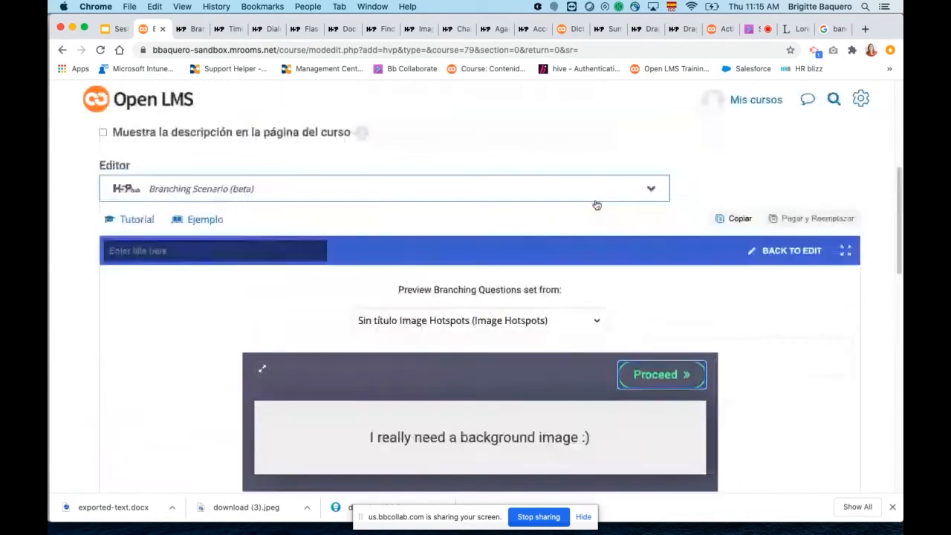
pyautogui.scroll(5, 597, 204)
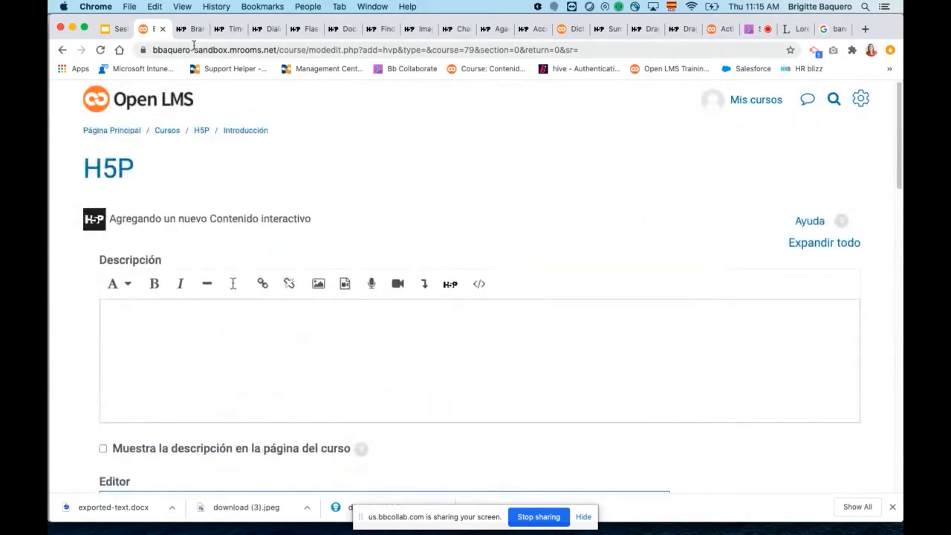
pyautogui.click(192, 33)
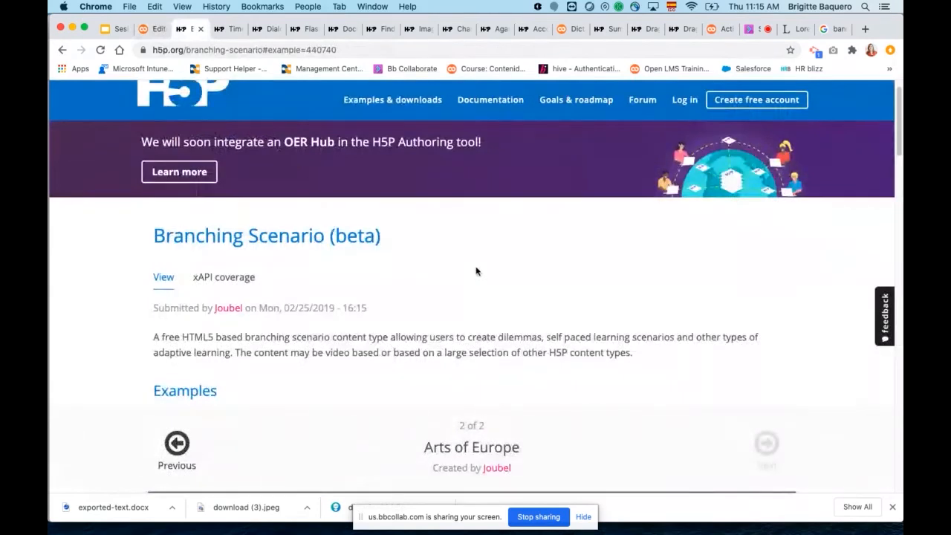
pyautogui.scroll(-5, 483, 270)
pyautogui.scroll(-5, 486, 270)
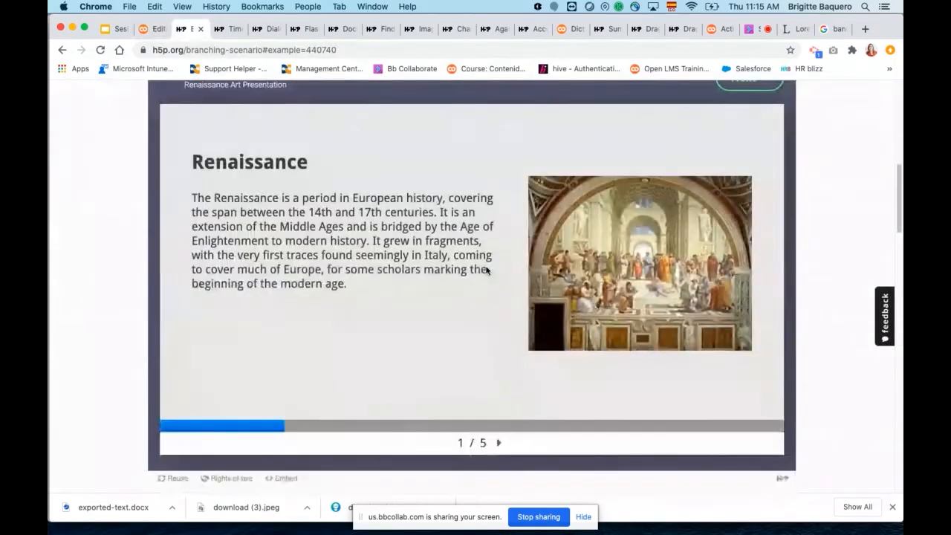
pyautogui.scroll(6, 486, 269)
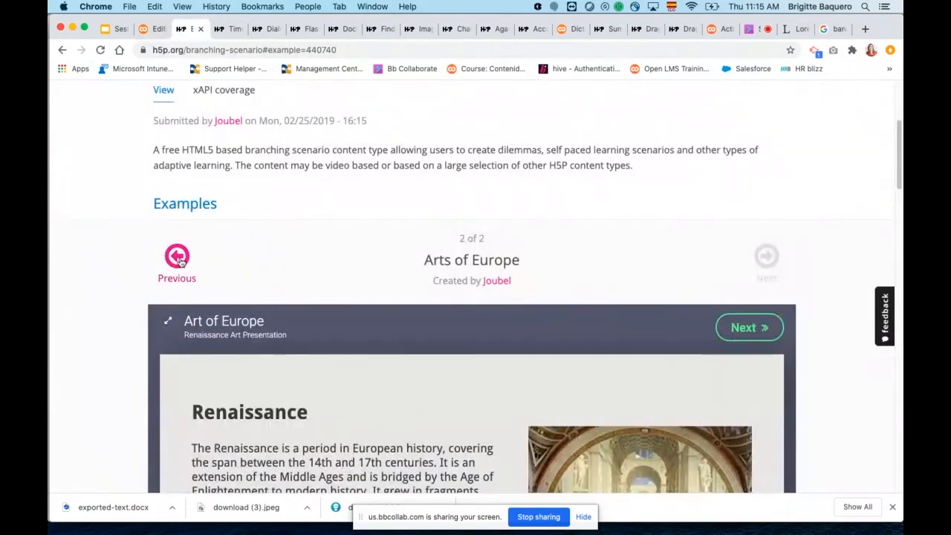
pyautogui.click(176, 260)
pyautogui.scroll(-3, 499, 290)
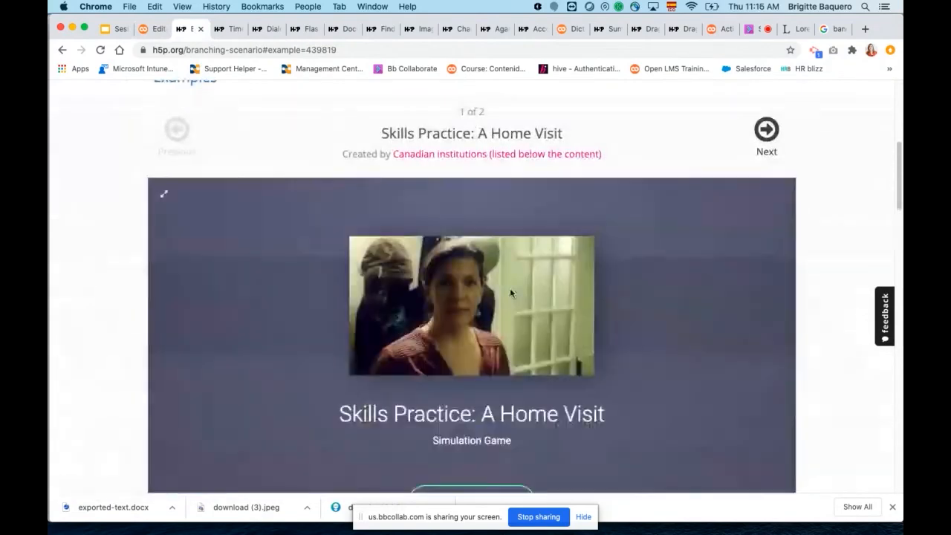
pyautogui.scroll(-2, 581, 335)
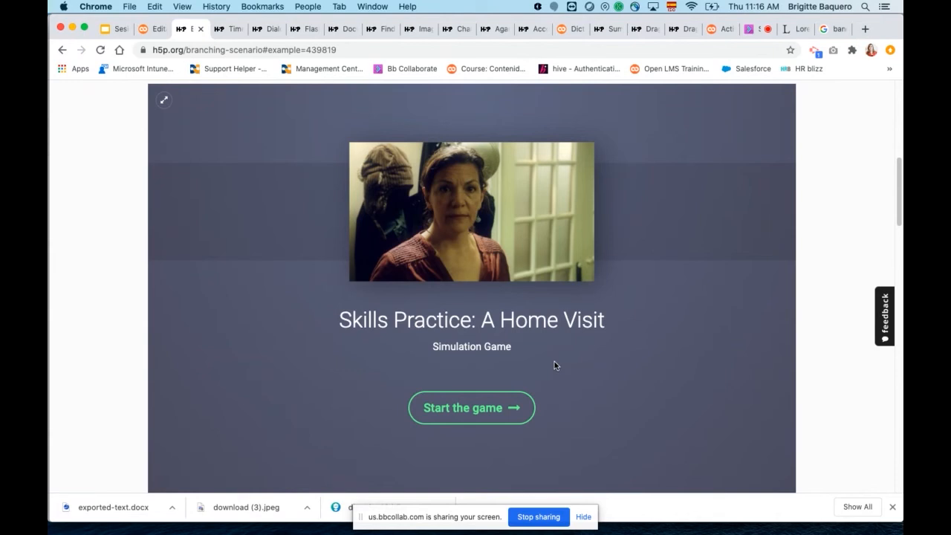
# Switch to the "Sesión 2 - Contenido Interactivo" Google Slides presentation and place the cursor below the list of composite content types.
pyautogui.click(116, 33)
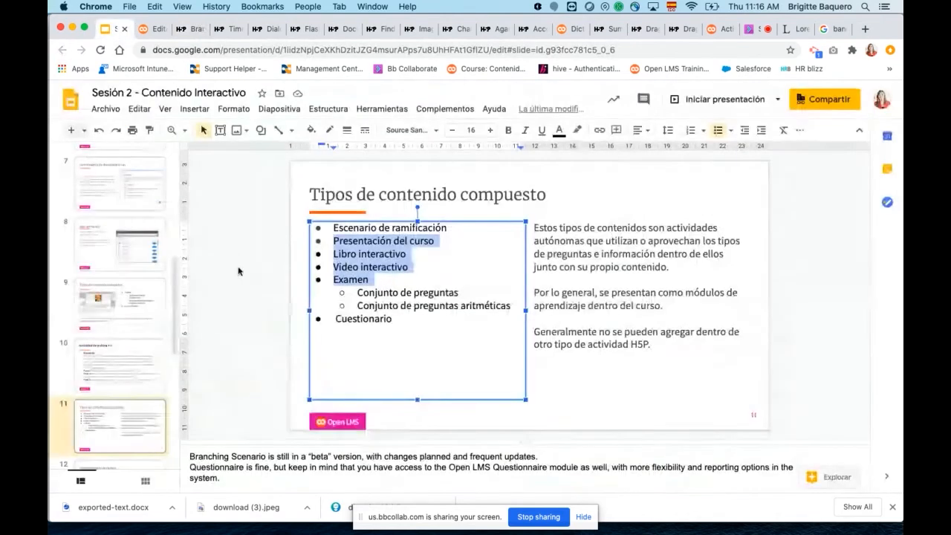
pyautogui.click(425, 346)
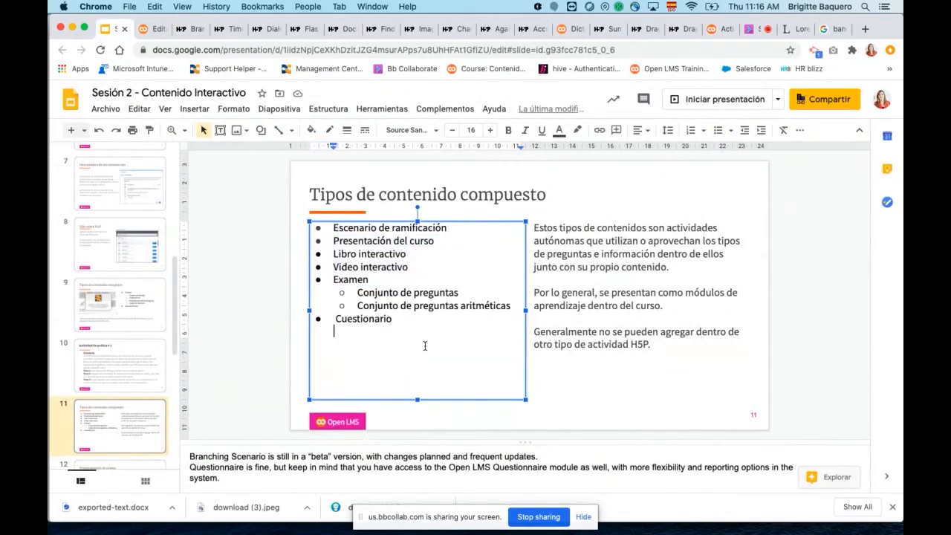
# Highlight "Video interactivo" in the list of composite content types and return to the Open LMS activity editing page.
pyautogui.moveTo(410, 267); pyautogui.dragTo(331, 266)
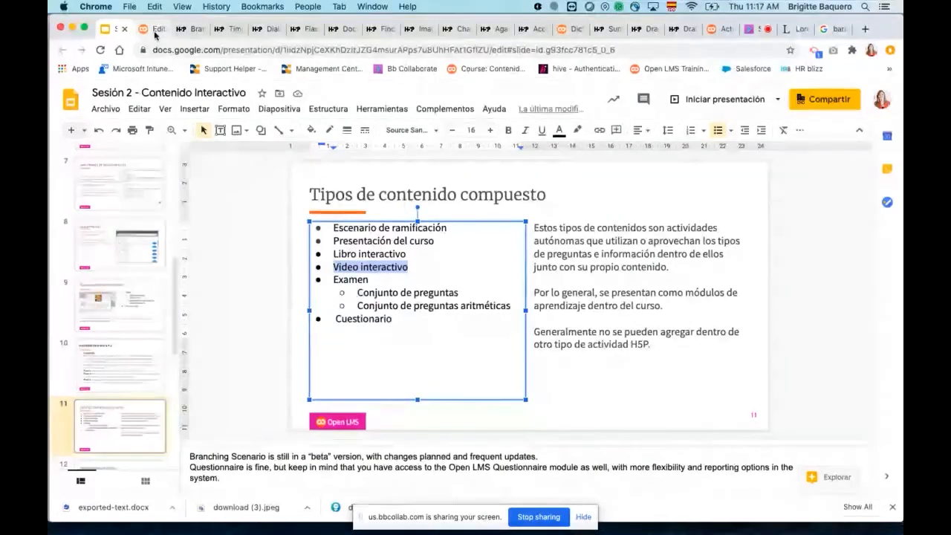
pyautogui.click(155, 30)
# Look through the Branching Scenario activity form down to its saving options and open the content type selector.
pyautogui.scroll(-5, 442, 255)
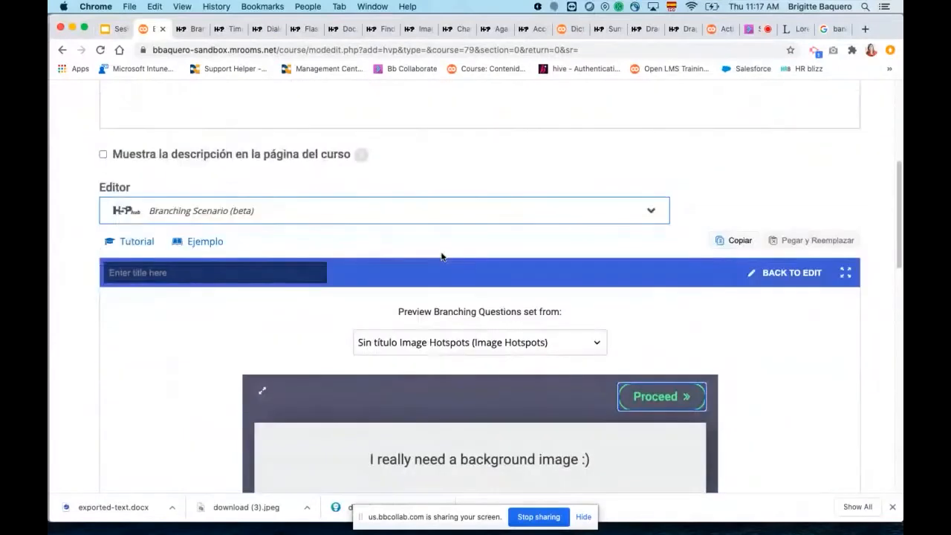
pyautogui.scroll(3, 441, 255)
pyautogui.scroll(-15, 441, 255)
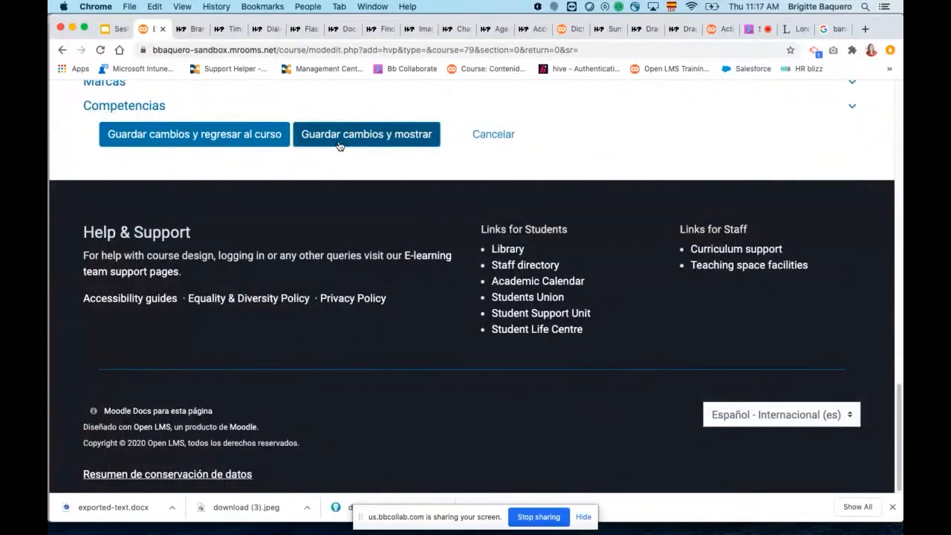
pyautogui.scroll(12, 565, 187)
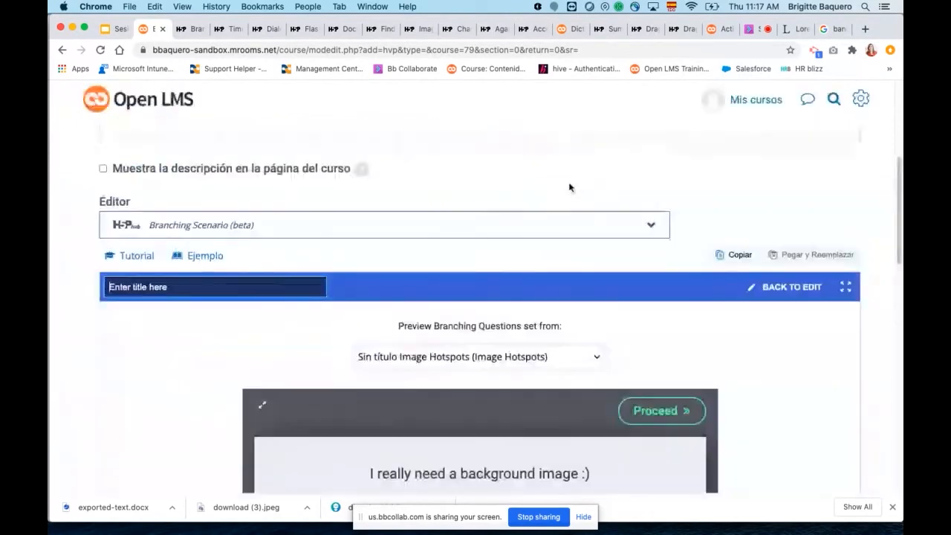
pyautogui.scroll(-12, 591, 212)
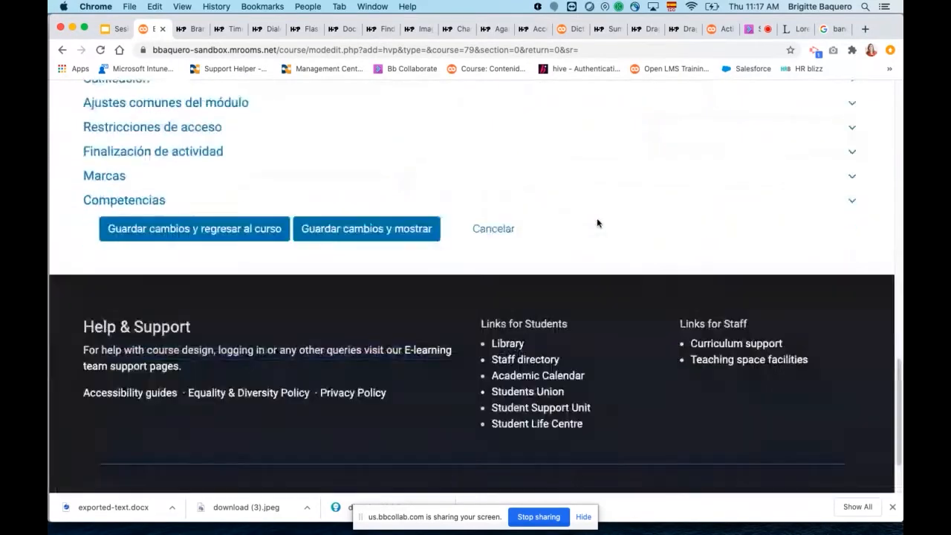
pyautogui.scroll(10, 597, 217)
pyautogui.scroll(-1, 599, 225)
pyautogui.scroll(10, 596, 218)
pyautogui.scroll(-8, 596, 218)
pyautogui.scroll(8, 597, 223)
pyautogui.scroll(-4, 596, 221)
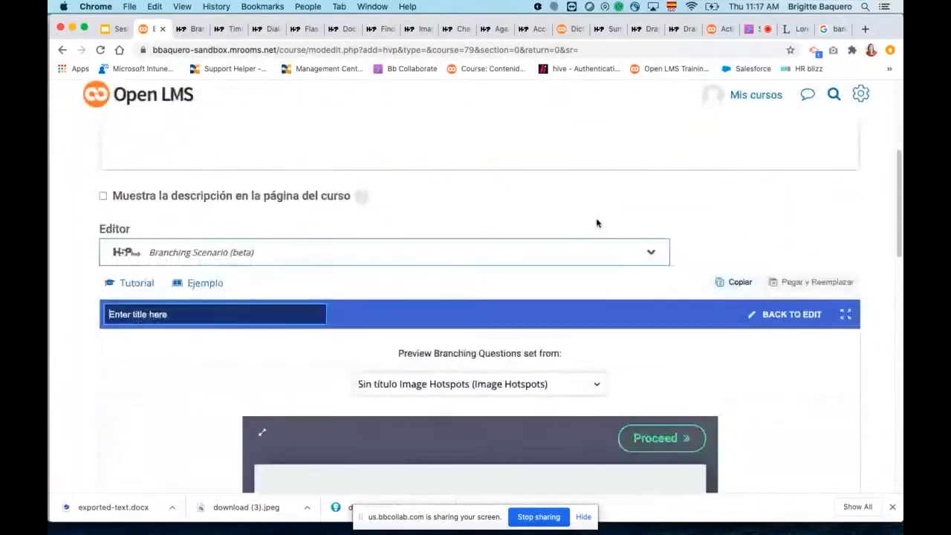
pyautogui.click(295, 256)
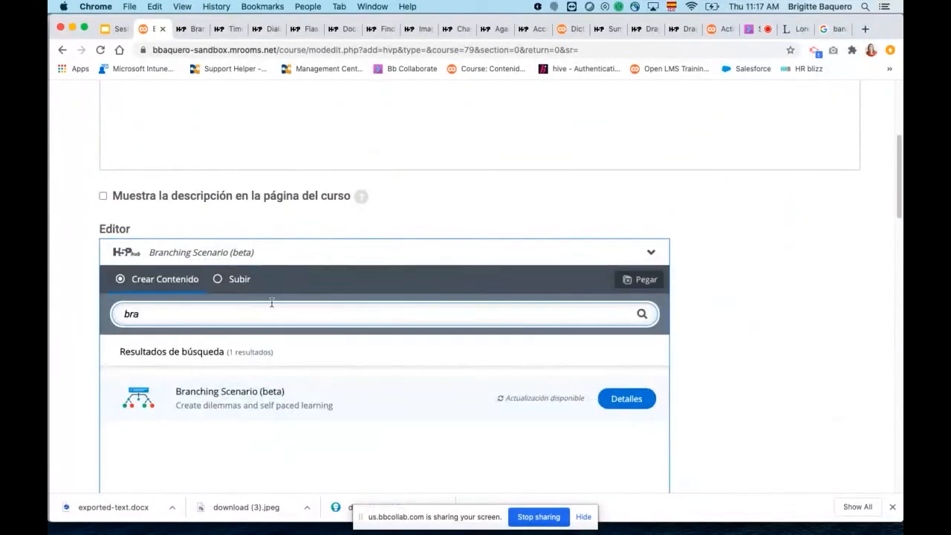
pyautogui.scroll(-7, 264, 210)
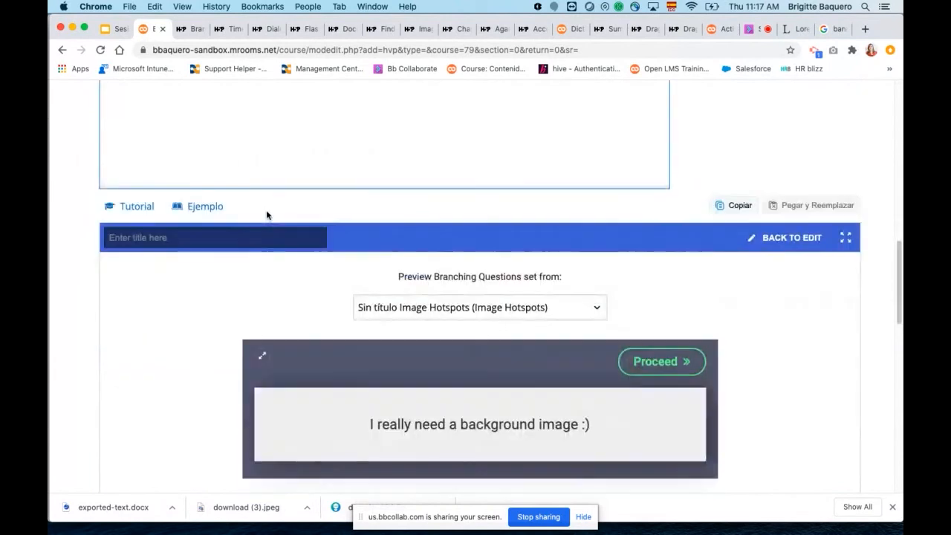
# Give the Branching Scenario a title beginning "Branchin" and save the activity, returning to the course.
pyautogui.click(235, 232)
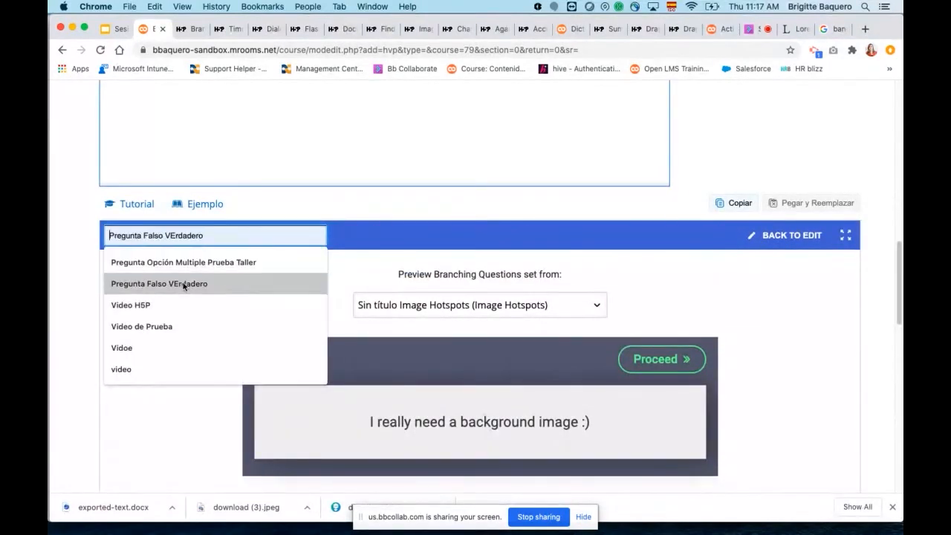
pyautogui.write('Branching')
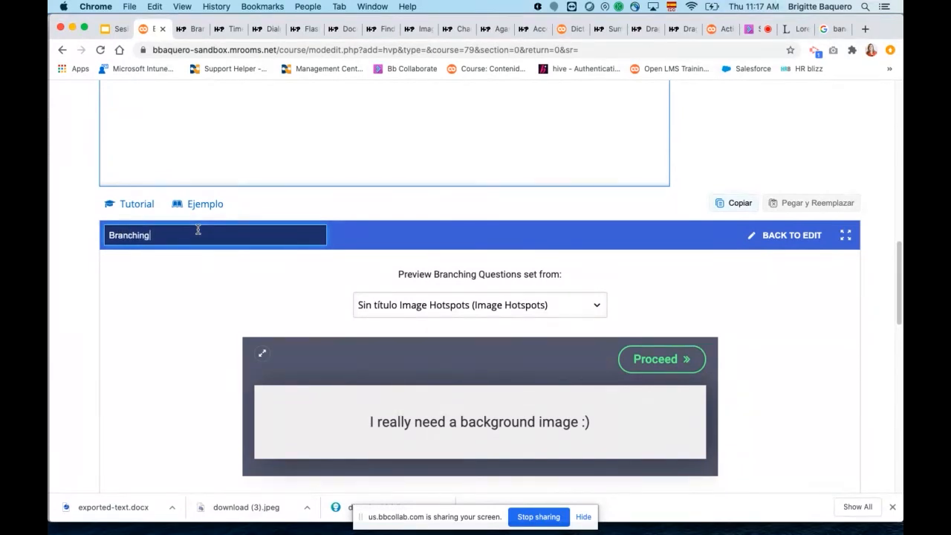
pyautogui.scroll(-20, 333, 269)
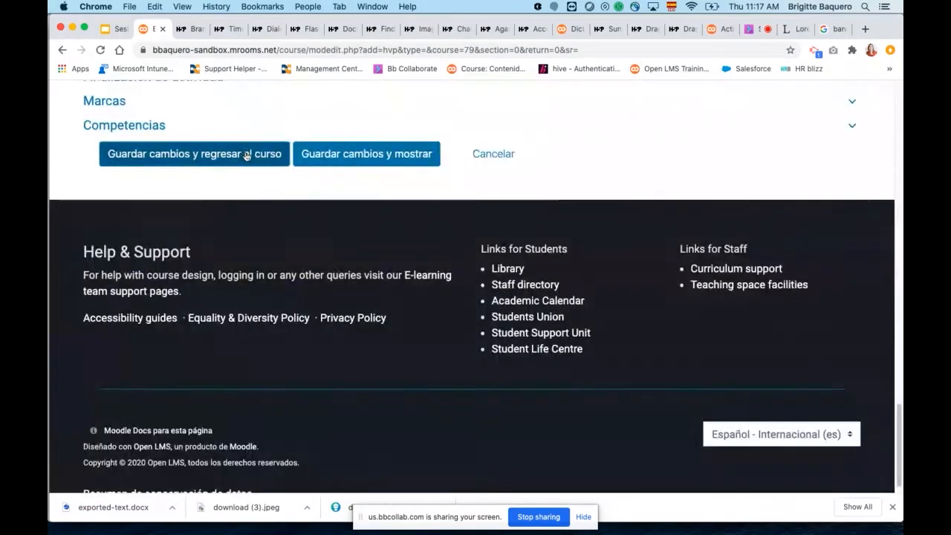
pyautogui.click(246, 154)
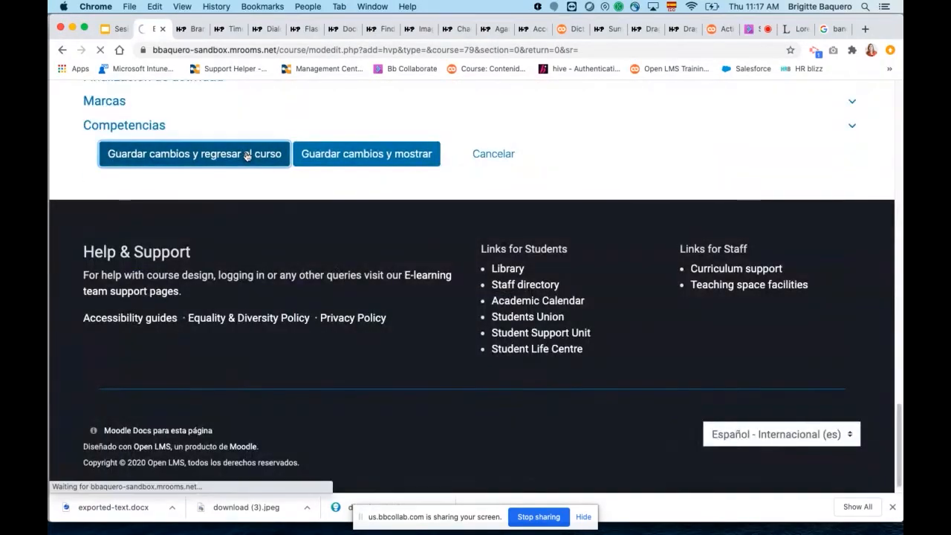
# Add a new "Contenido interactivo" activity to the course's introduction section.
pyautogui.scroll(-5, 484, 210)
pyautogui.scroll(-15, 483, 203)
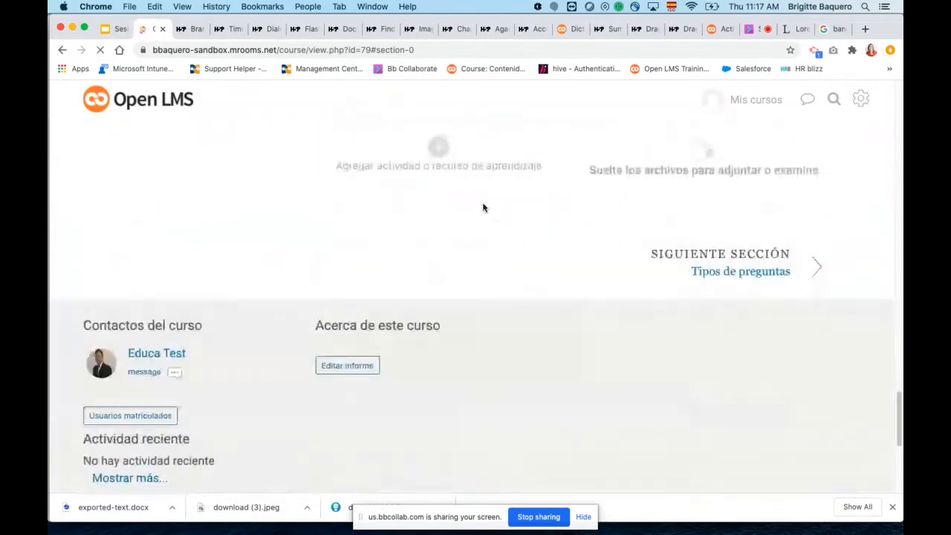
pyautogui.scroll(2, 459, 247)
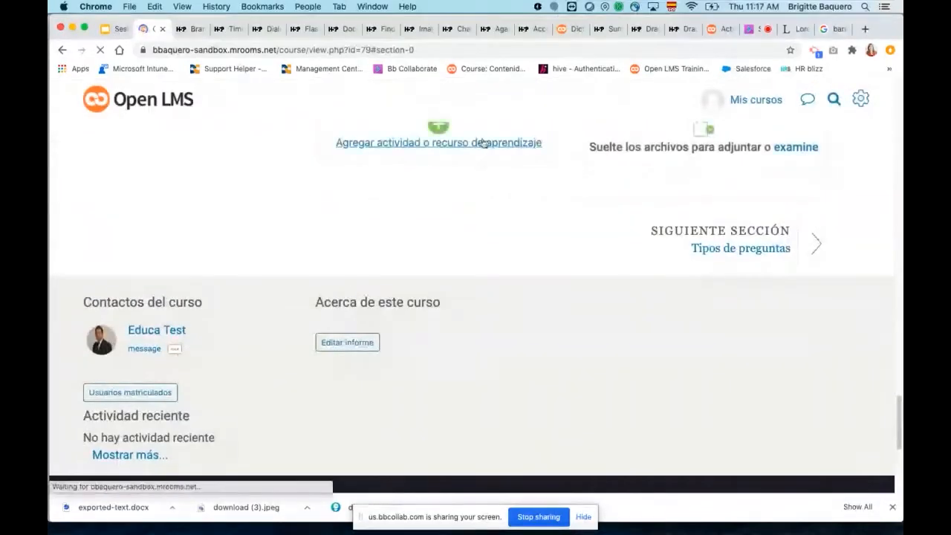
pyautogui.click(481, 142)
pyautogui.scroll(-3, 496, 272)
pyautogui.scroll(-15, 496, 266)
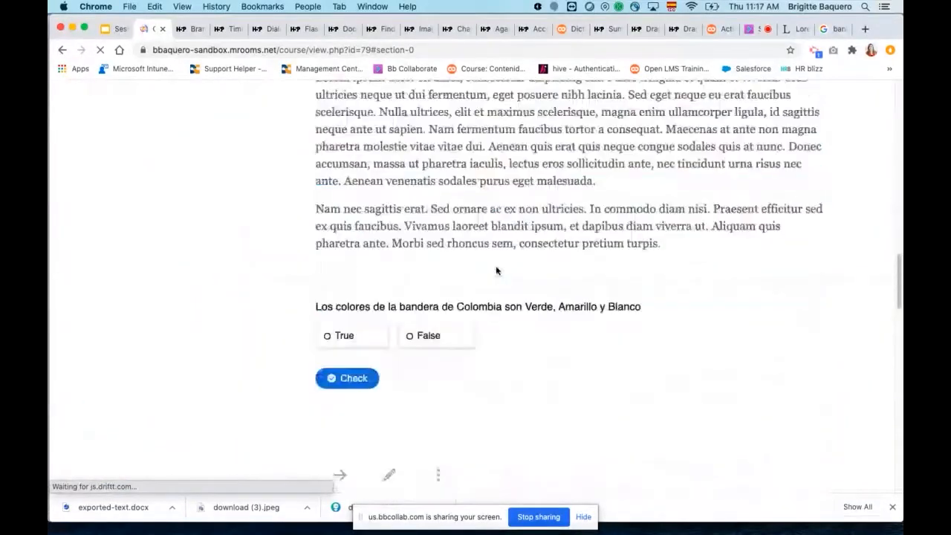
pyautogui.scroll(-4, 495, 270)
pyautogui.scroll(2, 480, 196)
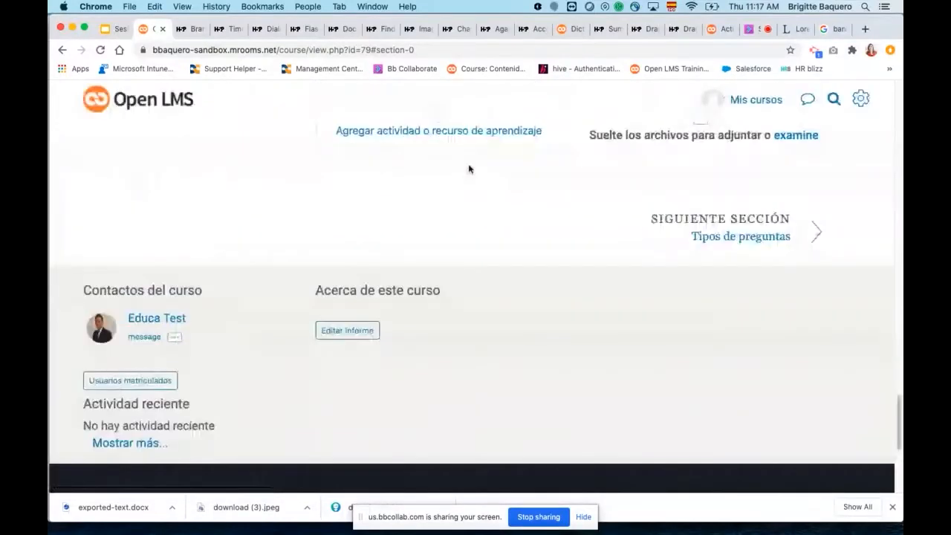
pyautogui.click(468, 139)
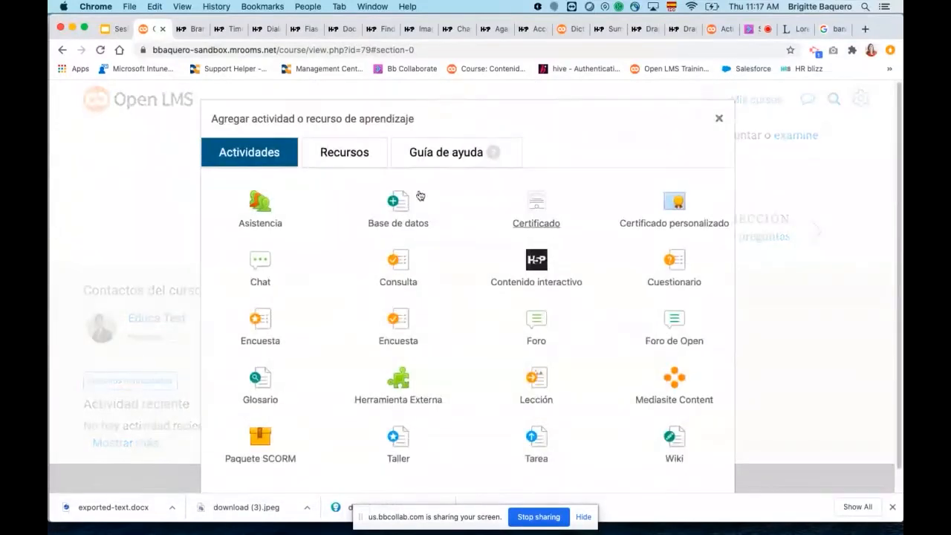
pyautogui.click(534, 267)
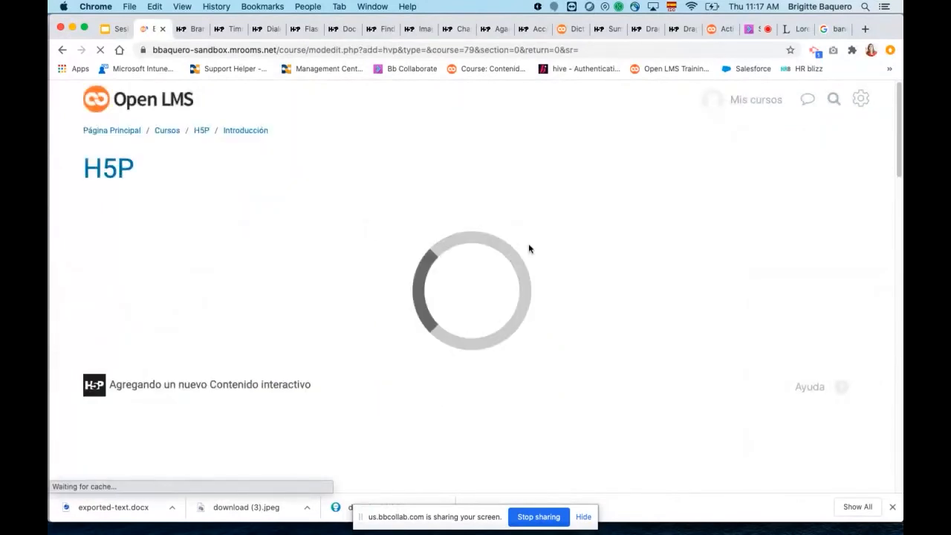
# Search the H5P content types for "video" and choose Interactive Video.
pyautogui.scroll(-5, 531, 255)
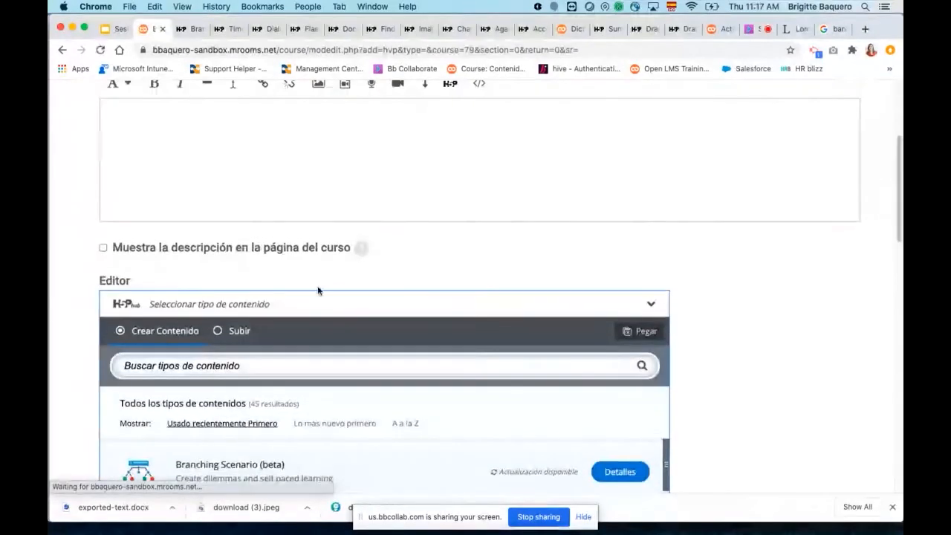
pyautogui.click(290, 363)
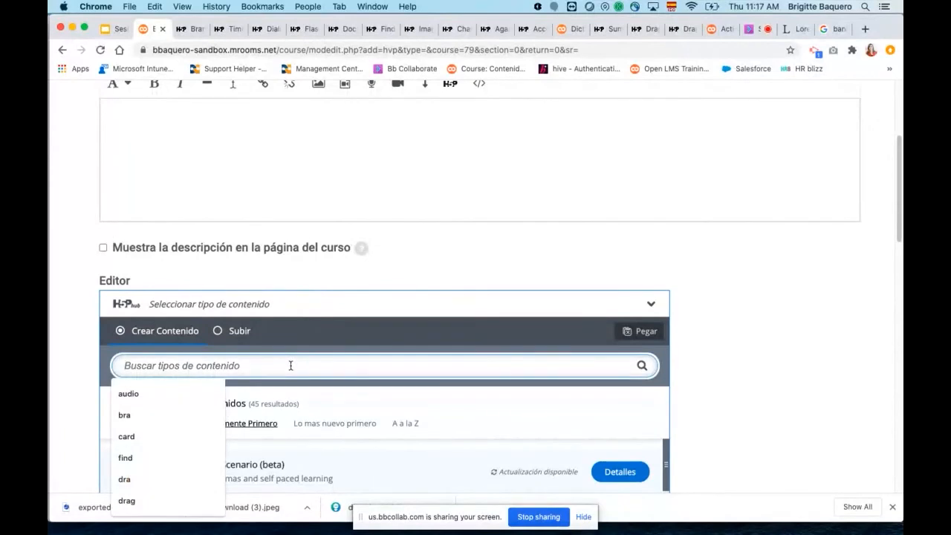
pyautogui.write('video')
pyautogui.scroll(-4, 291, 366)
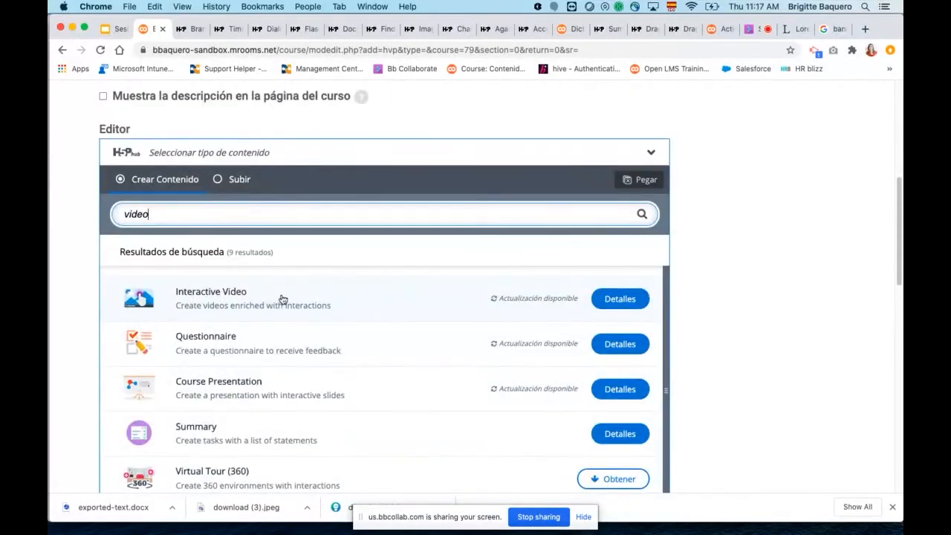
pyautogui.click(220, 293)
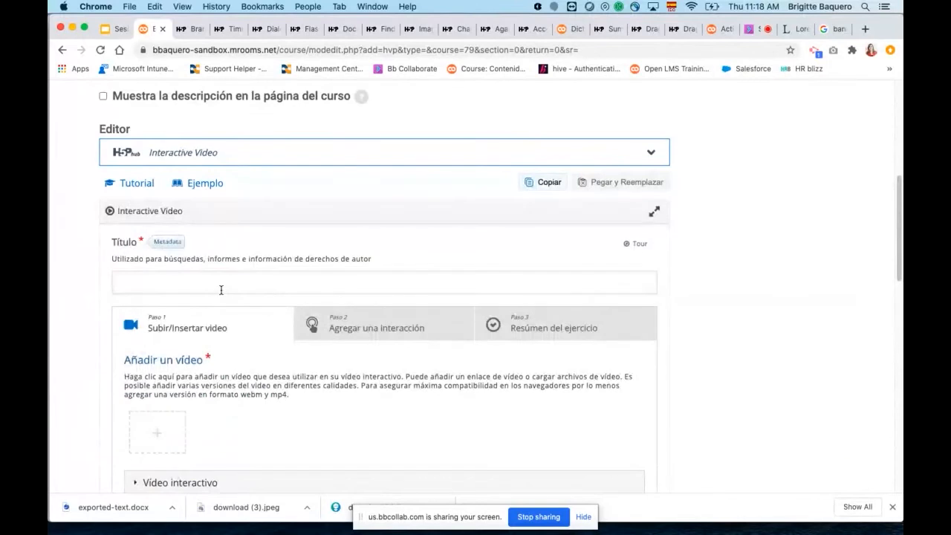
# Title the interactive video "Video H5P", using the suggested earlier entry.
pyautogui.scroll(-2, 730, 238)
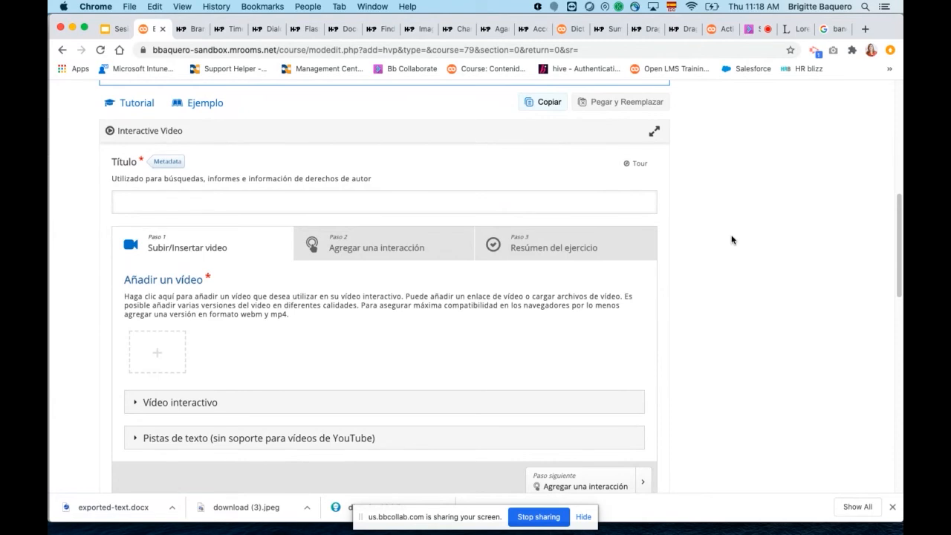
pyautogui.click(428, 203)
pyautogui.write('Video')
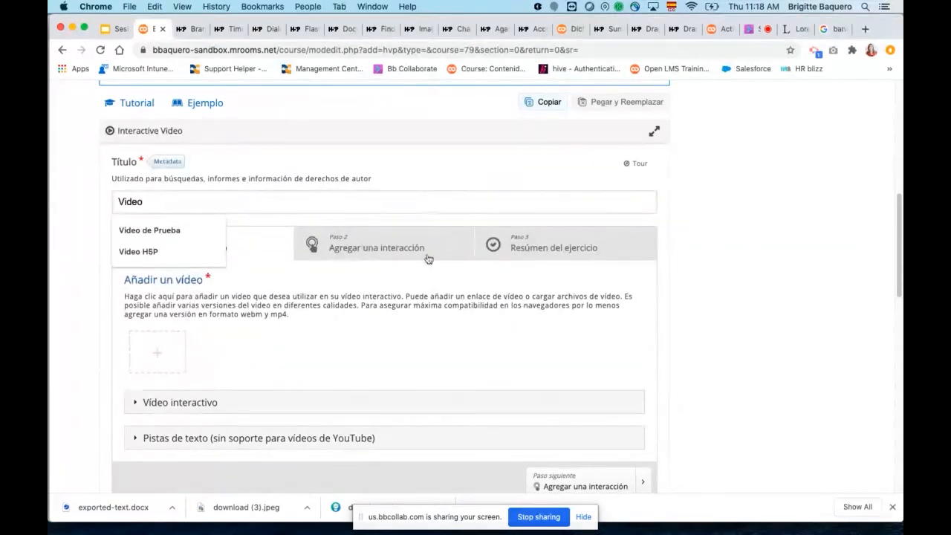
pyautogui.click(168, 252)
# Open the add-video options, view the file picker for uploading a video and dismiss it, and place the cursor in the video URL field.
pyautogui.scroll(-2, 349, 304)
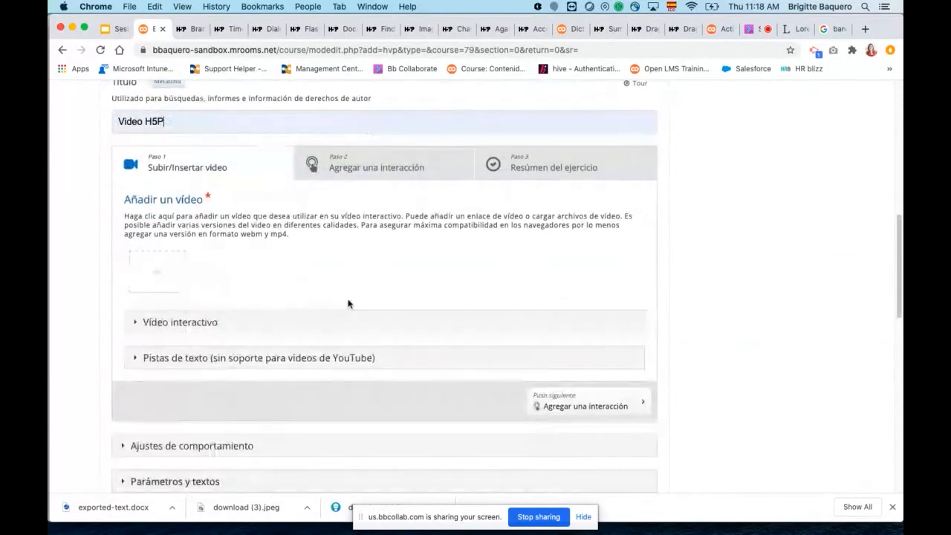
pyautogui.click(160, 276)
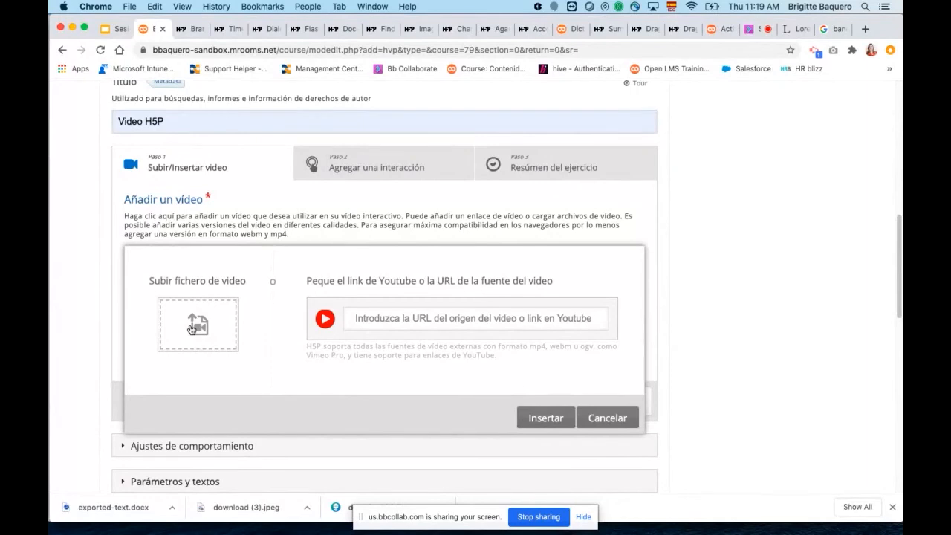
pyautogui.click(199, 329)
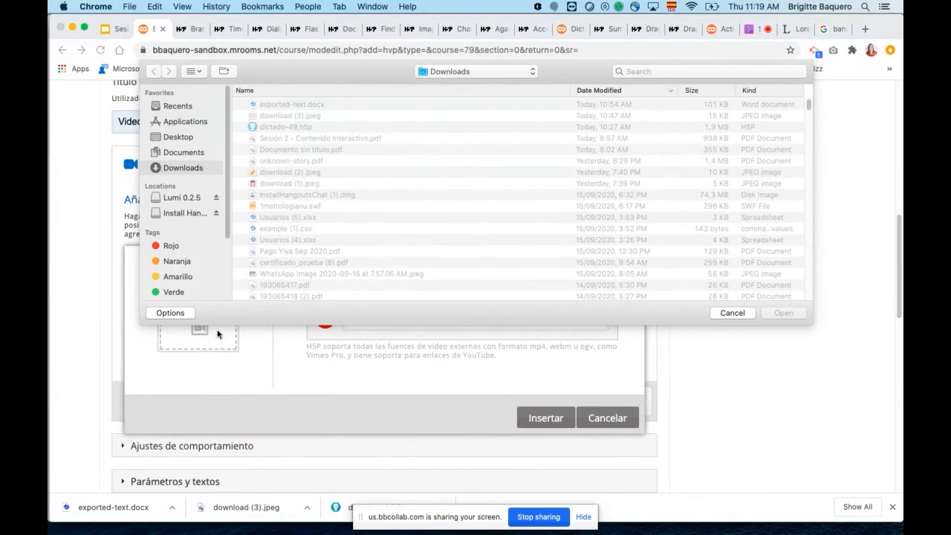
pyautogui.click(737, 313)
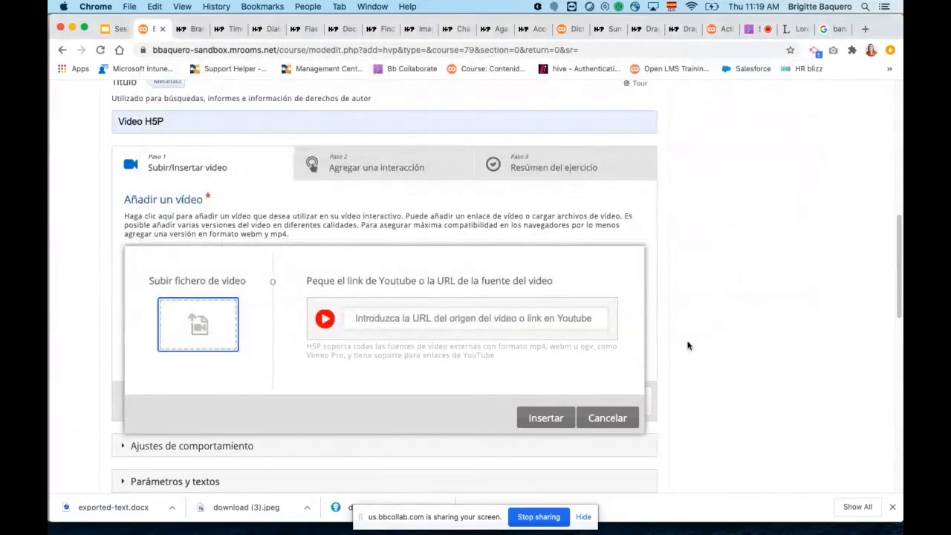
pyautogui.click(448, 322)
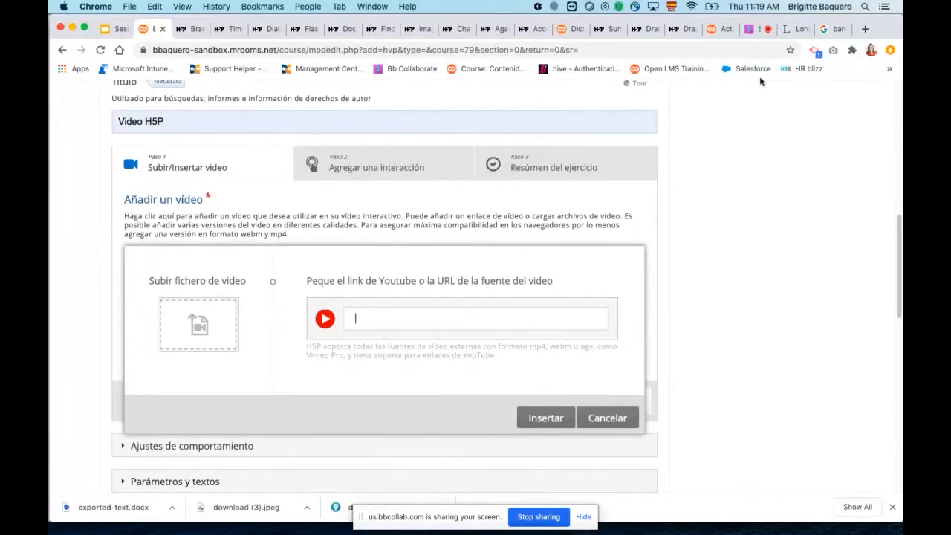
# Open YouTube in a new browser tab and browse the Google channel page.
pyautogui.click(865, 30)
pyautogui.write('you')
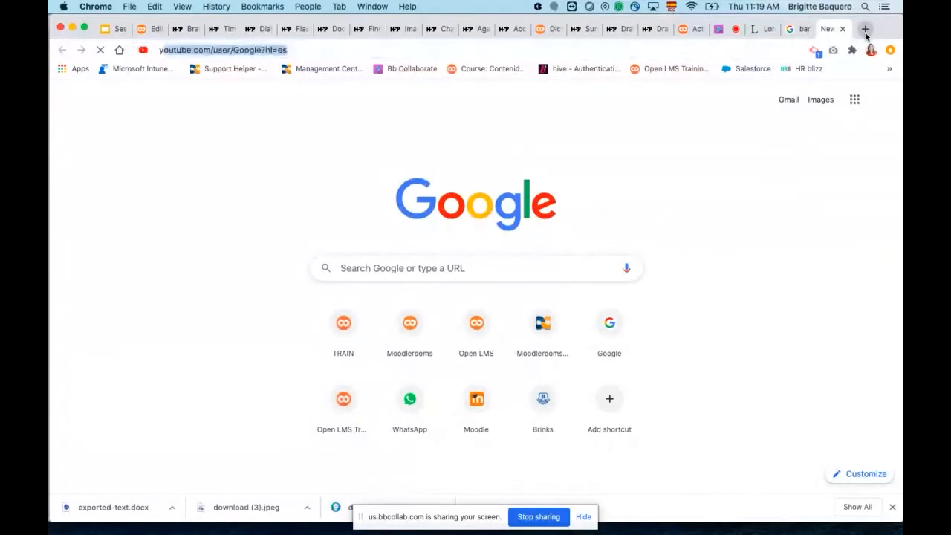
pyautogui.press('Return')
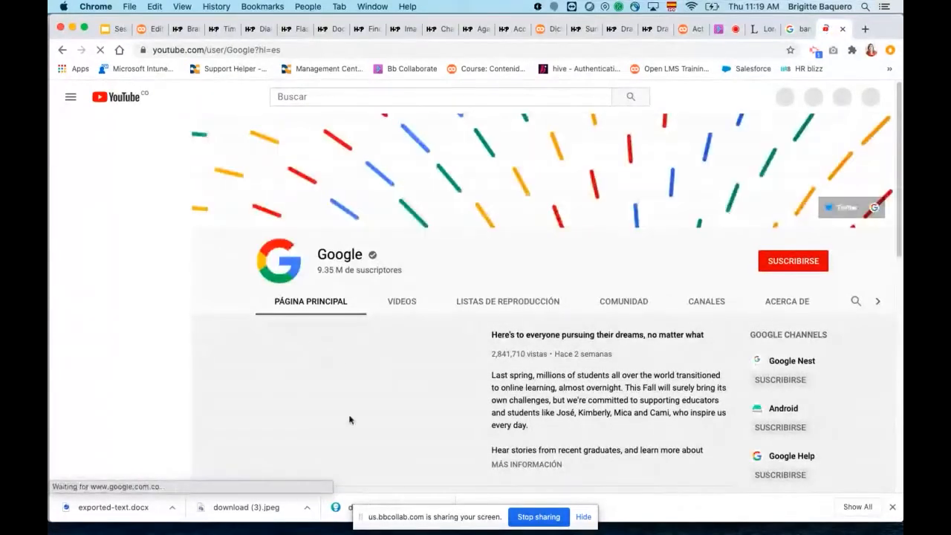
pyautogui.scroll(-3, 260, 305)
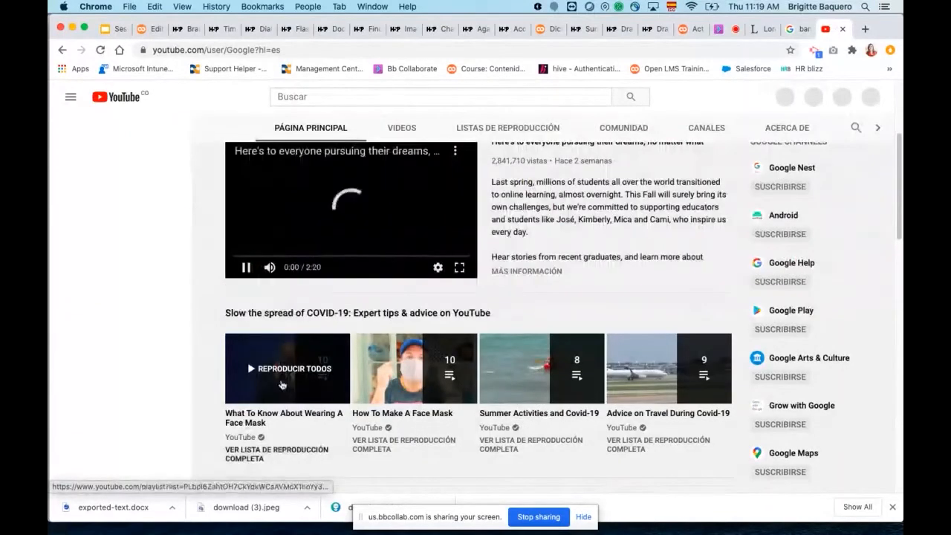
pyautogui.scroll(3, 445, 302)
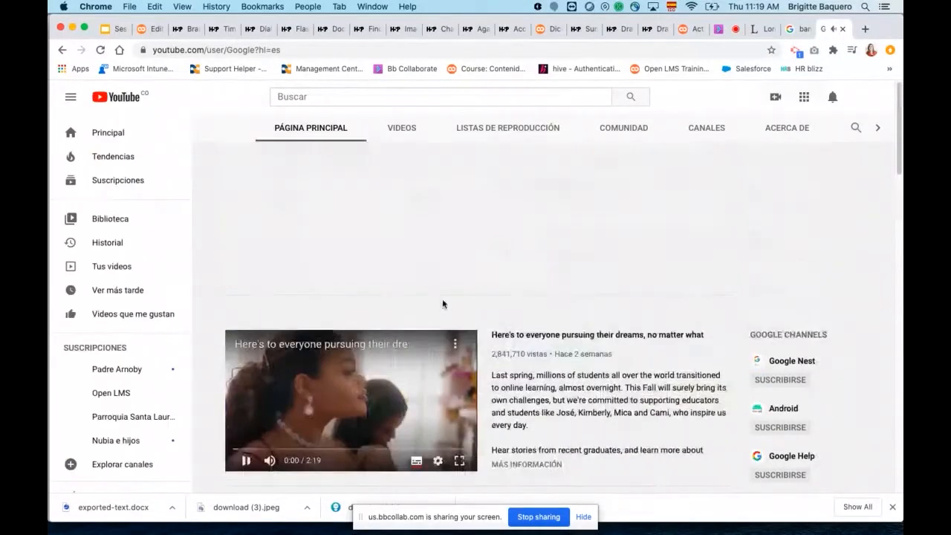
# Search YouTube for "sumar" to find a source video for the interactive video.
pyautogui.click(315, 99)
pyautogui.write('s')
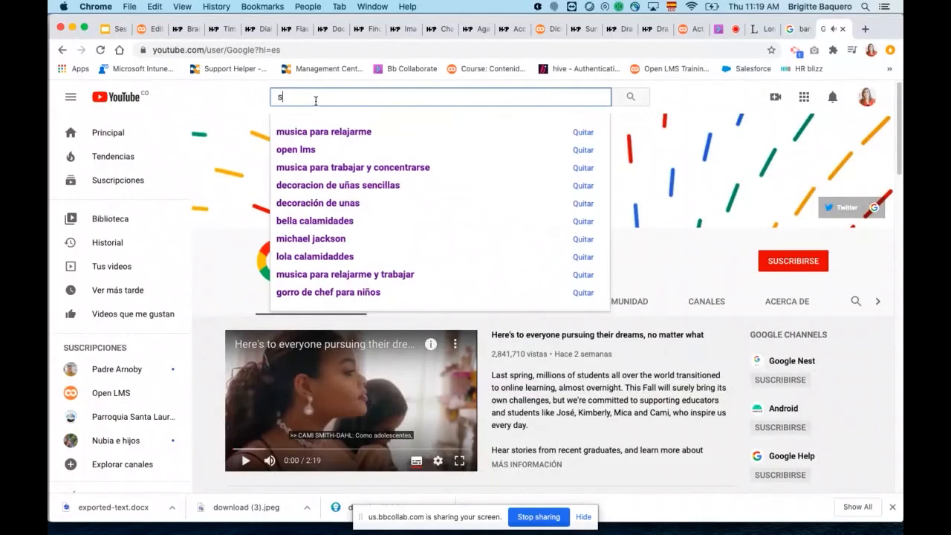
pyautogui.write('umar')
pyautogui.press('Return')
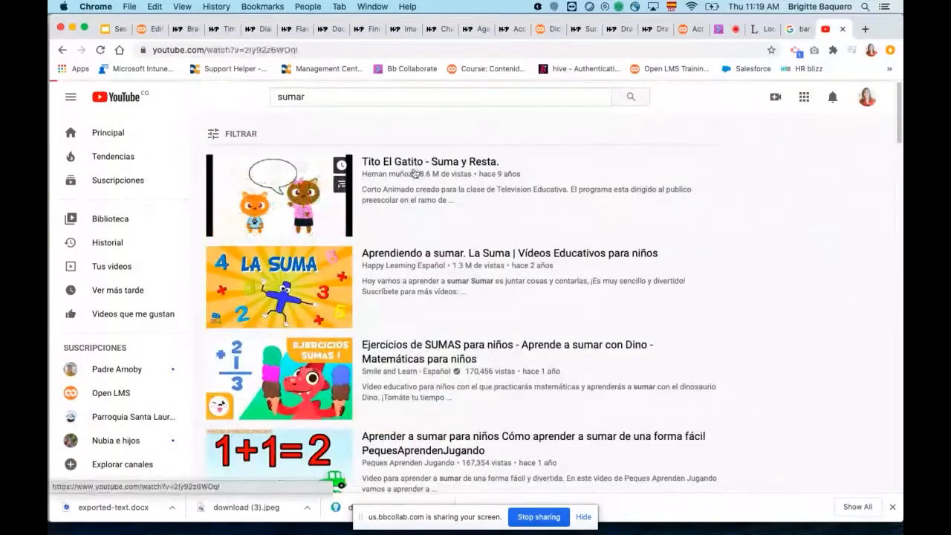
# Open the "Tito El Gatito - Suma y Resta" video, pause its playback and copy its web address.
pyautogui.click(408, 179)
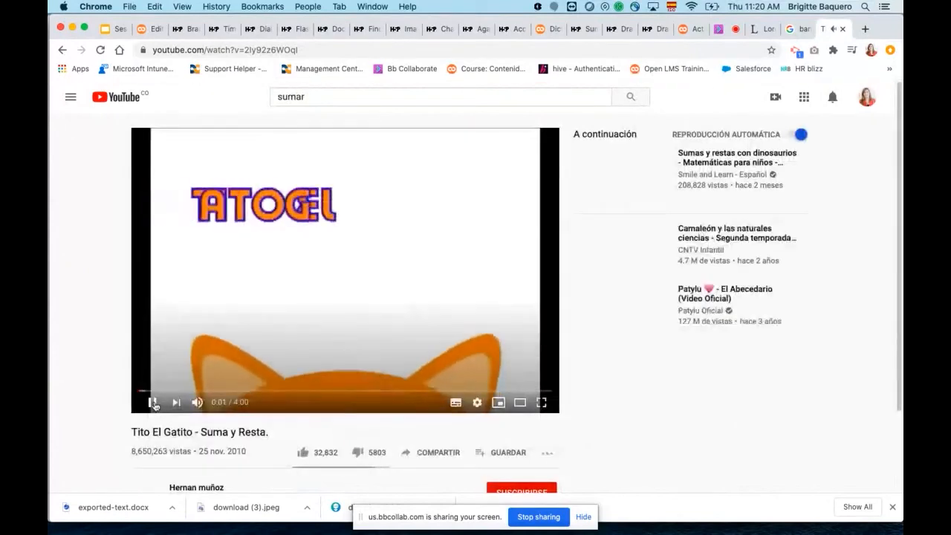
pyautogui.click(153, 403)
pyautogui.click(322, 50)
pyautogui.press('super+c')
# Return to the Open LMS activity form, paste the copied YouTube link as the video source and insert it.
pyautogui.click(148, 29)
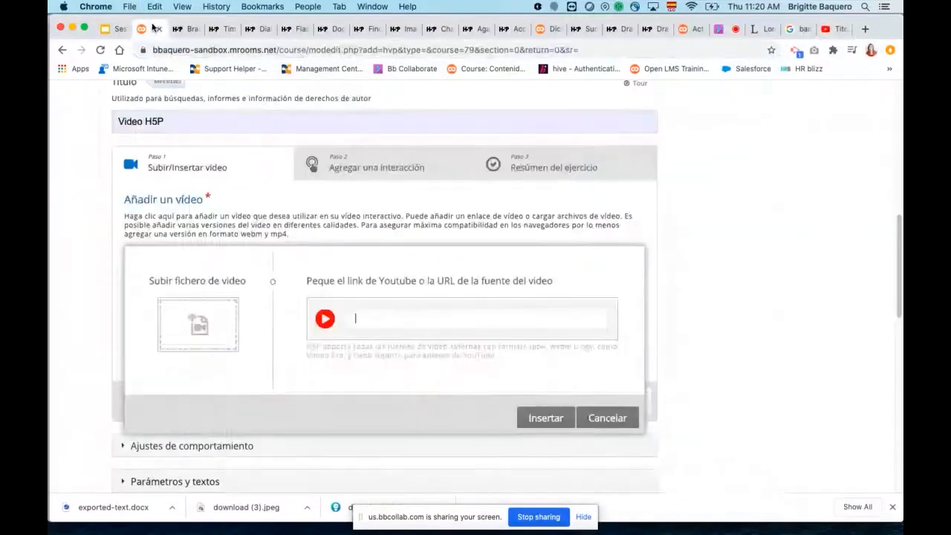
pyautogui.press('super+v')
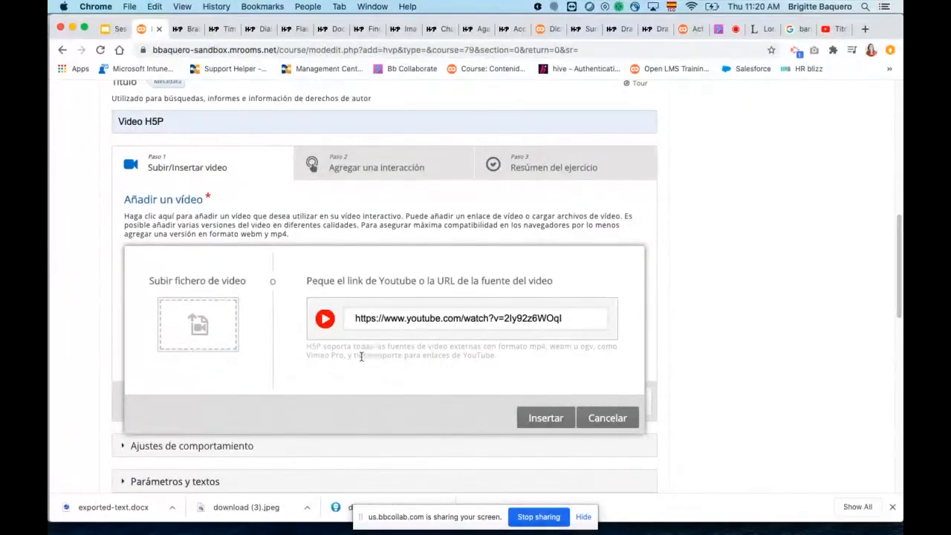
pyautogui.click(540, 423)
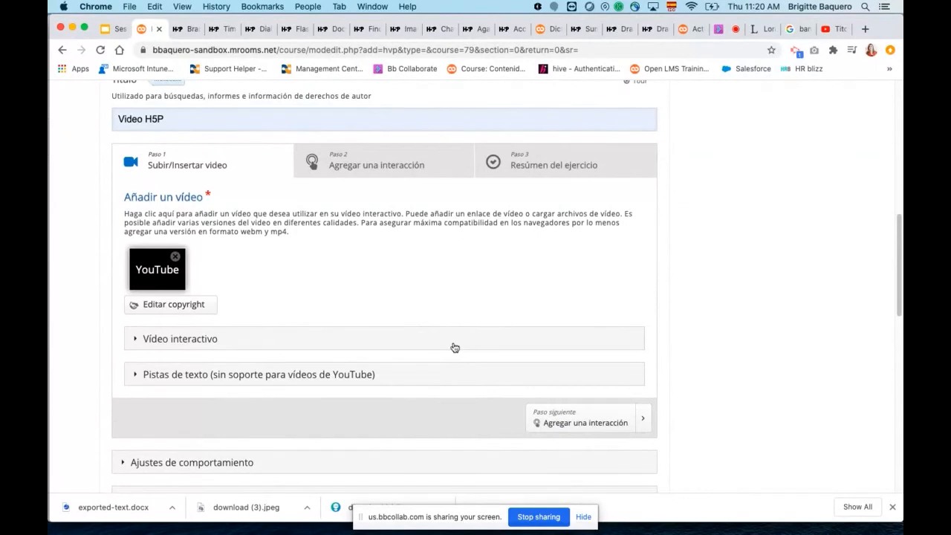
# Expand the "Vídeo interactivo" settings and review the title, short description and poster options.
pyautogui.scroll(-2, 452, 346)
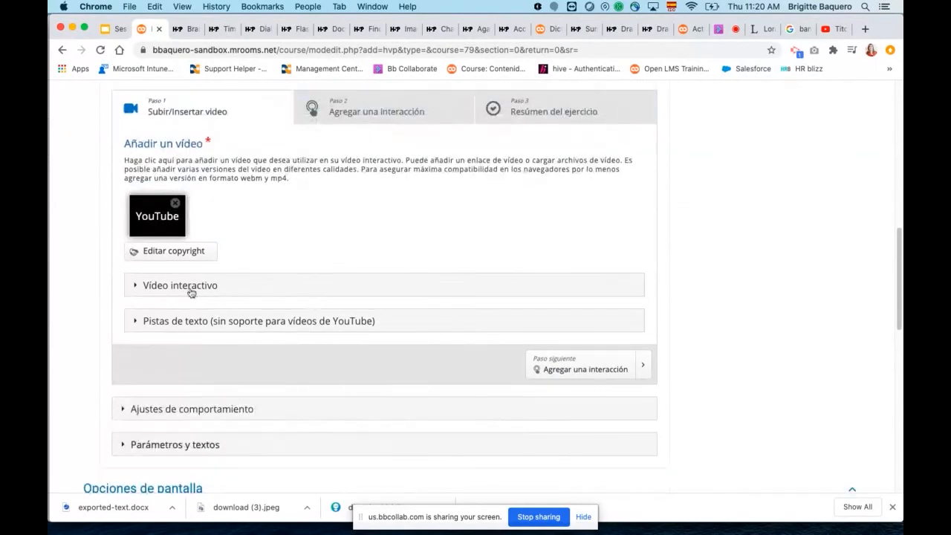
pyautogui.click(135, 285)
pyautogui.scroll(-1, 357, 331)
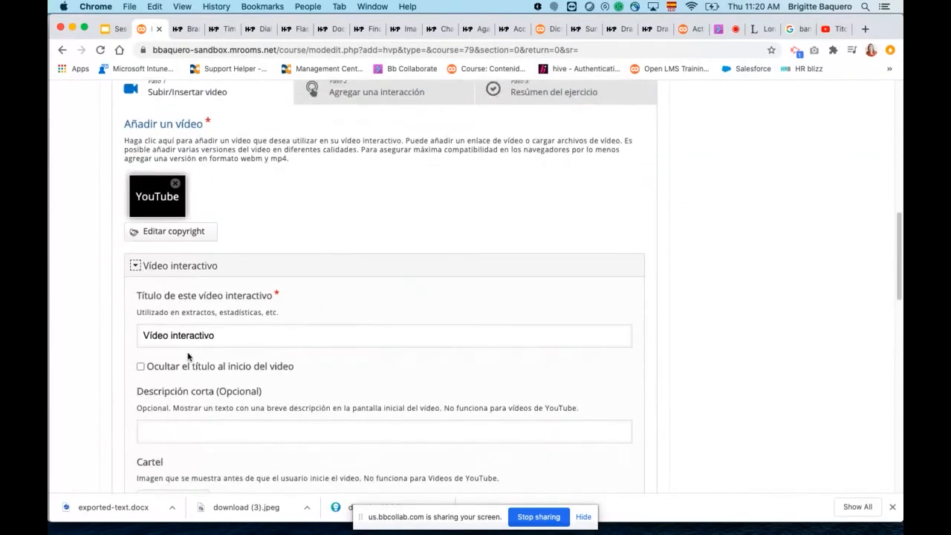
pyautogui.scroll(-2, 341, 357)
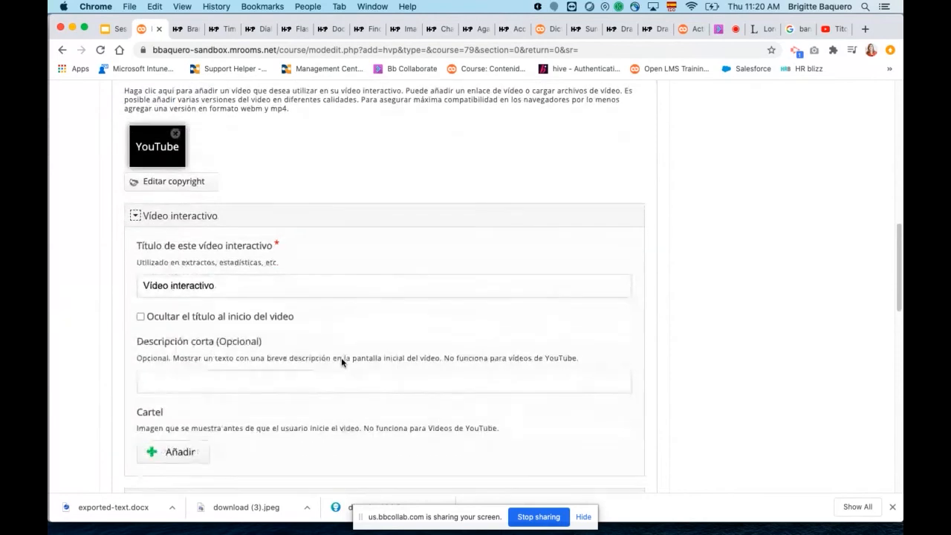
pyautogui.scroll(-1, 341, 359)
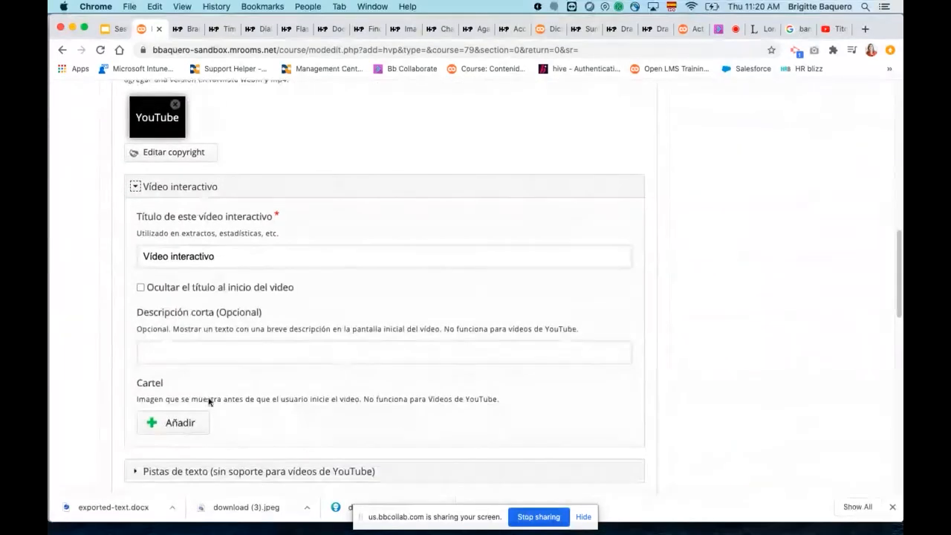
pyautogui.scroll(-1, 277, 410)
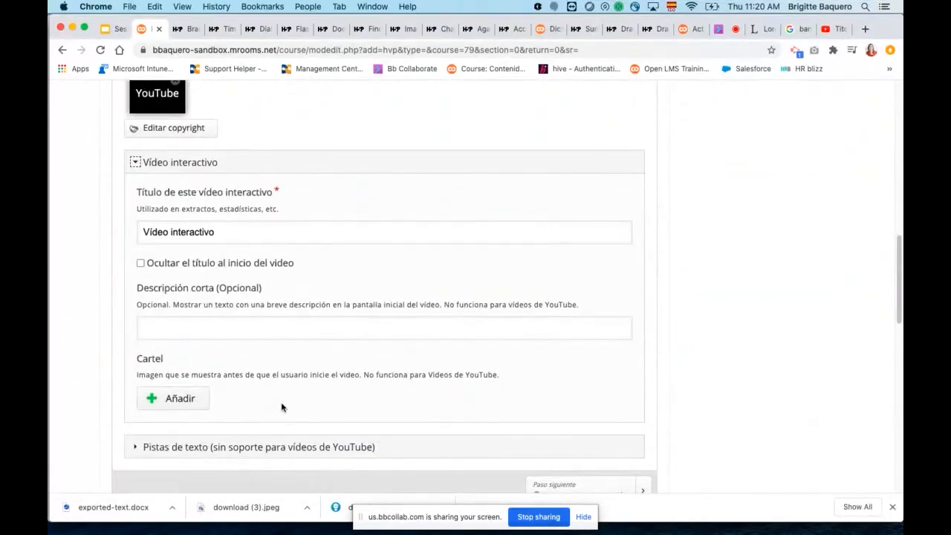
pyautogui.scroll(-5, 282, 407)
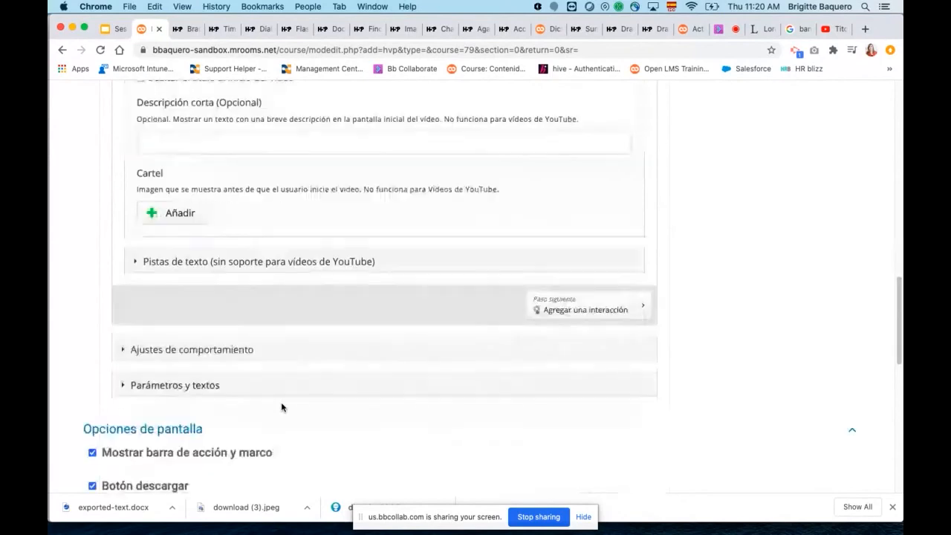
# Expand the text tracks and the "Subtítulos" entry to examine the track label, type, language and WebVTT file options.
pyautogui.click(154, 266)
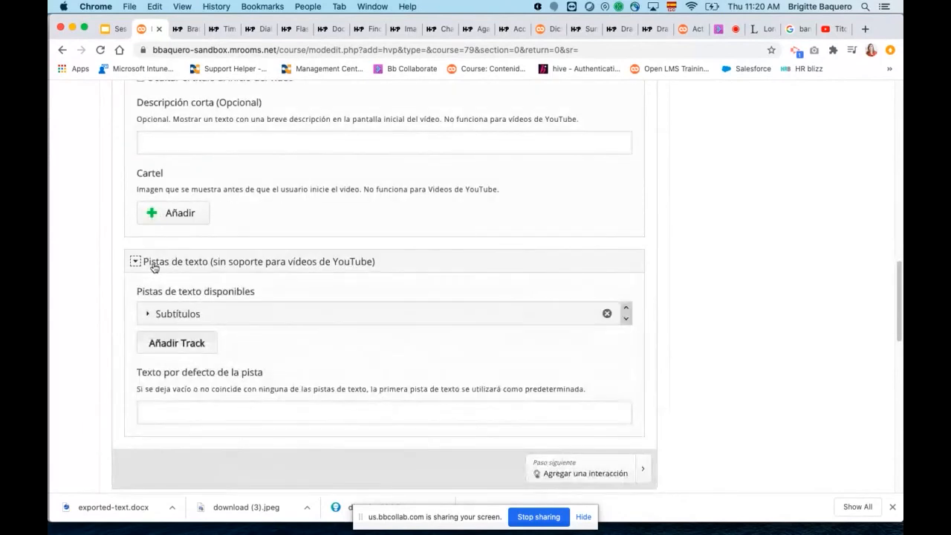
pyautogui.click(148, 314)
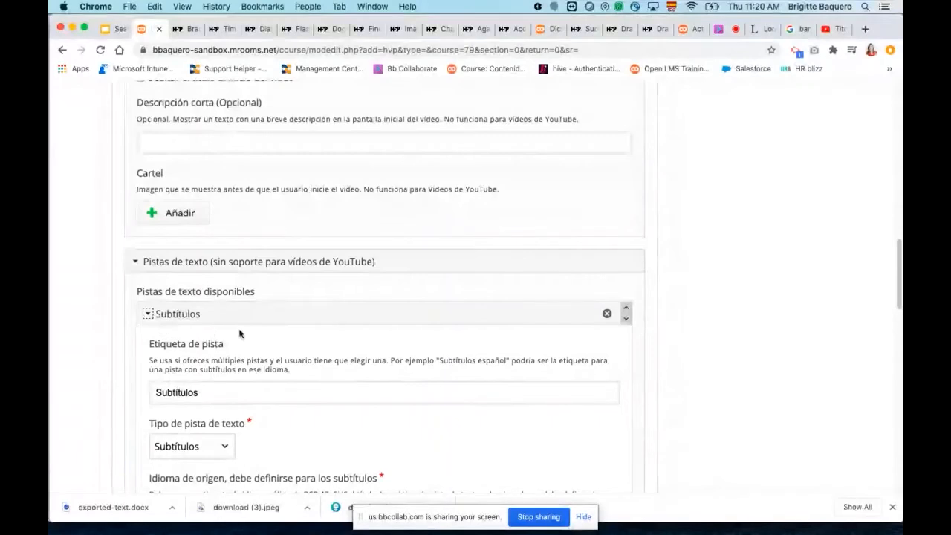
pyautogui.scroll(-2, 330, 361)
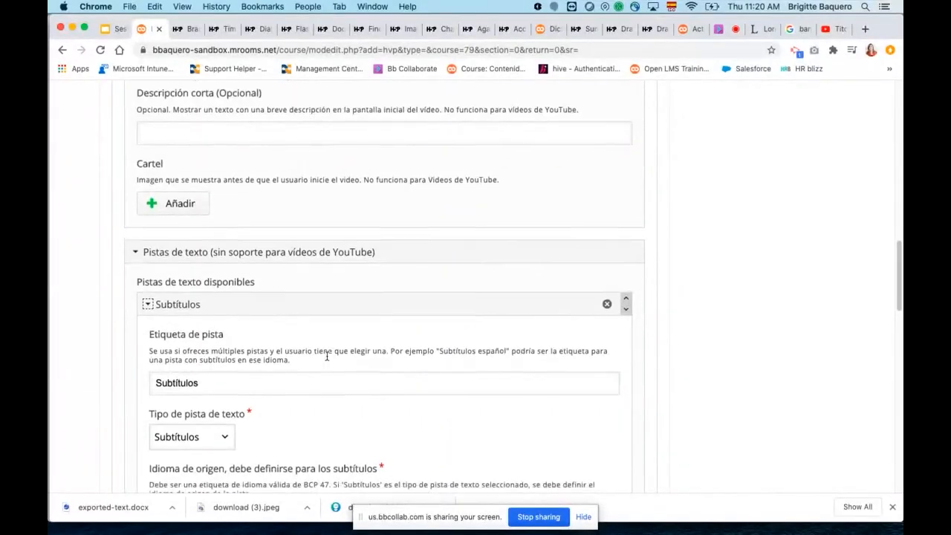
pyautogui.scroll(-5, 330, 362)
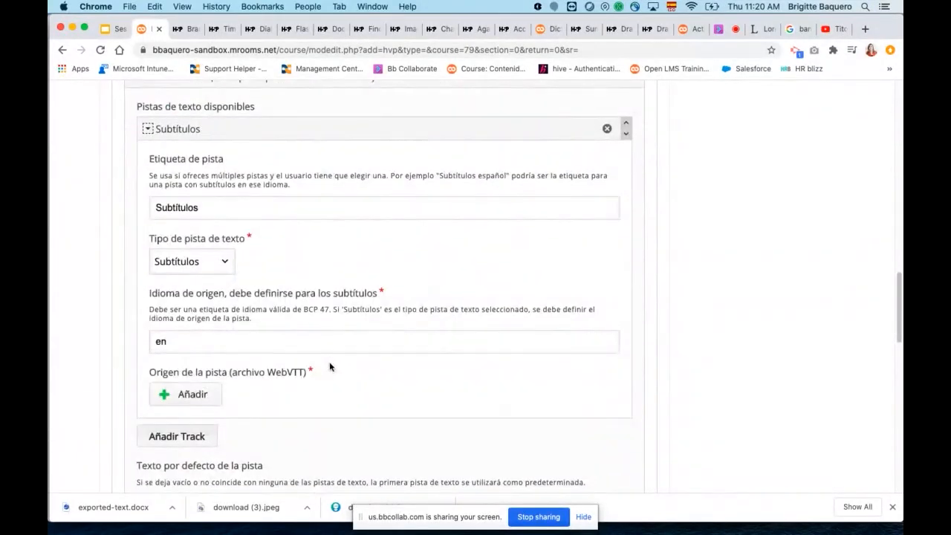
pyautogui.scroll(-2, 330, 366)
pyautogui.scroll(20, 330, 364)
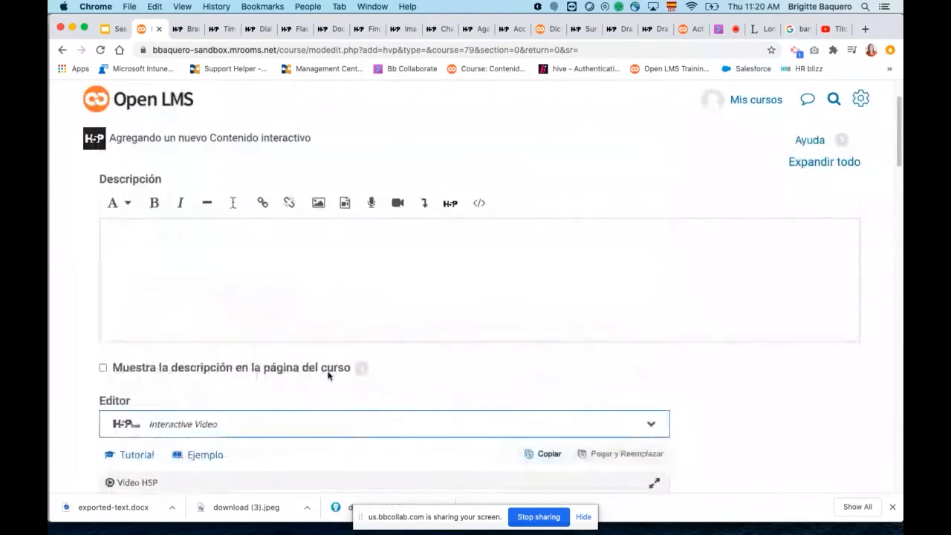
# Go to the "Agregar una interacción" stage, play the video, pause it at about 0:07 and dismiss the suggested videos.
pyautogui.scroll(-10, 328, 375)
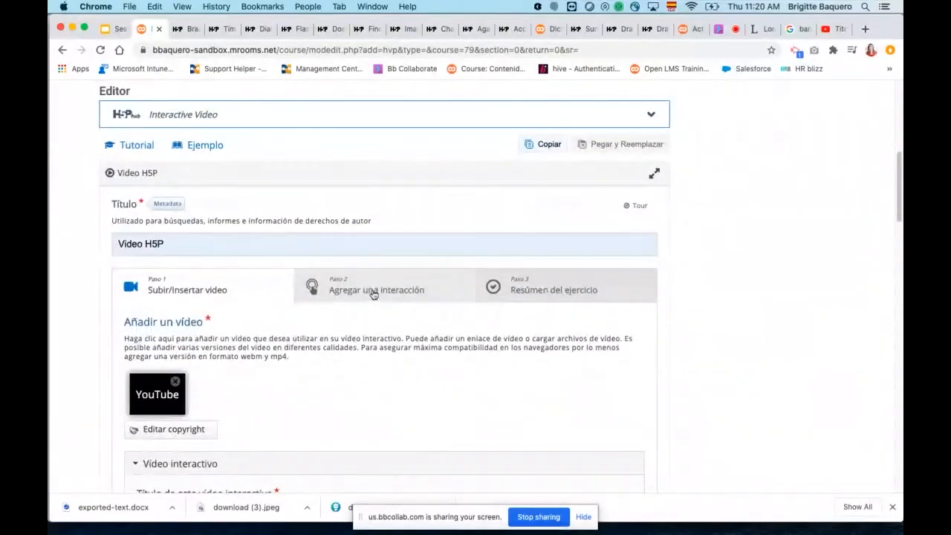
pyautogui.click(373, 292)
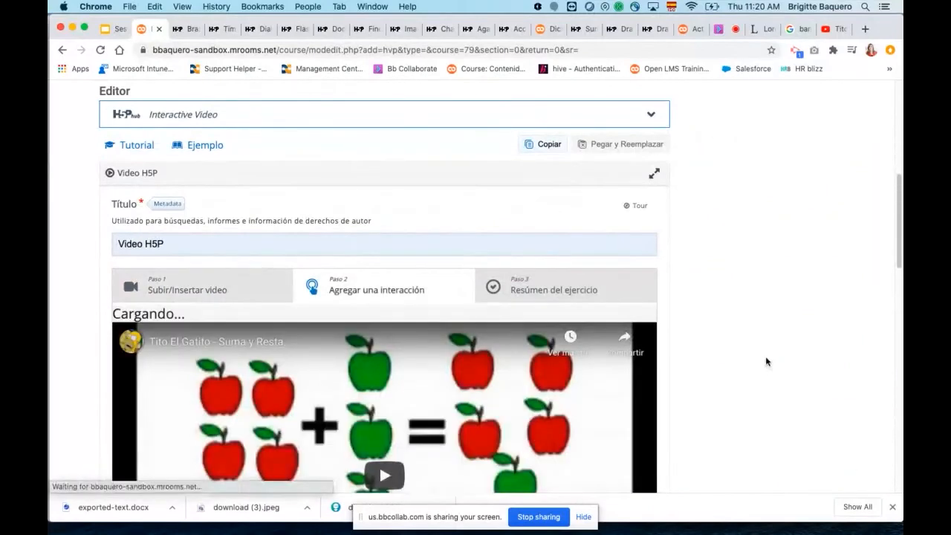
pyautogui.scroll(-6, 766, 361)
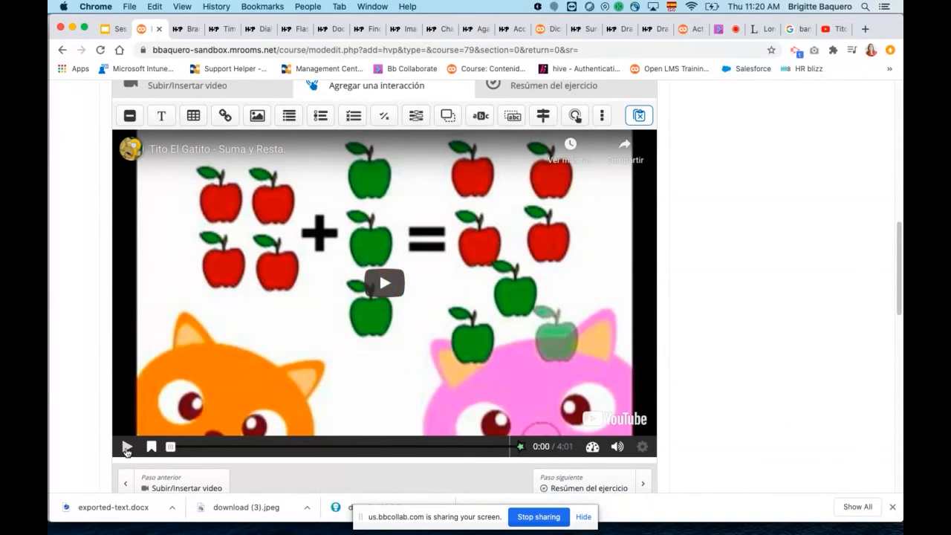
pyautogui.click(127, 445)
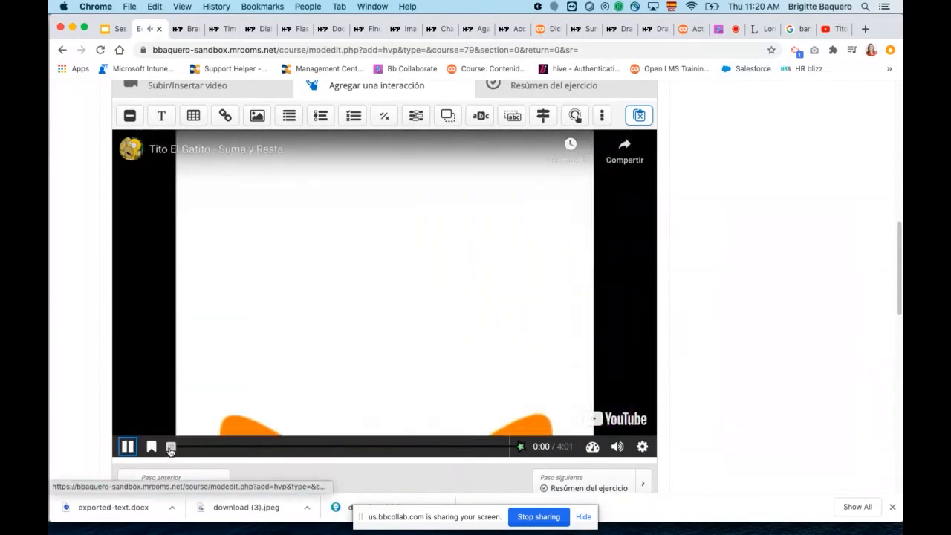
pyautogui.moveTo(173, 448); pyautogui.dragTo(179, 448)
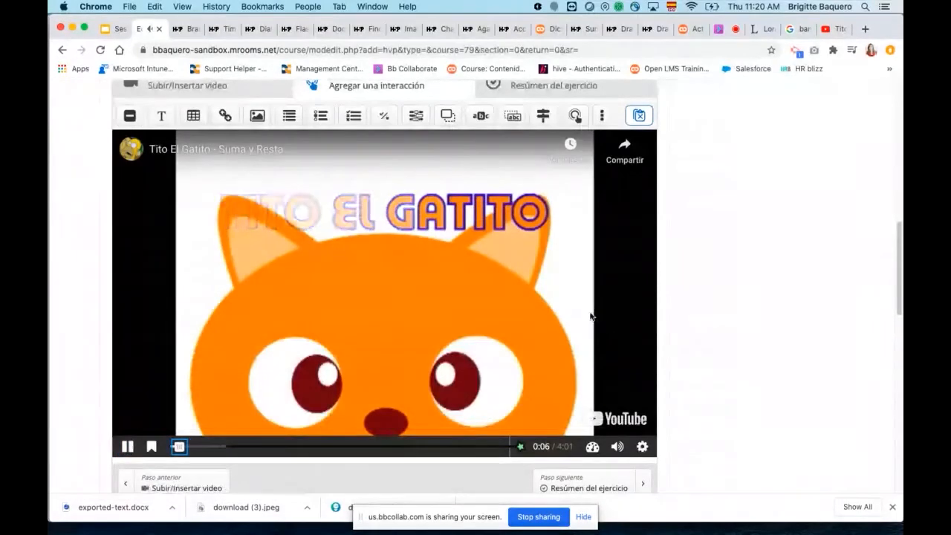
pyautogui.click(127, 447)
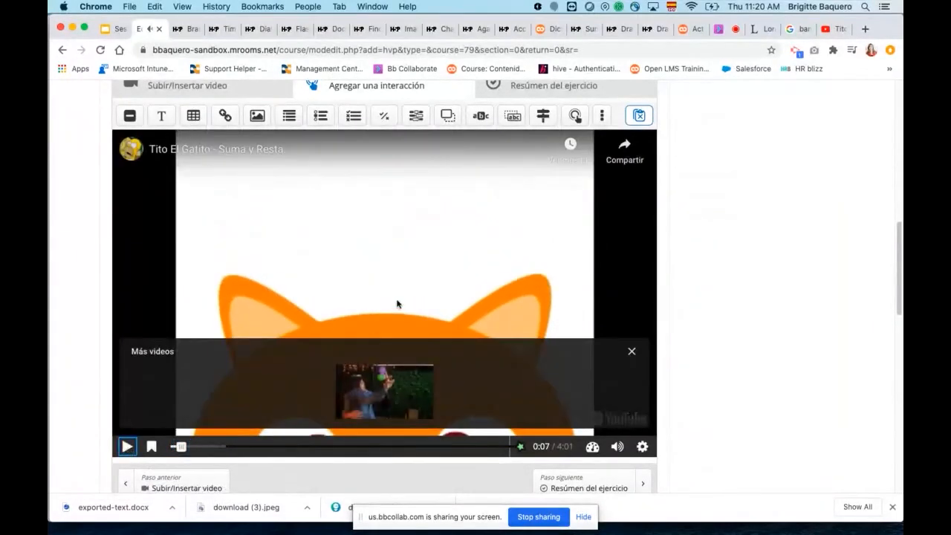
pyautogui.click(630, 351)
# Show the additional interaction types and place a True/False Question on the paused video frame.
pyautogui.scroll(1, 572, 332)
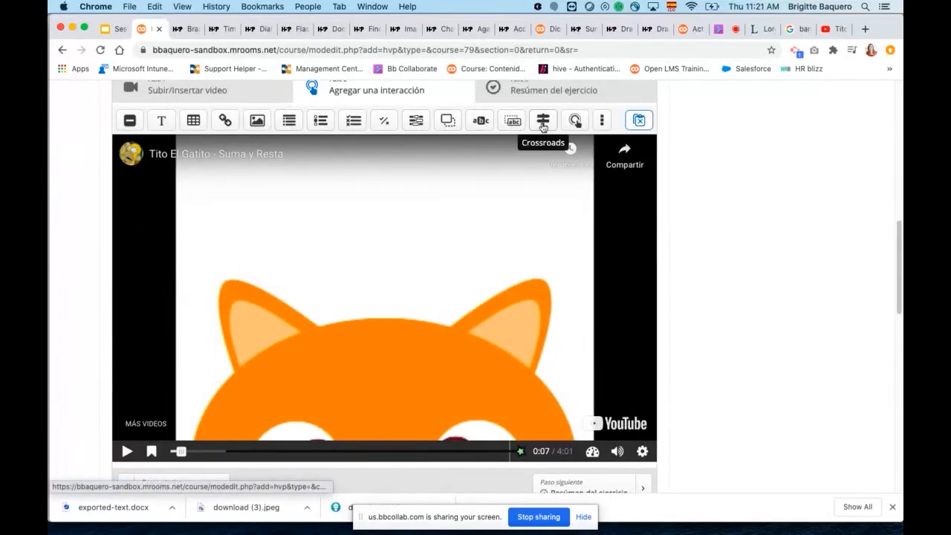
pyautogui.click(604, 121)
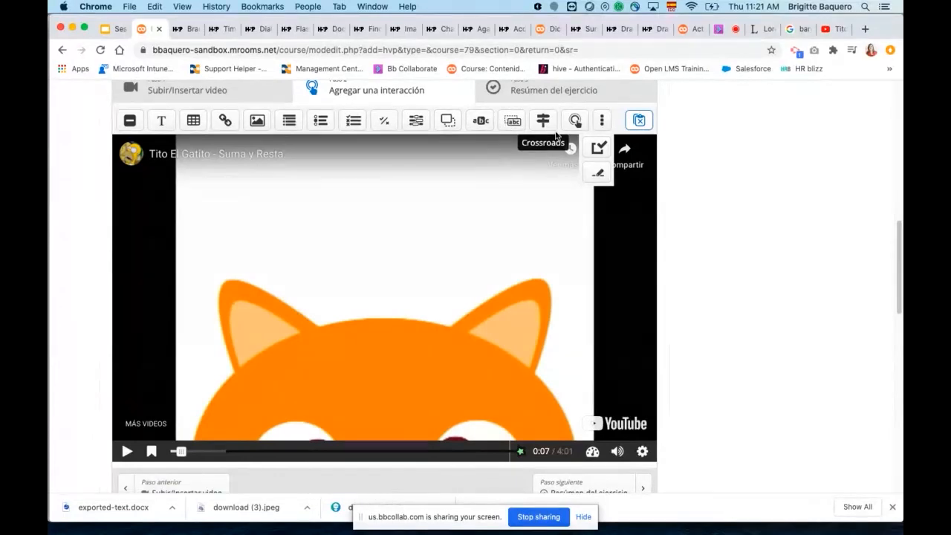
pyautogui.scroll(1, 729, 211)
pyautogui.scroll(2, 724, 216)
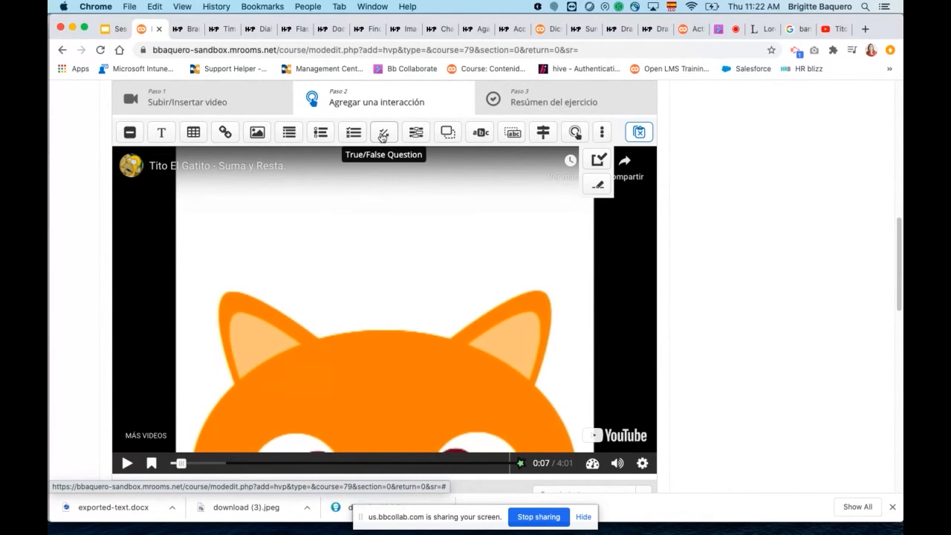
pyautogui.moveTo(382, 135)
pyautogui.mouseDown()
pyautogui.moveTo(395, 211)
pyautogui.moveTo(381, 250)
pyautogui.mouseUp()
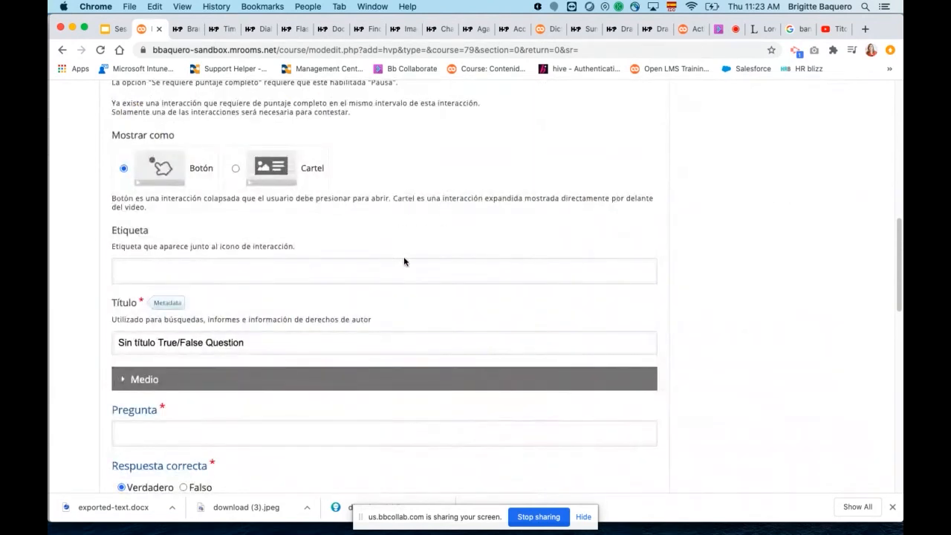
# Set the end of the True/False question's display duration to 0:10.737.
pyautogui.scroll(-3, 417, 270)
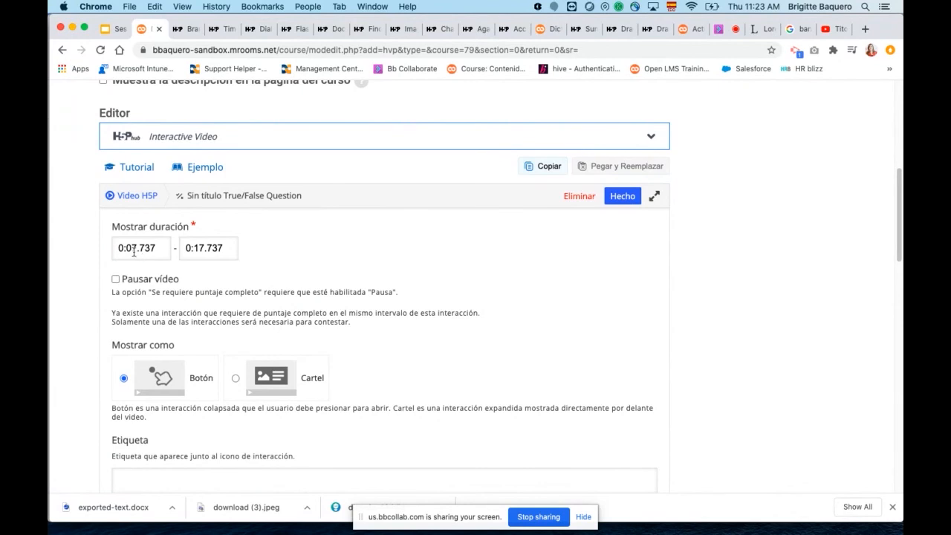
pyautogui.click(204, 247)
pyautogui.press('BackSpace')
pyautogui.write('2')
pyautogui.press('BackSpace')
pyautogui.write('0')
pyautogui.scroll(-1, 272, 290)
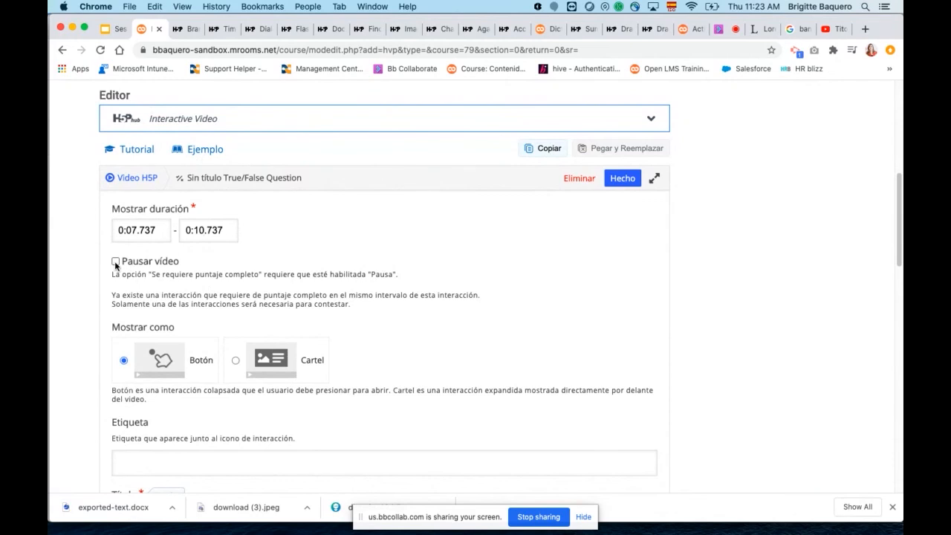
# Review how the question is displayed and enter "Pregunta de control" as its label.
pyautogui.scroll(-4, 269, 286)
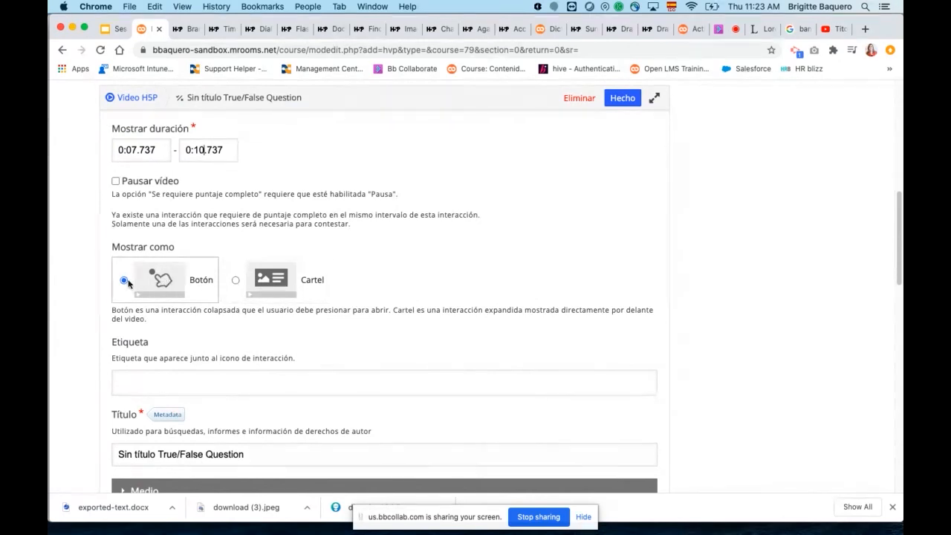
pyautogui.scroll(-2, 351, 321)
pyautogui.click(240, 348)
pyautogui.scroll(-2, 338, 323)
pyautogui.scroll(-3, 338, 322)
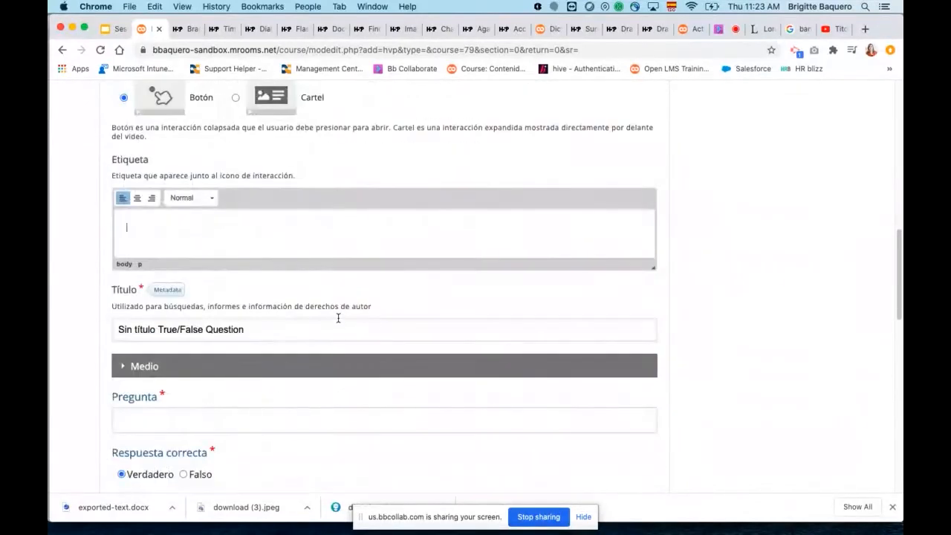
pyautogui.write('Pregunta de contr')
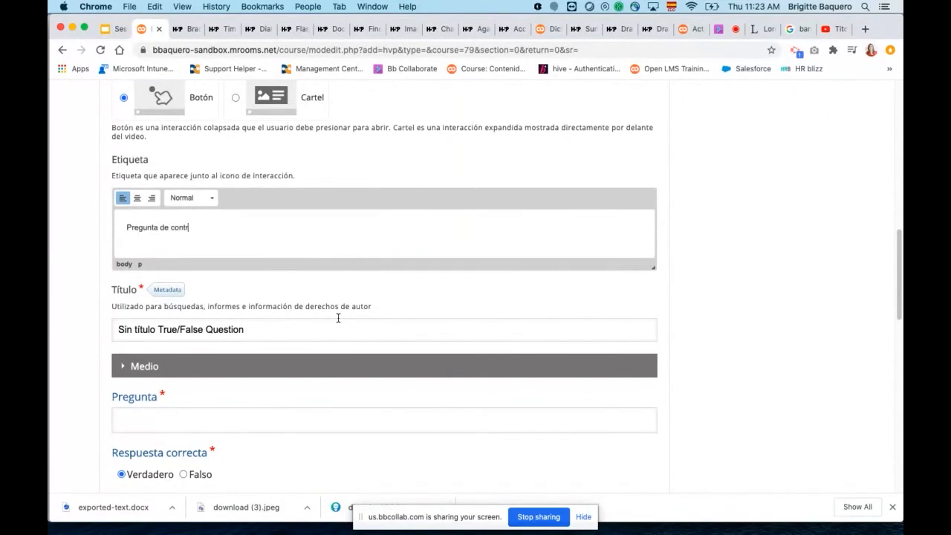
pyautogui.write('ol')
# Expand the question's "Medio" section and view the available media types without choosing one.
pyautogui.scroll(-2, 342, 338)
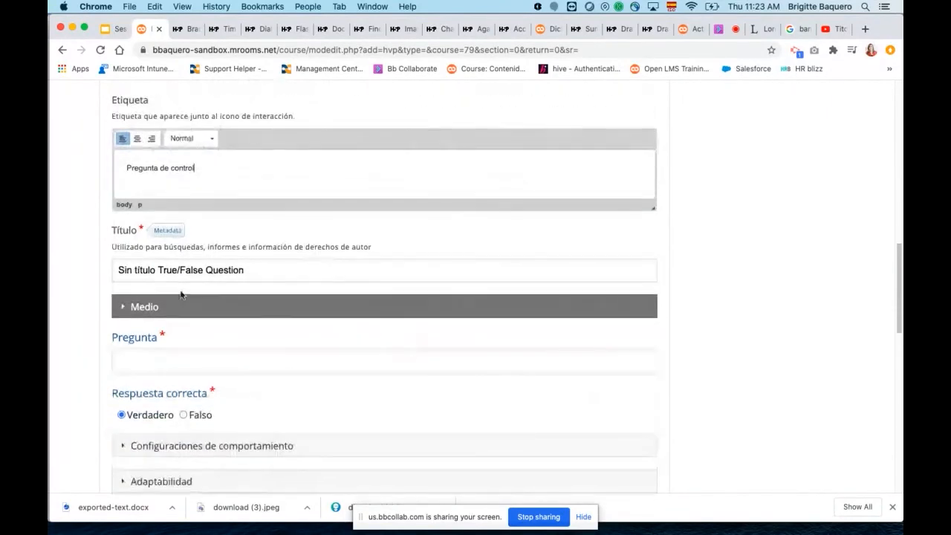
pyautogui.scroll(-1, 275, 268)
pyautogui.scroll(-3, 277, 265)
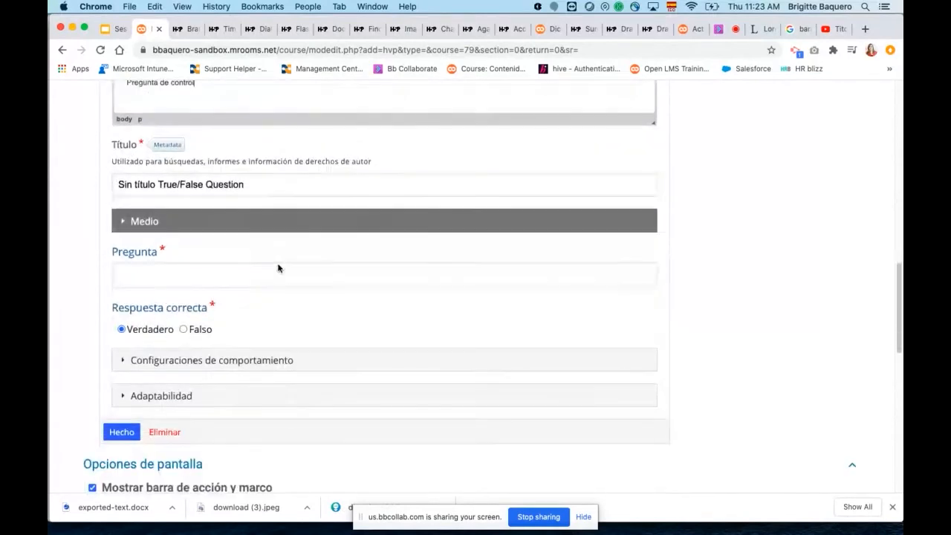
pyautogui.click(124, 223)
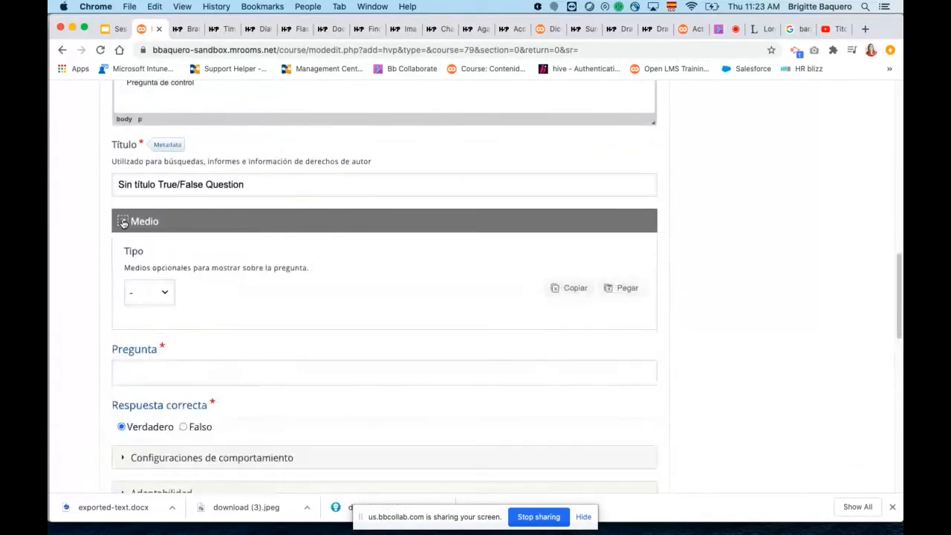
pyautogui.click(162, 293)
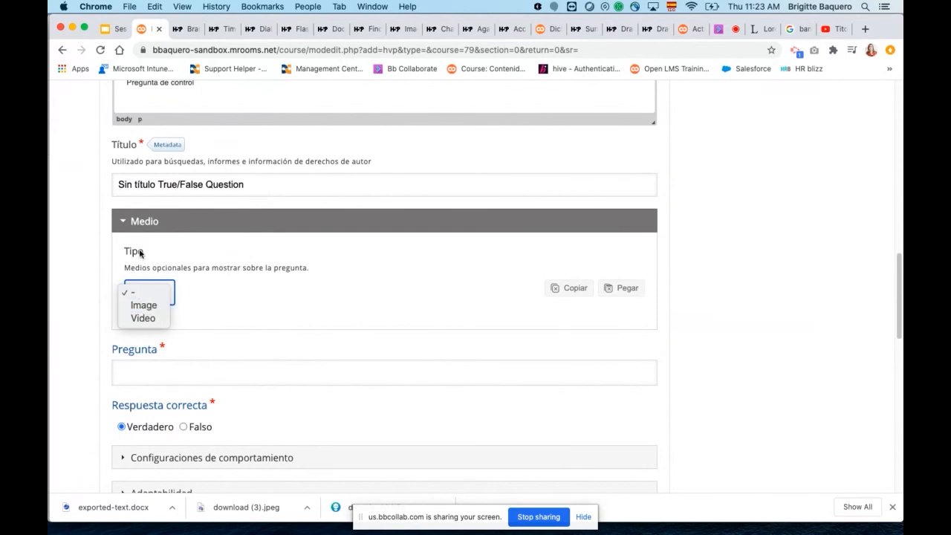
pyautogui.click(124, 224)
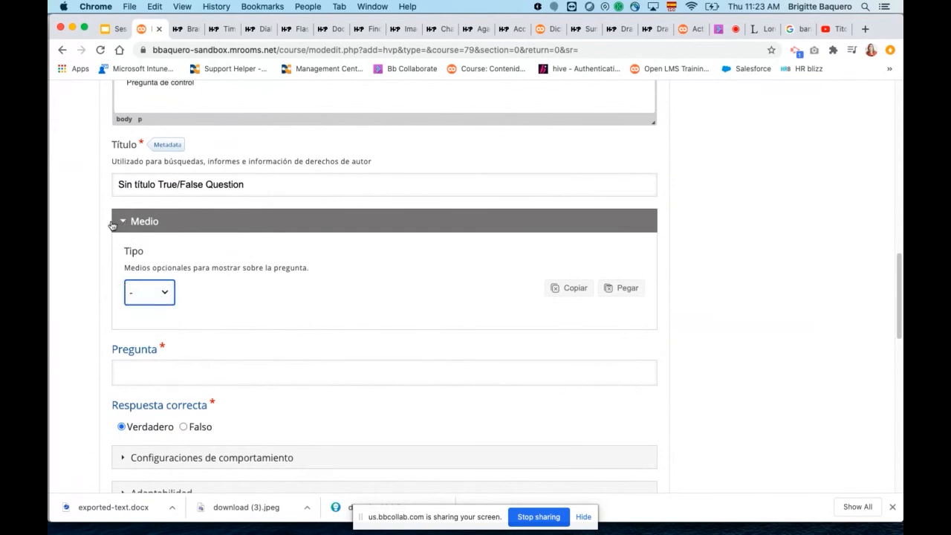
# Collapse the "Medio" section and enter "Seleccione la palabra Azul" as the True/False question's text.
pyautogui.click(123, 222)
pyautogui.scroll(-2, 231, 260)
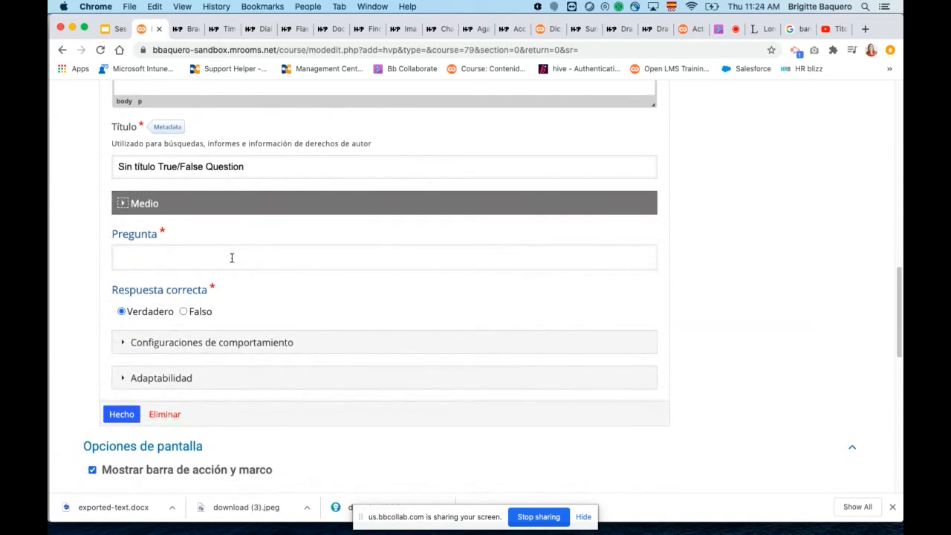
pyautogui.click(171, 240)
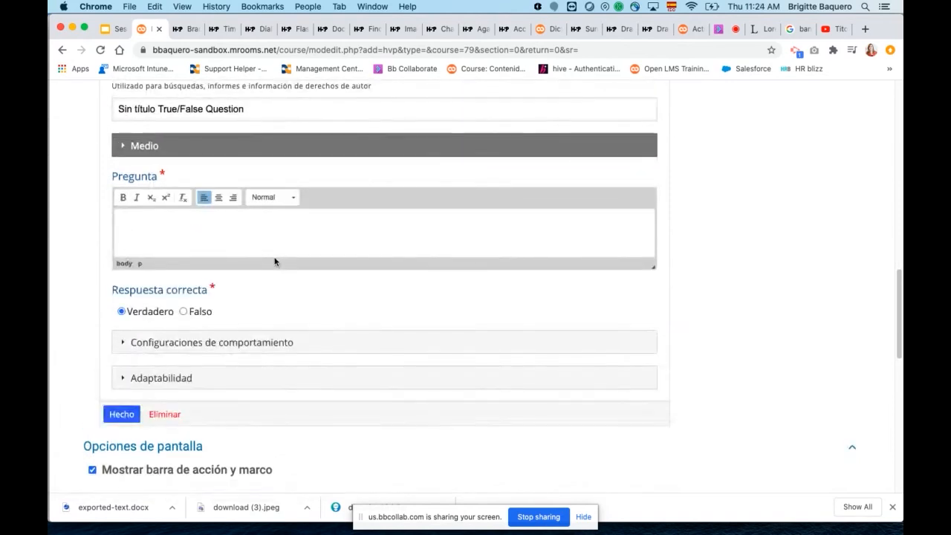
pyautogui.write('leccione la palabra Azul')
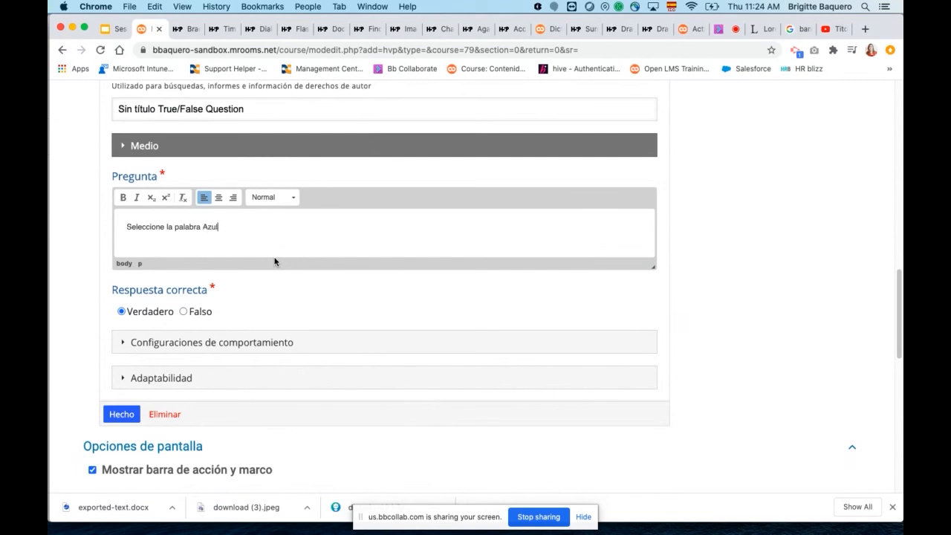
# Reword the question text to "Seleccione la verdadero".
pyautogui.scroll(-1, 312, 302)
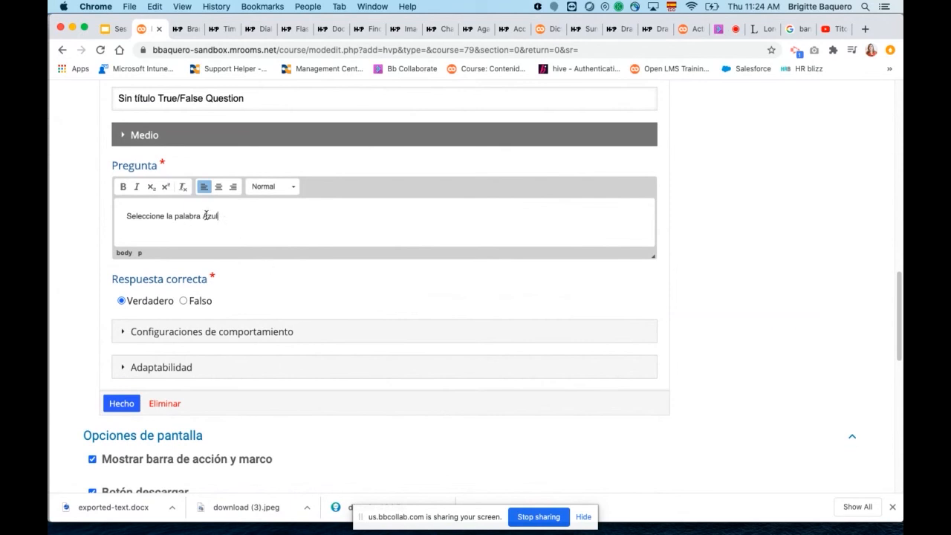
pyautogui.moveTo(202, 215); pyautogui.dragTo(233, 215)
pyautogui.press('BackSpace')
pyautogui.write('erda')
# Expand the question's "Configuraciones de comportamiento" and review the retry, solution, confirmation and feedback options.
pyautogui.scroll(-2, 310, 227)
pyautogui.scroll(-1, 333, 242)
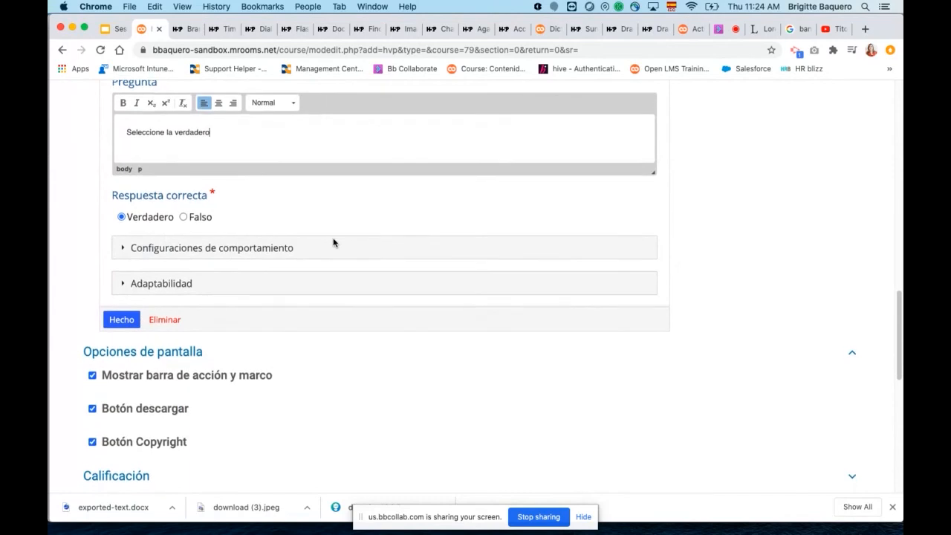
pyautogui.click(126, 248)
pyautogui.scroll(-1, 409, 278)
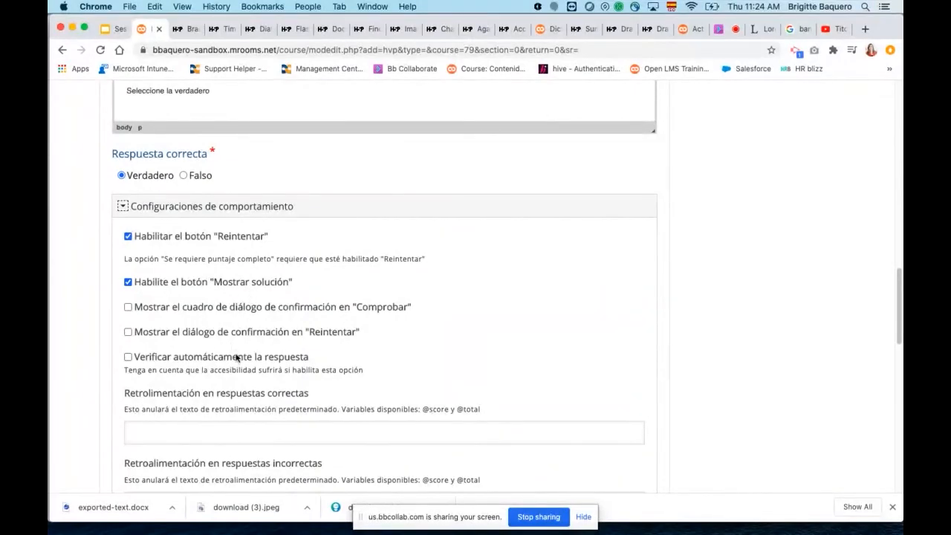
pyautogui.scroll(-1, 418, 346)
pyautogui.scroll(-5, 418, 347)
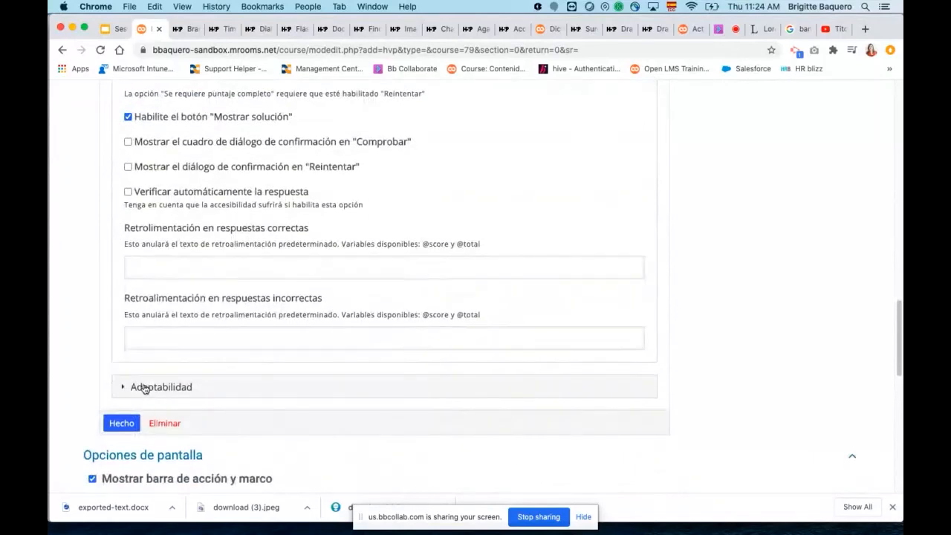
# Expand "Adaptabilidad" and its "Acción en todas las correctas" section to review the options for correct answers.
pyautogui.click(145, 387)
pyautogui.scroll(-2, 398, 342)
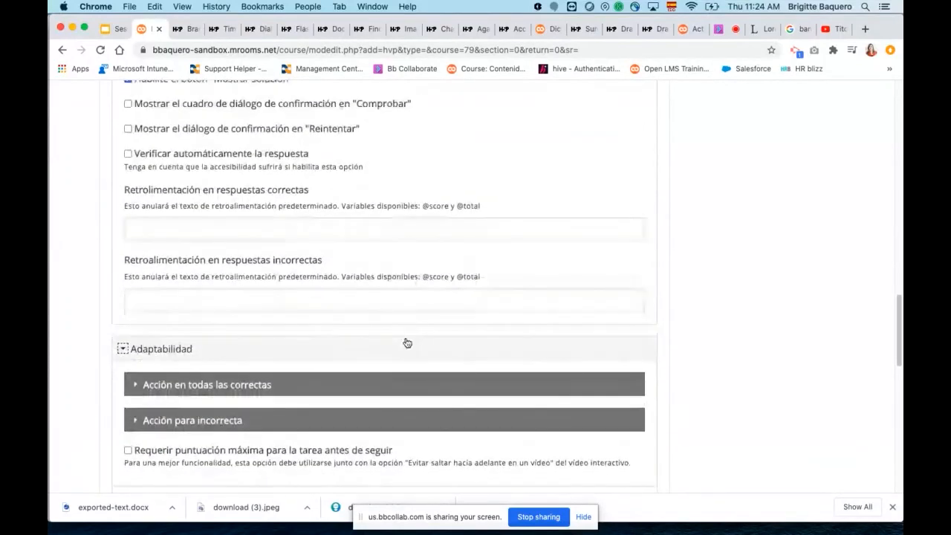
pyautogui.scroll(-3, 408, 341)
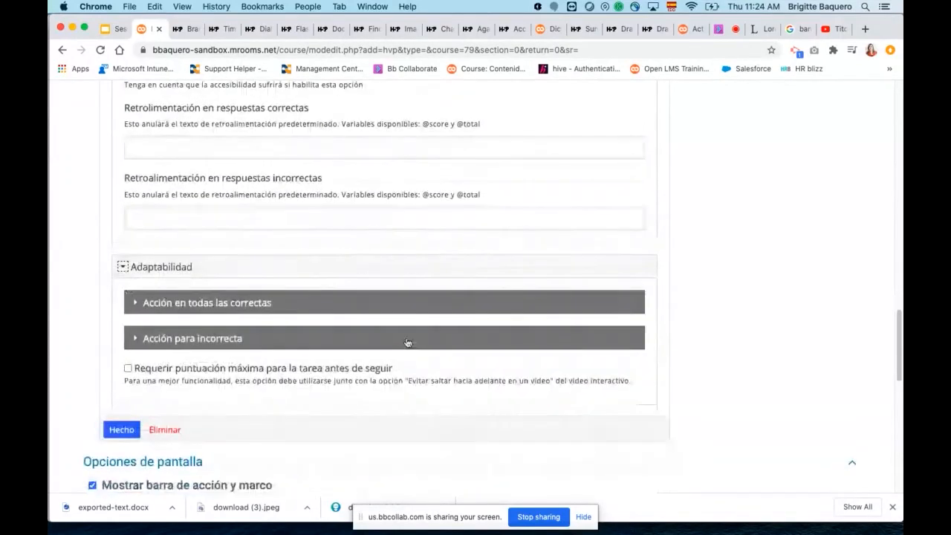
pyautogui.click(139, 304)
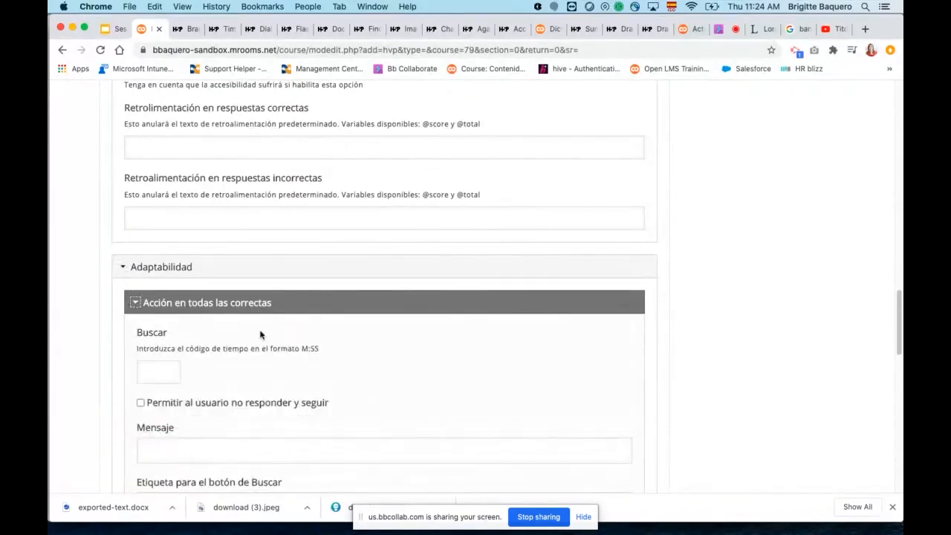
pyautogui.scroll(-4, 275, 336)
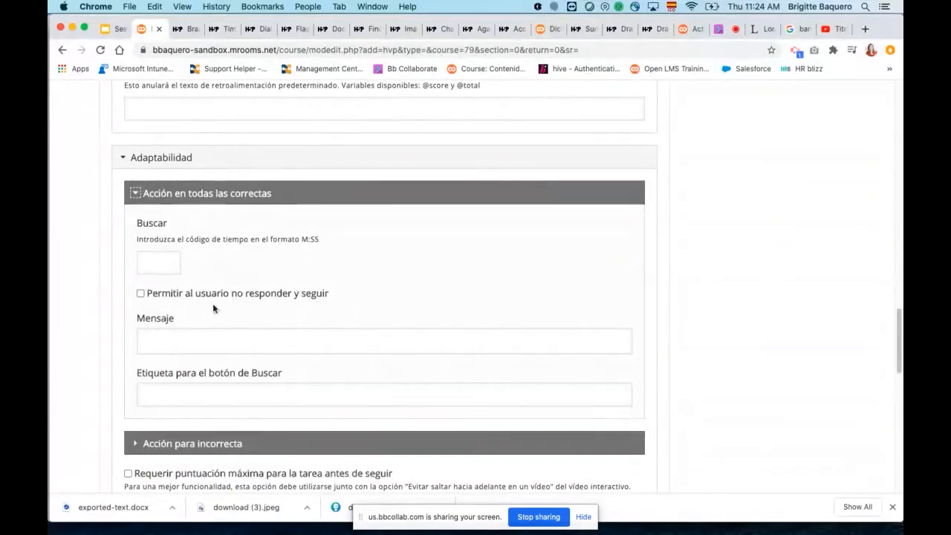
pyautogui.scroll(-2, 350, 339)
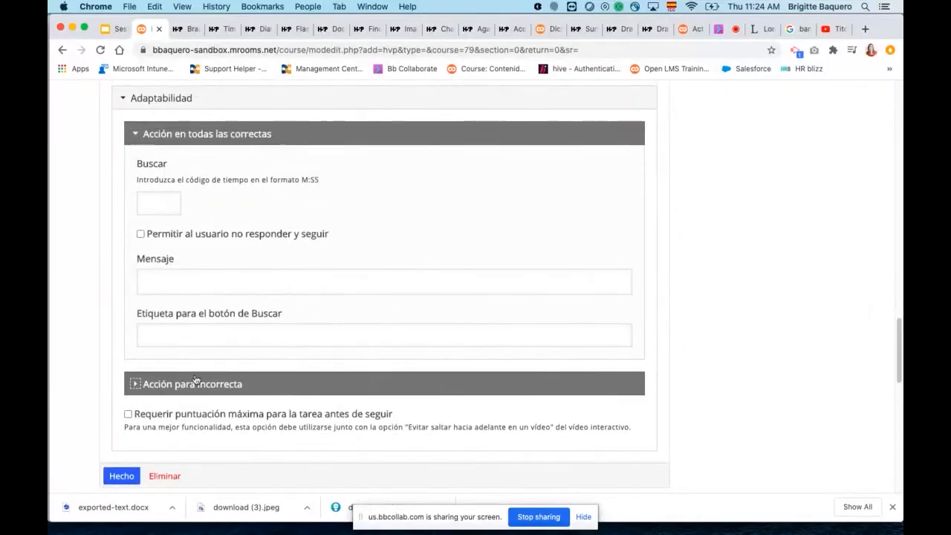
# Expand "Acción para incorrecta" and examine its options, pointing out the "Ir a" time code field.
pyautogui.click(193, 385)
pyautogui.scroll(-2, 293, 358)
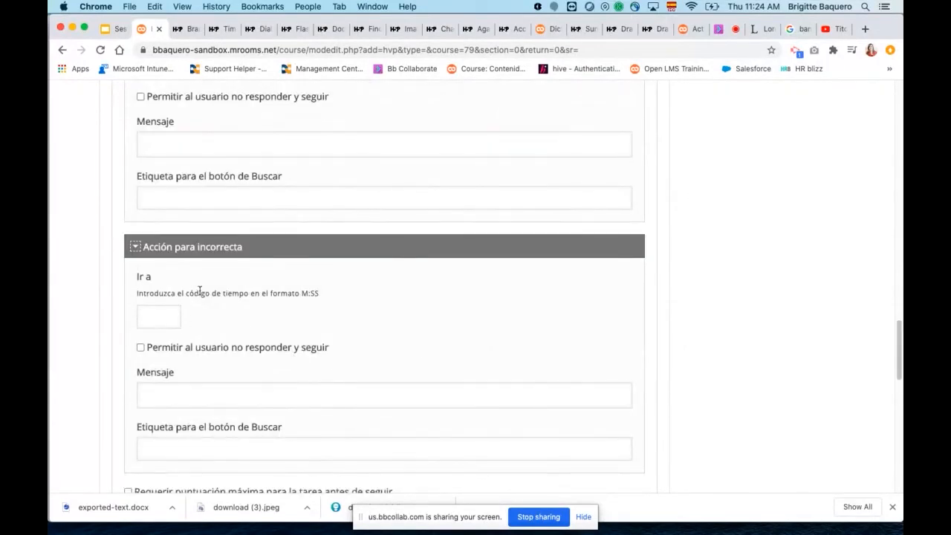
pyautogui.scroll(-1, 204, 291)
pyautogui.scroll(-1, 204, 290)
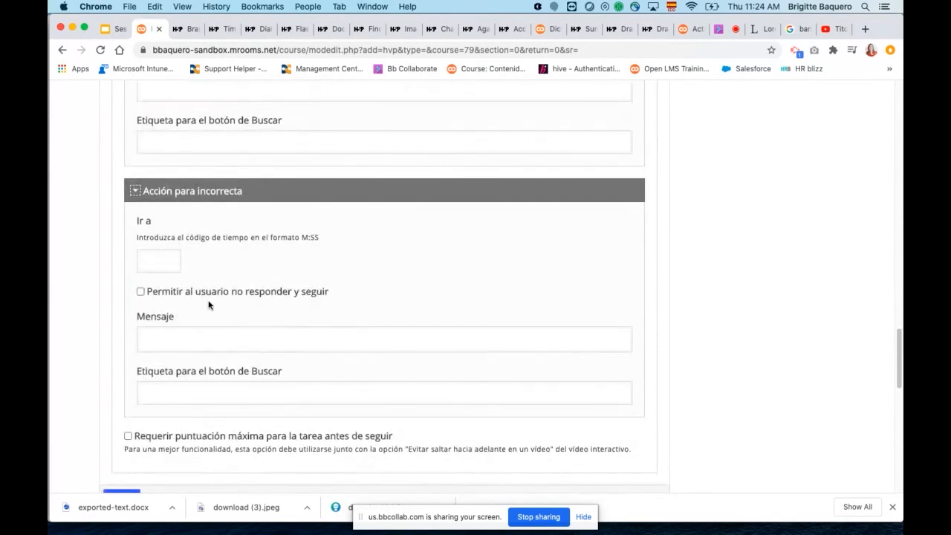
pyautogui.scroll(-1, 336, 312)
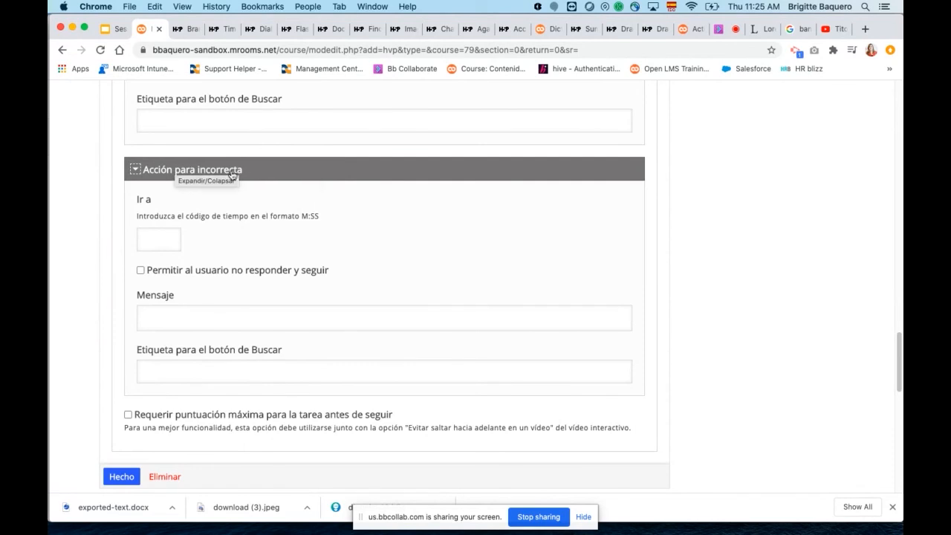
pyautogui.moveTo(151, 202); pyautogui.dragTo(134, 201)
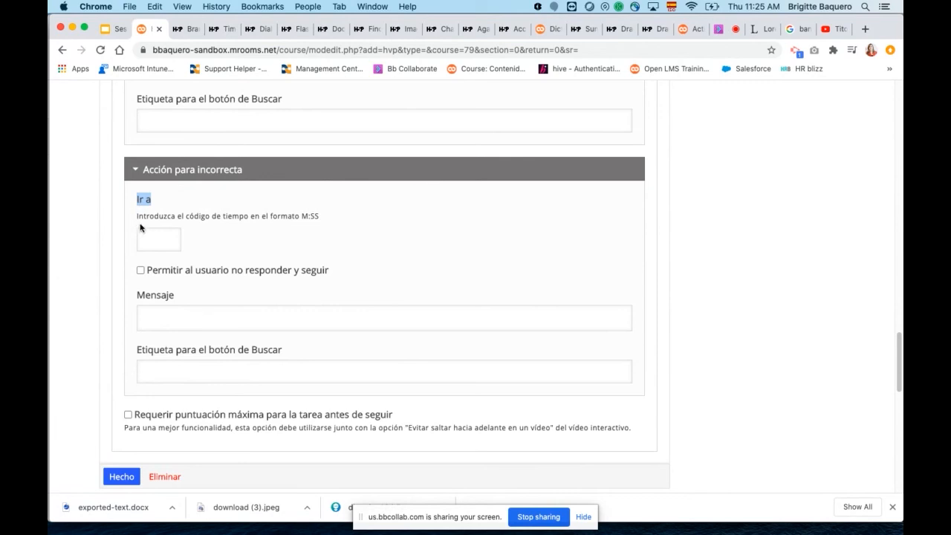
pyautogui.click(156, 237)
pyautogui.moveTo(136, 198); pyautogui.dragTo(184, 243)
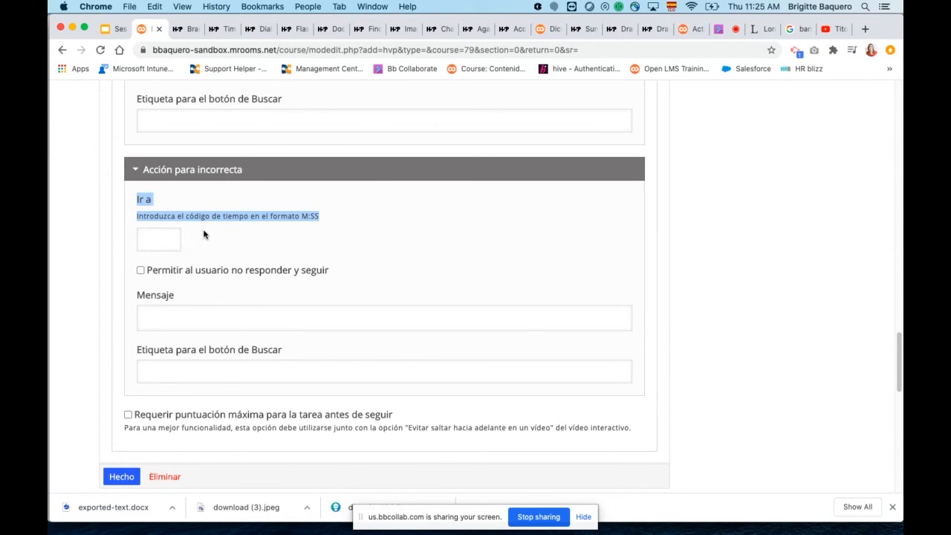
# Review the whole True/False question form, from display duration through behaviour settings and adaptability to the activity's display options.
pyautogui.scroll(3, 347, 269)
pyautogui.scroll(10, 353, 267)
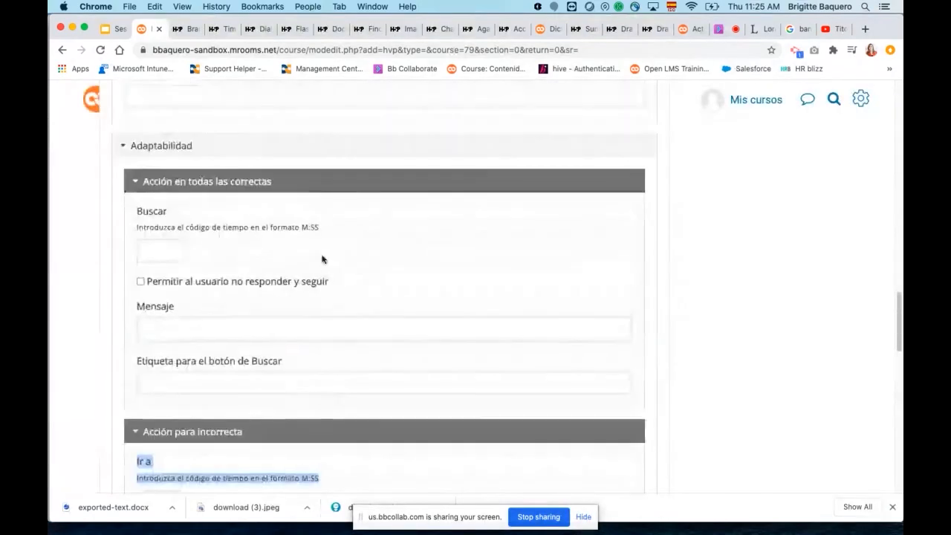
pyautogui.scroll(15, 319, 260)
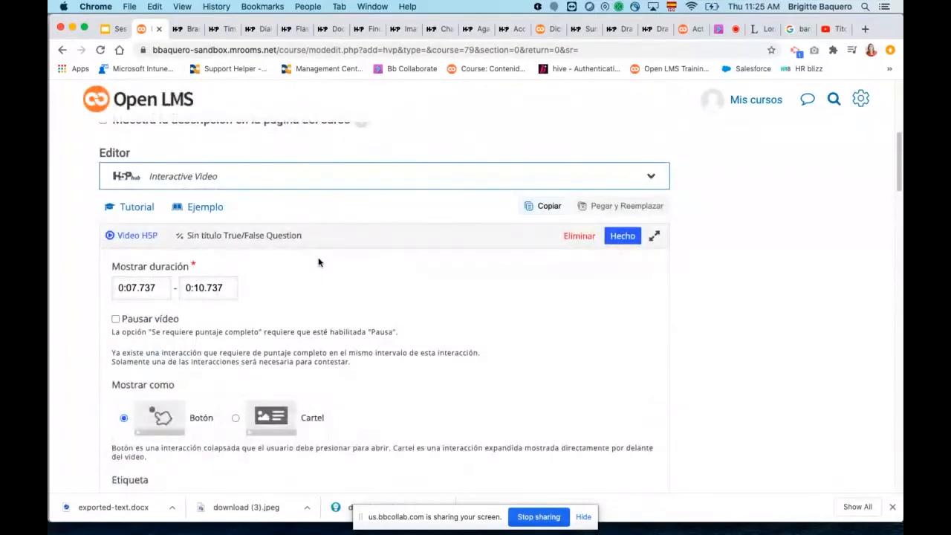
pyautogui.scroll(-3, 319, 262)
pyautogui.scroll(-6, 319, 262)
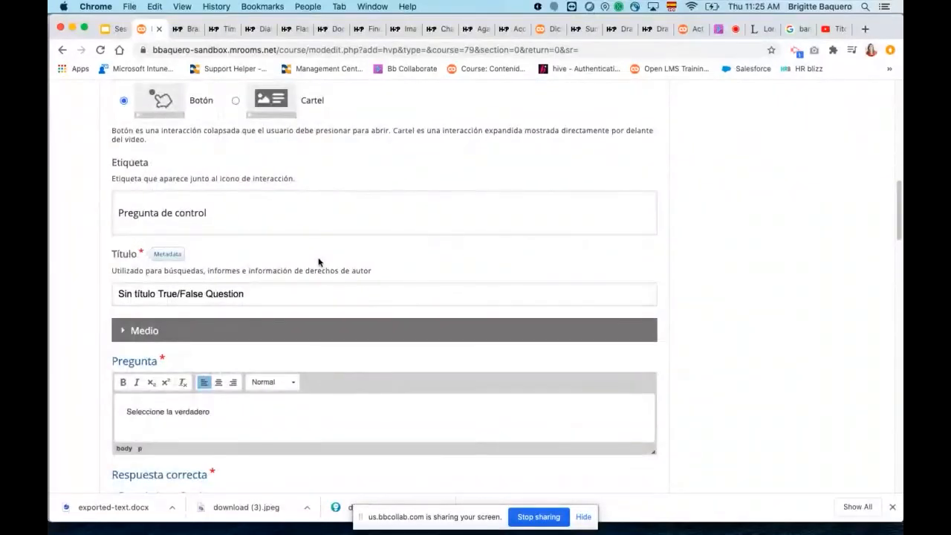
pyautogui.scroll(-5, 319, 262)
pyautogui.scroll(-2, 319, 261)
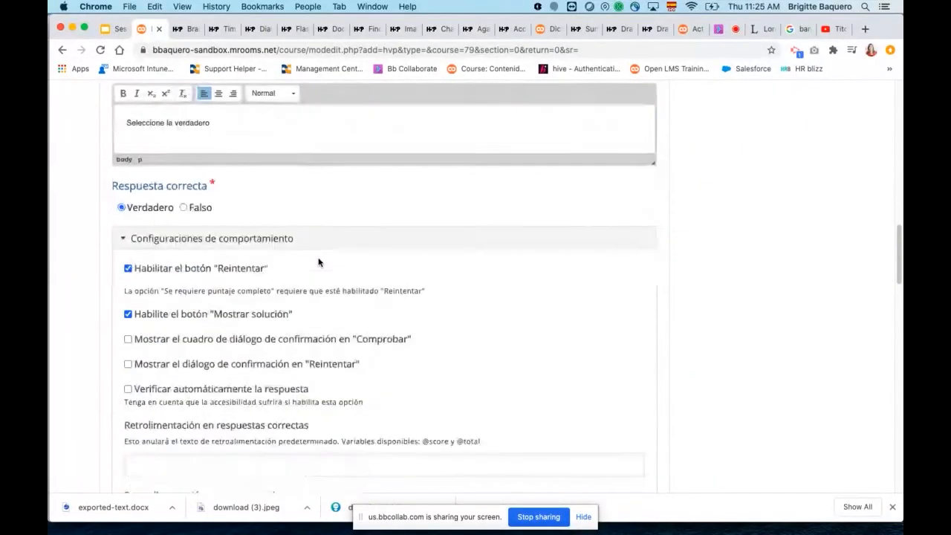
pyautogui.scroll(-3, 319, 262)
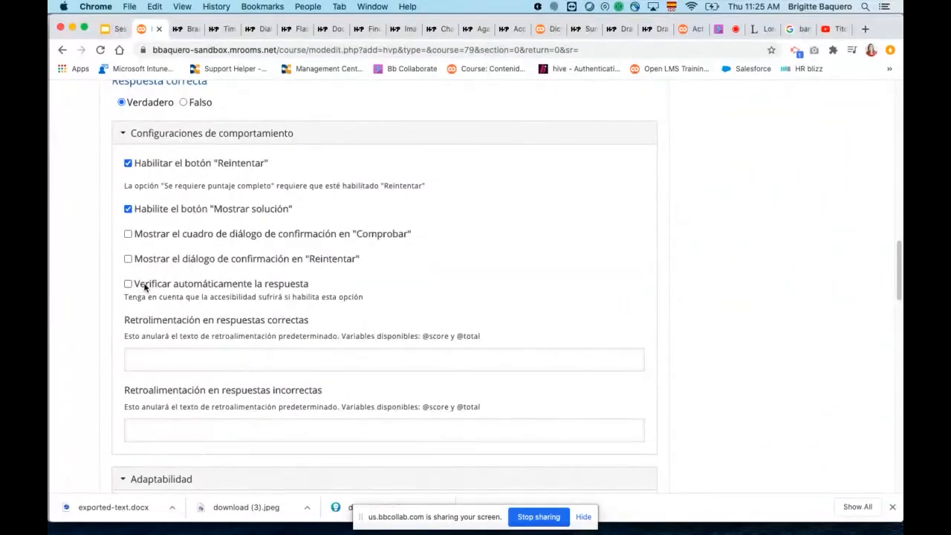
pyautogui.scroll(-7, 262, 337)
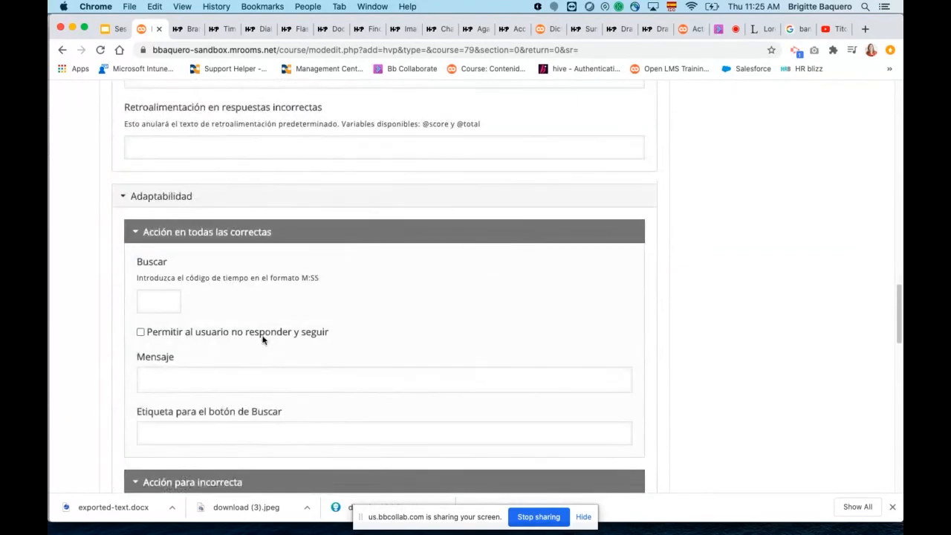
pyautogui.scroll(-5, 262, 340)
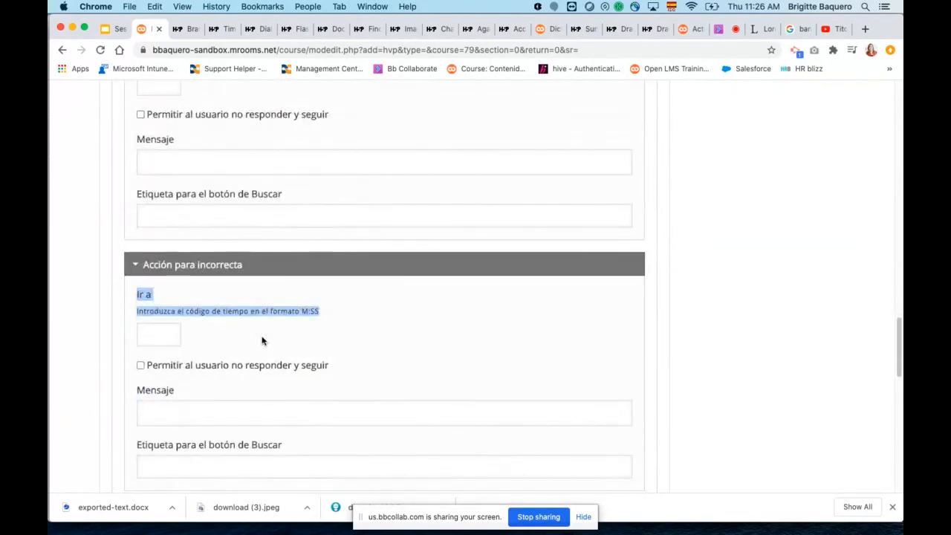
pyautogui.scroll(9, 262, 338)
pyautogui.scroll(-2, 250, 327)
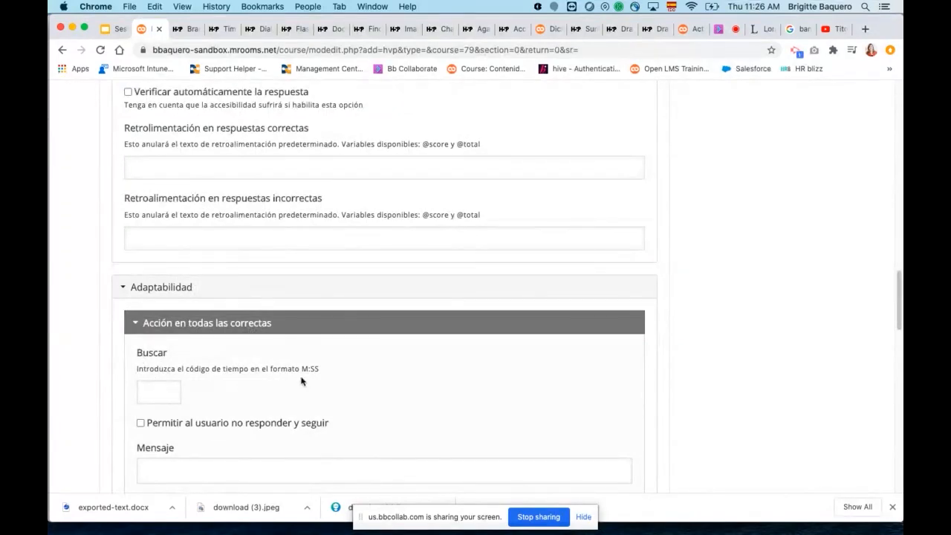
pyautogui.scroll(-2, 351, 389)
pyautogui.scroll(-12, 350, 389)
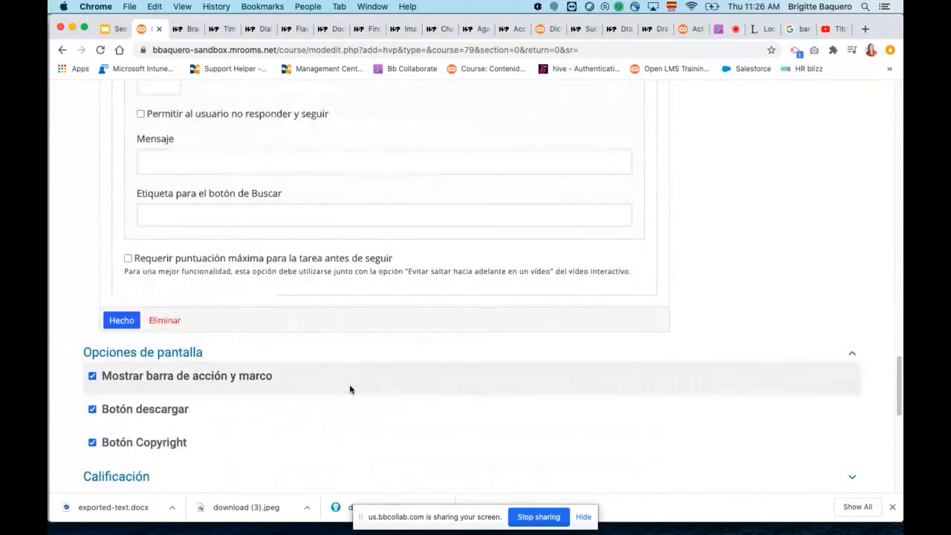
pyautogui.scroll(-6, 351, 389)
# Finish the True/False question and reopen the "Pregunta de control" interaction on the video for editing.
pyautogui.scroll(3, 351, 389)
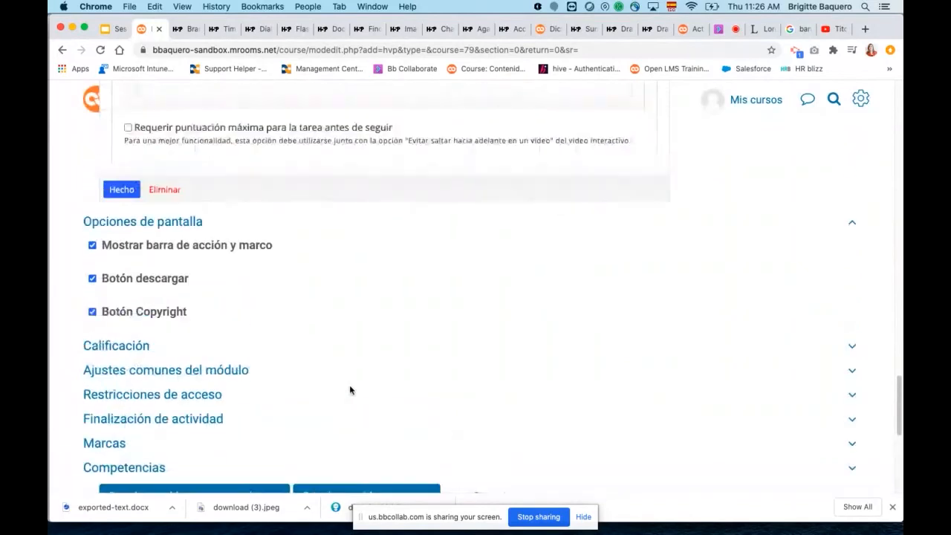
pyautogui.scroll(2, 350, 391)
pyautogui.click(122, 278)
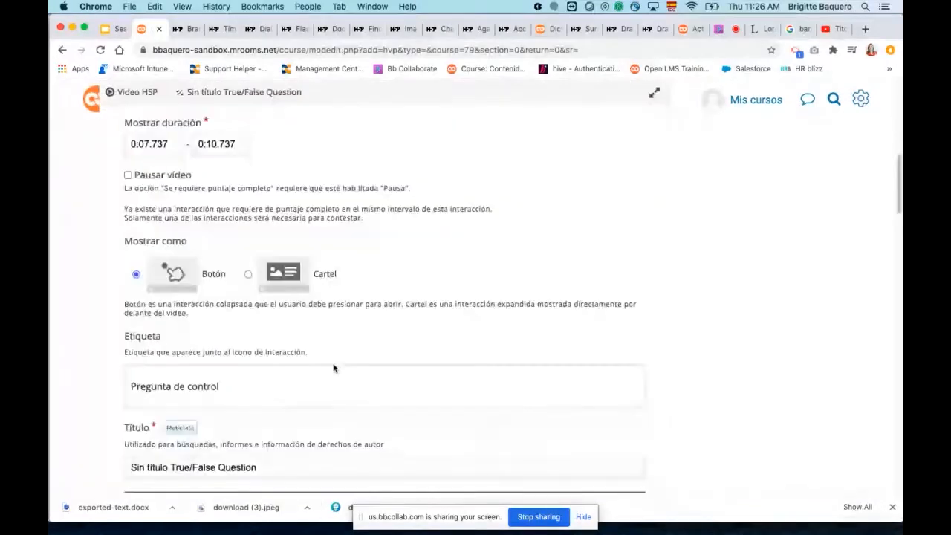
pyautogui.click(391, 362)
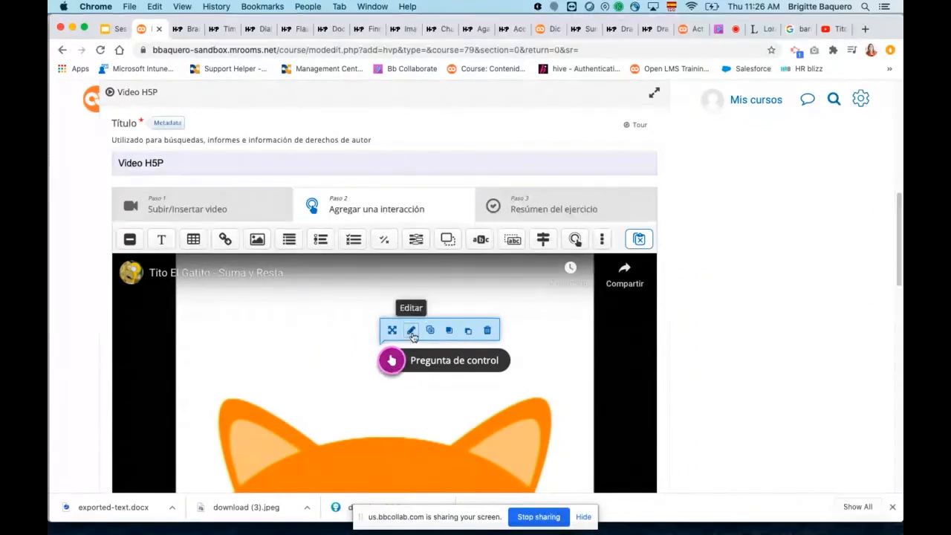
pyautogui.click(411, 330)
# Look through the reopened question's duration, label, question text, behaviour and adaptability settings.
pyautogui.scroll(2, 351, 303)
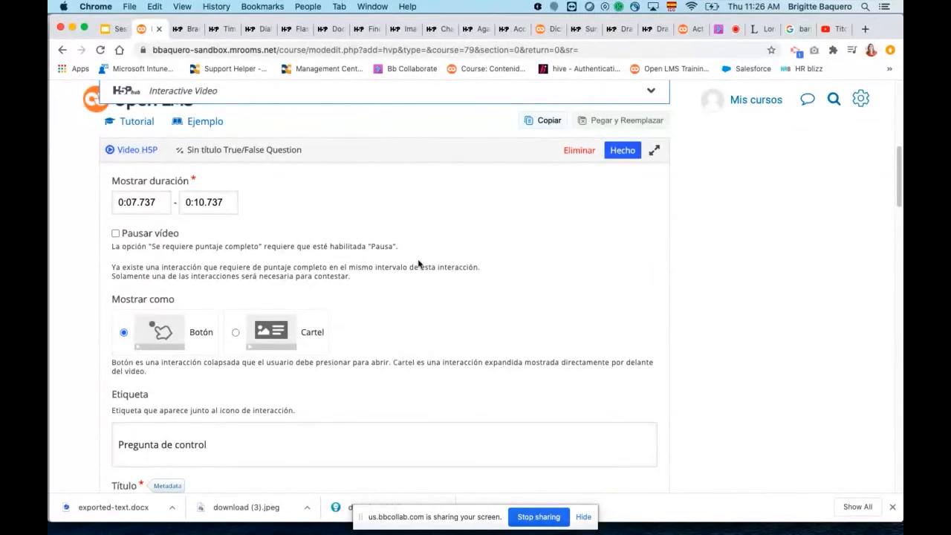
pyautogui.scroll(-12, 418, 263)
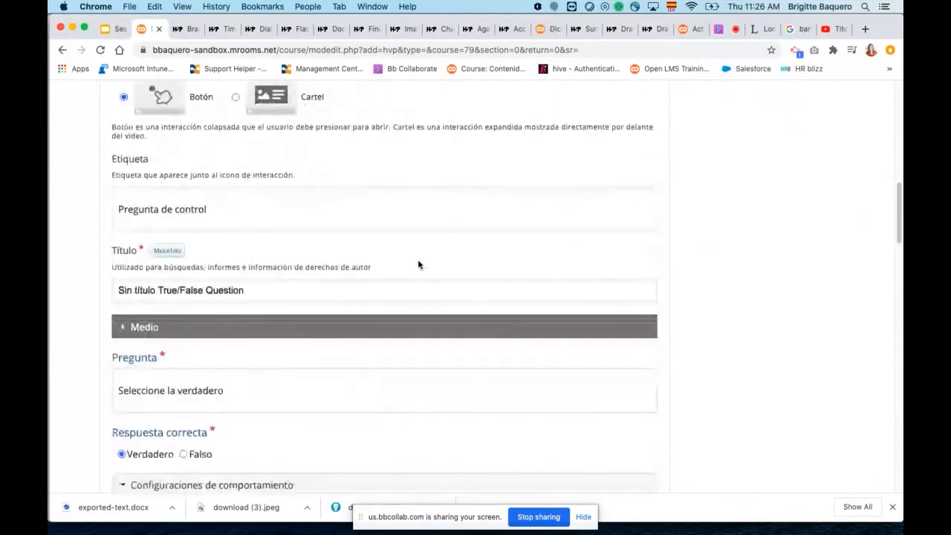
pyautogui.scroll(-15, 418, 264)
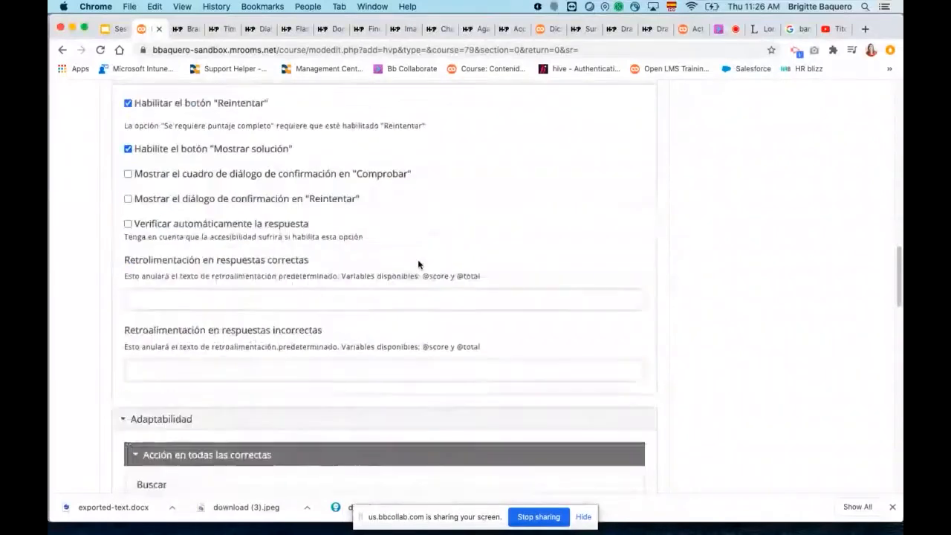
pyautogui.scroll(-20, 419, 263)
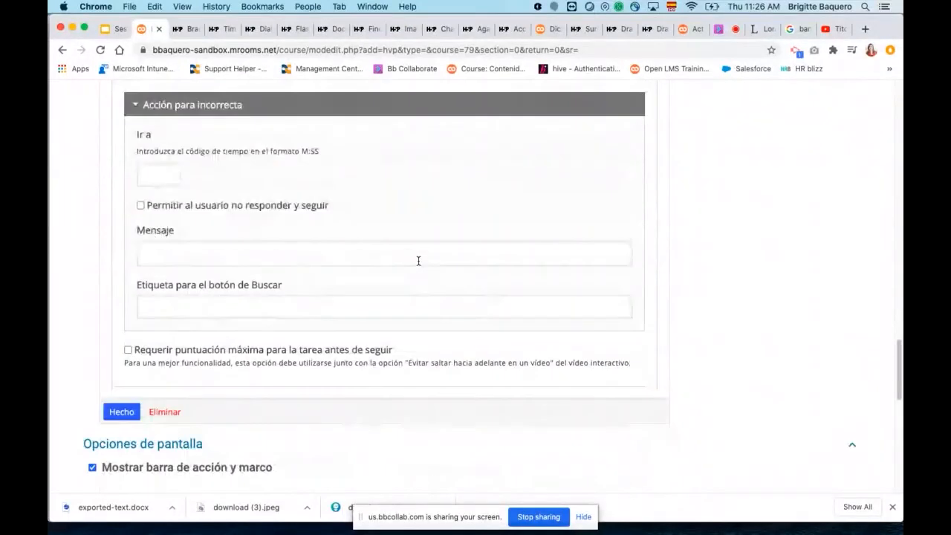
# Expand and collapse the activity's "Calificación" section to show where the grading settings are.
pyautogui.scroll(-7, 418, 264)
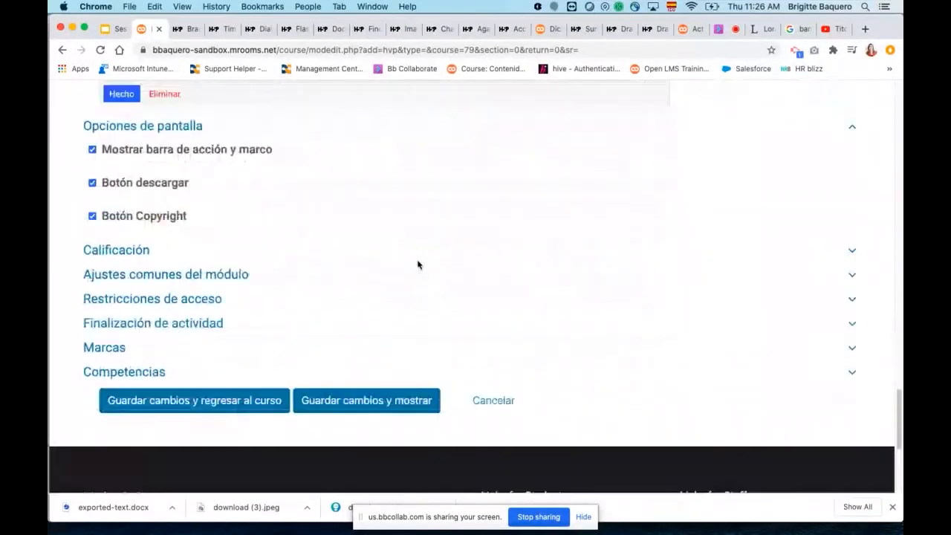
pyautogui.click(111, 251)
pyautogui.click(116, 254)
pyautogui.scroll(13, 353, 301)
pyautogui.scroll(-20, 357, 260)
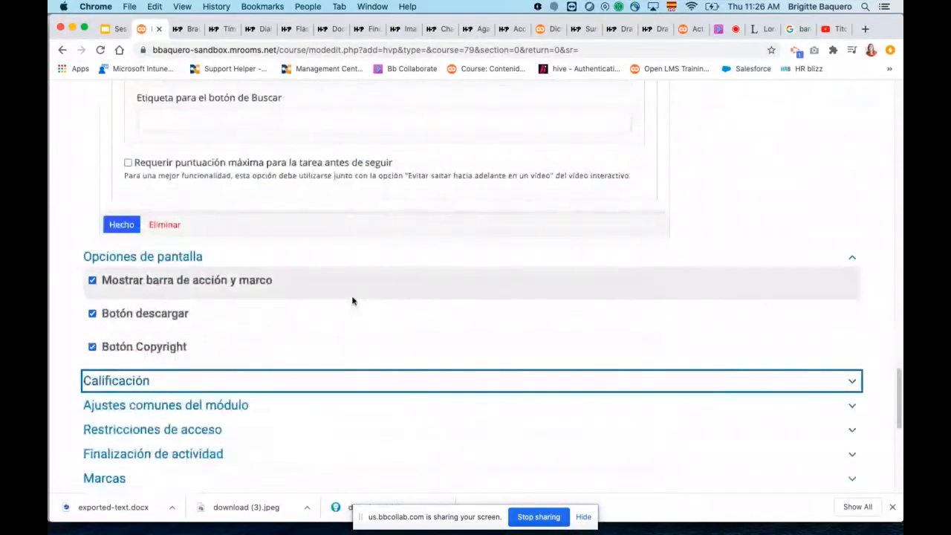
# Look back over the True/False question's adaptability and display settings and close its form to return to the video's interaction editor.
pyautogui.scroll(20, 312, 240)
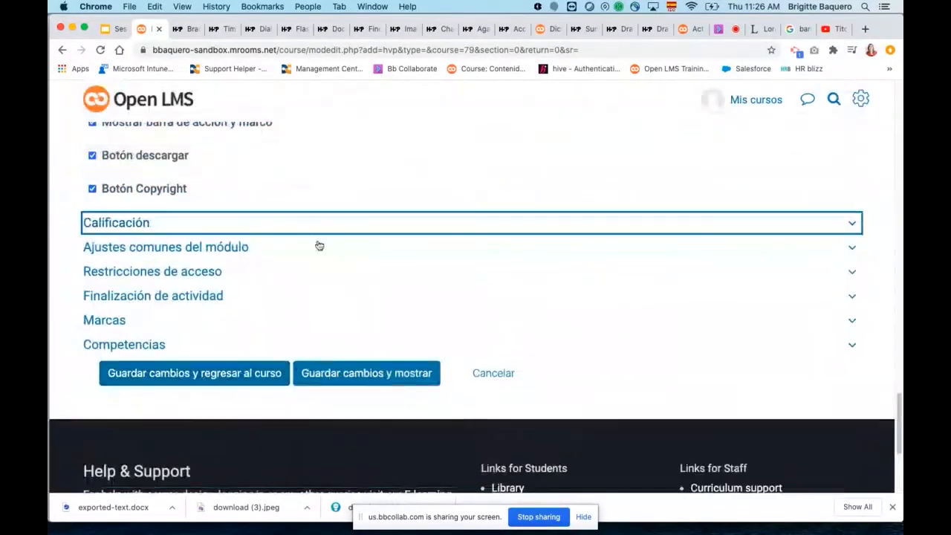
pyautogui.scroll(7, 327, 252)
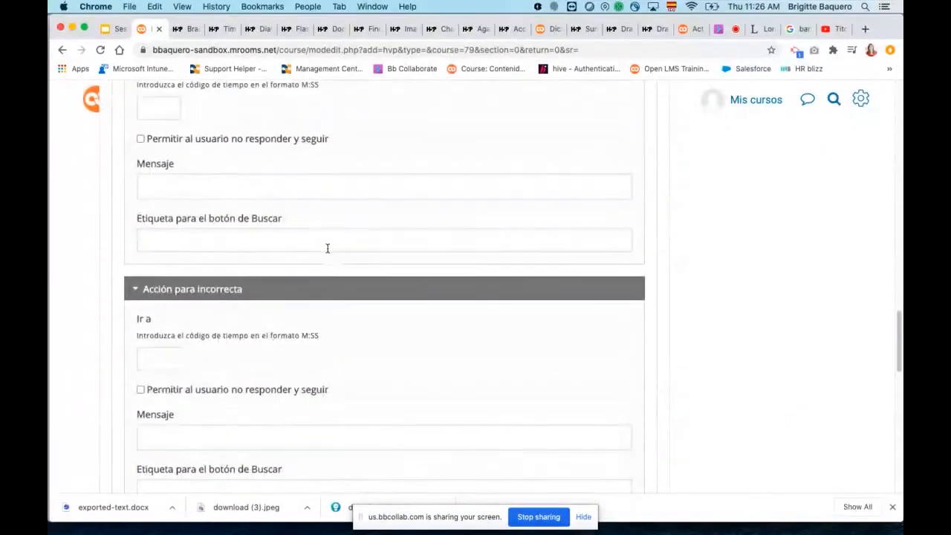
pyautogui.scroll(12, 328, 250)
pyautogui.scroll(-20, 327, 250)
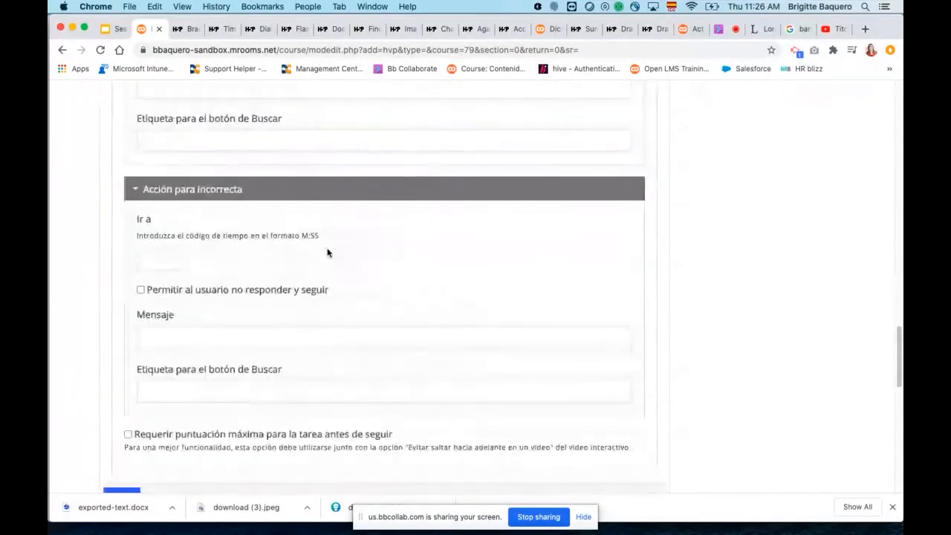
pyautogui.scroll(20, 328, 253)
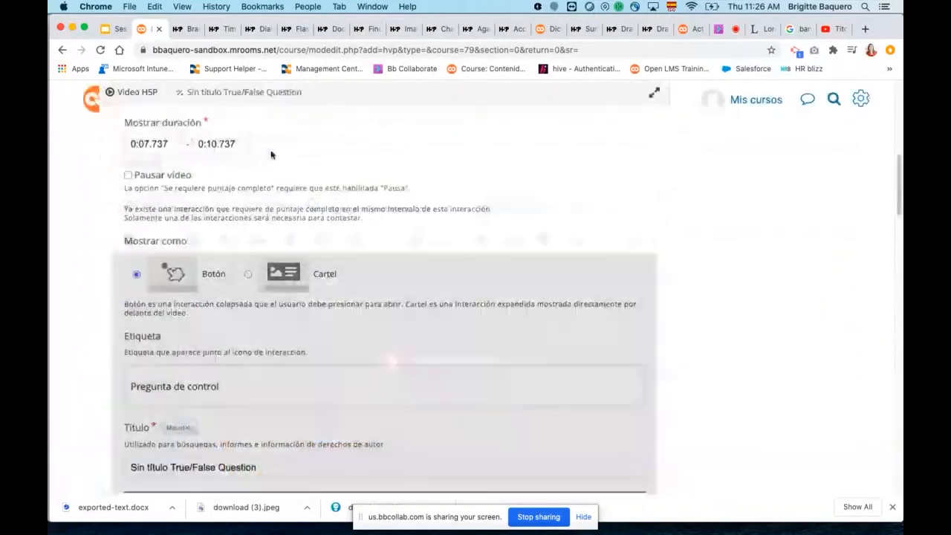
pyautogui.scroll(-1, 465, 305)
pyautogui.moveTo(422, 316); pyautogui.dragTo(243, 272)
pyautogui.scroll(-3, 427, 295)
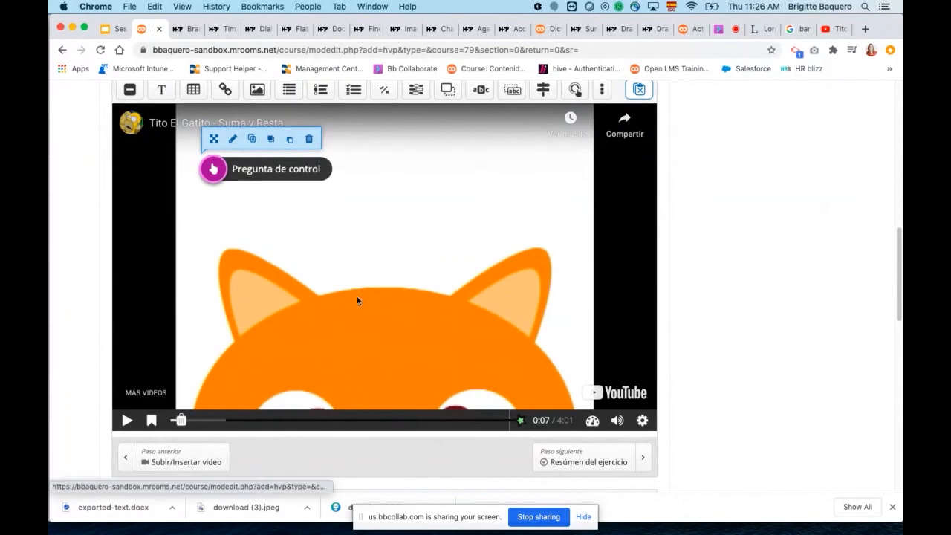
# Rewind the interactive video to 0:01, ahead of the "Pregunta de control" interaction.
pyautogui.scroll(5, 524, 238)
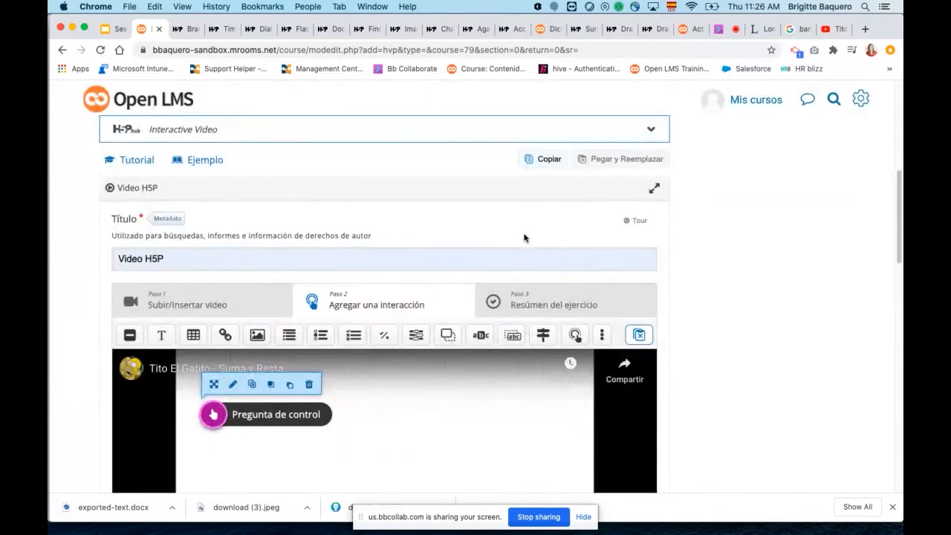
pyautogui.scroll(-7, 465, 286)
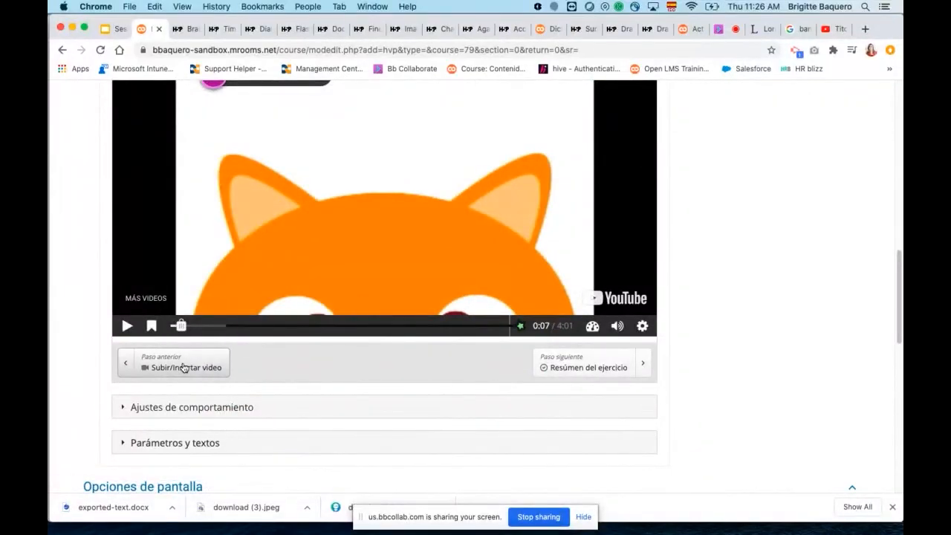
pyautogui.moveTo(182, 327); pyautogui.dragTo(173, 327)
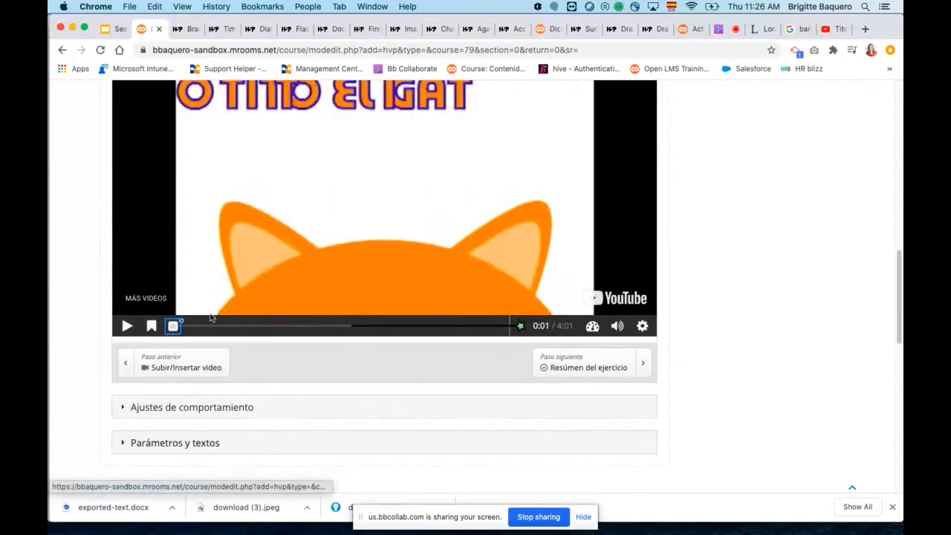
pyautogui.scroll(3, 374, 227)
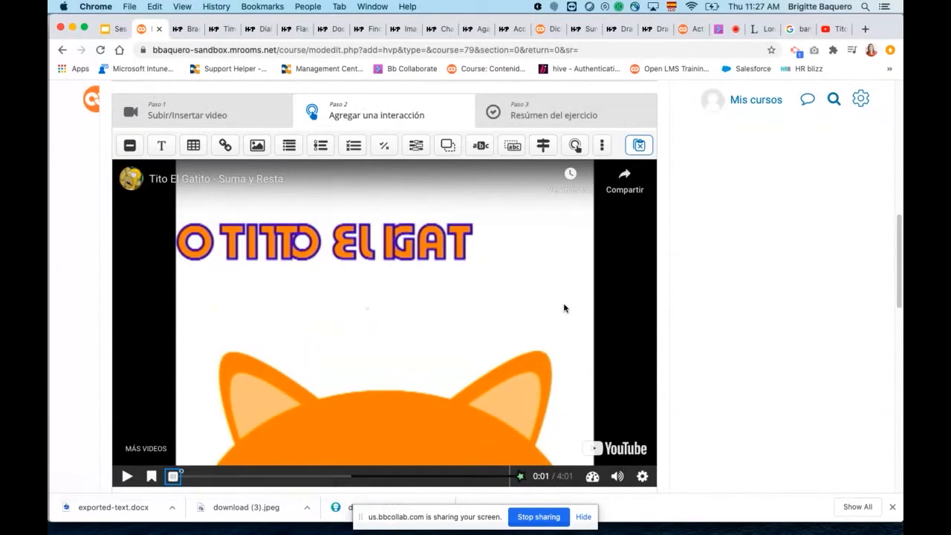
# Save the Interactive Video activity and display it.
pyautogui.scroll(-15, 586, 295)
pyautogui.click(373, 136)
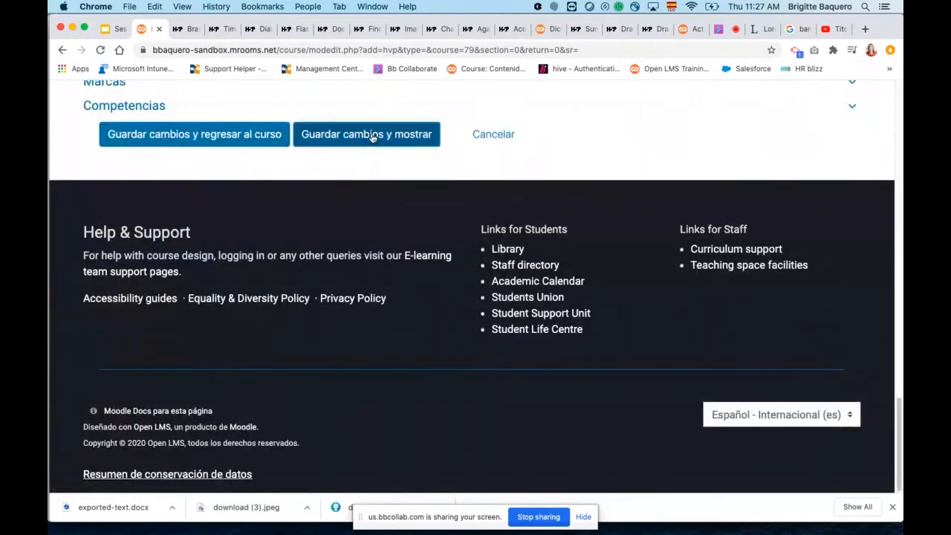
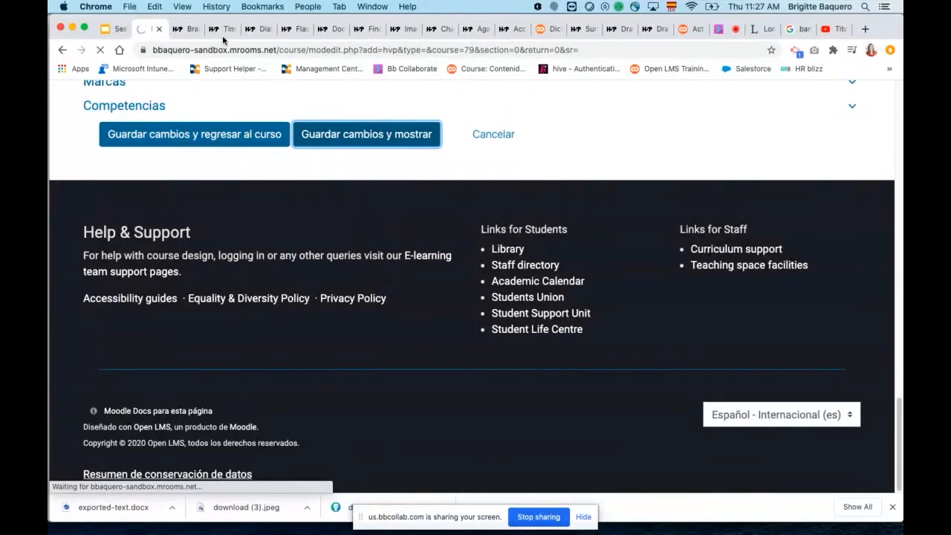
# Switch to the H5P site and open the Interactive Video content type's Smoothie example from its Examples & downloads page.
pyautogui.click(187, 30)
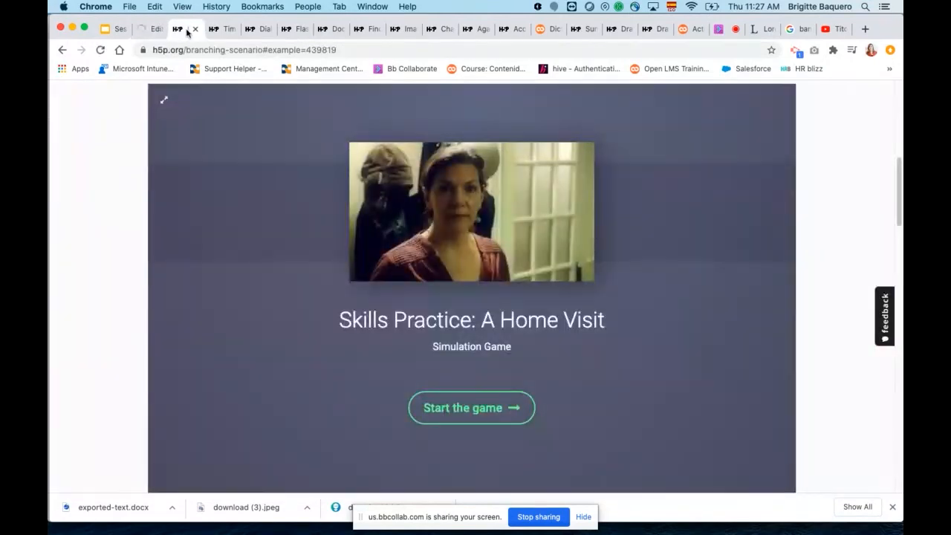
pyautogui.scroll(5, 240, 114)
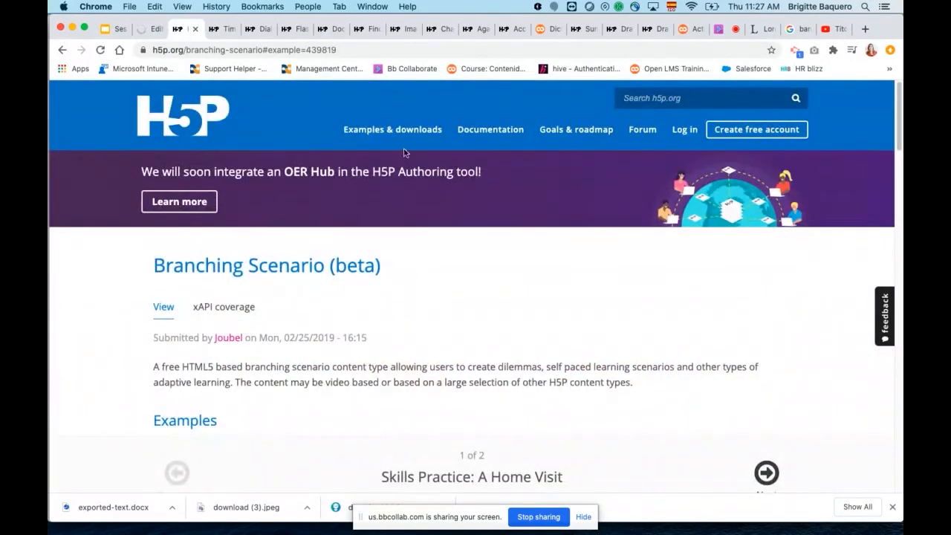
pyautogui.click(393, 129)
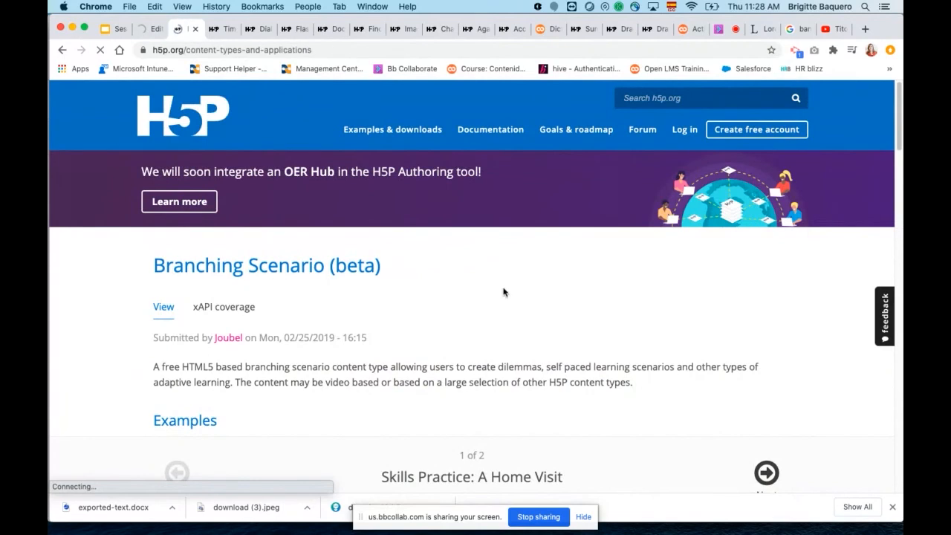
pyautogui.scroll(-3, 520, 289)
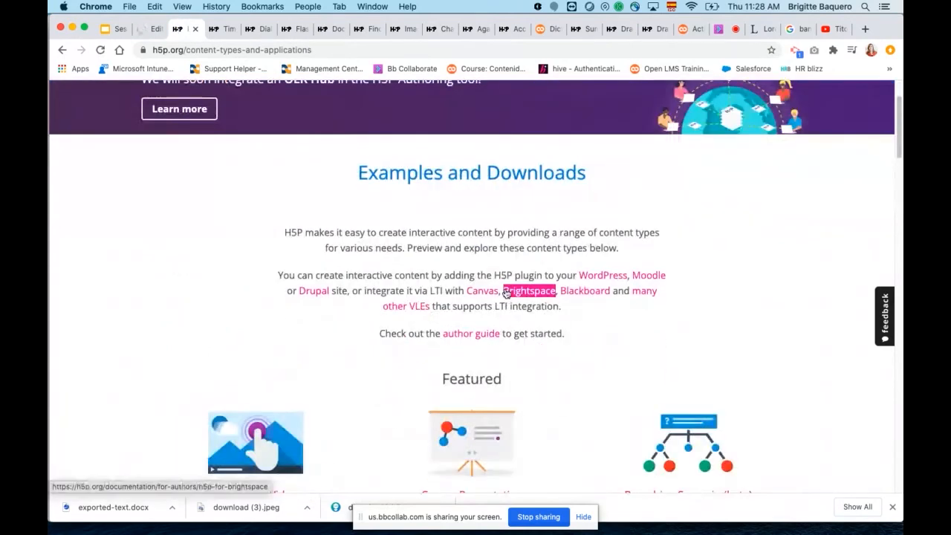
pyautogui.click(272, 382)
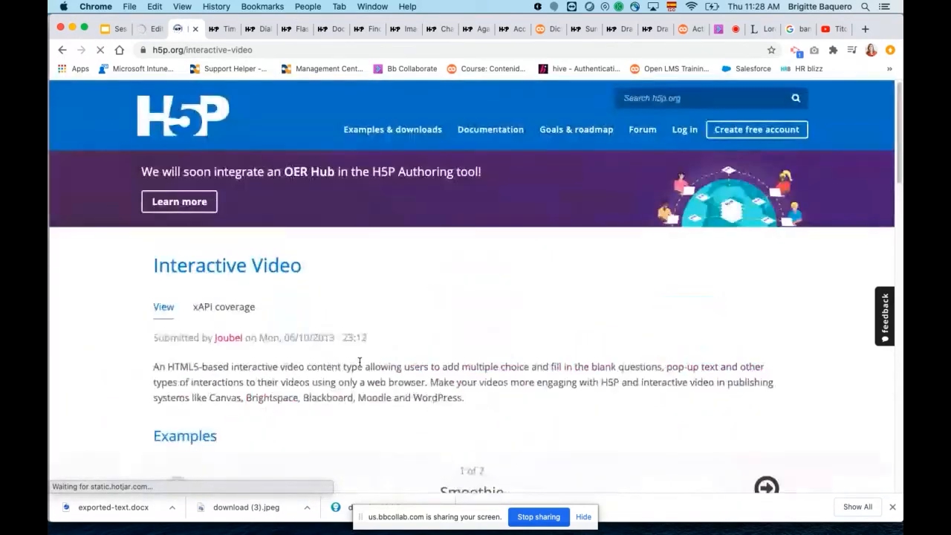
pyautogui.scroll(-3, 476, 348)
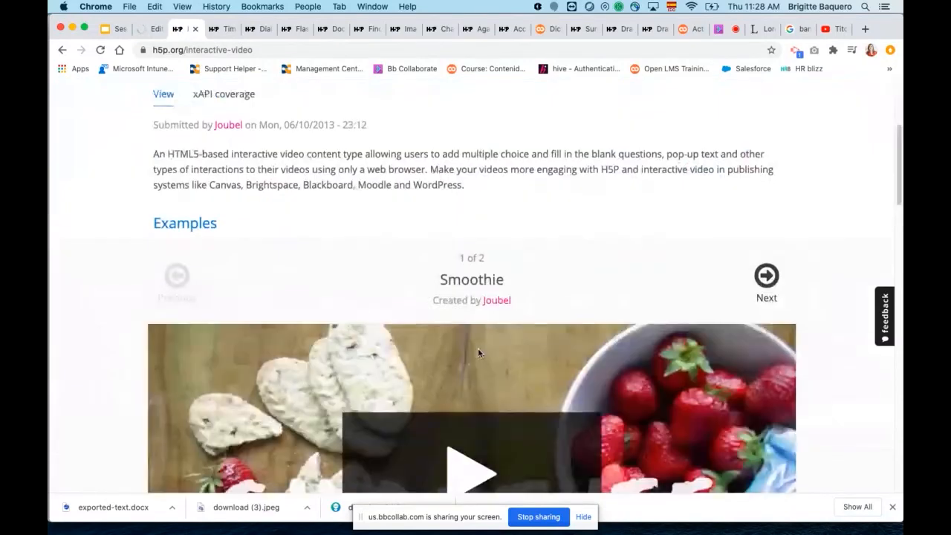
pyautogui.scroll(-2, 475, 342)
pyautogui.scroll(-3, 475, 343)
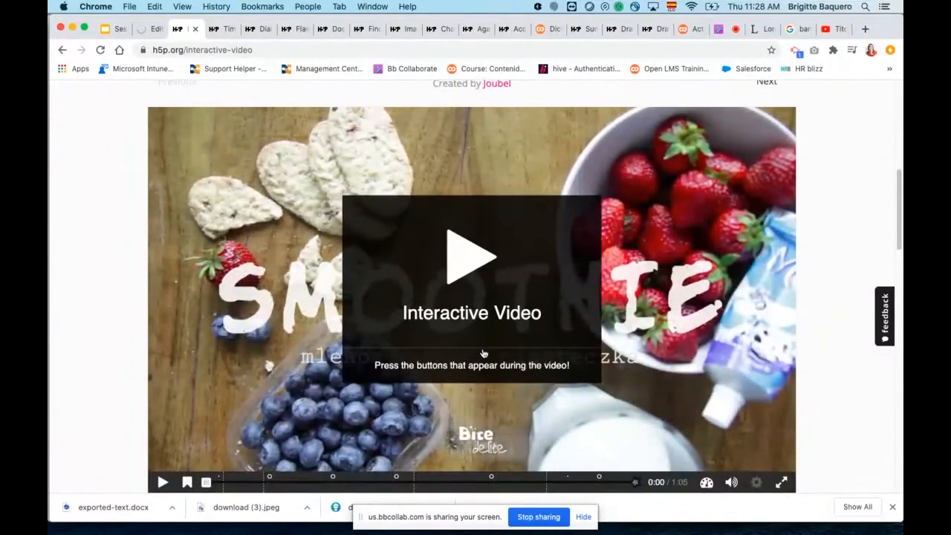
# Play the Smoothie interactive video, pausing at 0:03, and open and close its "Ingredients list" hotspot twice.
pyautogui.click(483, 355)
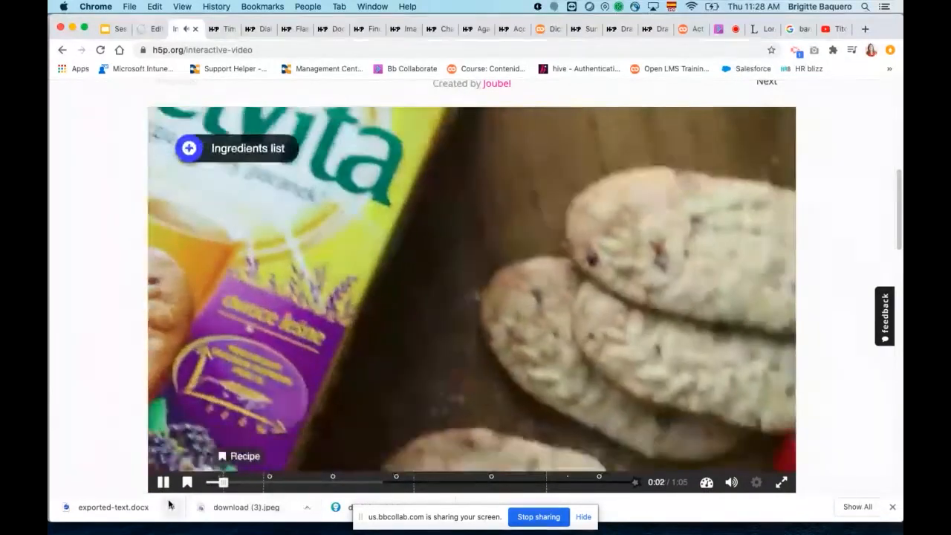
pyautogui.click(162, 482)
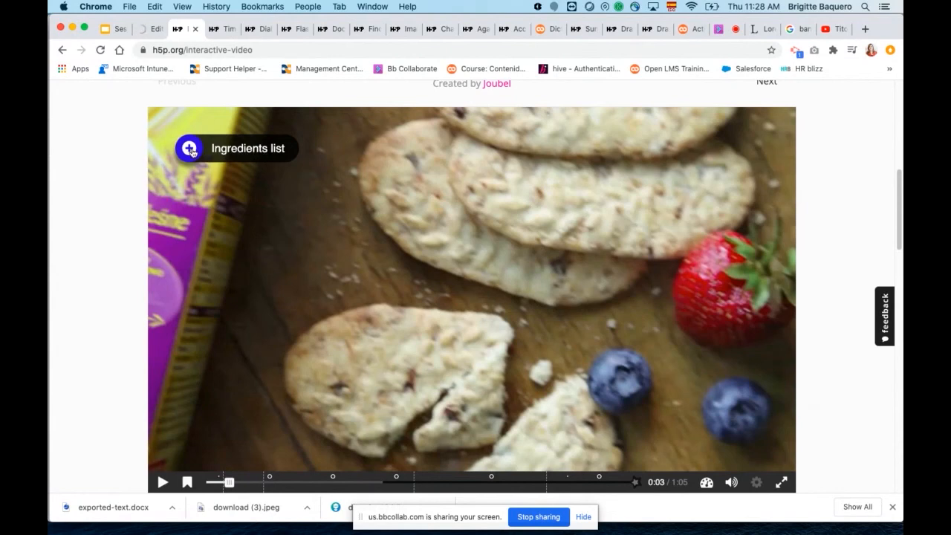
pyautogui.click(189, 149)
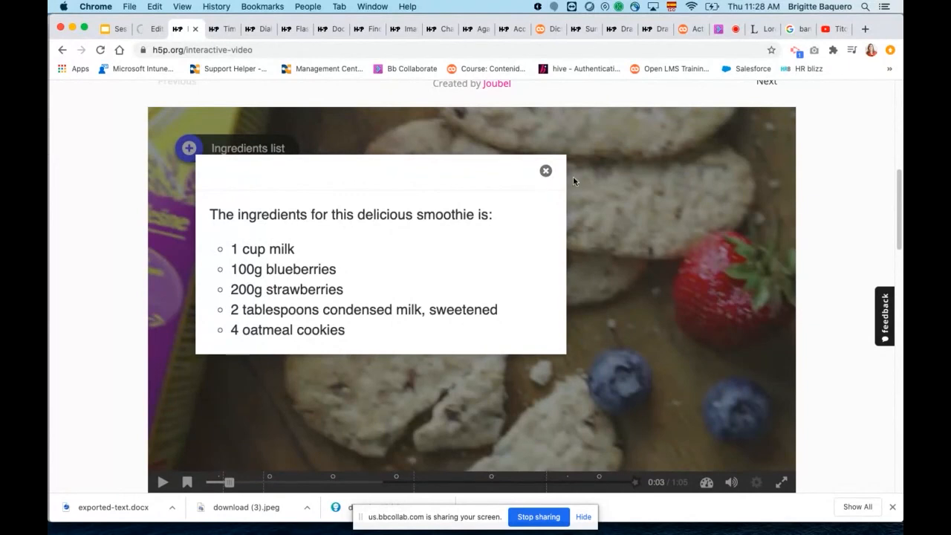
pyautogui.click(545, 172)
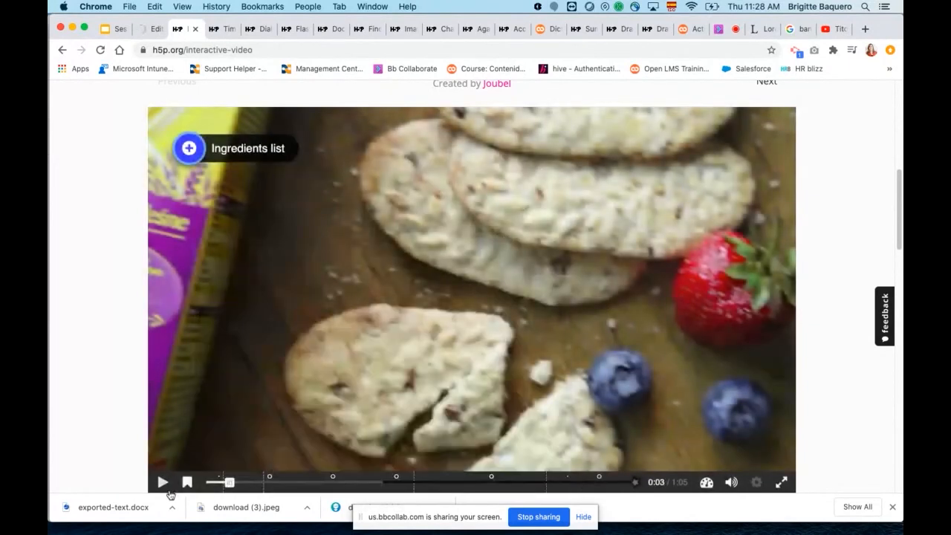
pyautogui.click(164, 483)
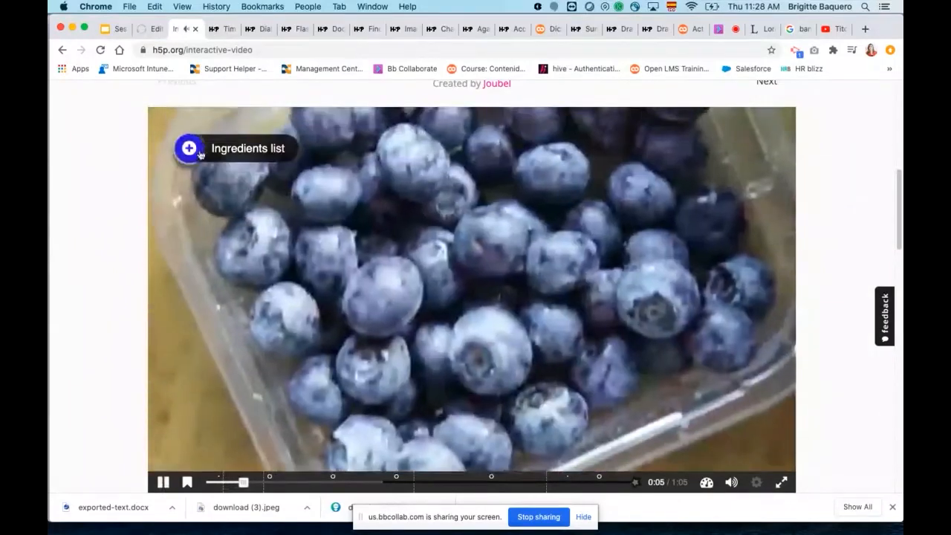
pyautogui.click(190, 150)
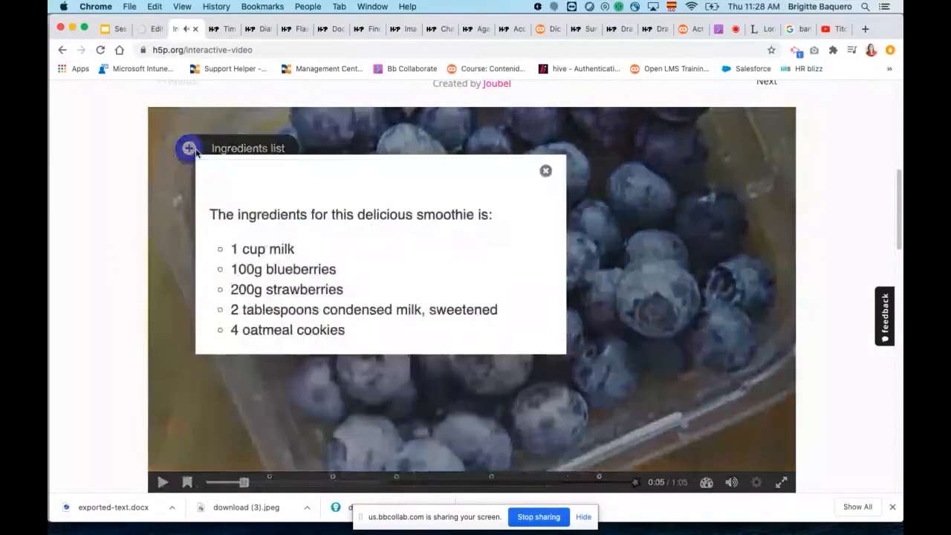
pyautogui.click(191, 149)
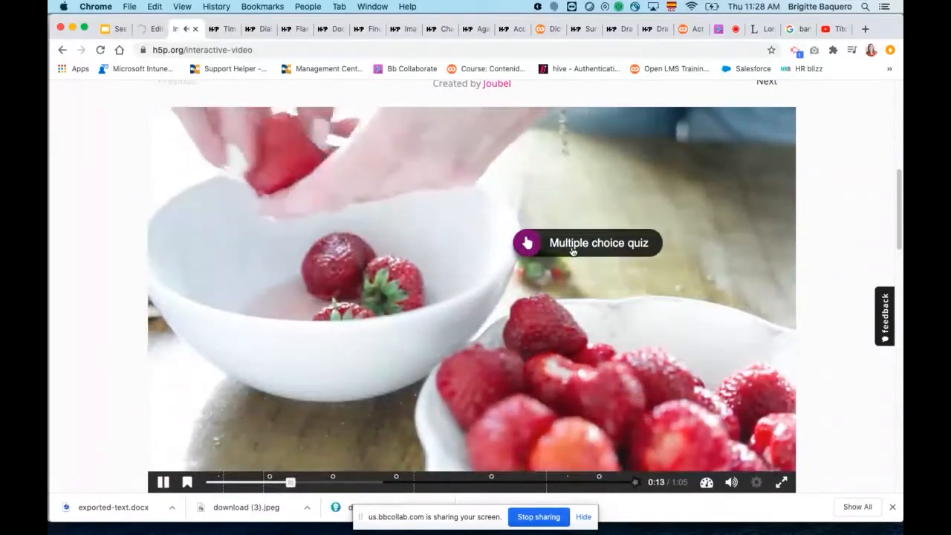
# Answer the video's multiple choice quiz with "Strawberry" and continue, and submit the ingredient highlighting question unanswered to watch the intro again.
pyautogui.click(572, 250)
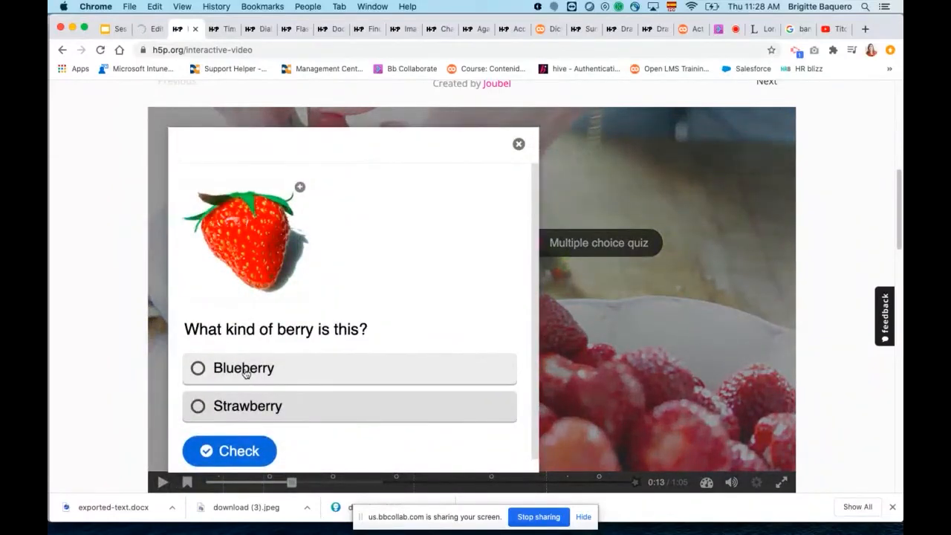
pyautogui.click(243, 406)
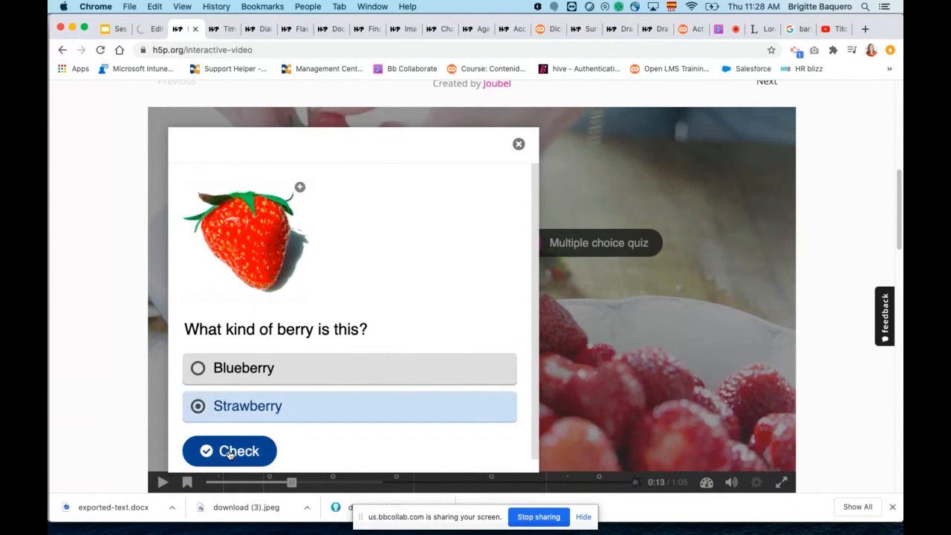
pyautogui.click(228, 453)
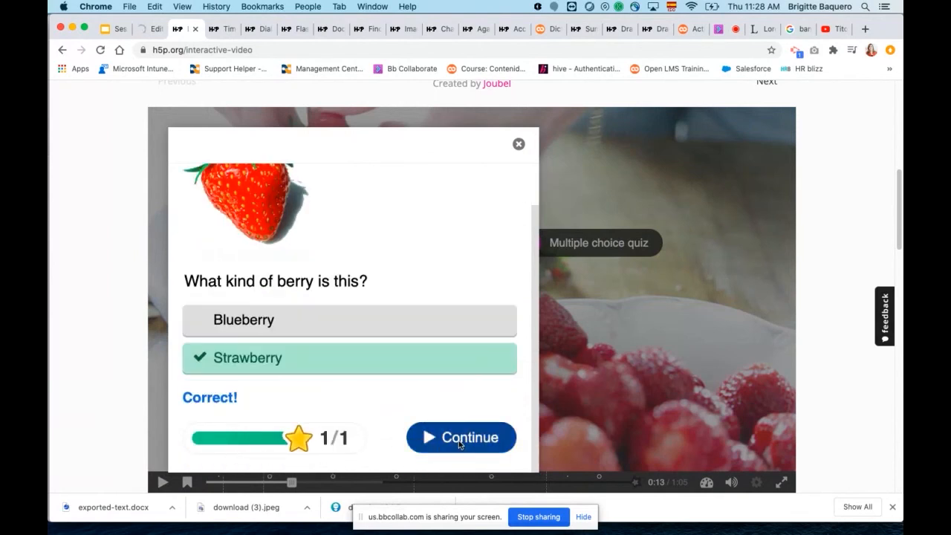
pyautogui.click(459, 438)
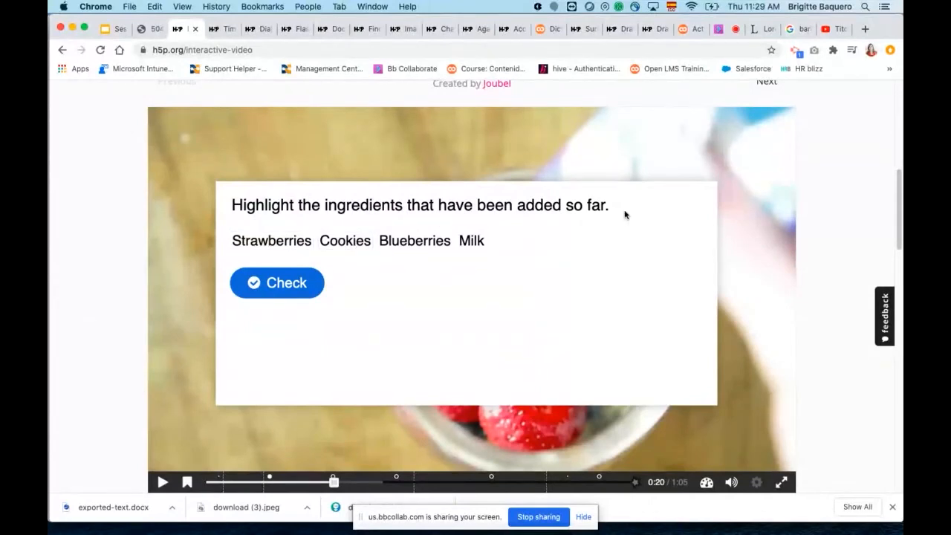
pyautogui.click(280, 289)
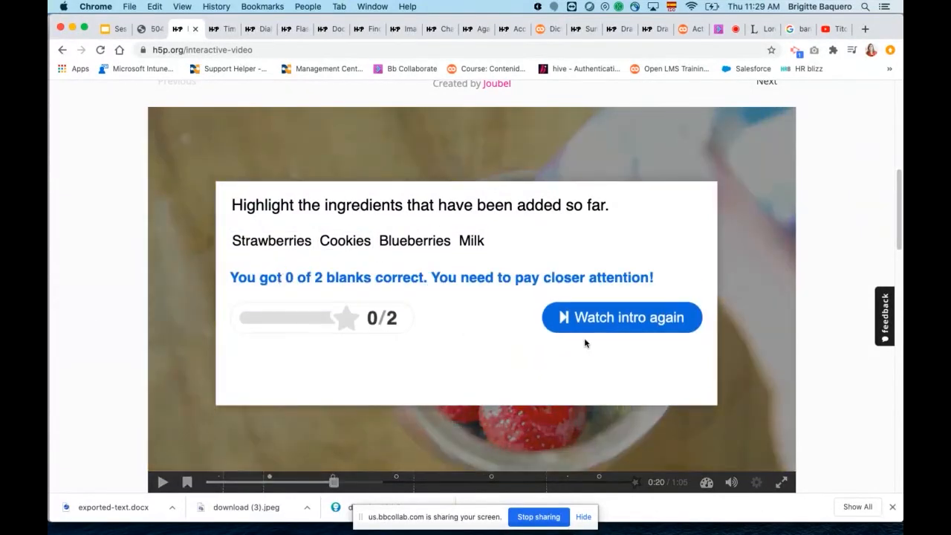
pyautogui.click(605, 323)
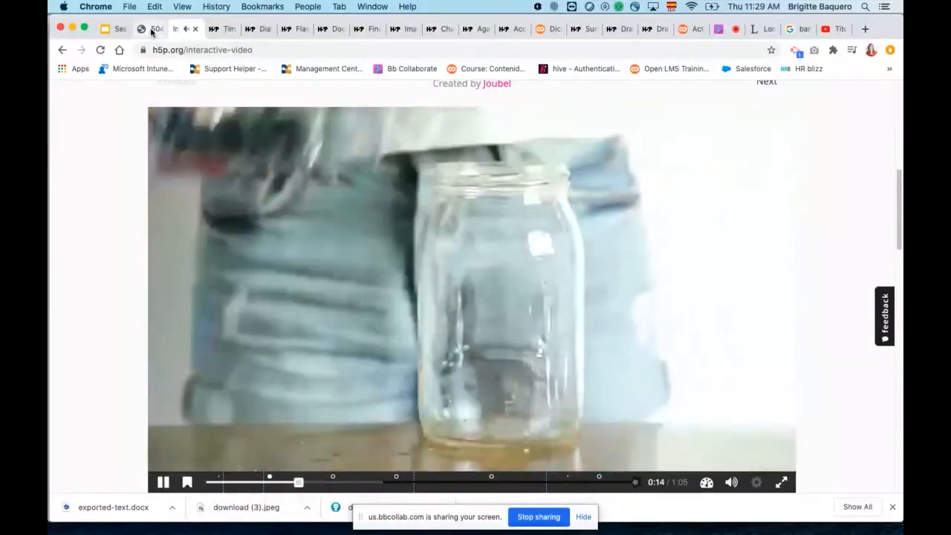
# Switch back to the Open LMS browser tab with the saved Interactive Video activity.
pyautogui.click(152, 30)
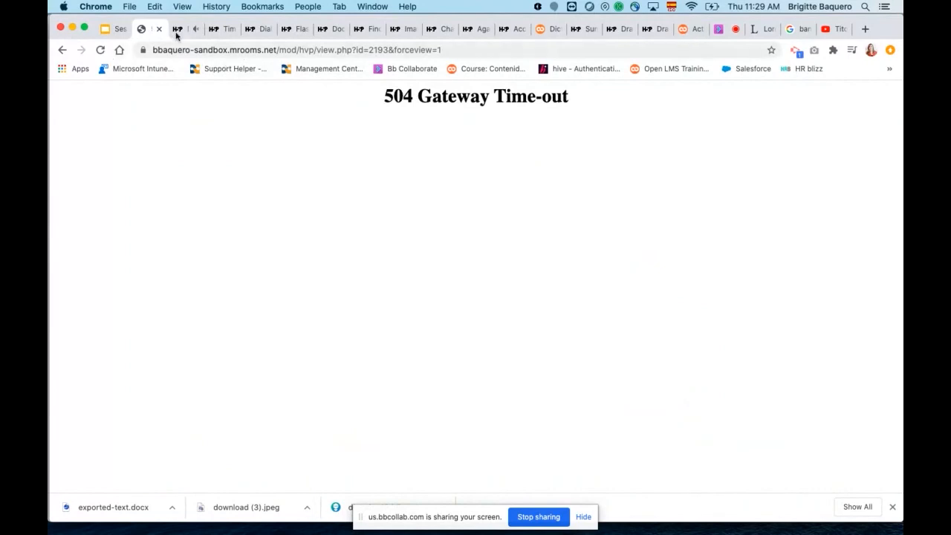
pyautogui.click(182, 29)
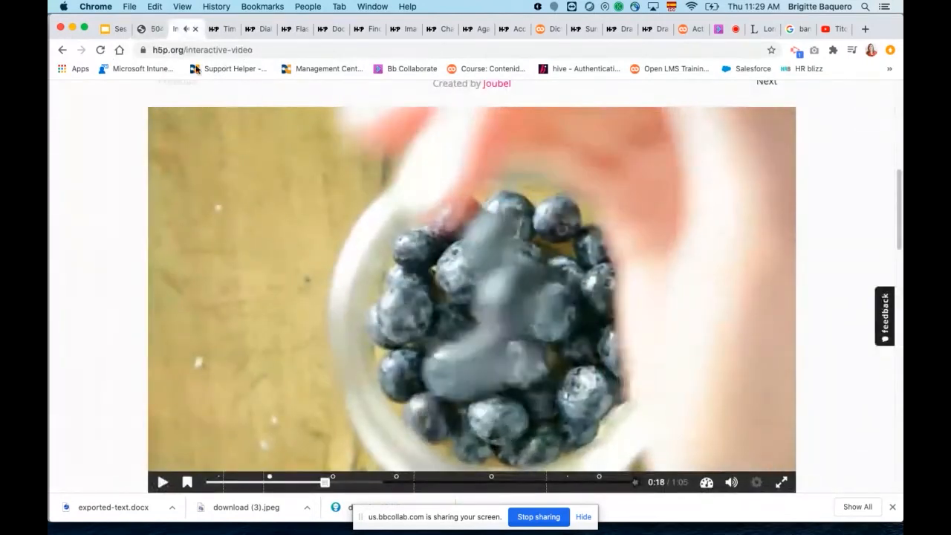
pyautogui.click(149, 28)
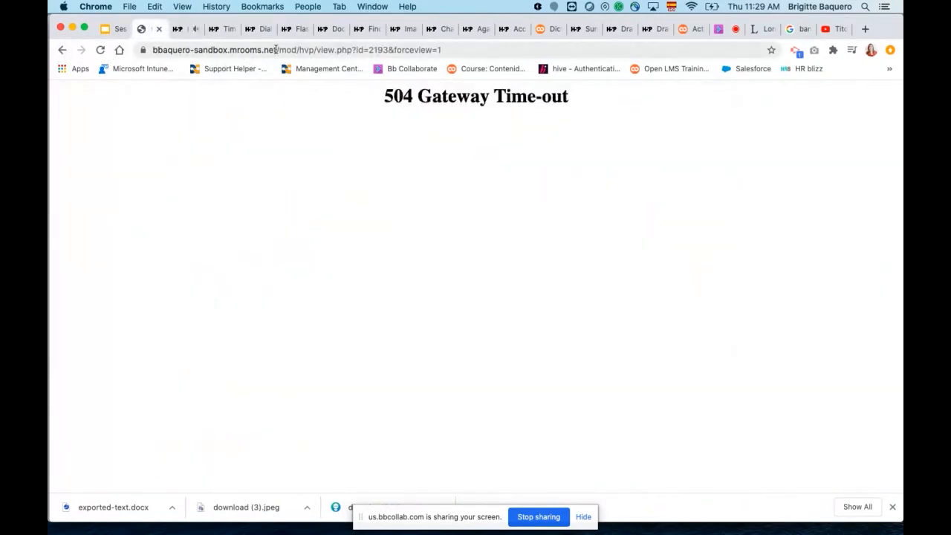
# Try to load the path "Coure" on the Open LMS site in place of the activity's address.
pyautogui.moveTo(280, 49); pyautogui.dragTo(564, 51)
pyautogui.write('Co')
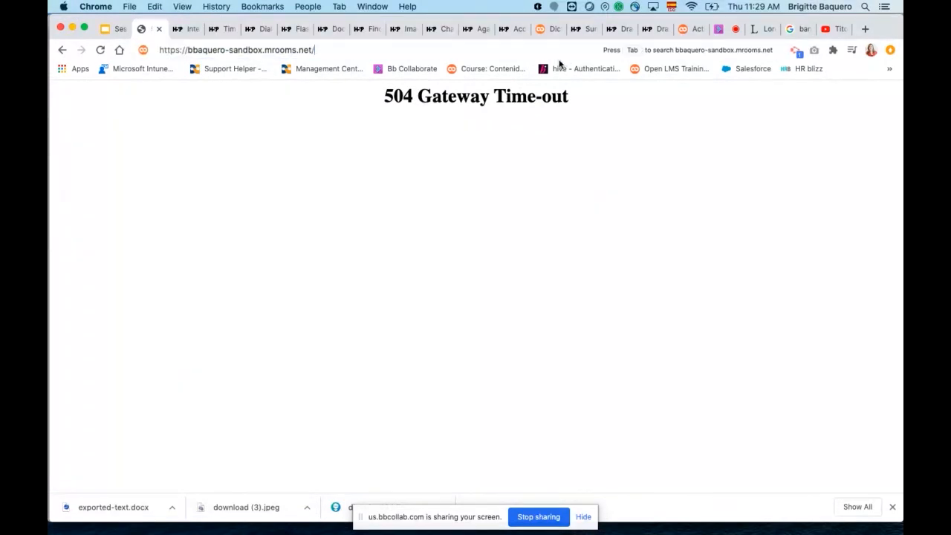
pyautogui.write('ure')
pyautogui.press('Return')
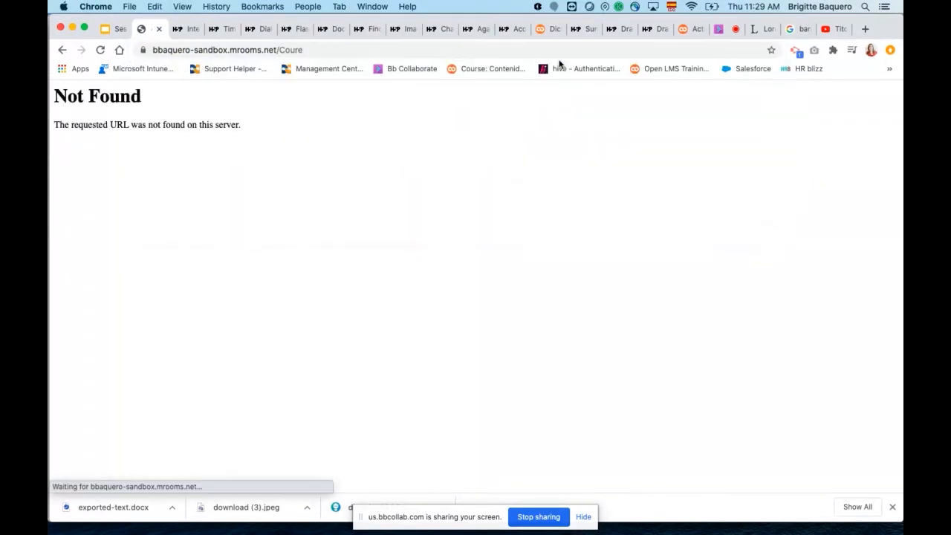
# Load the Open LMS site's course list by replacing the address path with "course".
pyautogui.click(355, 50)
pyautogui.click(366, 53)
pyautogui.press('BackSpace')
pyautogui.press('BackSpace')
pyautogui.press('BackSpace')
pyautogui.press('BackSpace')
pyautogui.press('BackSpace')
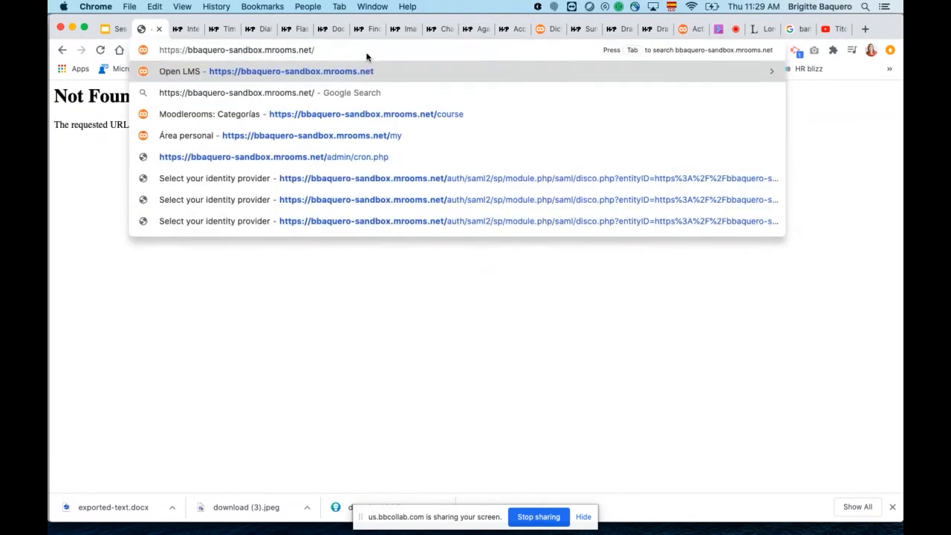
pyautogui.write('course')
pyautogui.press('Return')
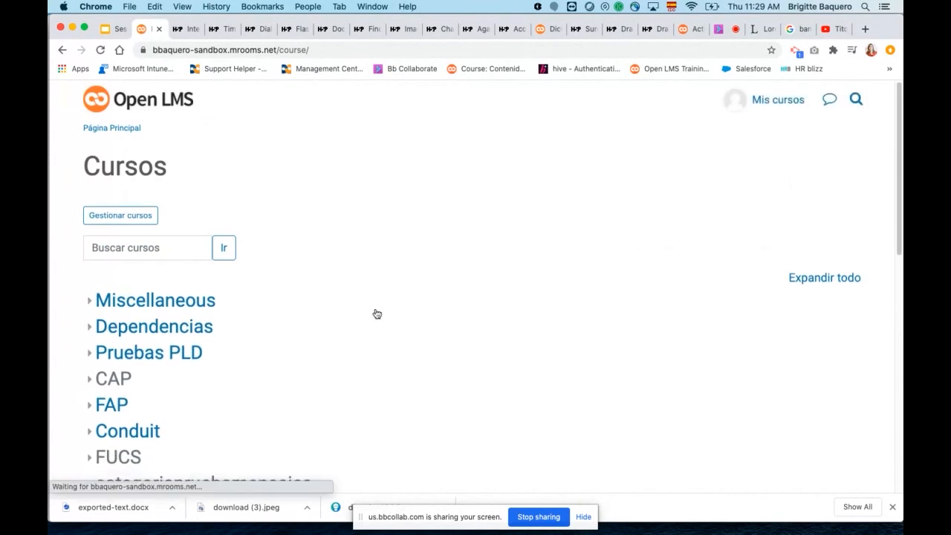
# Open the H5P course from the "Pruebas BBP 2020" category.
pyautogui.scroll(-5, 377, 314)
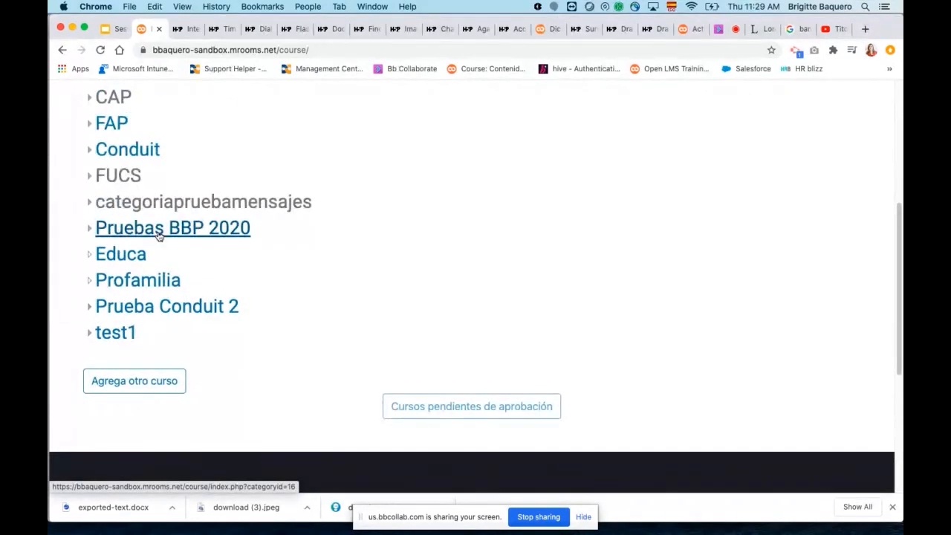
pyautogui.click(163, 234)
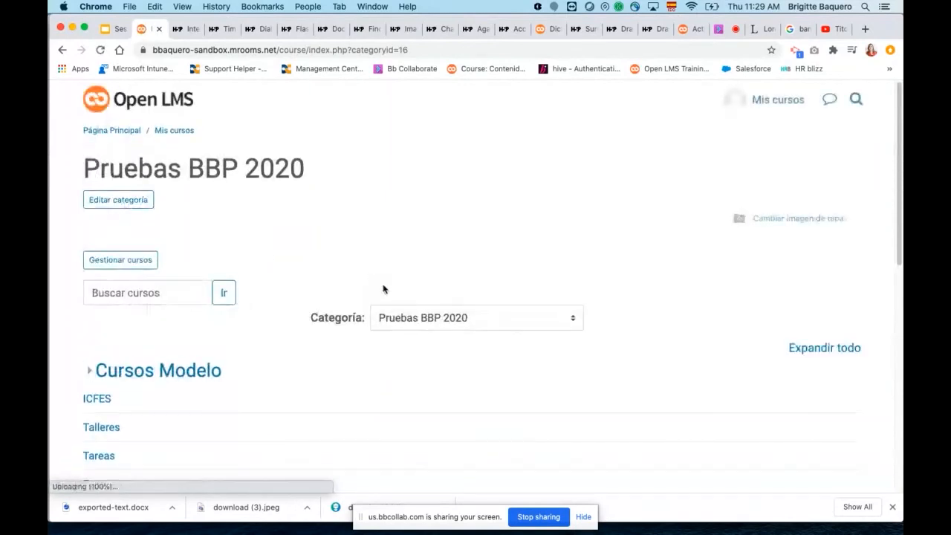
pyautogui.scroll(-3, 387, 297)
pyautogui.click(98, 270)
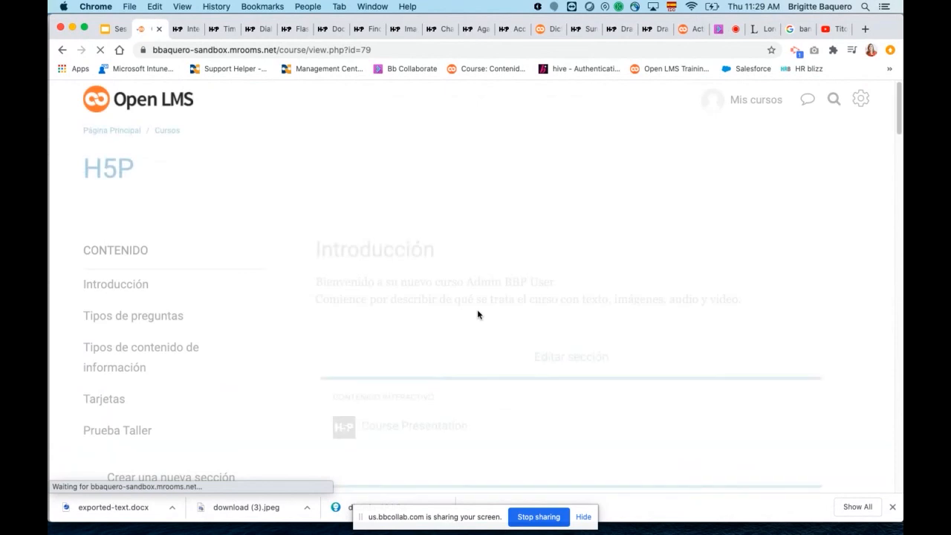
# Open the "Video H5P" activity in the course's Introducción section and play its video through to the "Pregunta de control" interaction.
pyautogui.scroll(-5, 483, 318)
pyautogui.scroll(5, 483, 322)
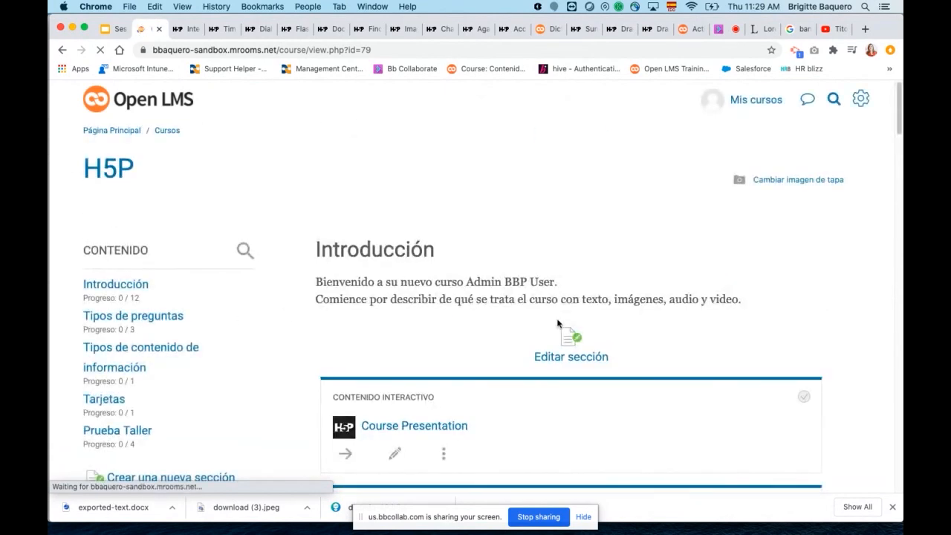
pyautogui.scroll(-15, 558, 322)
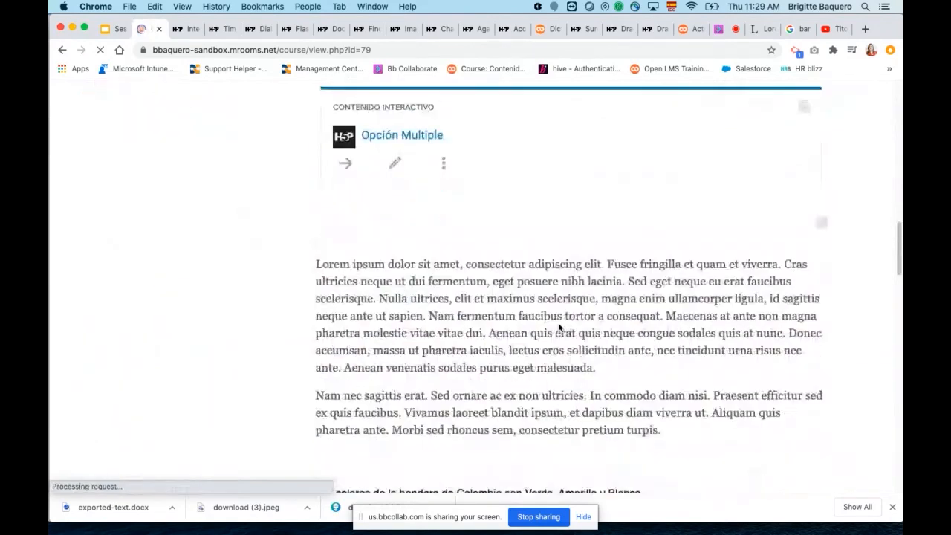
pyautogui.scroll(-10, 559, 325)
pyautogui.scroll(-6, 559, 325)
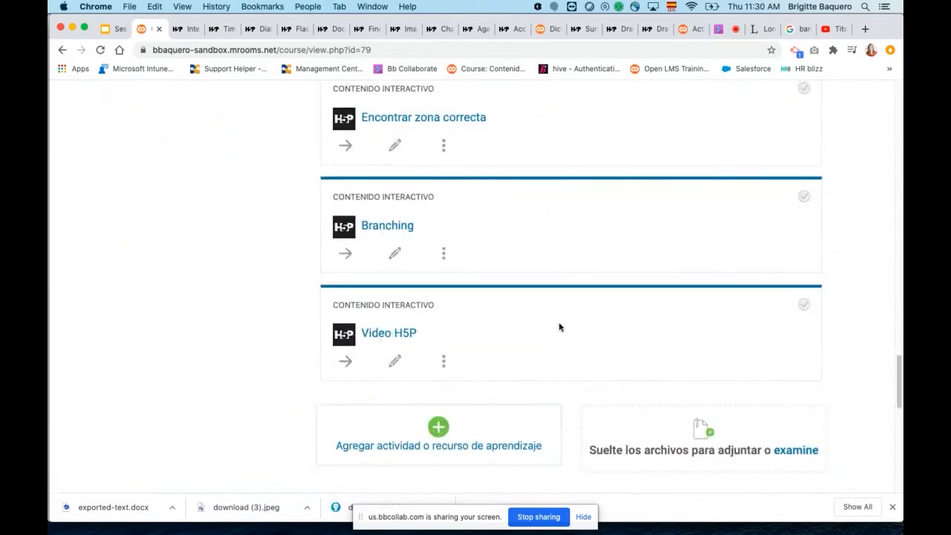
pyautogui.click(392, 333)
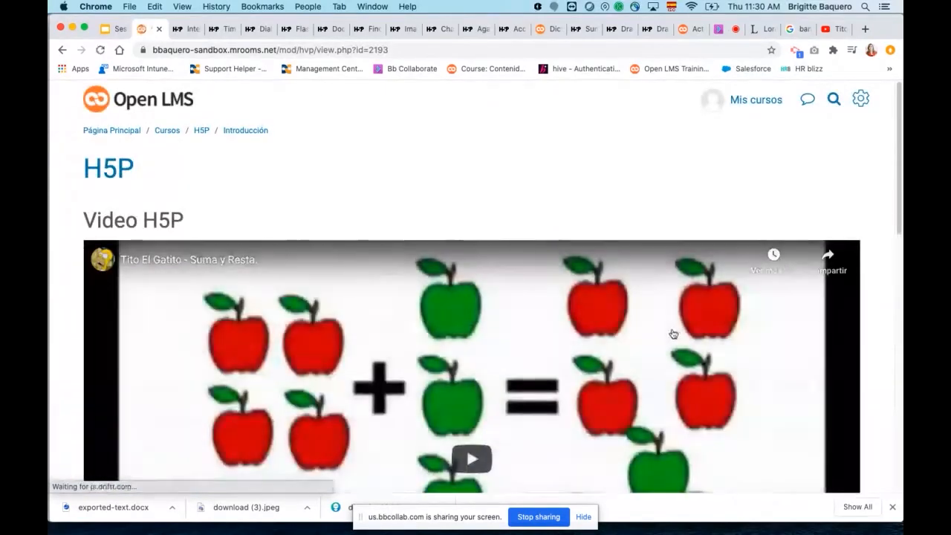
pyautogui.scroll(-5, 325, 382)
pyautogui.click(98, 477)
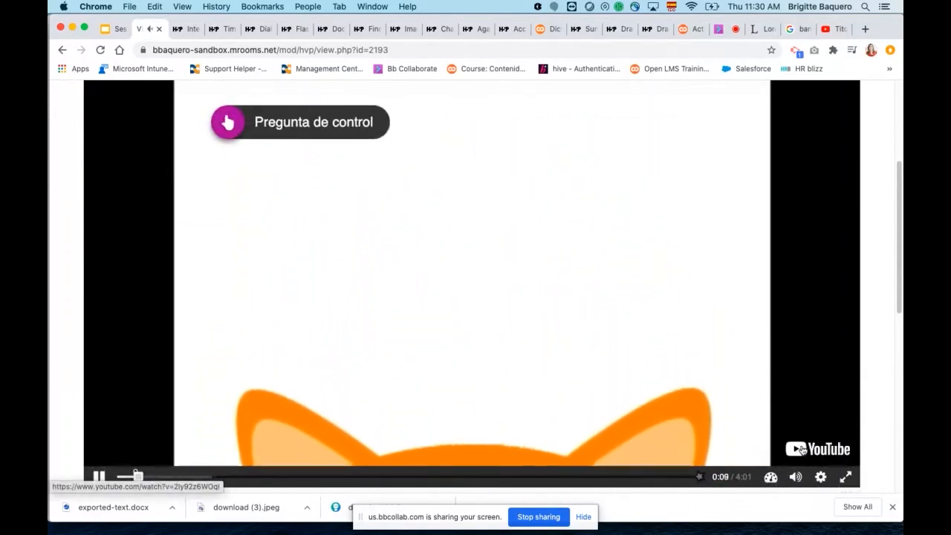
# Open the "Pregunta de control" interaction to view its Verdadero/Falso question, close it unanswered, and pause the video.
pyautogui.click(228, 125)
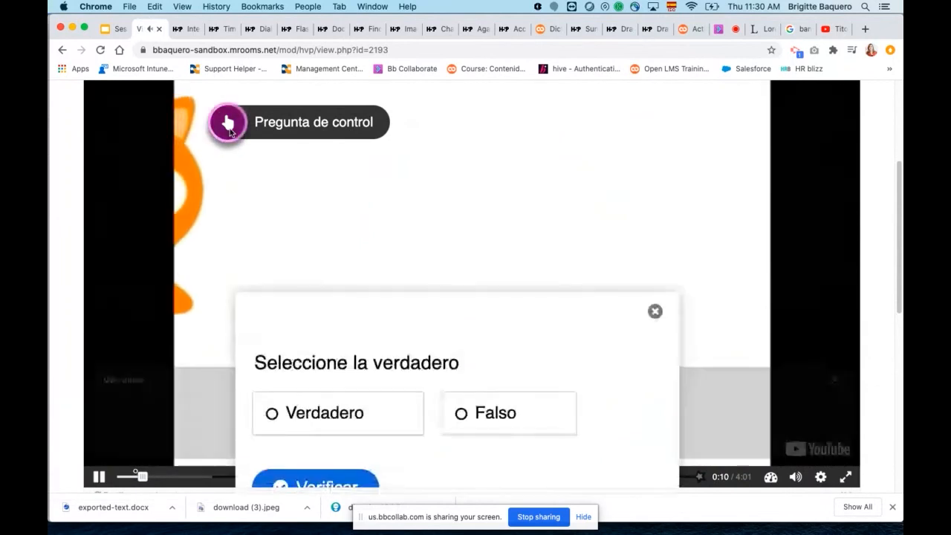
pyautogui.scroll(3, 338, 166)
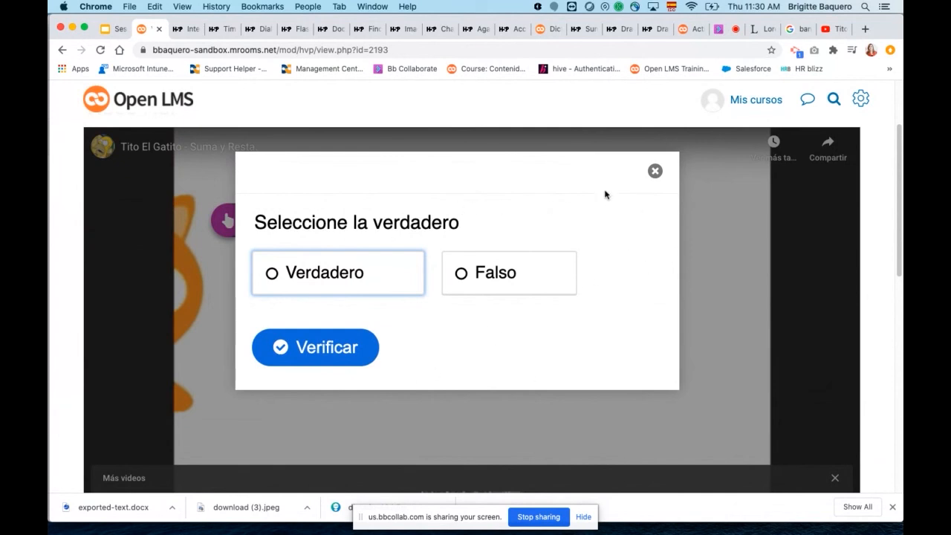
pyautogui.click(656, 171)
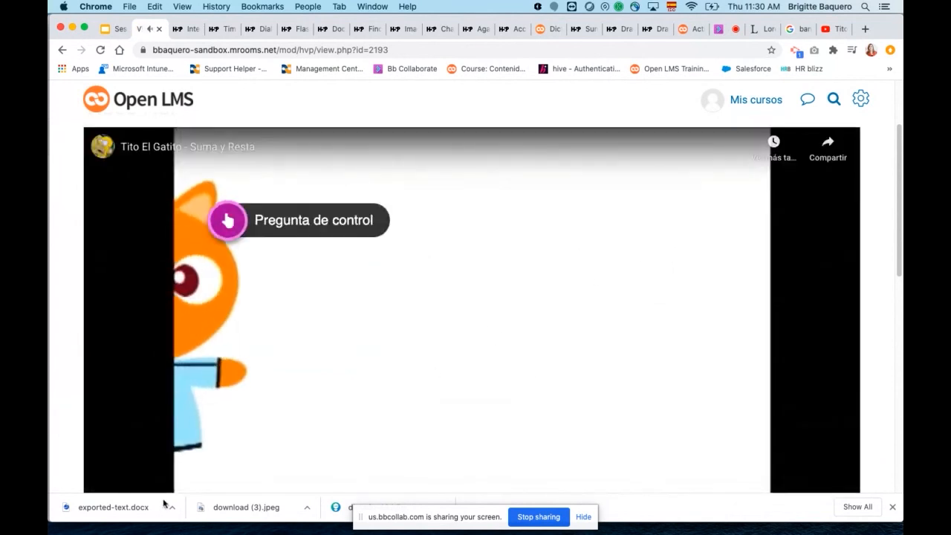
pyautogui.scroll(-2, 307, 335)
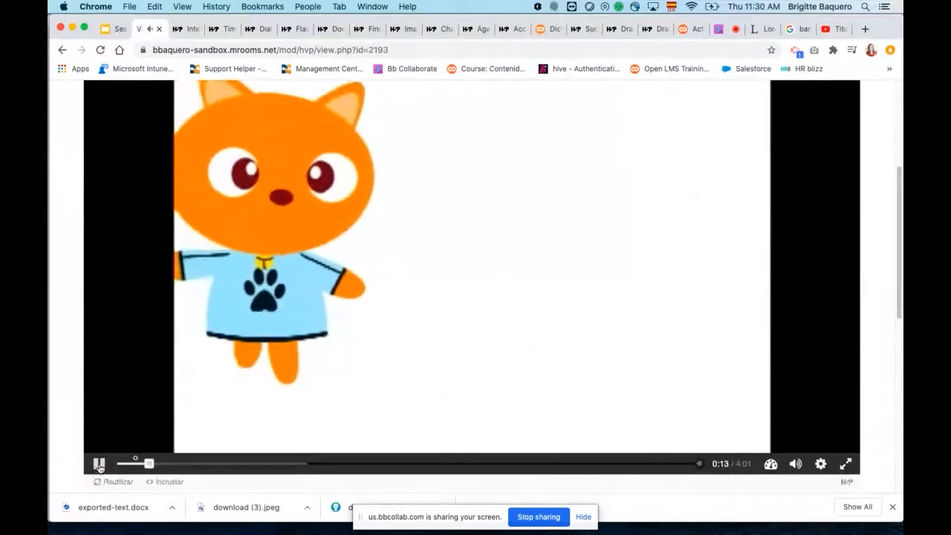
pyautogui.click(99, 464)
# Play h5p.org's Interactive Video example to its ingredients question, highlight Strawberries, Cookies, Blueberries and Milk, and check the answer.
pyautogui.click(187, 29)
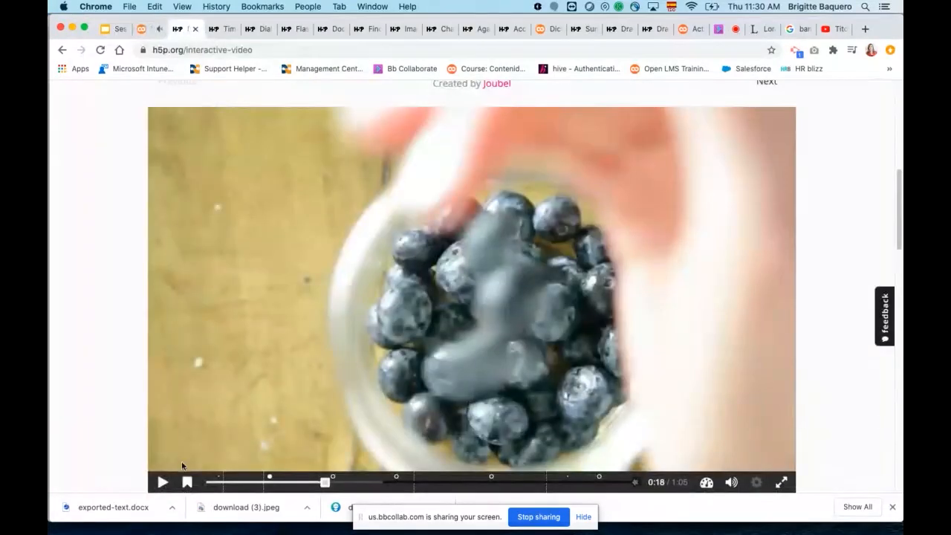
pyautogui.click(161, 483)
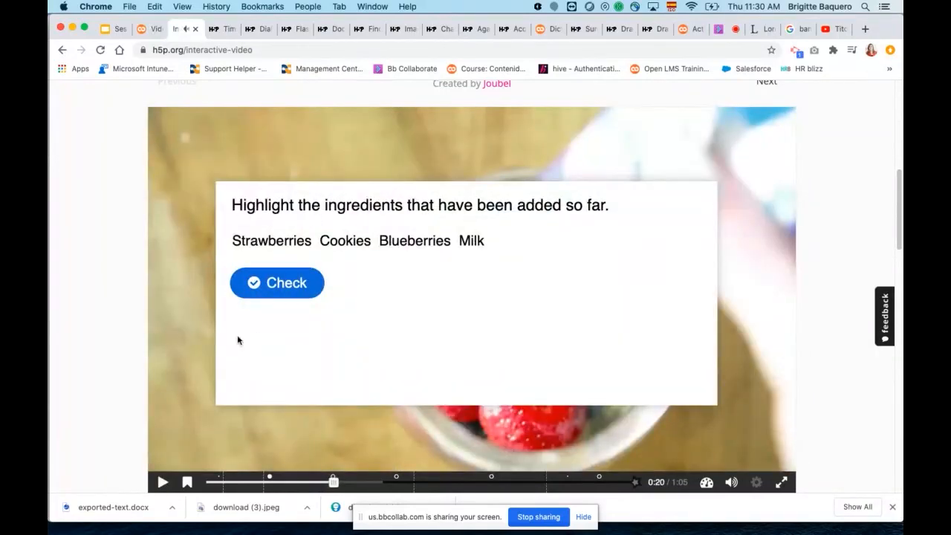
pyautogui.click(353, 242)
pyautogui.click(431, 246)
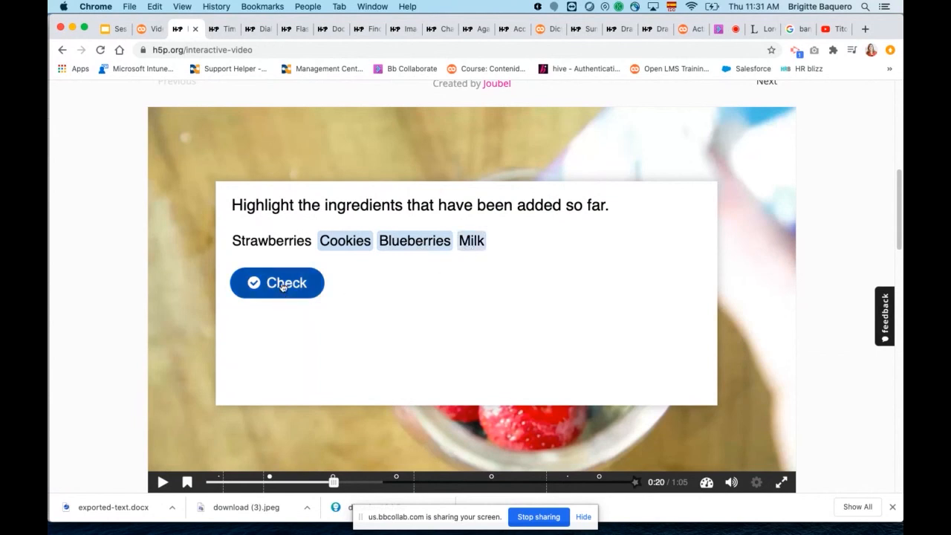
pyautogui.click(272, 242)
pyautogui.click(312, 291)
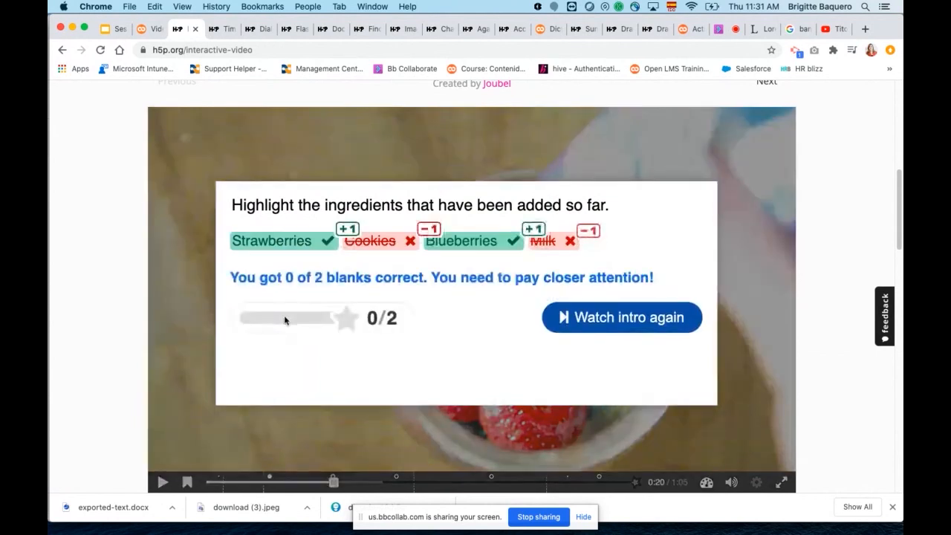
# Rewatch the example video's intro, viewing its ingredients list, and return to the "Video H5P" activity in Open LMS.
pyautogui.click(562, 320)
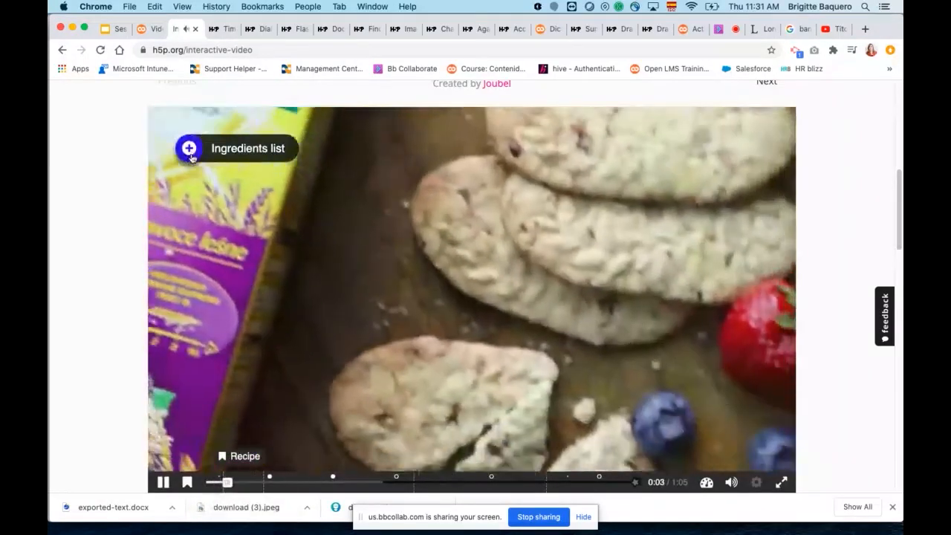
pyautogui.click(189, 149)
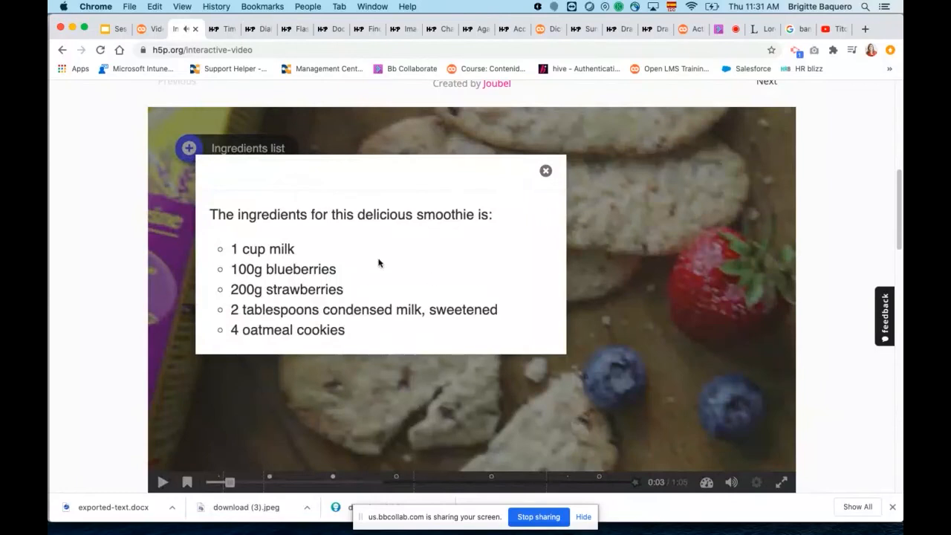
pyautogui.click(545, 172)
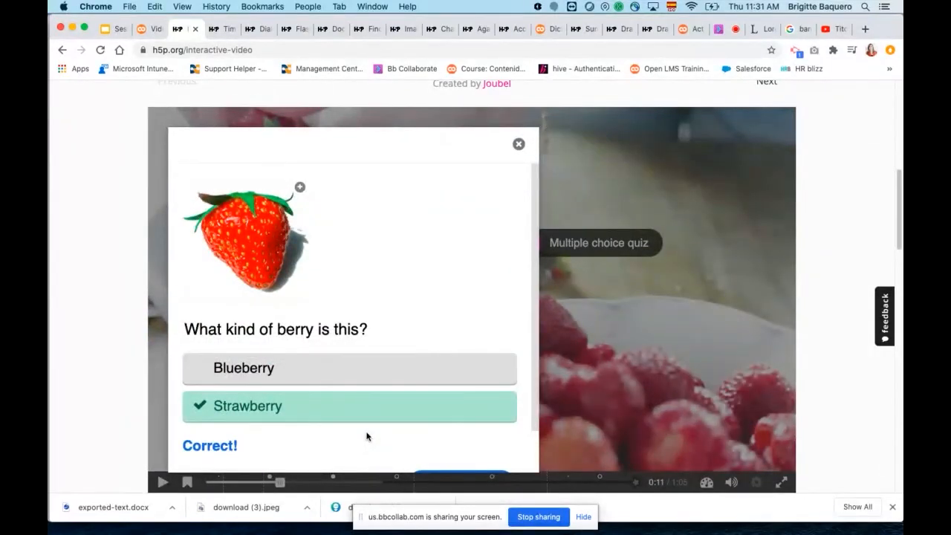
pyautogui.click(148, 30)
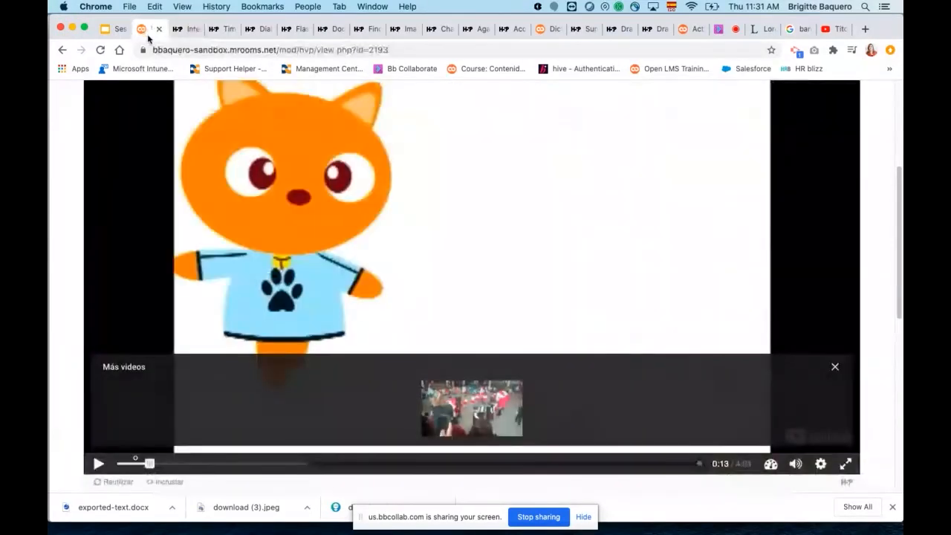